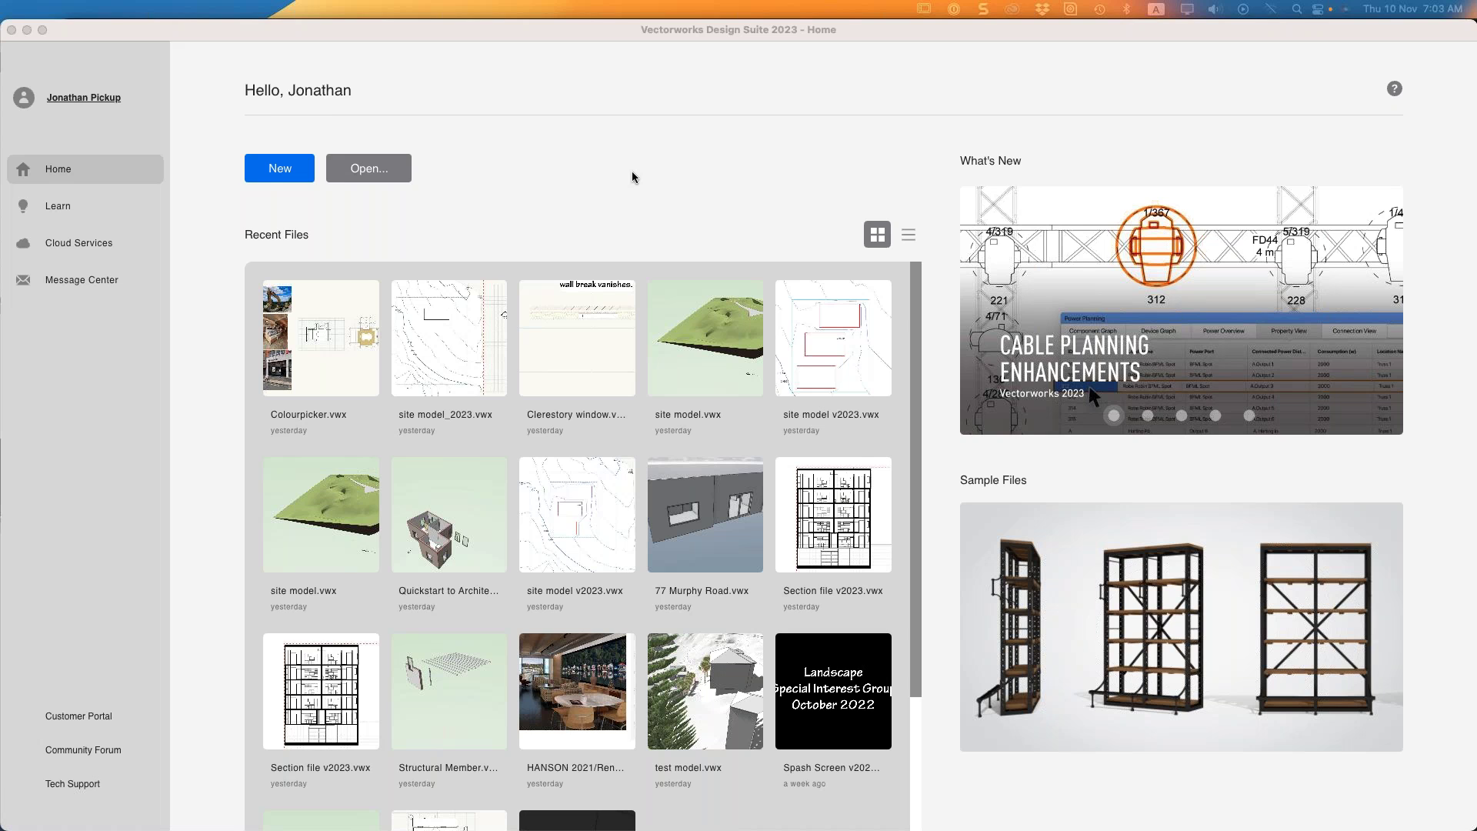
Bring the Vectorworks Home screen into focus and scroll through its recent files list
left_click(722, 102)
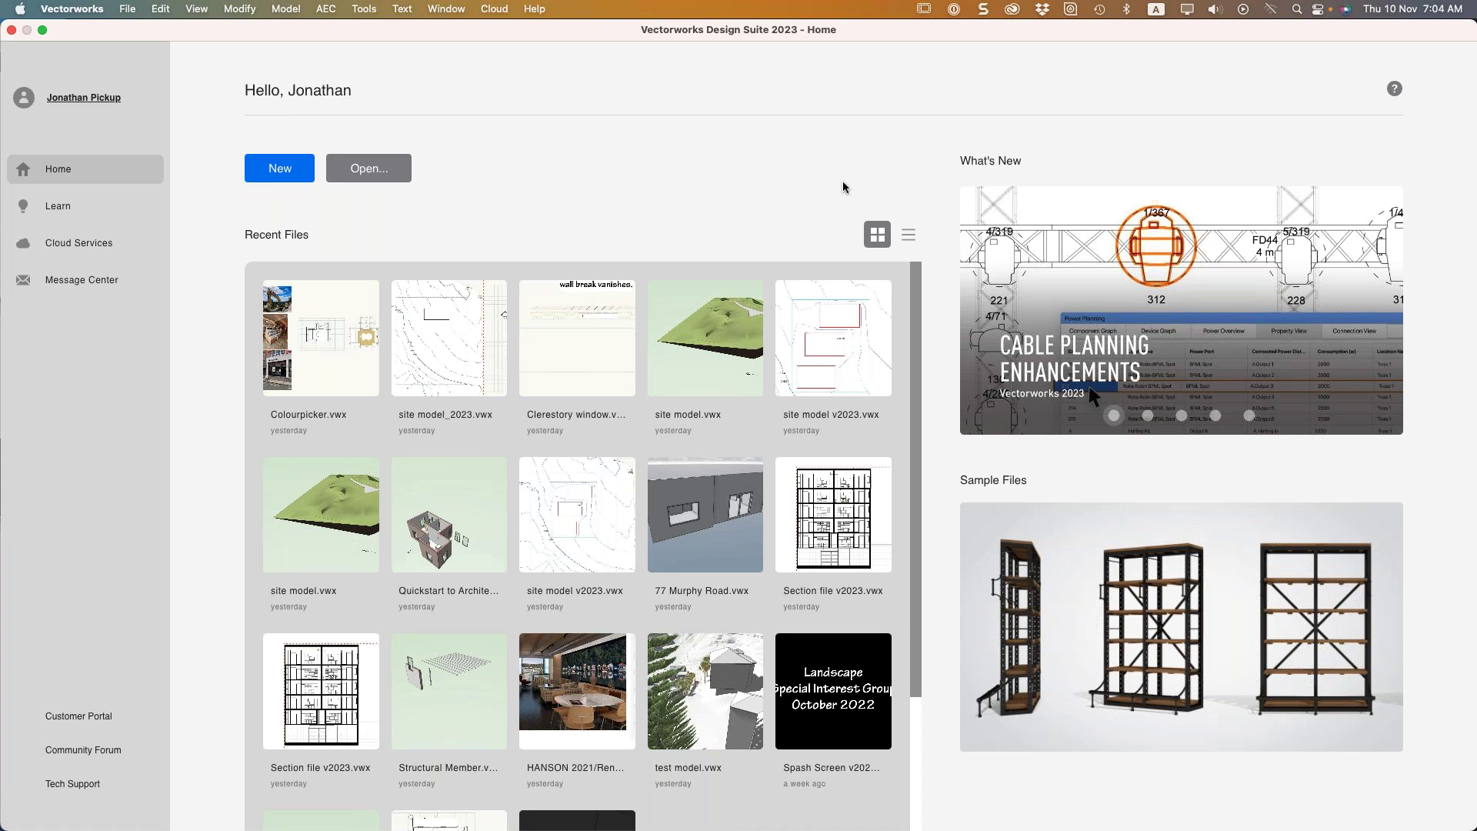
scroll(643, 517, "down", 5)
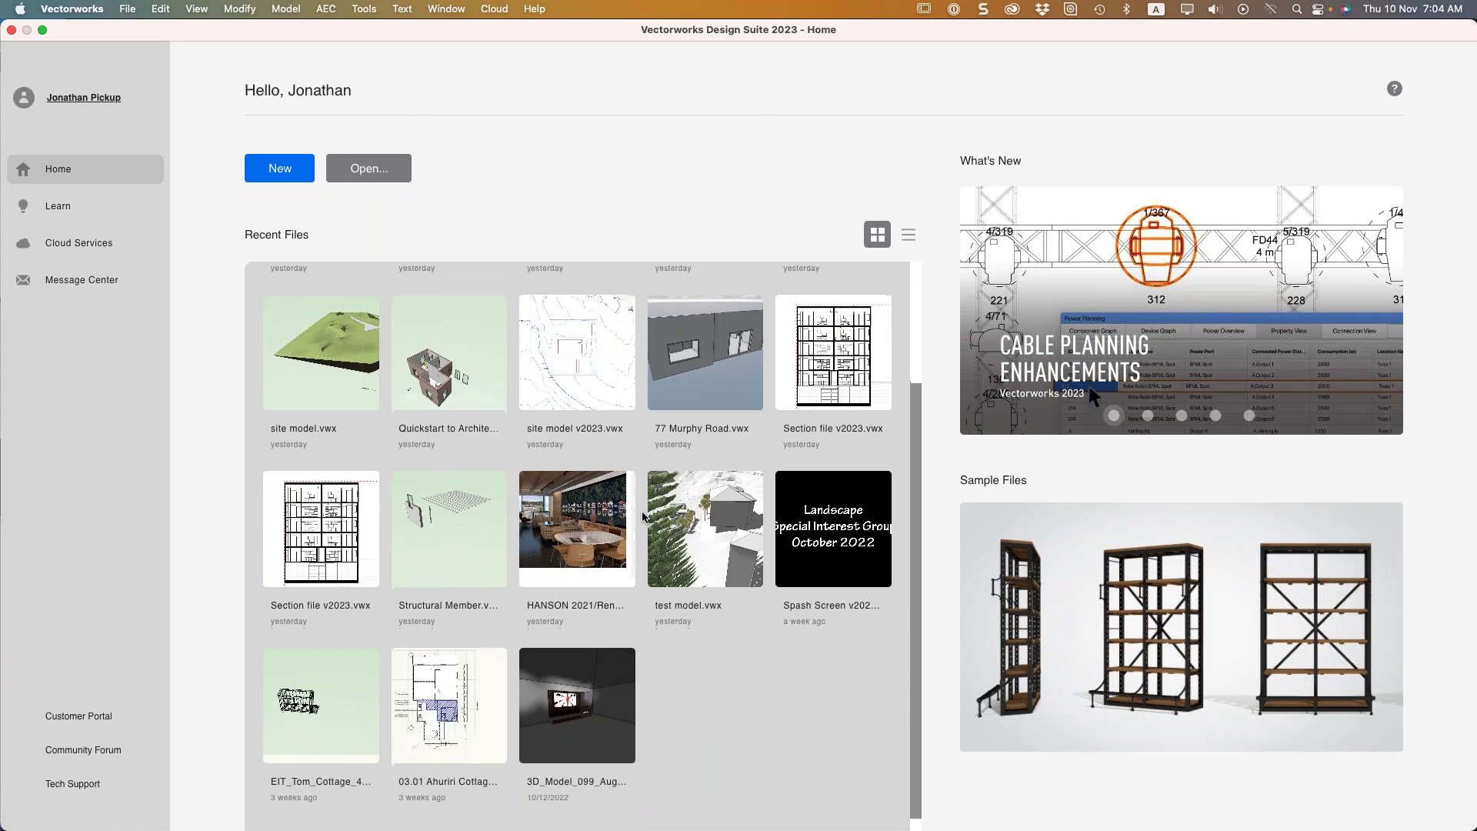
scroll(644, 517, "down", 1)
scroll(643, 517, "up", 6)
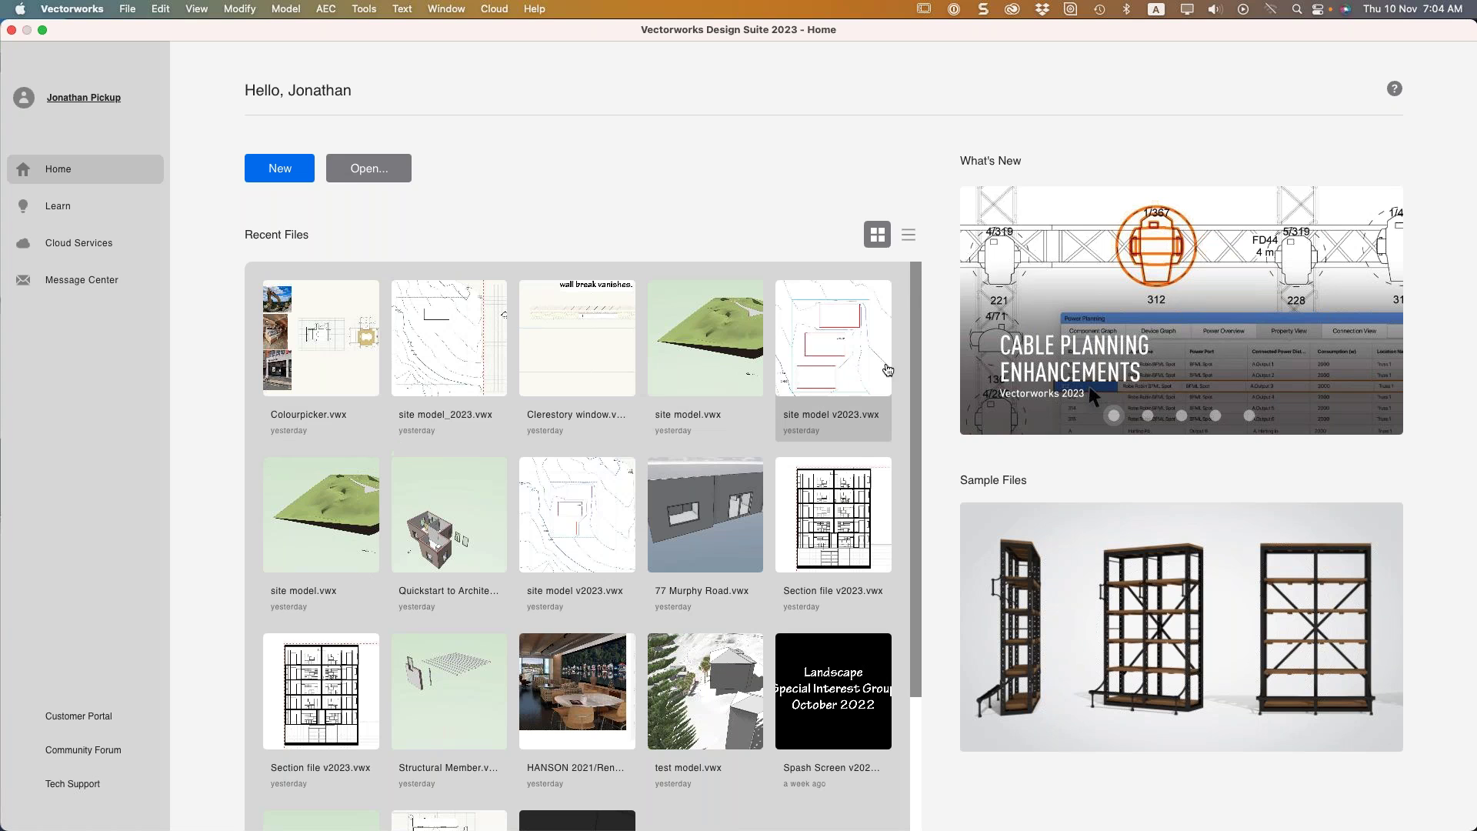
mouse_move(1154, 346)
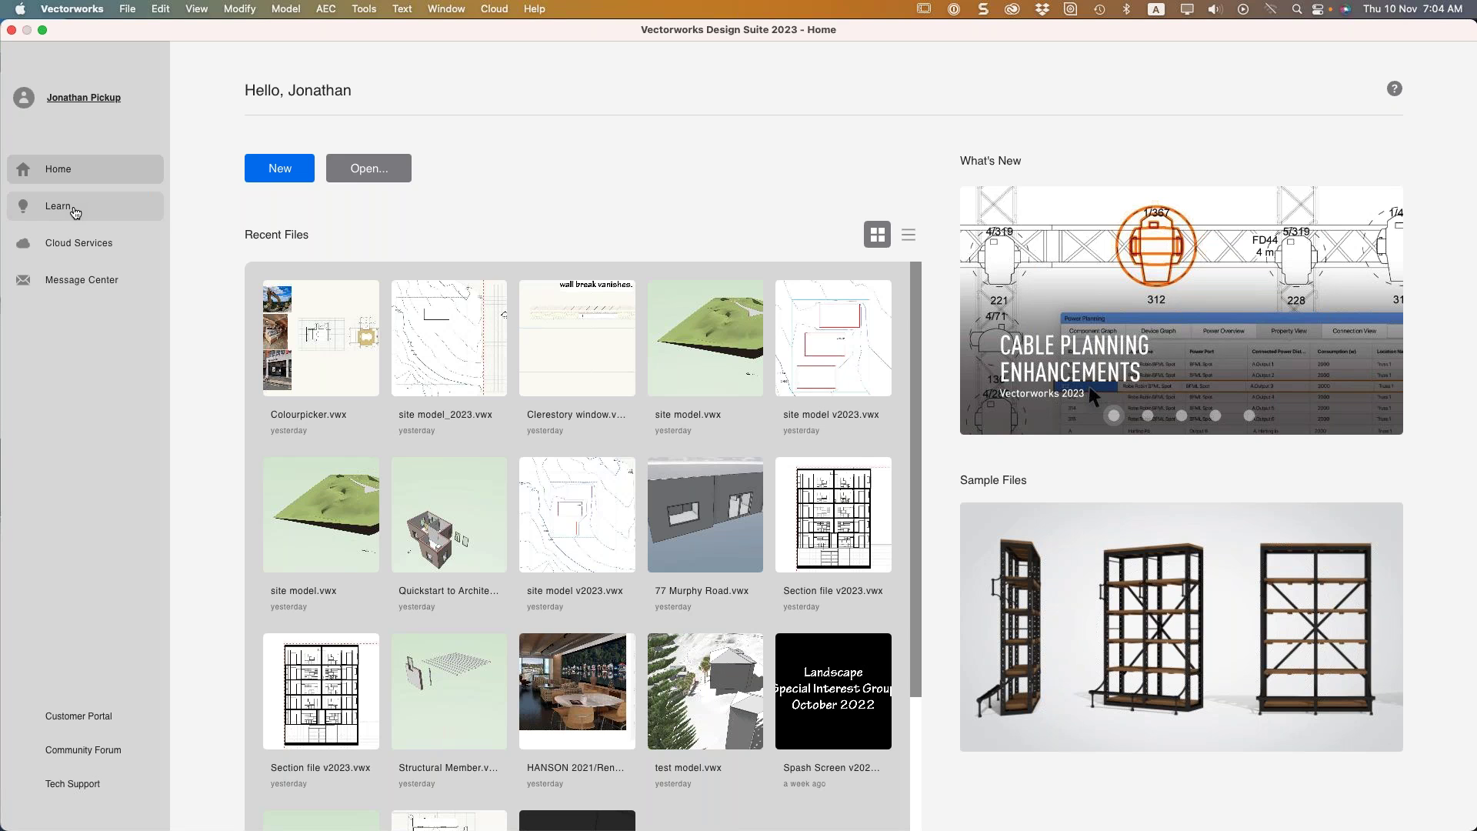
Close the Home screen, try reopening it from Help, then open the view bar's display options menu
left_click(12, 30)
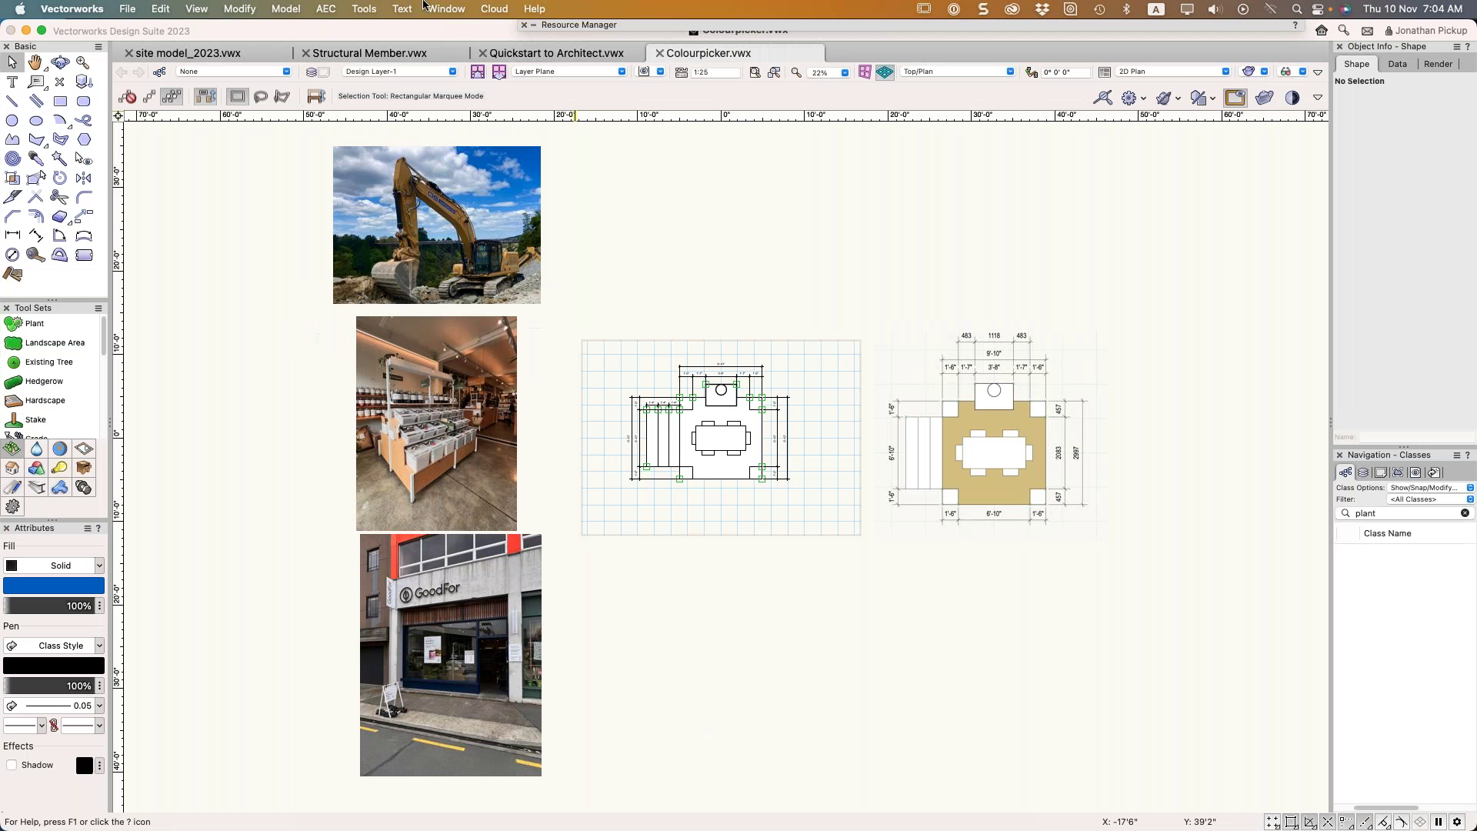
left_click(532, 10)
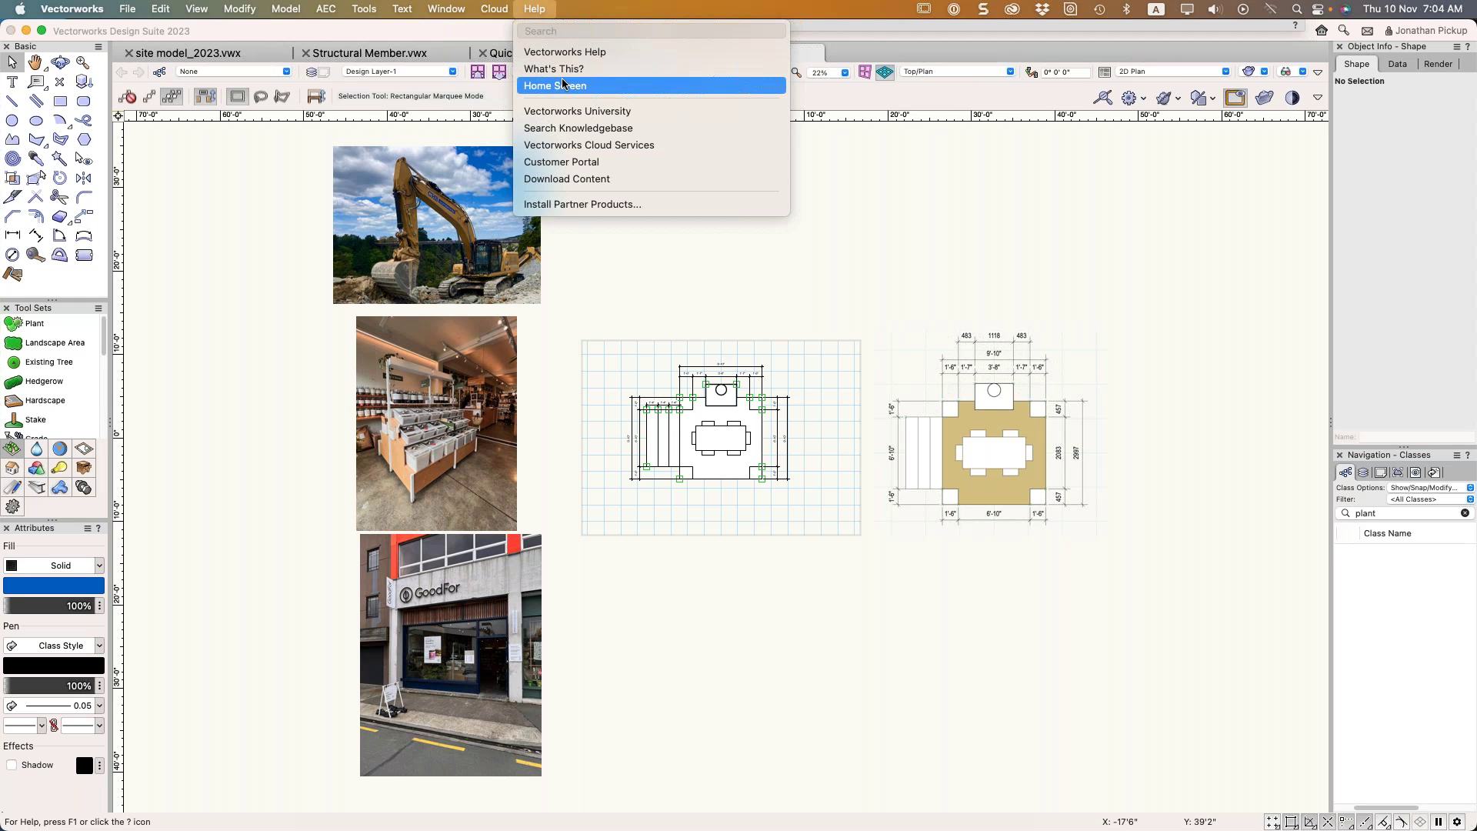
left_click(561, 85)
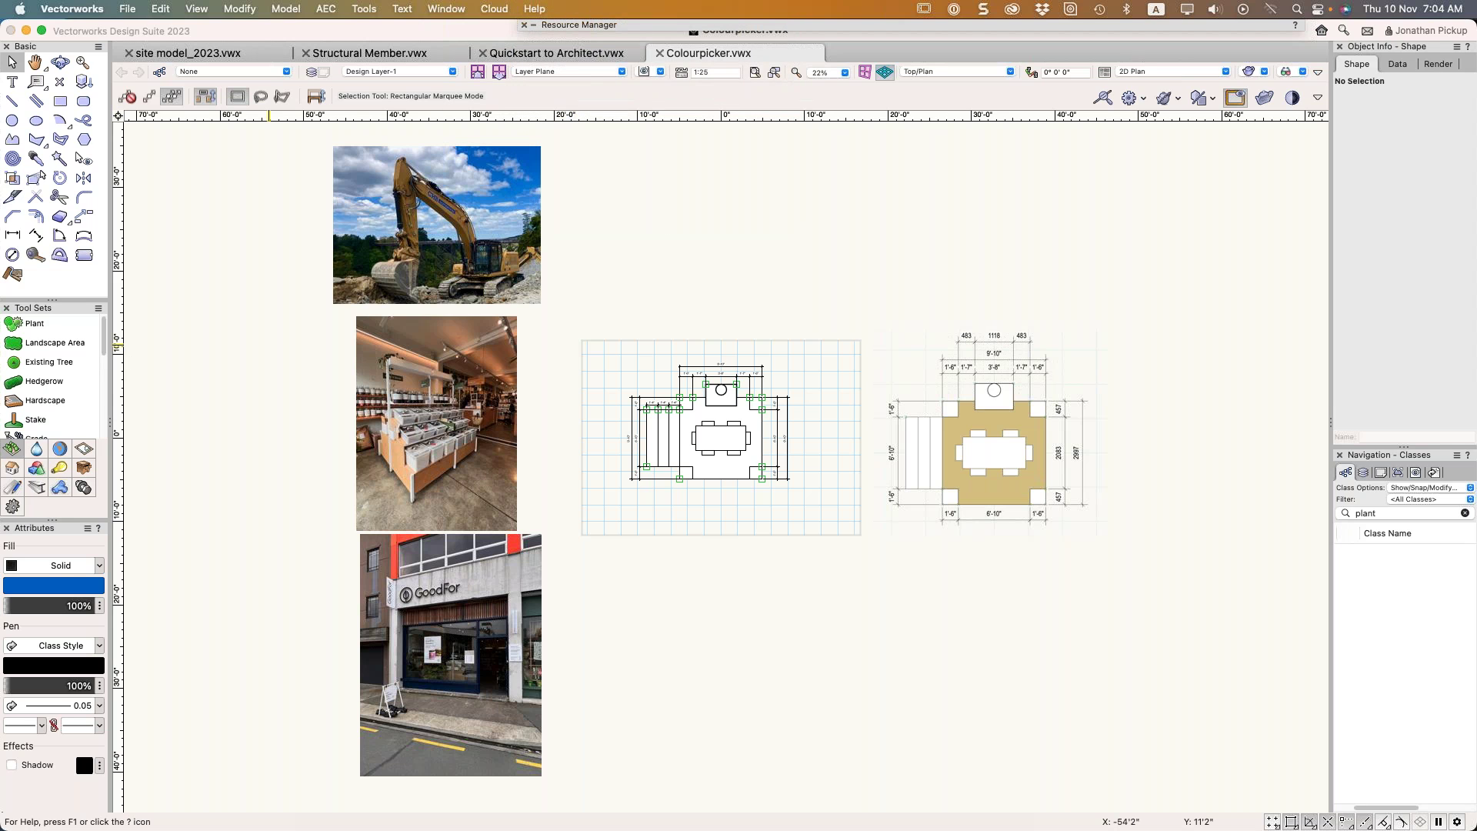
left_click(1318, 98)
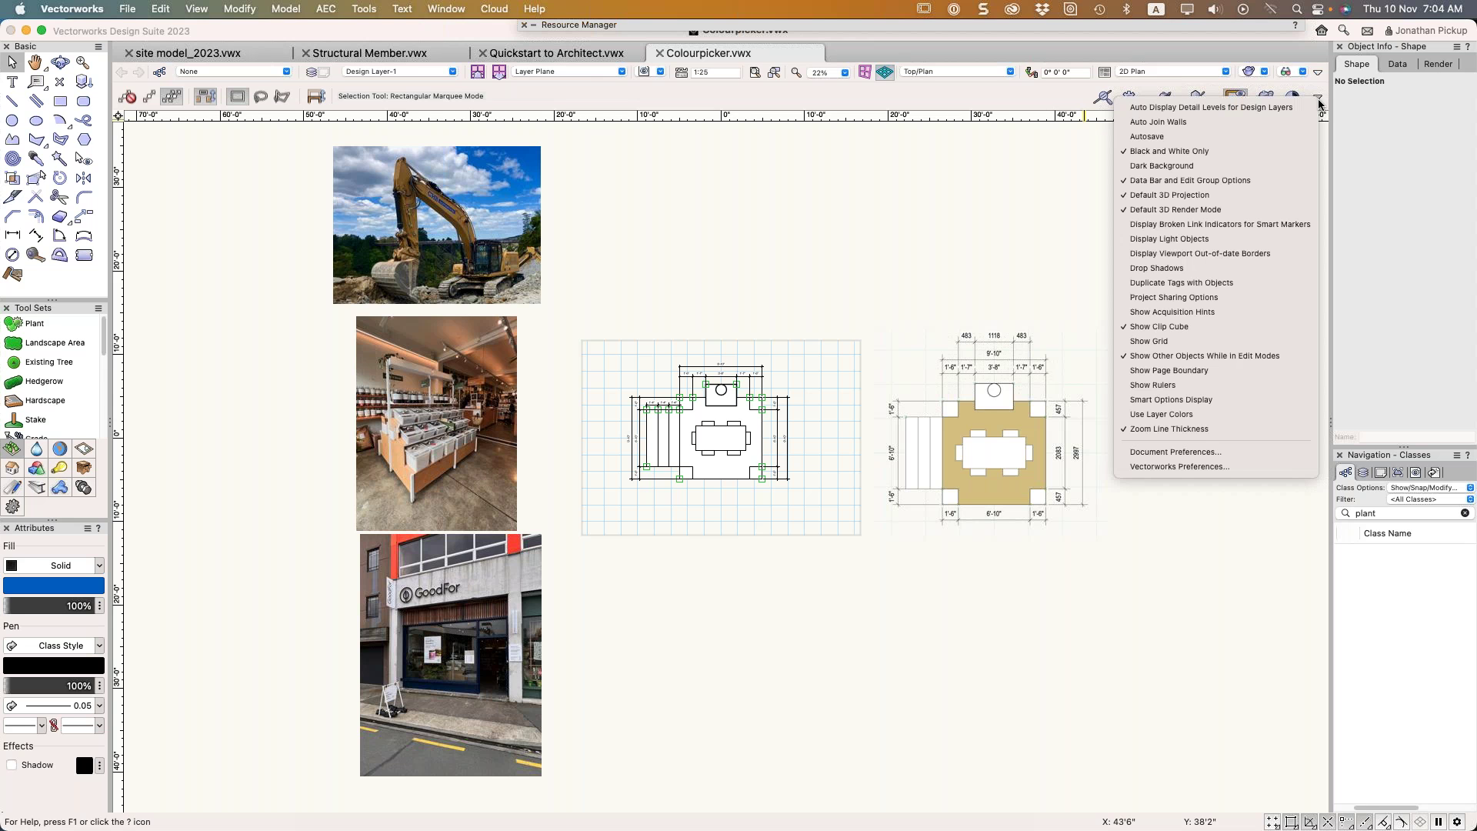
In Session preferences, enable Display Home Screen at startup and after closing the last document
left_click(1246, 467)
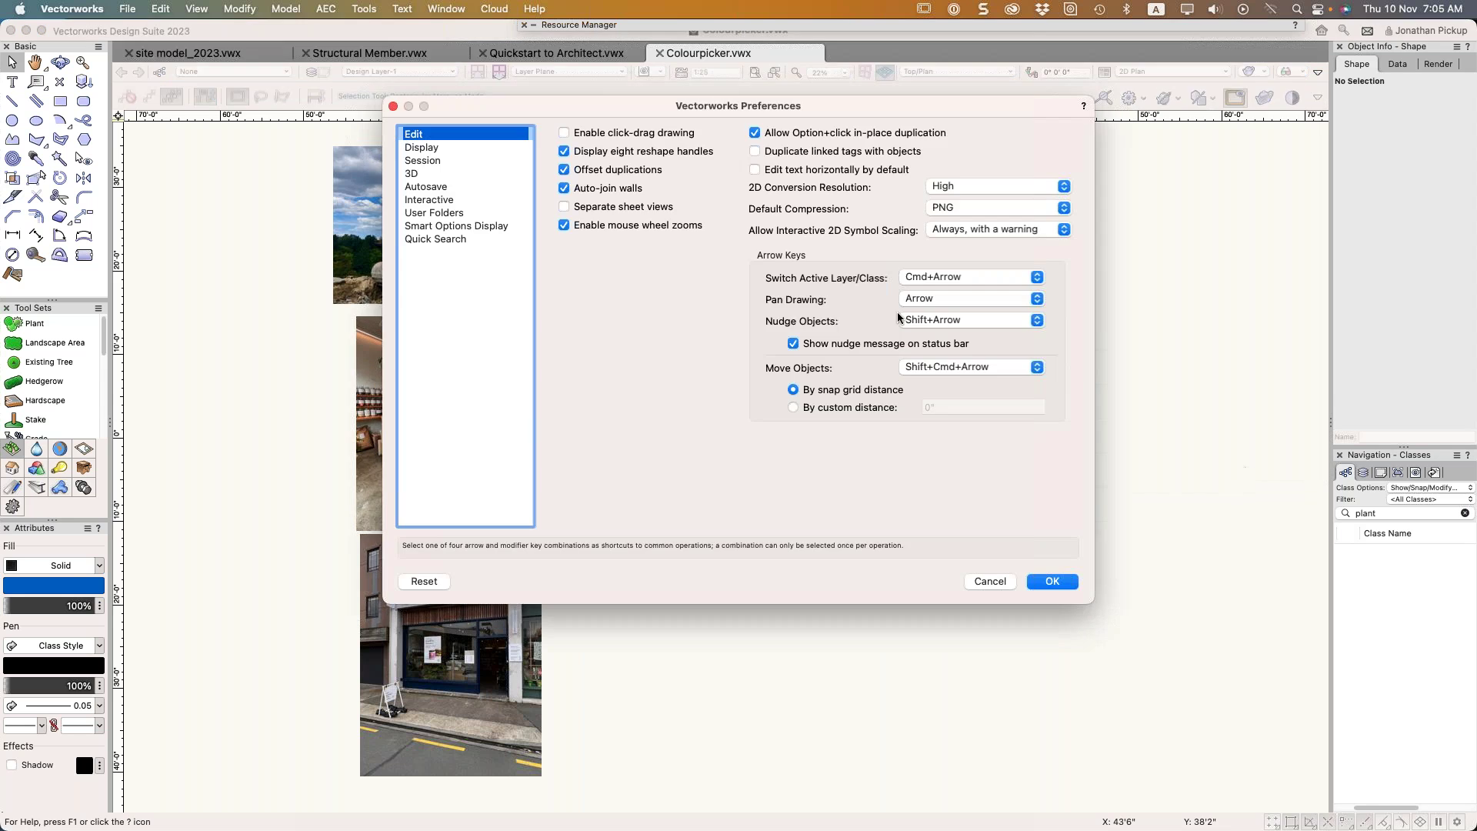
left_click(431, 162)
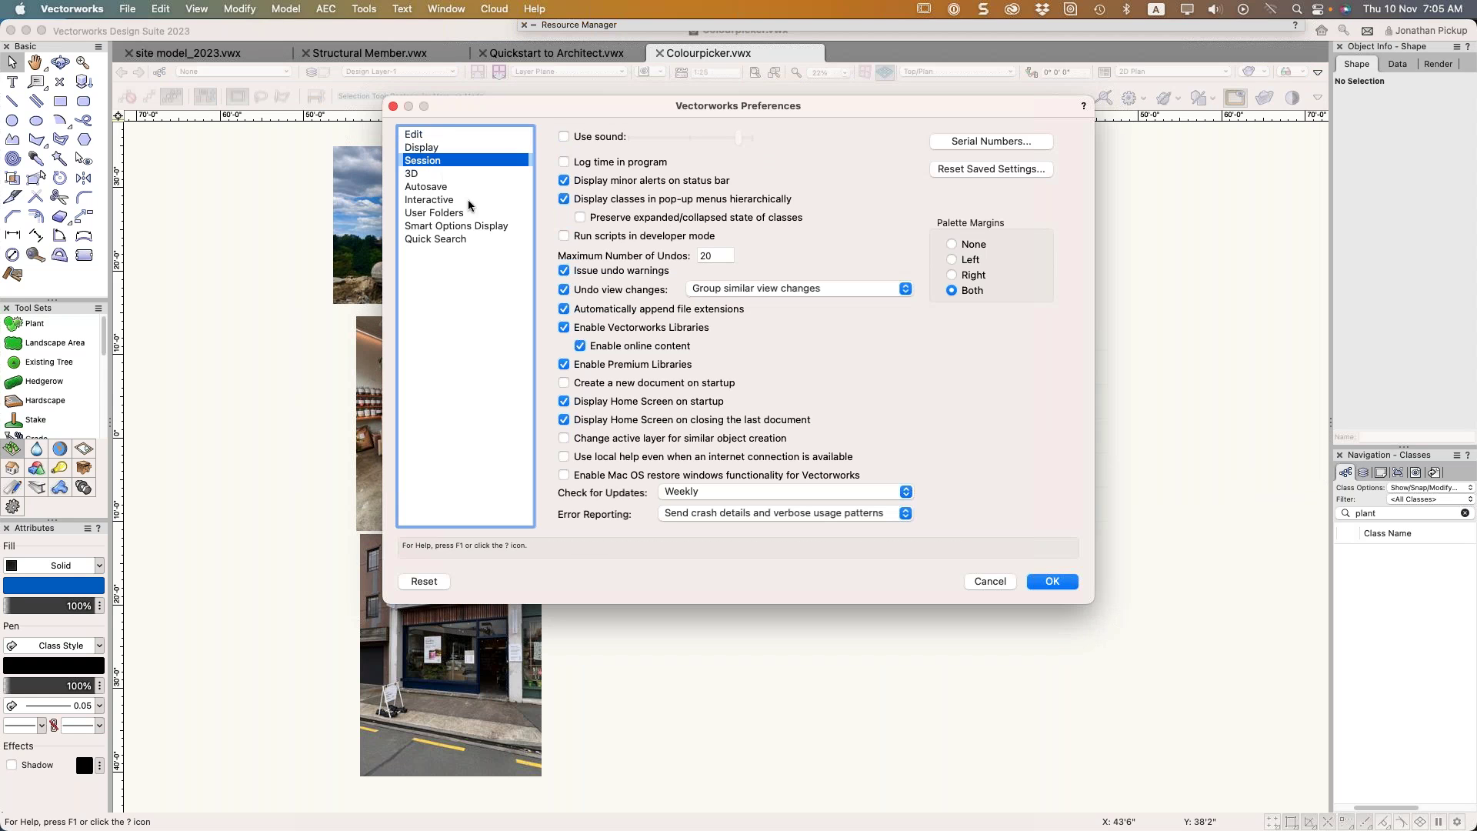
left_click(624, 400)
left_click(623, 422)
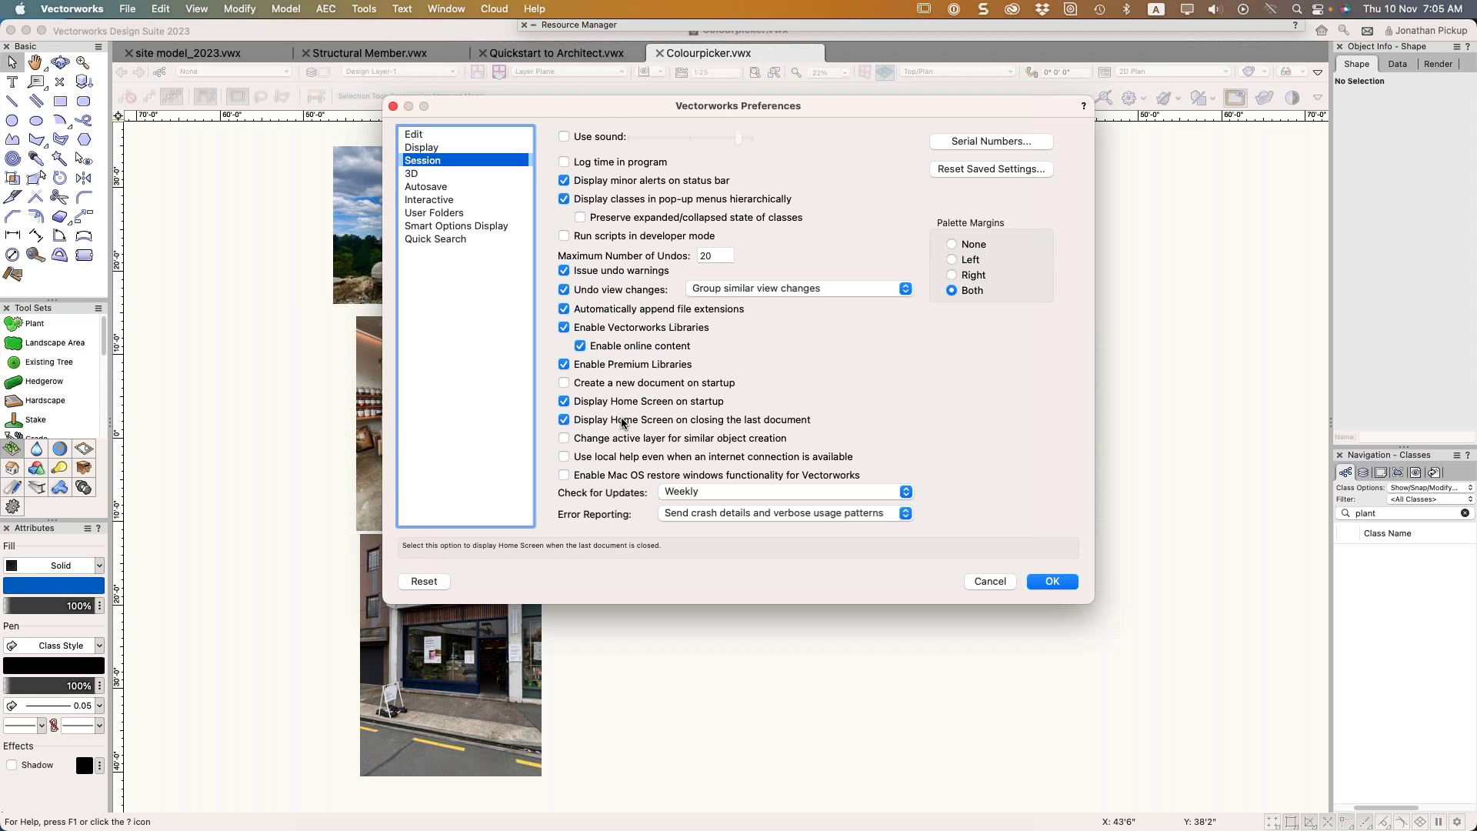
left_click(568, 406)
left_click(1040, 583)
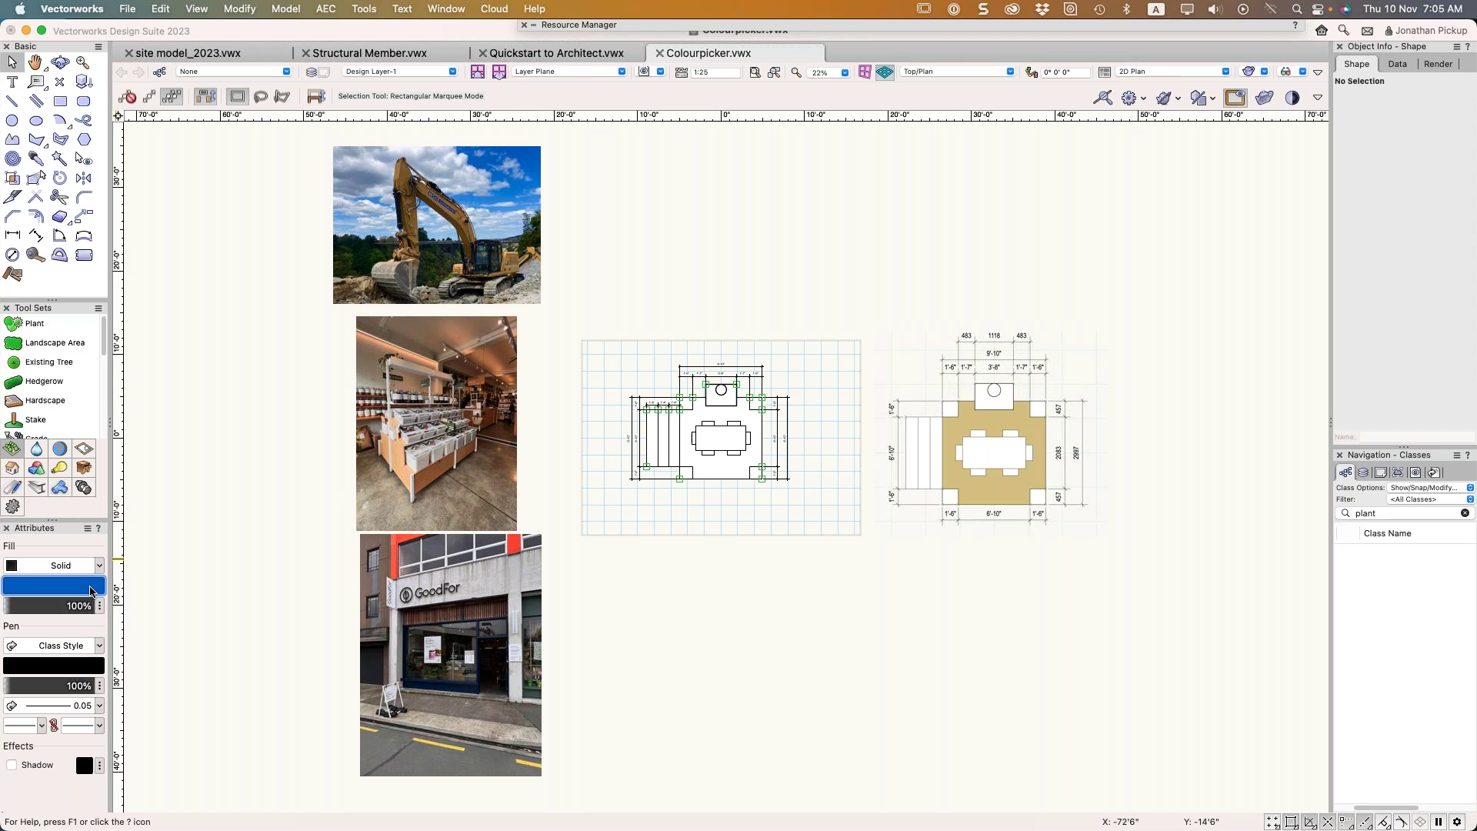
Set the fill colour to red FE332A, sampled from the GoodFor sign with the eyedropper
left_click(79, 590)
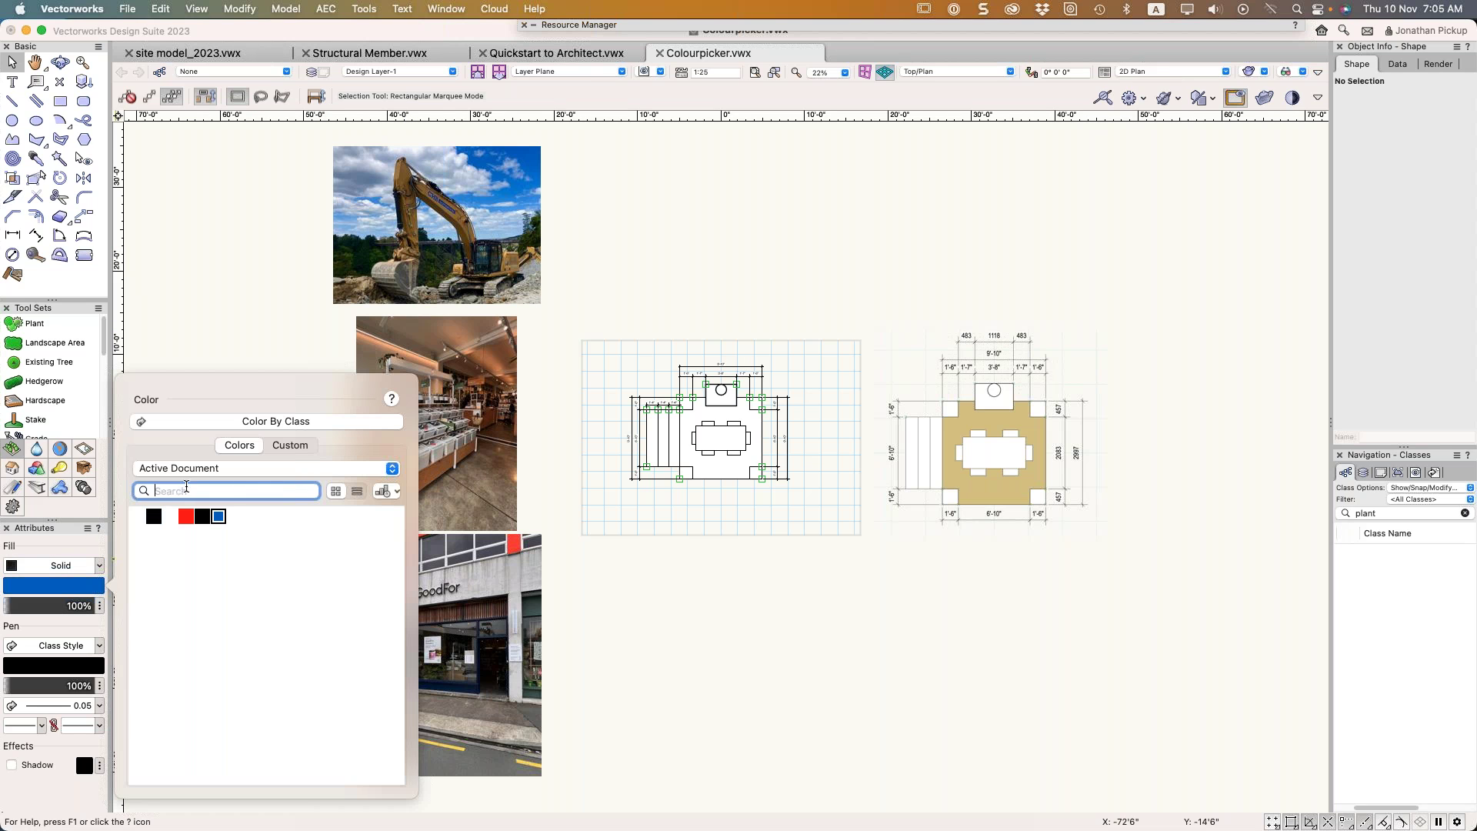
left_click(209, 469)
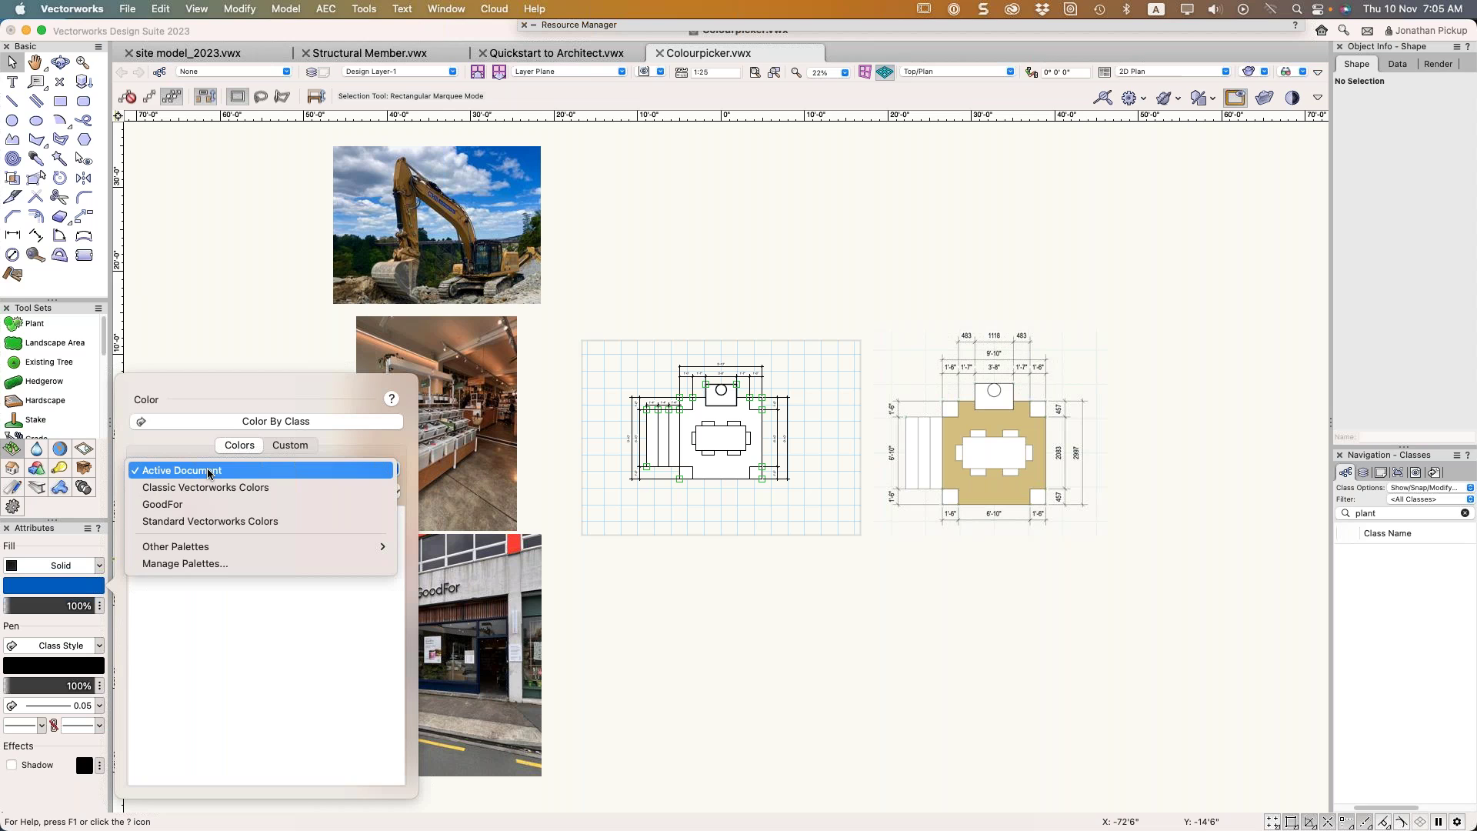
left_click(200, 505)
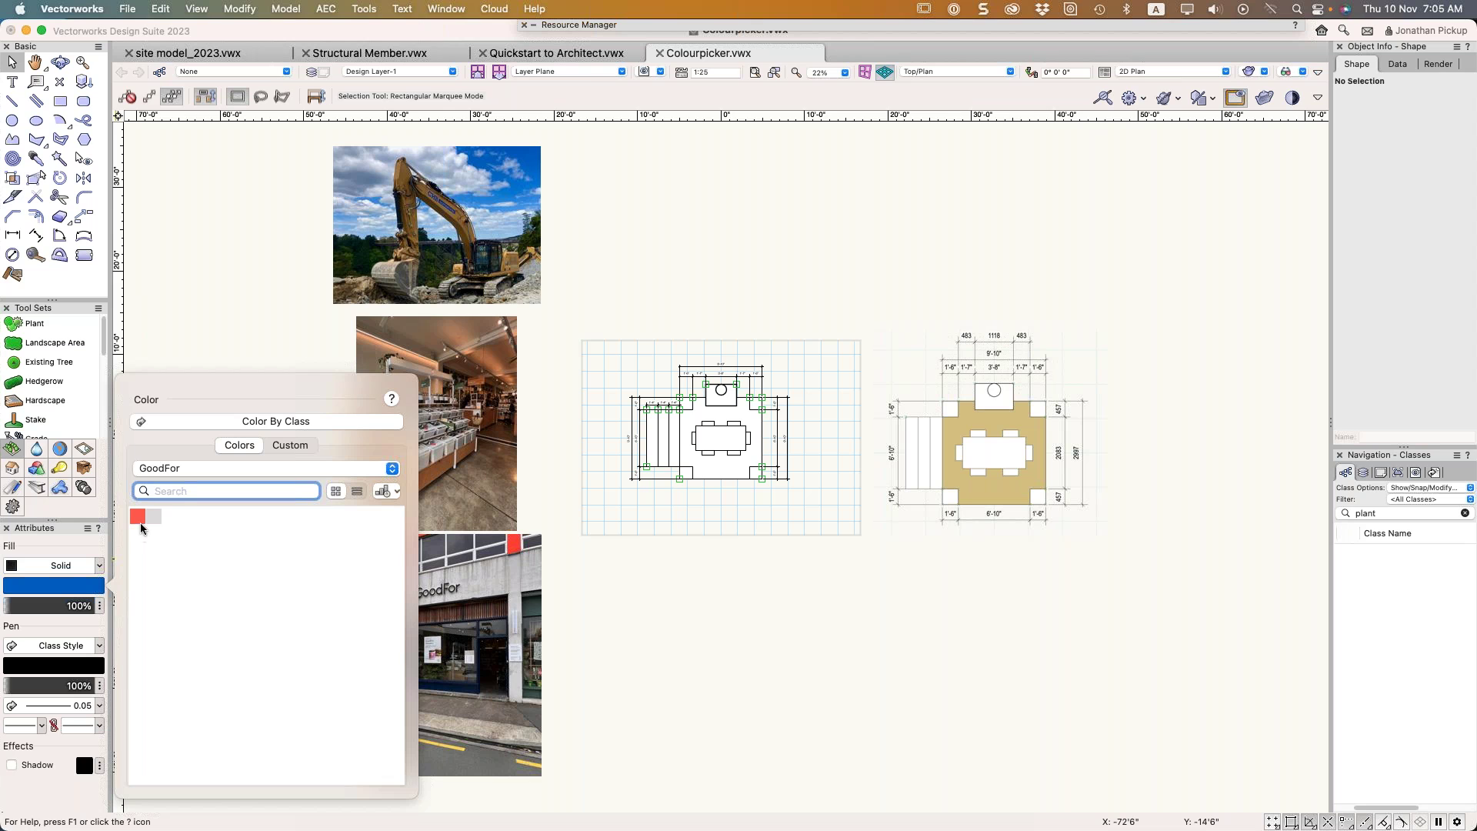
mouse_move(141, 523)
left_click(279, 449)
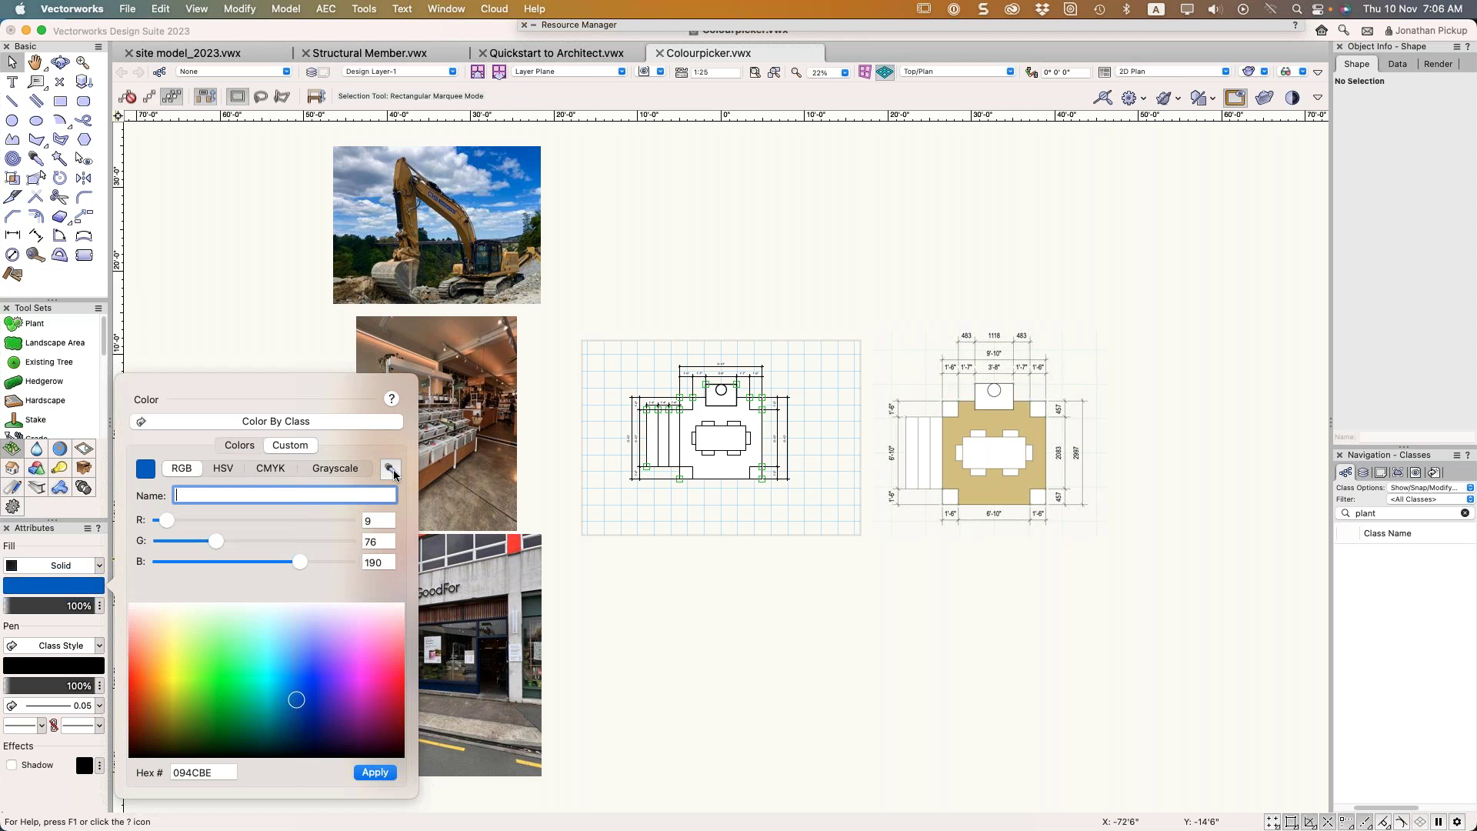
left_click(392, 471)
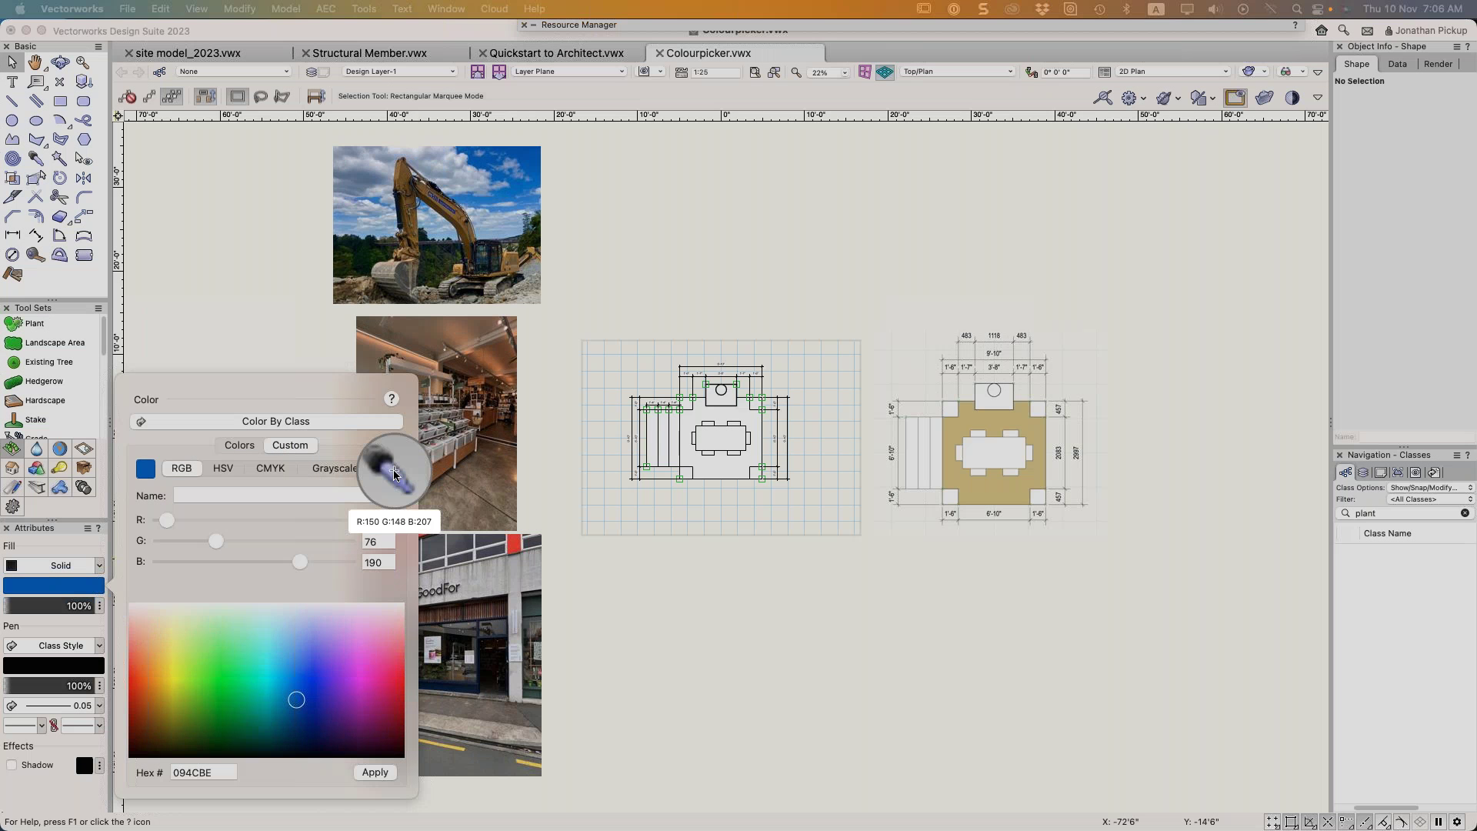
left_click(515, 546)
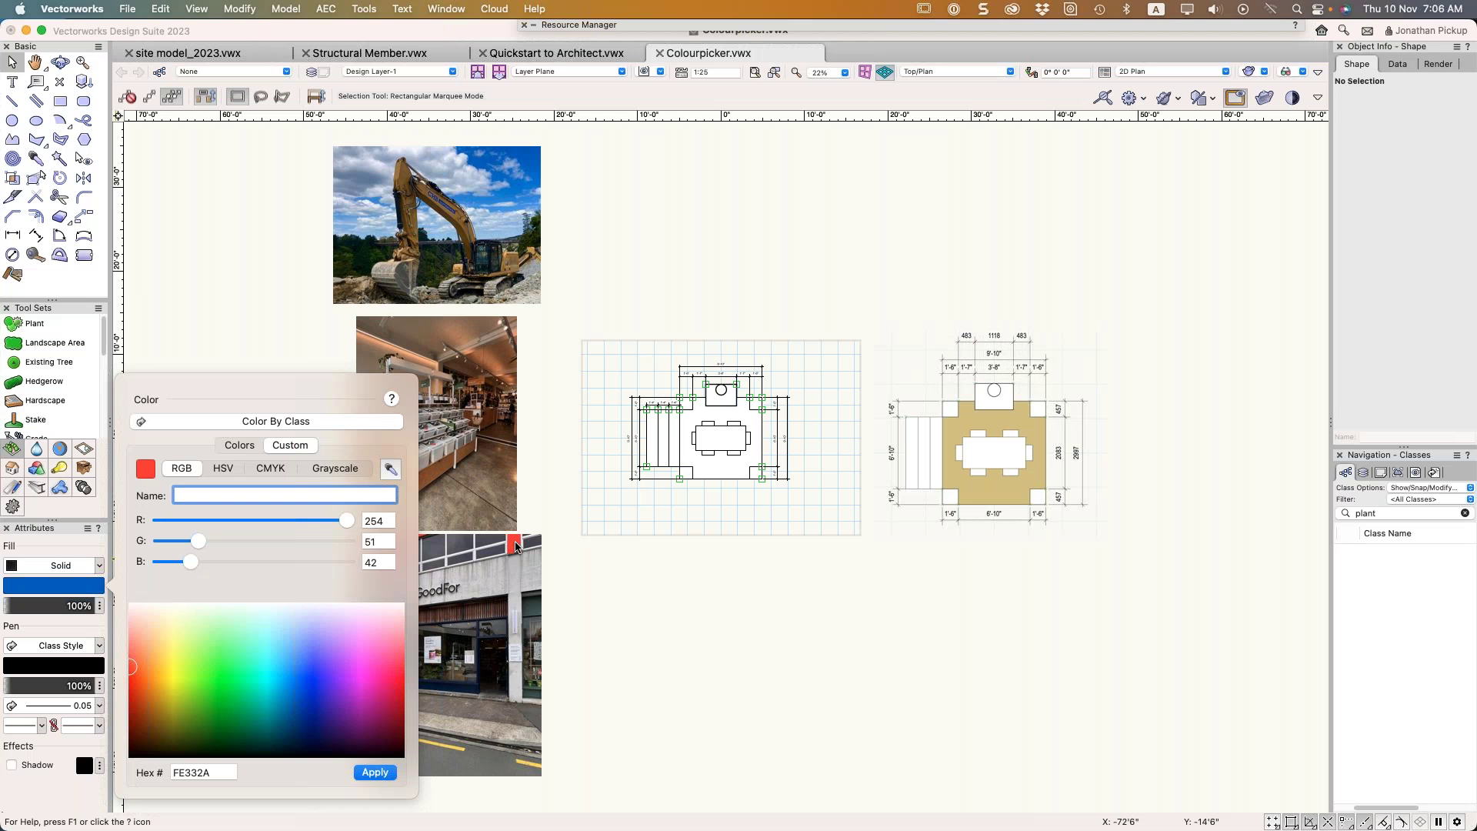
left_click(389, 773)
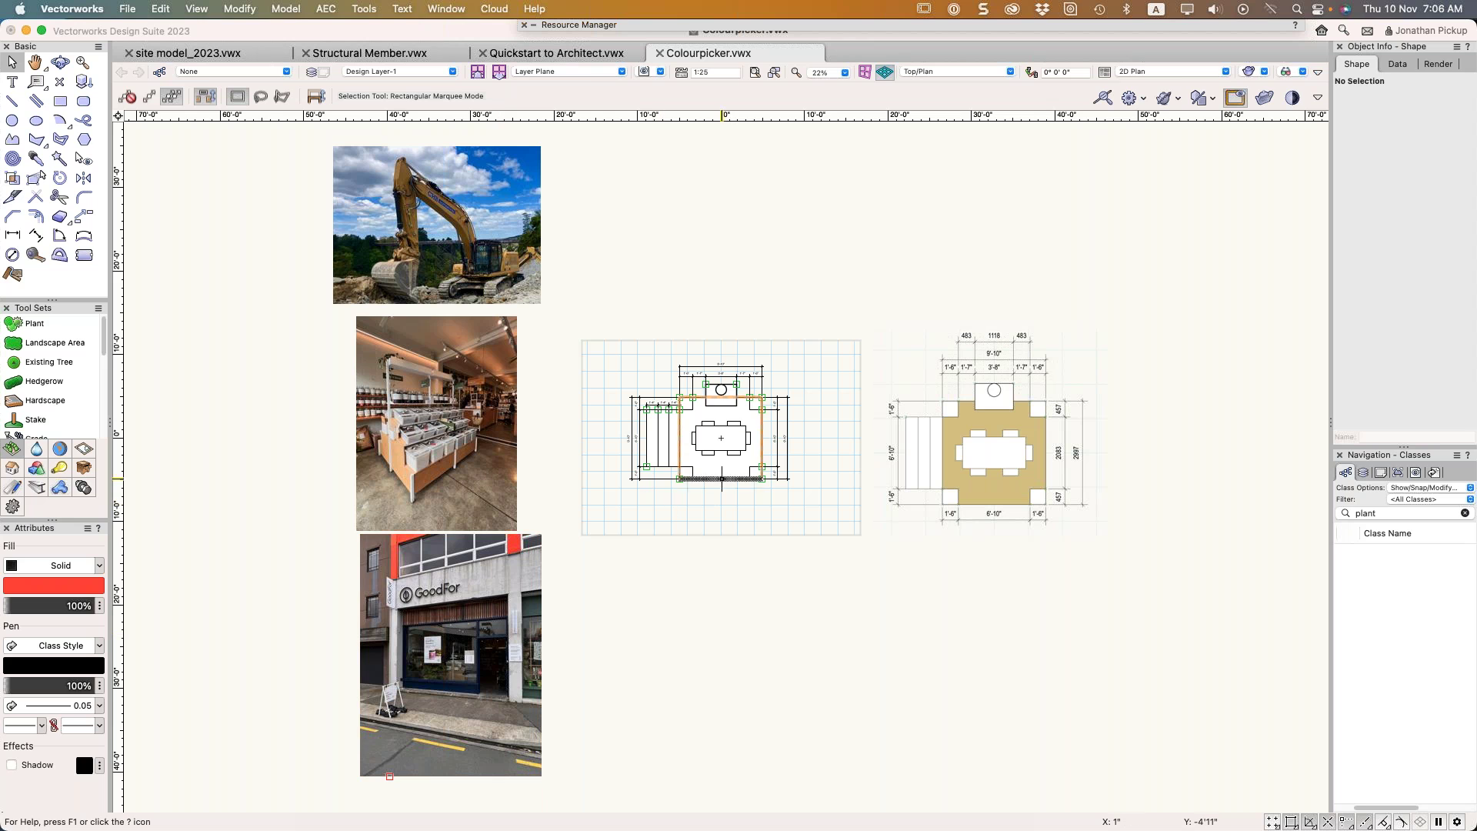
Fill the floor-plan rectangle with the red sampled from the GoodFor sign
left_click(708, 462)
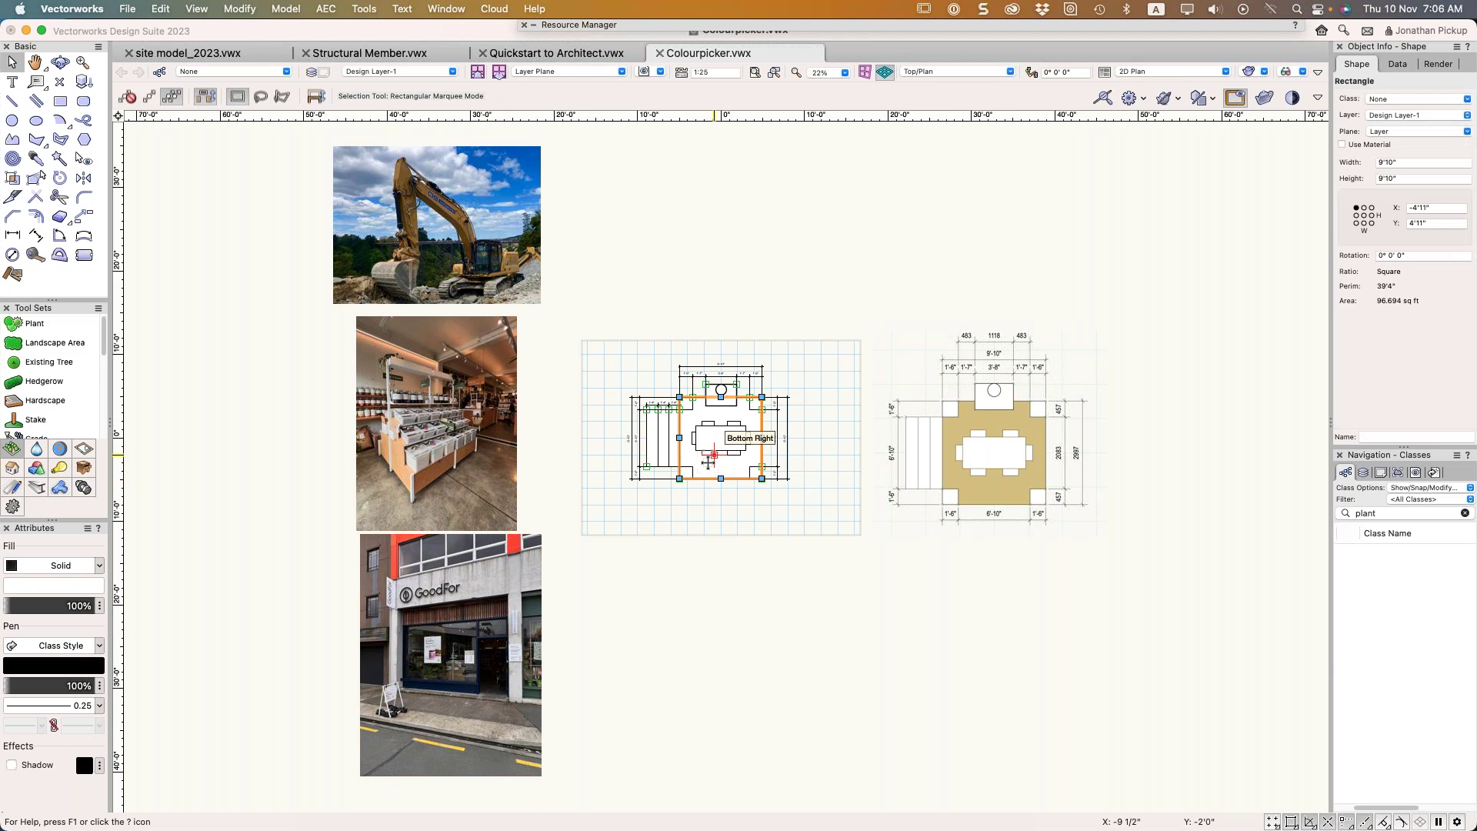
left_click(54, 586)
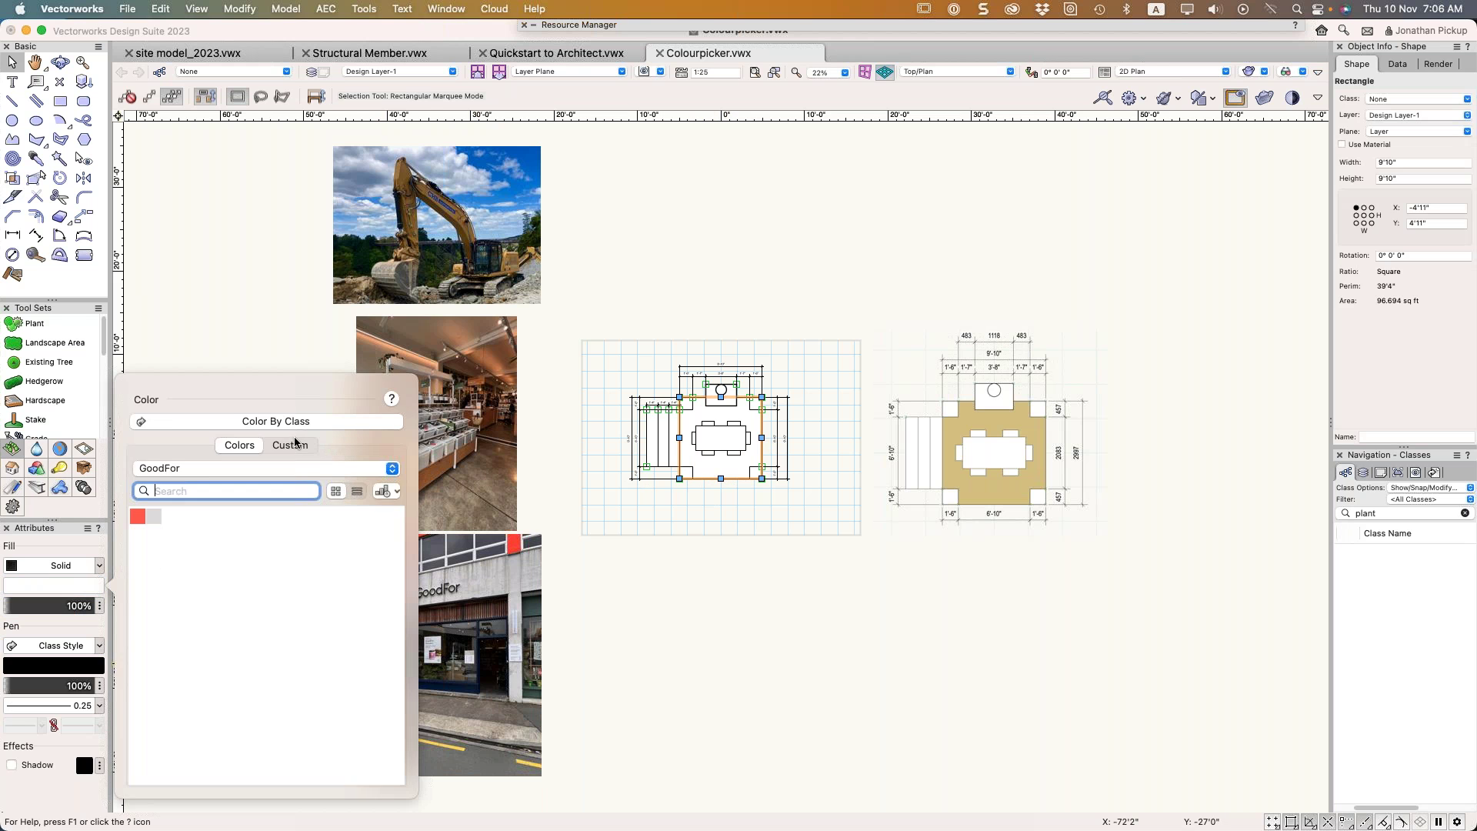
left_click(291, 445)
left_click(390, 468)
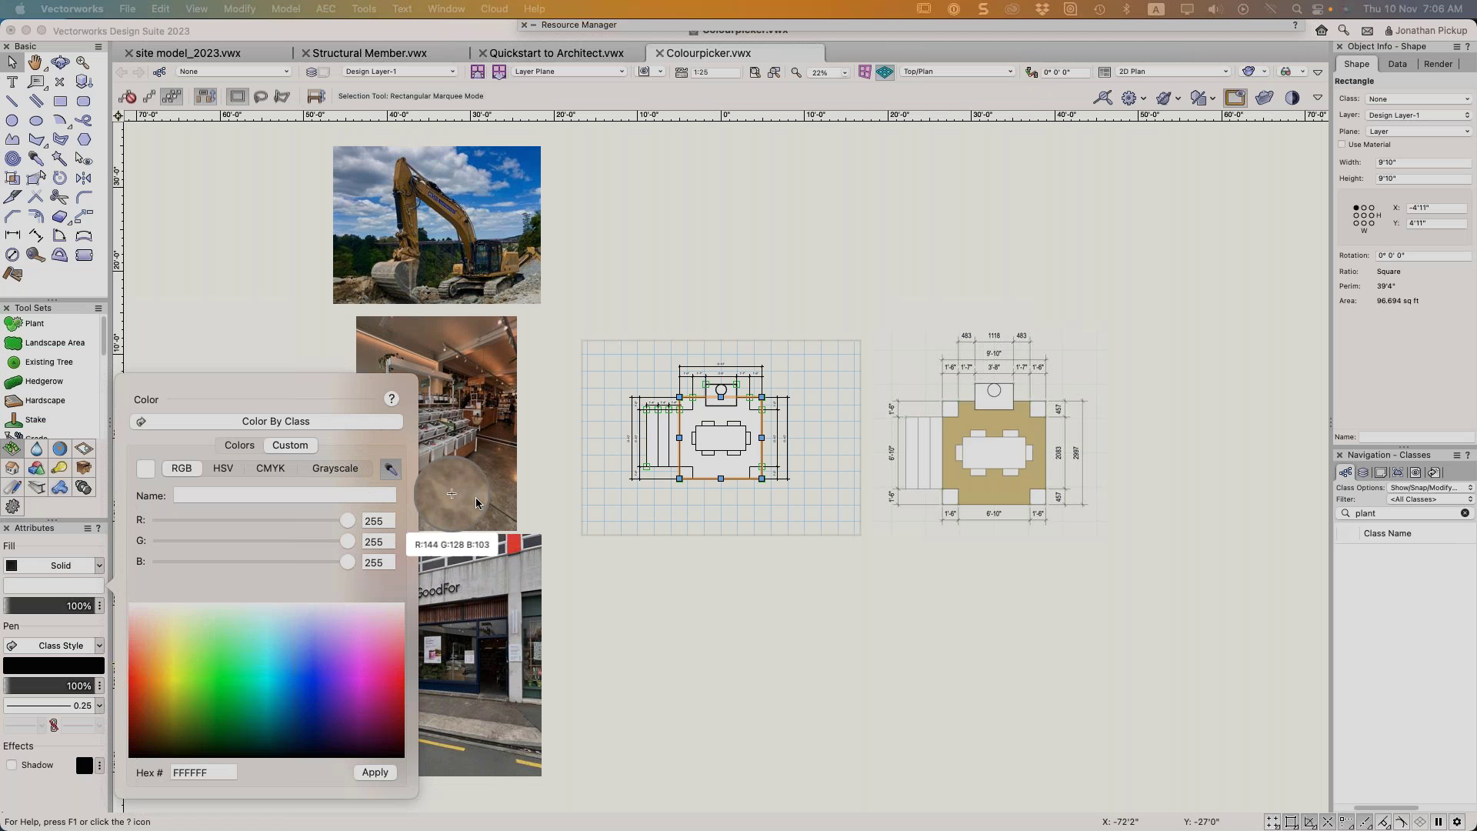
left_click(514, 545)
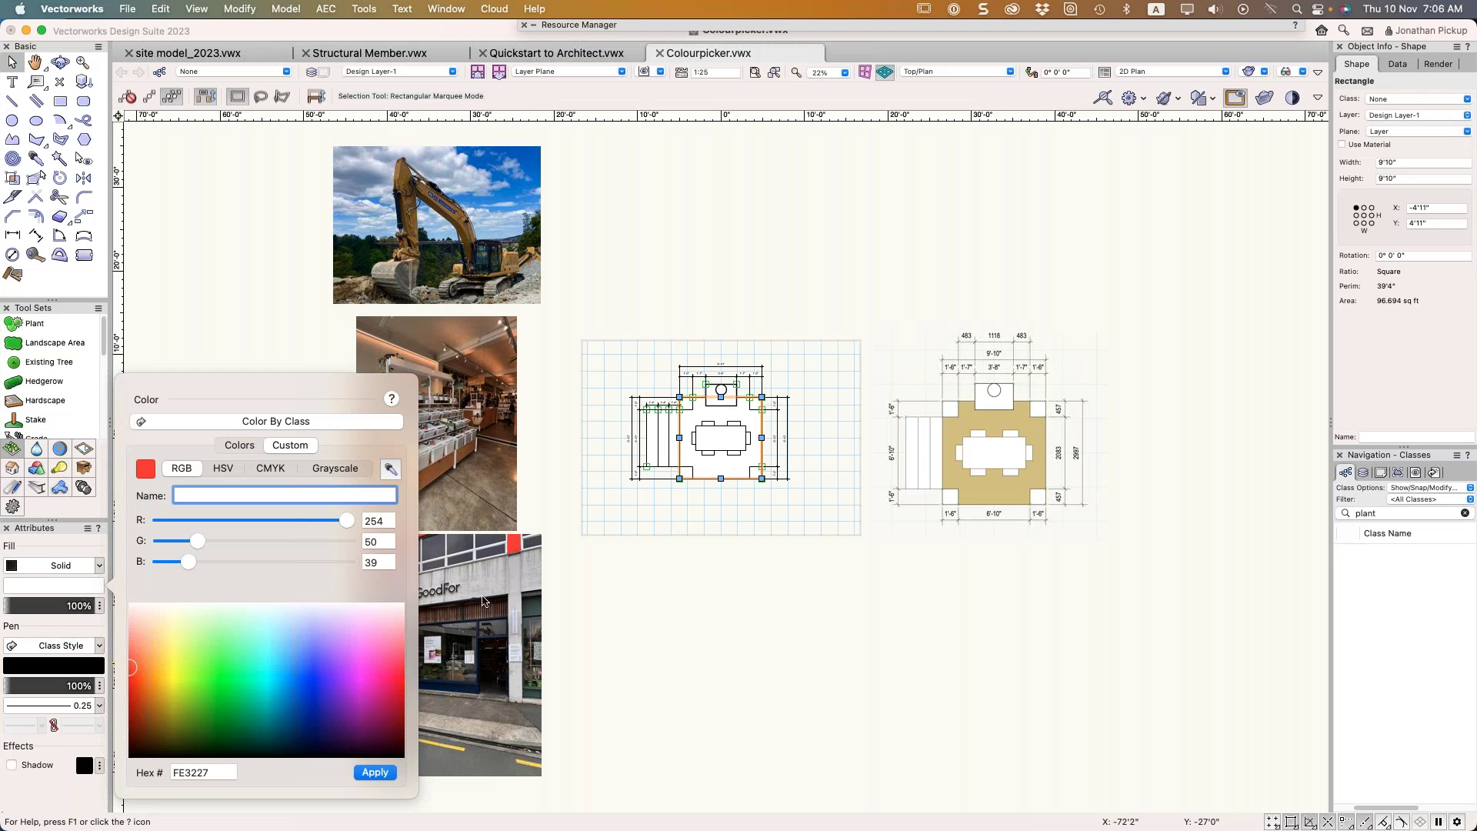
left_click(375, 772)
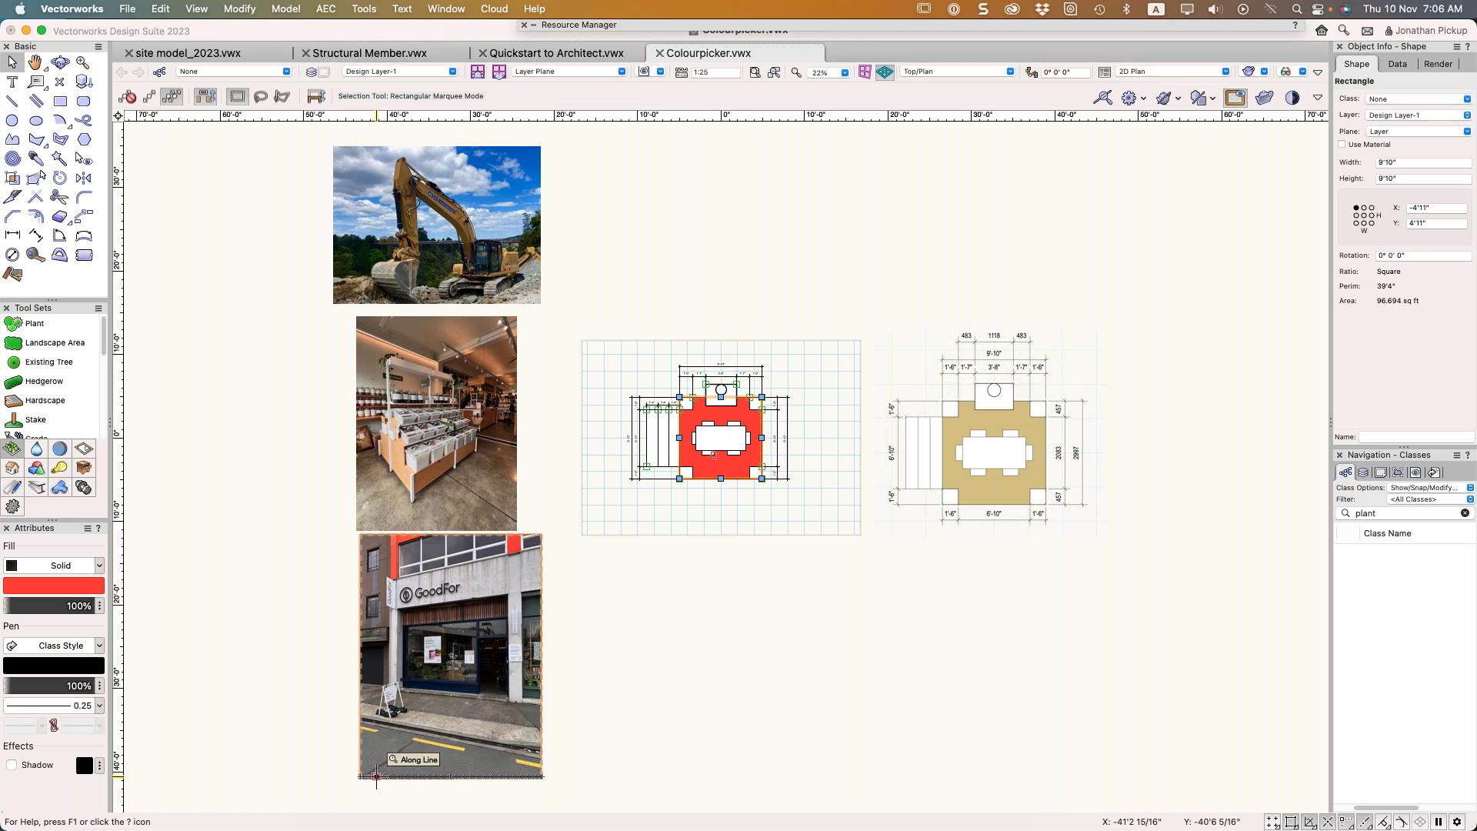
Refill the rectangle with sky blue 094DBF sampled from the excavator photo
left_click(54, 585)
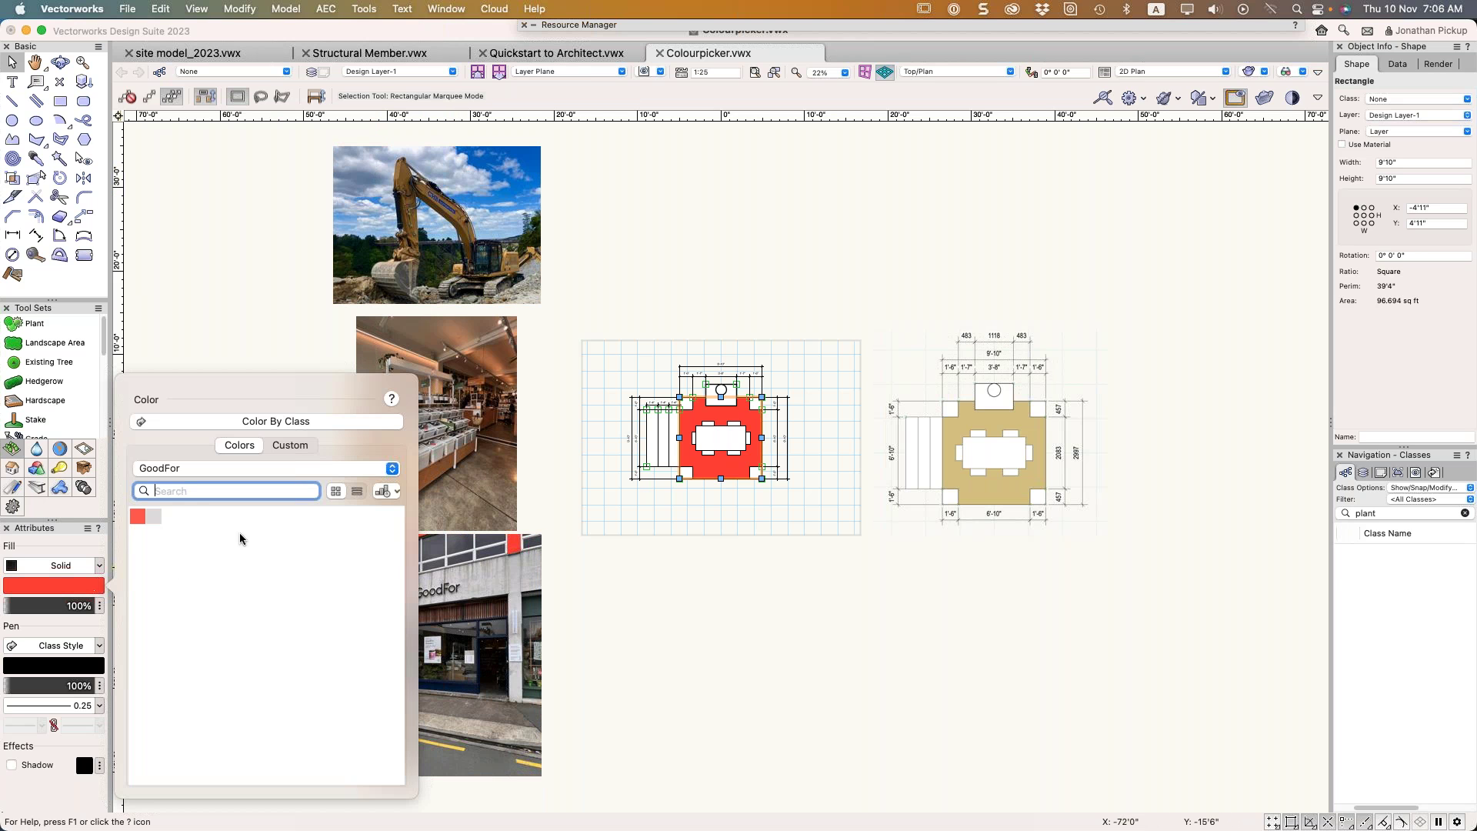
left_click(299, 451)
left_click(392, 469)
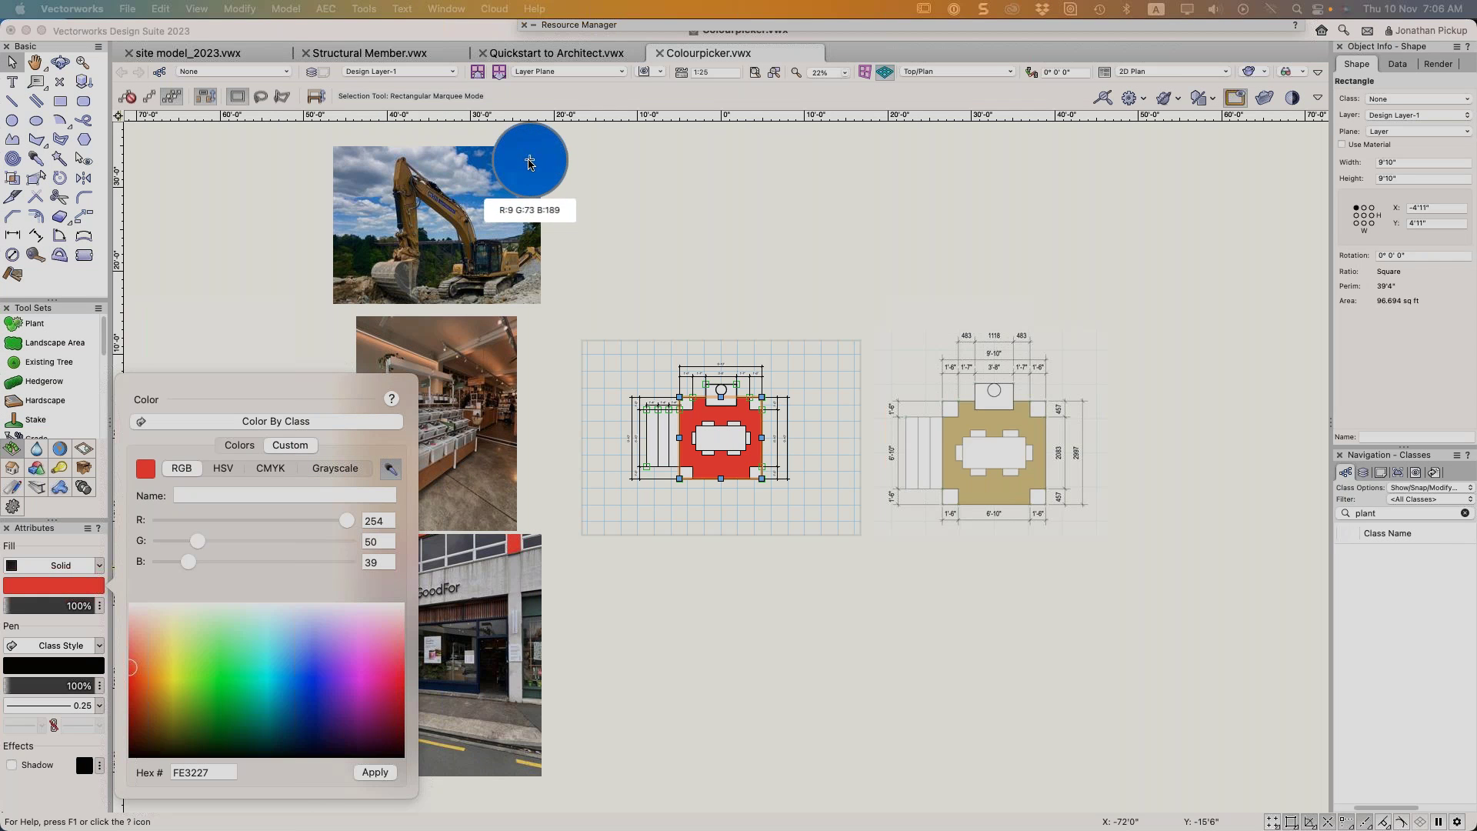
left_click(529, 162)
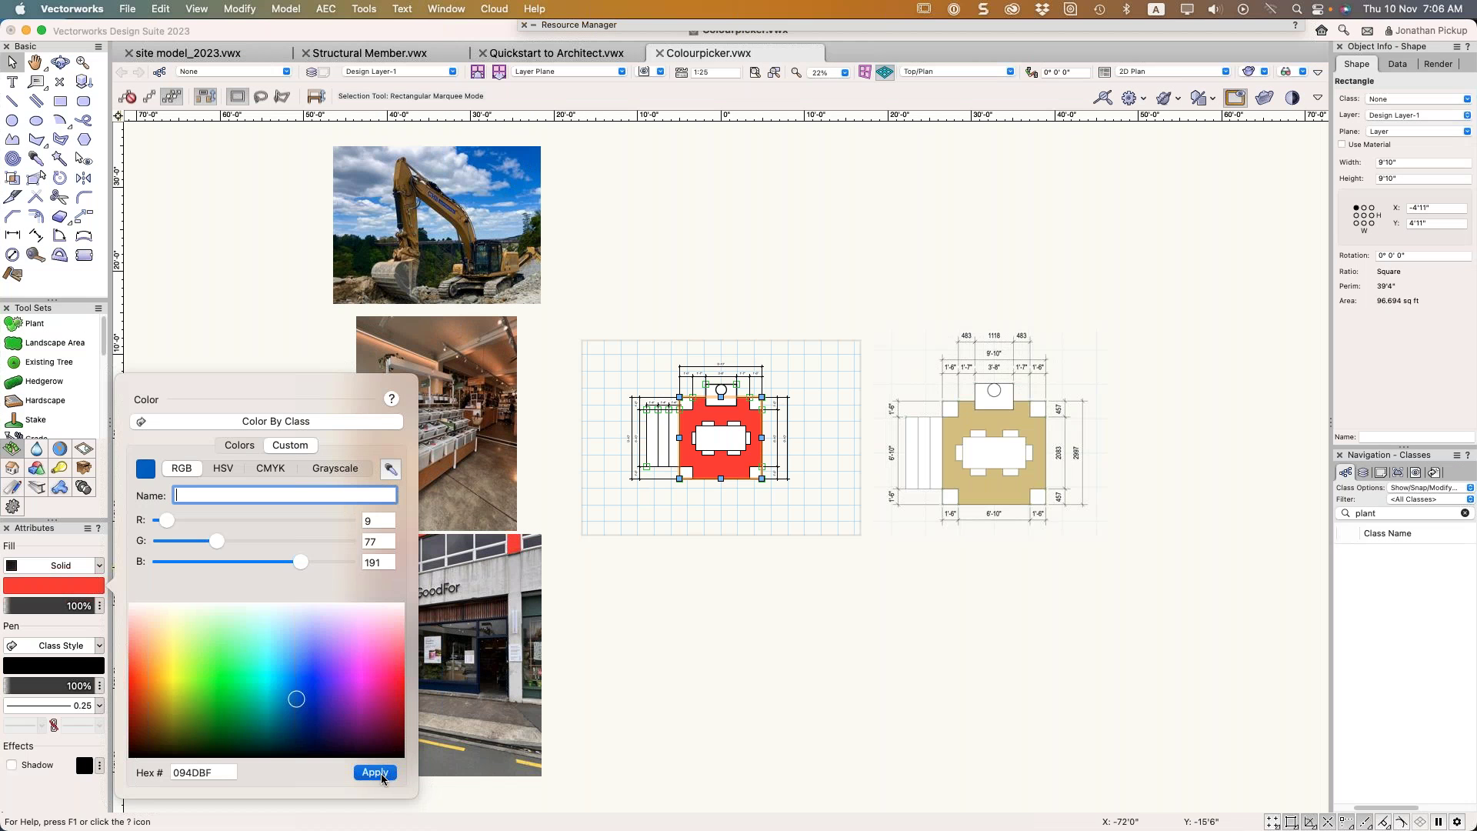
left_click(382, 774)
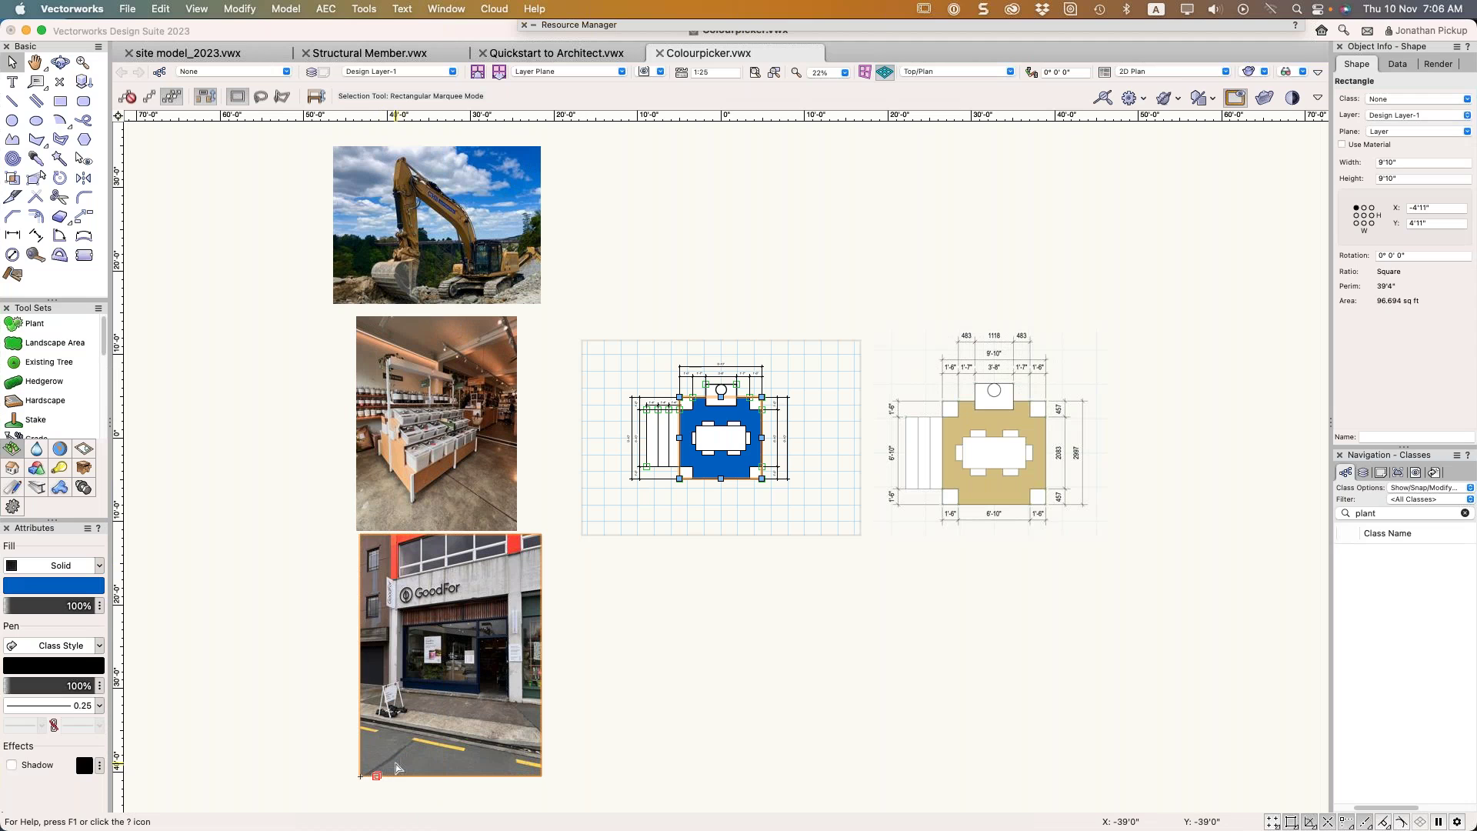
left_click(49, 586)
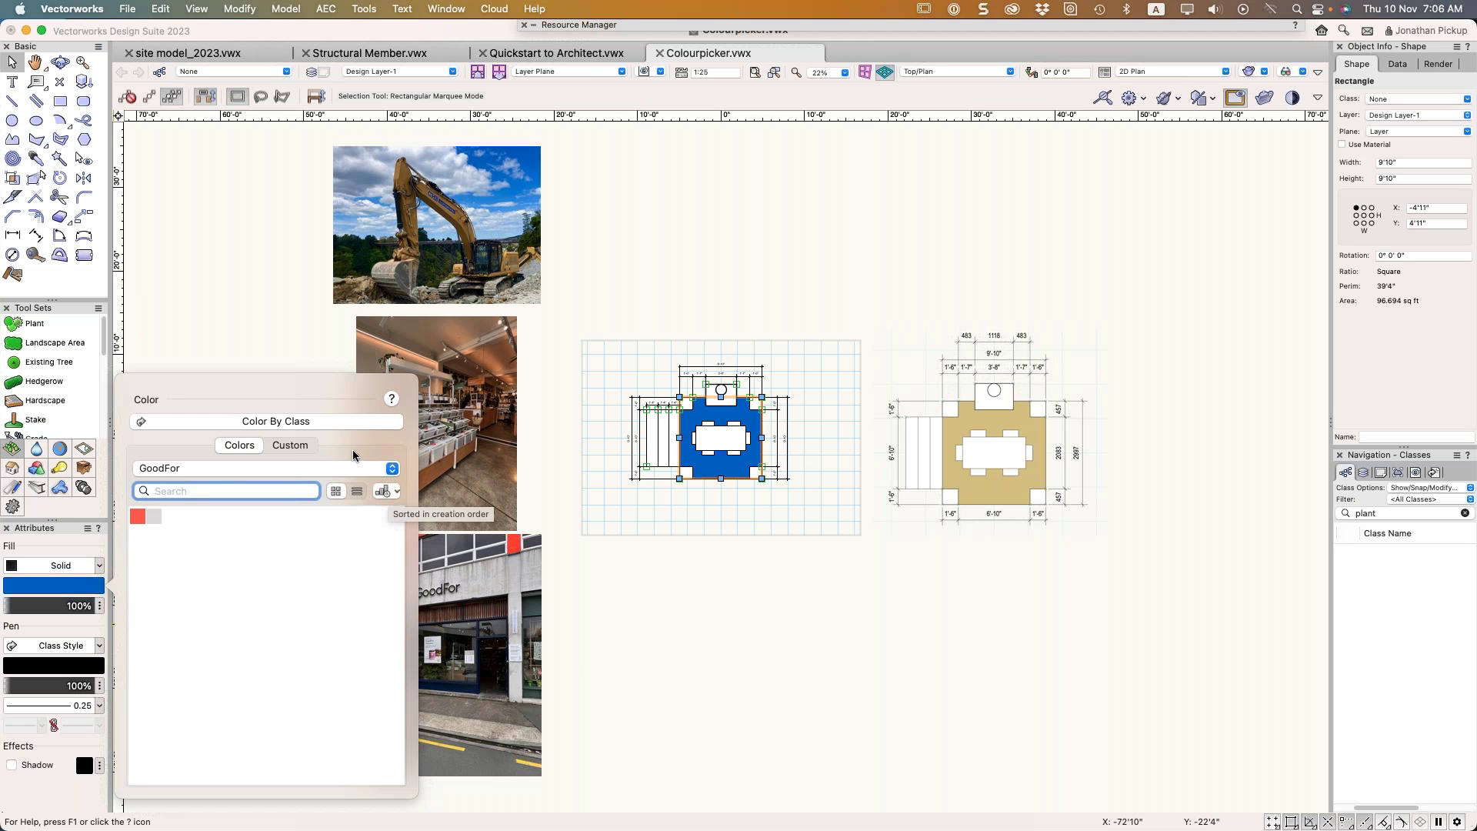
Open the Color Palette Manager and start editing the GoodFor palette
left_click(251, 469)
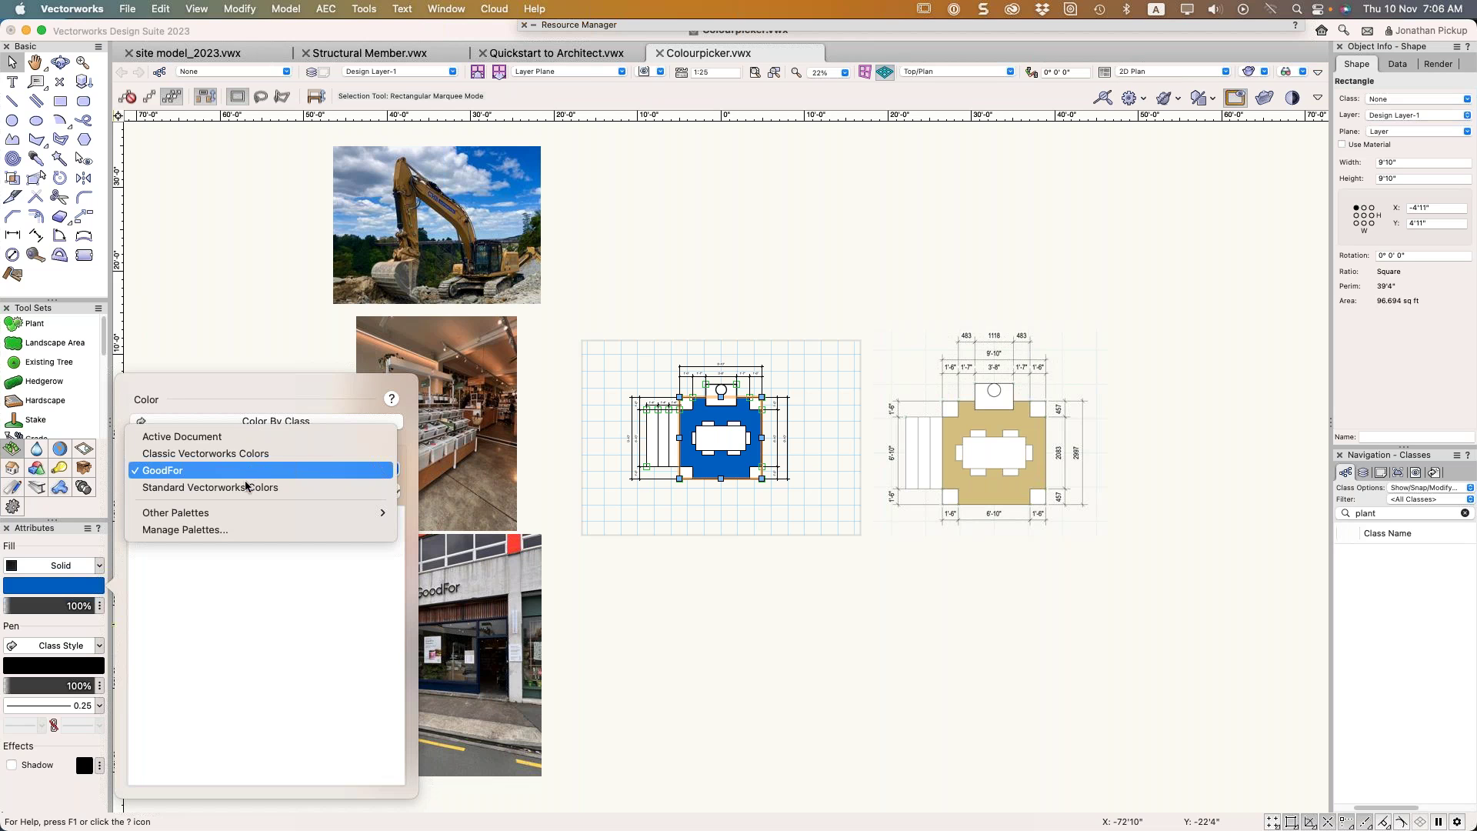
left_click(227, 529)
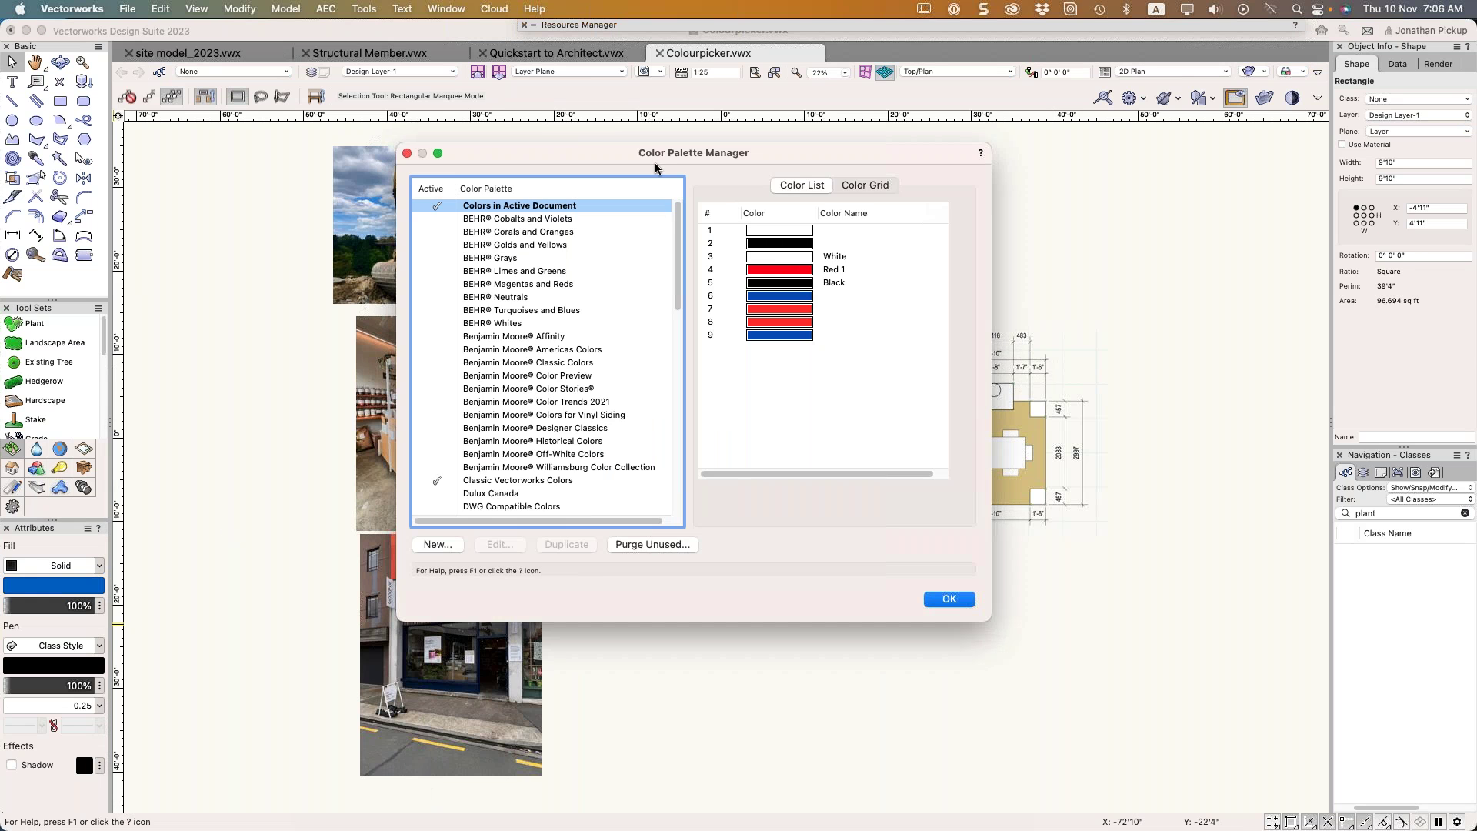
left_click_drag(654, 160, 953, 217)
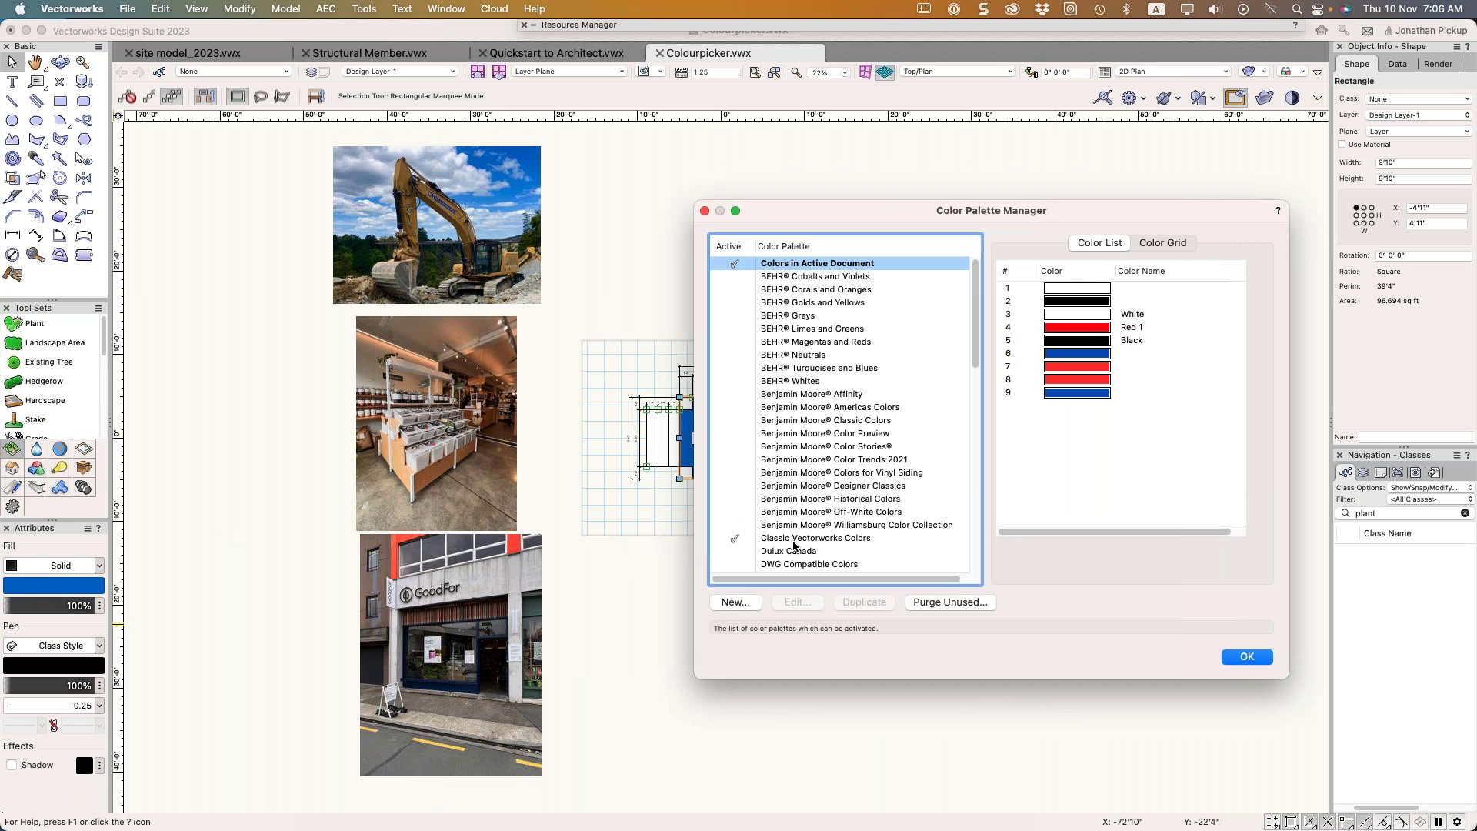
scroll(792, 539, "down", 15)
scroll(799, 509, "up", 5)
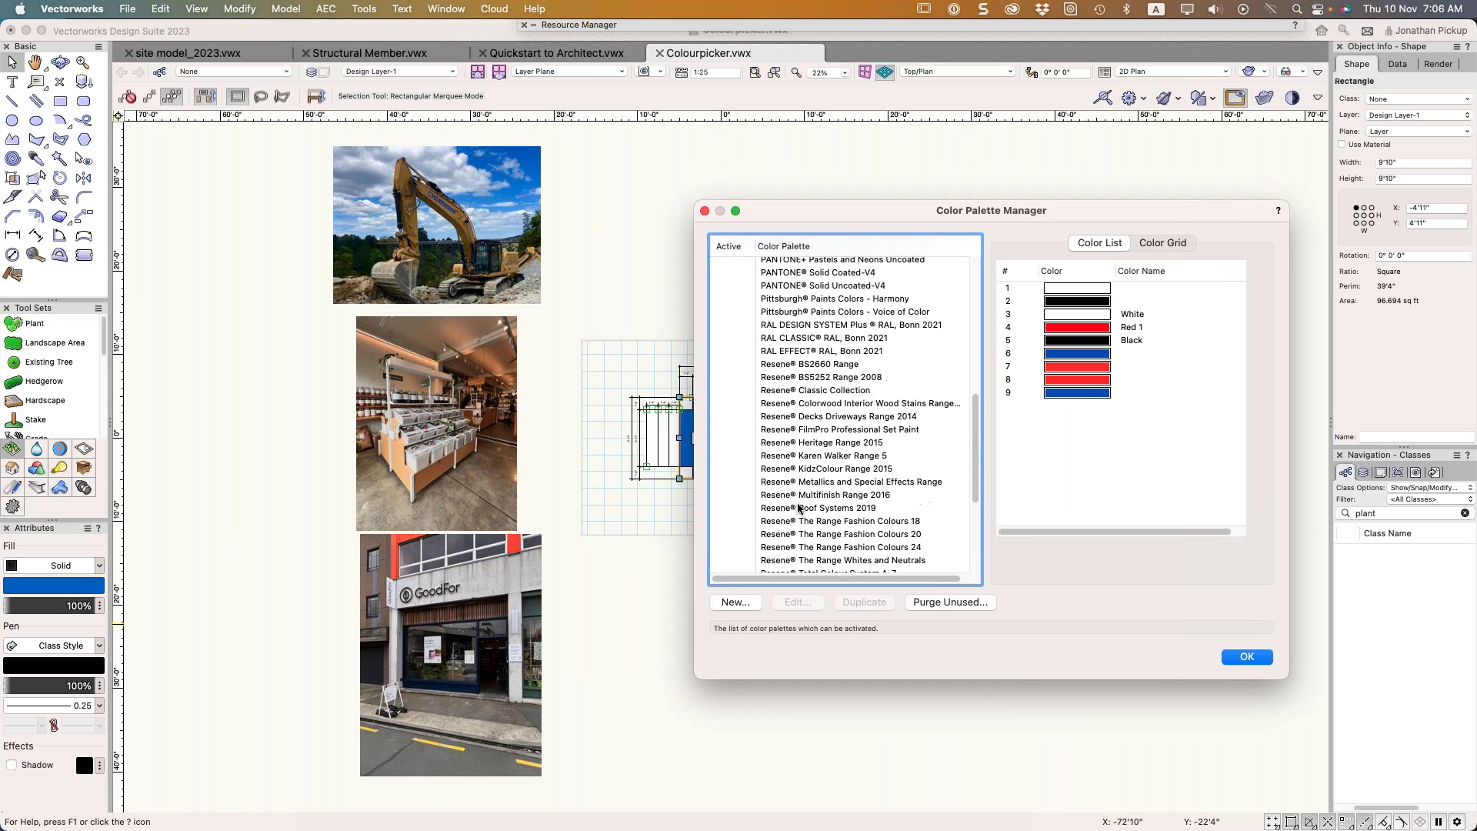
scroll(798, 507, "up", 10)
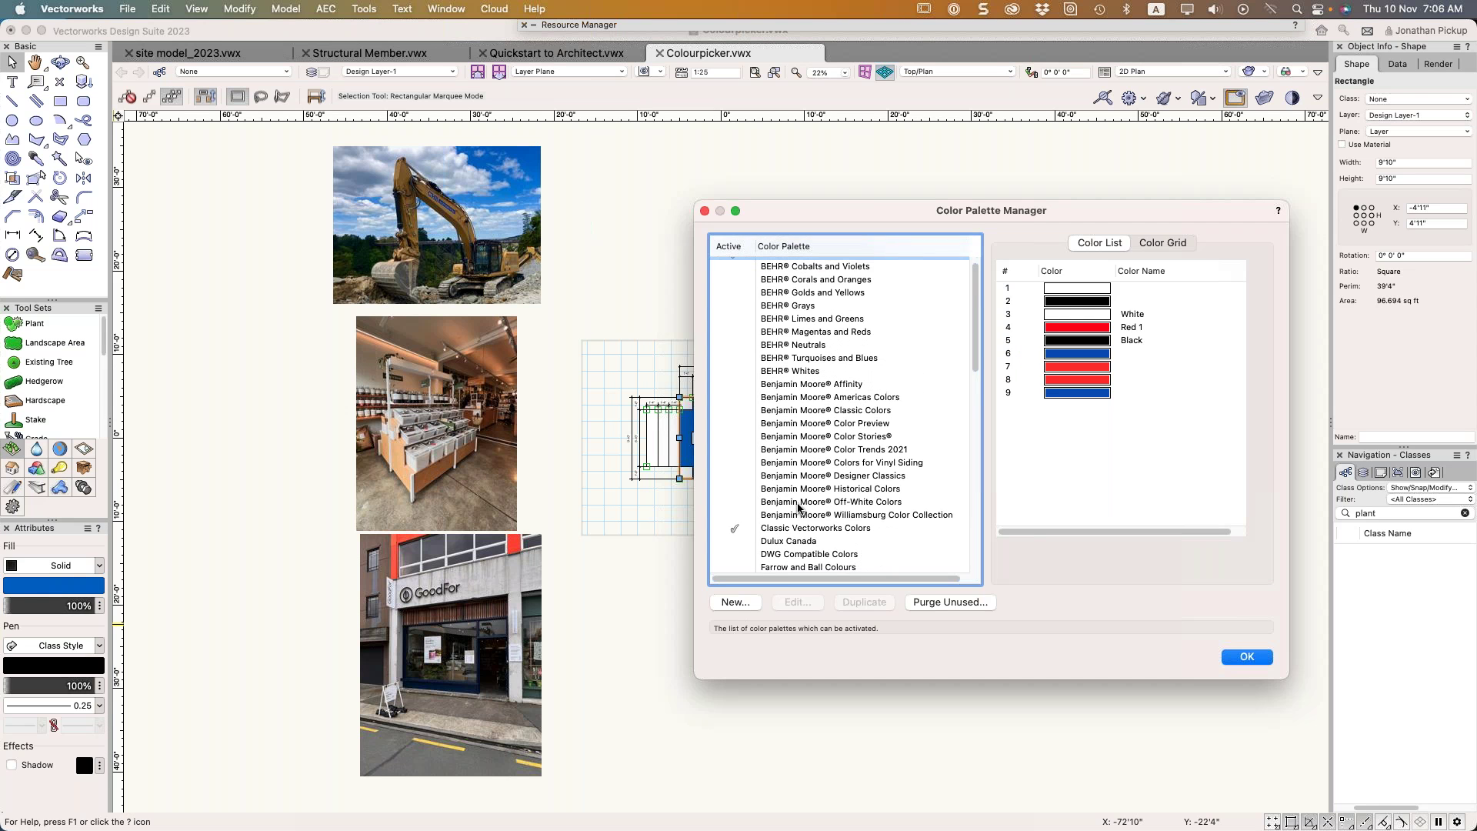
left_click(788, 566)
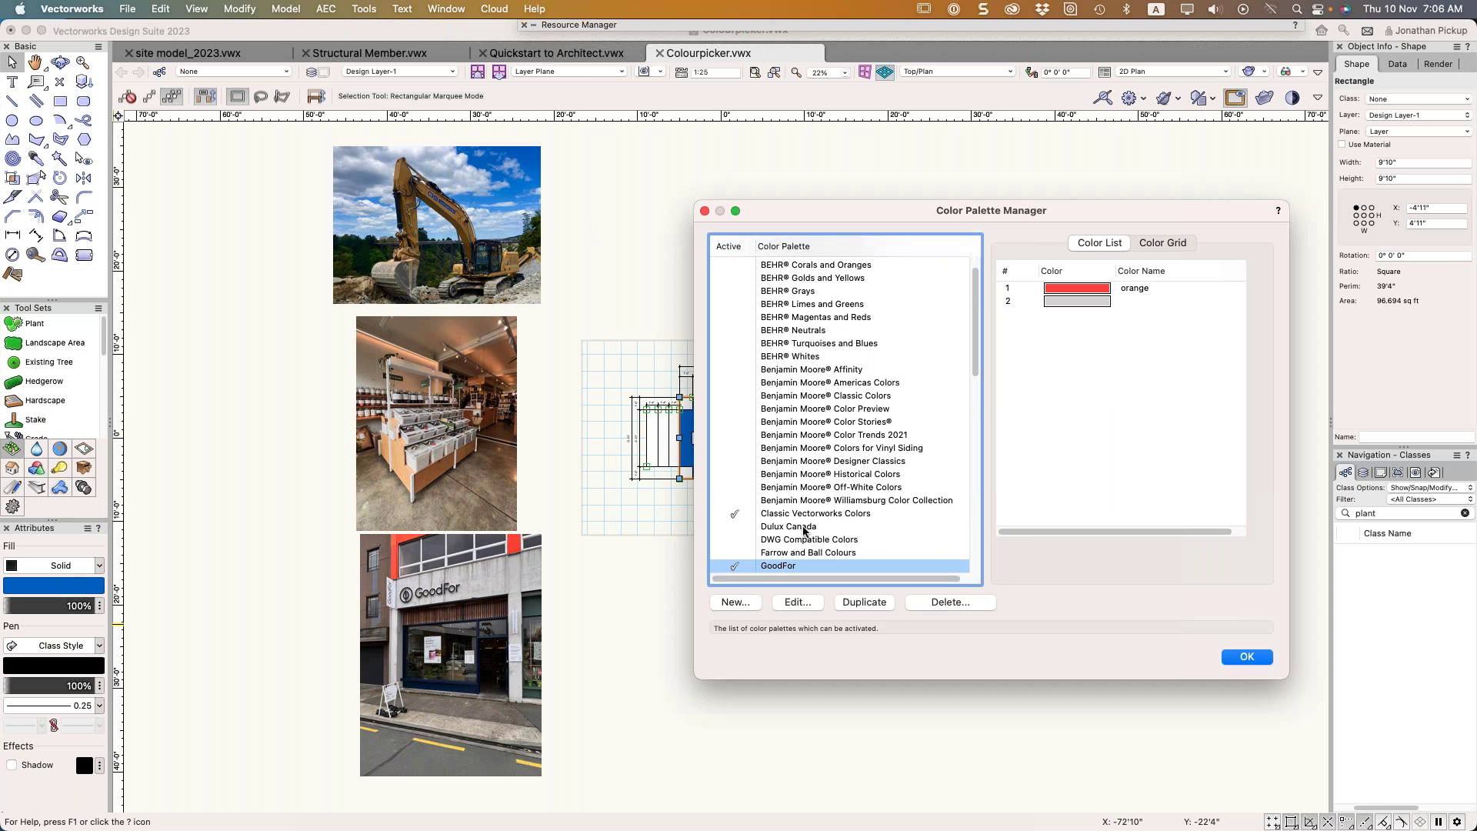
left_click(746, 605)
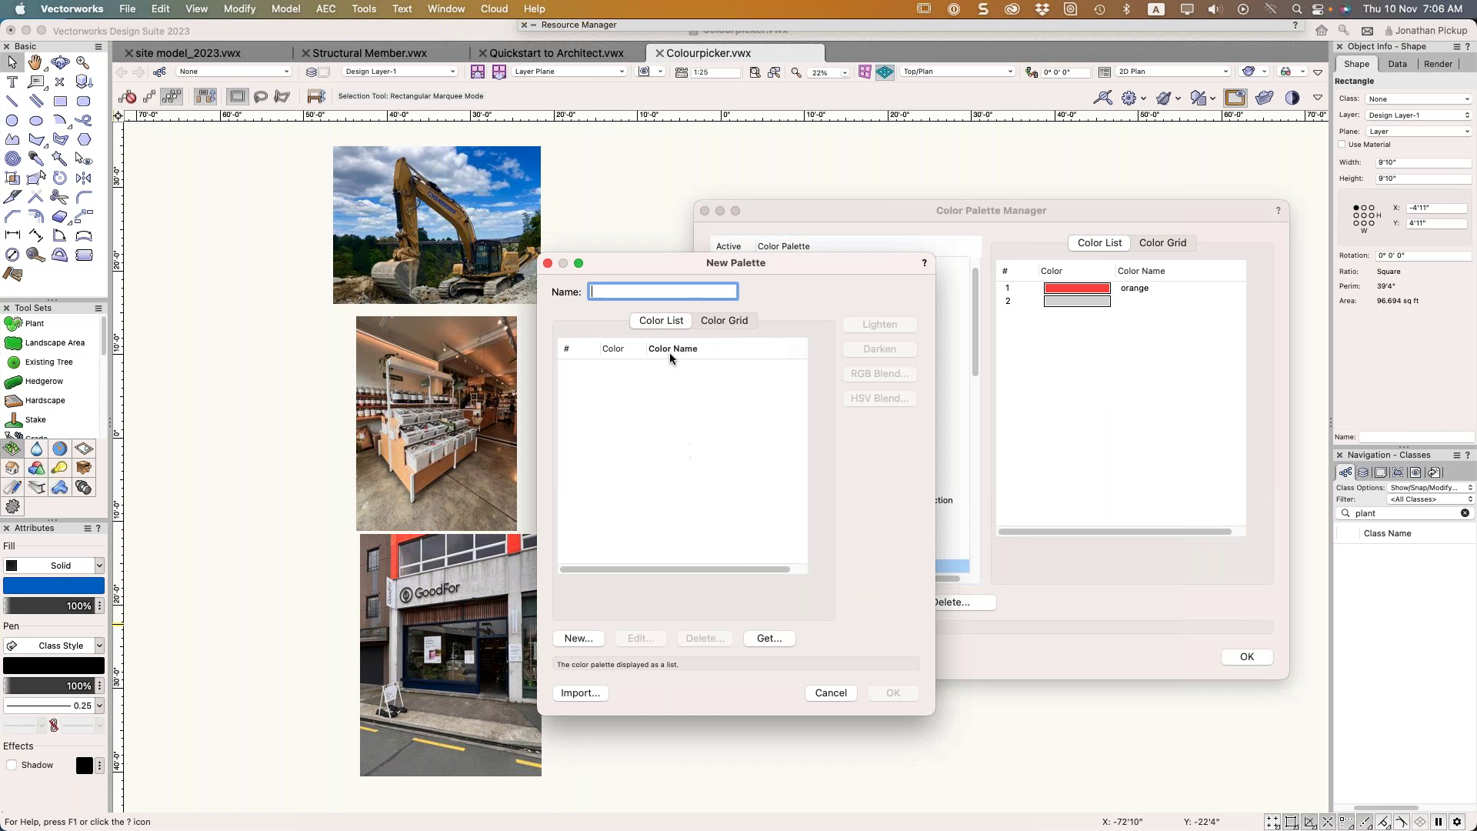
left_click(830, 692)
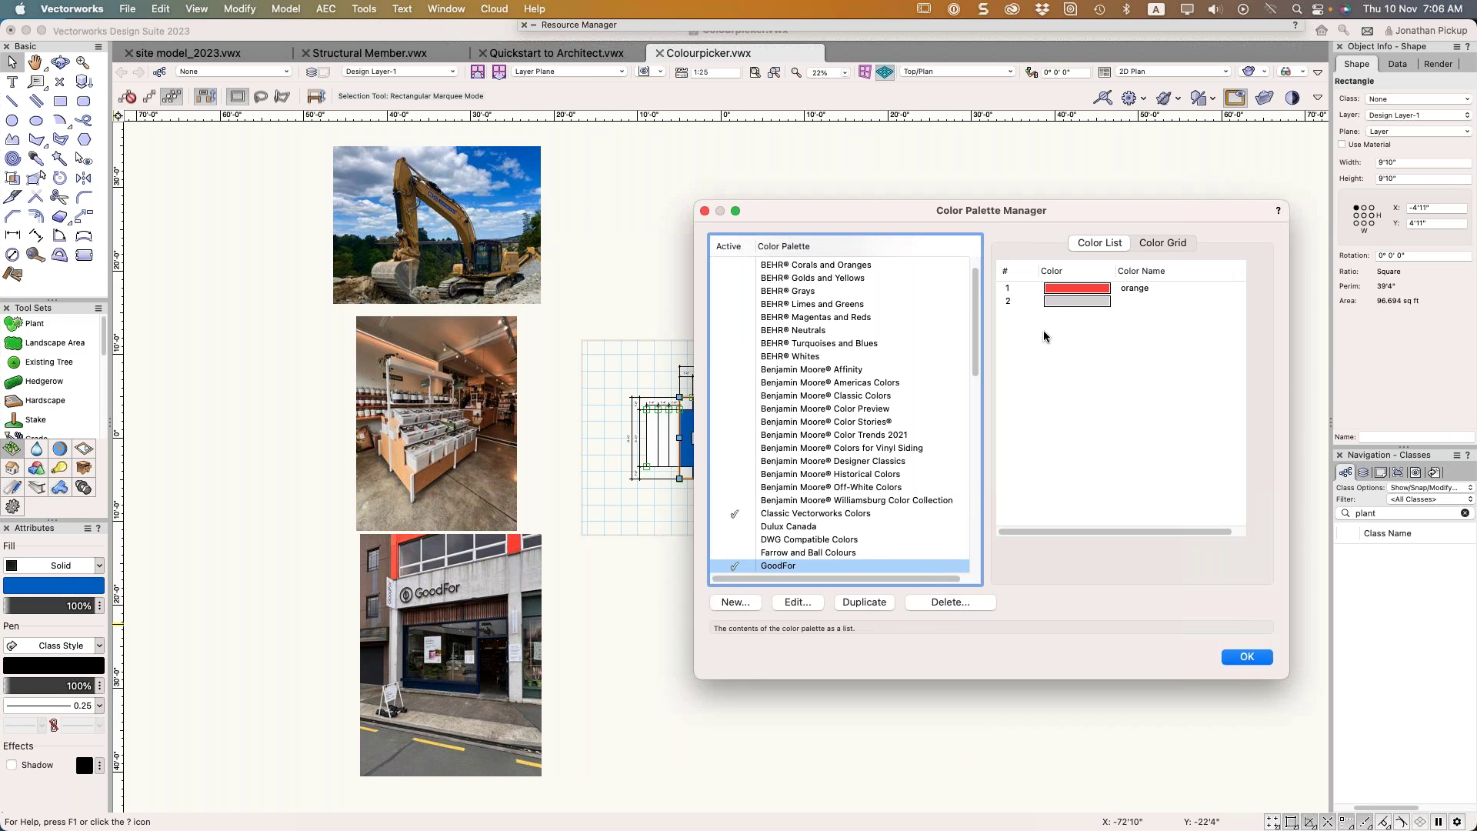
left_click(792, 601)
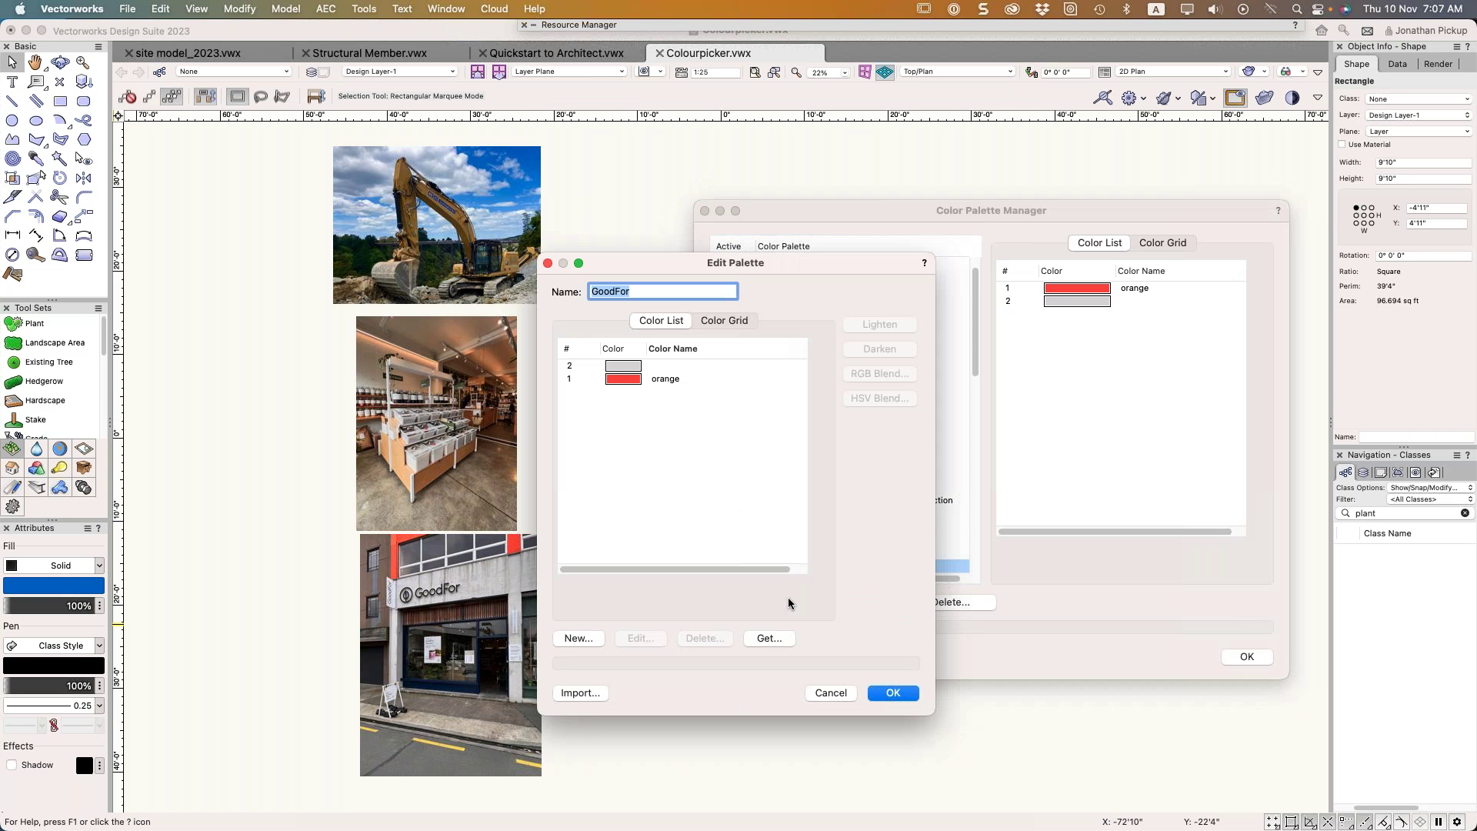
left_click(652, 454)
Add a new colour to GoodFor sampled from the red building sign
left_click(578, 638)
left_click(533, 202)
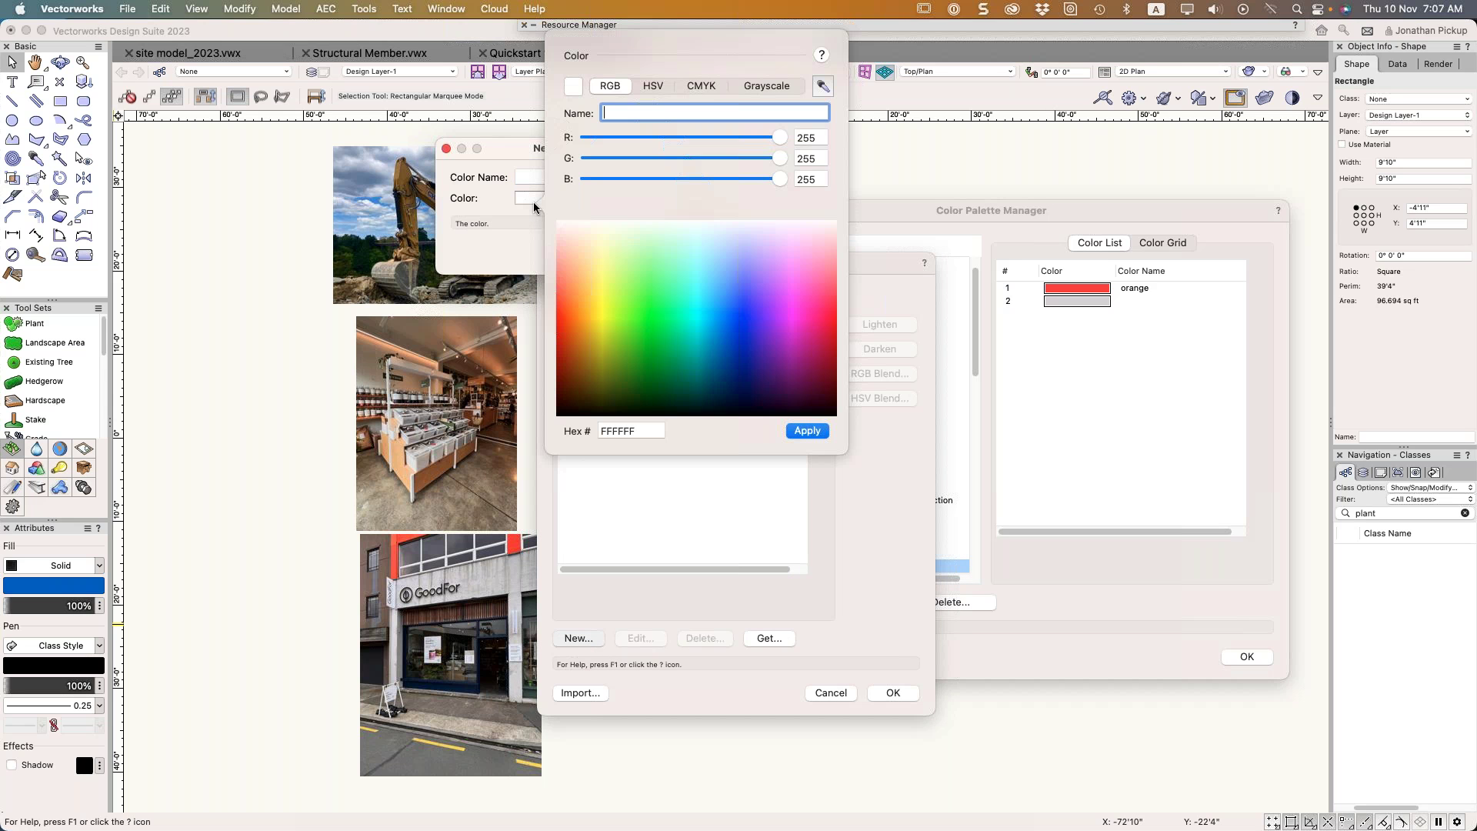
left_click(822, 87)
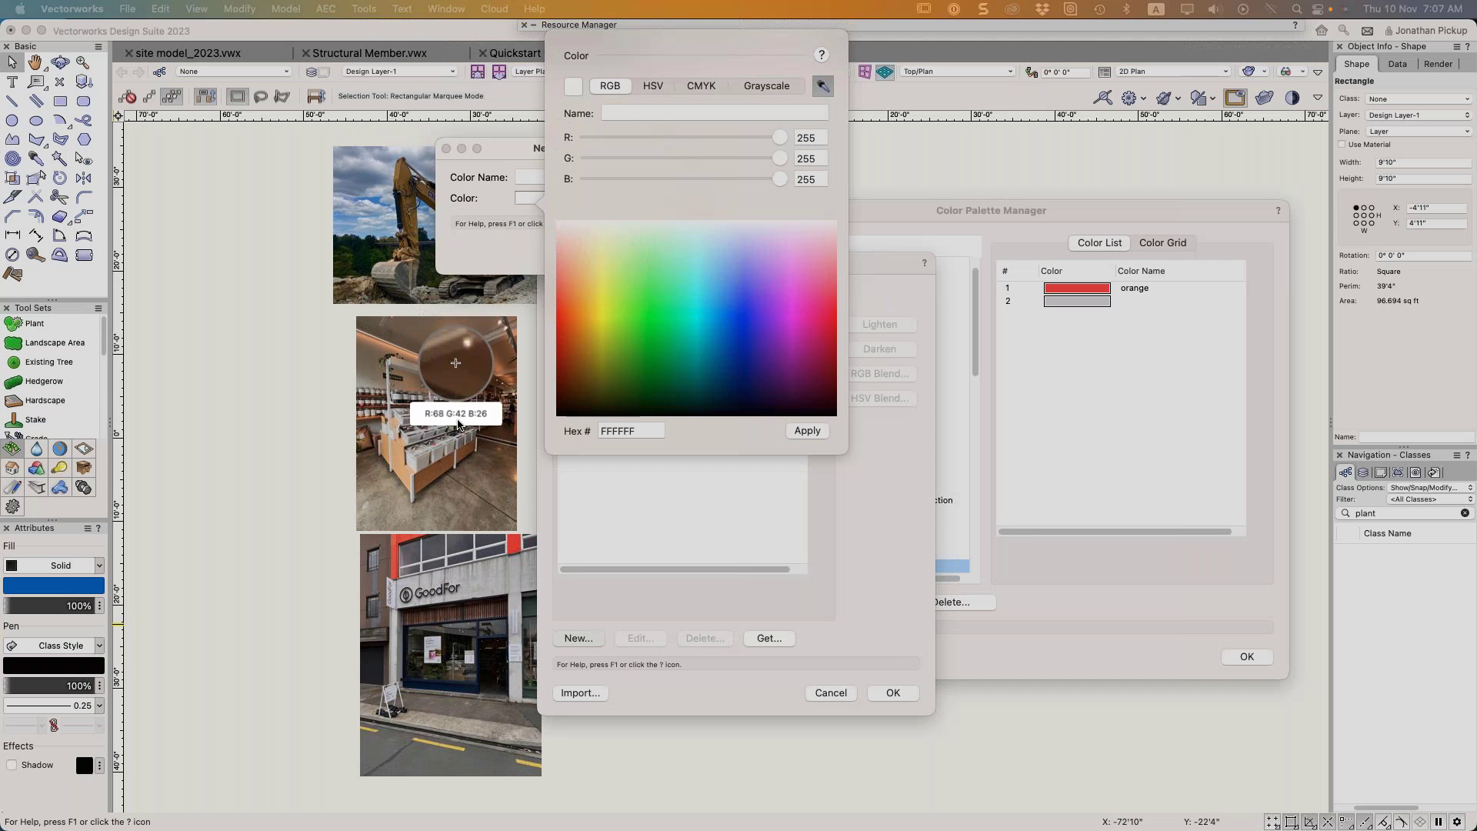
left_click(512, 544)
left_click(793, 433)
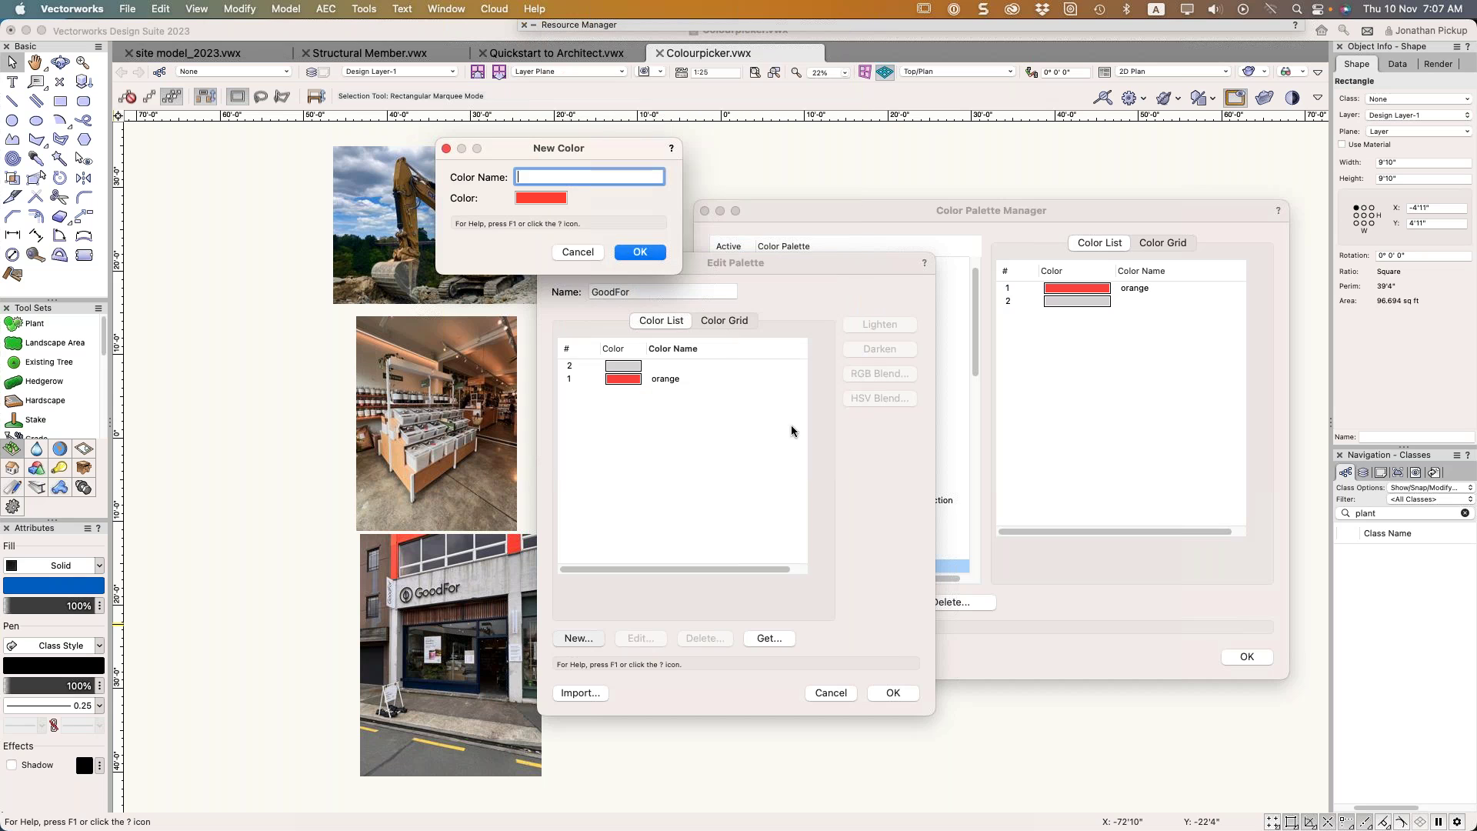
left_click(639, 251)
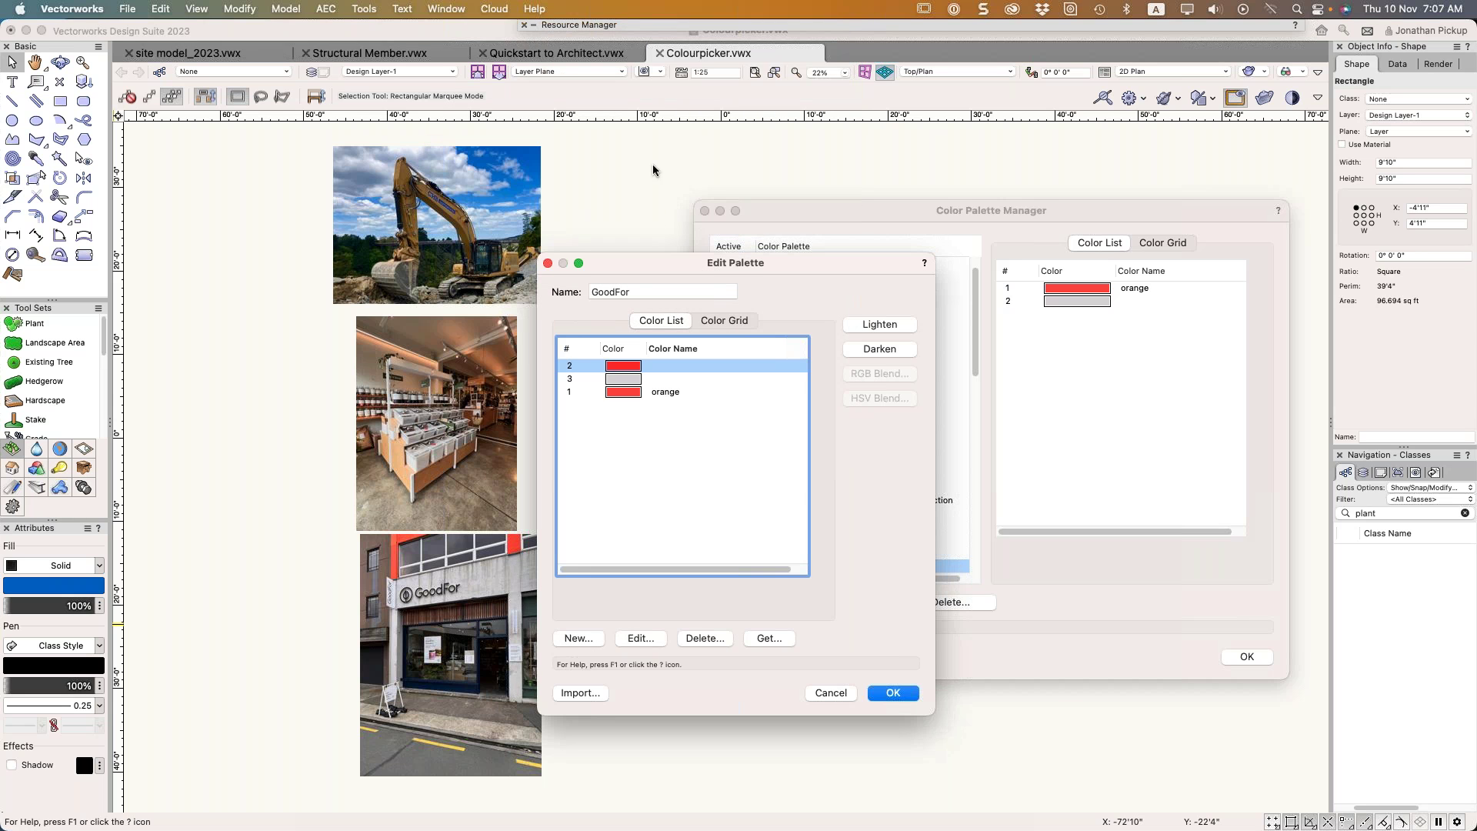
Add another new colour sampled from the blue in the photo
left_click_drag(614, 266, 718, 267)
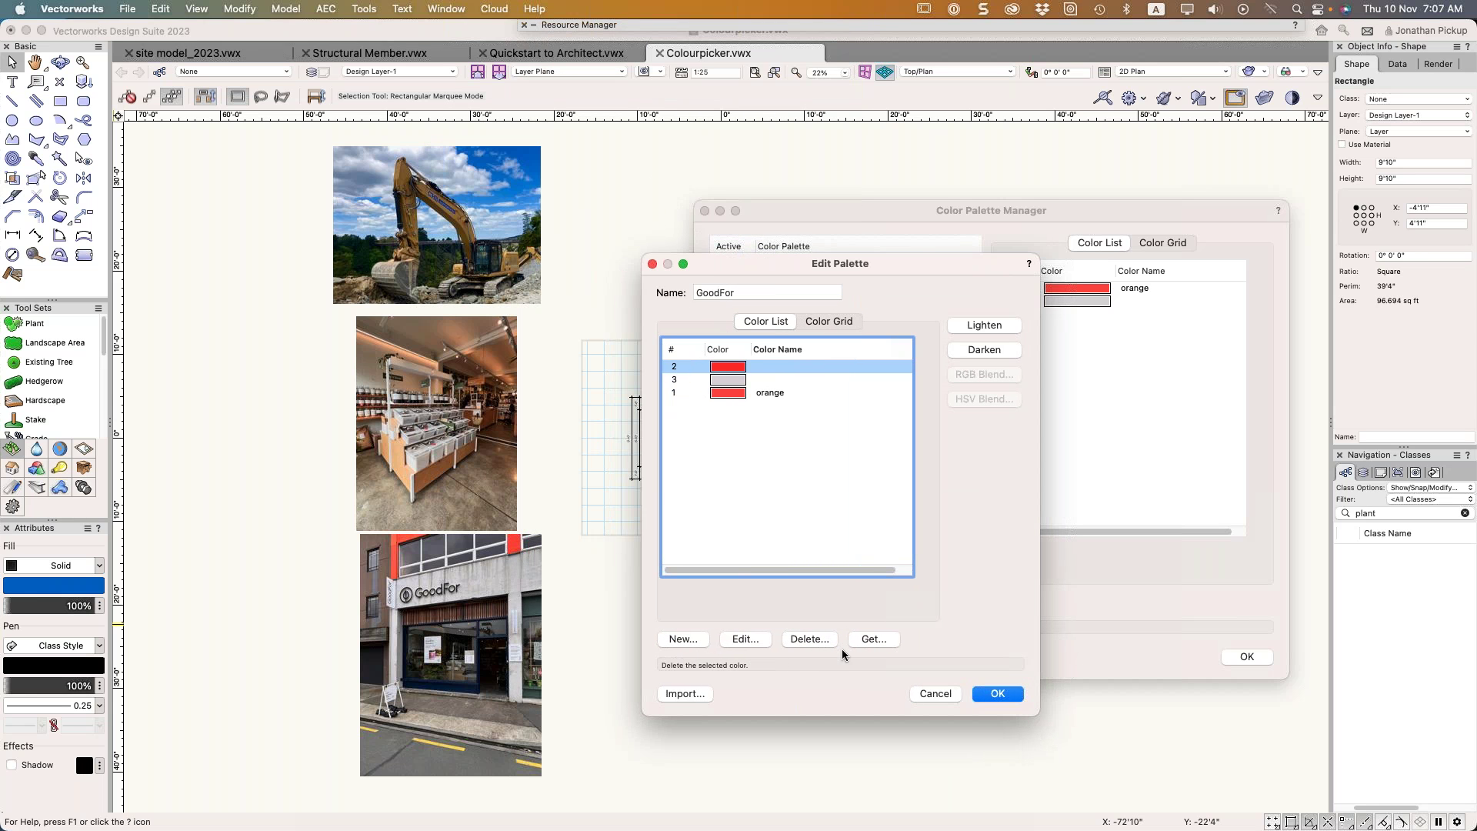
left_click(691, 641)
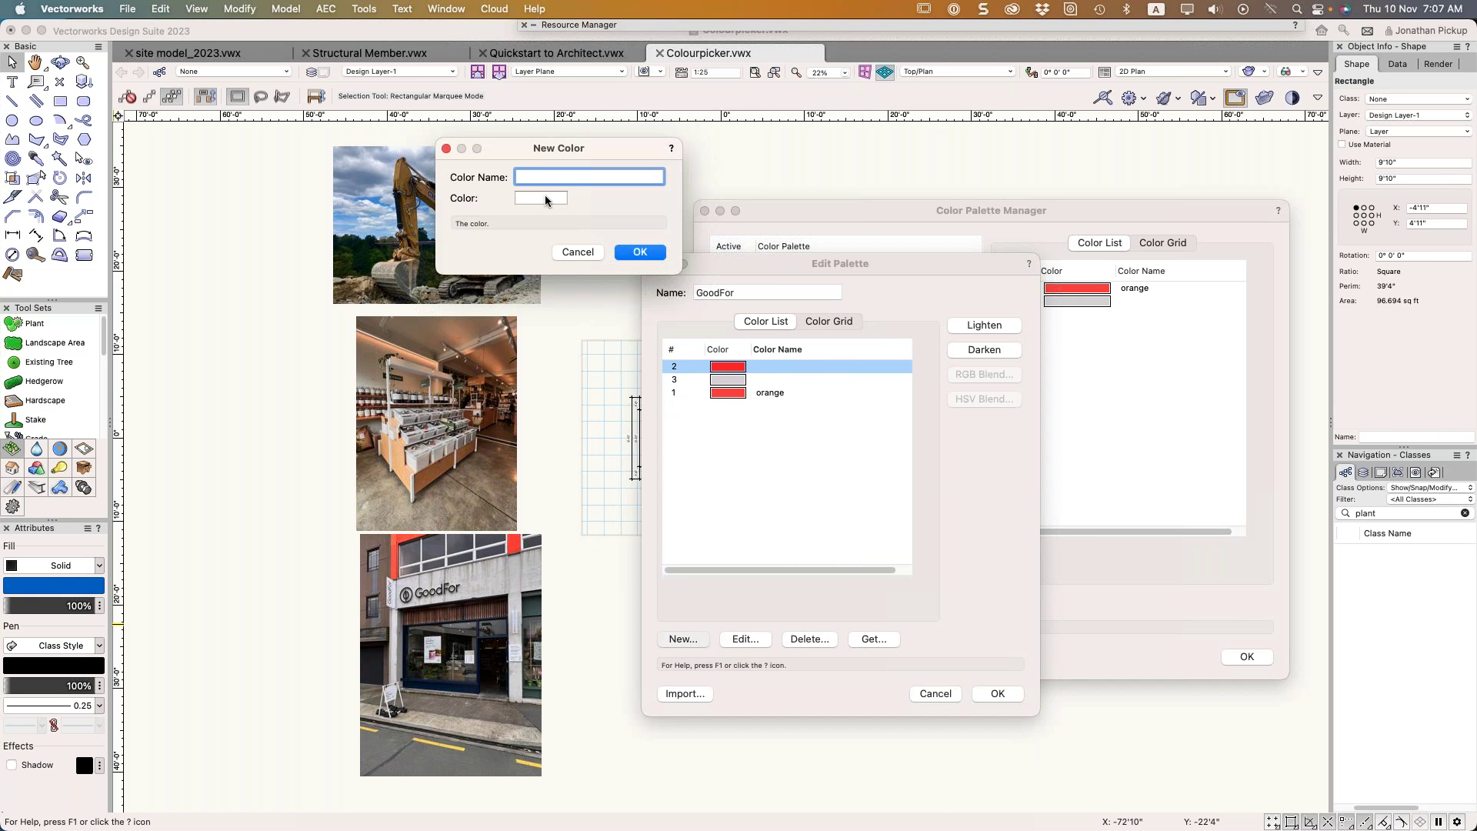
left_click(537, 195)
left_click_drag(500, 148, 656, 199)
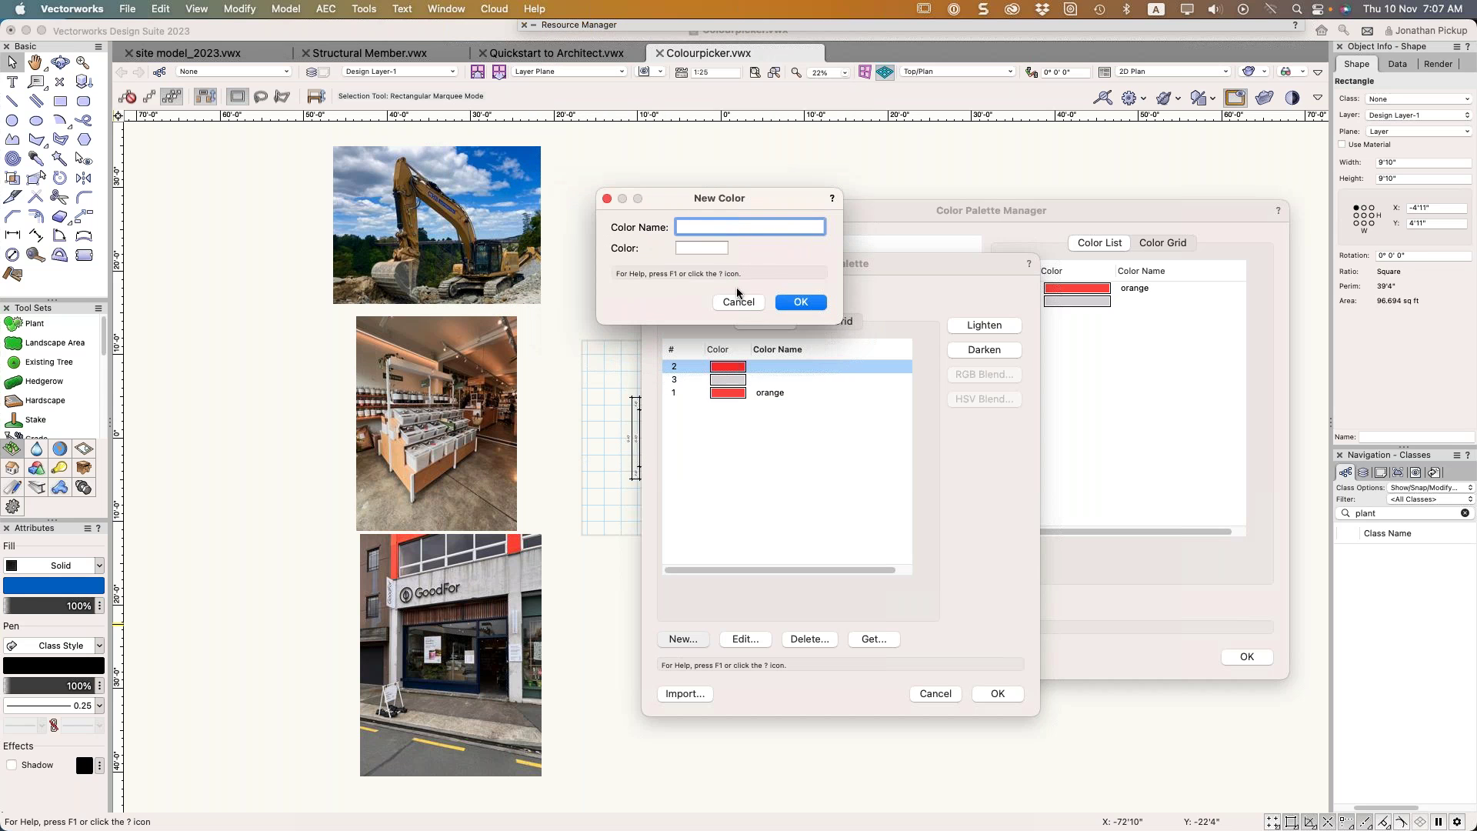
left_click(700, 248)
left_click(990, 94)
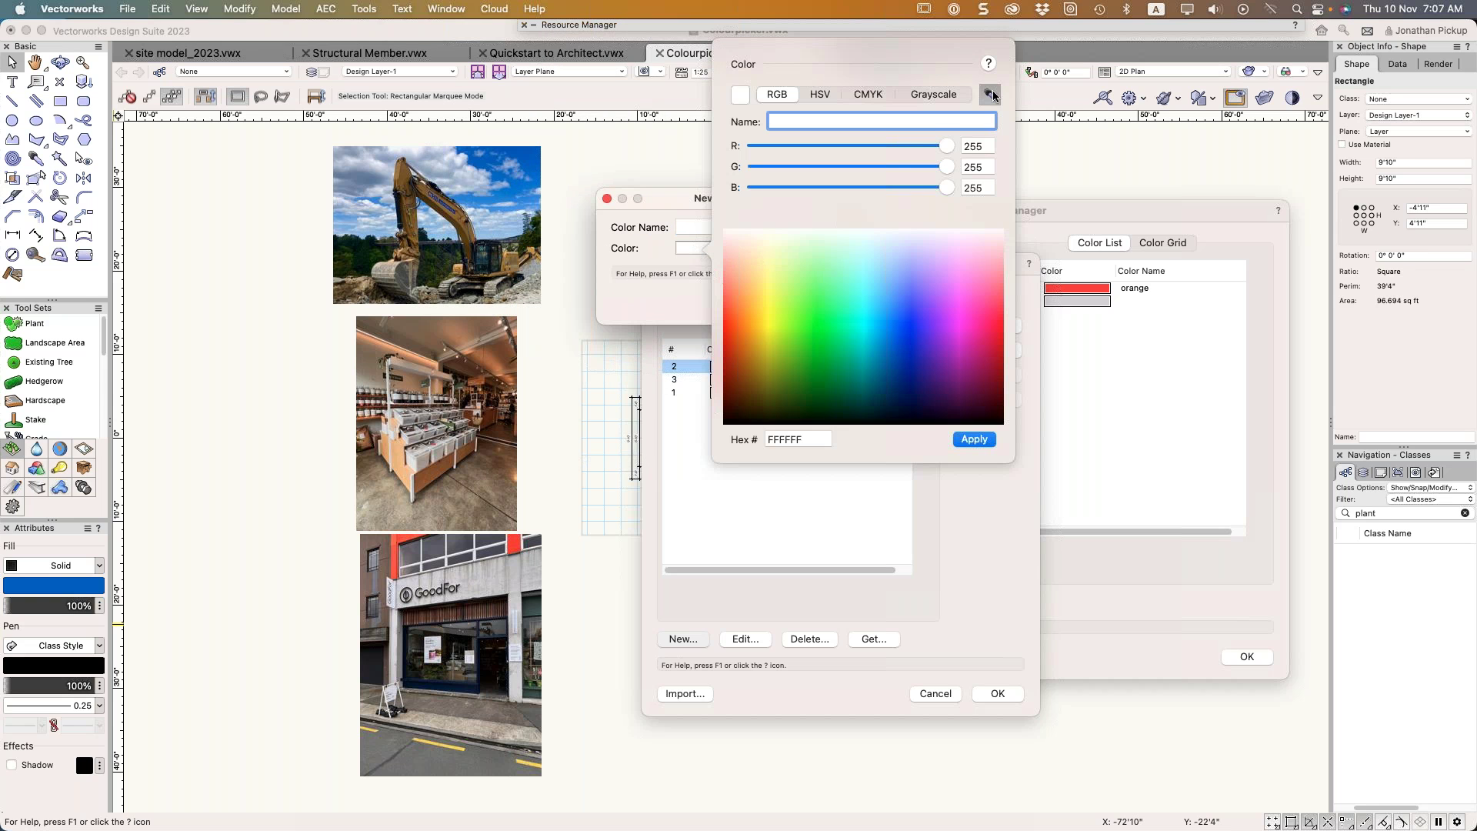
left_click(528, 162)
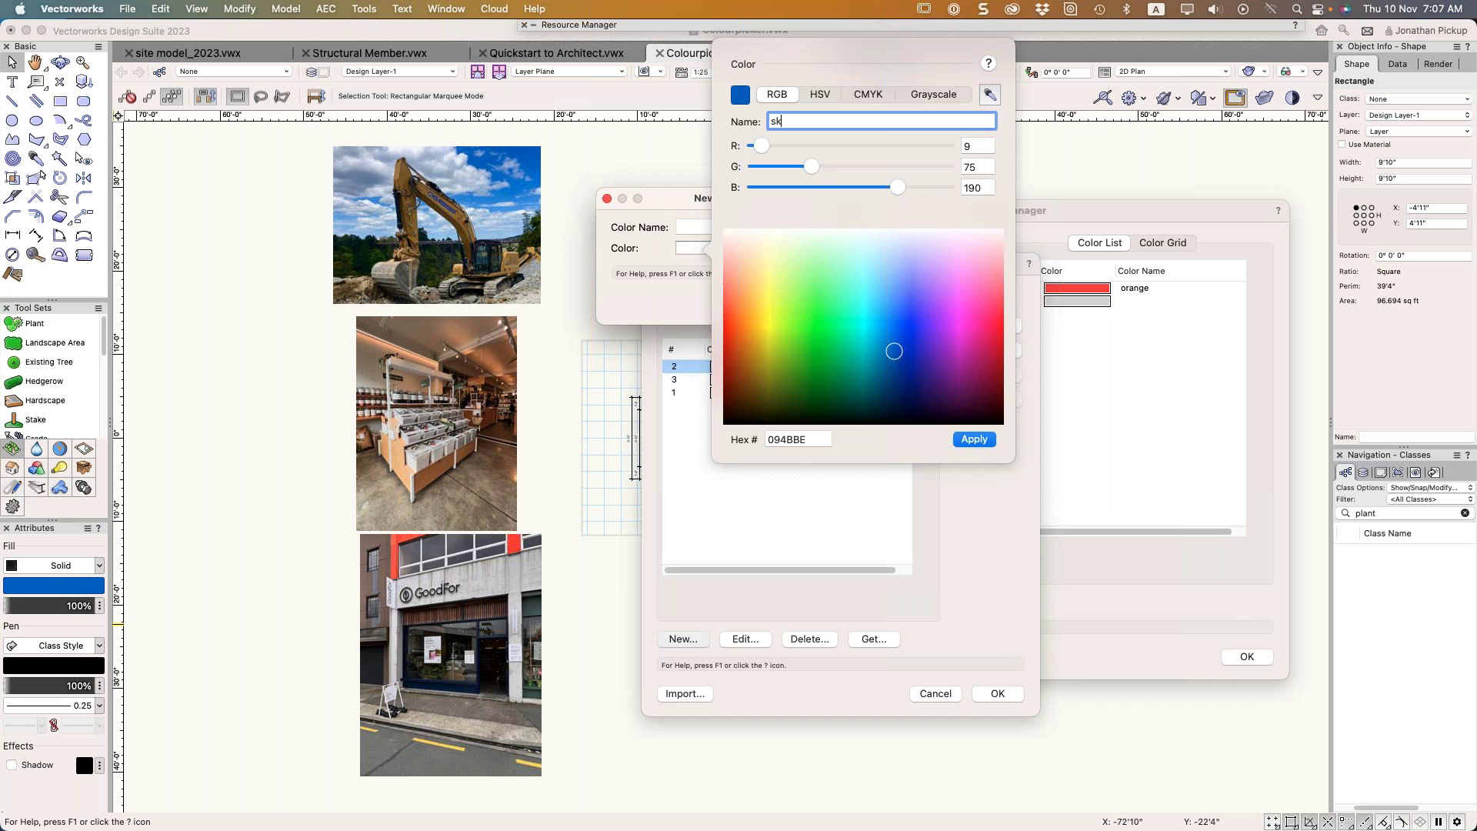
key("Return")
key("Return")
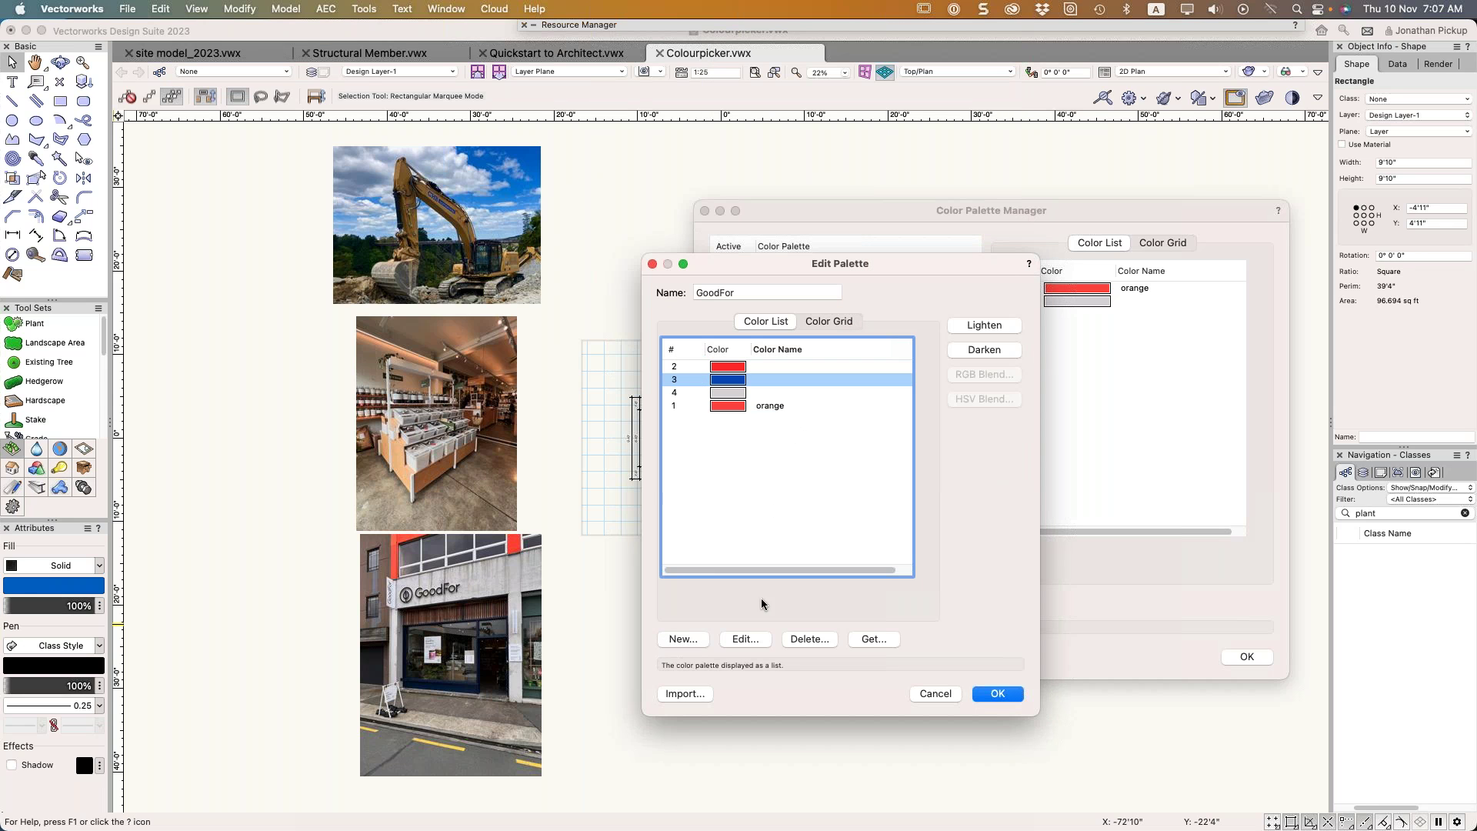
Name the blue colour 'sky' and save the GoodFor palette changes
left_click(745, 640)
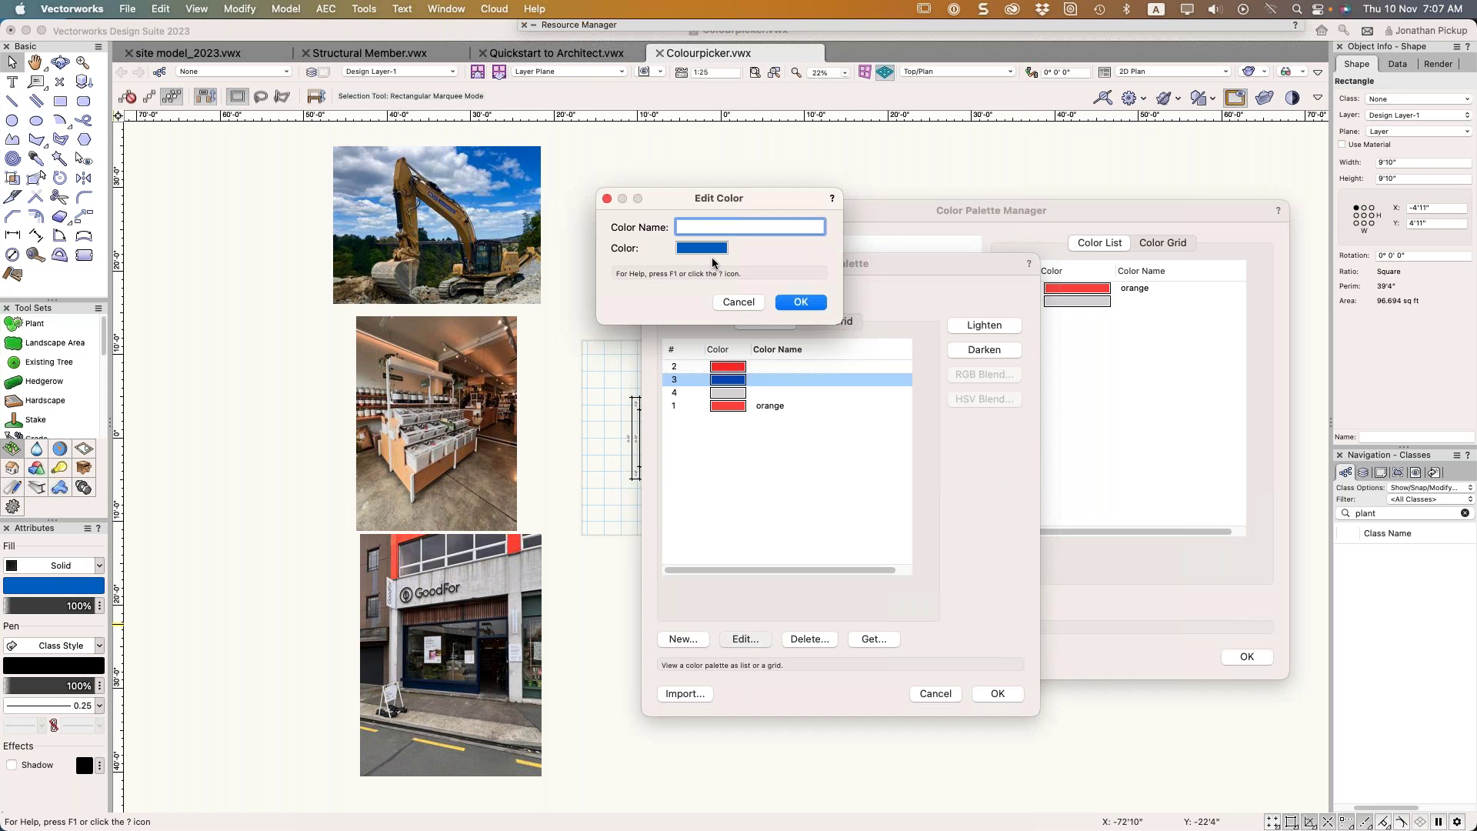
type("sky")
key("Return")
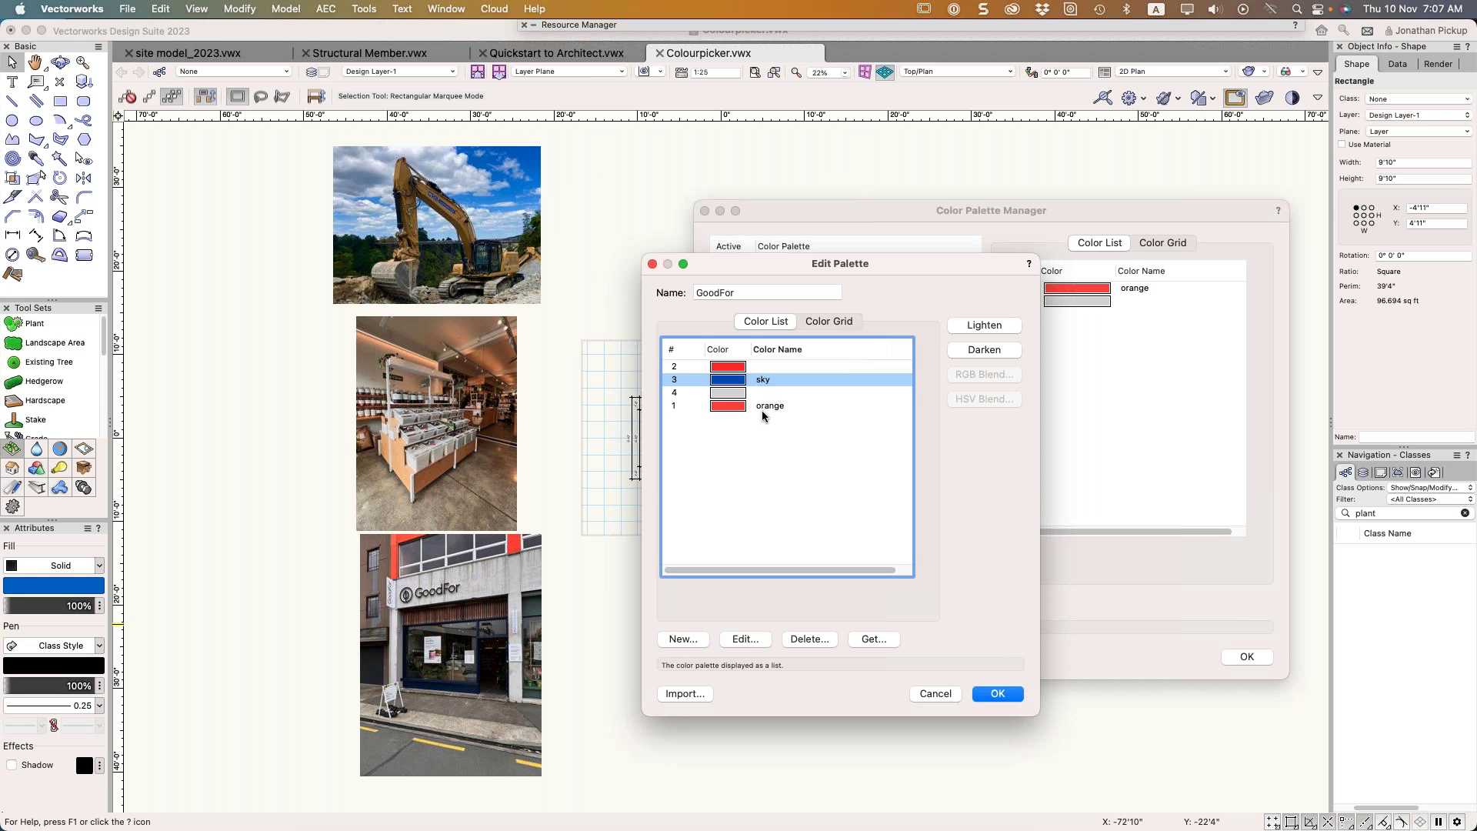
left_click(1004, 688)
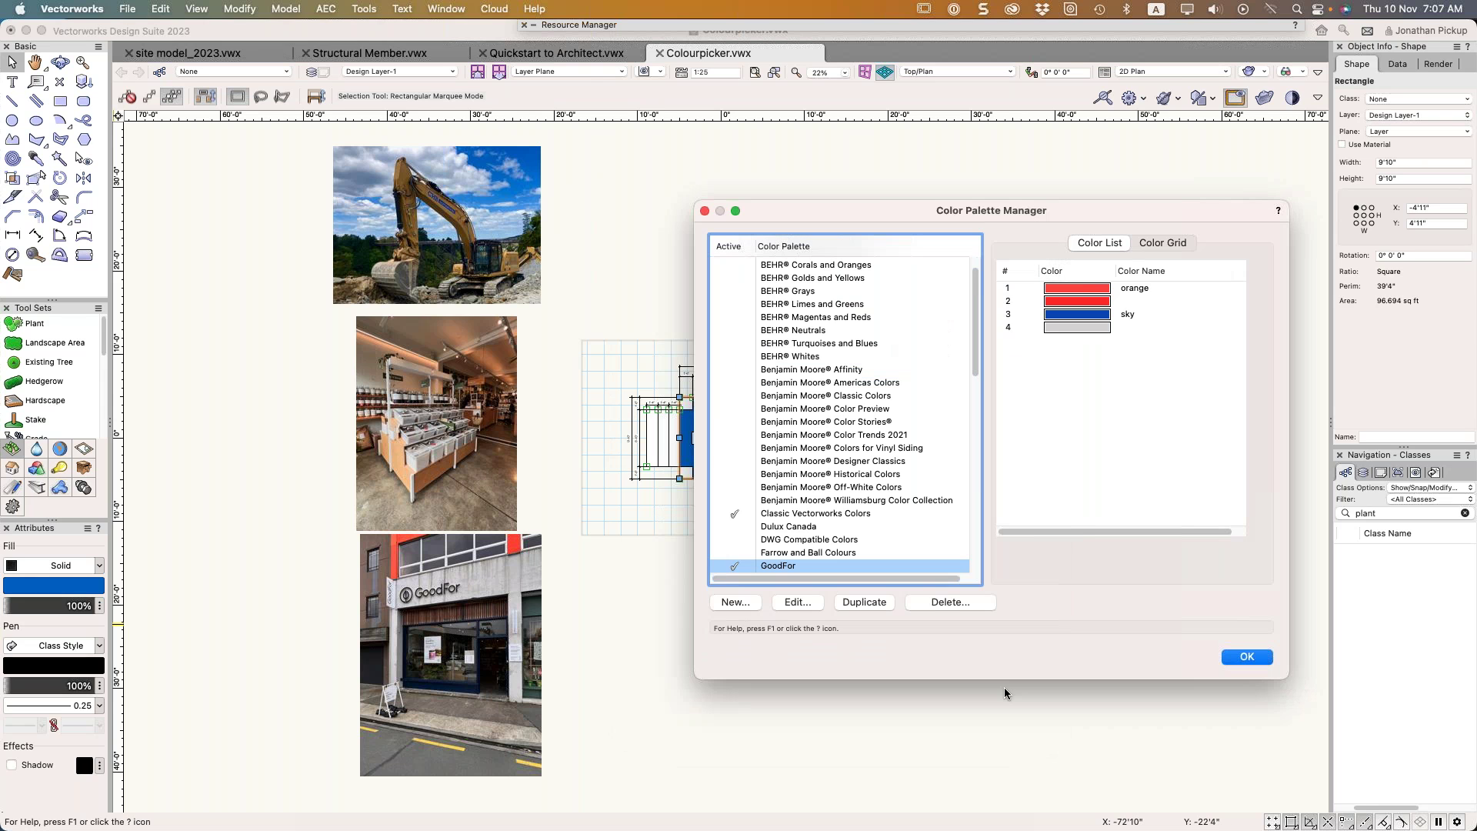
Close the Color Palette Manager with OK
left_click(1248, 657)
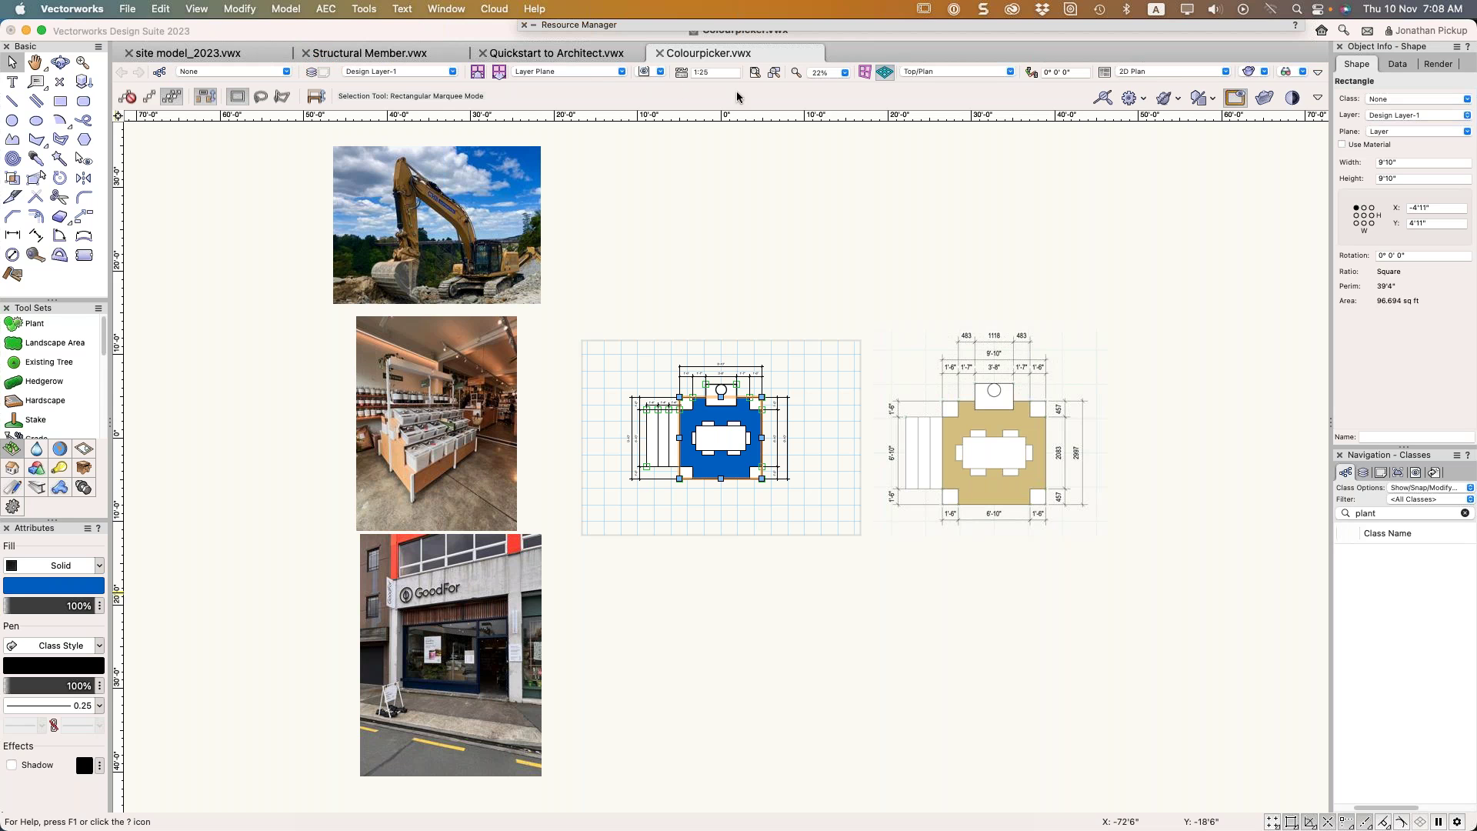
Switch to Quickstart to Architect.vwx, select the section viewport on Sht-1, and adjust the 3D view
left_click(556, 56)
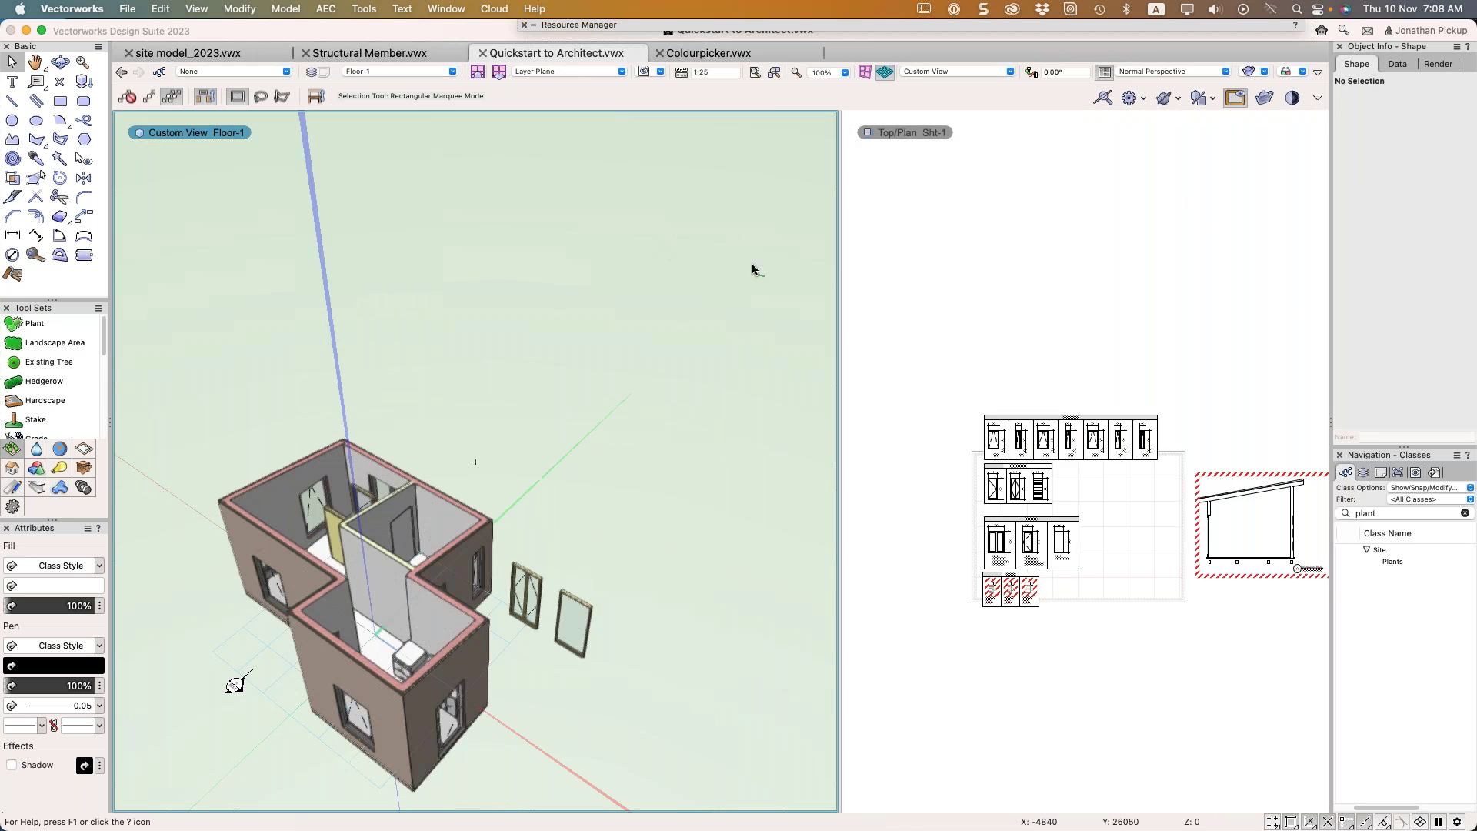
left_click(1157, 391)
left_click(1268, 488)
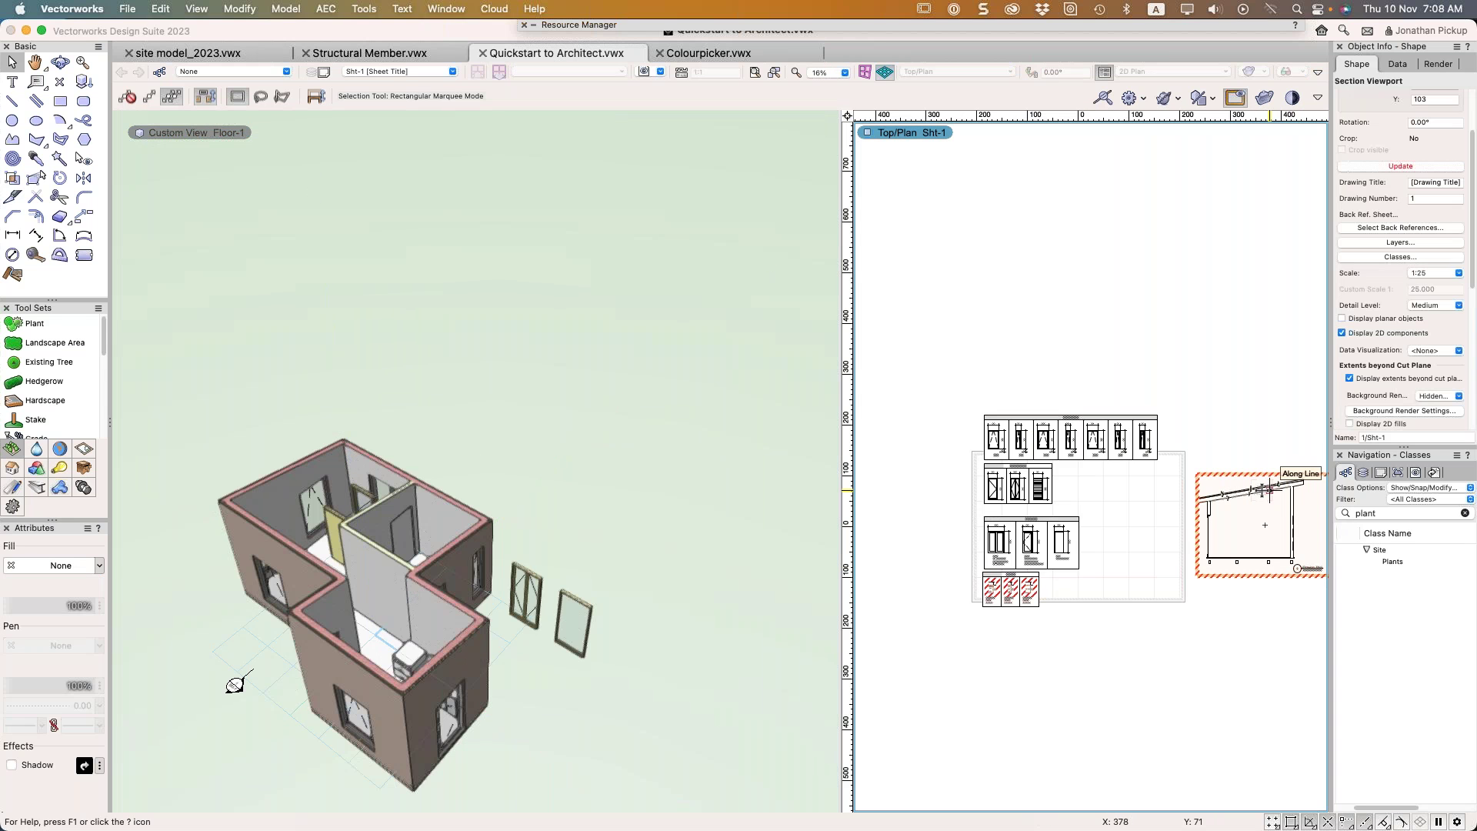
scroll(1216, 473, "up", 5)
scroll(1073, 539, "down", 1)
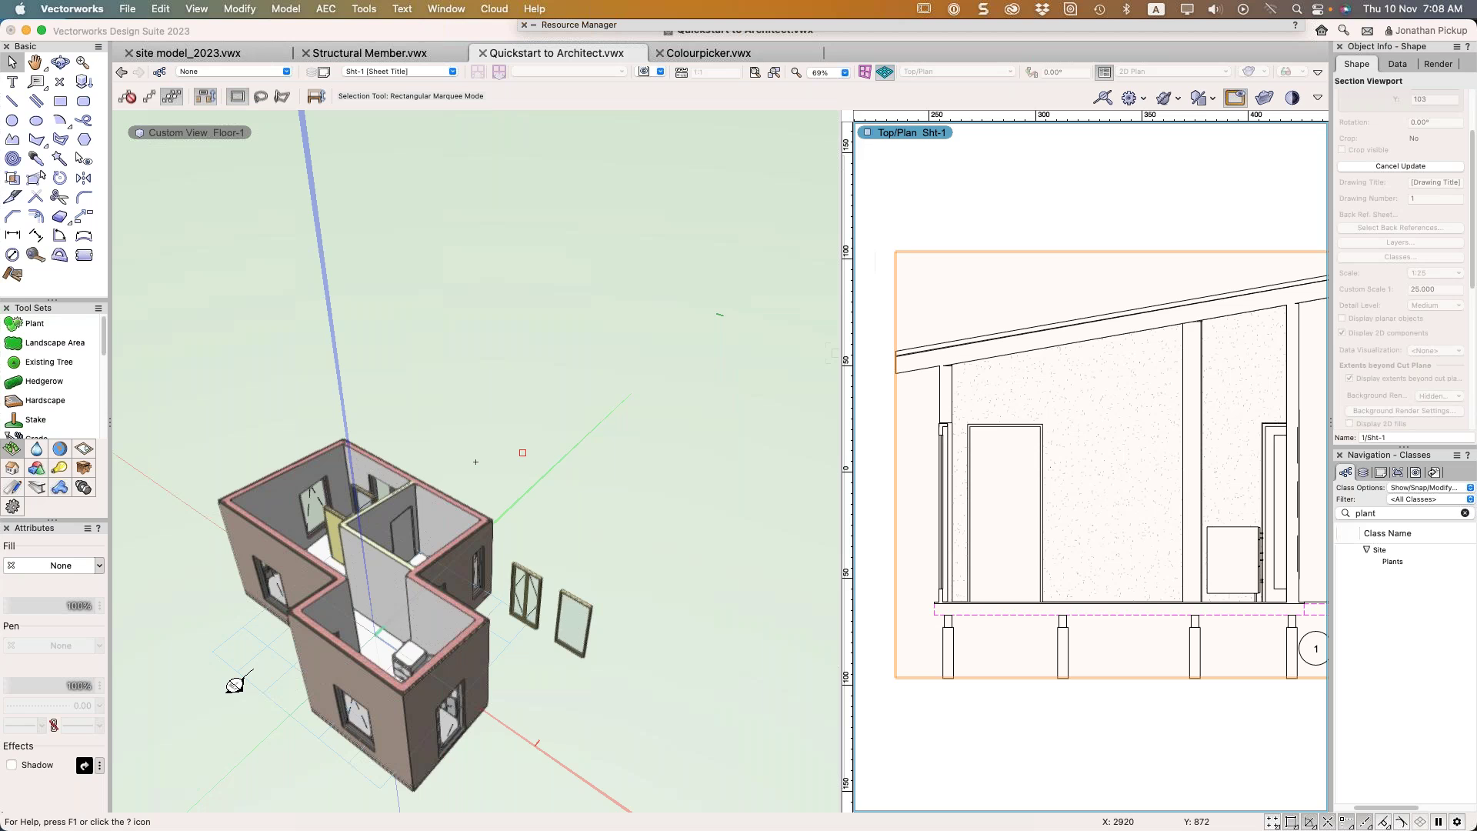
mouse_move(837, 358)
left_click(429, 416)
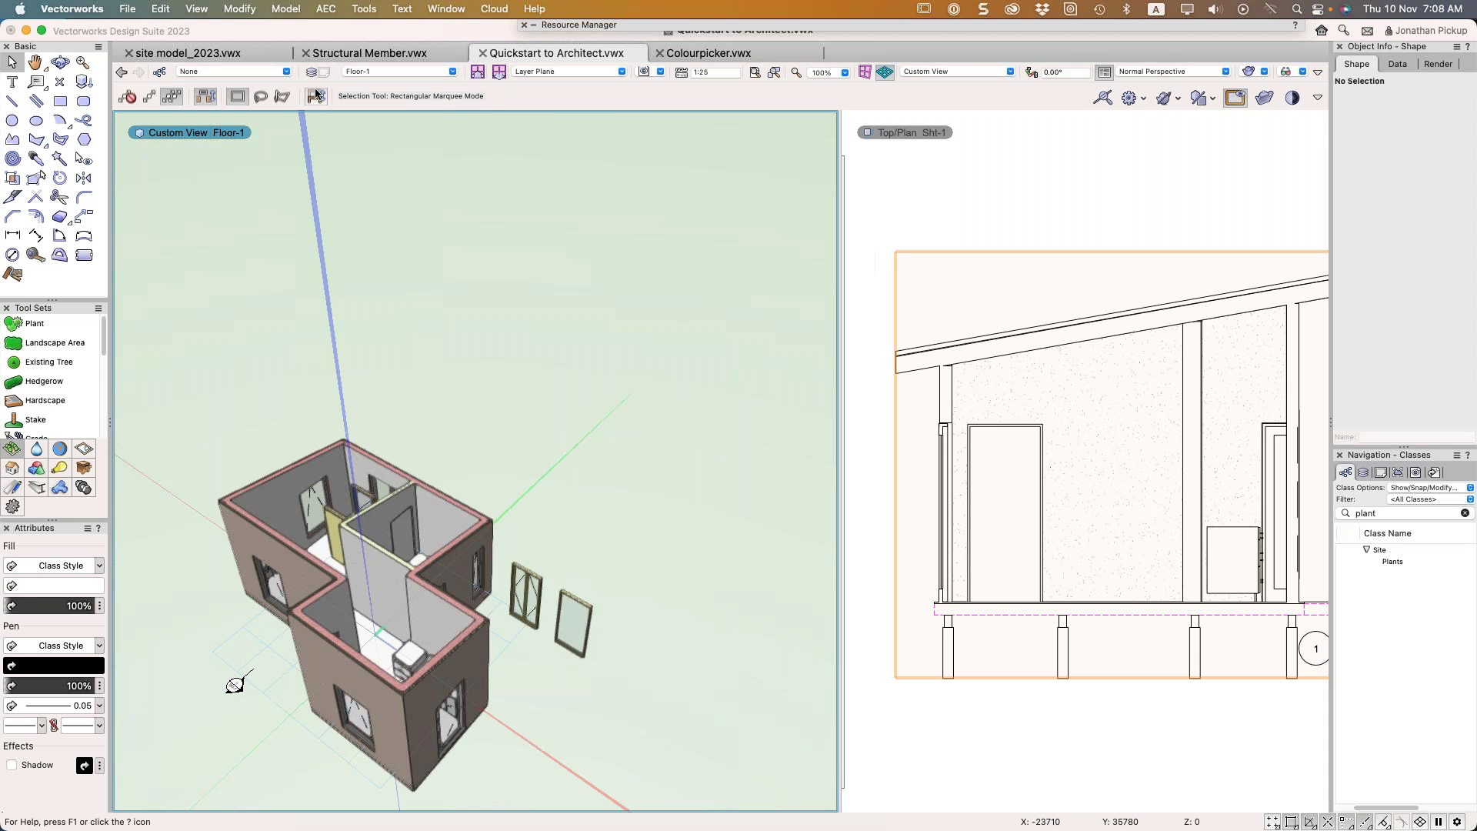
middle_click_drag(445, 479, 578, 345)
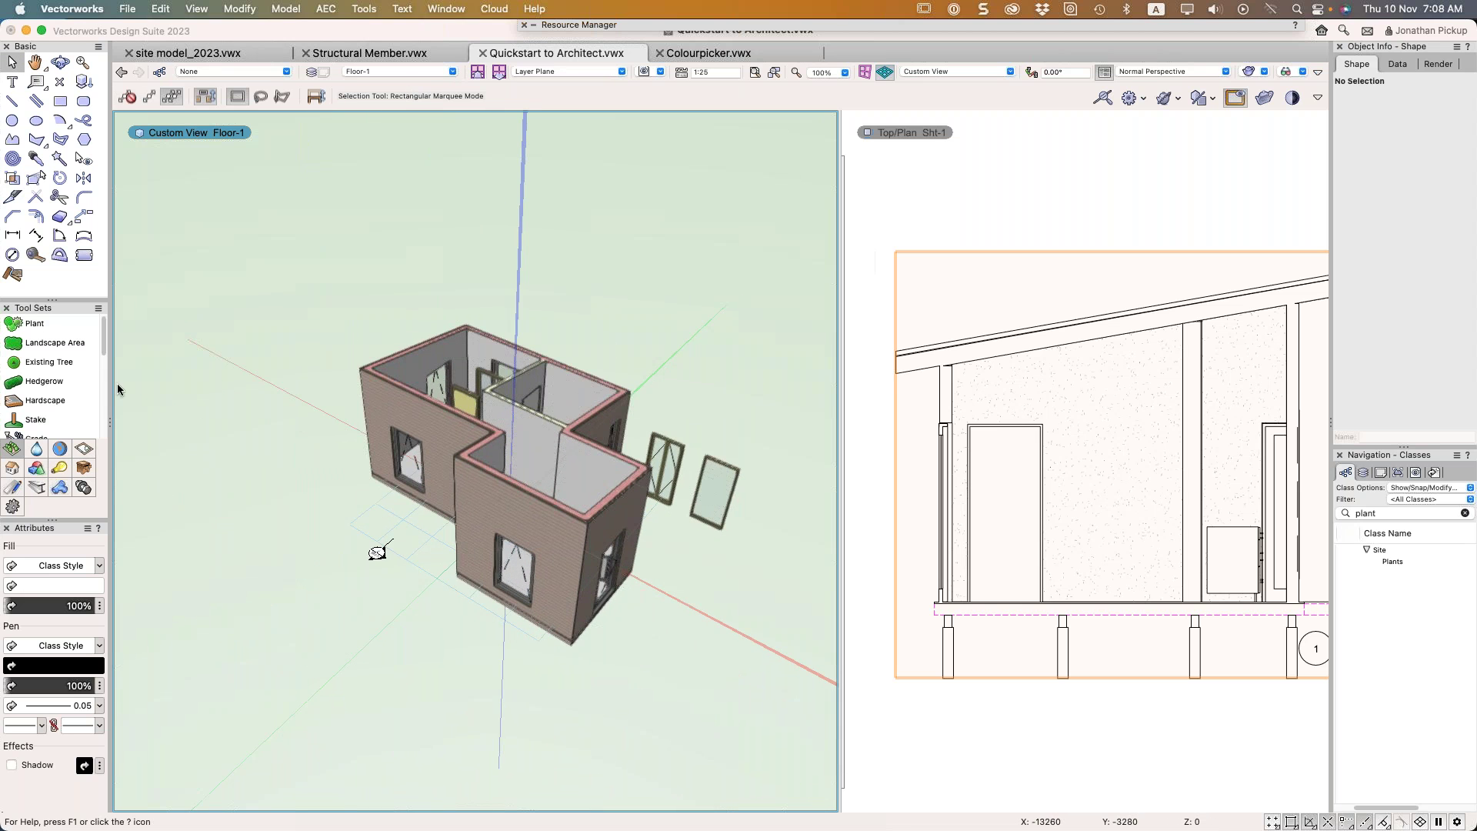
left_click(127, 9)
mouse_move(134, 83)
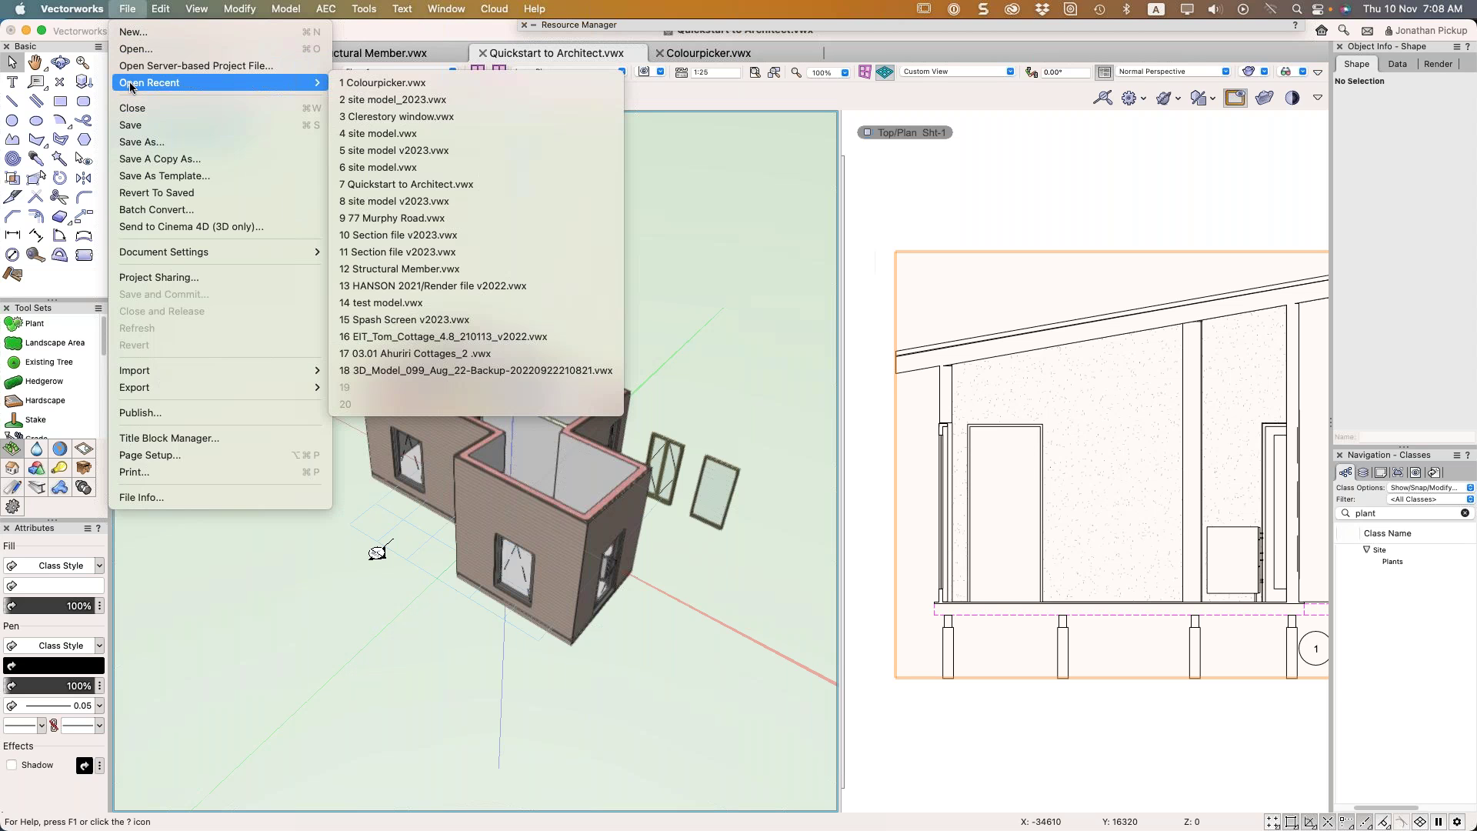
left_click(387, 220)
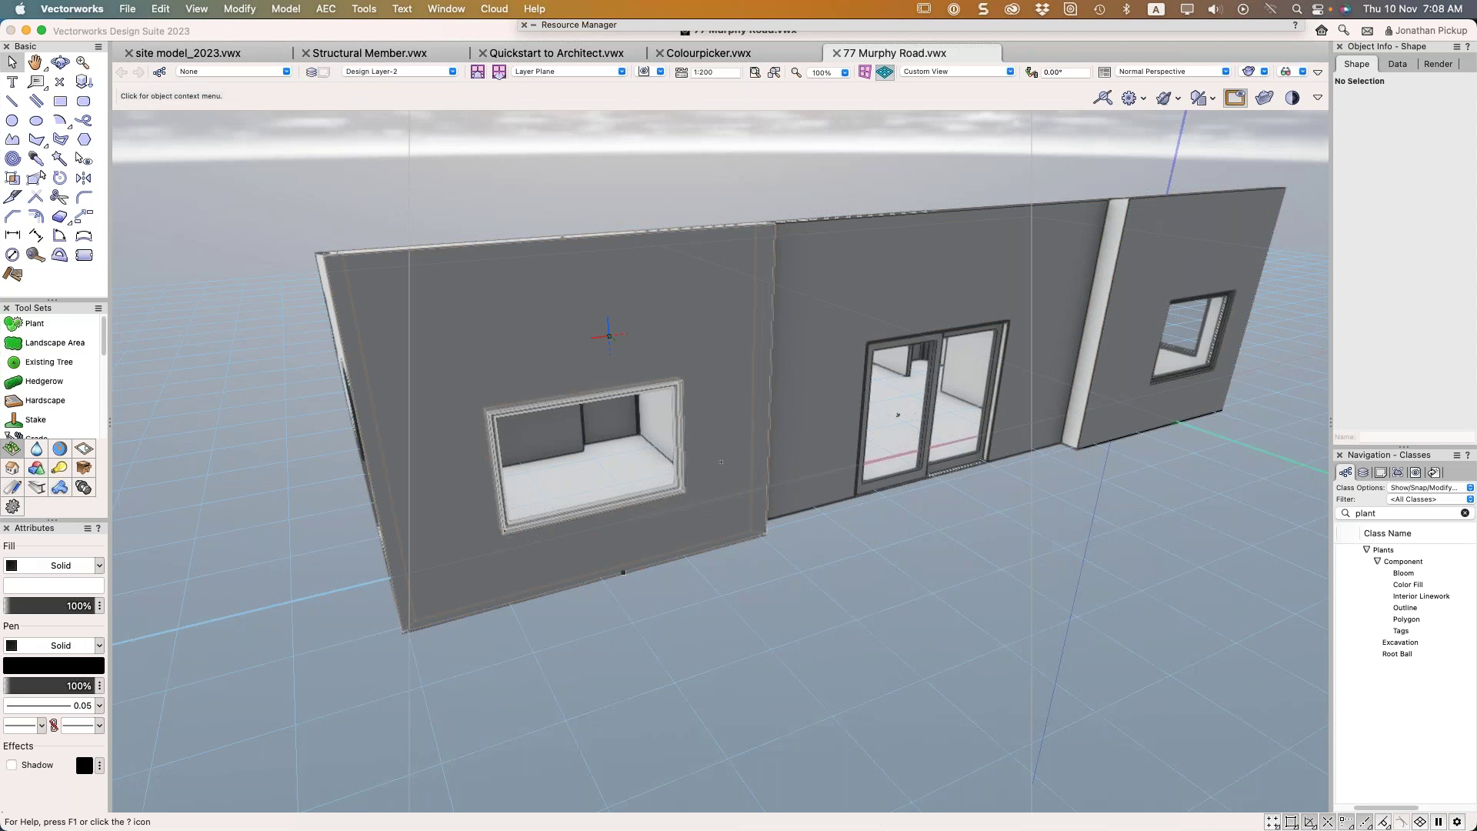
mouse_move(720, 462)
middle_mouse_down("super")
mouse_move(738, 333)
mouse_move(800, 422)
mouse_move(733, 454)
middle_mouse_up("super")
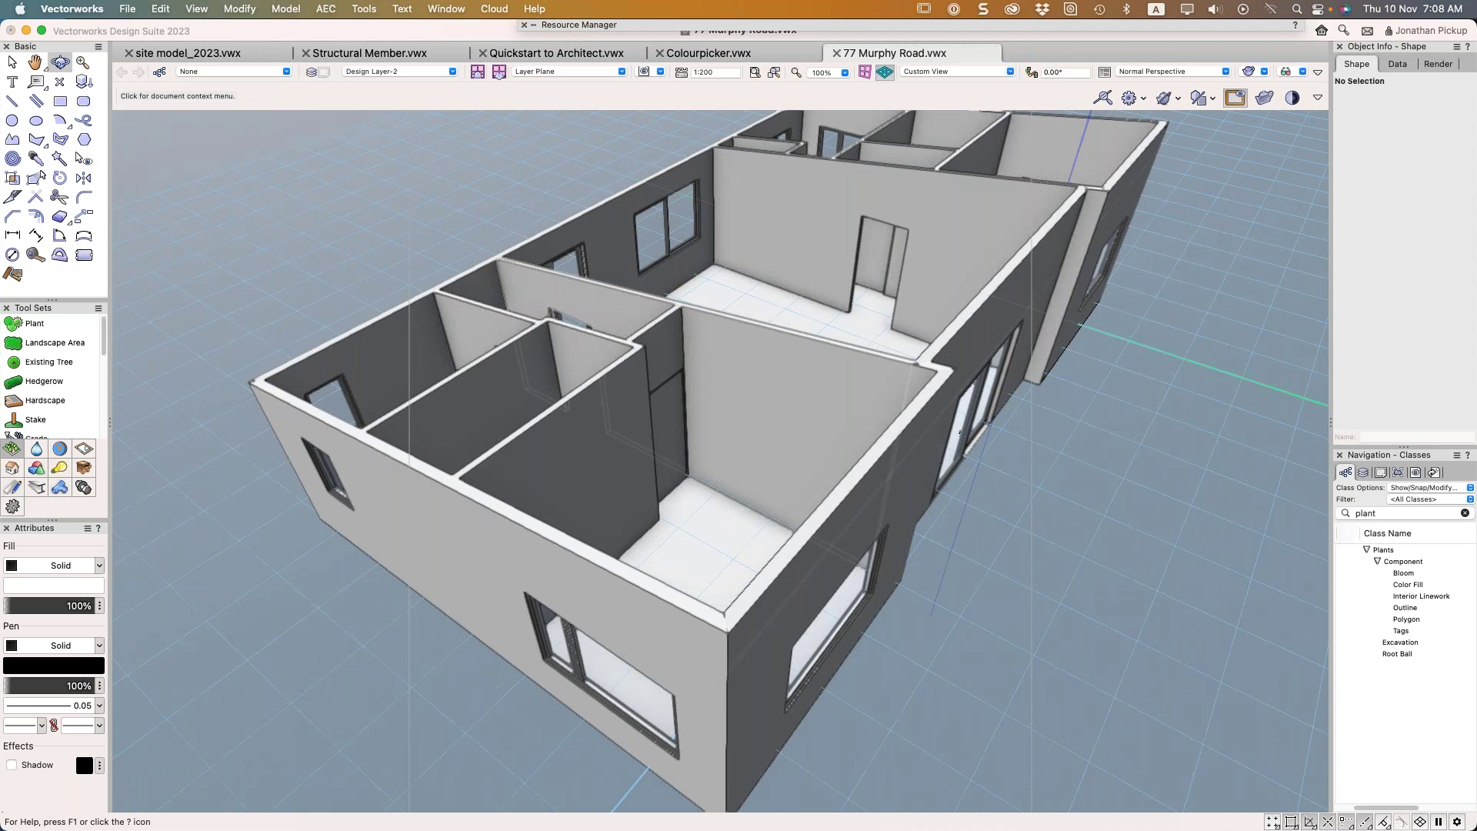
Review the Shaded render mode options and close the dialog
left_click(1254, 73)
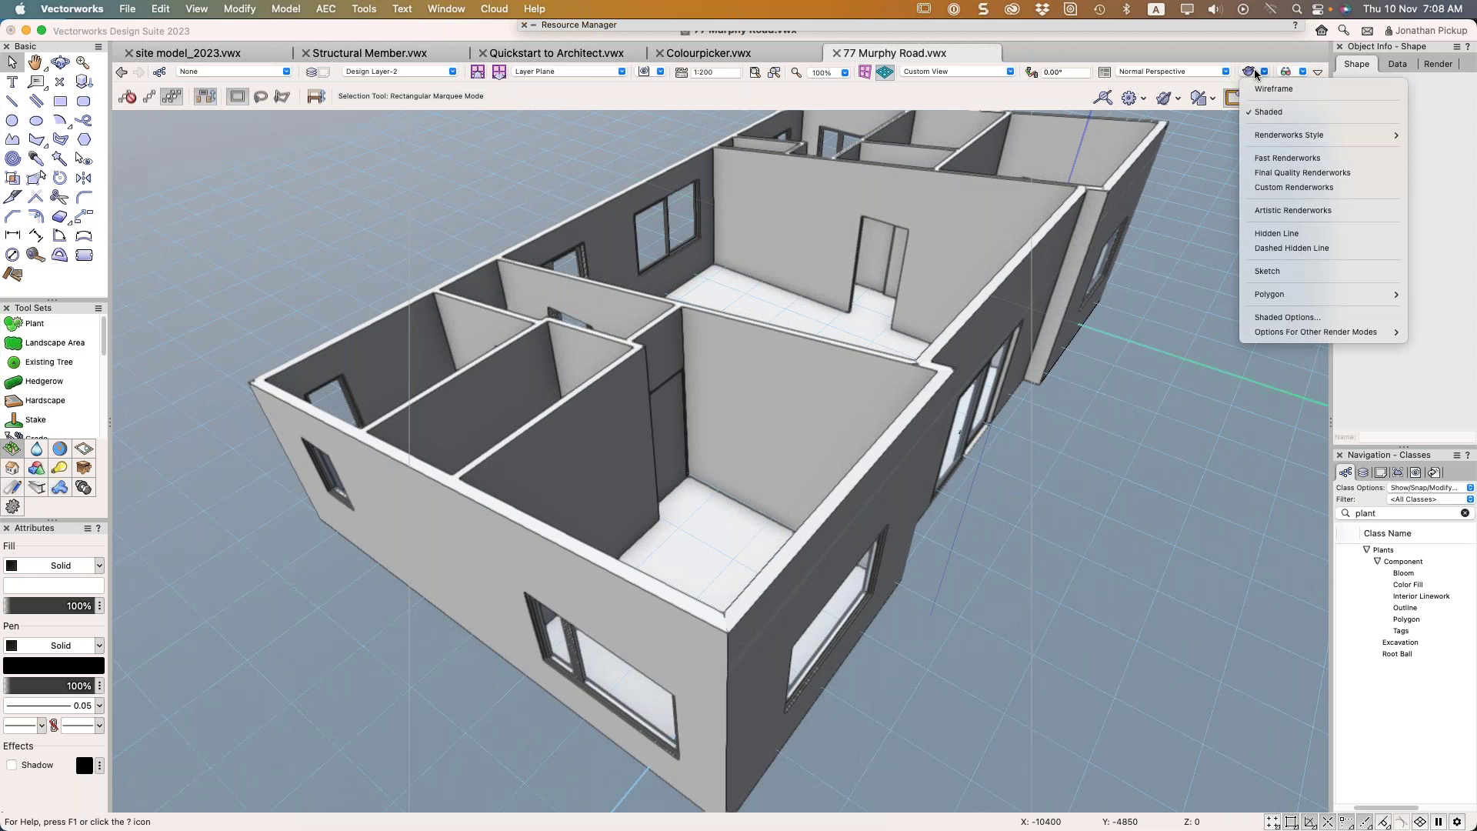
left_click(1289, 317)
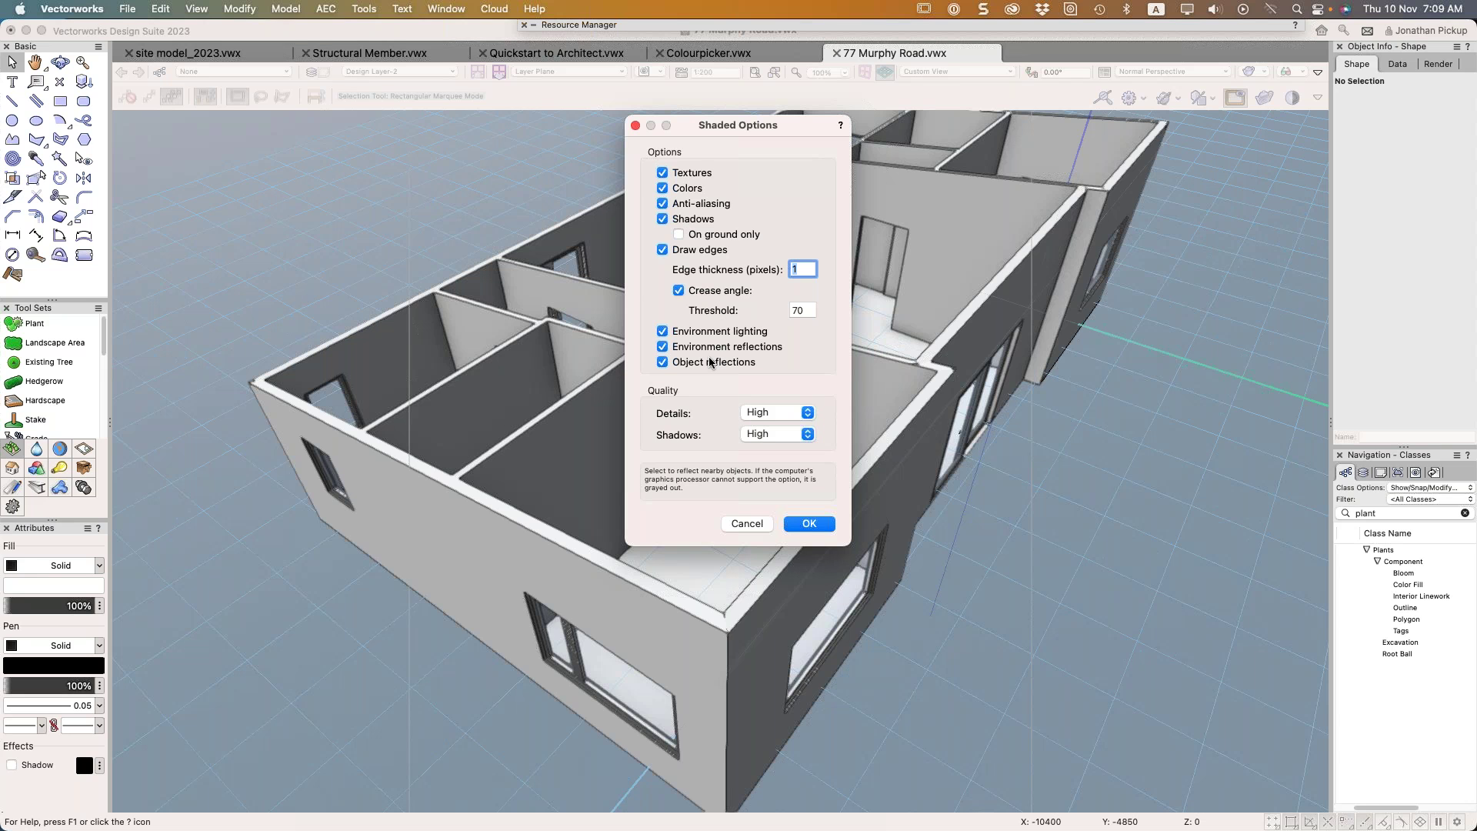
key("Return")
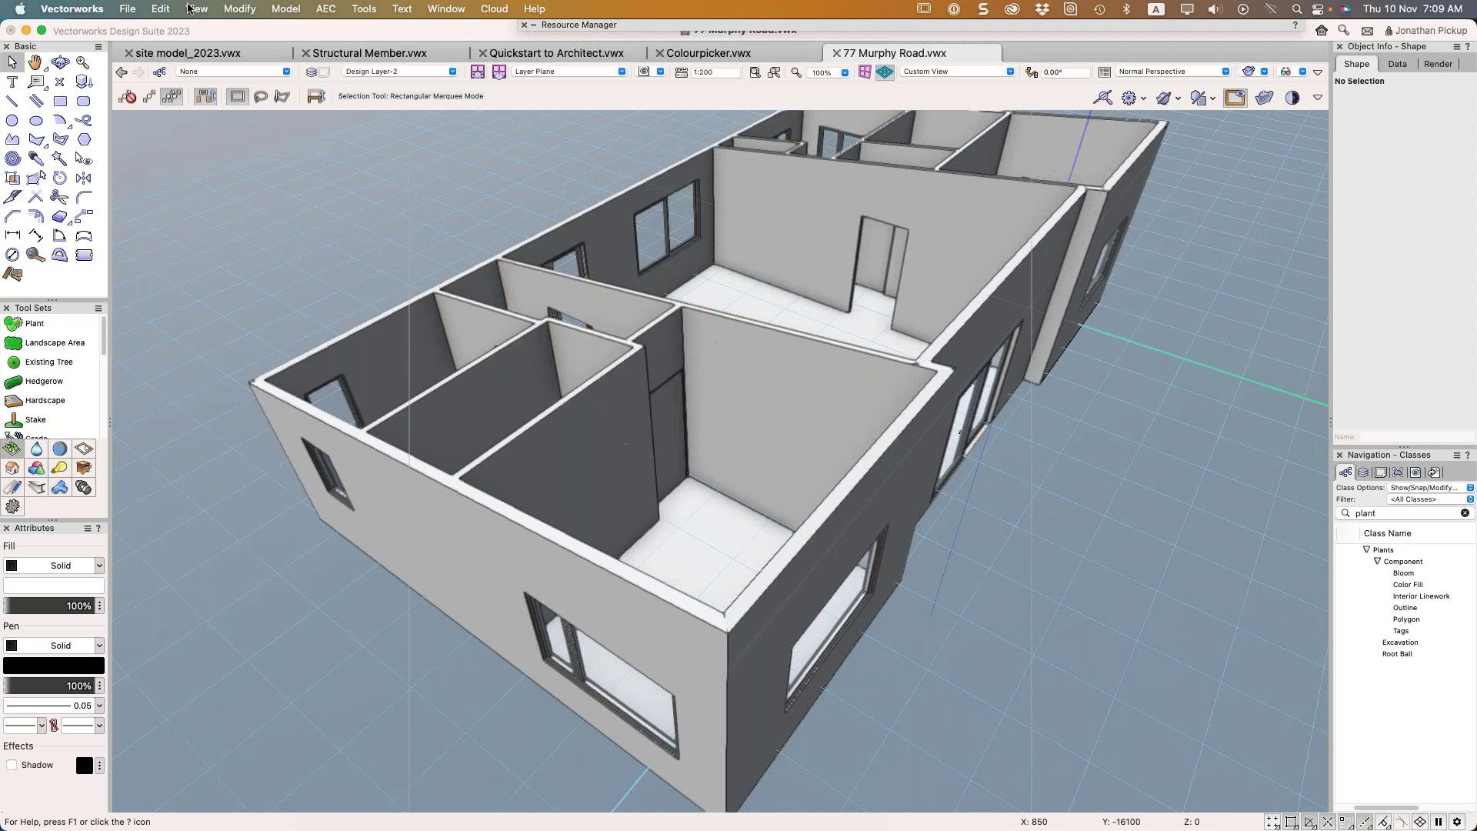
left_click(196, 8)
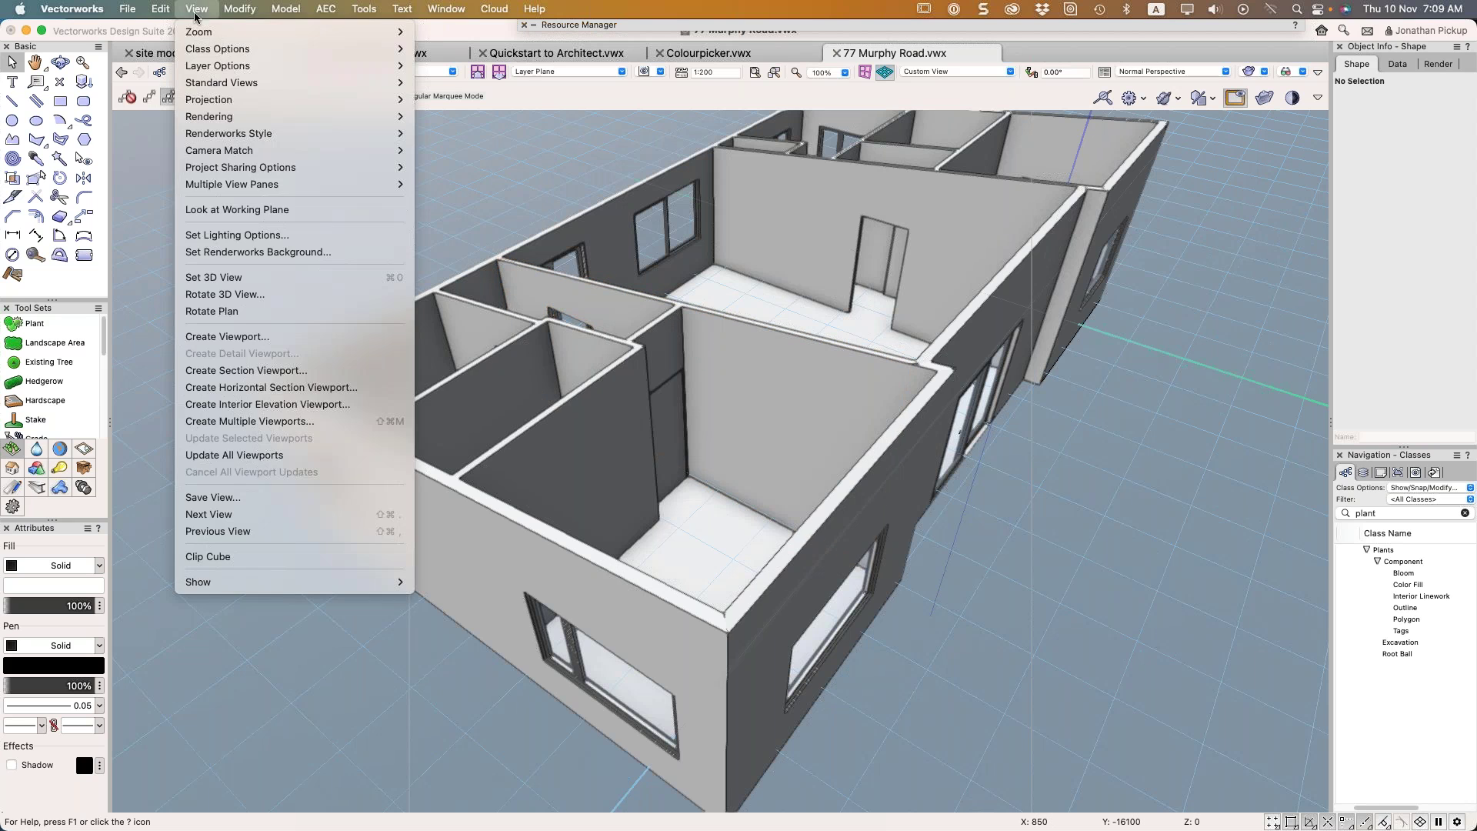
Apply lighting options with 16% ambient brightness and HDRI White environment lighting
left_click(227, 236)
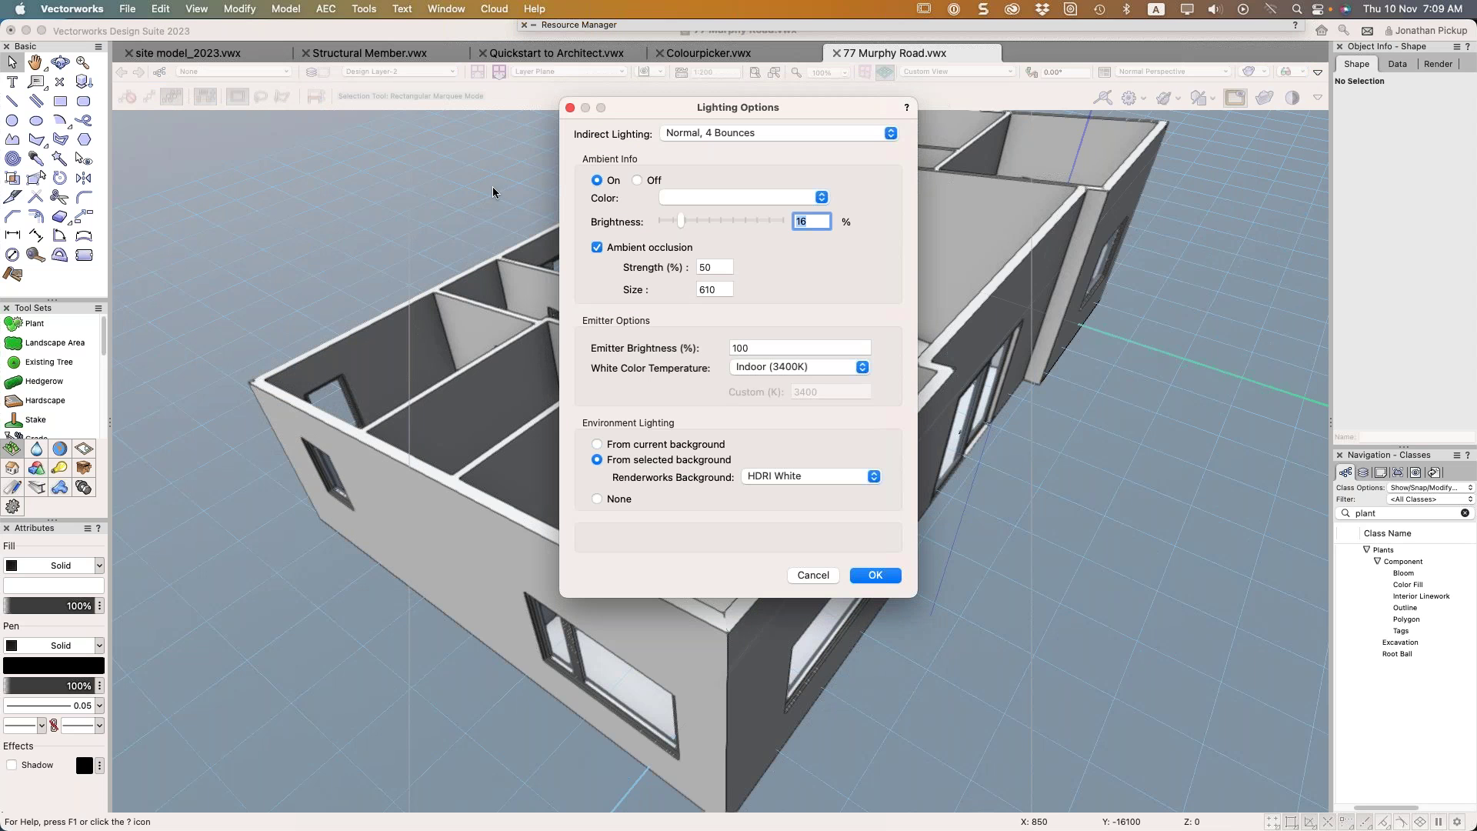
left_click(885, 578)
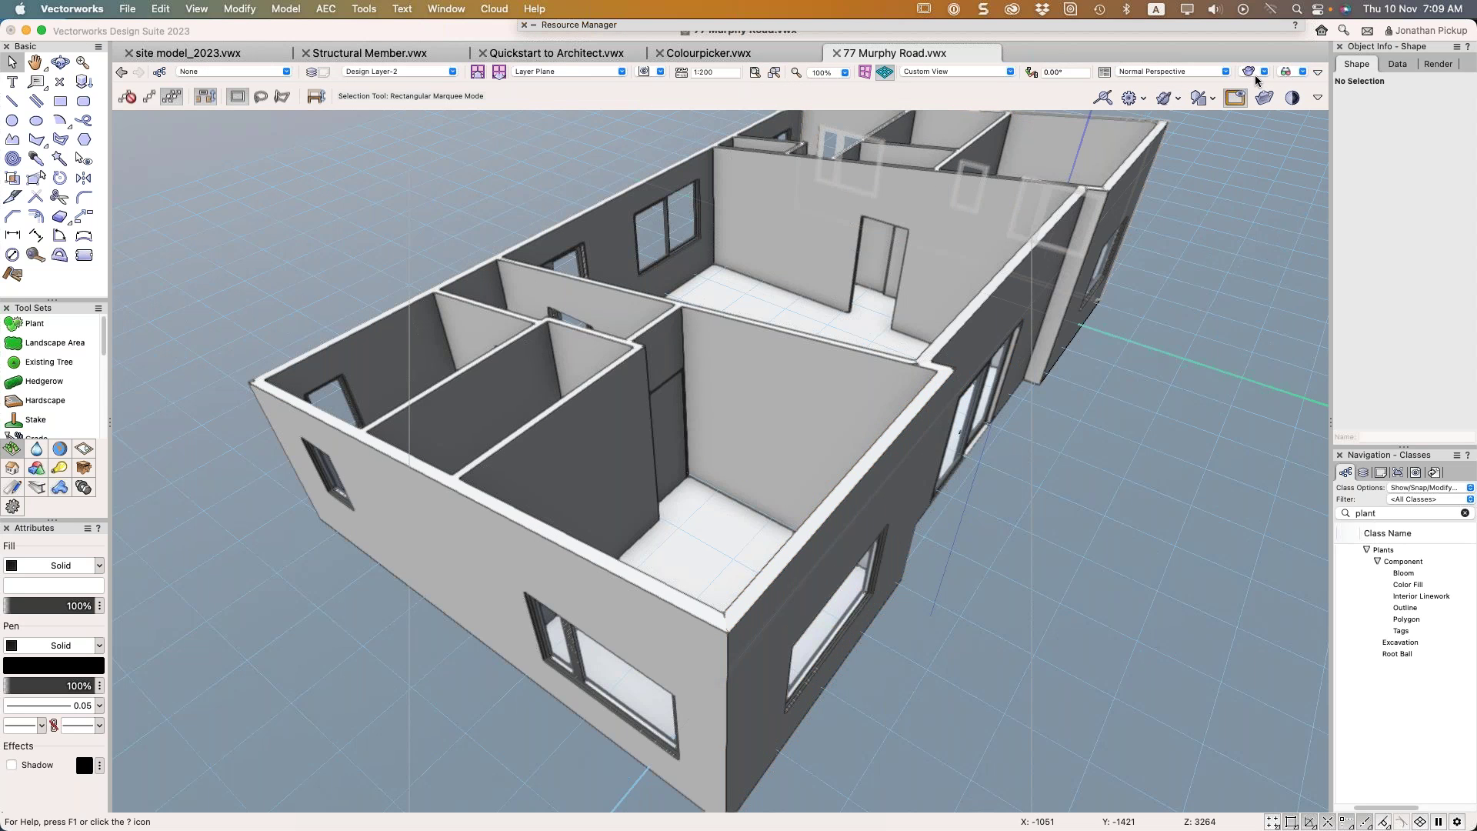
Place a Heliodon beside the house using the Visualization tool set
left_click(64, 469)
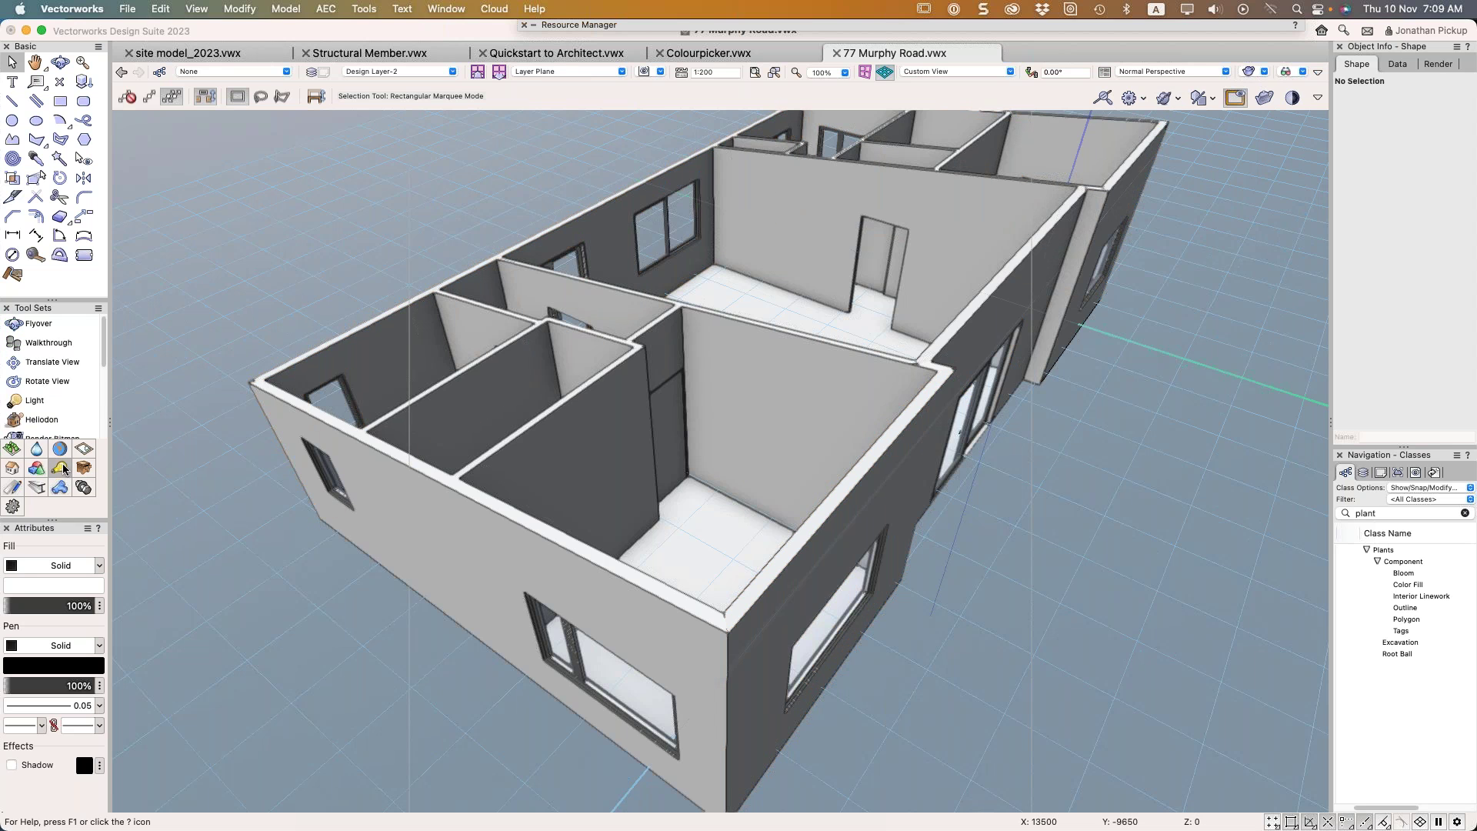
left_click(44, 420)
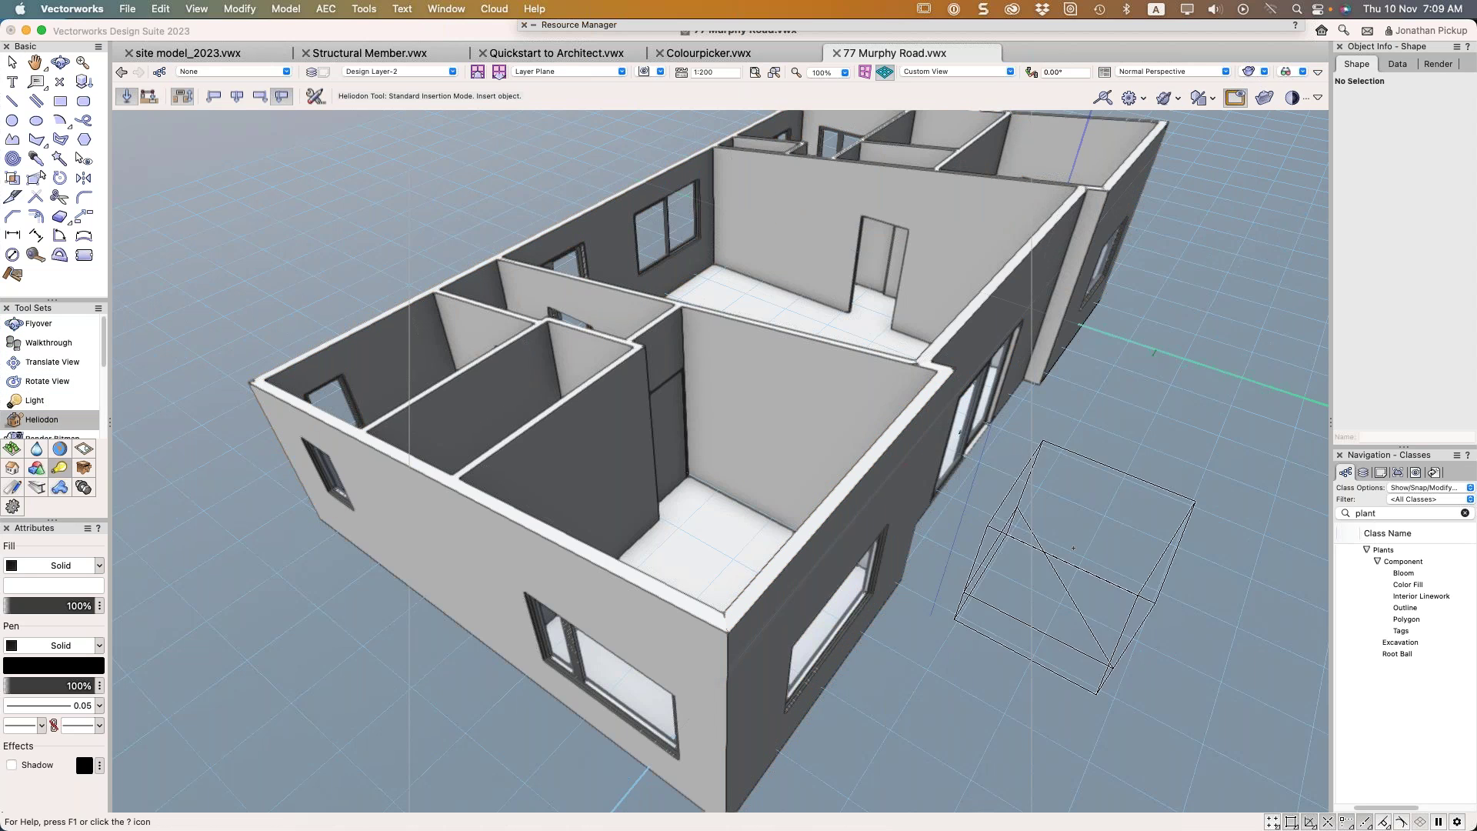
left_click(1112, 568)
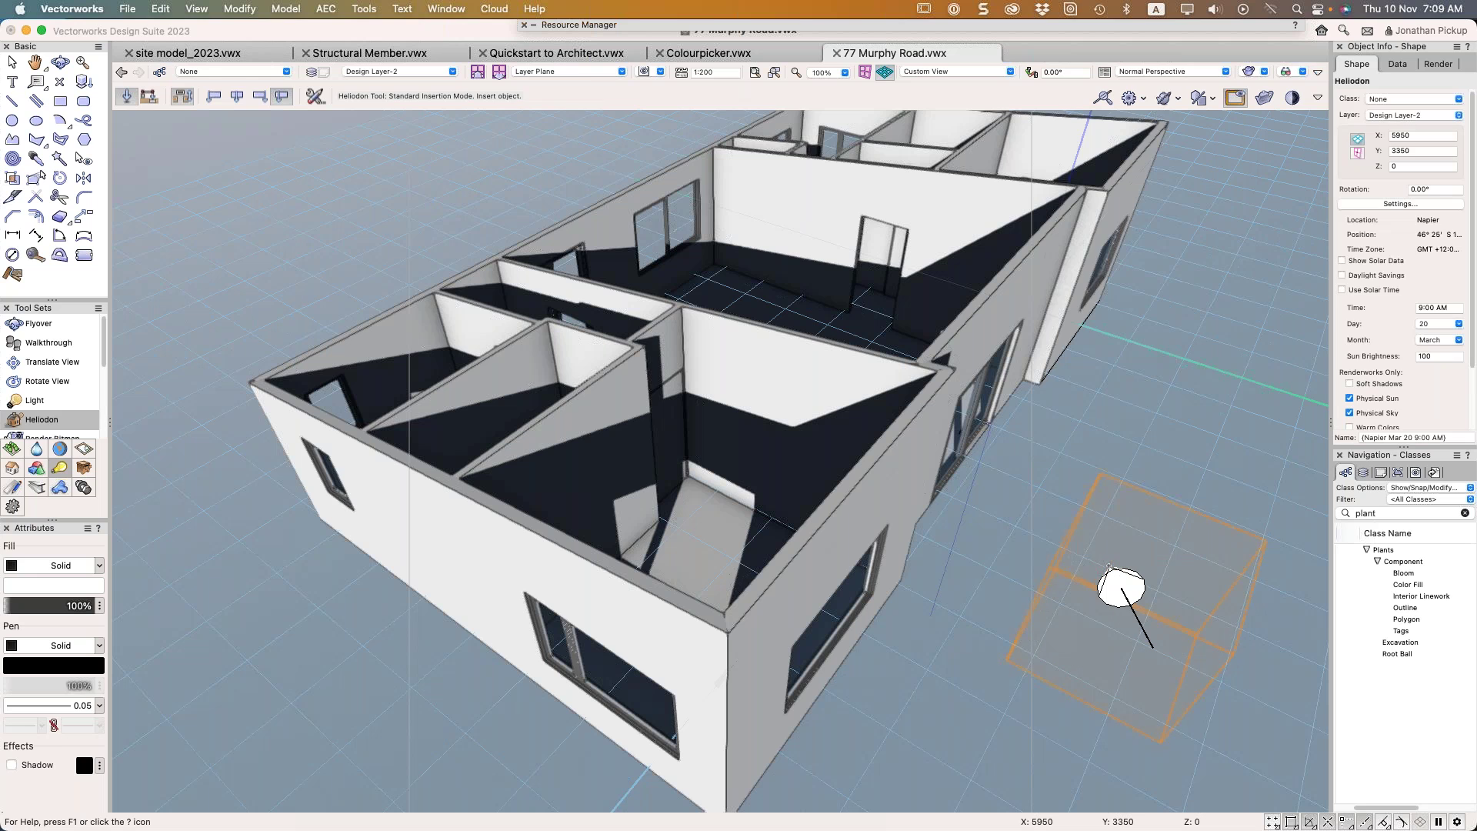
key("x")
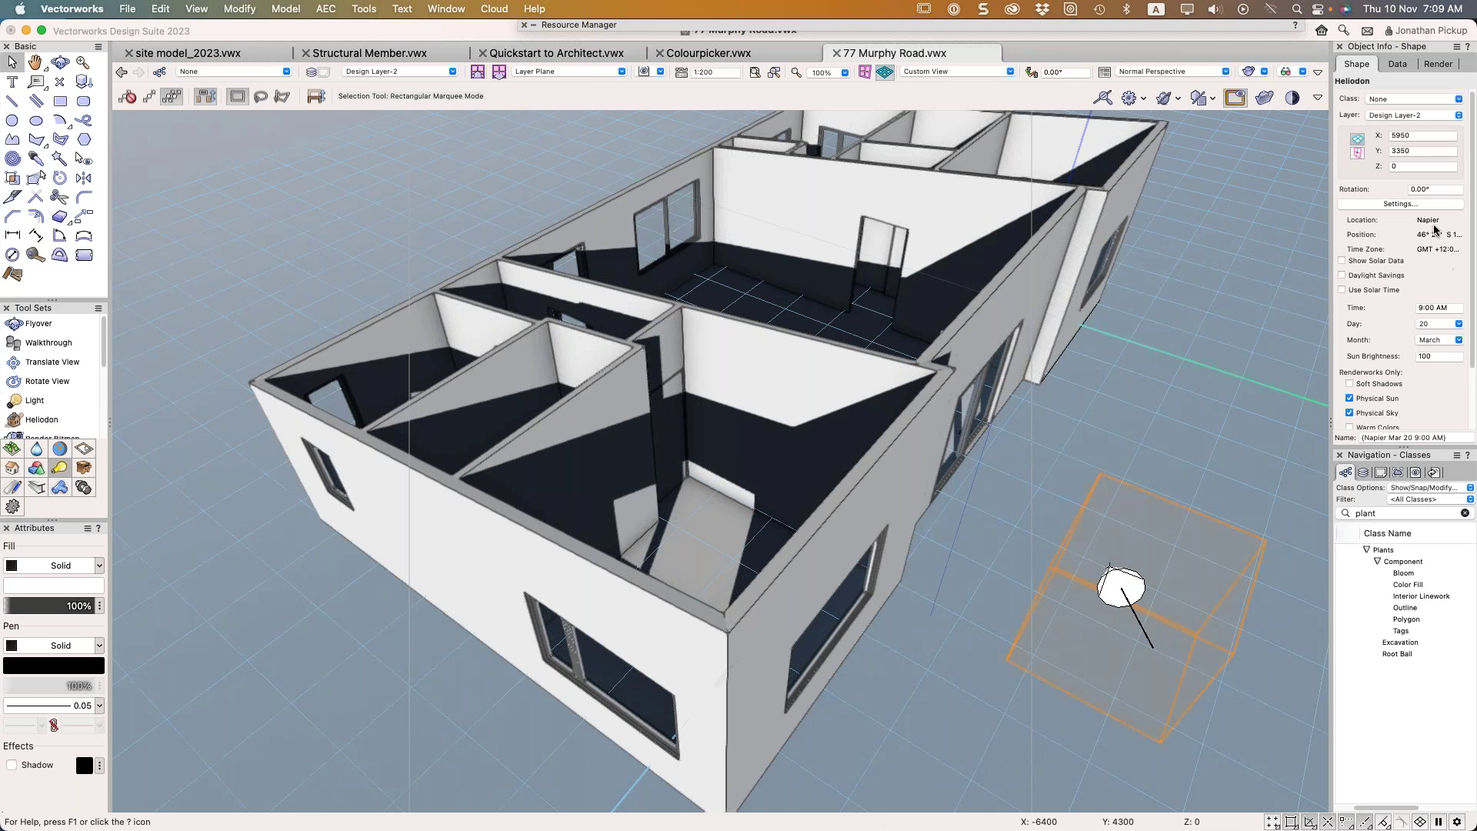
Change the heliodon's time from 9:00 AM to 12:00 PM
left_click(1451, 307)
left_click_drag(1450, 306, 1395, 307)
type("12:00 PM")
key("Return")
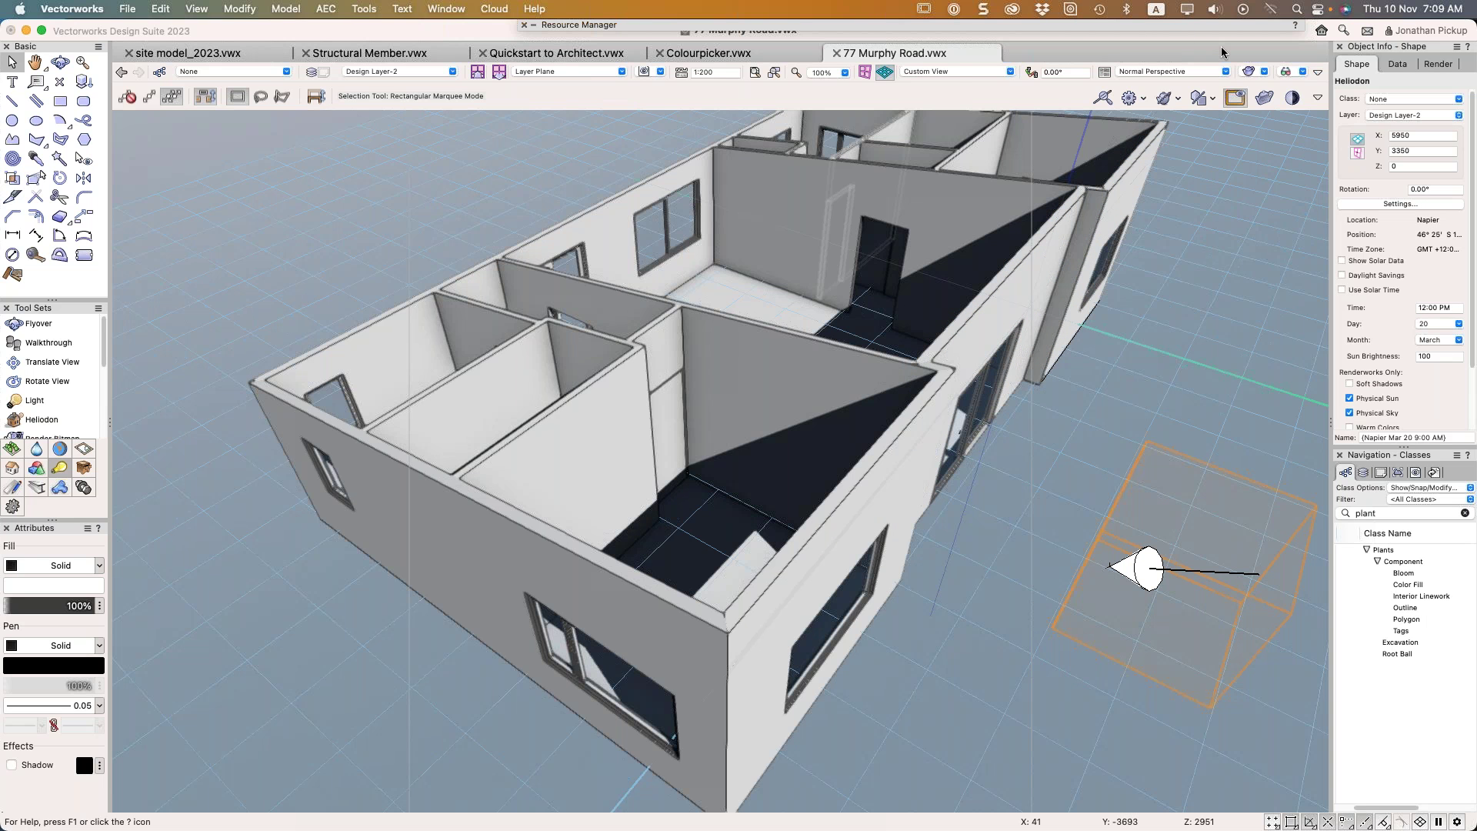
left_click(126, 8)
mouse_move(187, 86)
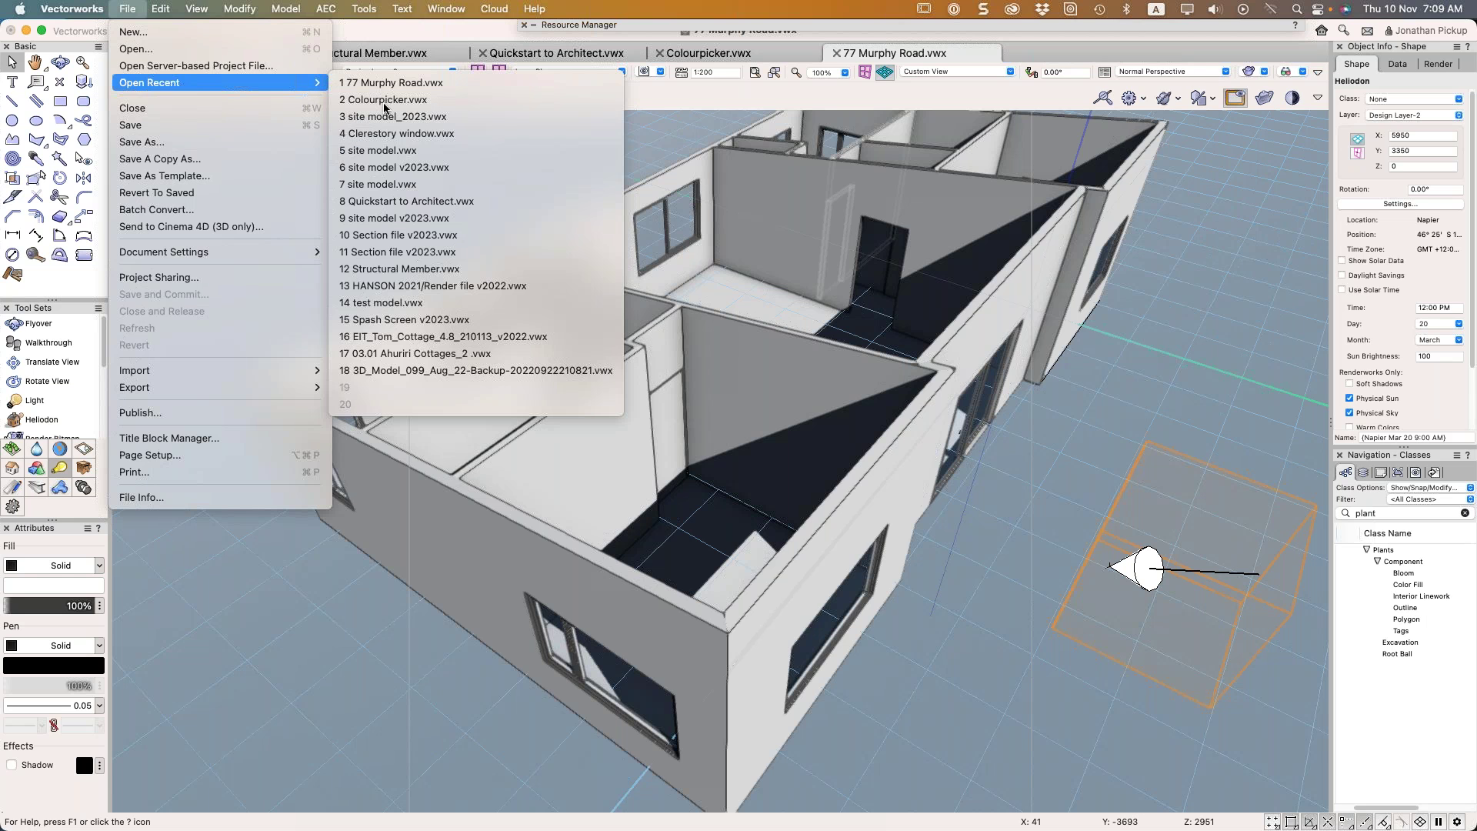
Open the 3D_Model_099_Aug_22 backup file and pan around its room
left_click(450, 371)
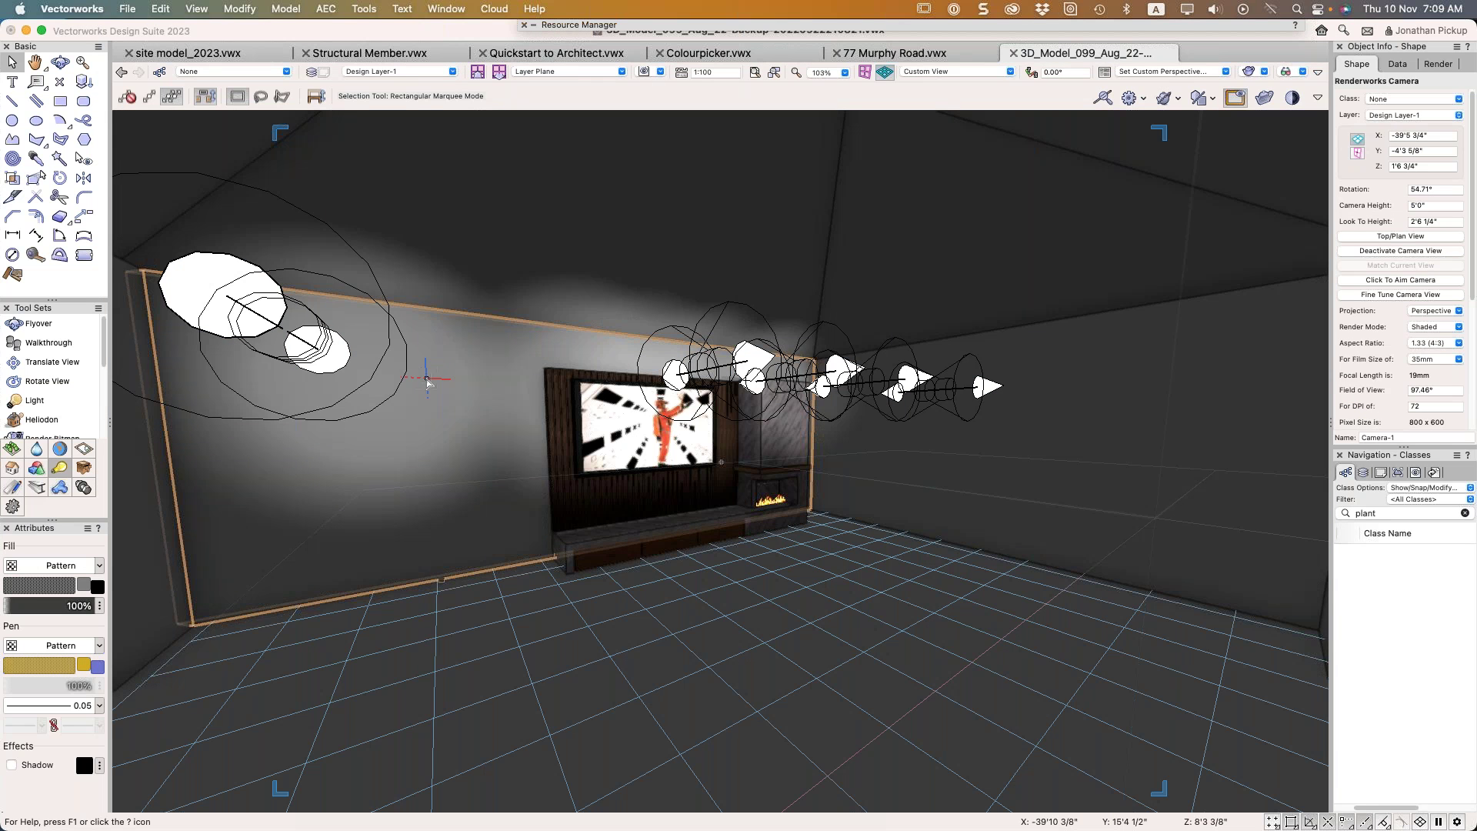
middle_click_drag(597, 417, 945, 350)
middle_click_drag(484, 389, 696, 342)
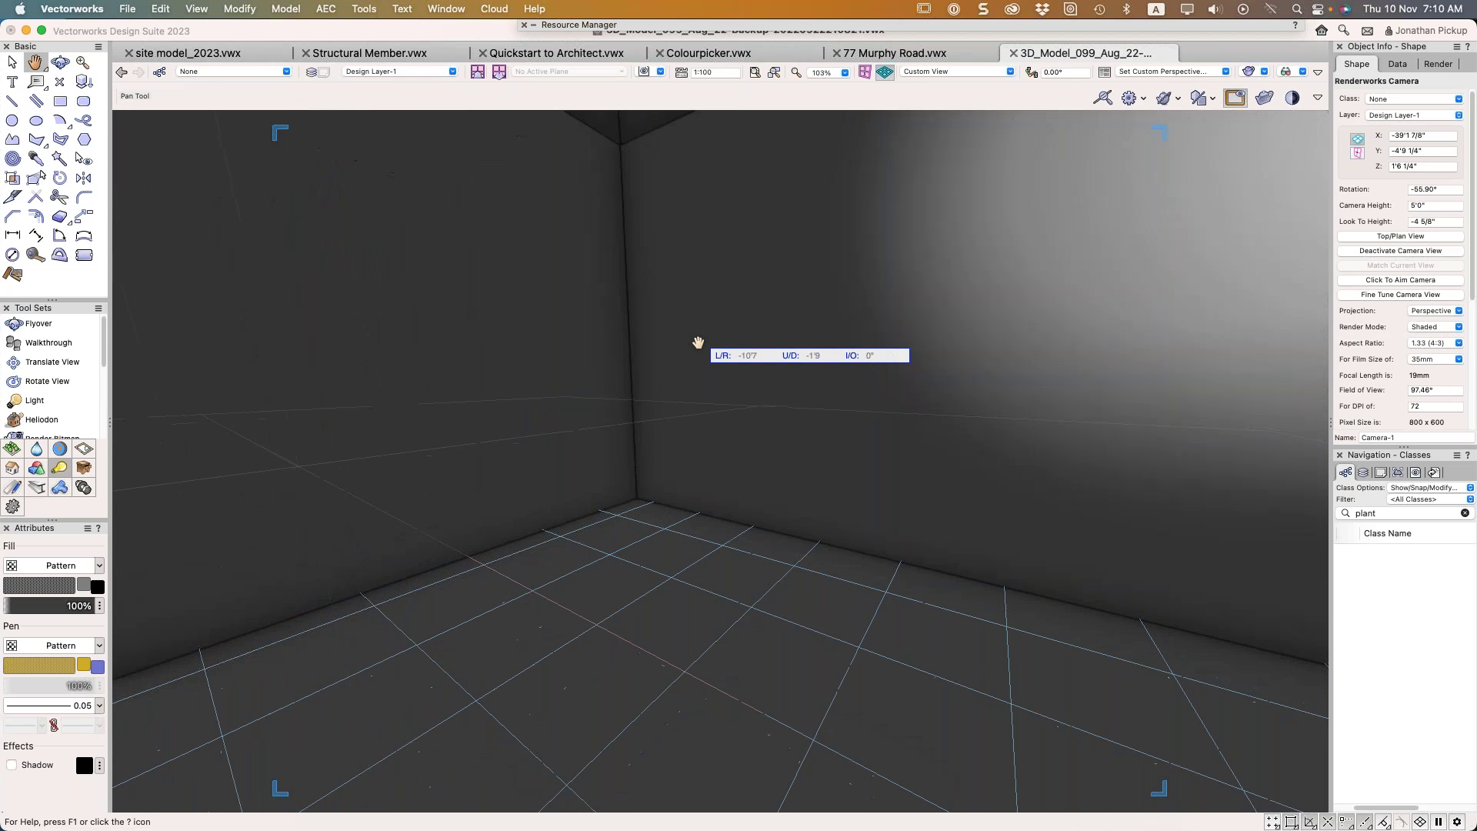
scroll(834, 342, "down", 3)
Switch to Top/Plan and activate Camera-2's view of the room
key("F5")
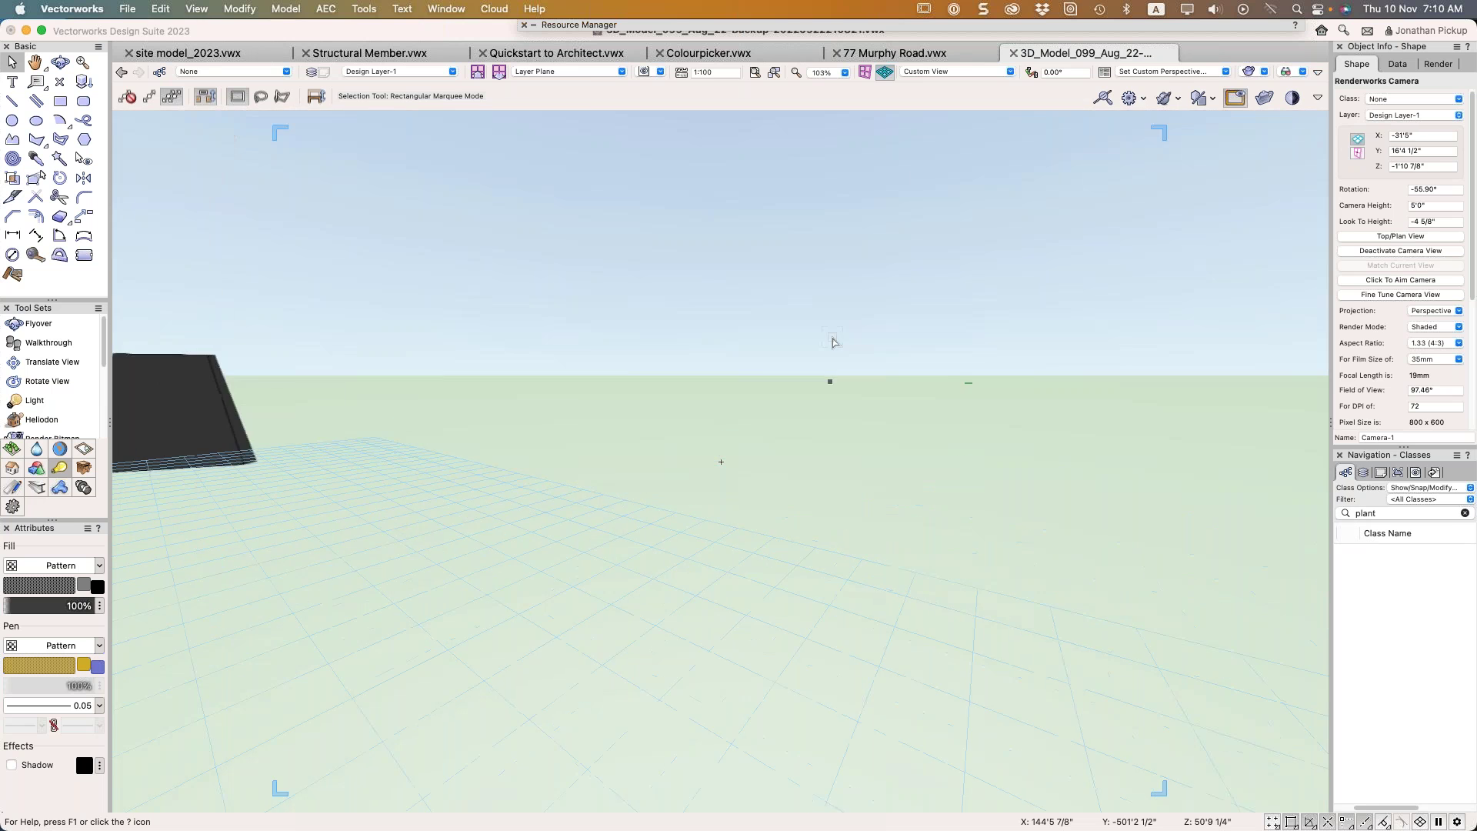
scroll(812, 337, "down", 15)
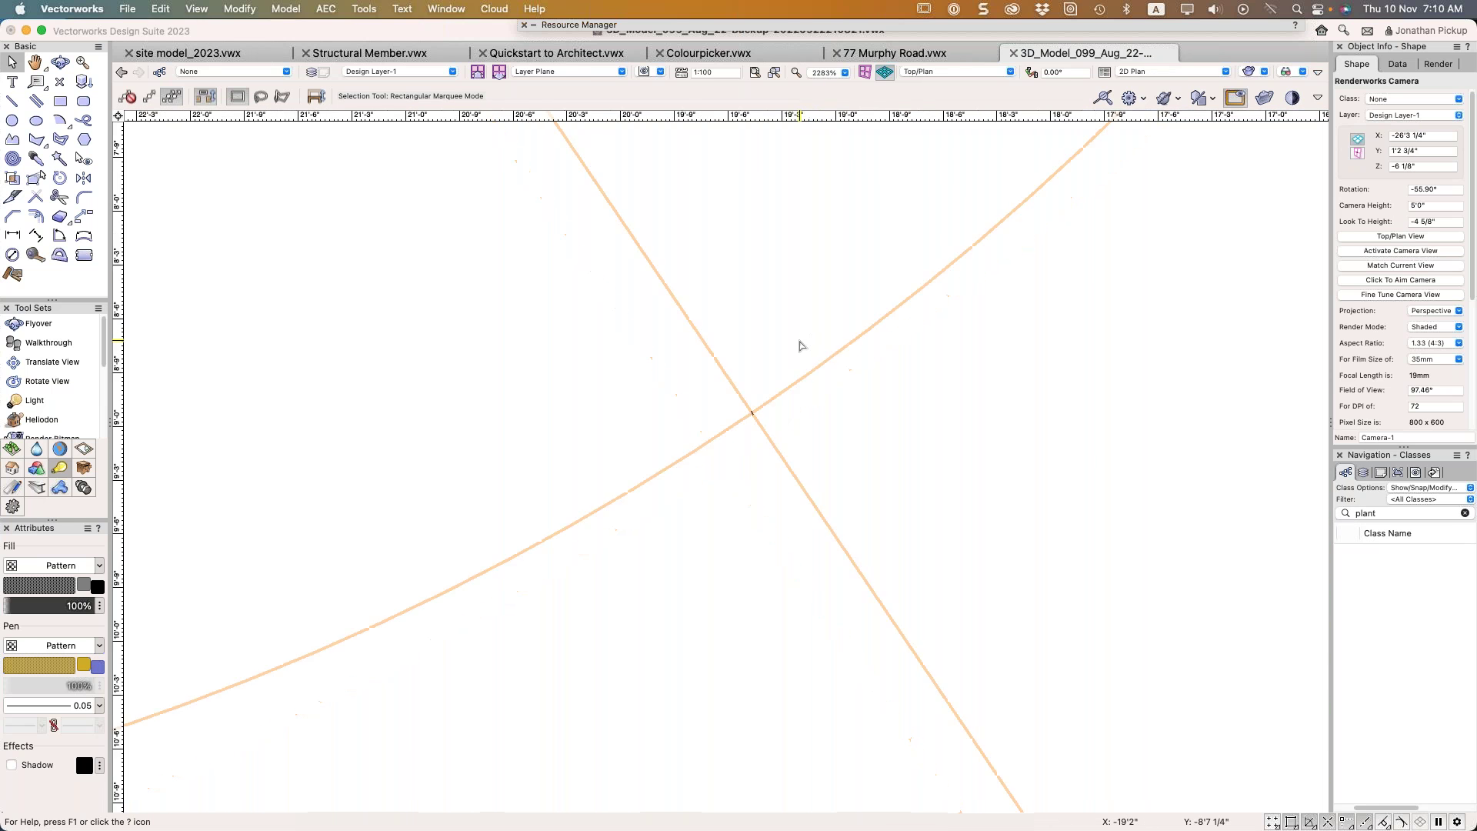
key("space")
left_click(650, 223)
double_click(654, 223)
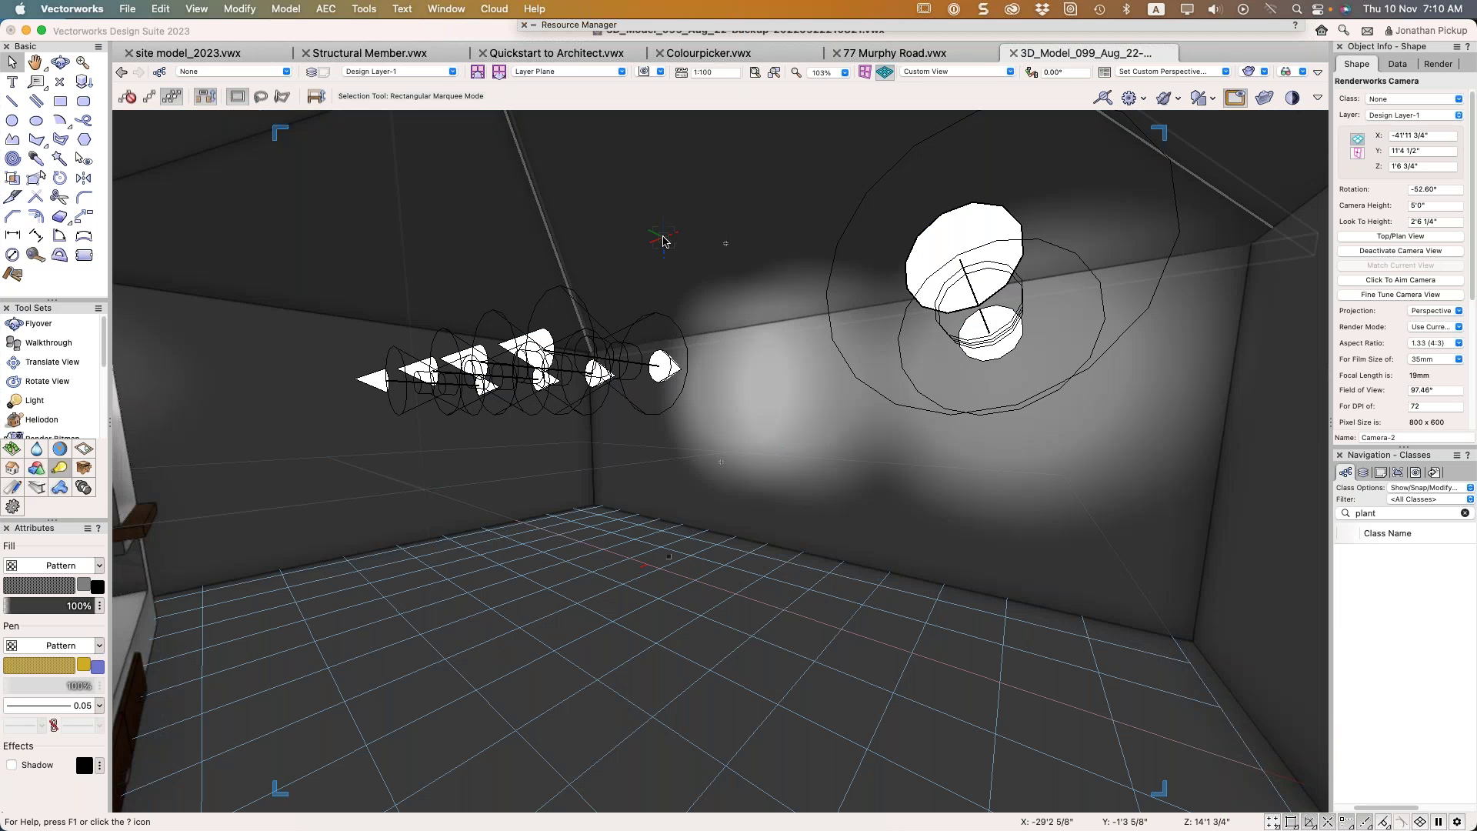
Show the Visualization palette with Light-1 to Light-10 and move it to the left side
left_click(436, 11)
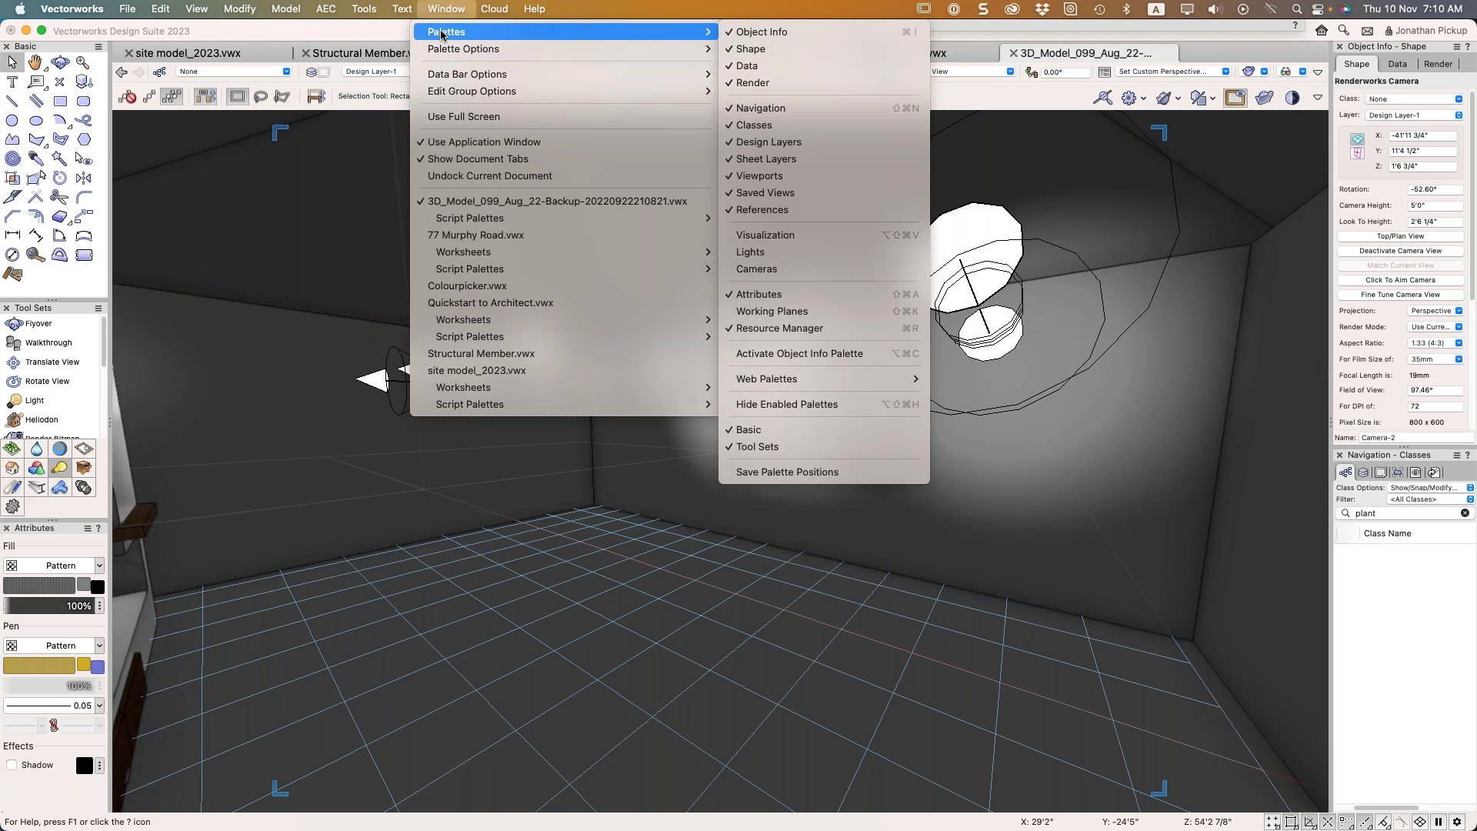
mouse_move(445, 35)
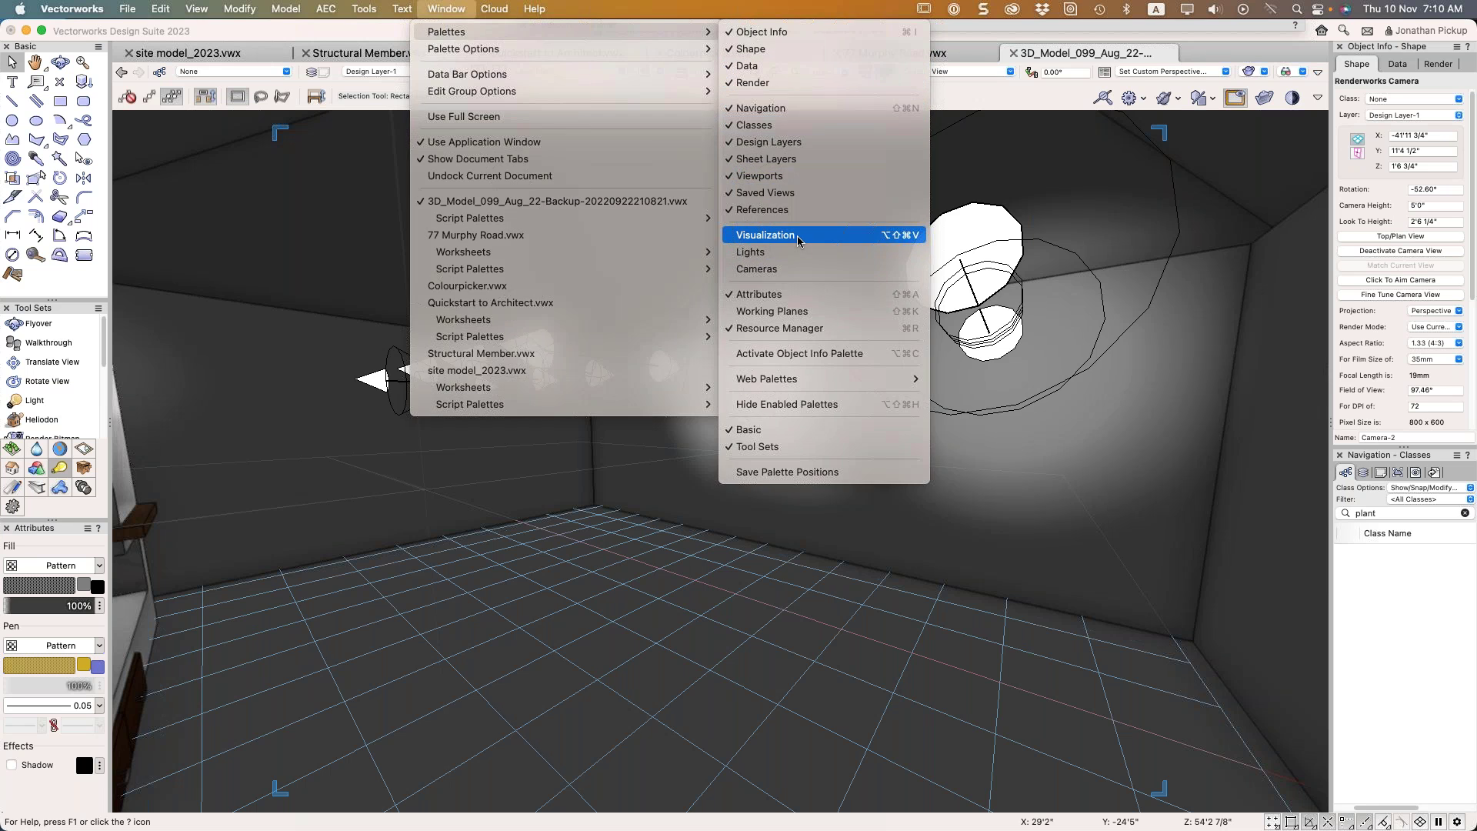
left_click(769, 235)
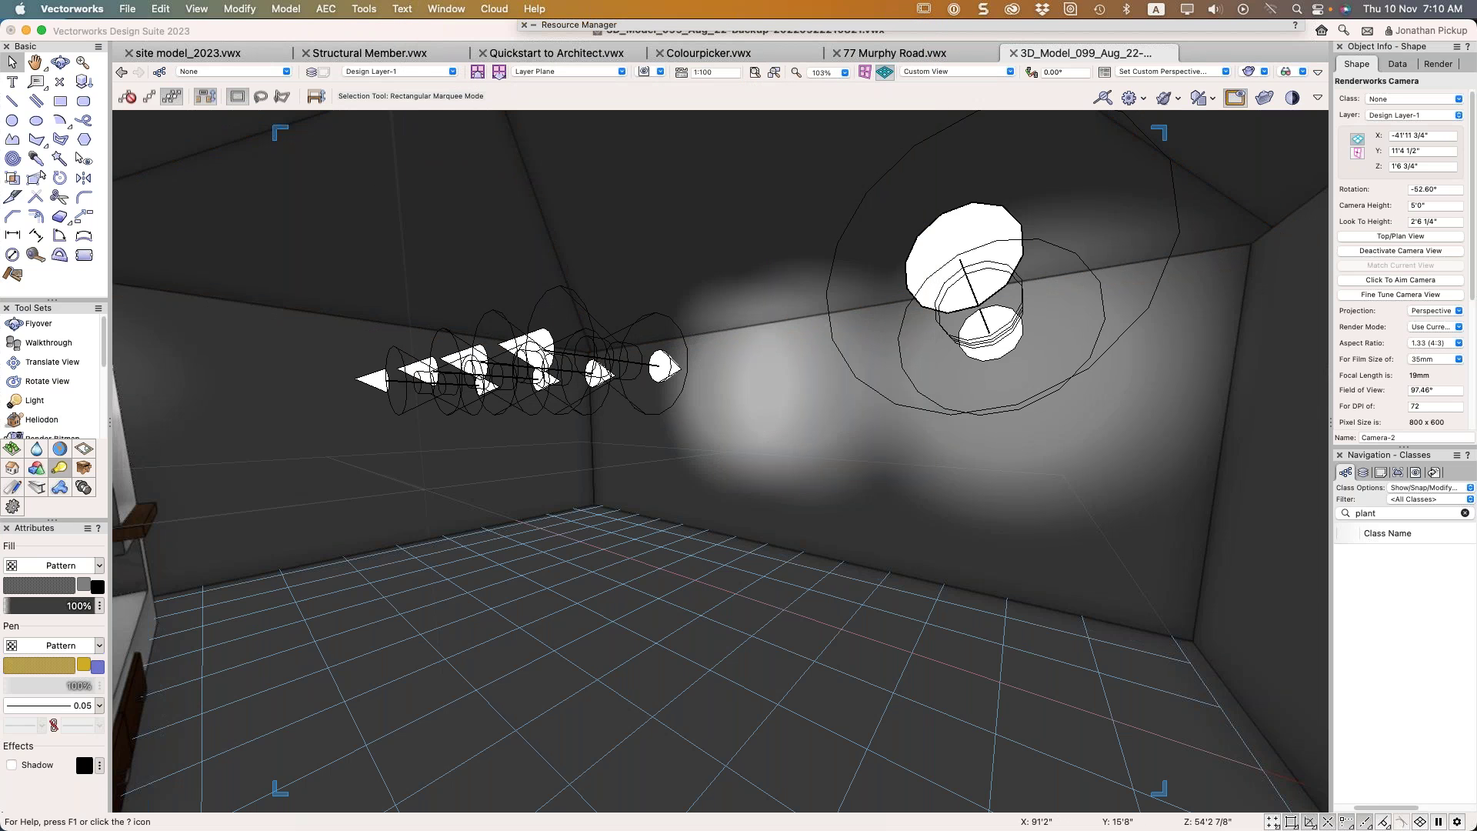
left_click_drag(292, 127, 243, 141)
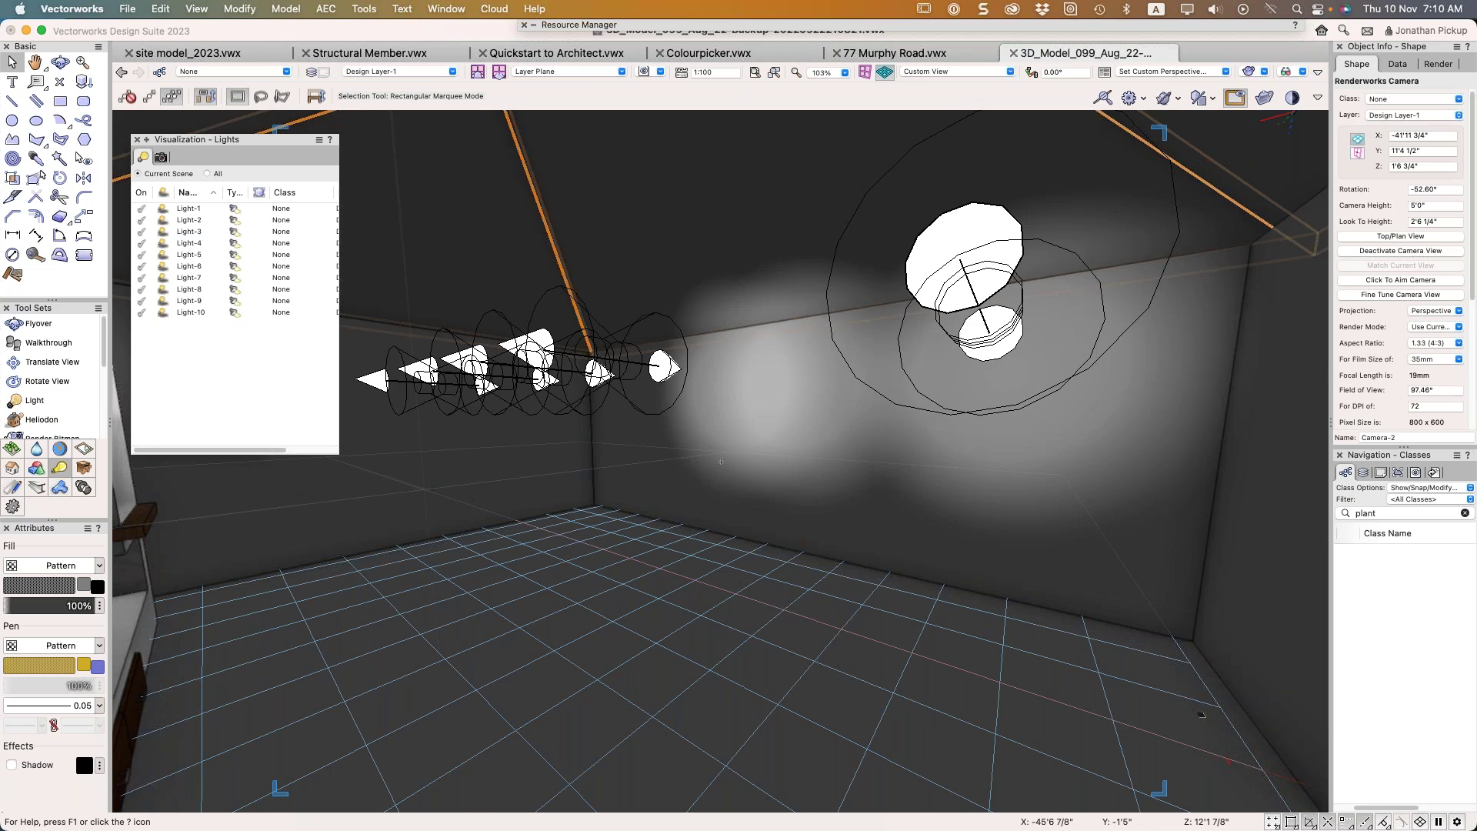
left_click(1318, 97)
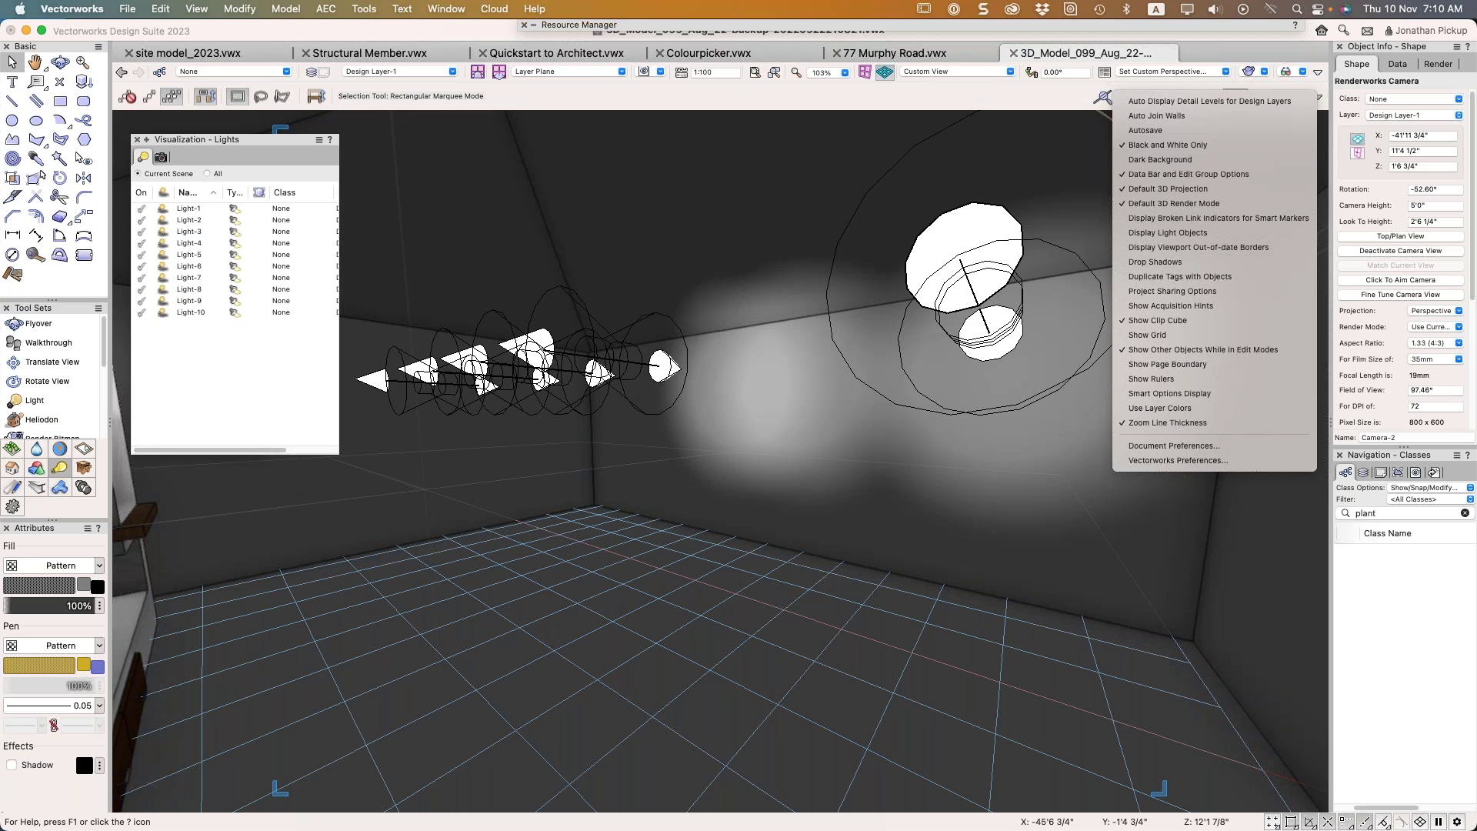
Uncheck 'Limit Shaded render mode to 8 lights' in Document Preferences' Display settings
left_click(1249, 446)
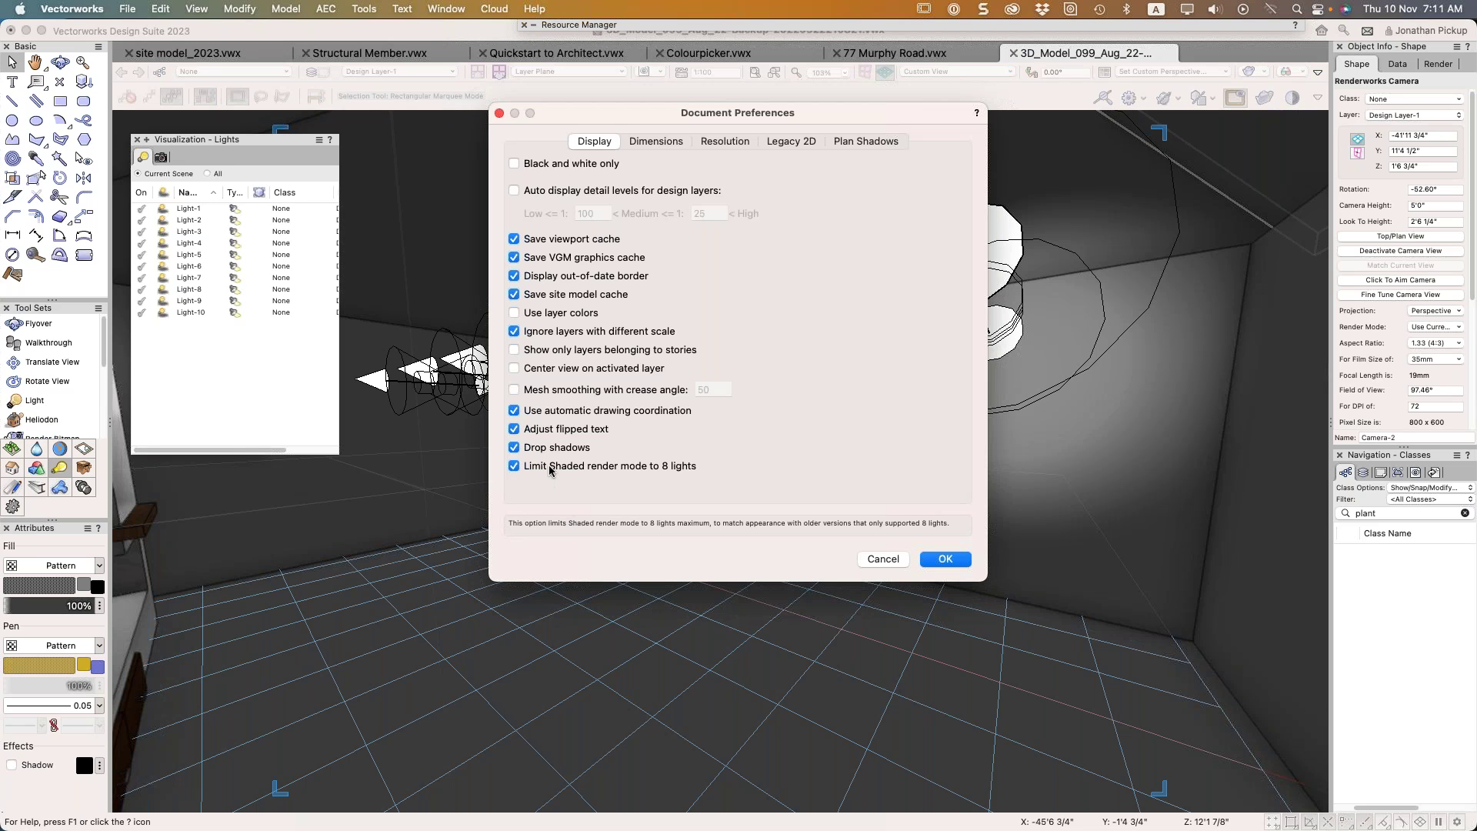
left_click(551, 468)
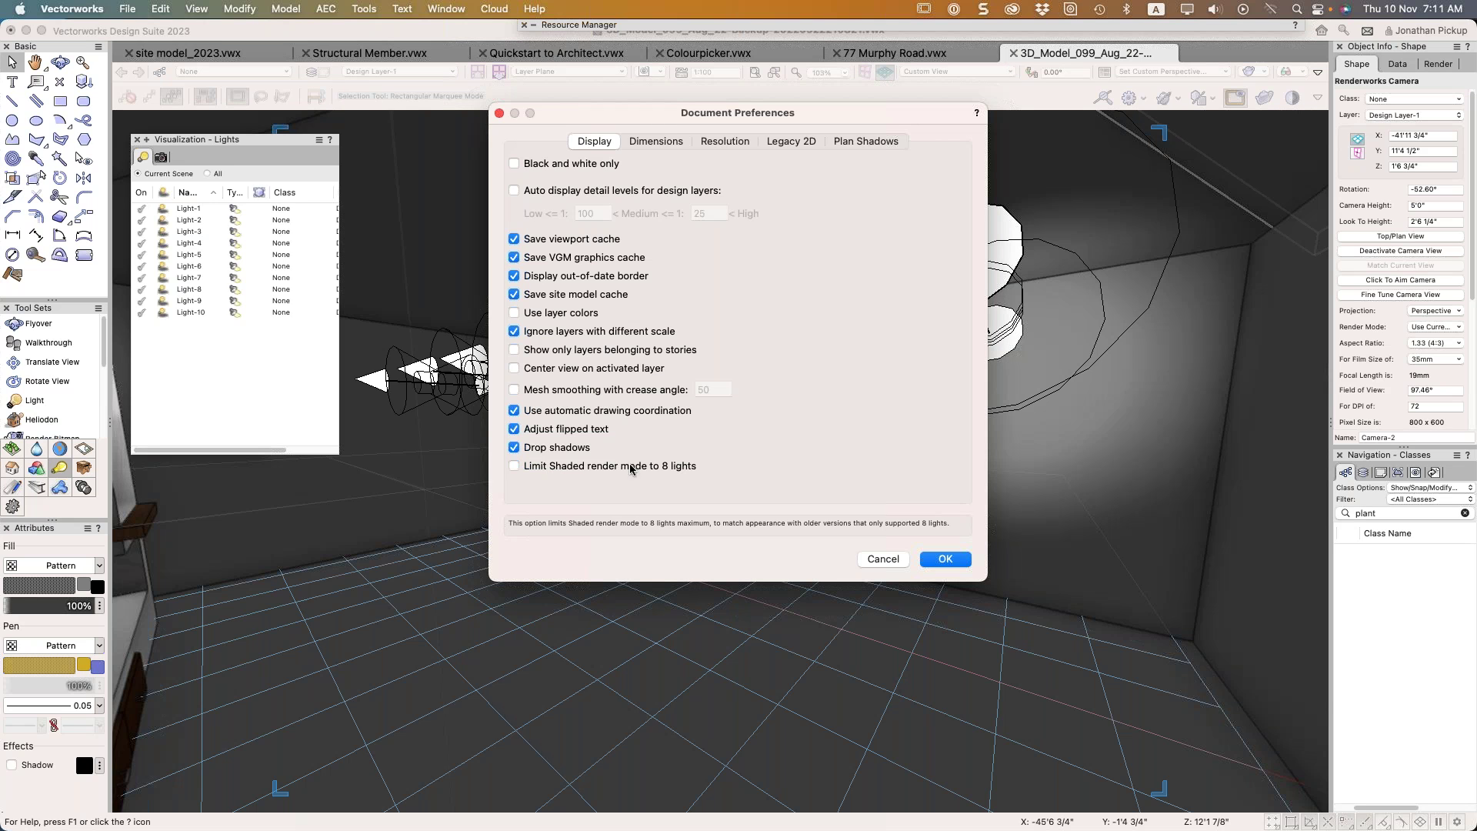
left_click(945, 560)
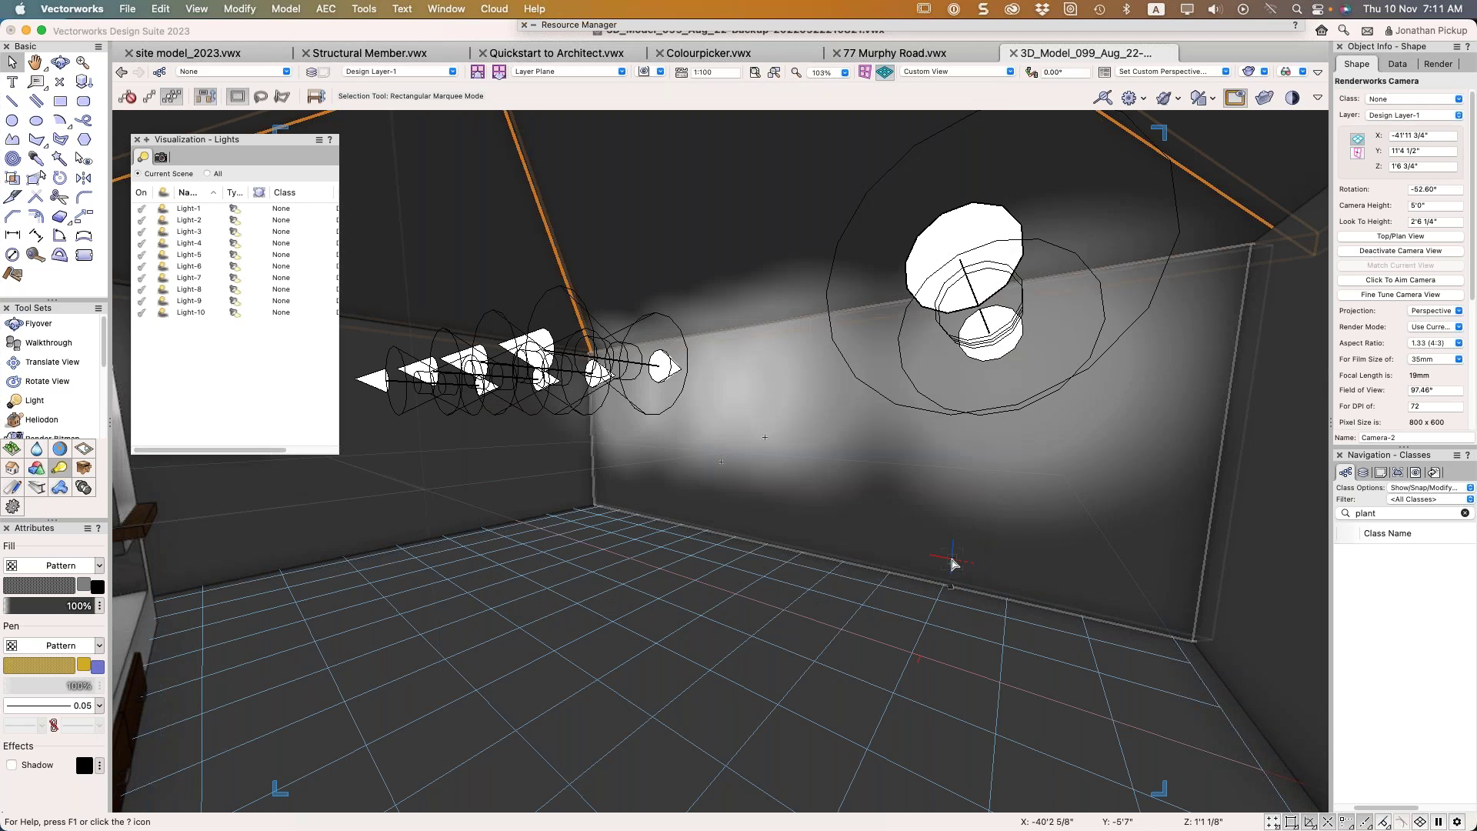
left_click(1318, 97)
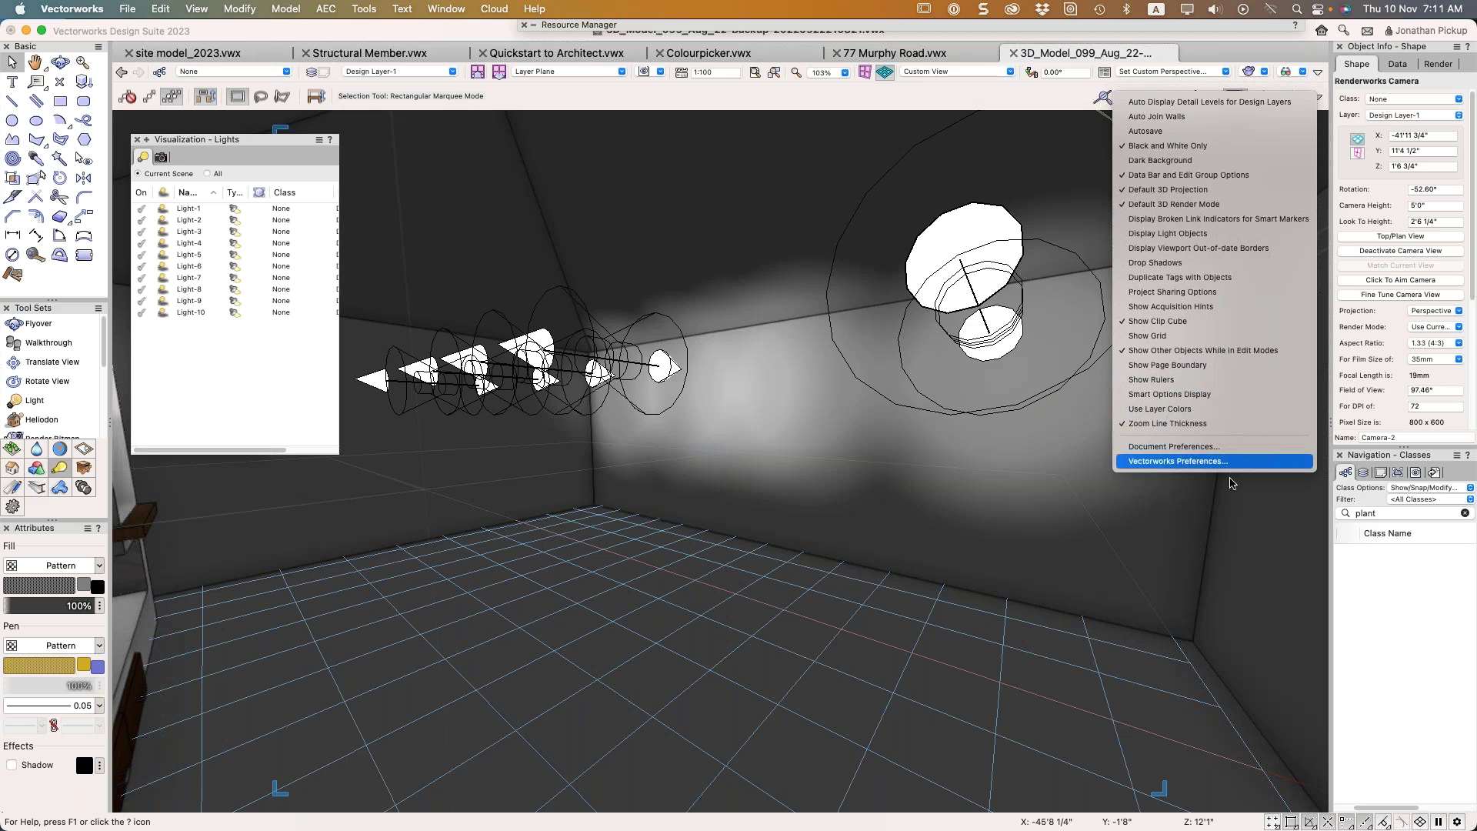
left_click(1230, 446)
left_click(514, 466)
left_click(946, 559)
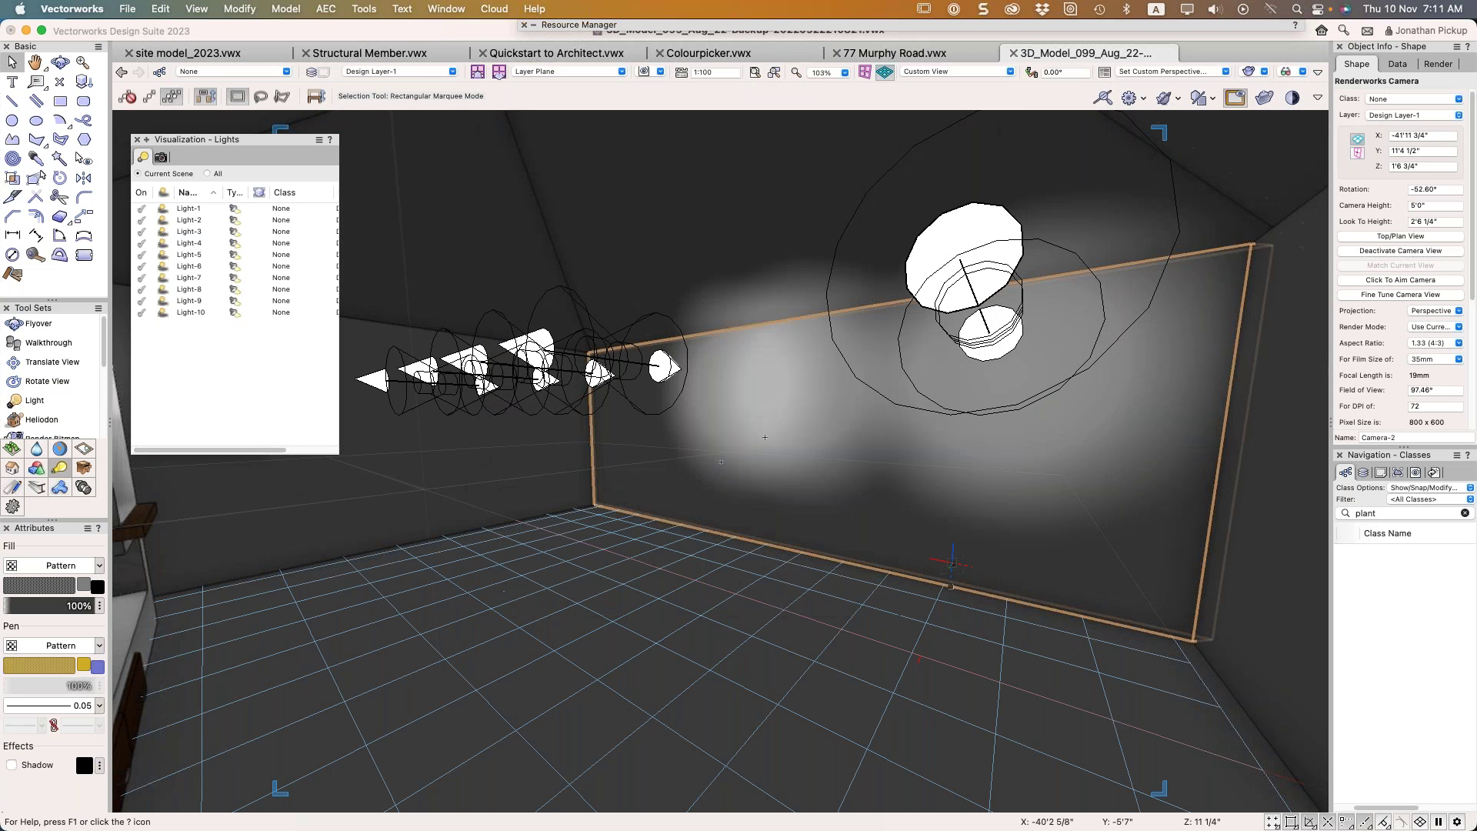
left_click(1318, 96)
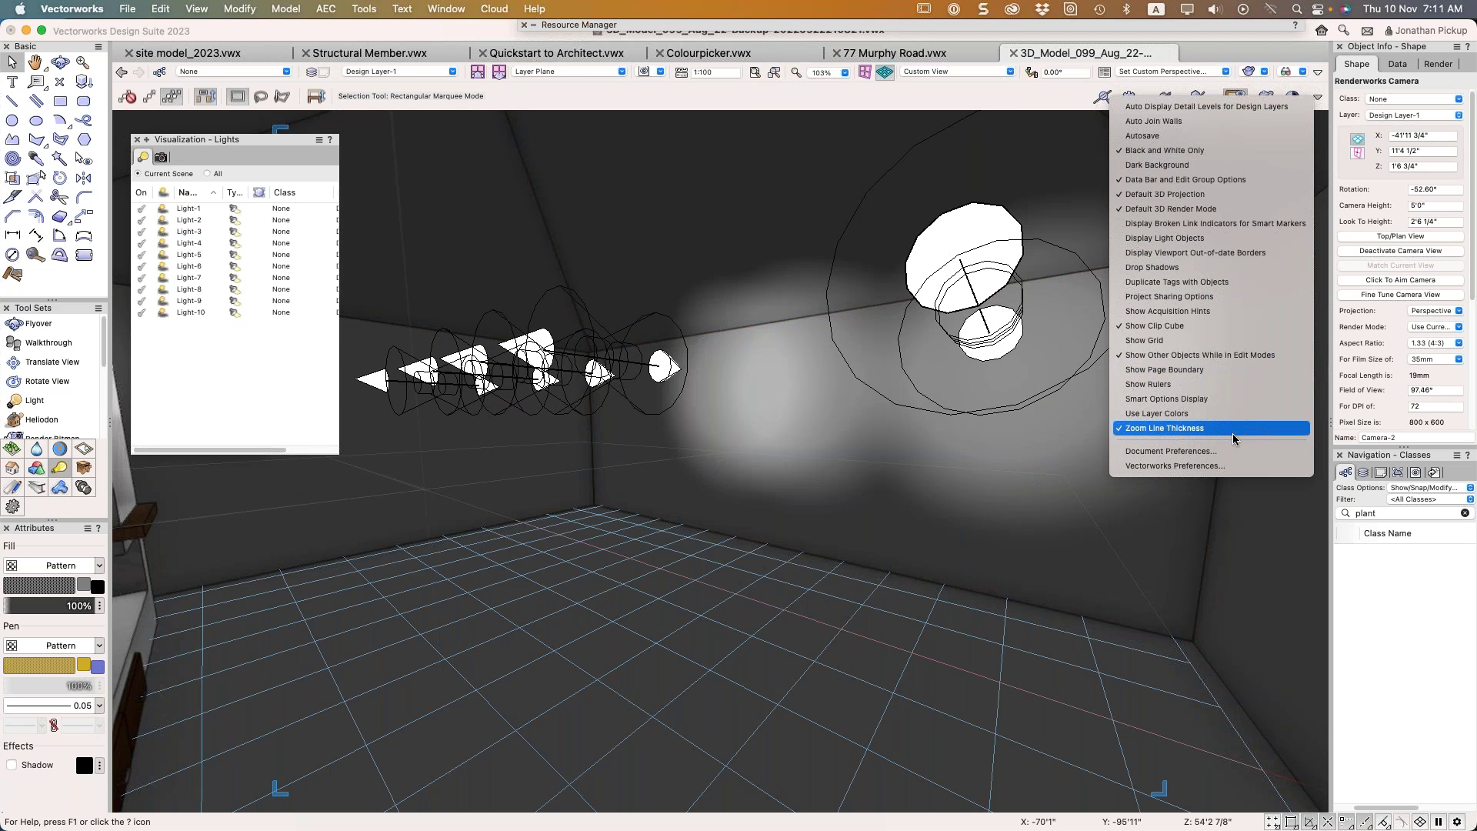
left_click(1229, 451)
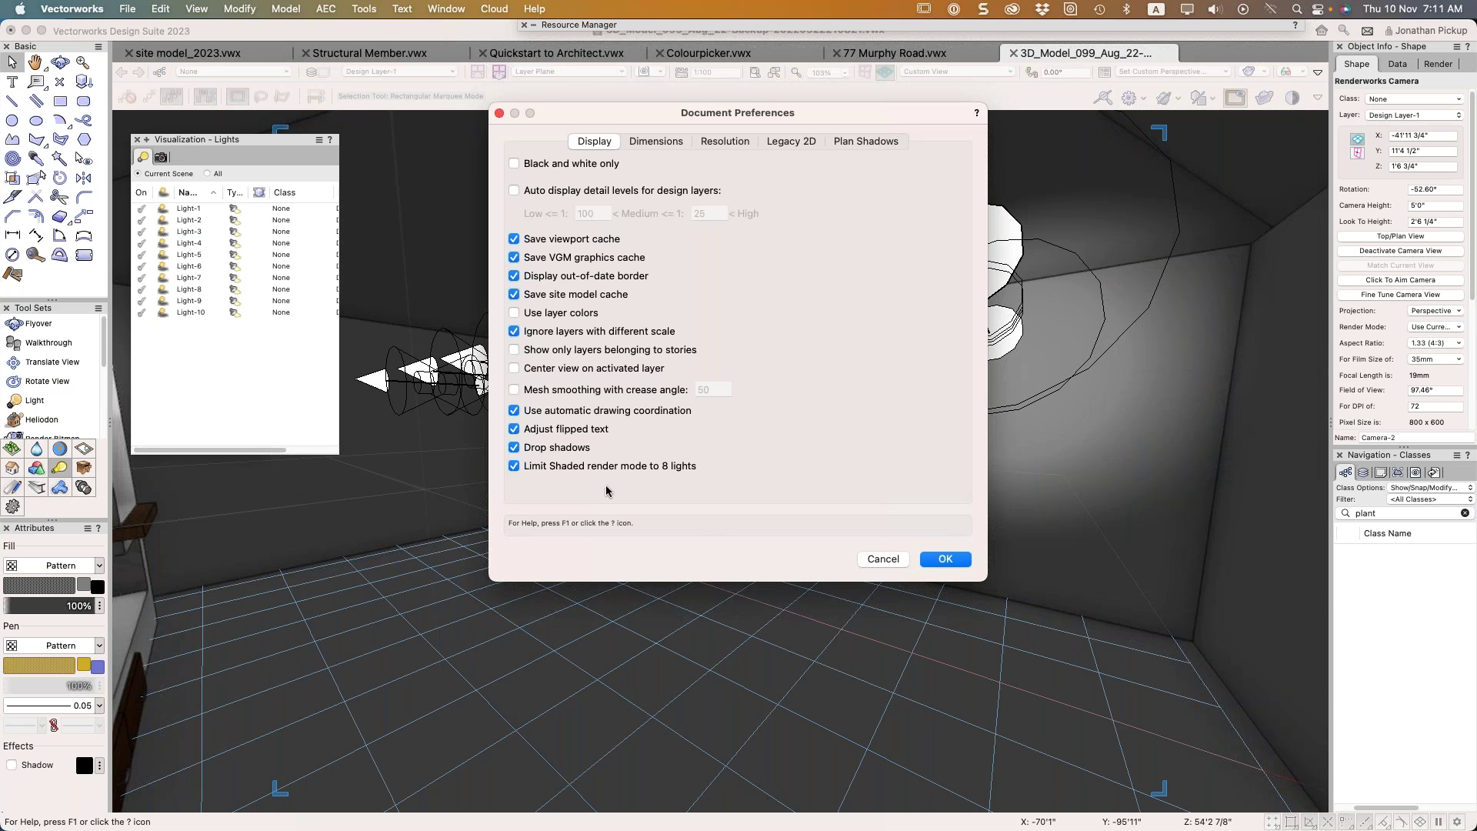
left_click(608, 467)
left_click(958, 560)
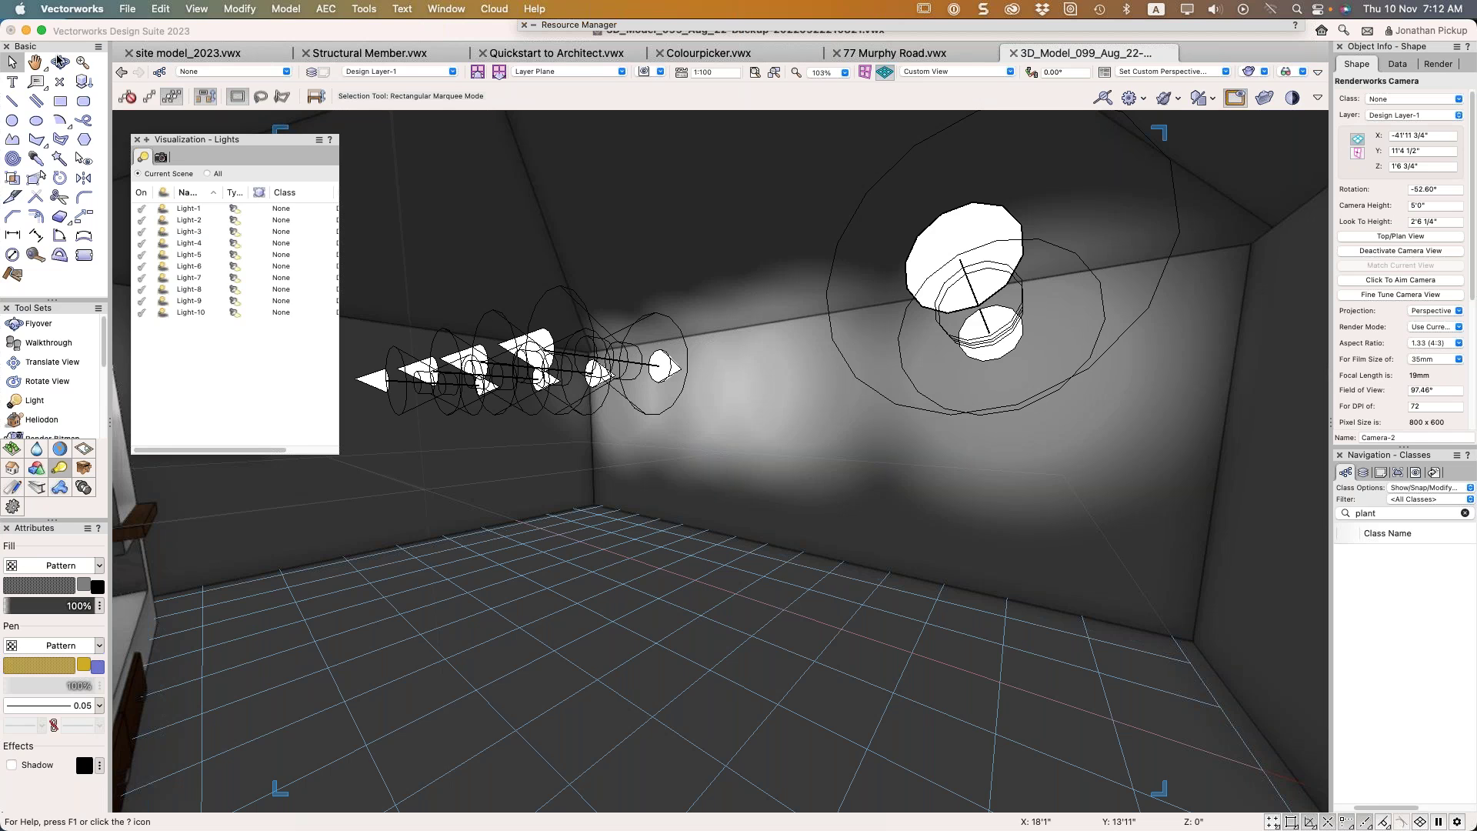
left_click(1265, 70)
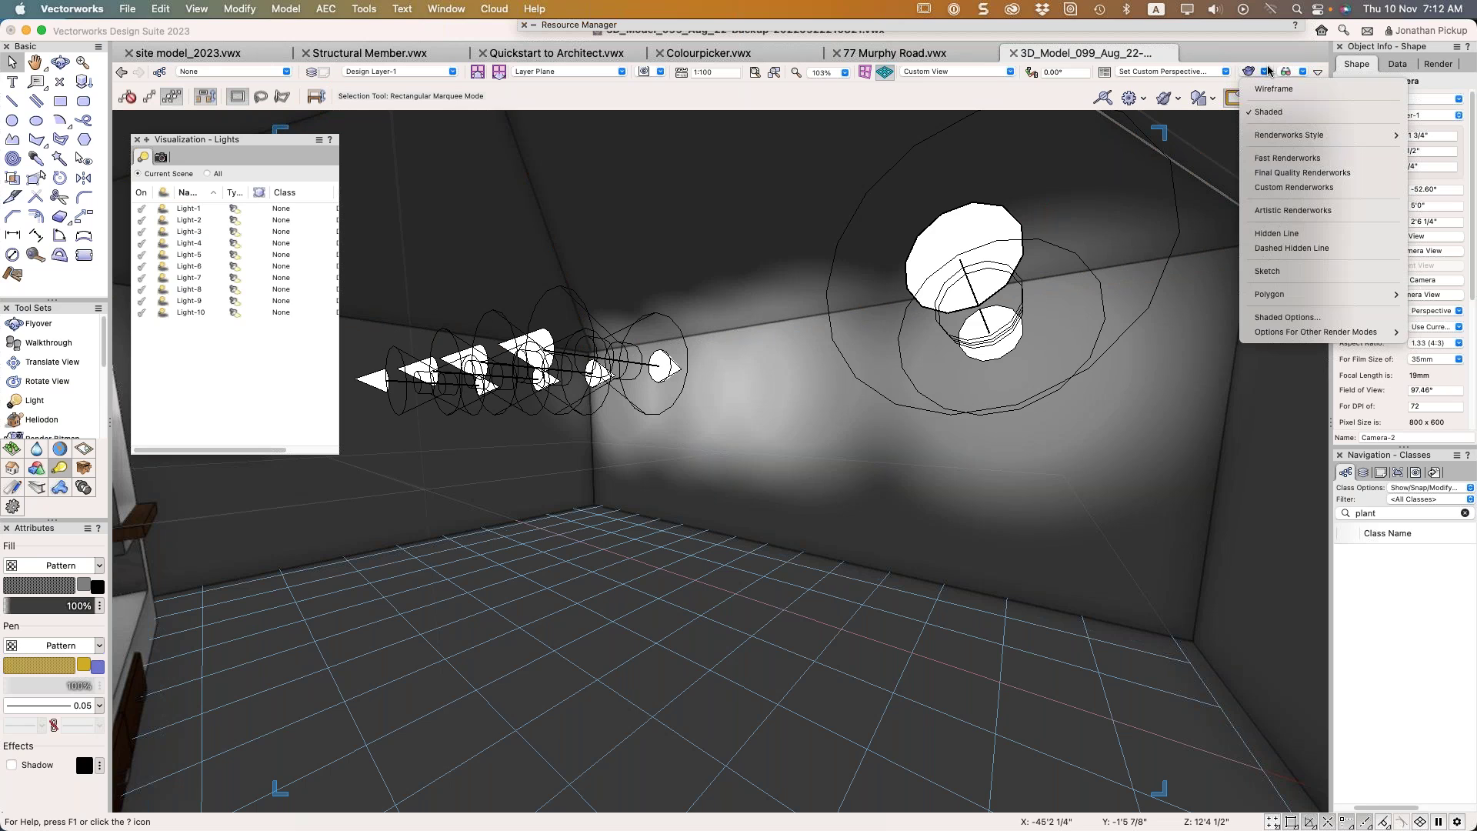
mouse_move(1260, 336)
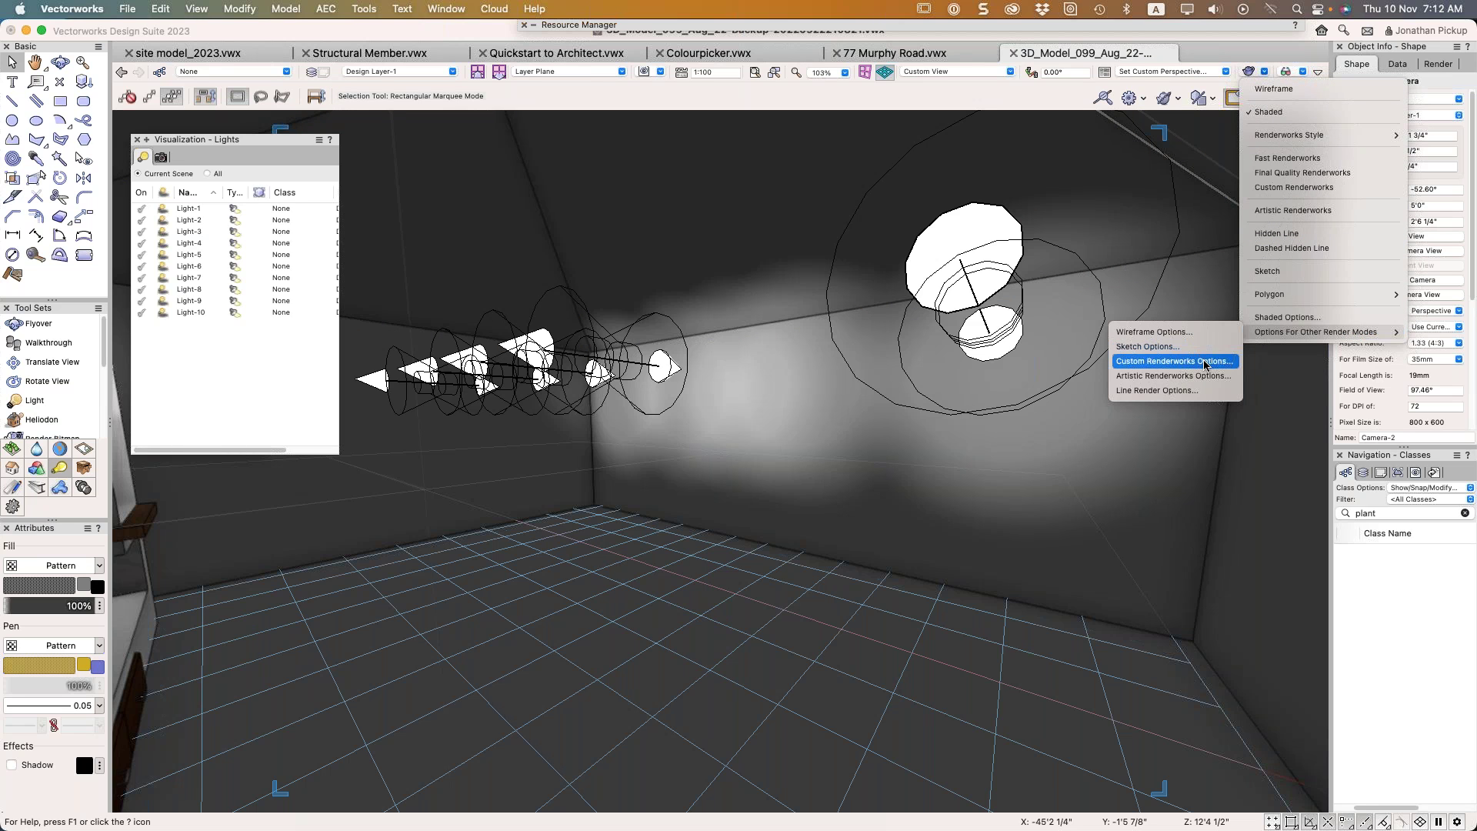
mouse_move(1281, 137)
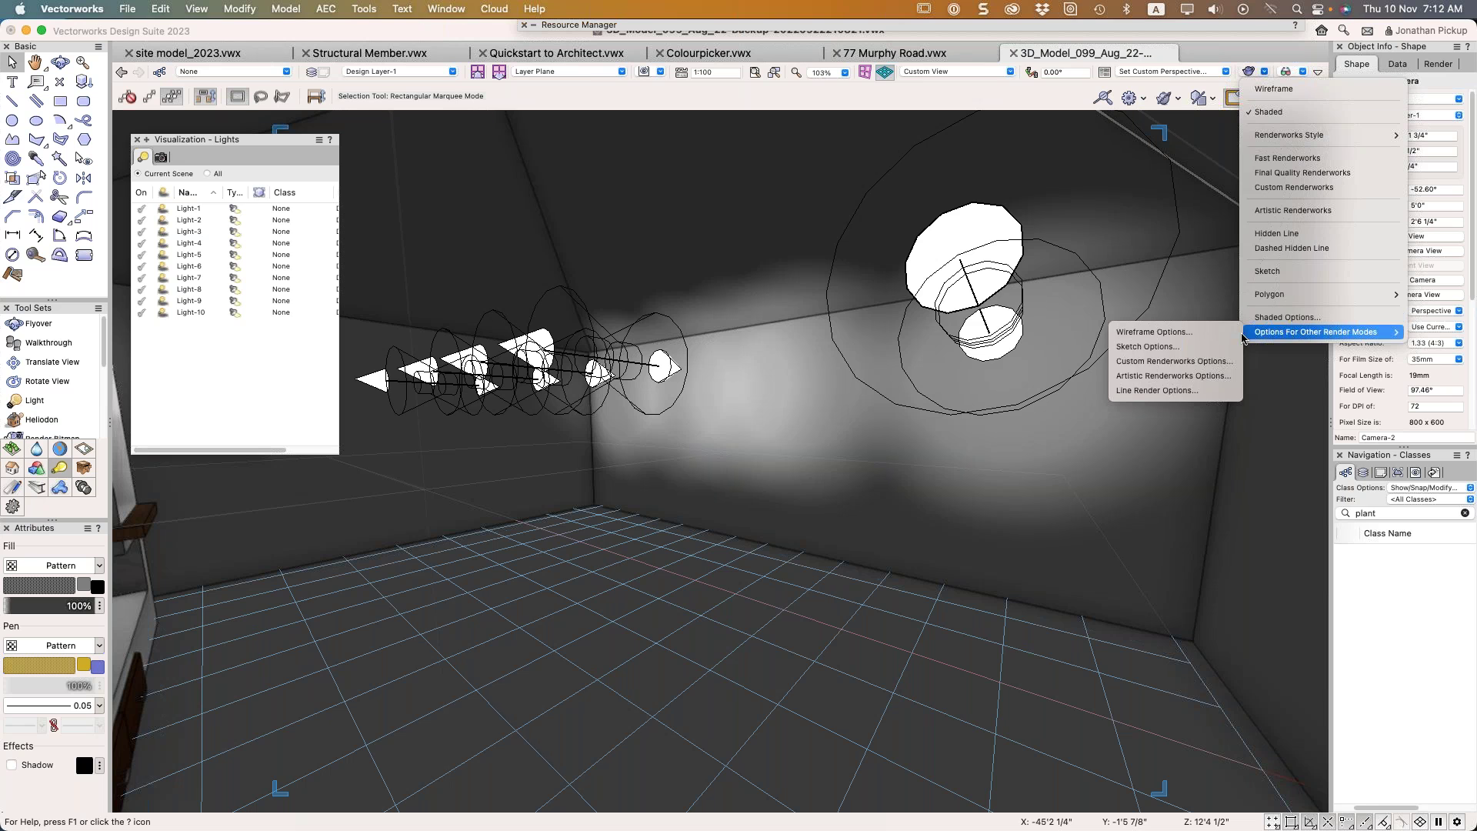
left_click(1188, 361)
Search the Resource Manager's libraries for 'redshift'
key("Escape")
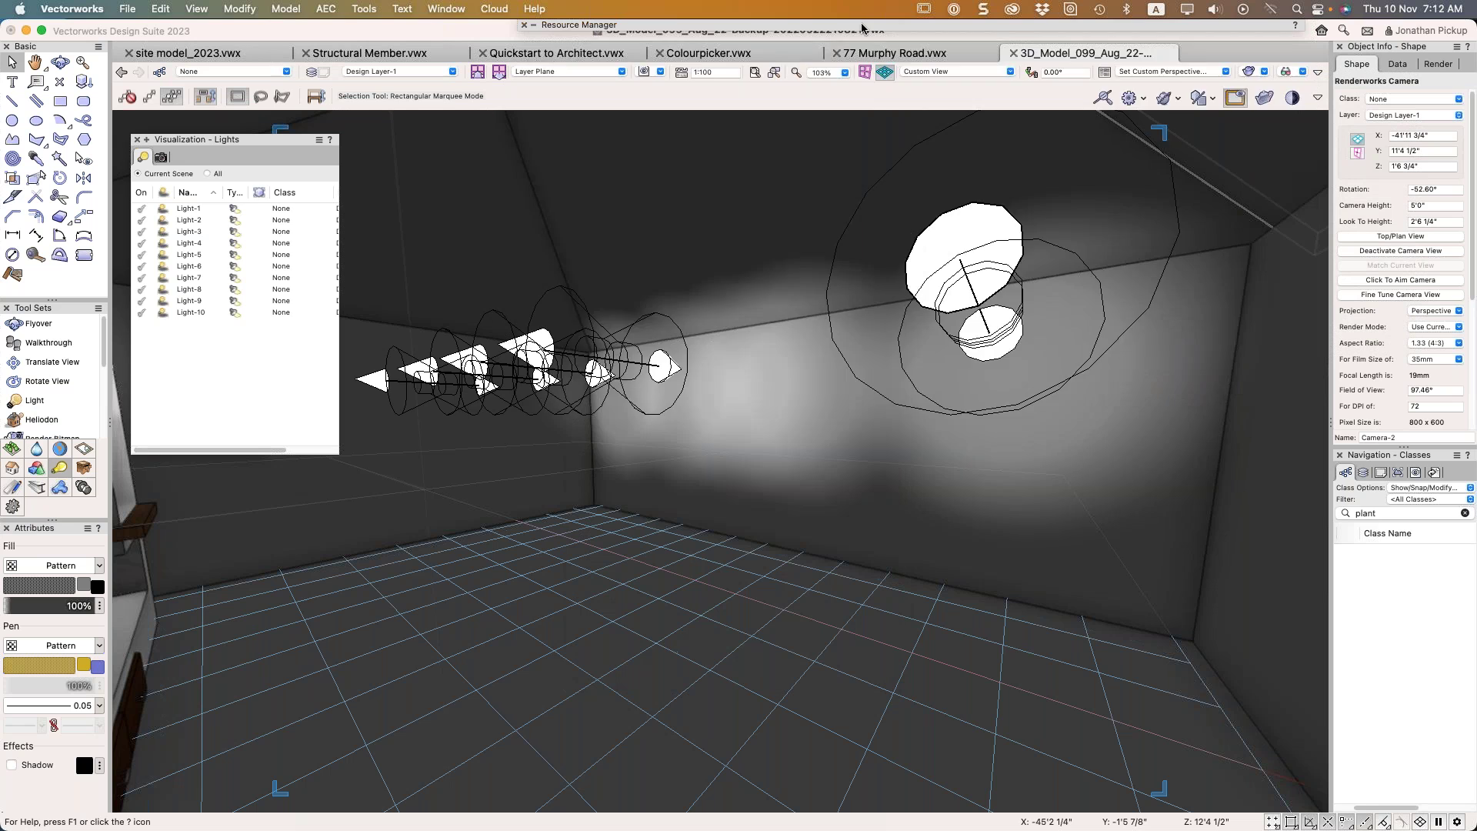
mouse_move(861, 28)
left_click(608, 77)
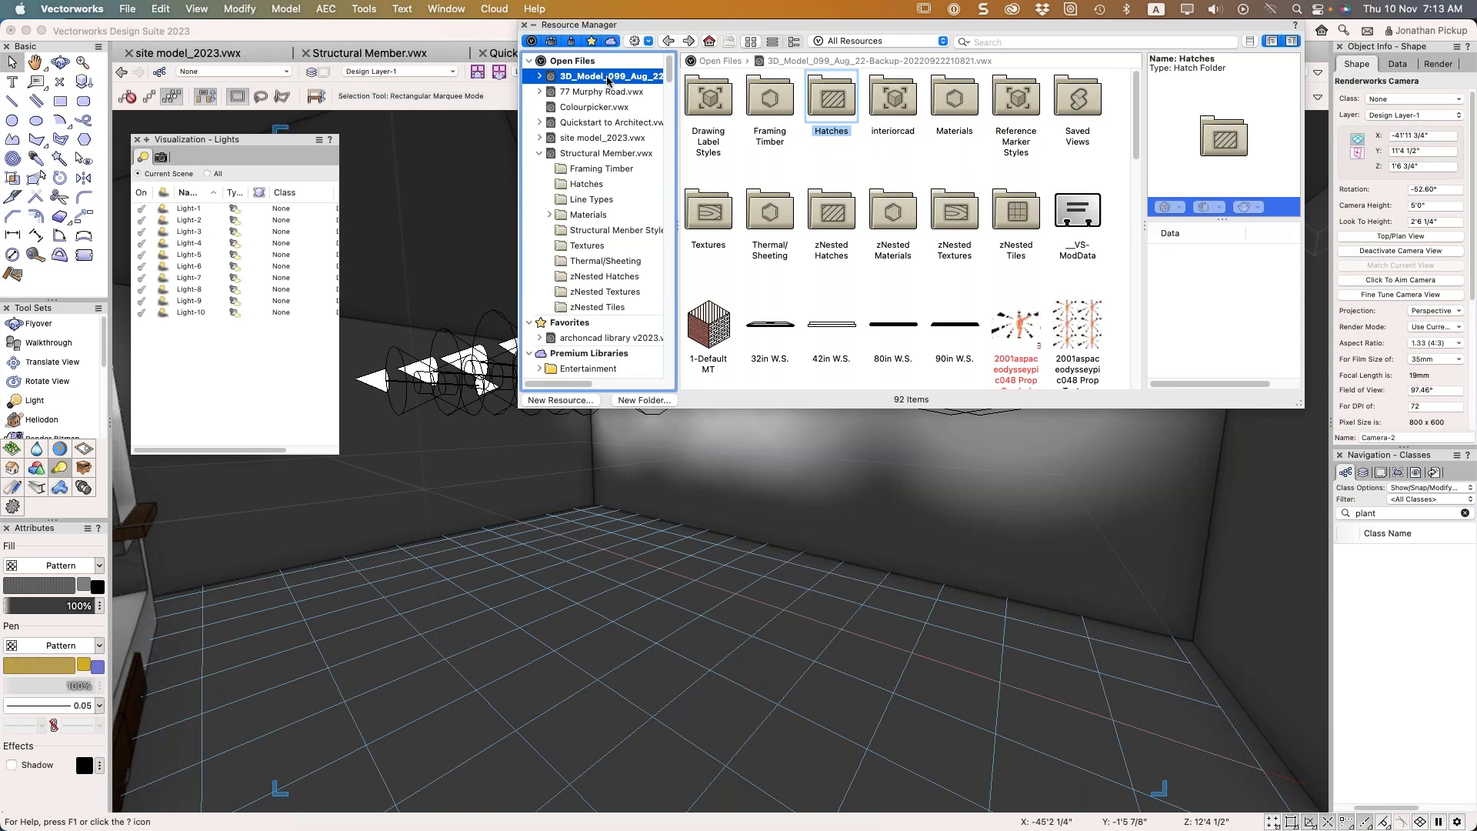
left_click(964, 42)
type("redshift")
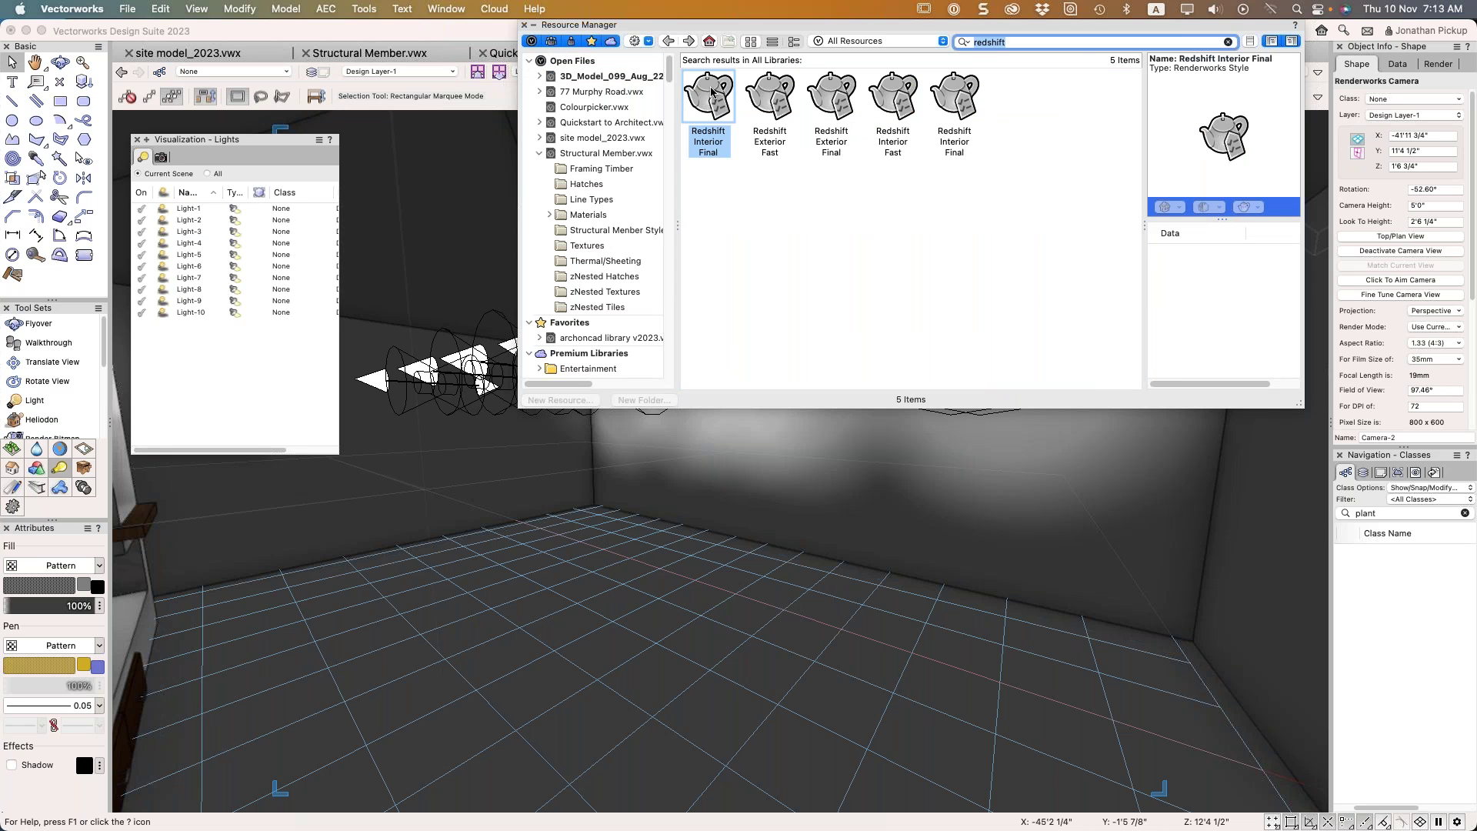
Open the Redshift Interior Final style for editing, then close it unchanged
right_click(708, 92)
left_click(717, 155)
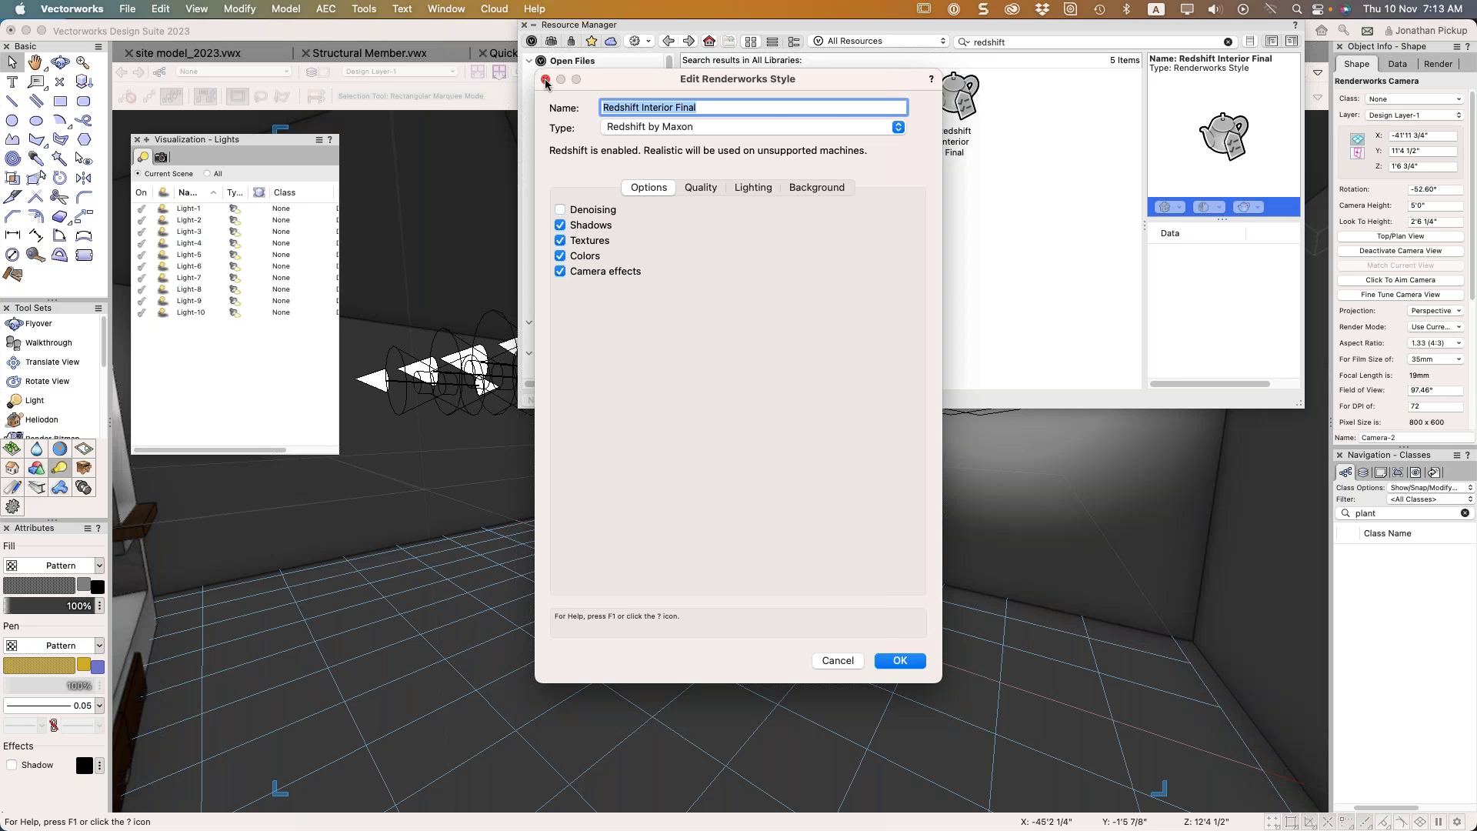
left_click(545, 80)
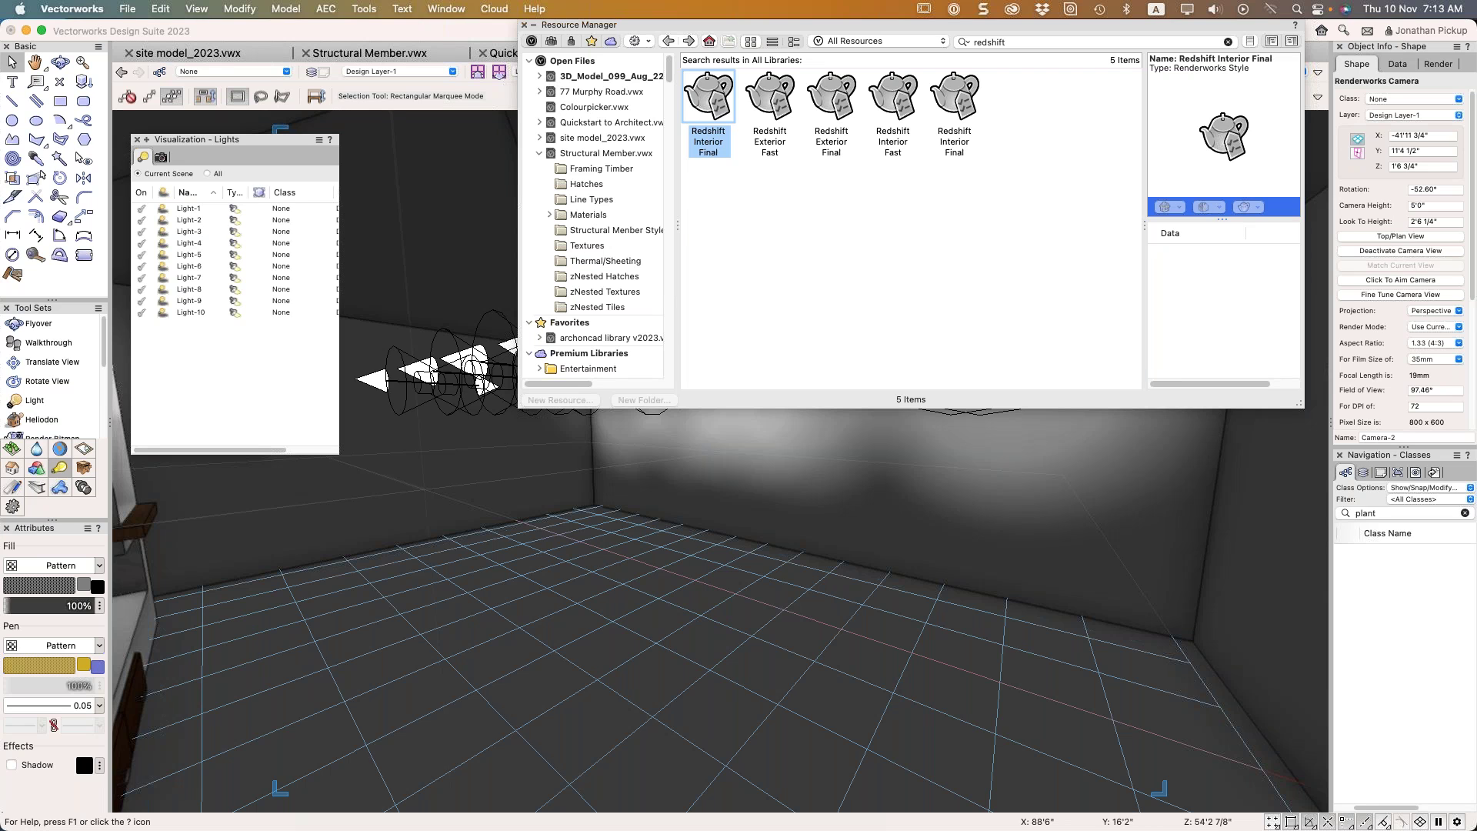
left_click(532, 25)
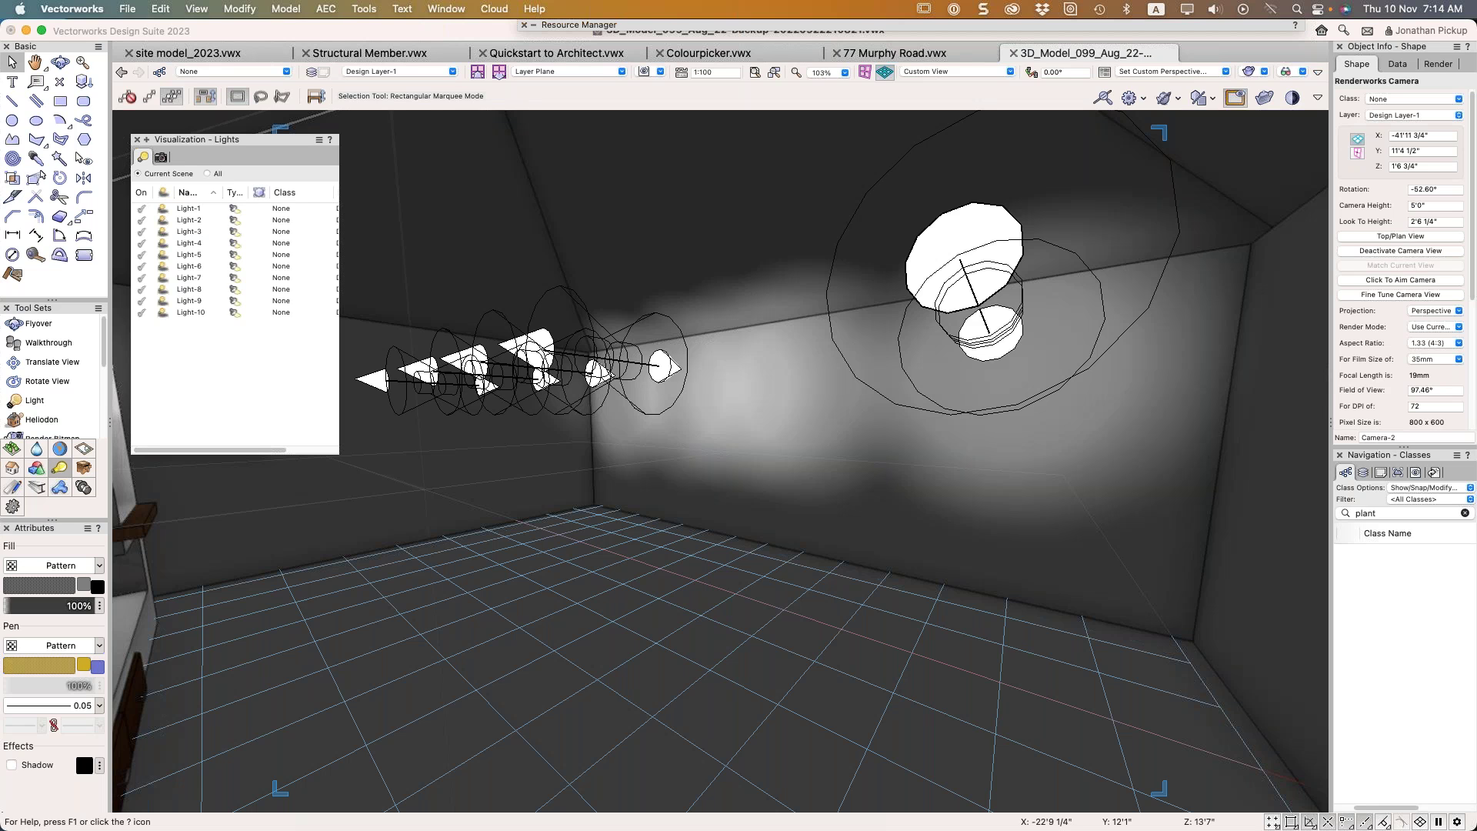
left_click(115, 425)
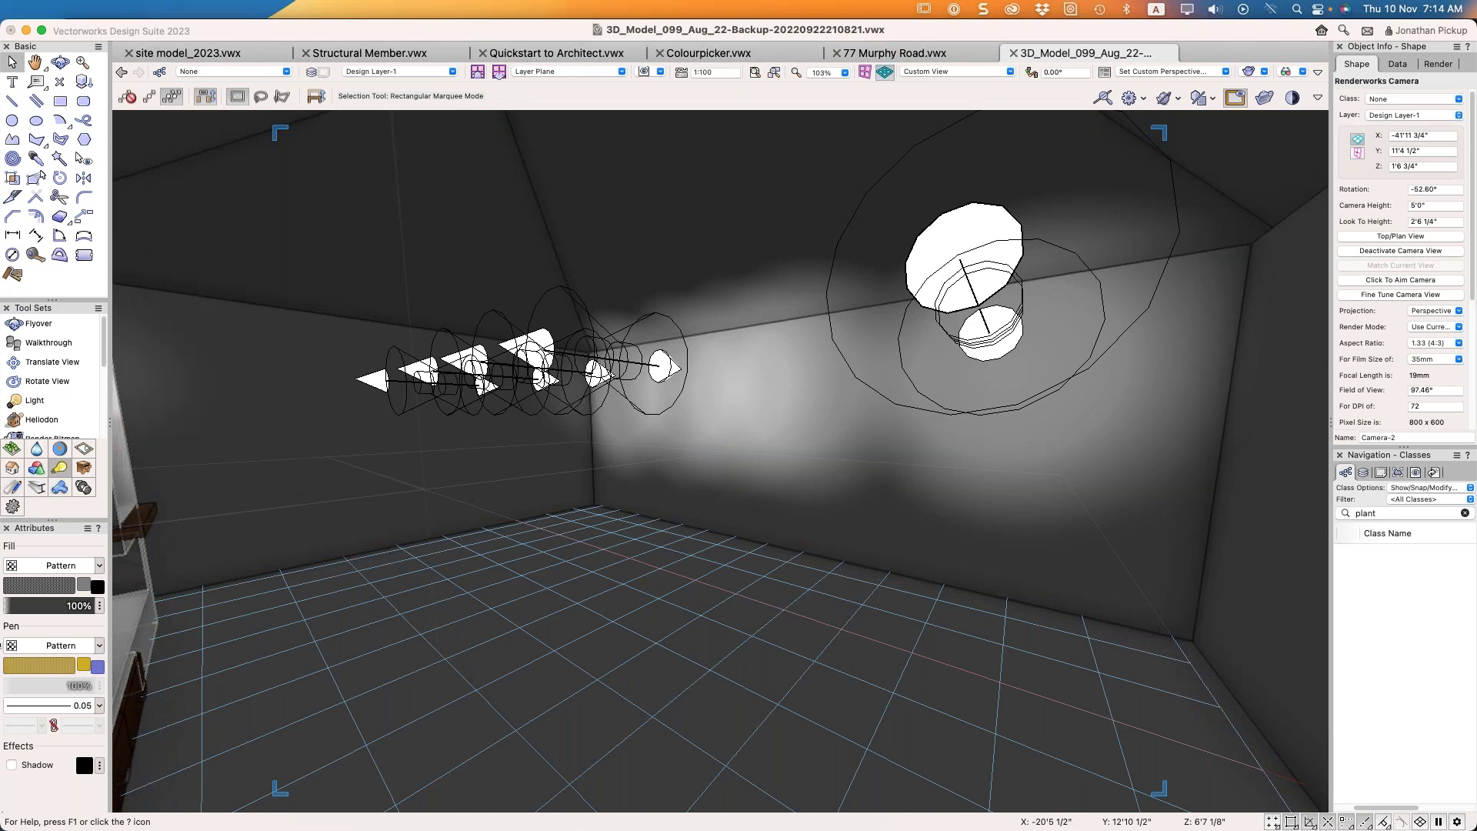
left_click(399, 290)
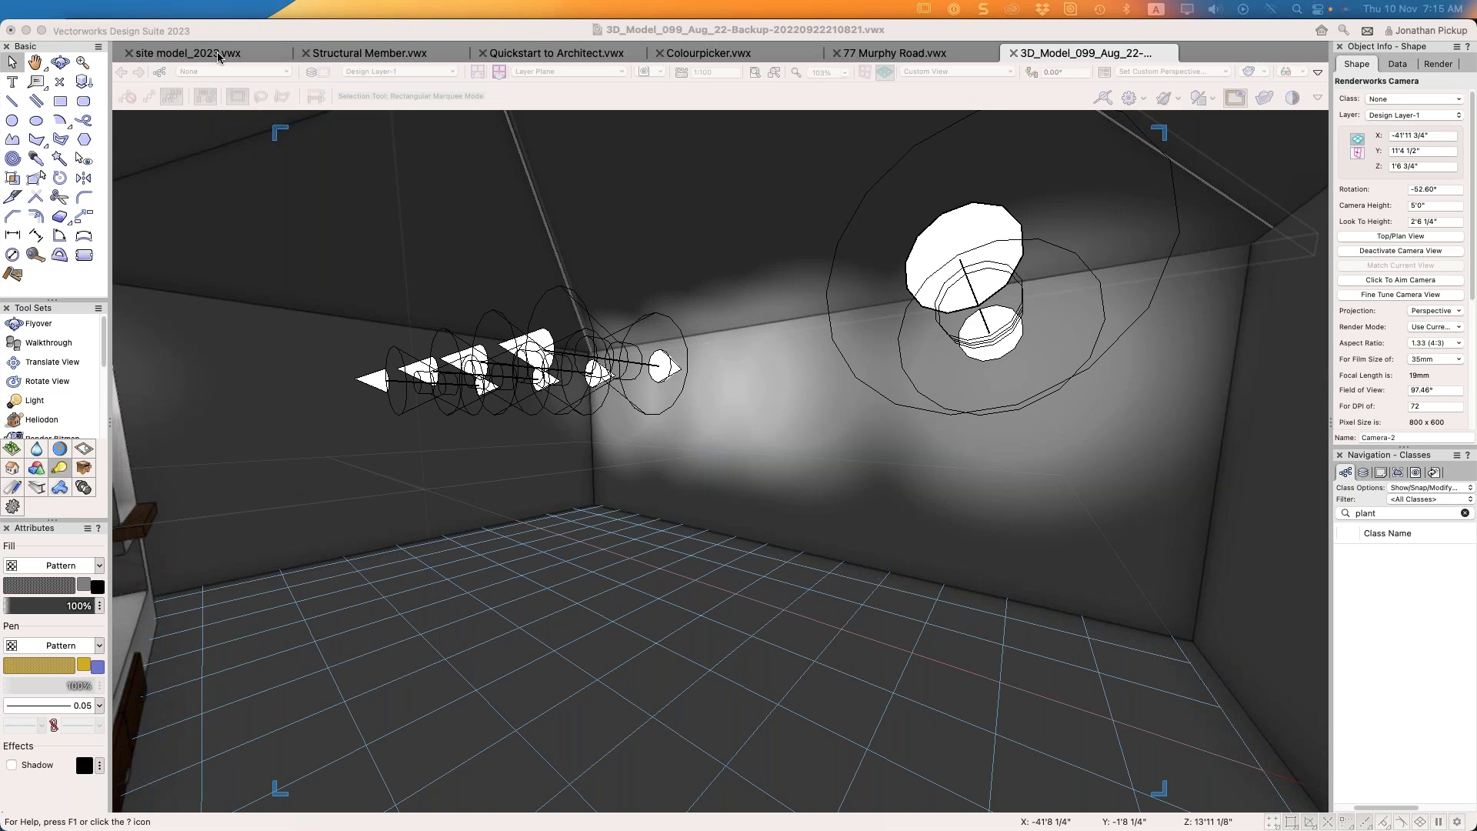
left_click(872, 55)
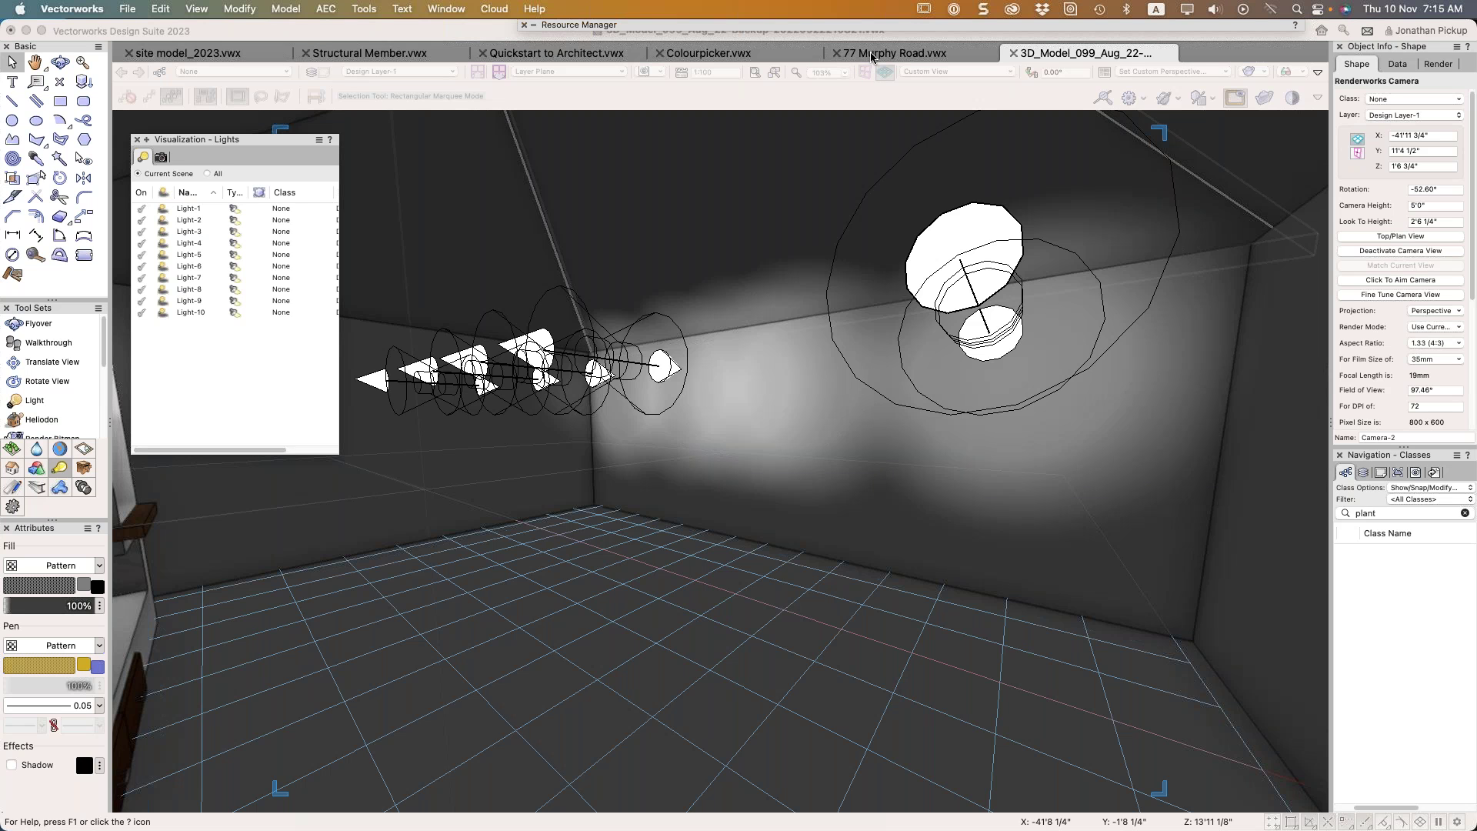
left_click(871, 56)
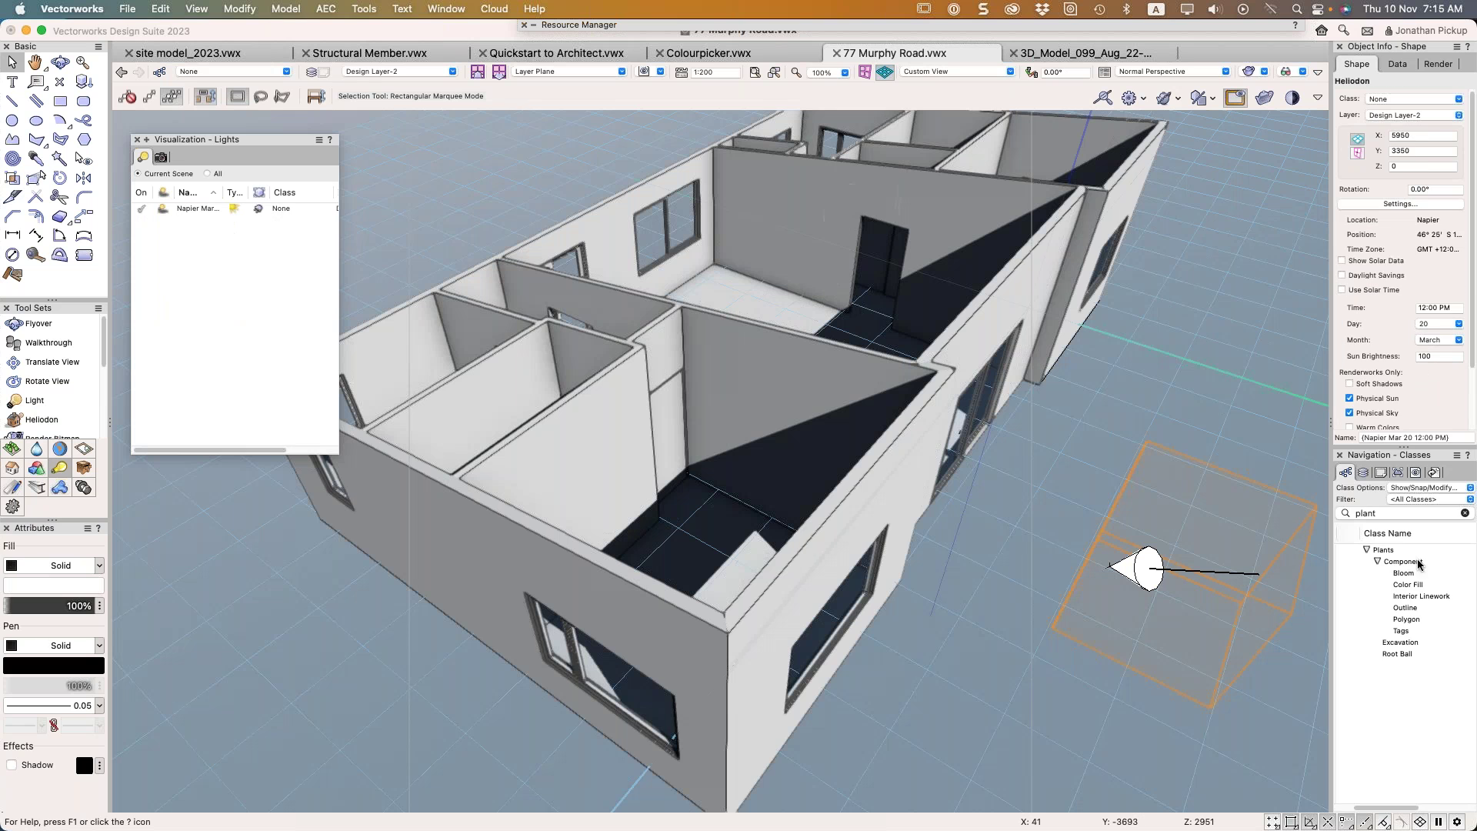
left_click(1365, 474)
left_click(1386, 560)
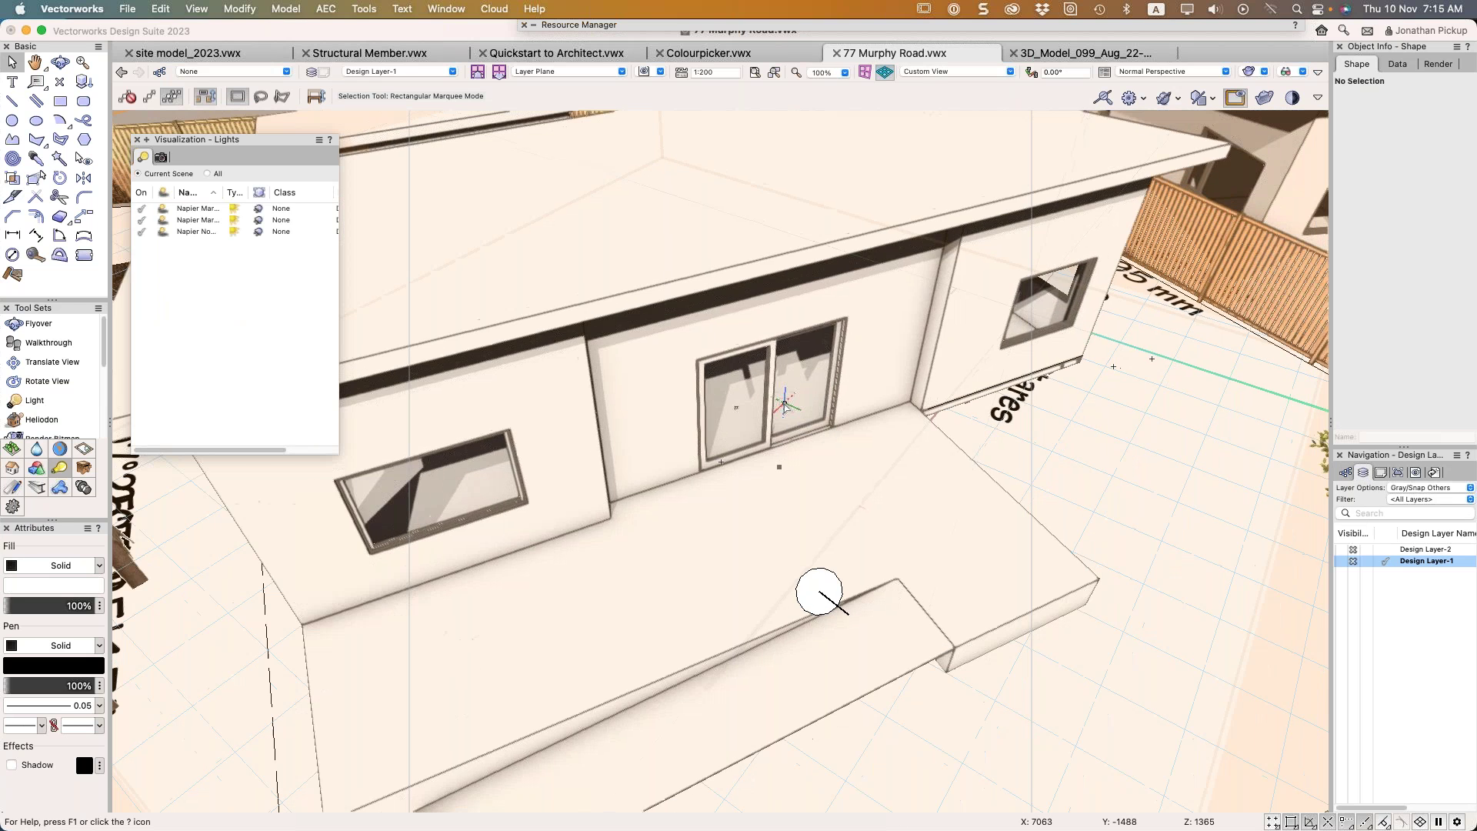
key("super+5")
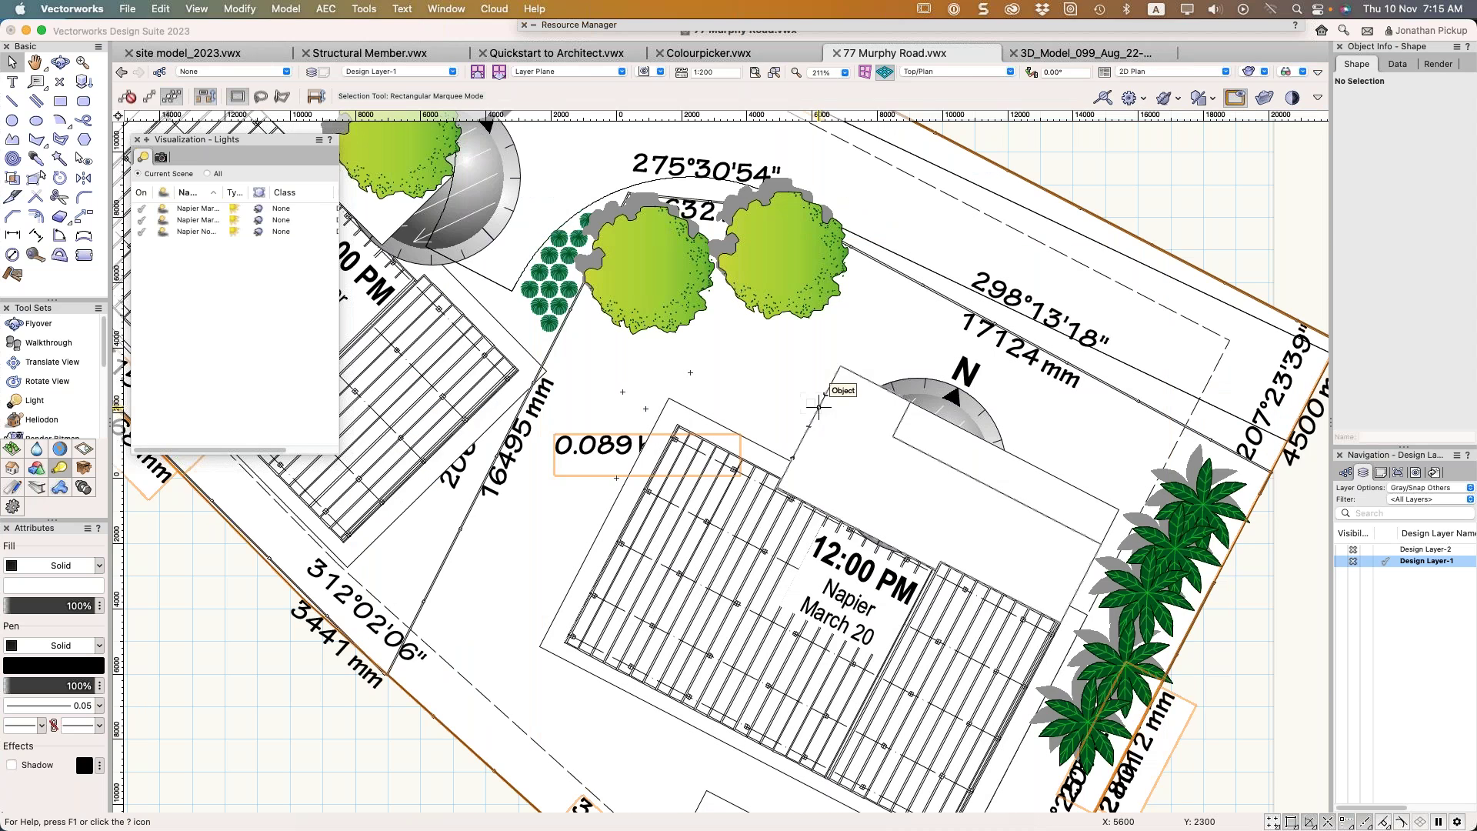
left_click(772, 296)
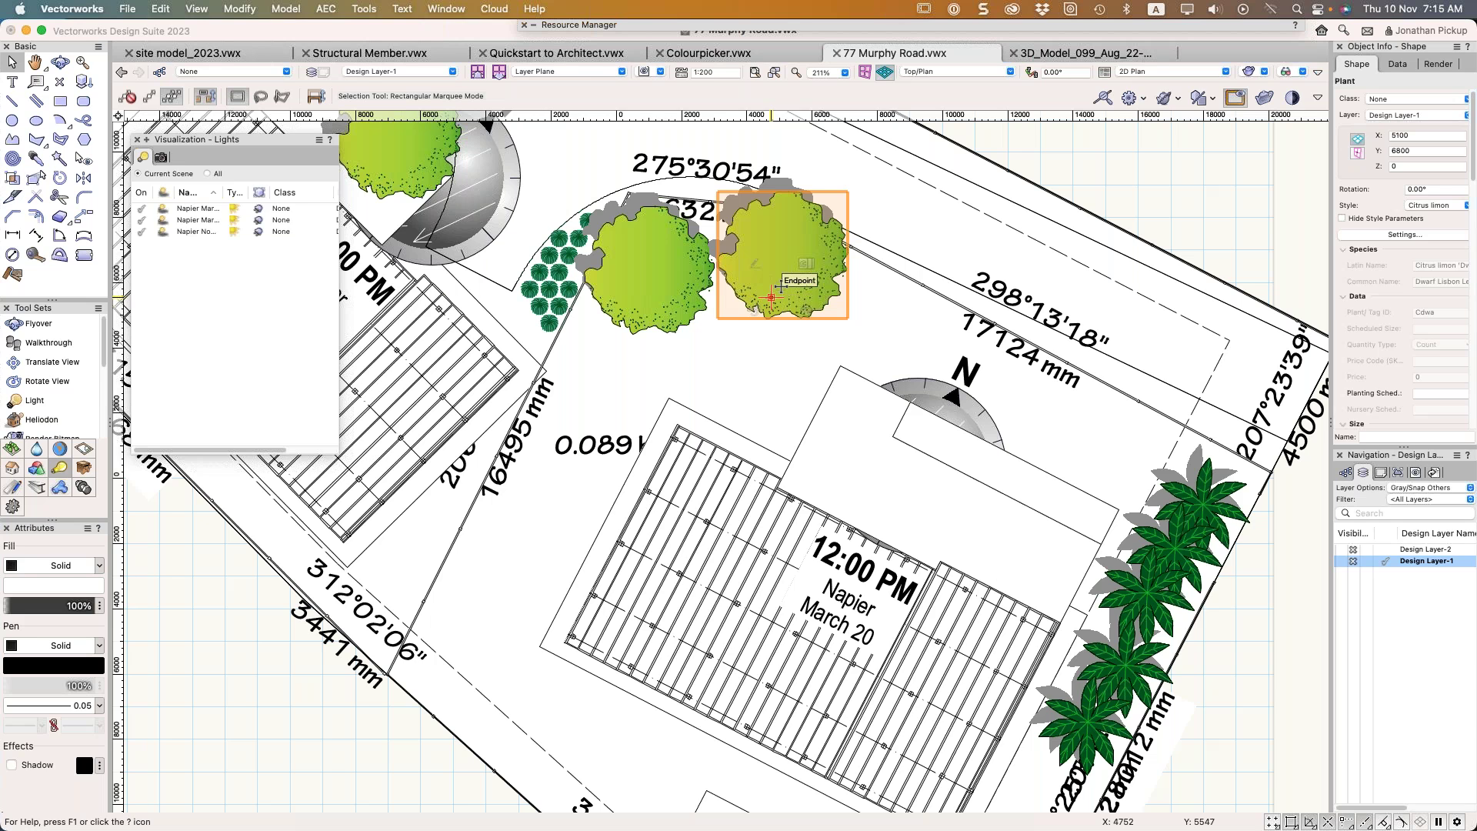
mouse_move(735, 307)
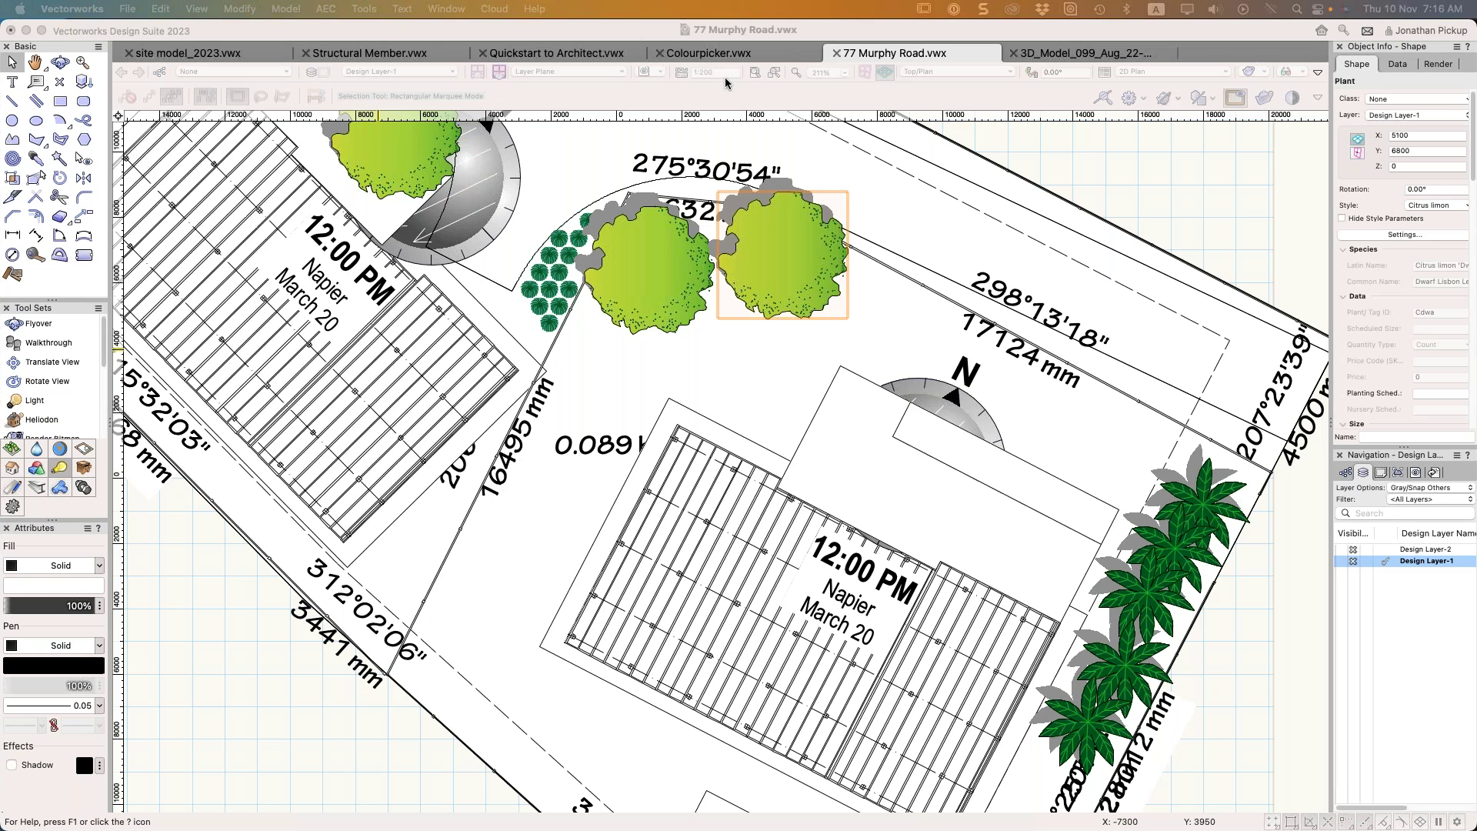
left_click(1385, 549)
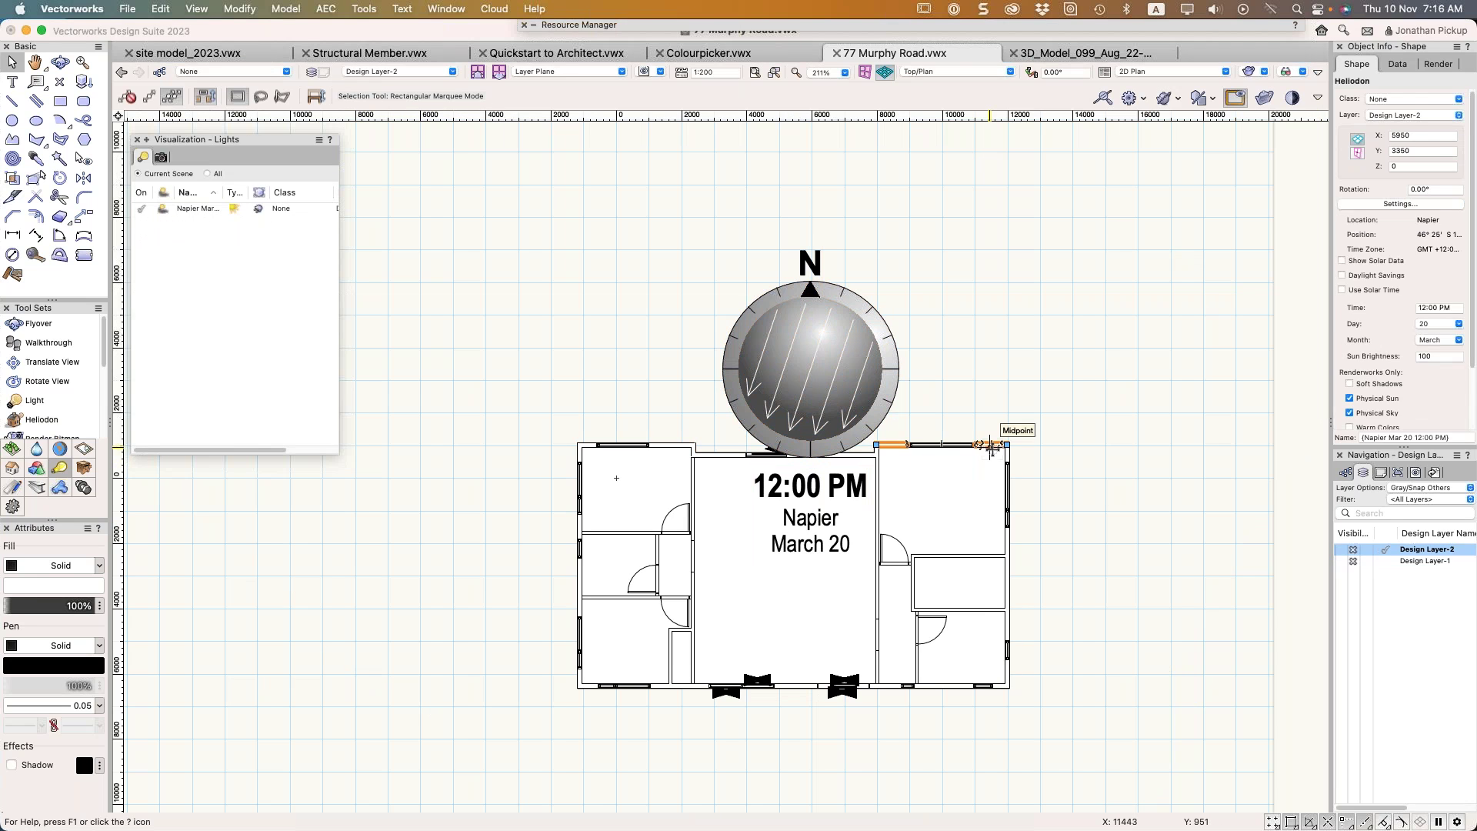
left_click(993, 446)
scroll(1396, 348, "down", 3)
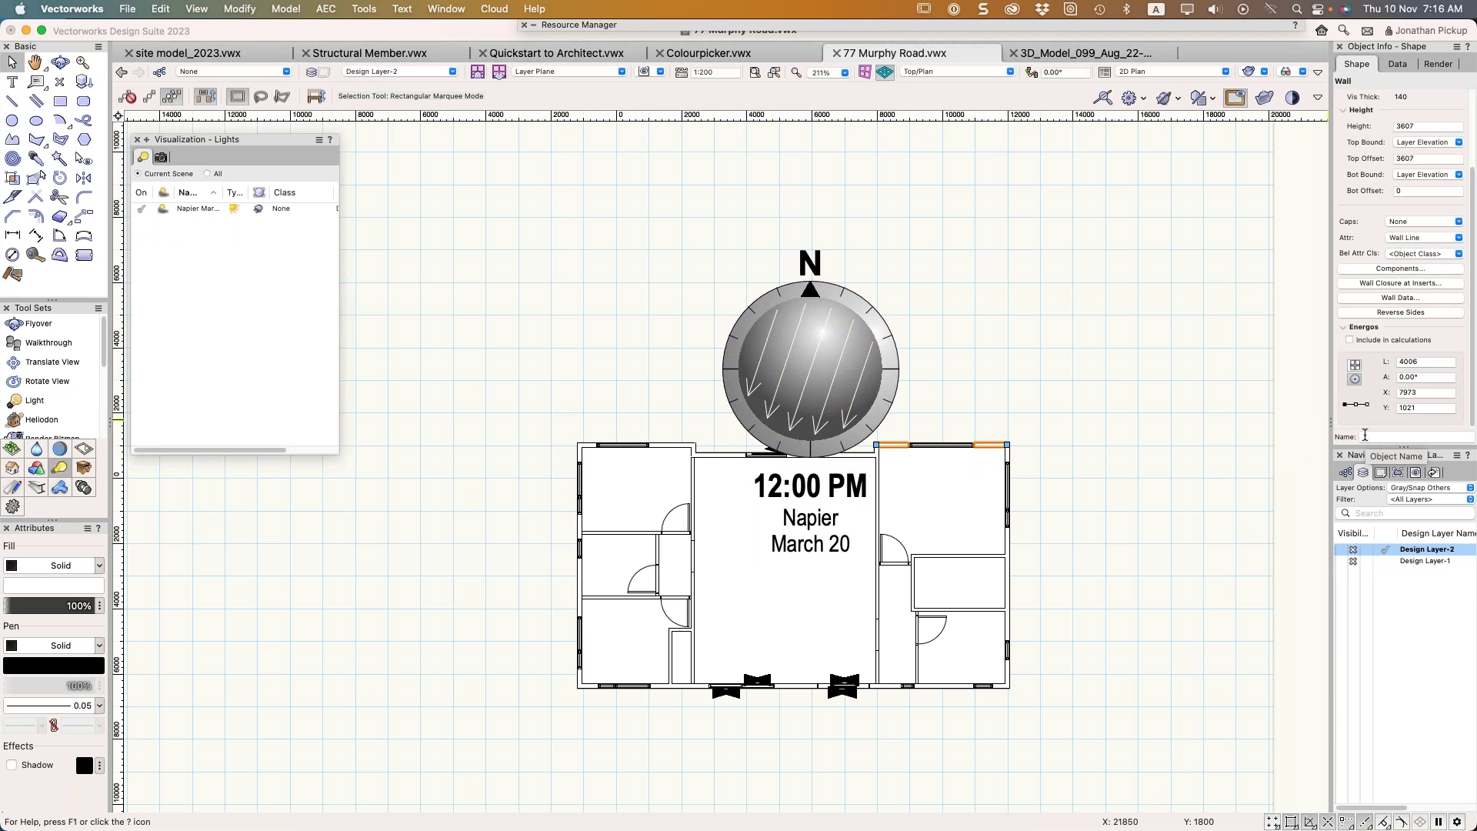
left_click(1381, 301)
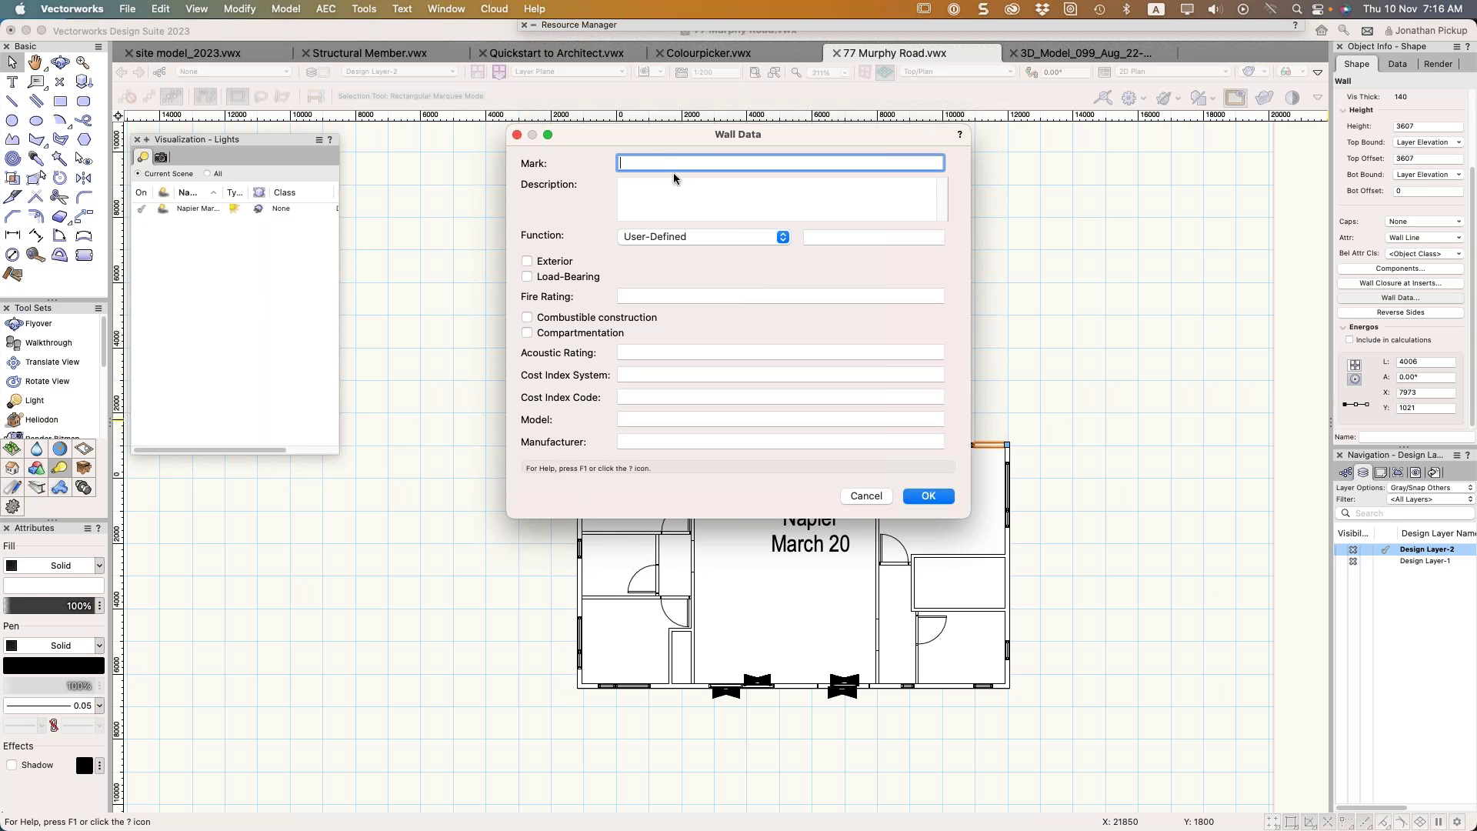
key("Escape")
left_click(945, 521)
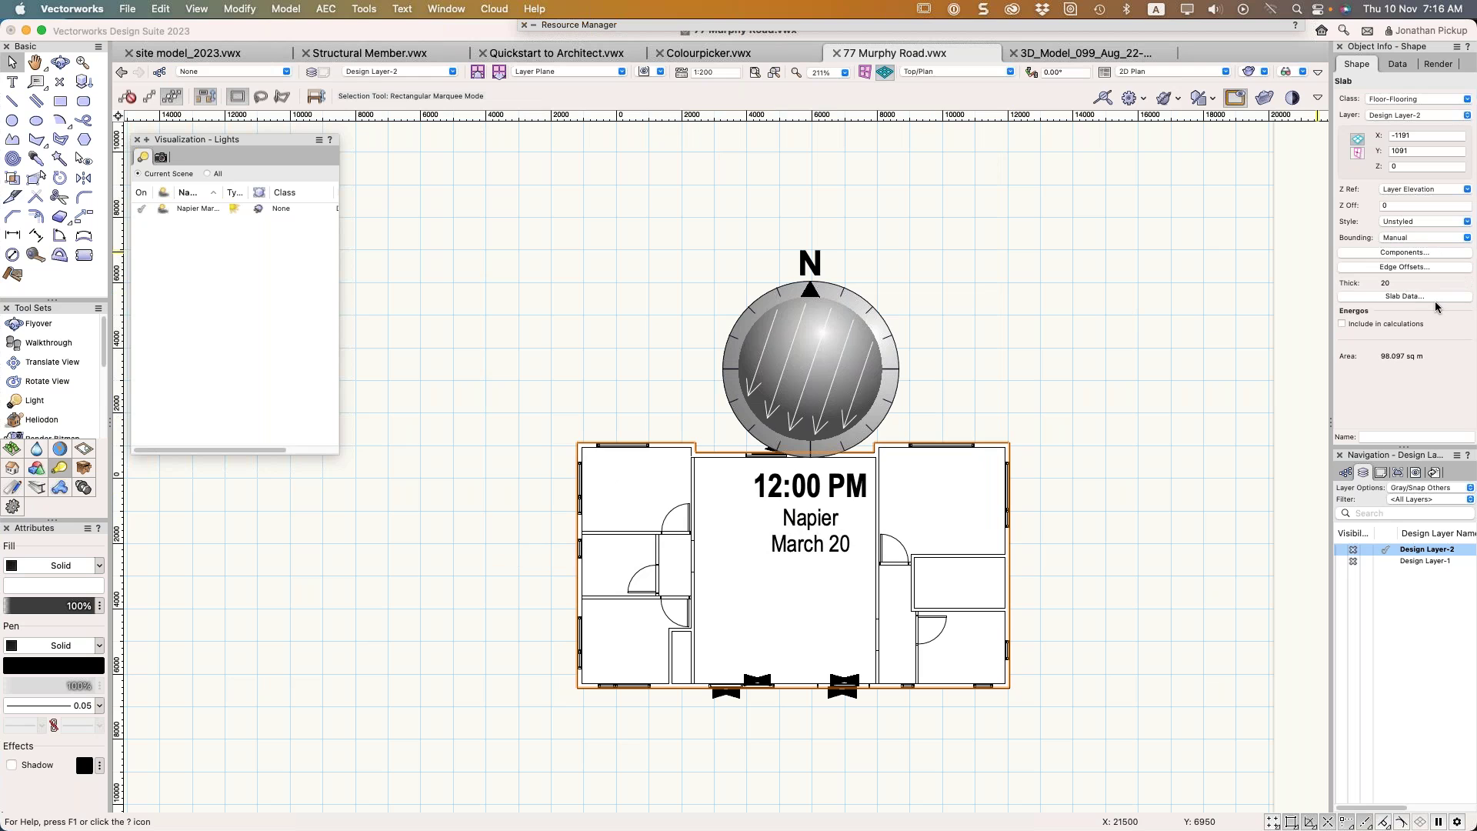
Check the slab's data, then open the top-right exterior wall's Wall Data record
left_click(1433, 297)
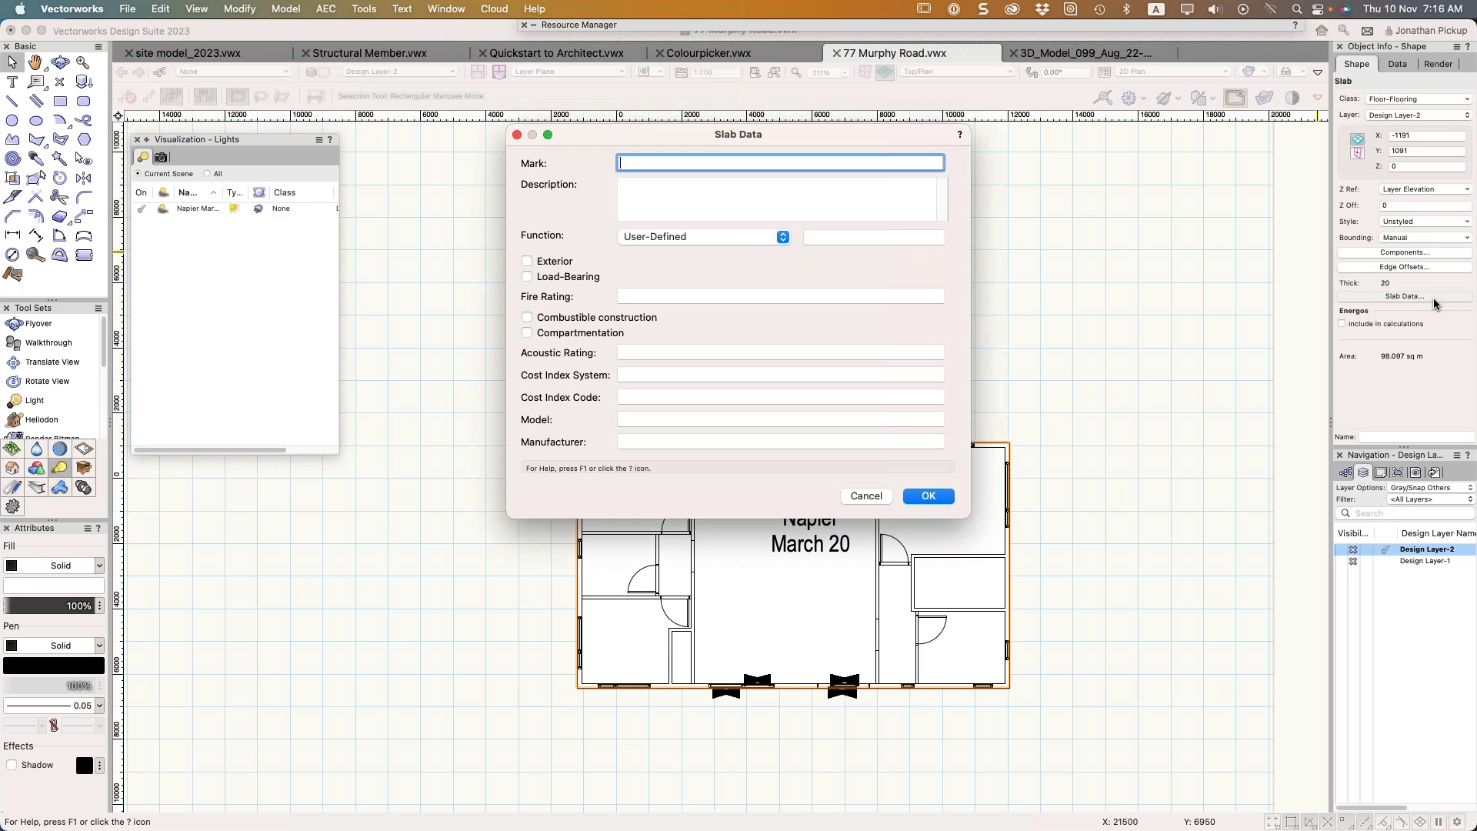
key("Escape")
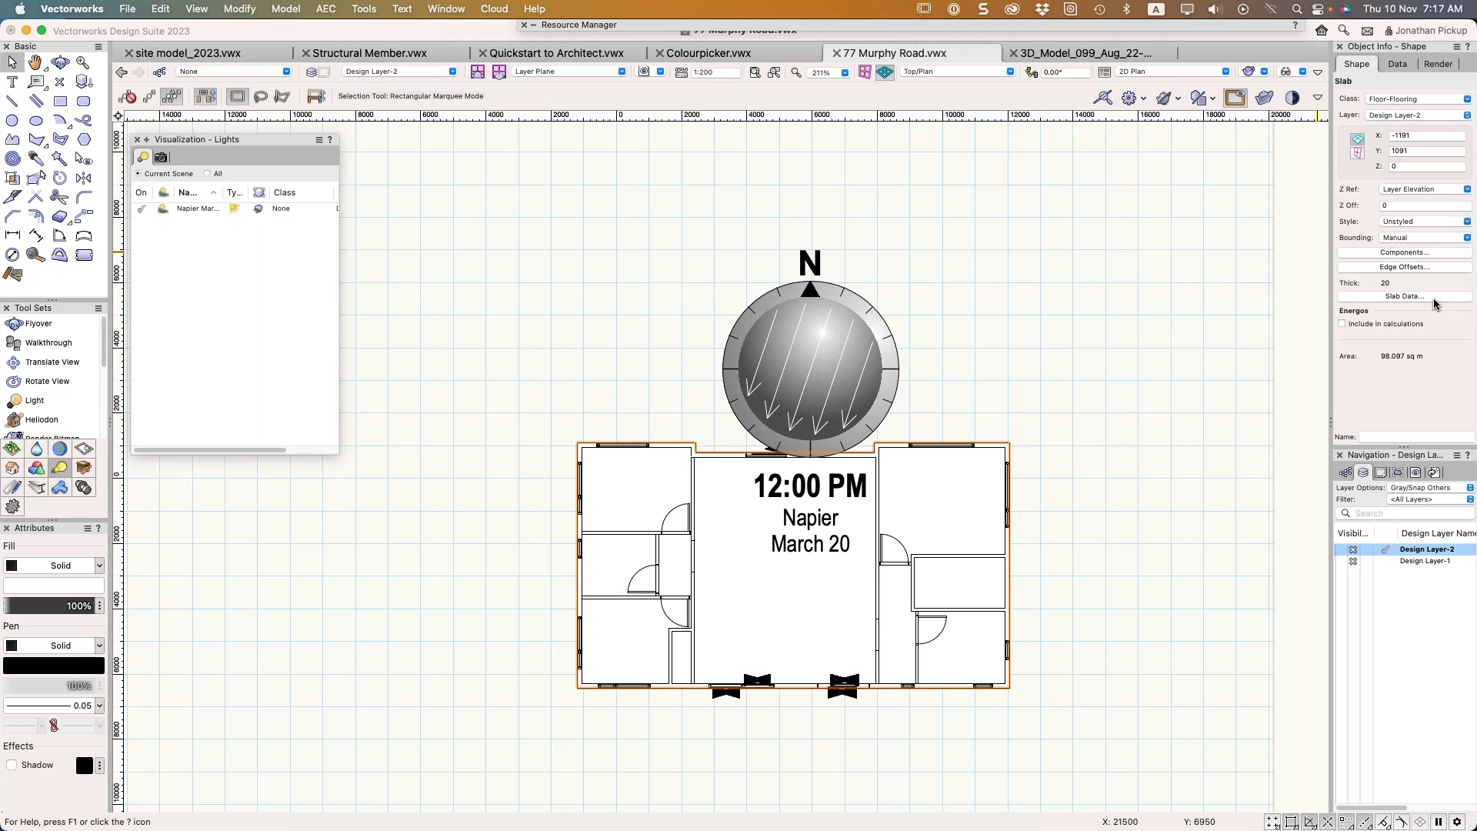
left_click(1000, 446)
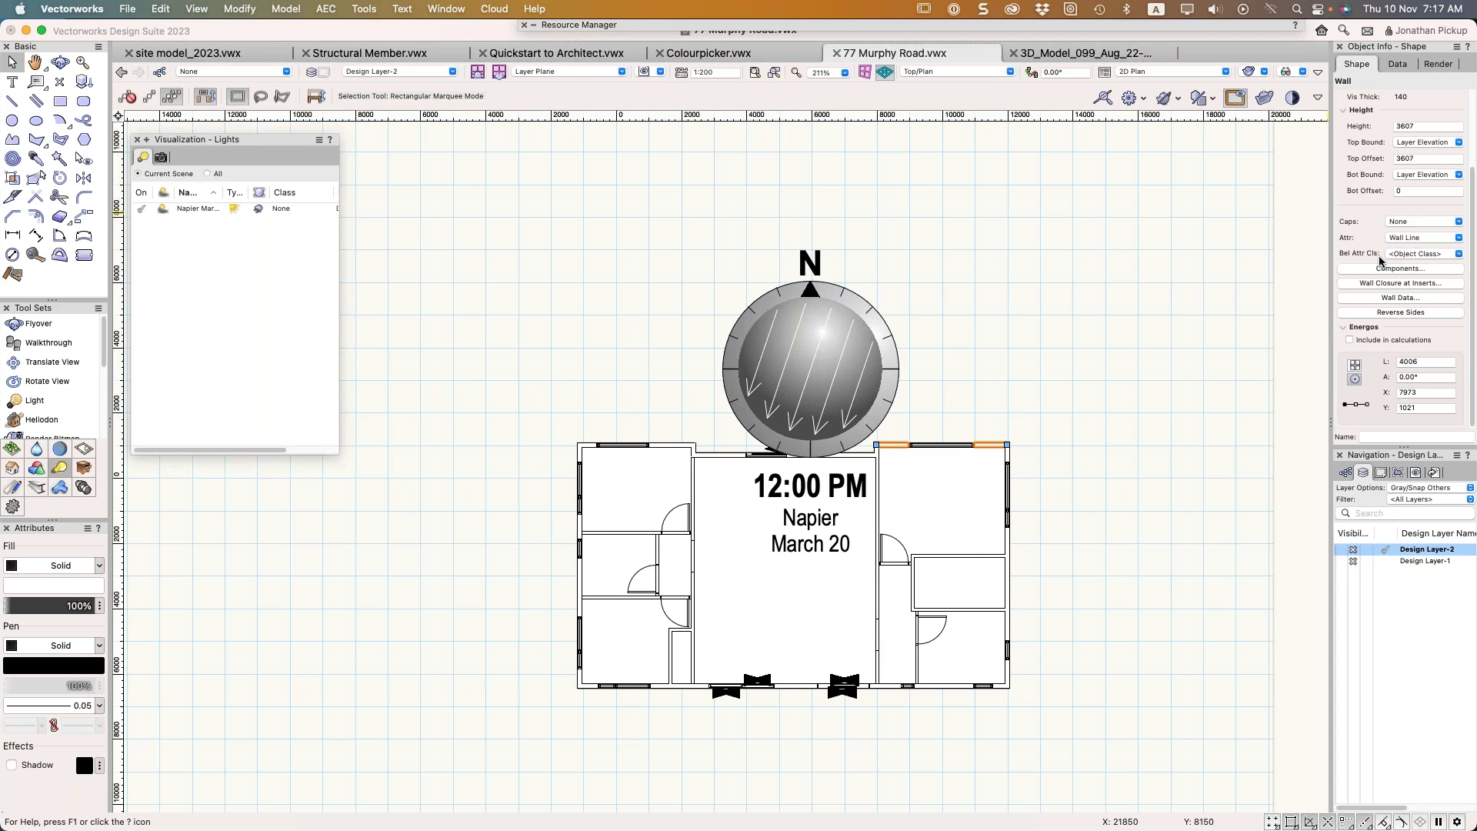
left_click(1368, 297)
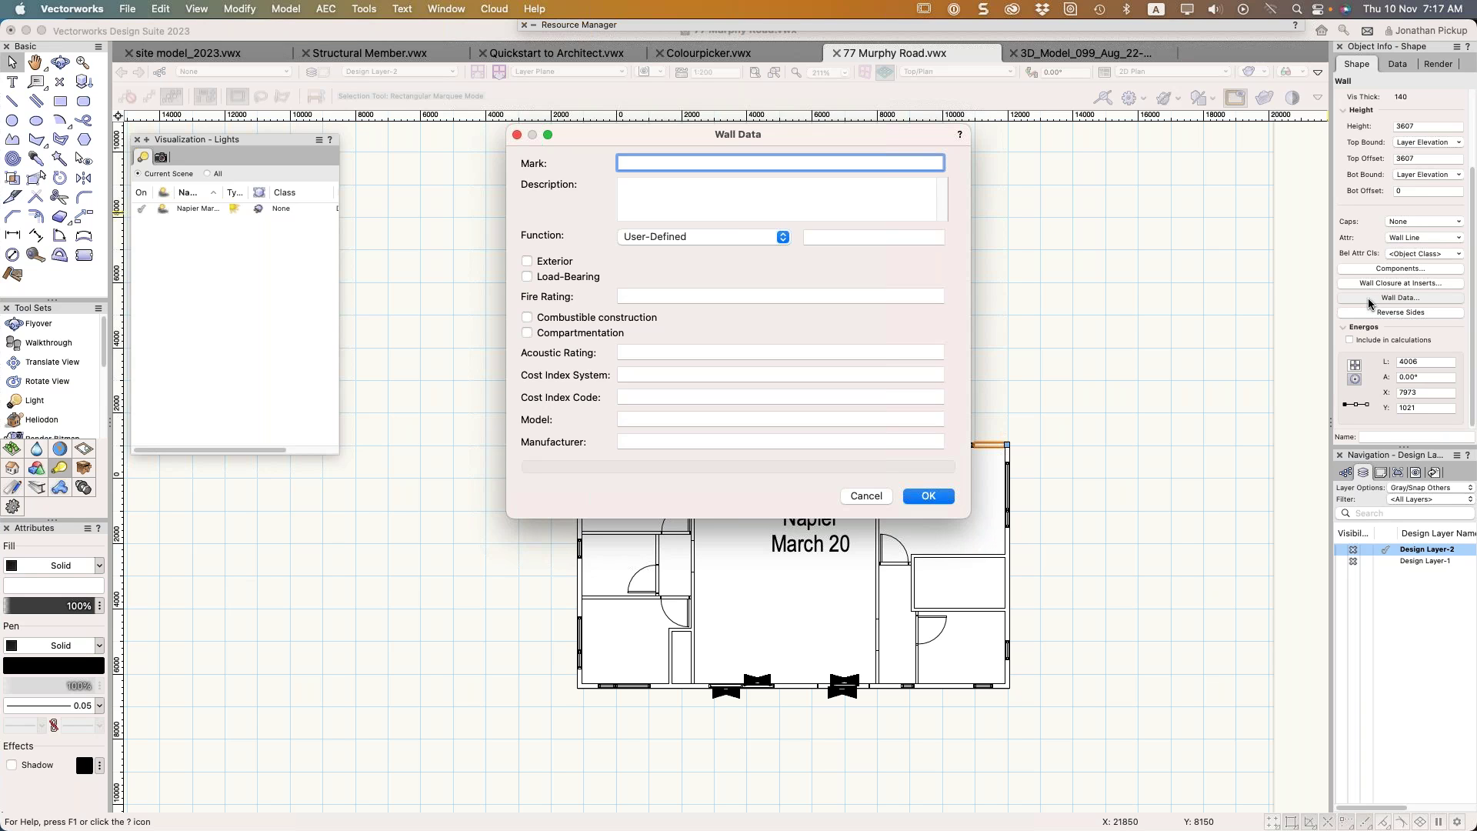
Cancel the Wall Data dialog without changes
key("Escape")
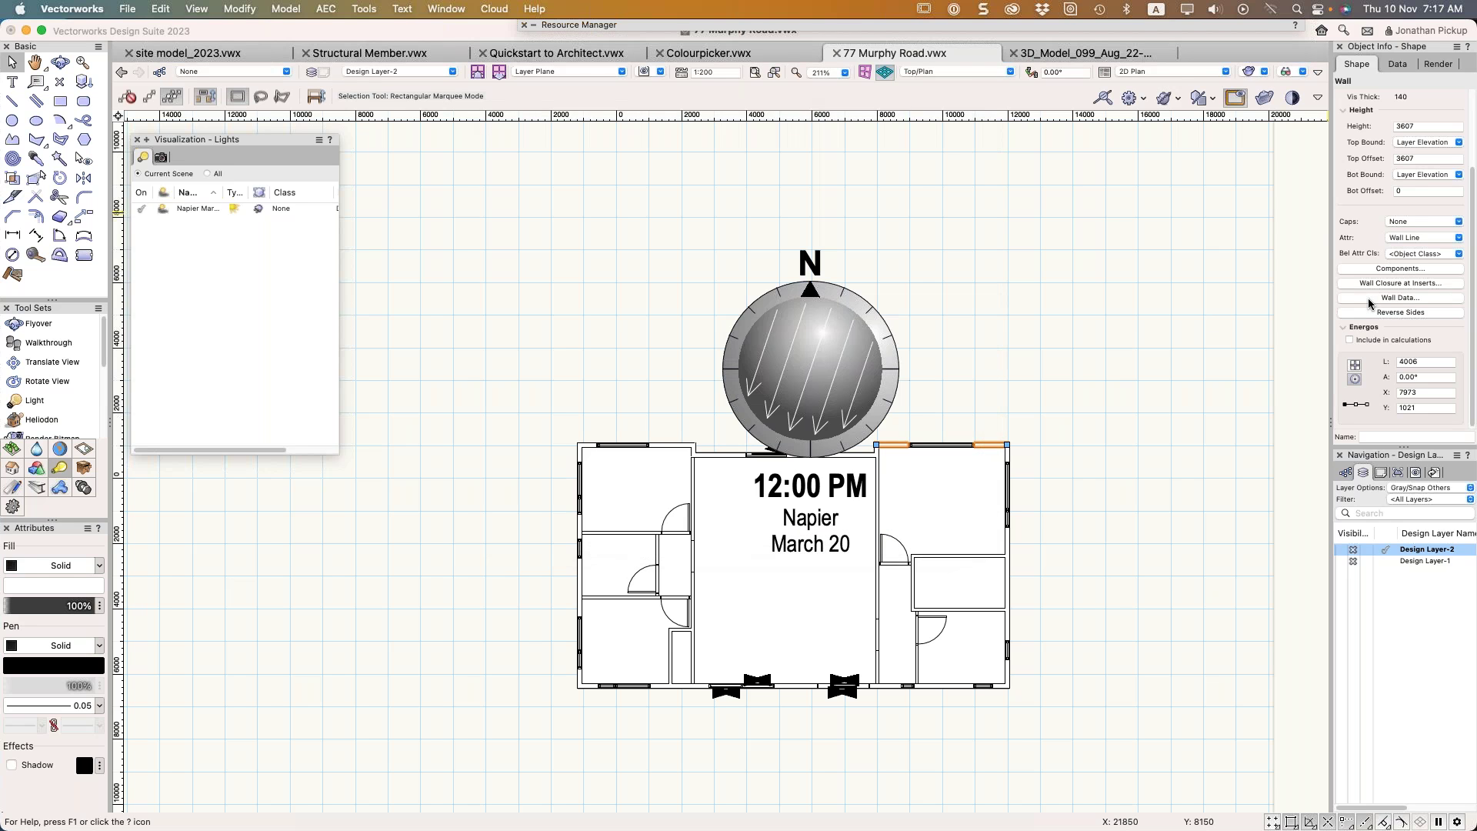
Switch to the Structural Member drawing in Right Isometric view
left_click(385, 55)
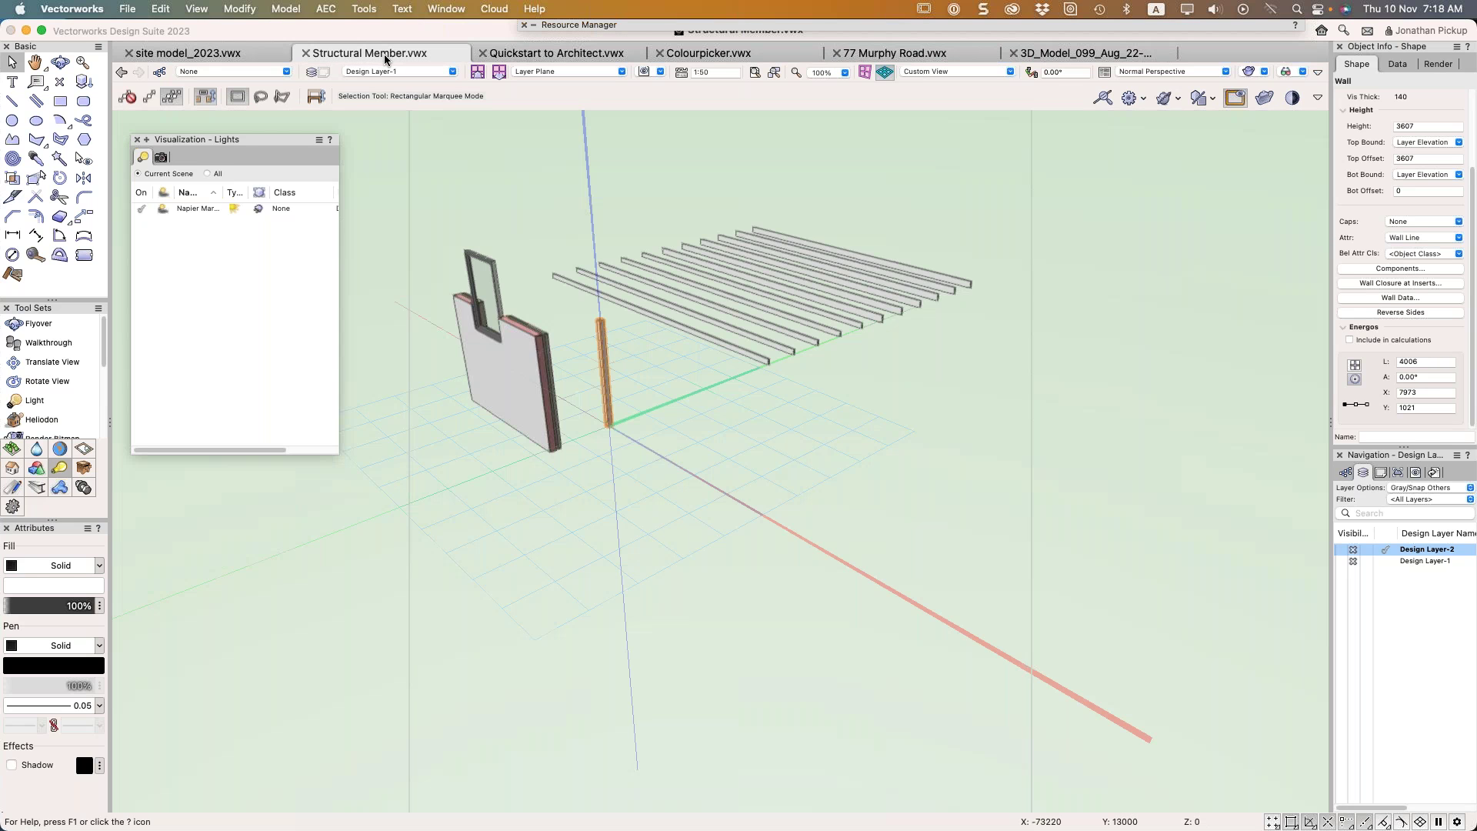
left_click(866, 514)
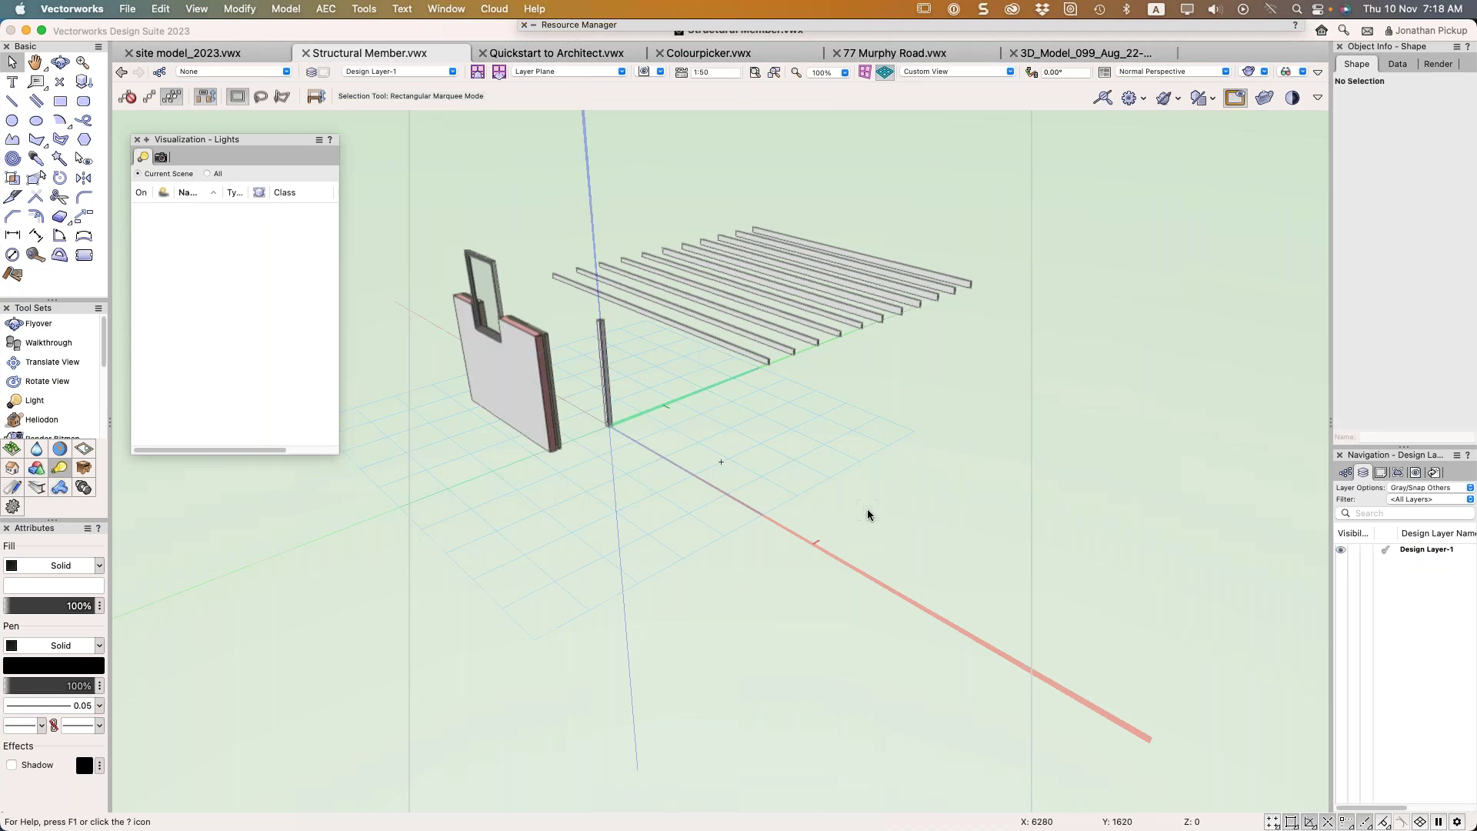
key("F5")
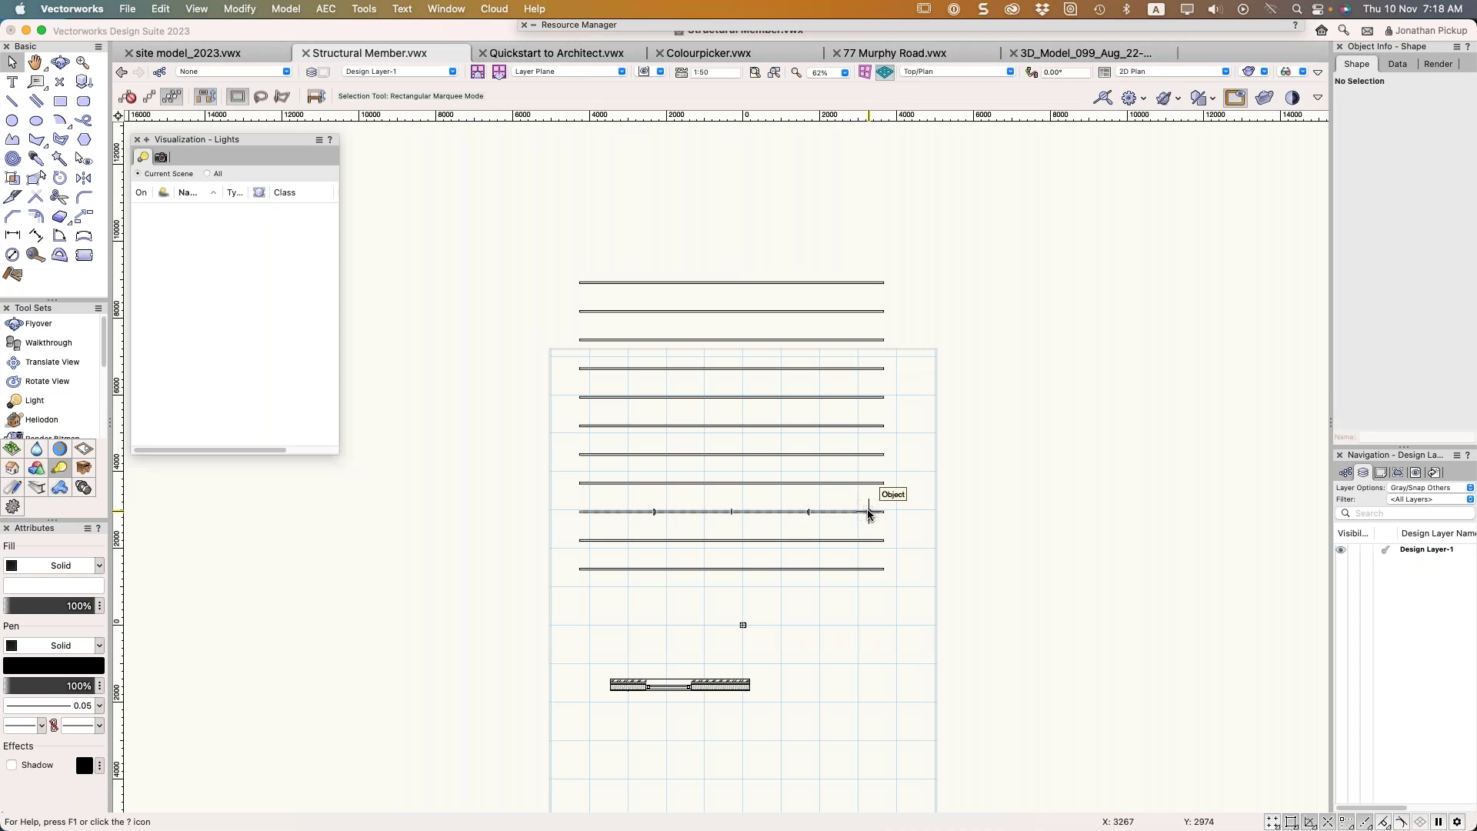
key("3")
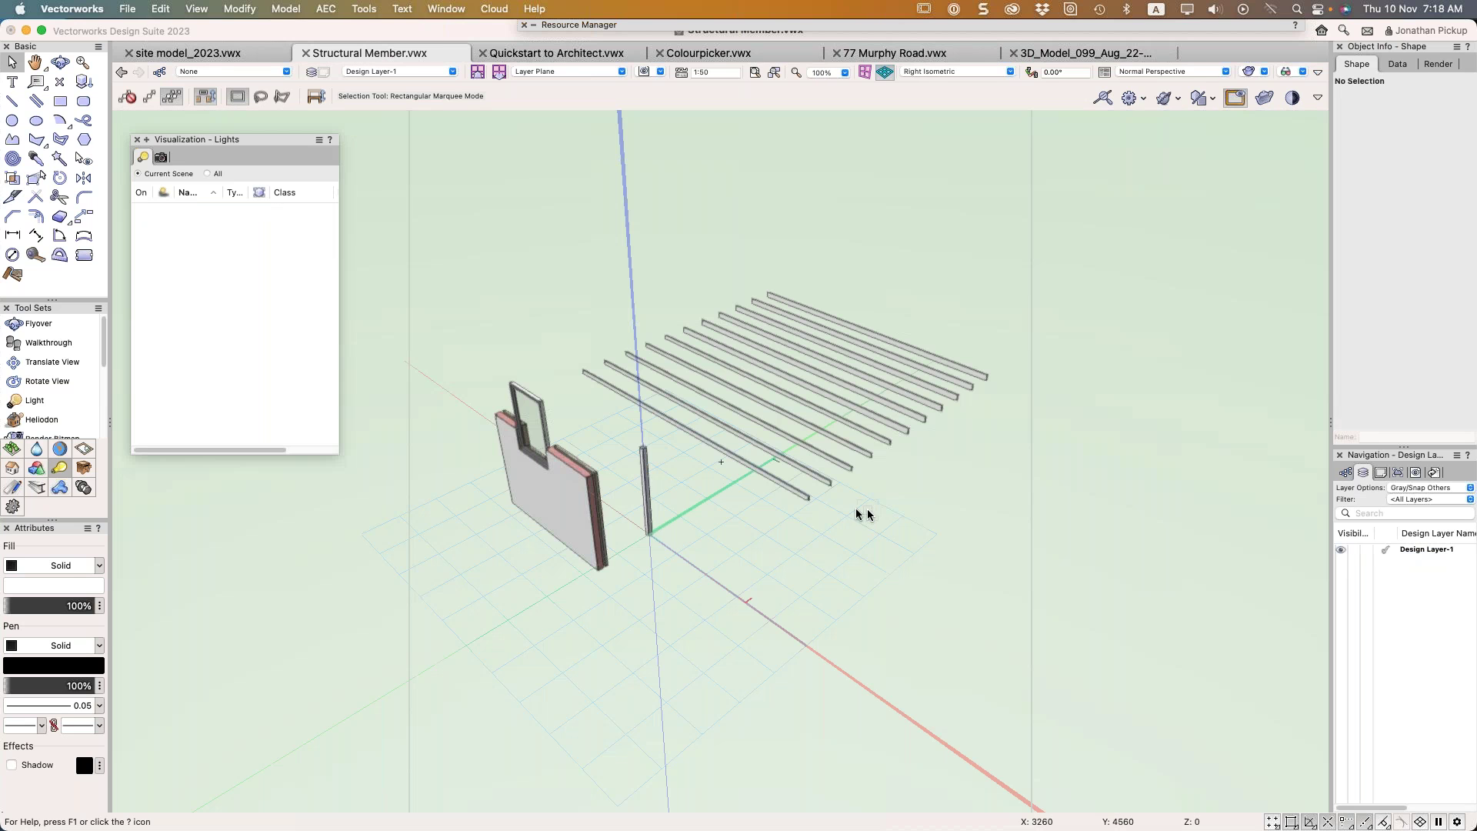
Reshape the front beam, lifting its far end up, then dropping it back to Z 0
double_click(796, 498)
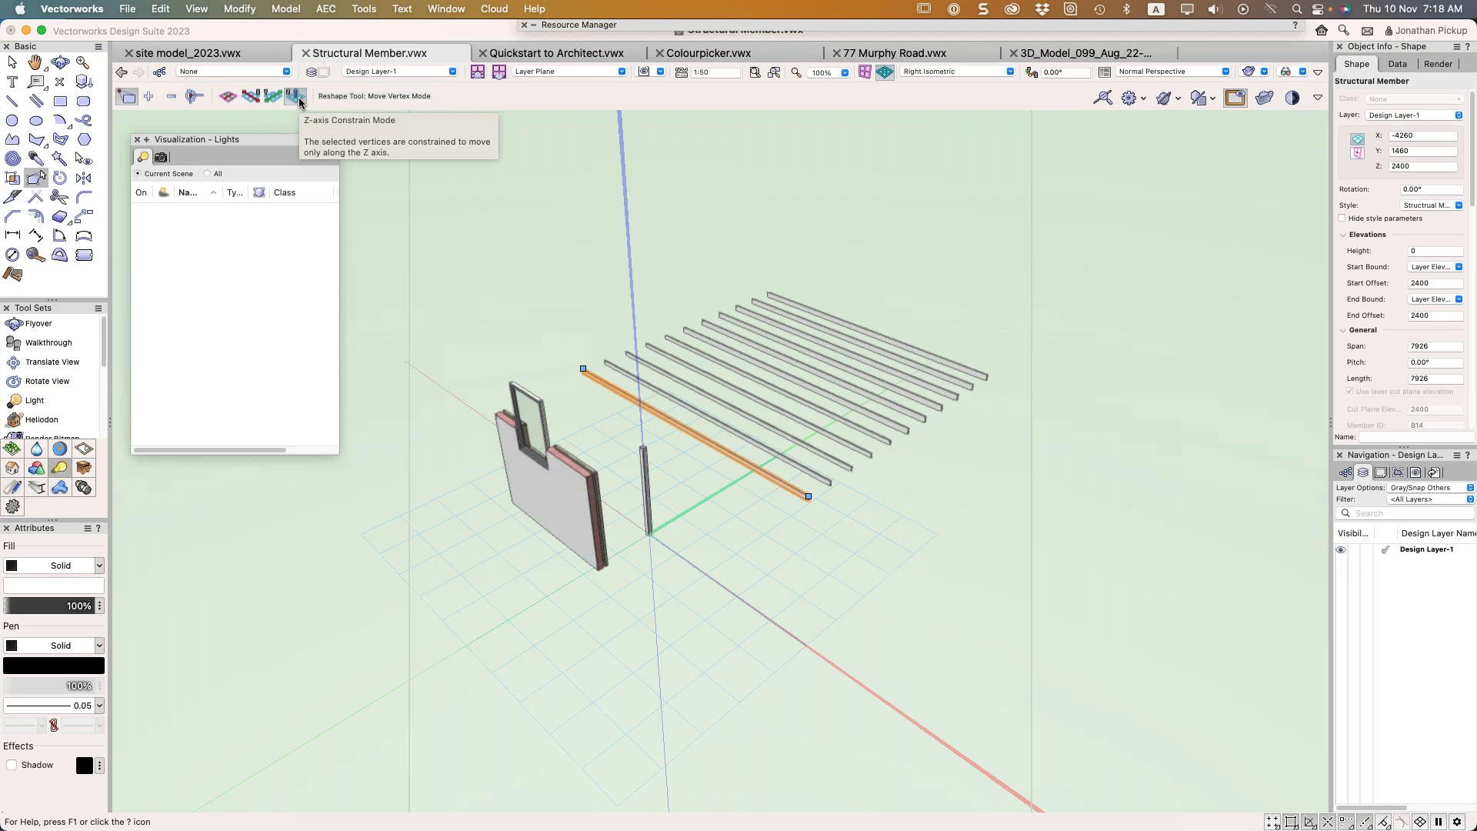
left_click_drag(808, 496, 802, 228)
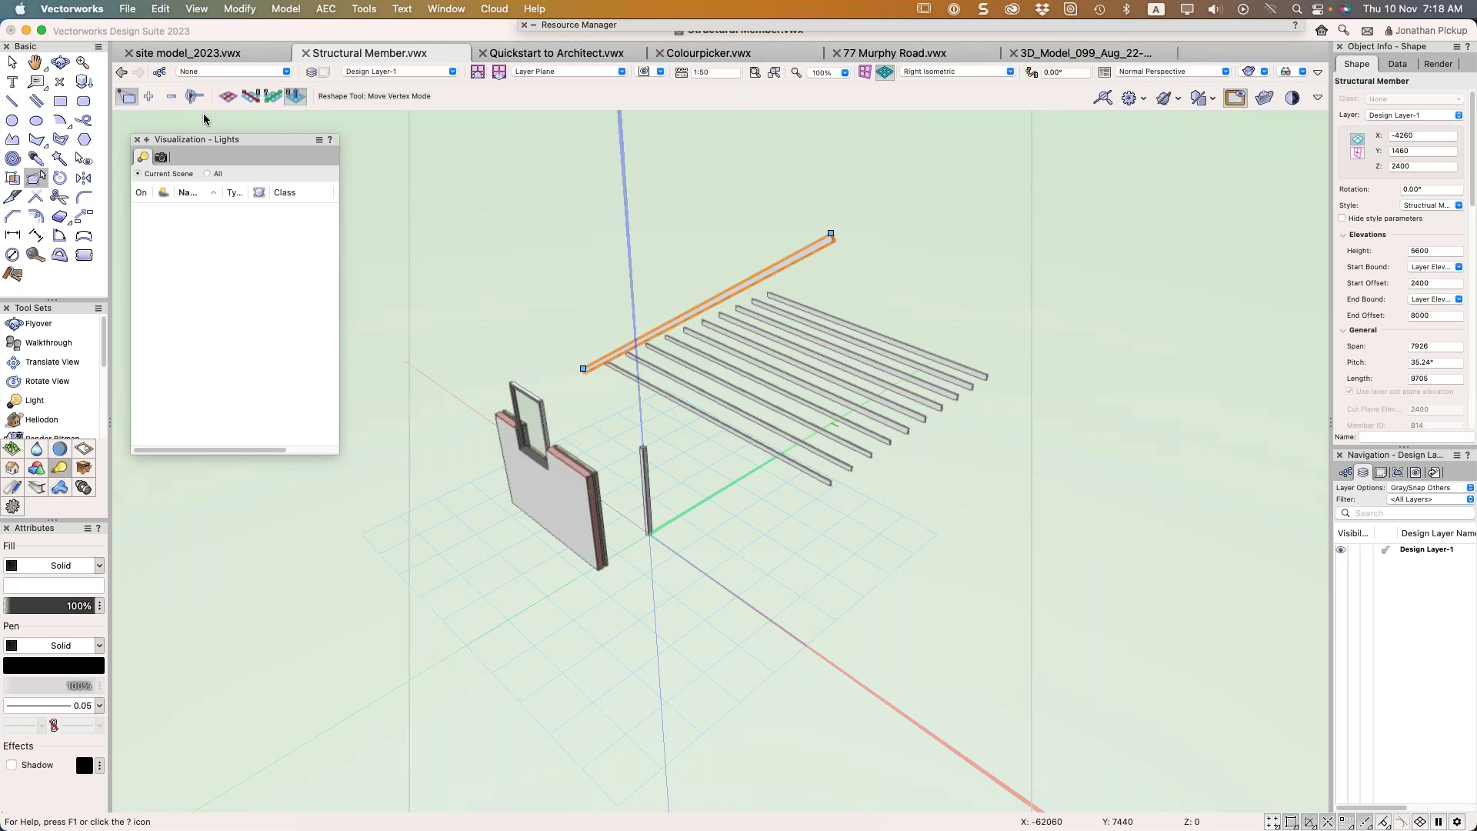
key("u")
left_click_drag(828, 232, 1000, 168)
key("Escape")
left_click(791, 240)
left_click(831, 237)
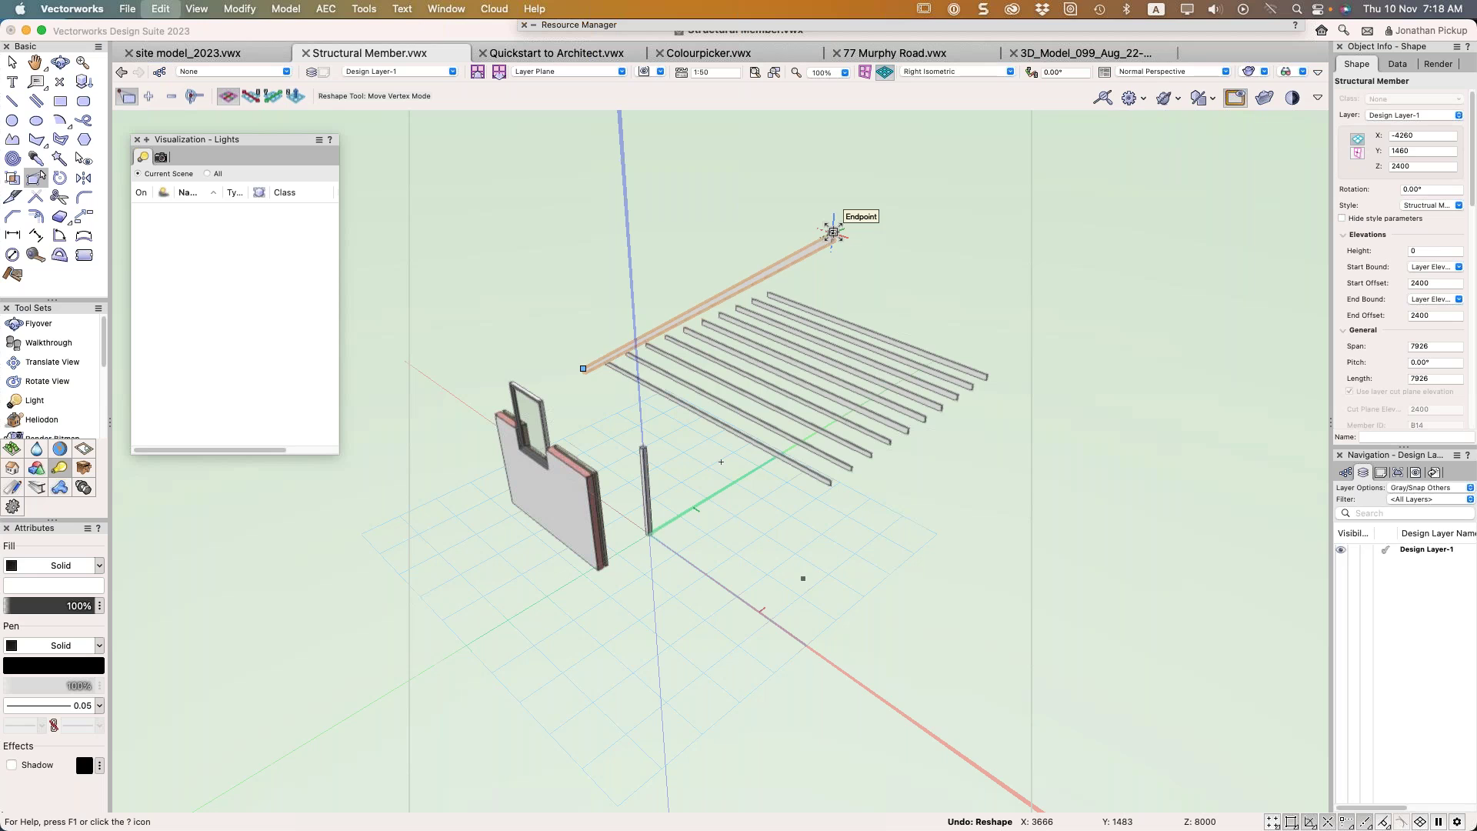
left_click(832, 232)
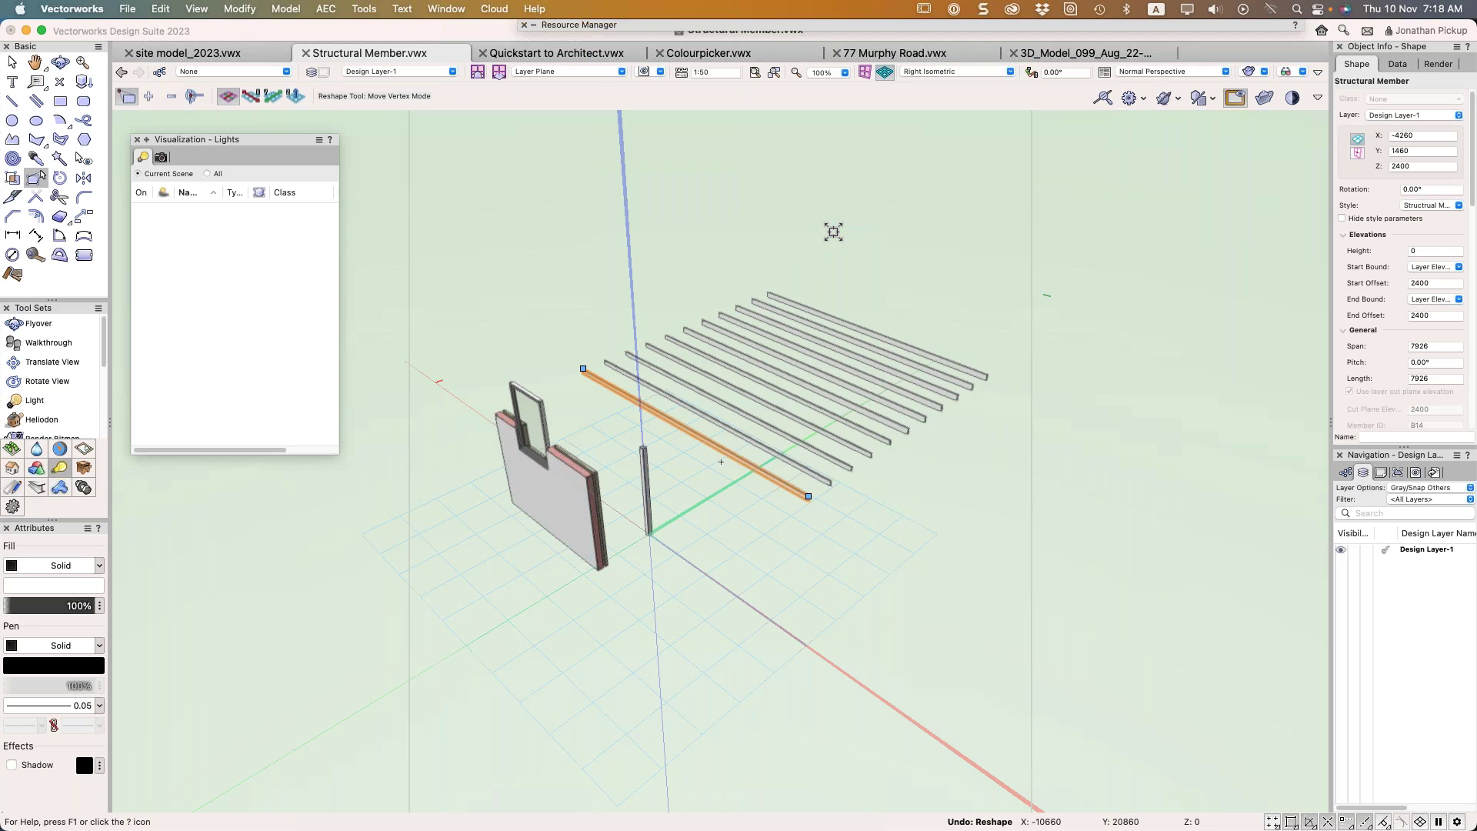
Pan, zoom and orbit in for a closer look at the beams
middle_click_drag(749, 467, 810, 444)
scroll(810, 443, "up", 2)
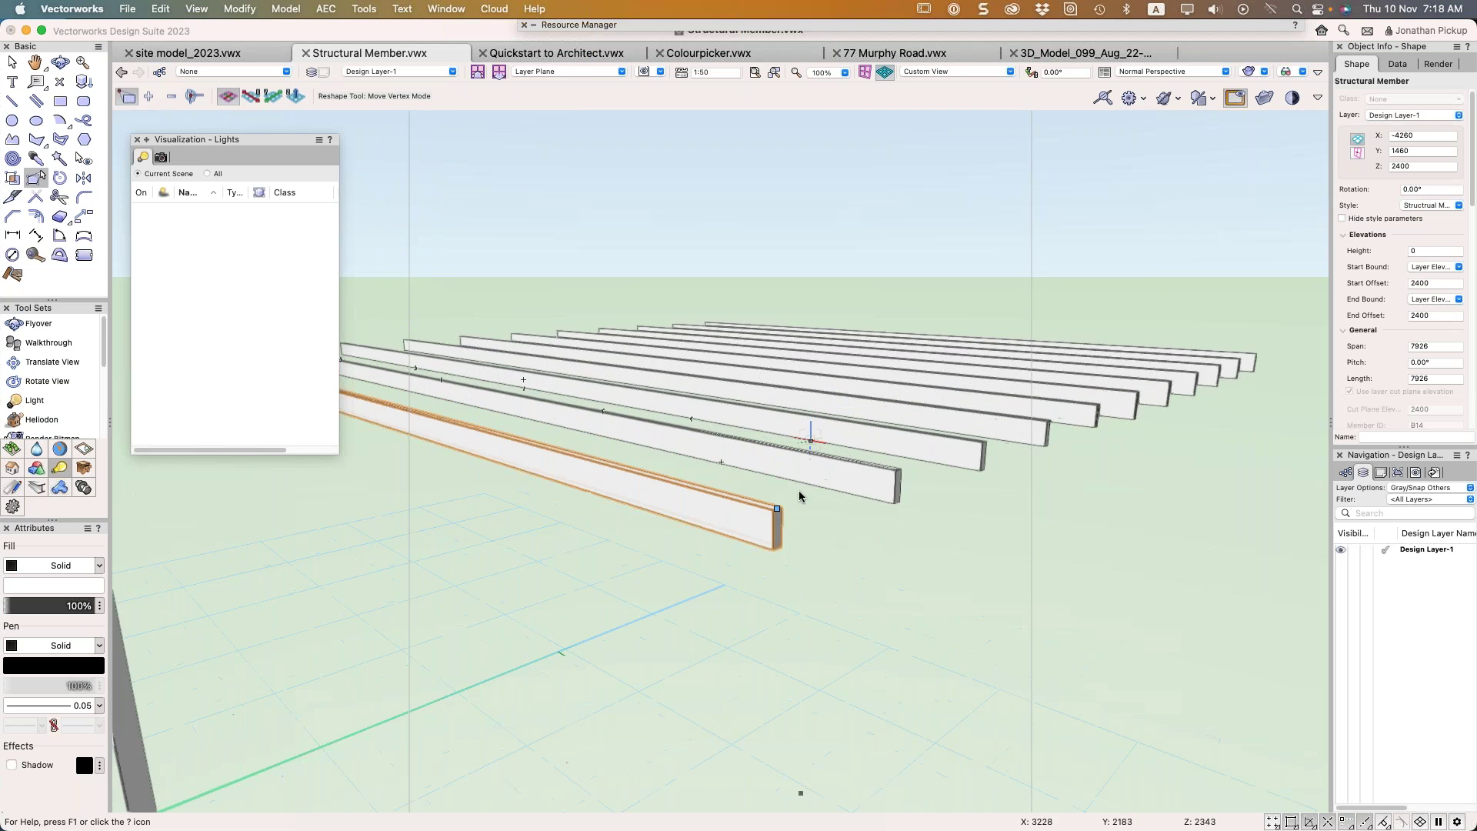
scroll(798, 495, "up", 2)
mouse_move(791, 497)
middle_mouse_down("shift")
mouse_move(768, 445)
mouse_move(777, 492)
middle_mouse_up("shift")
key("shift+r")
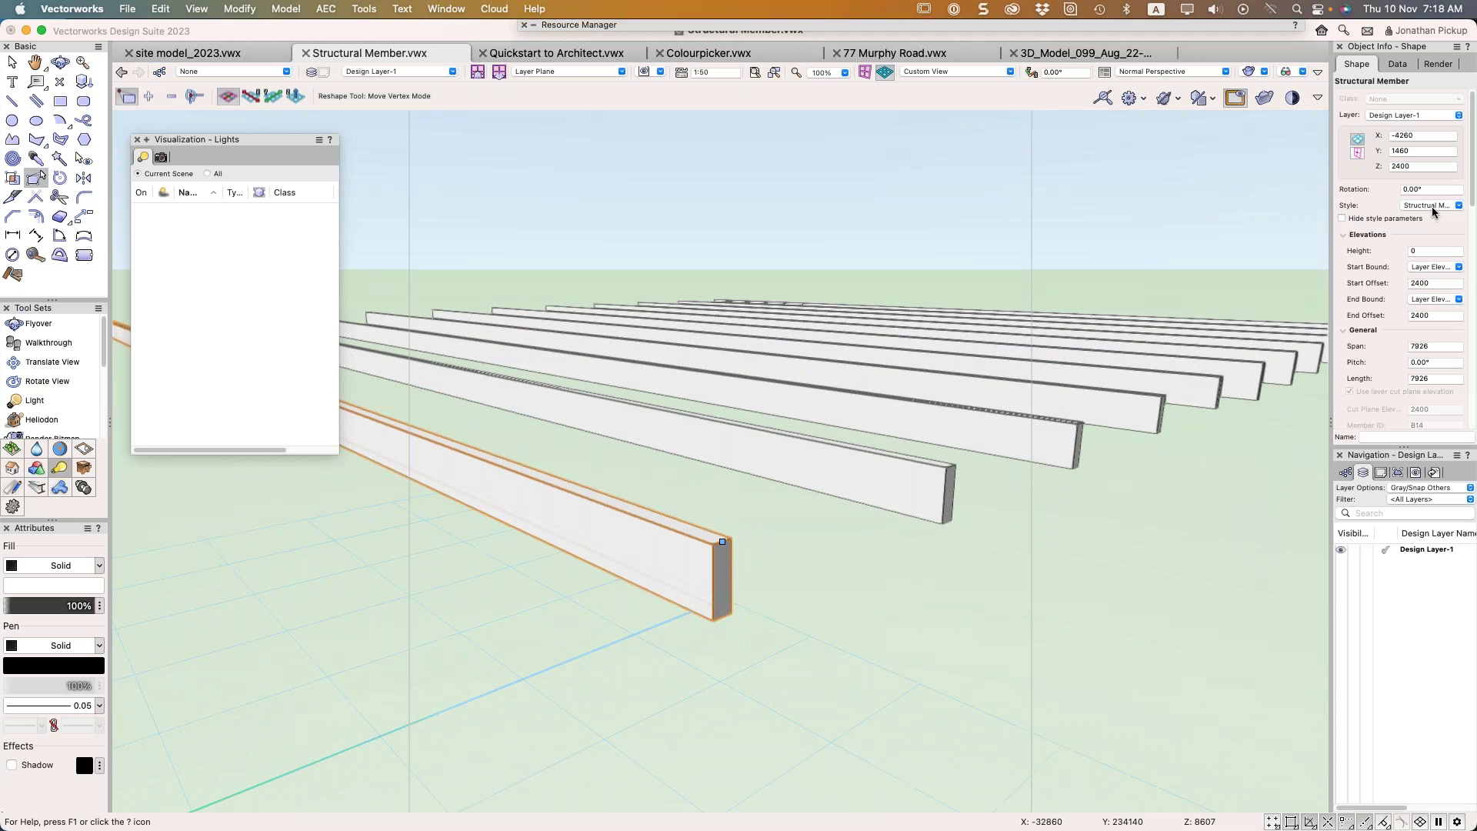
Replace the front beam's style with Structural Member 190x45
left_click(1431, 206)
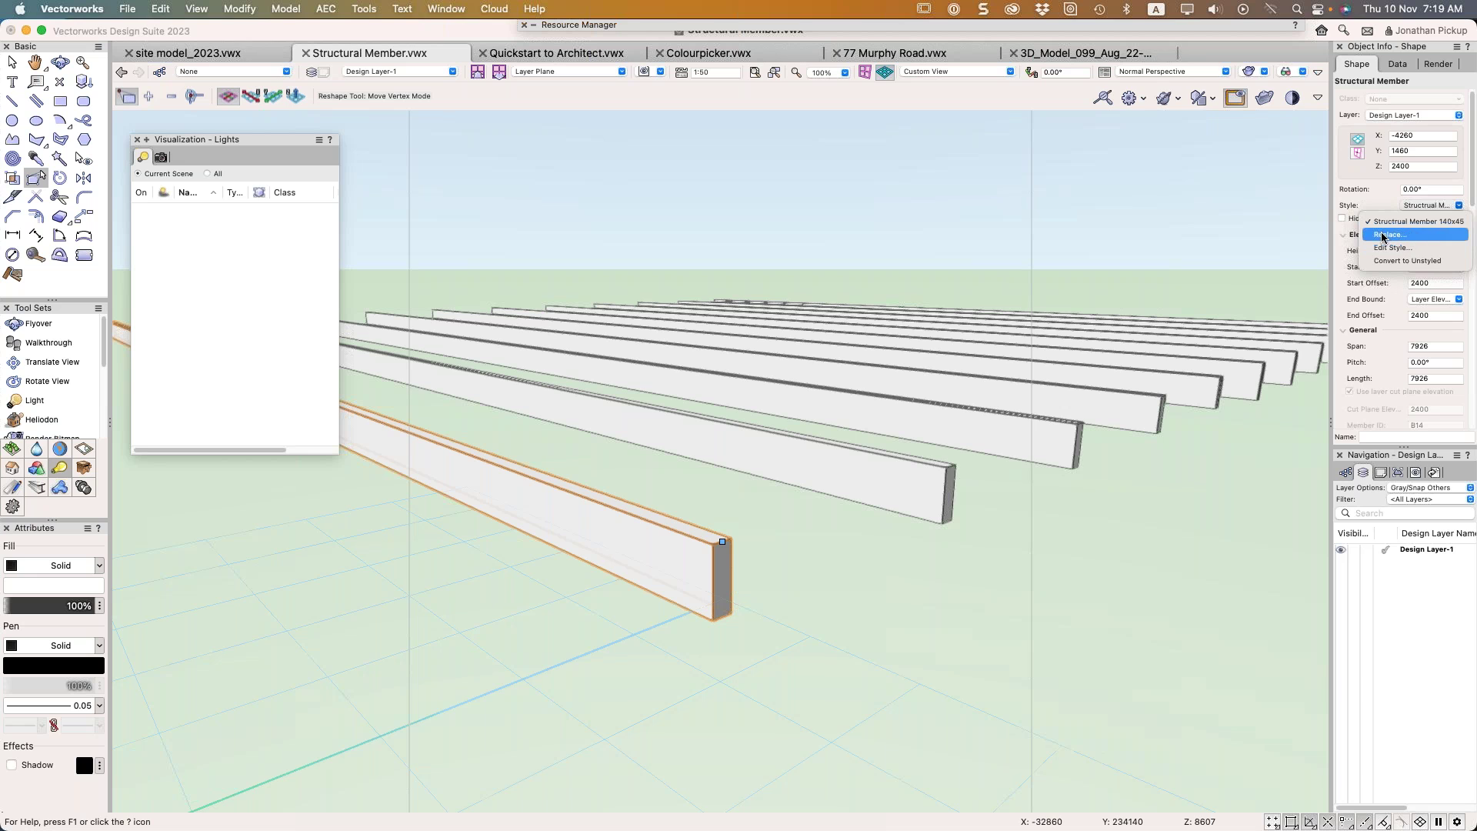
left_click(1389, 235)
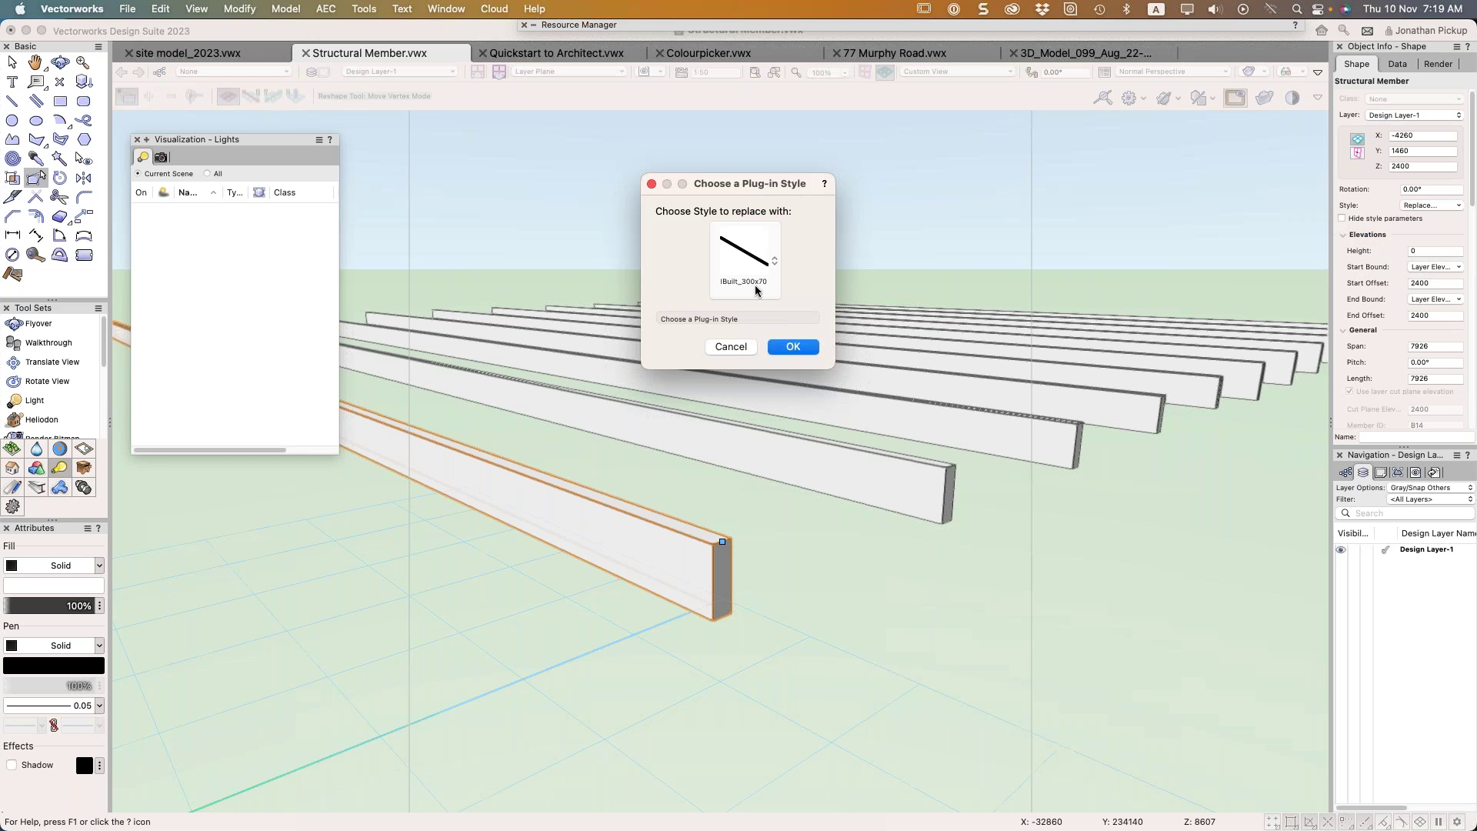
left_click(755, 260)
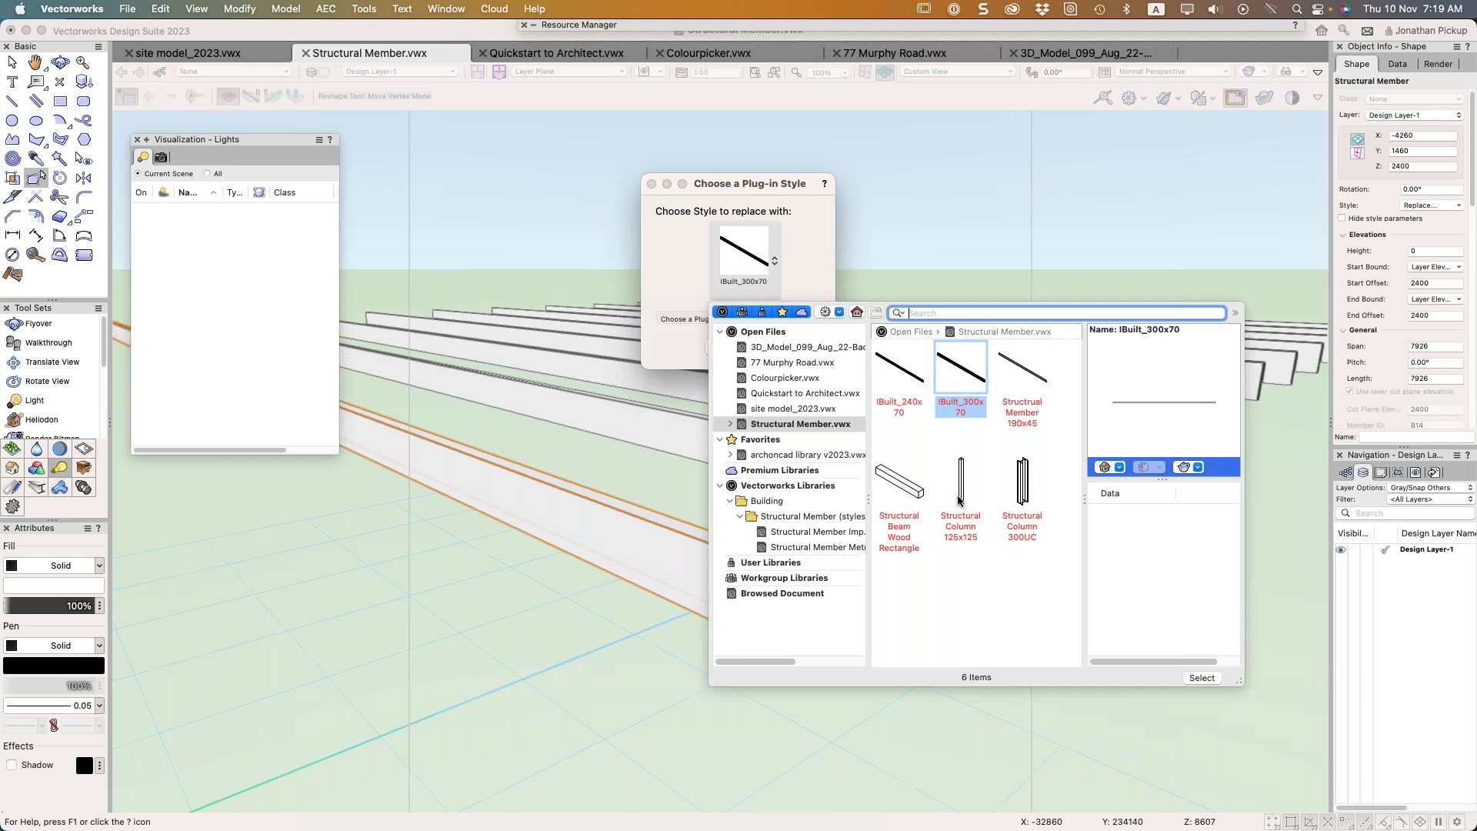
left_click(1046, 385)
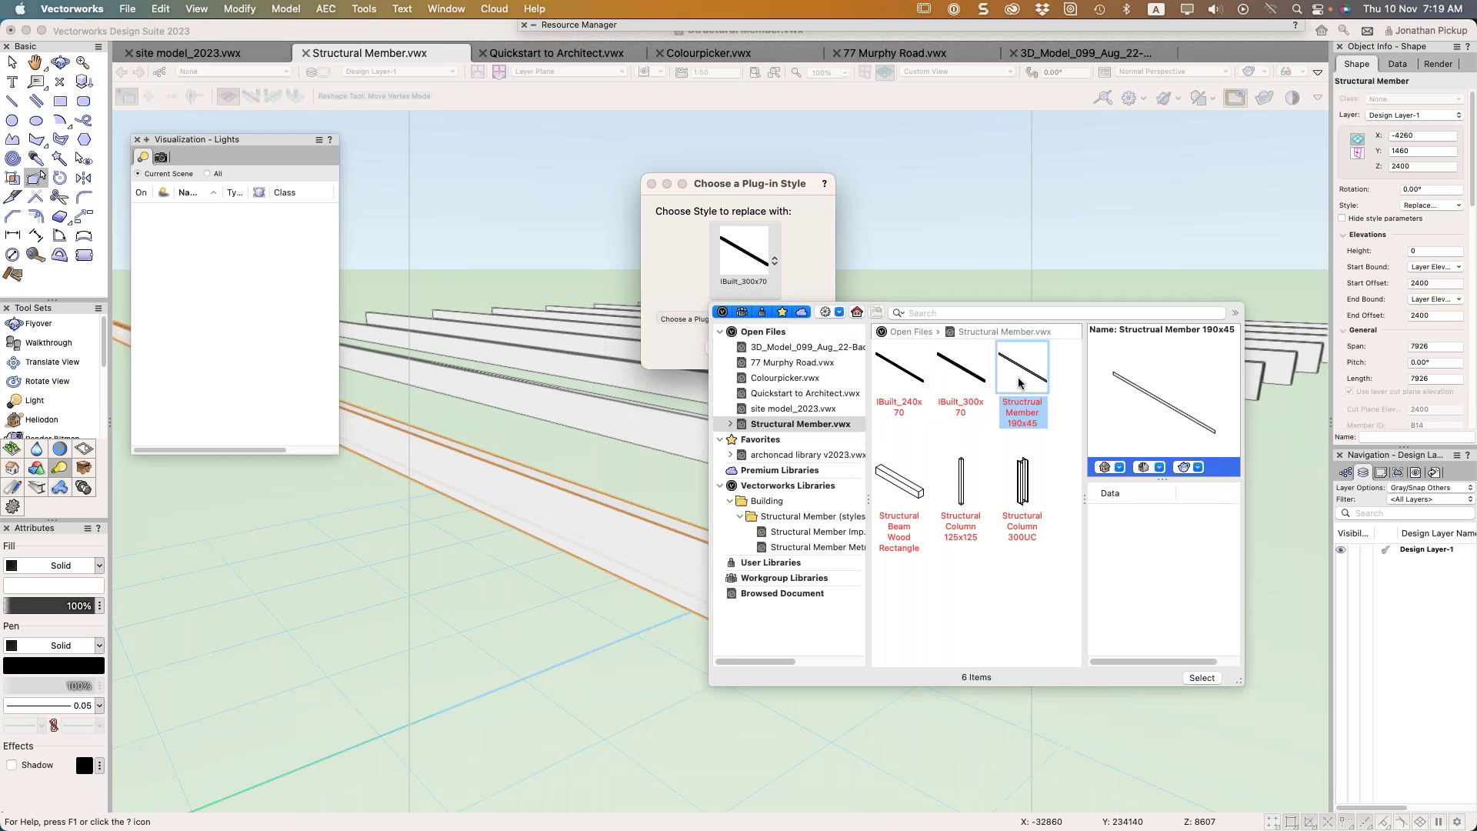
left_click(1197, 678)
left_click(792, 348)
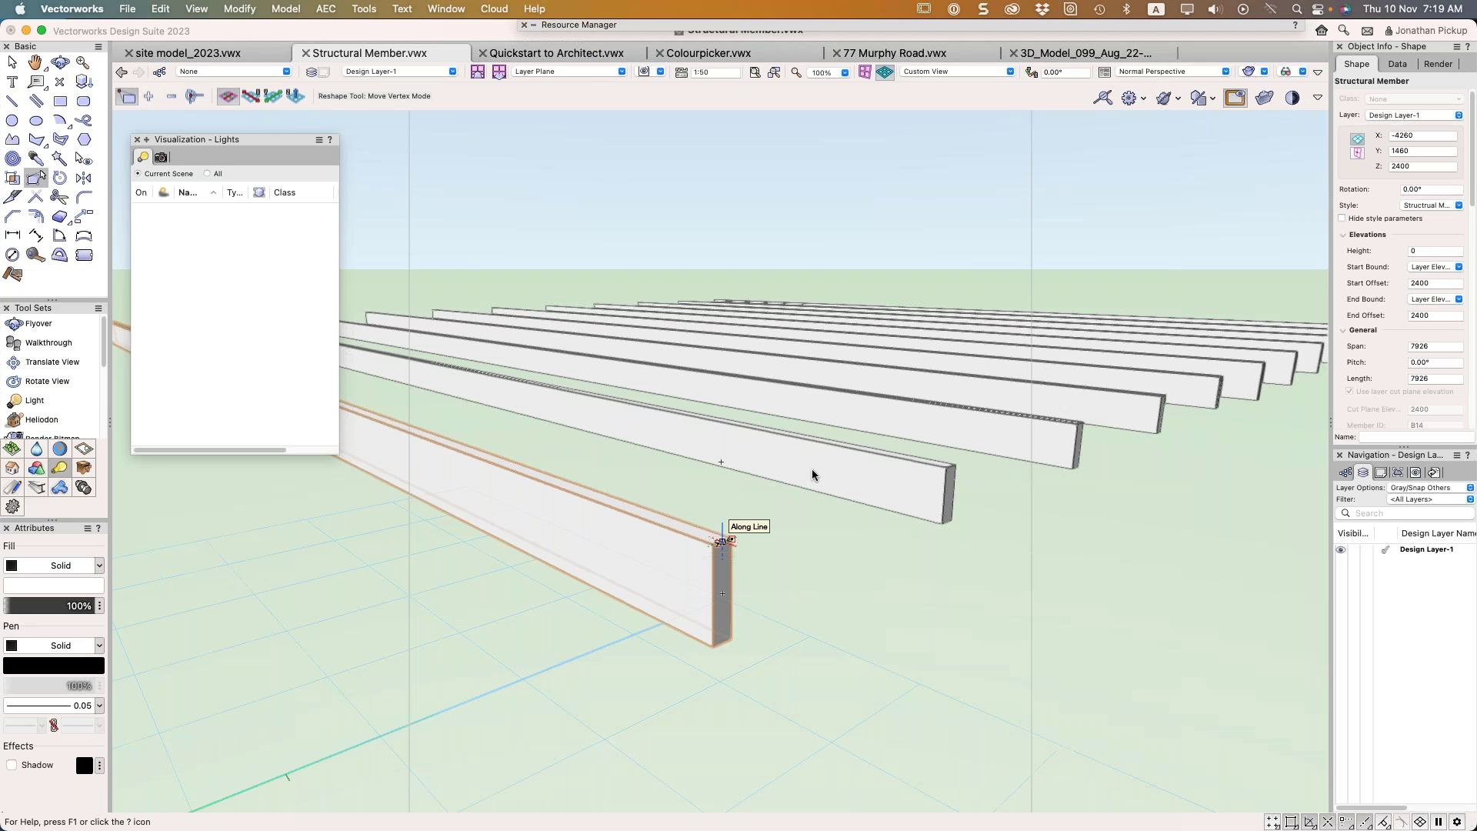
Replace the front beam's style with IBuilt_300x70 from the resource selector
left_click(1450, 206)
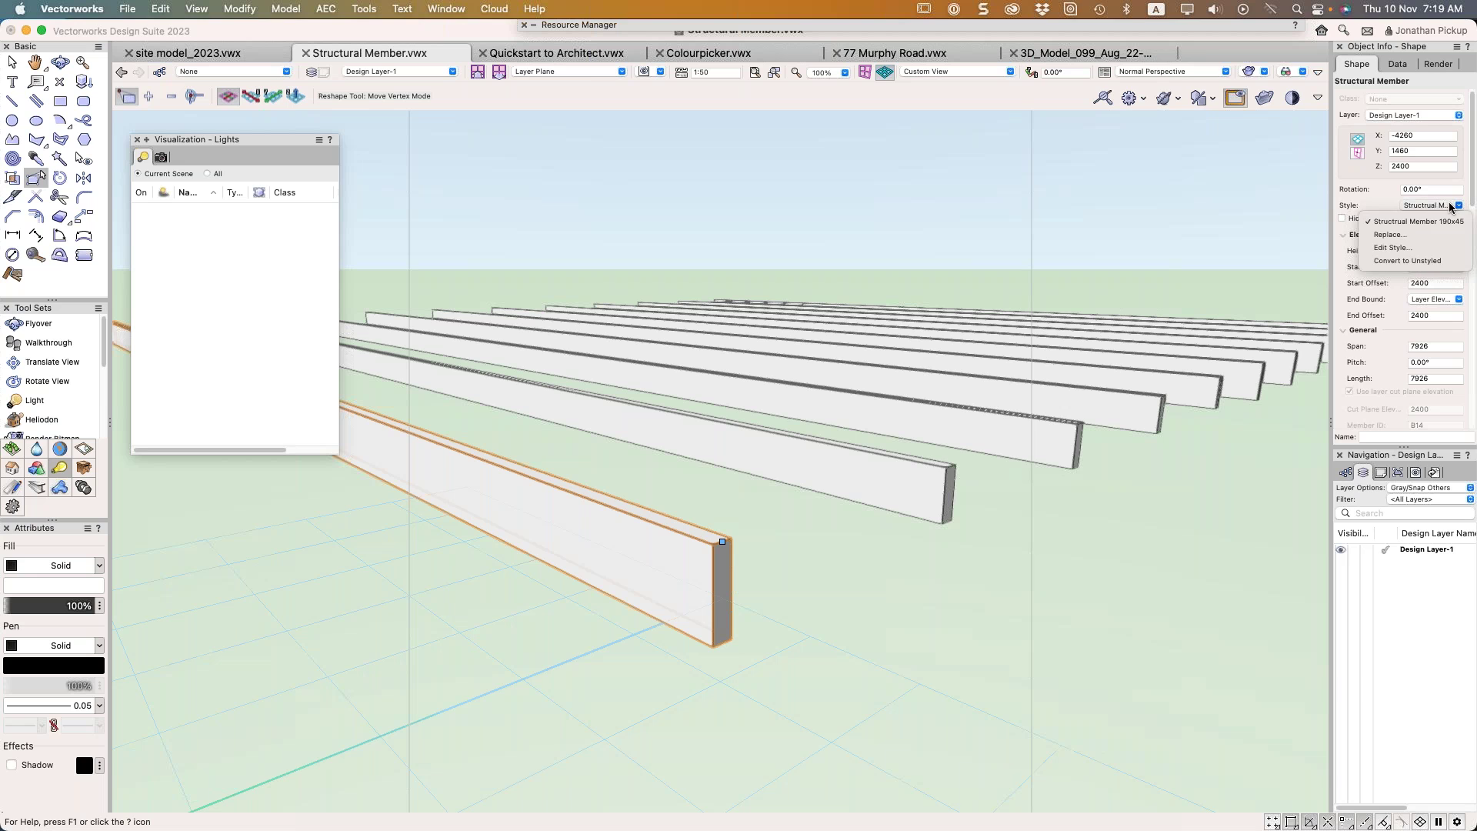
left_click(1402, 236)
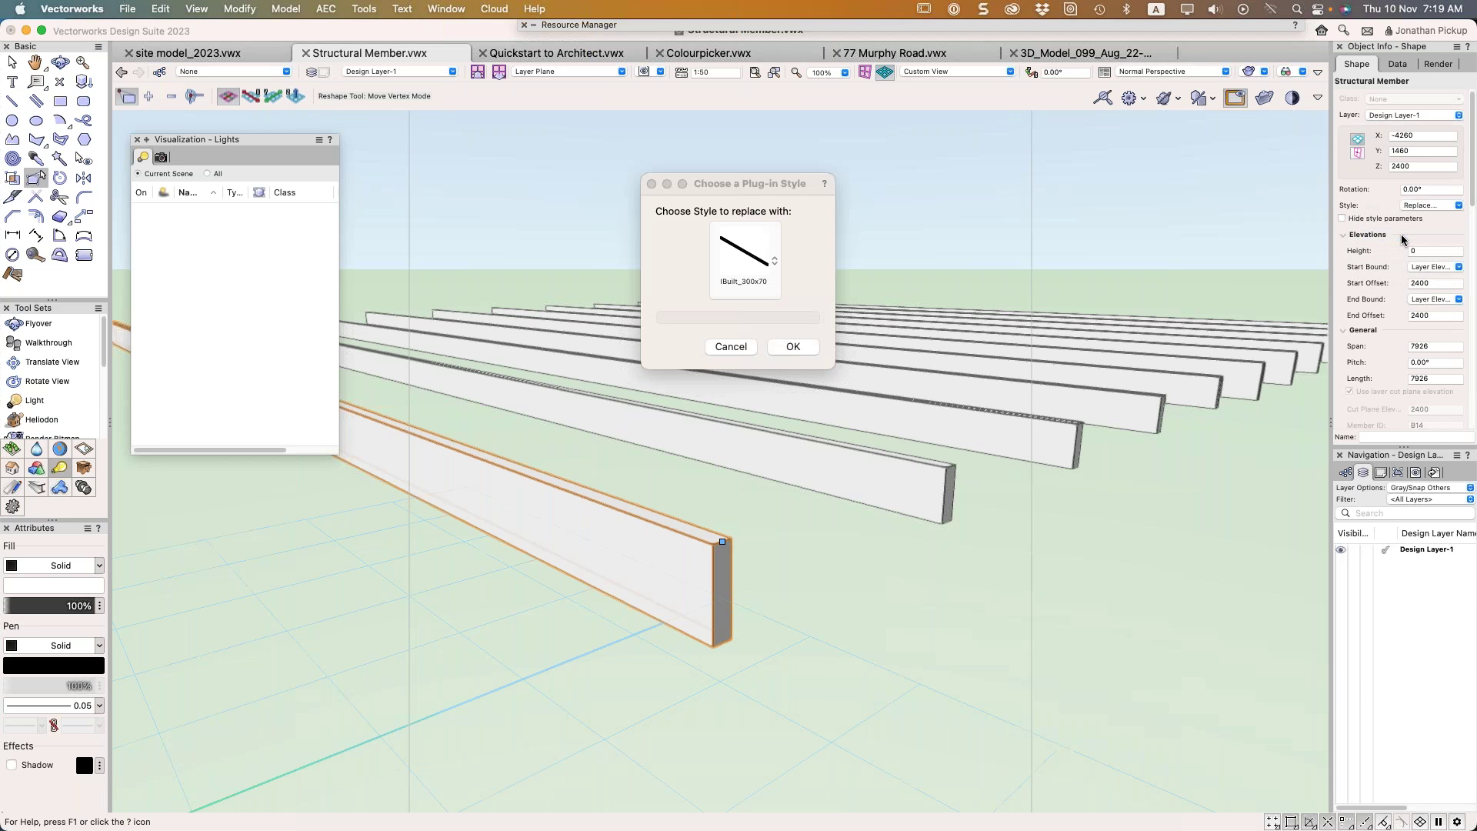
left_click(770, 267)
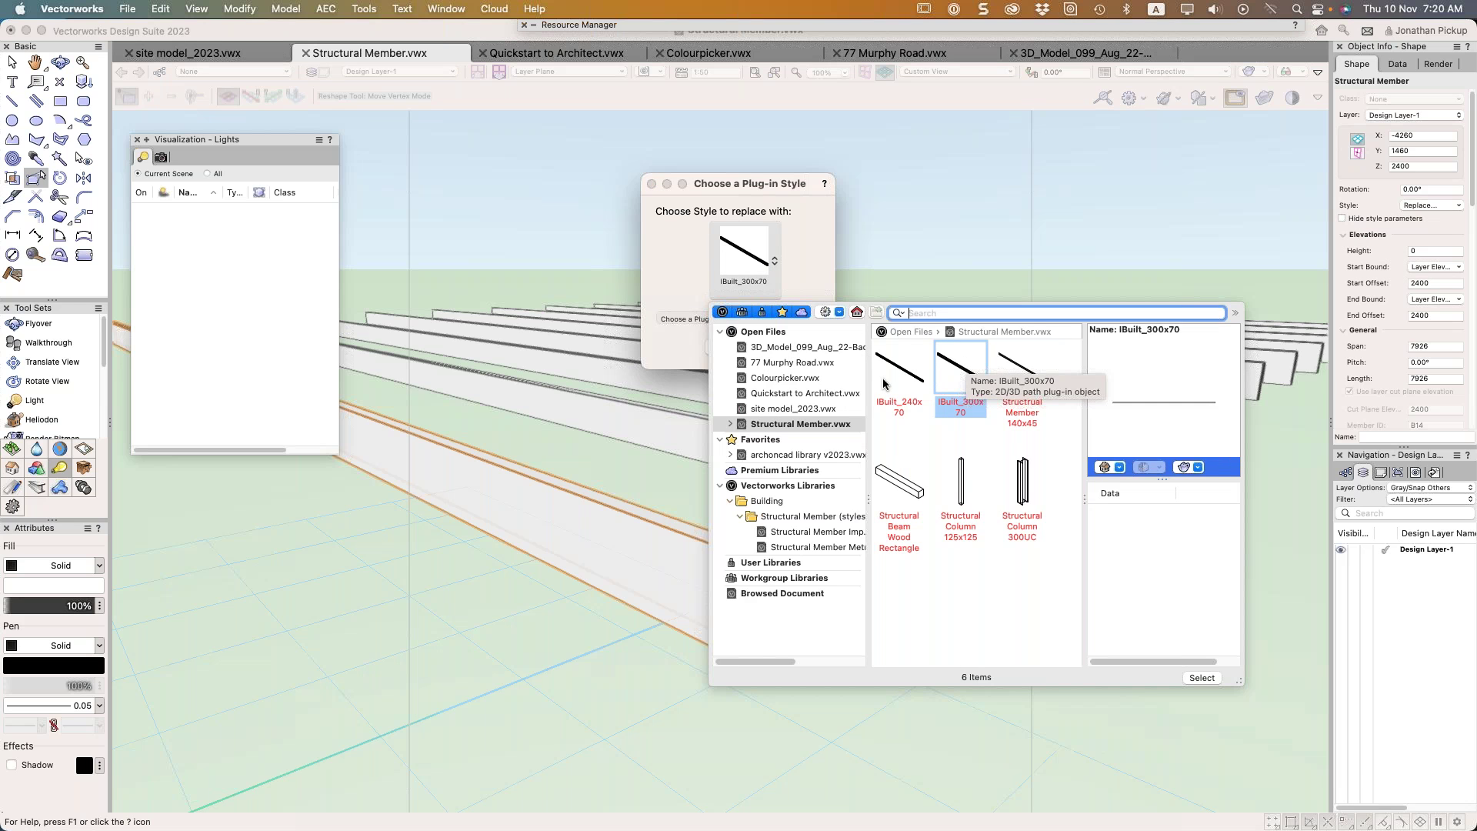
double_click(968, 369)
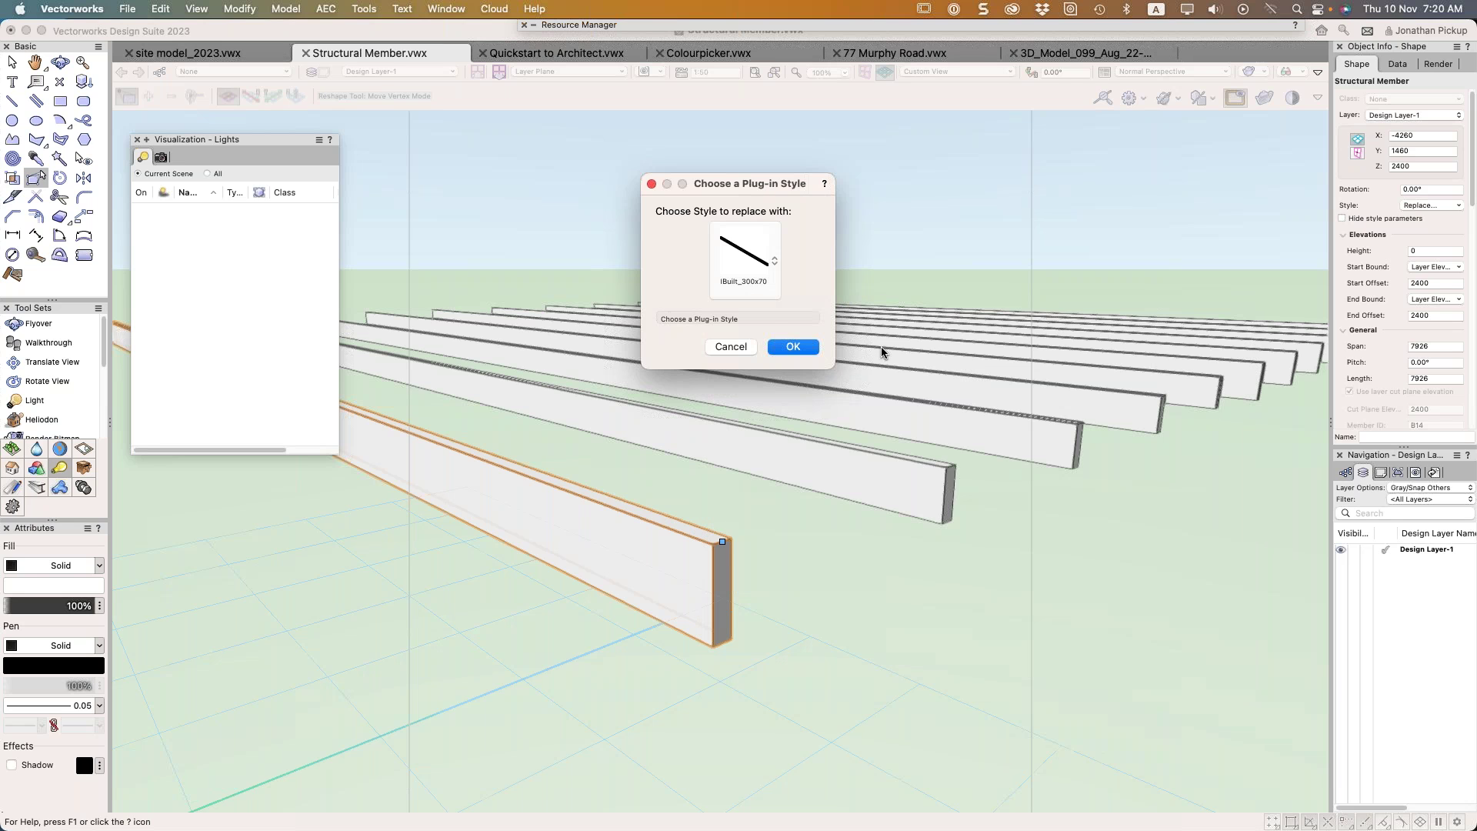
left_click(797, 347)
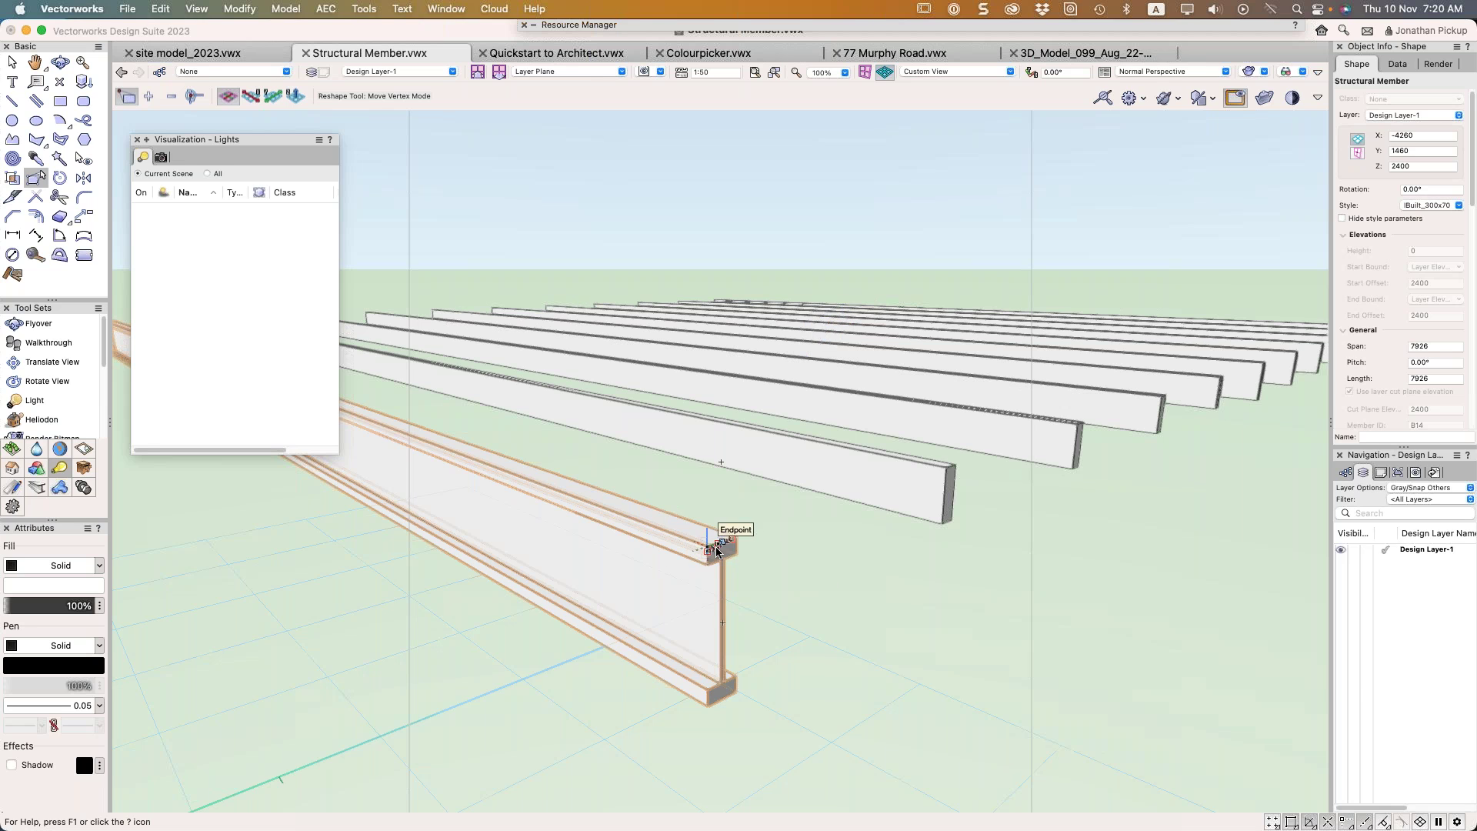
Snap the I-beam's end vertex onto its endpoint
left_click_drag(719, 544, 744, 540)
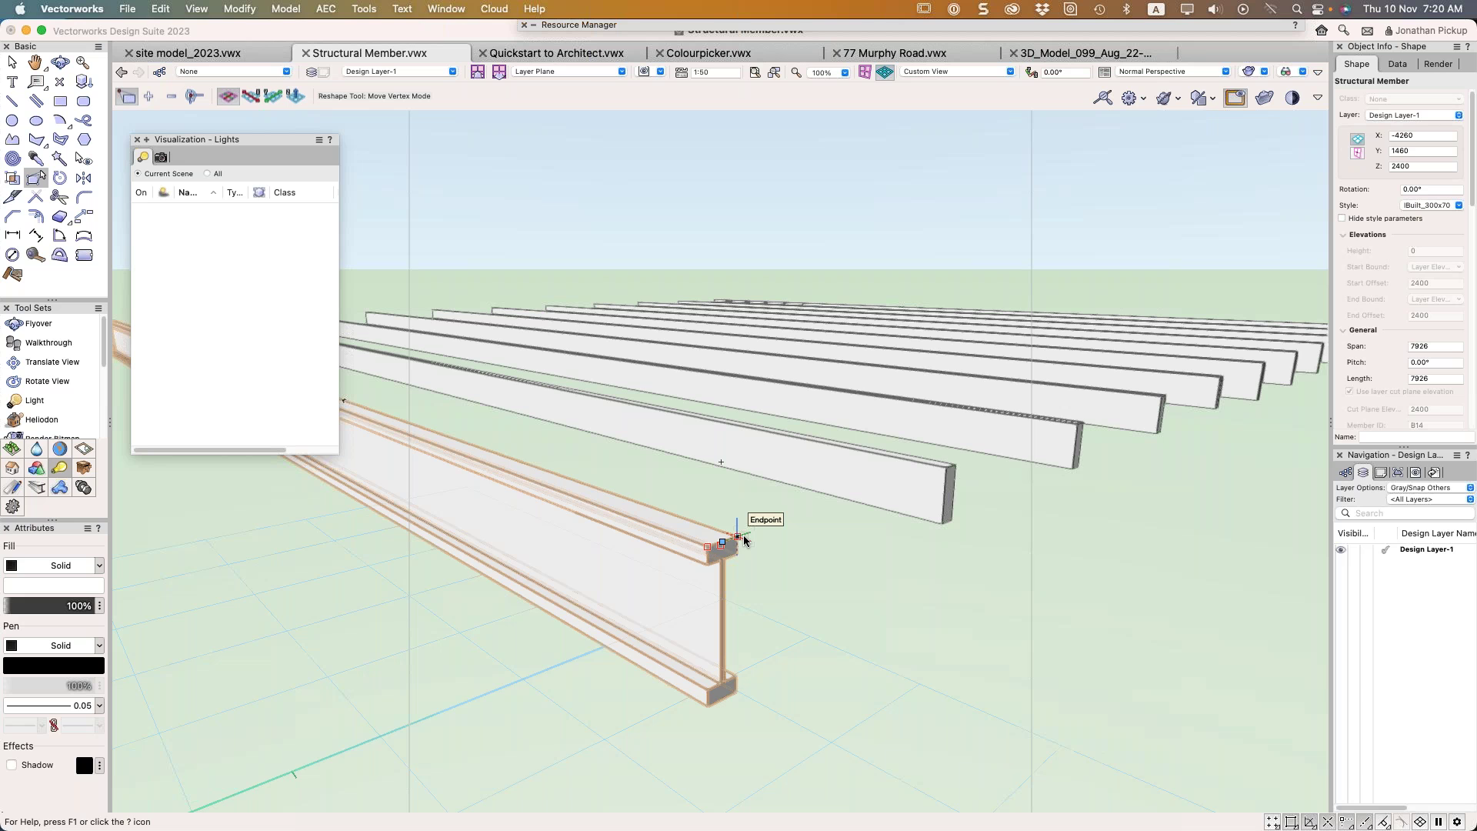
left_click_drag(744, 540, 744, 540)
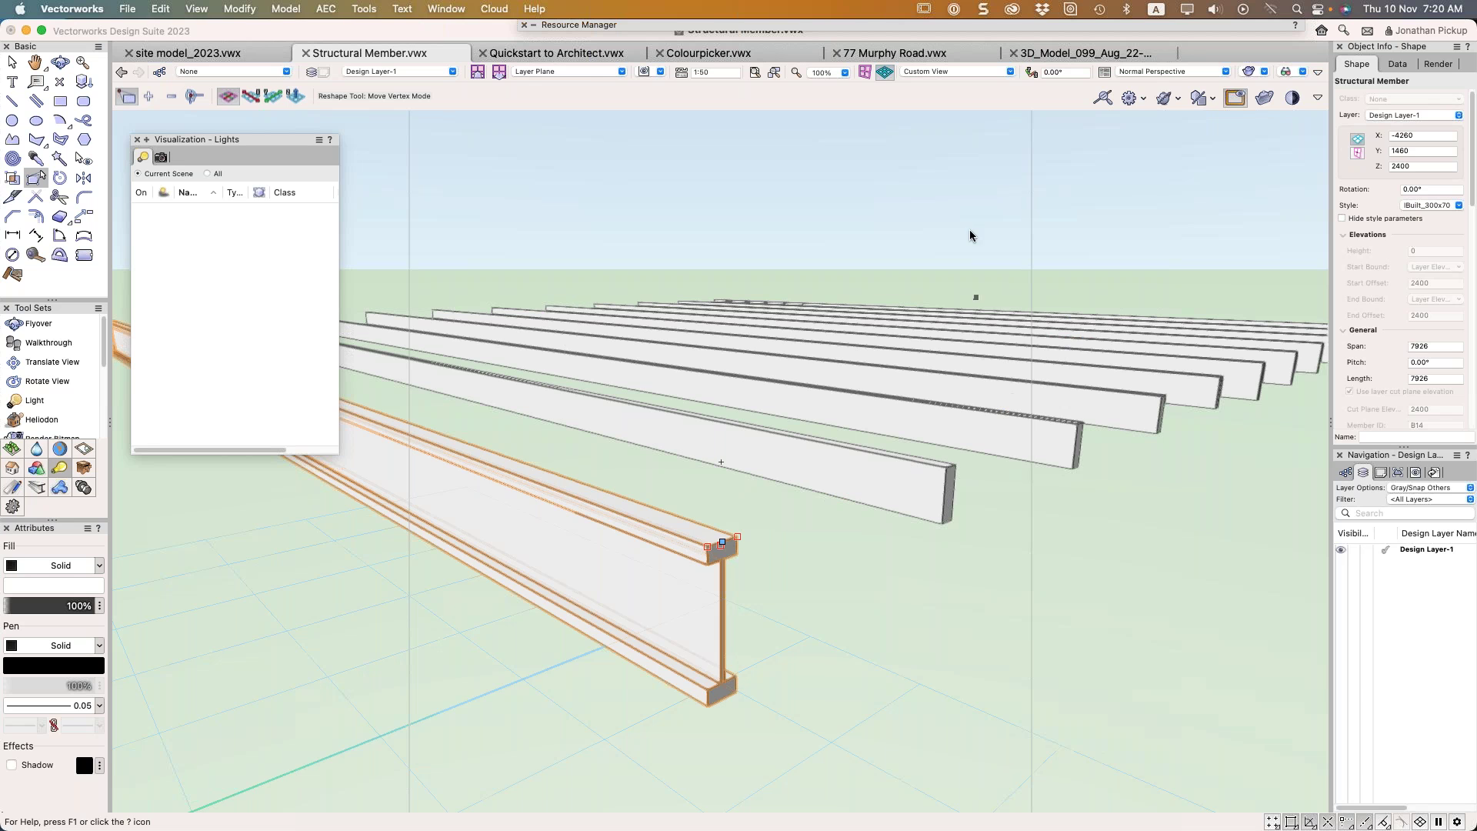
scroll(969, 231, "down", 1)
Select all matching beams with Select Similar, apply IBuilt_300x70 to them, and orbit to inspect
left_click(59, 158)
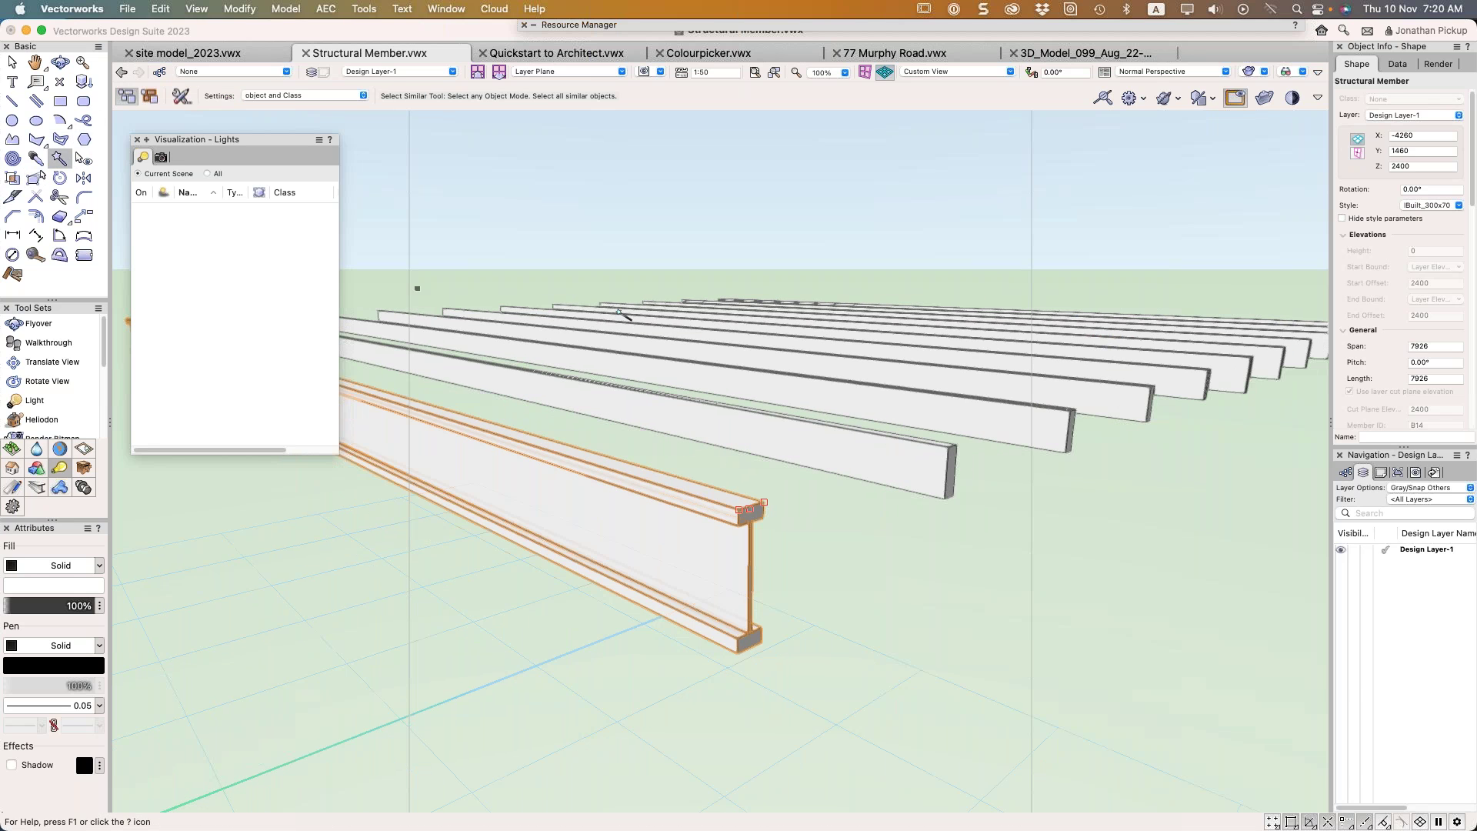
left_click(769, 428)
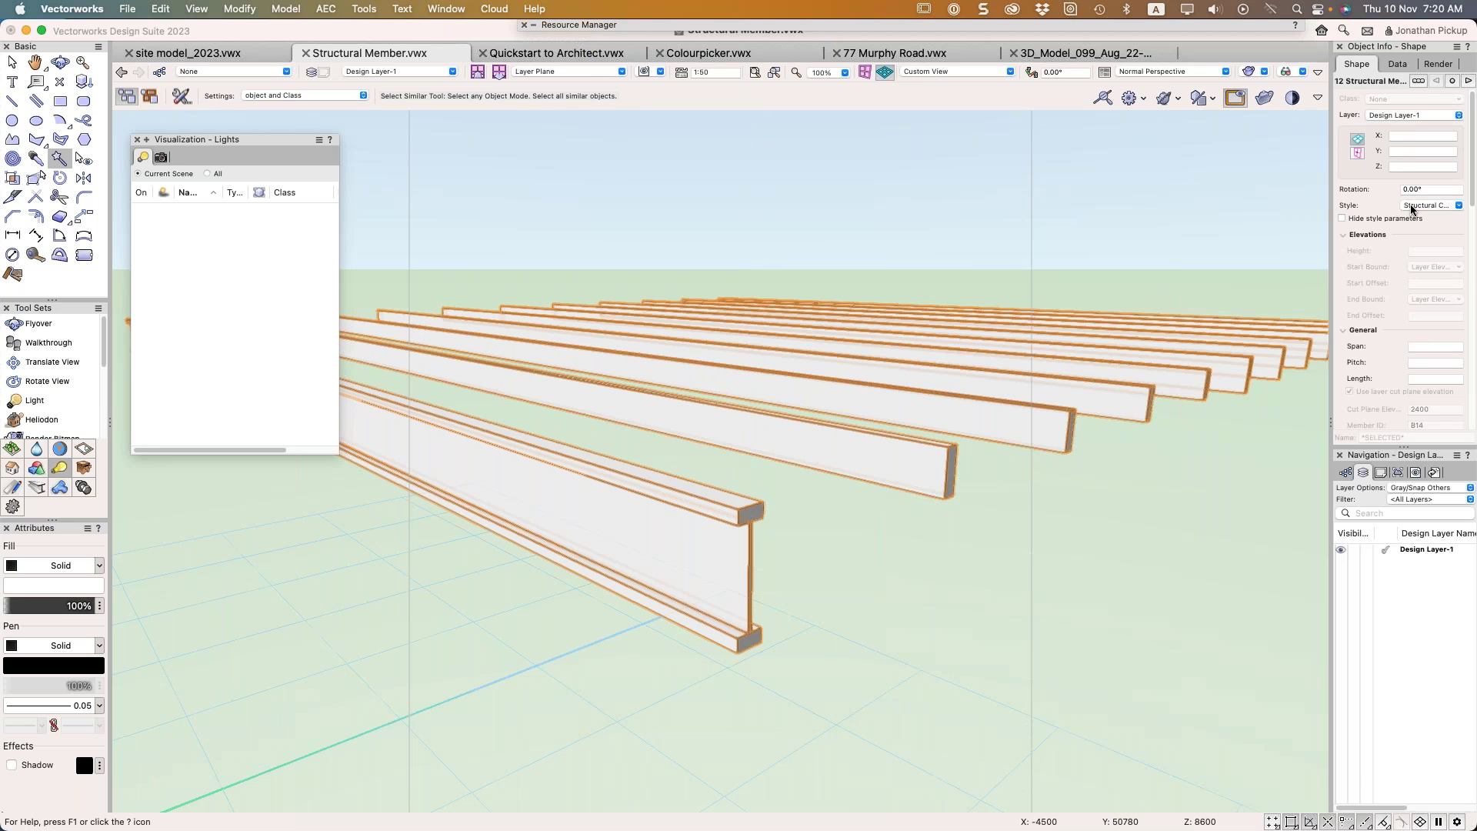
left_click(1413, 204)
left_click(1412, 237)
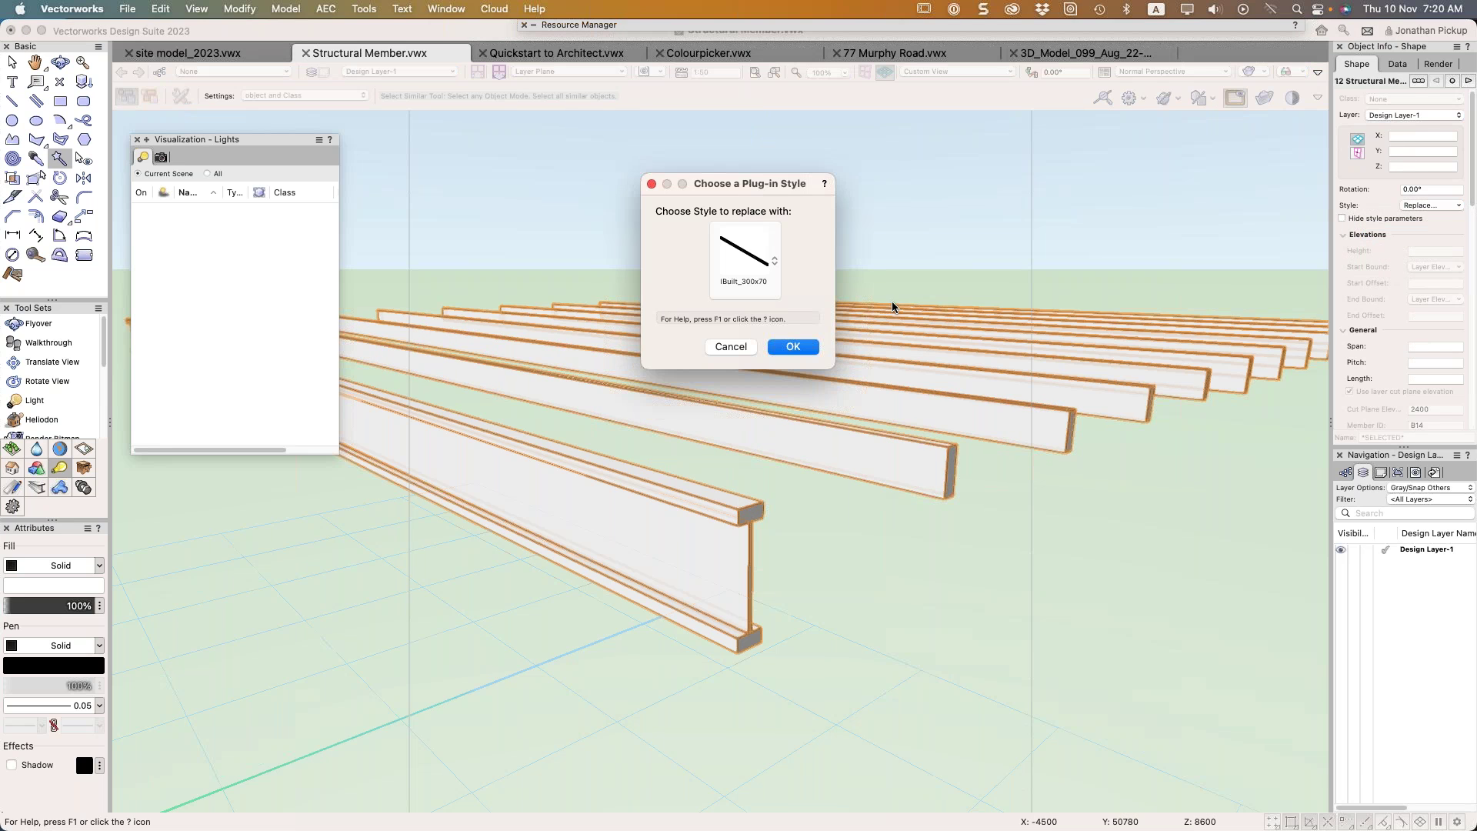
left_click(804, 346)
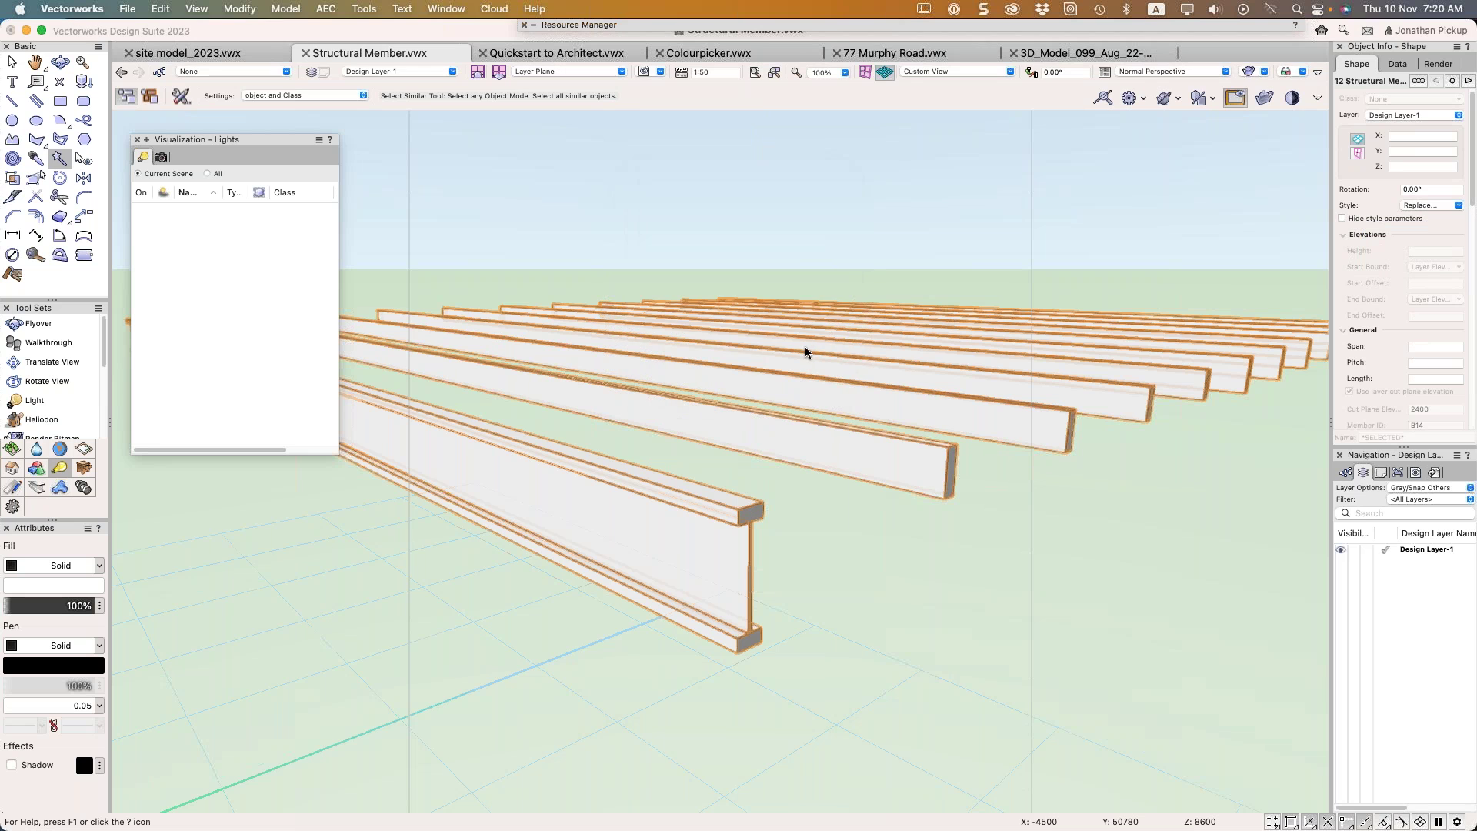
middle_click_drag(806, 350, 857, 421, "super")
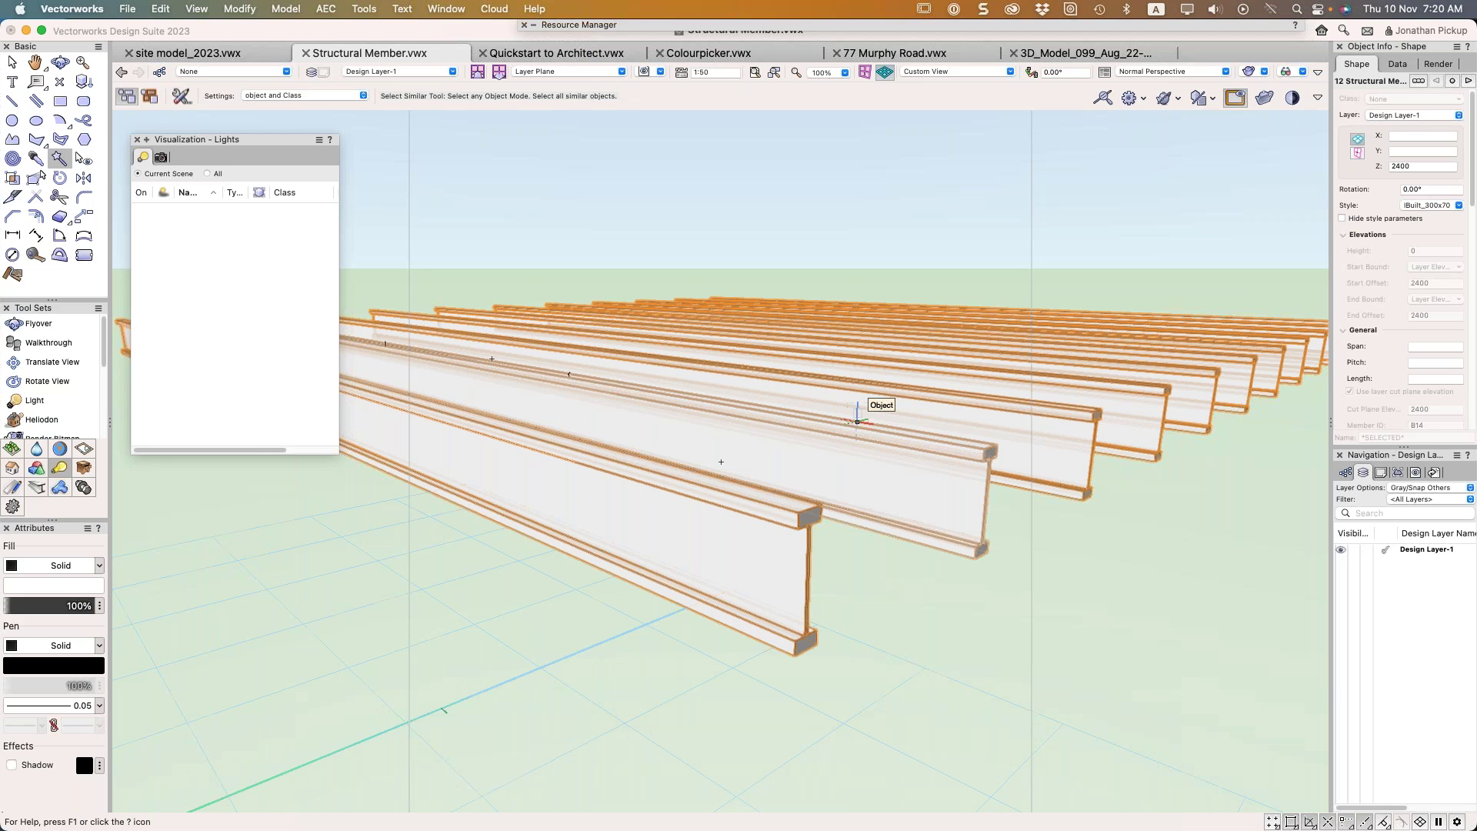
Replace the style of all the beams with Structural Member 140x45
left_click(1436, 205)
left_click(1422, 234)
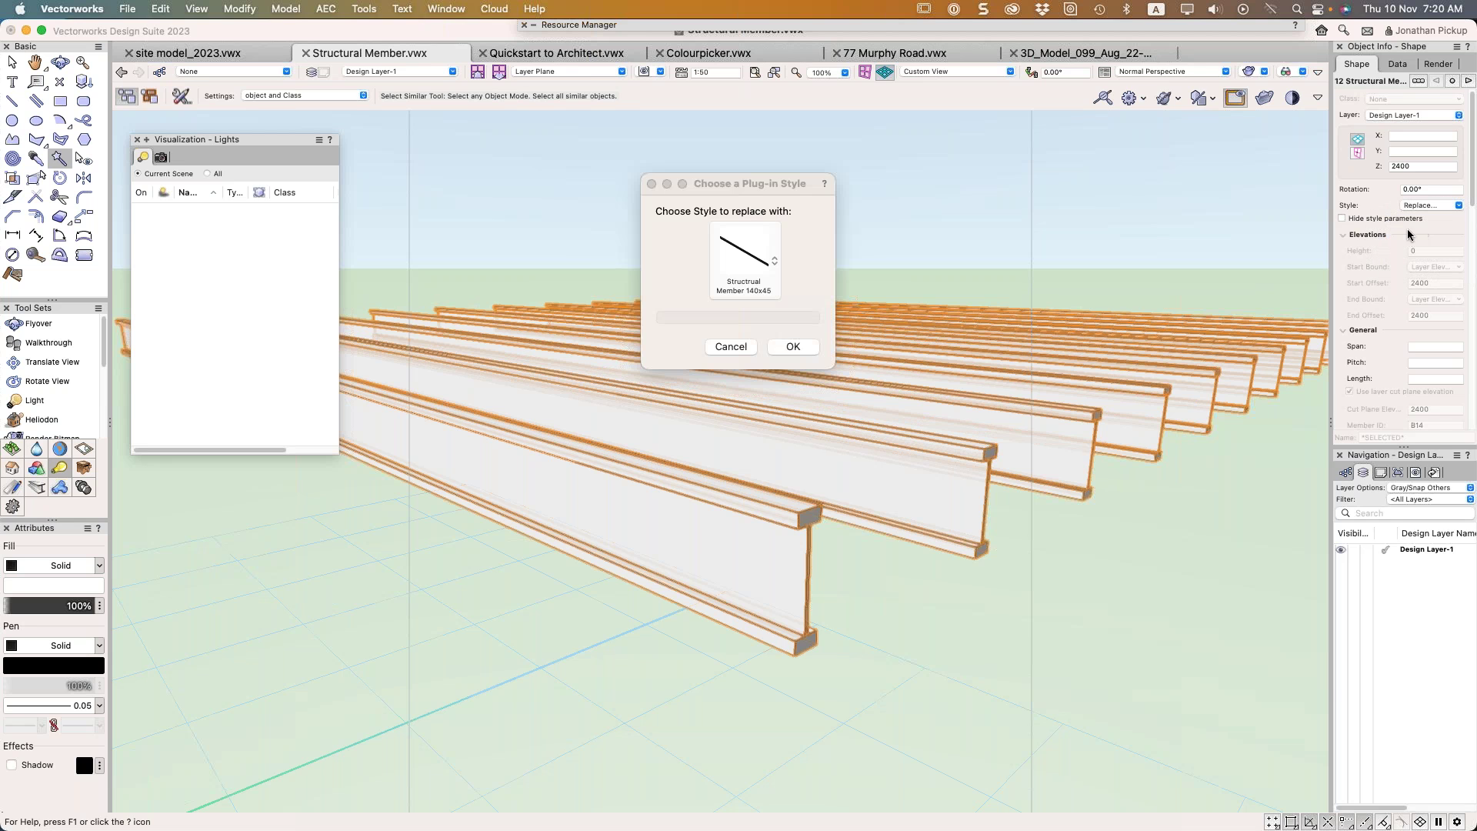
left_click(769, 260)
left_click(783, 311)
left_click(787, 346)
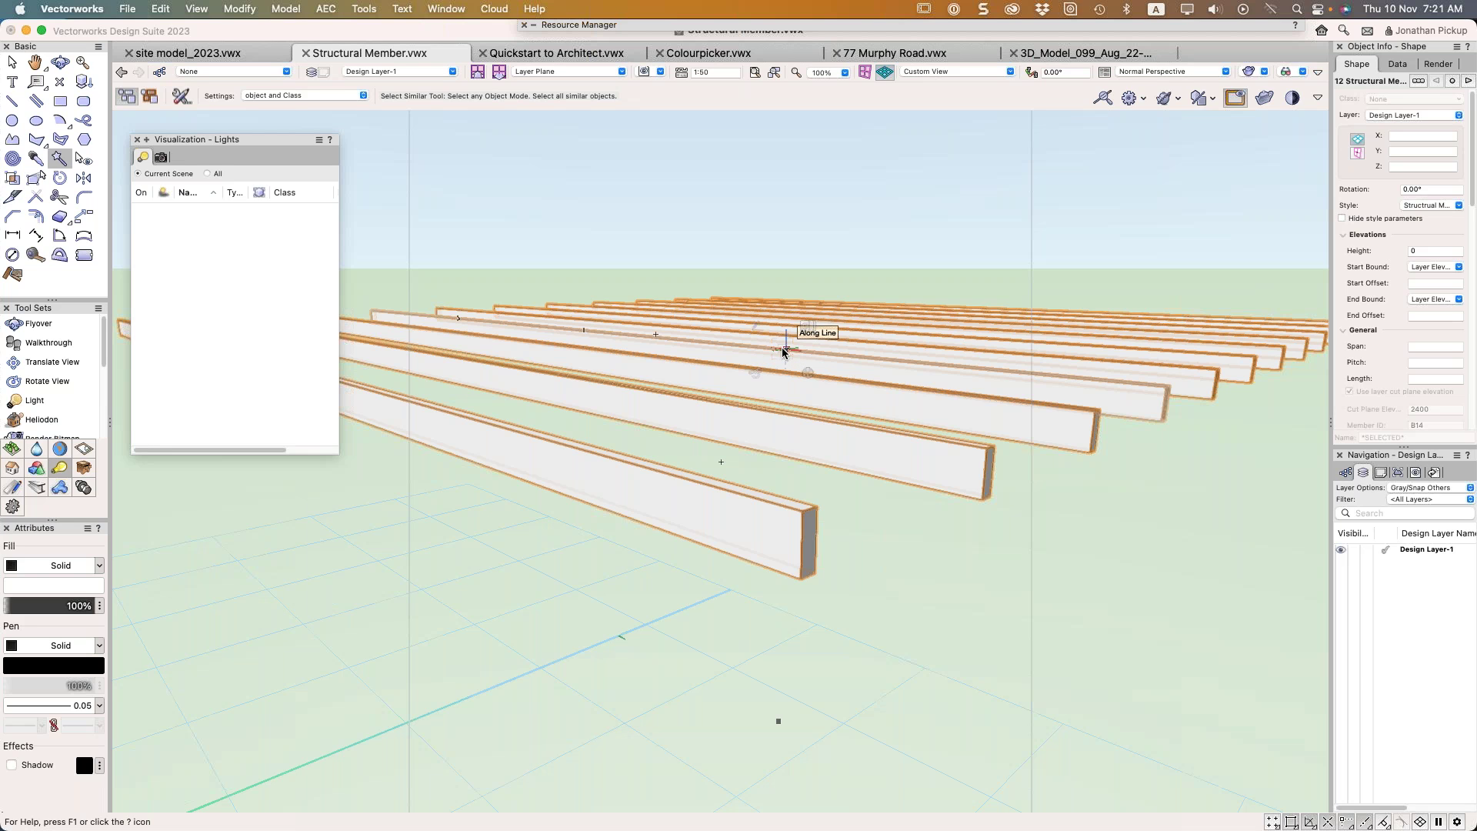
Return to Top/Plan view and review the beam style's 2D line attributes in its style settings
key("super+5")
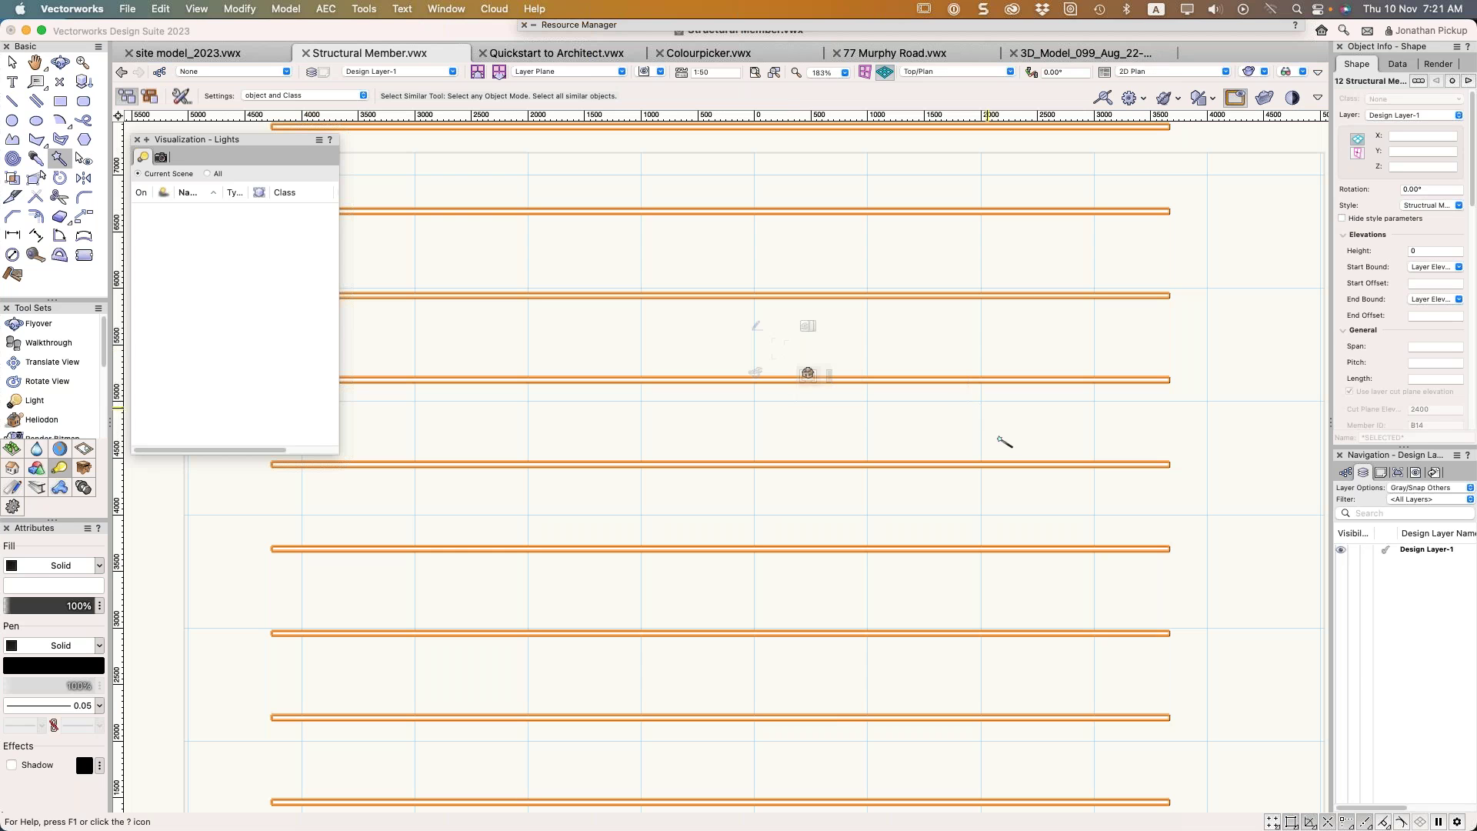
scroll(992, 523, "down", 3)
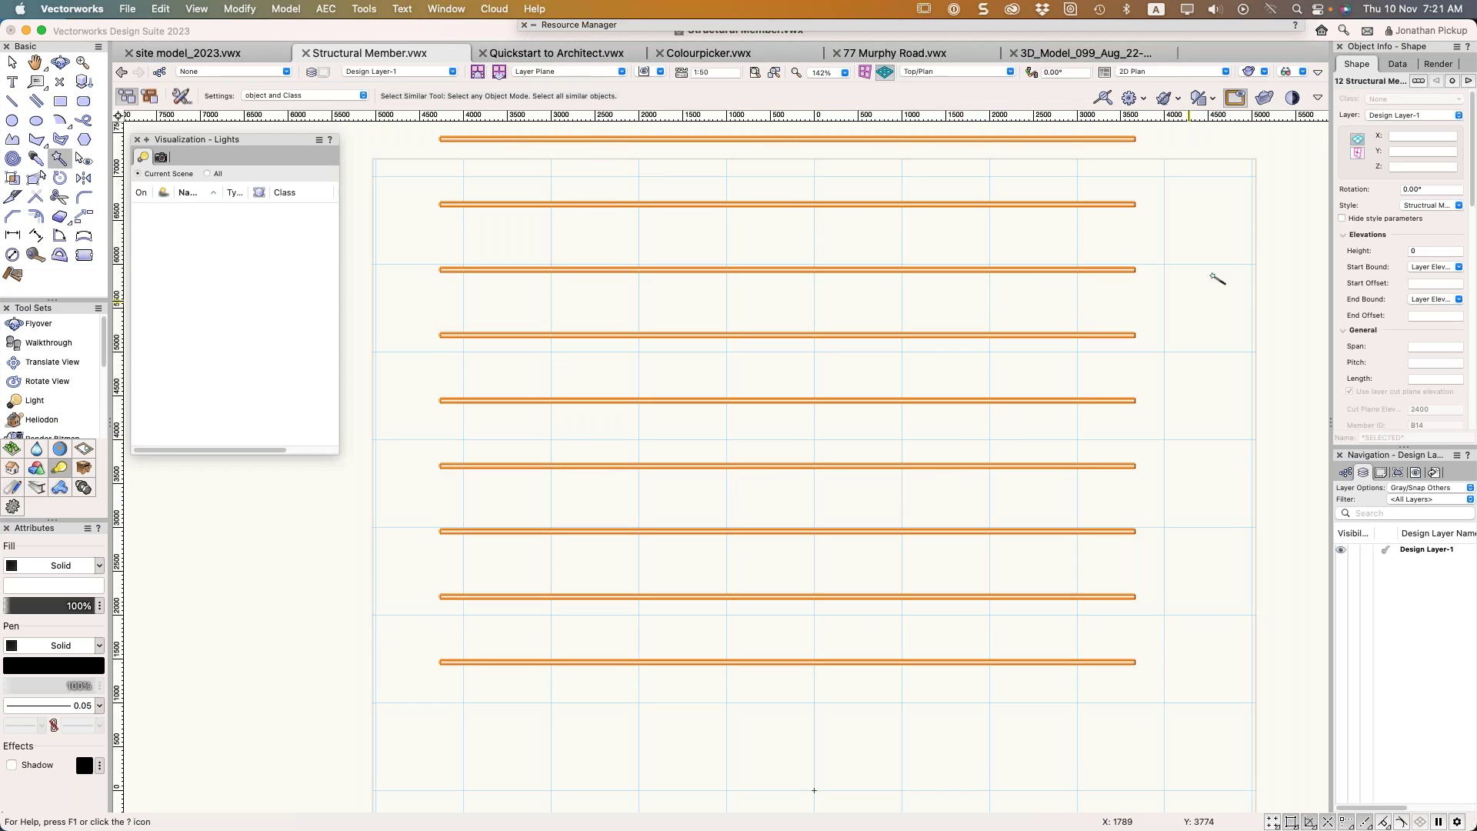
left_click(1430, 205)
left_click(1394, 248)
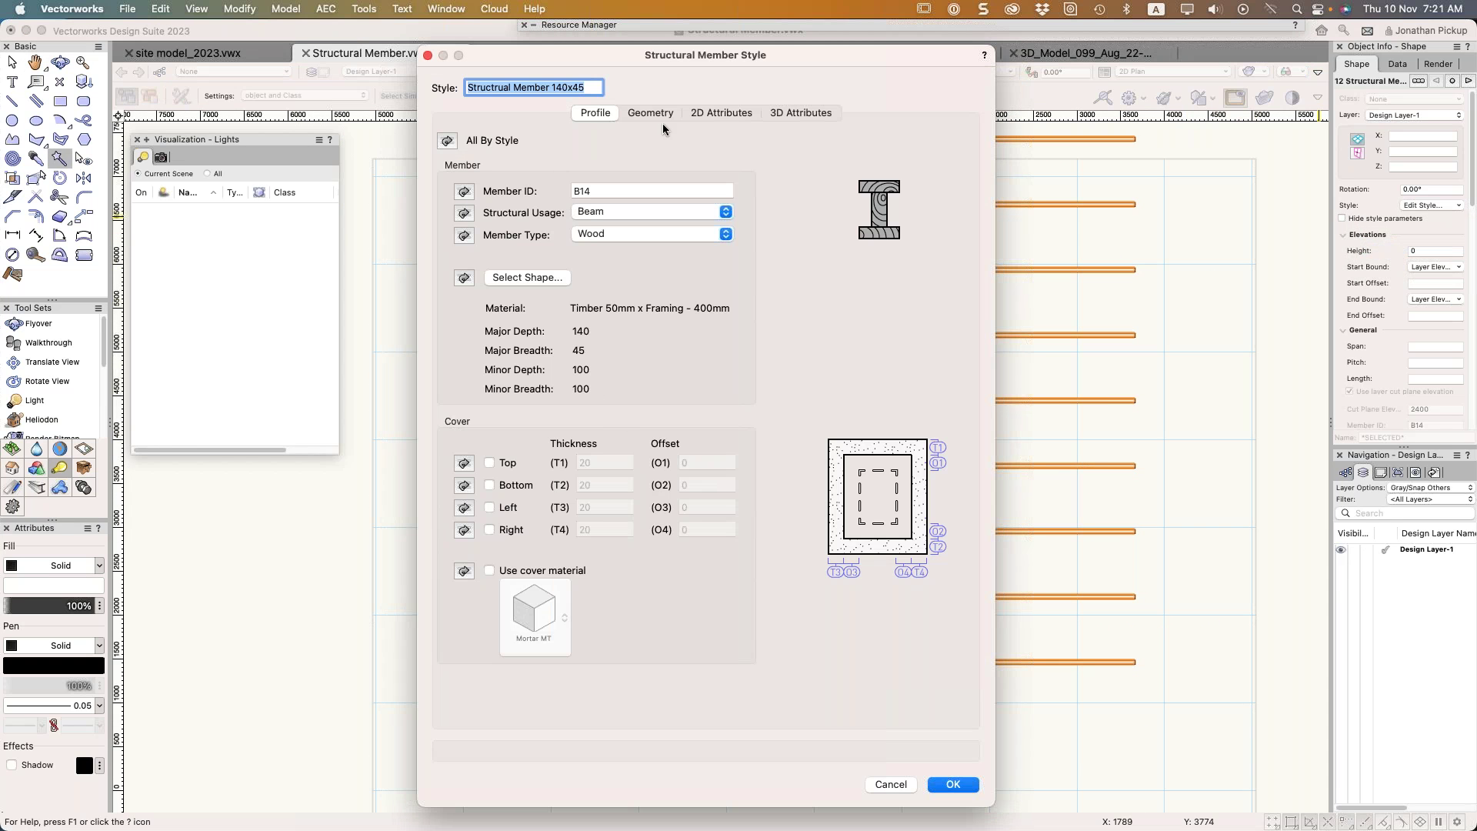
left_click(728, 114)
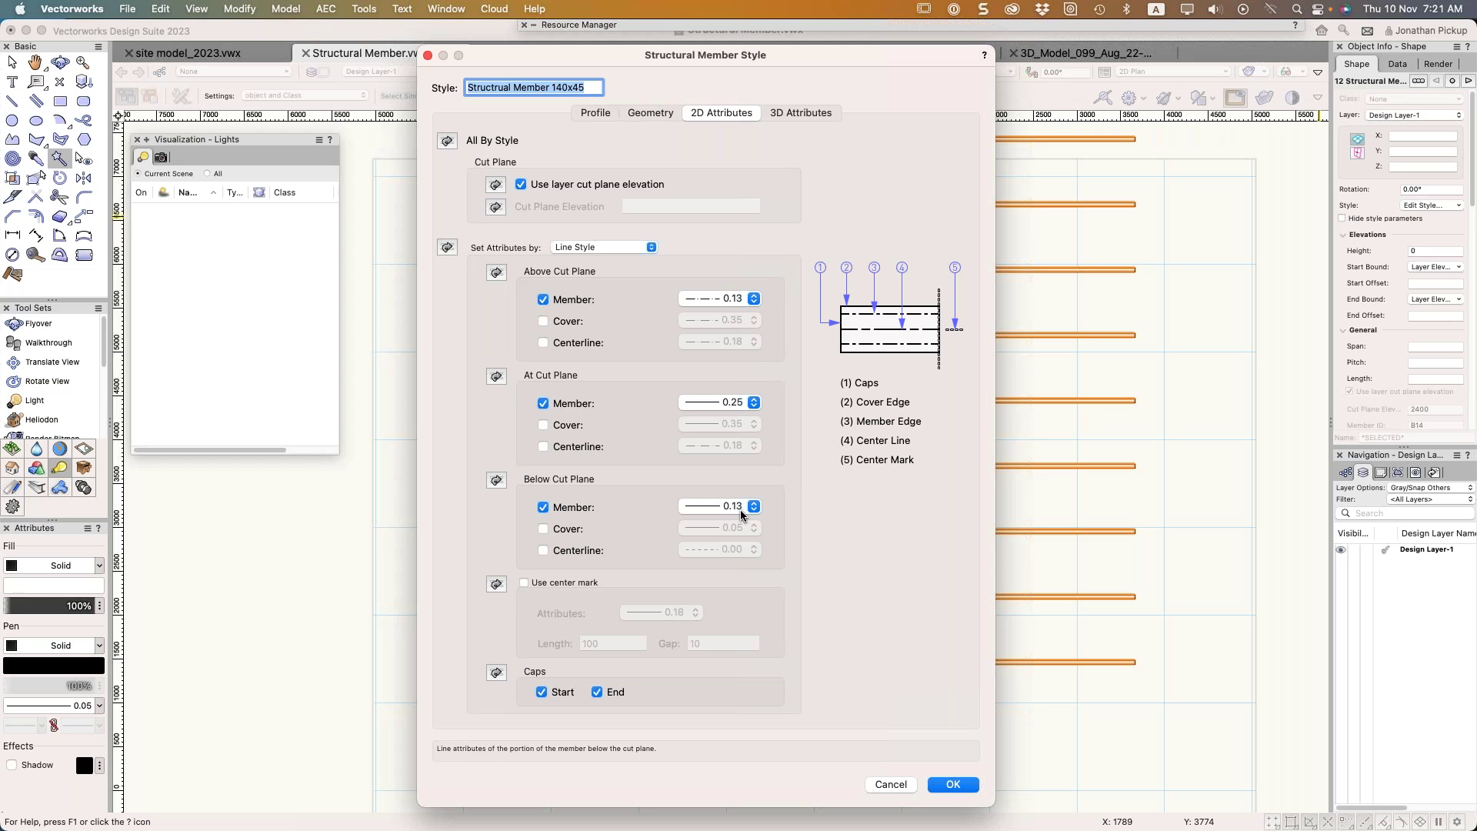
key("Return")
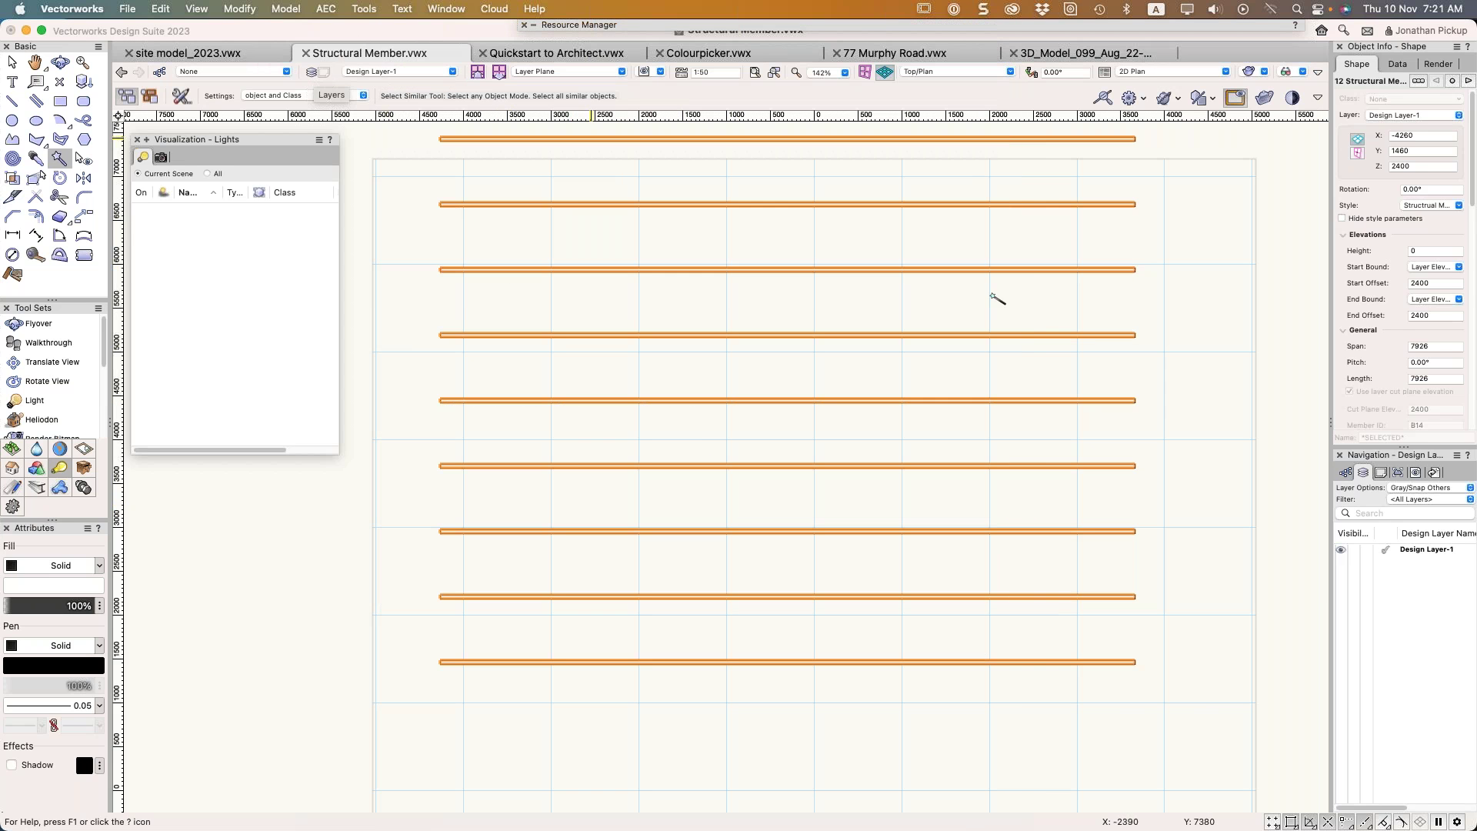
Set Design Layer-1's cut plane elevation to 1500, then deselect the members
right_click(1419, 549)
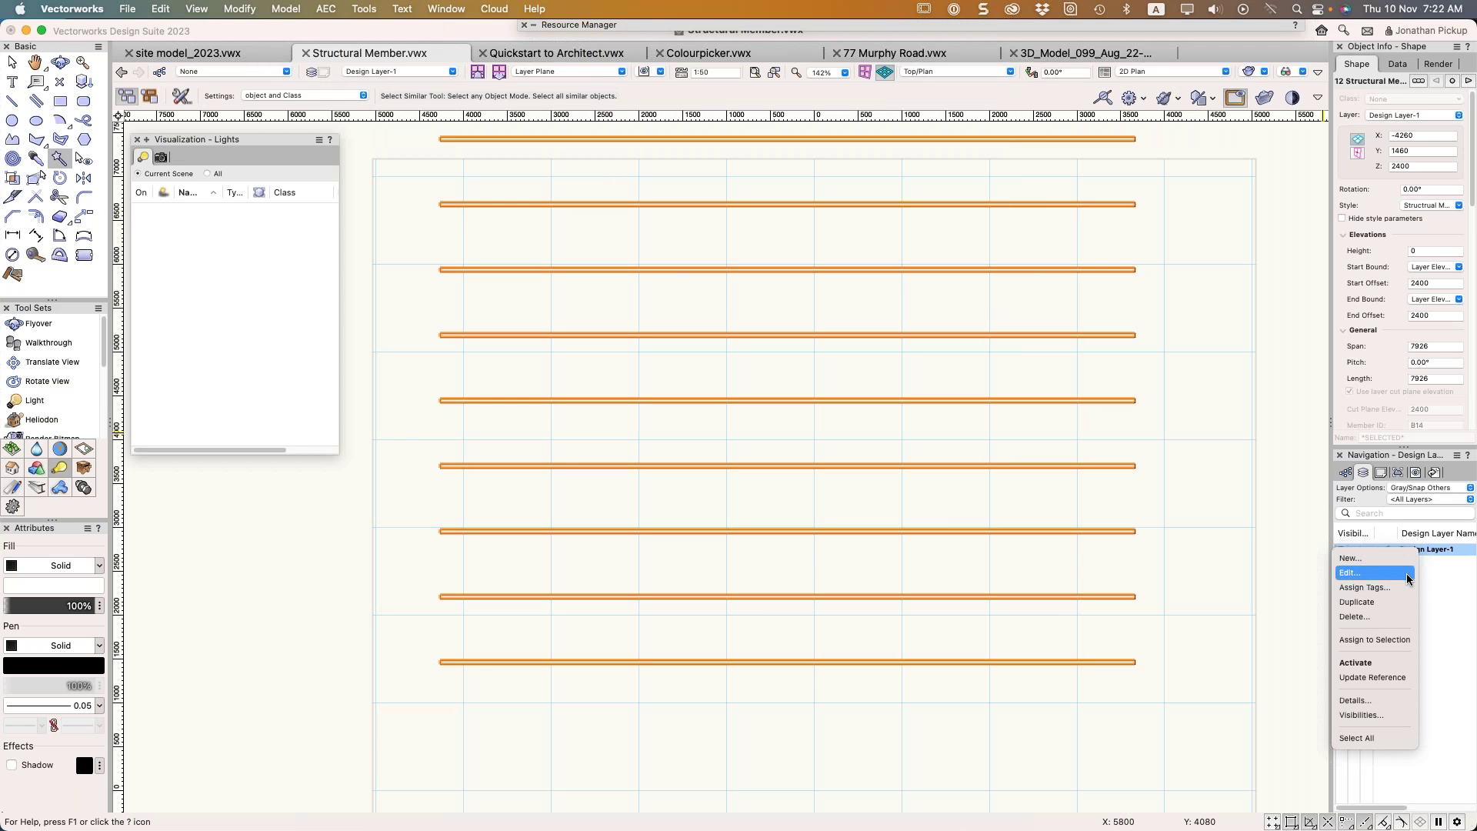
left_click(1354, 573)
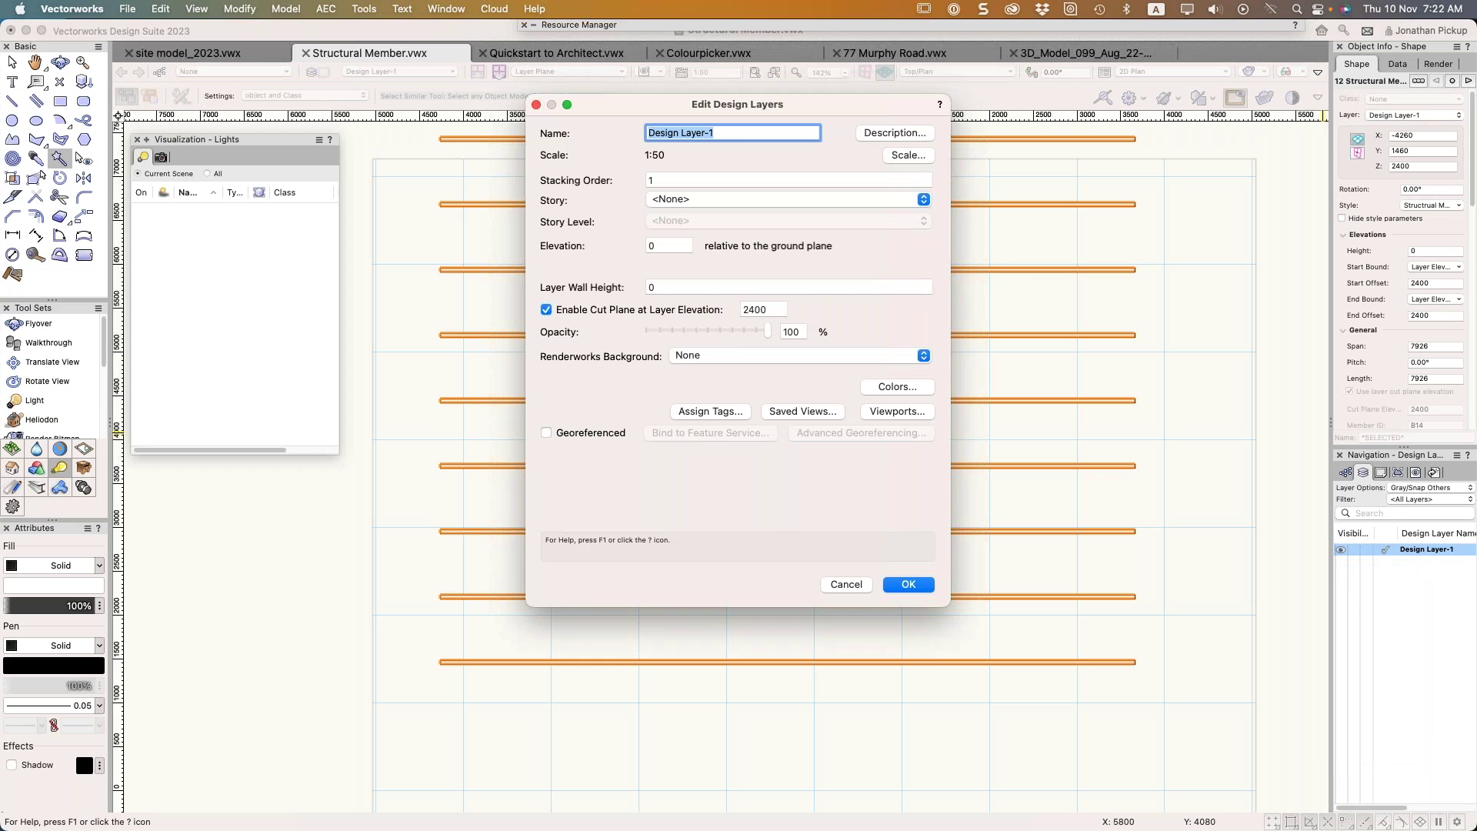
left_click_drag(758, 108, 924, 182)
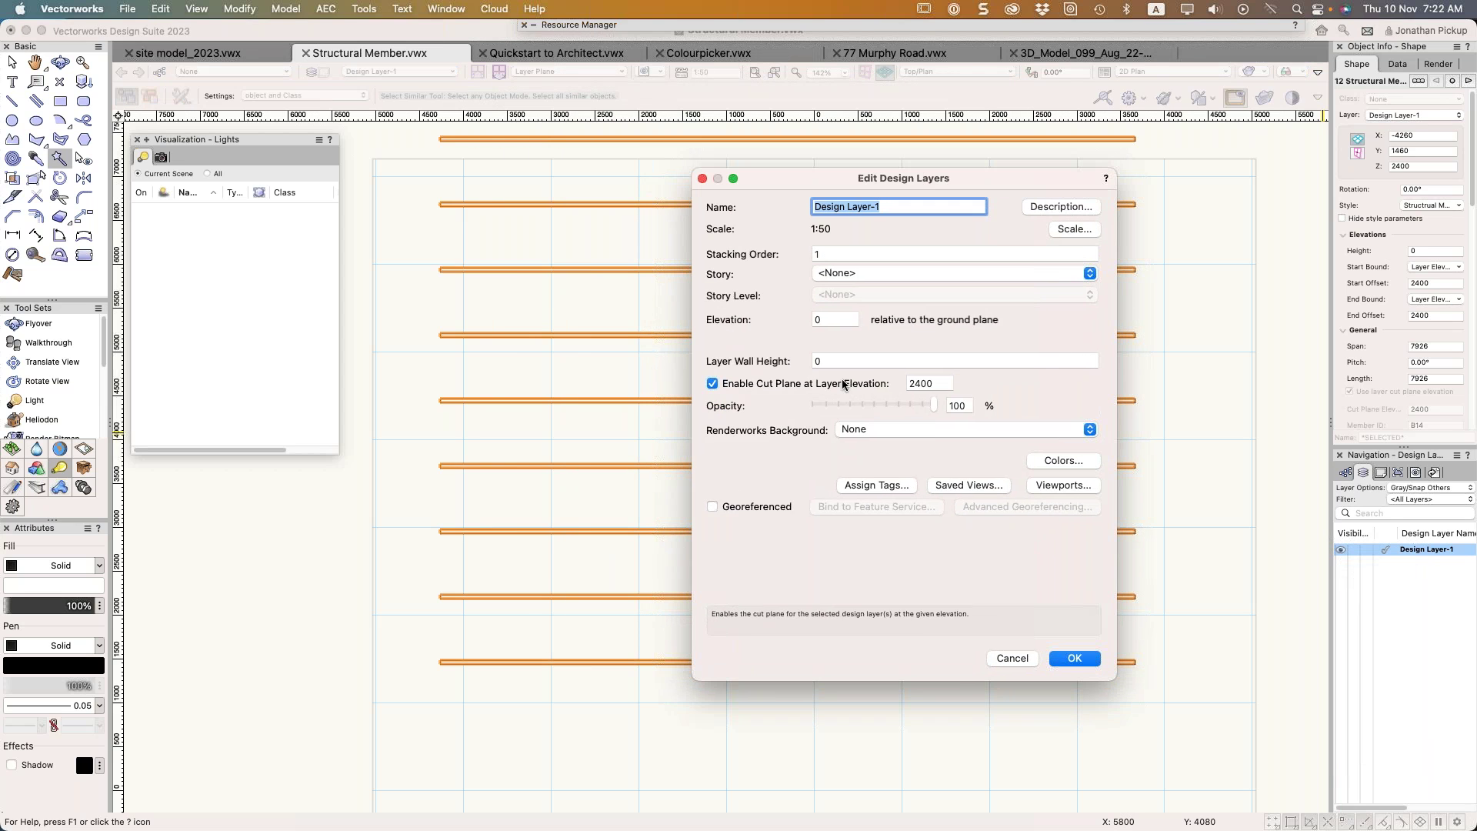
double_click(933, 384)
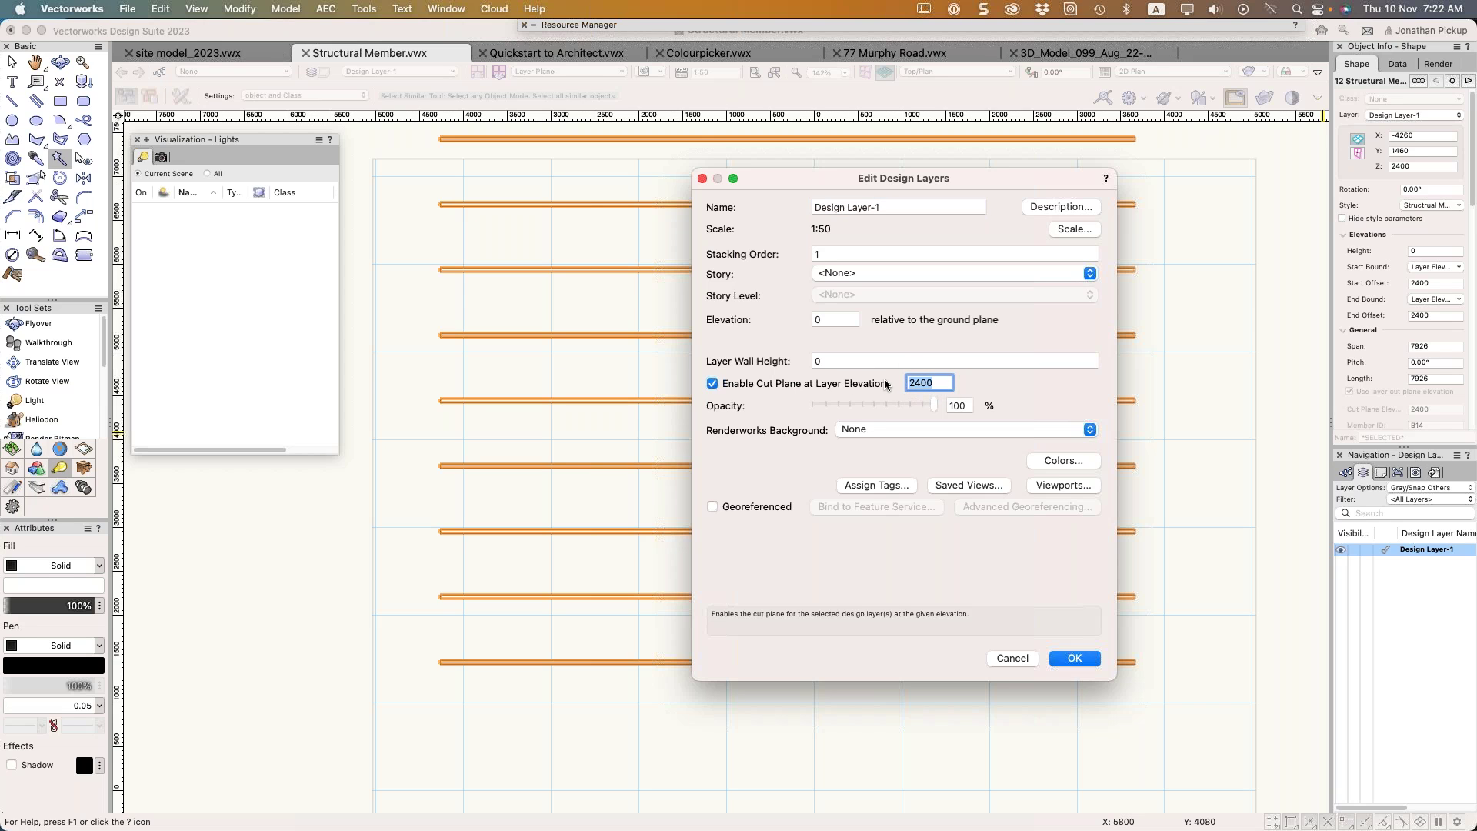
type("1")
key("Return")
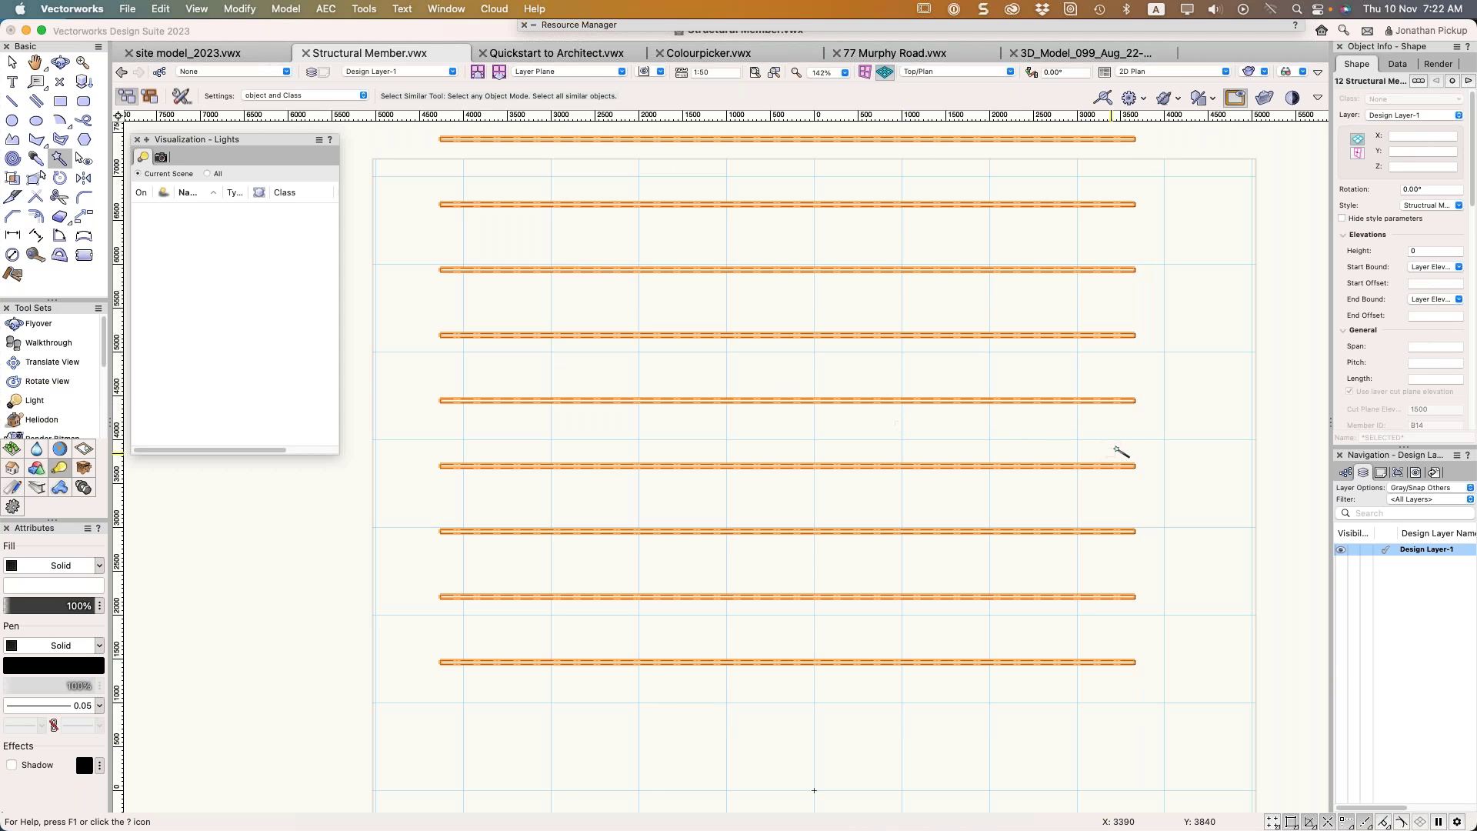
left_click(1126, 428)
key("x")
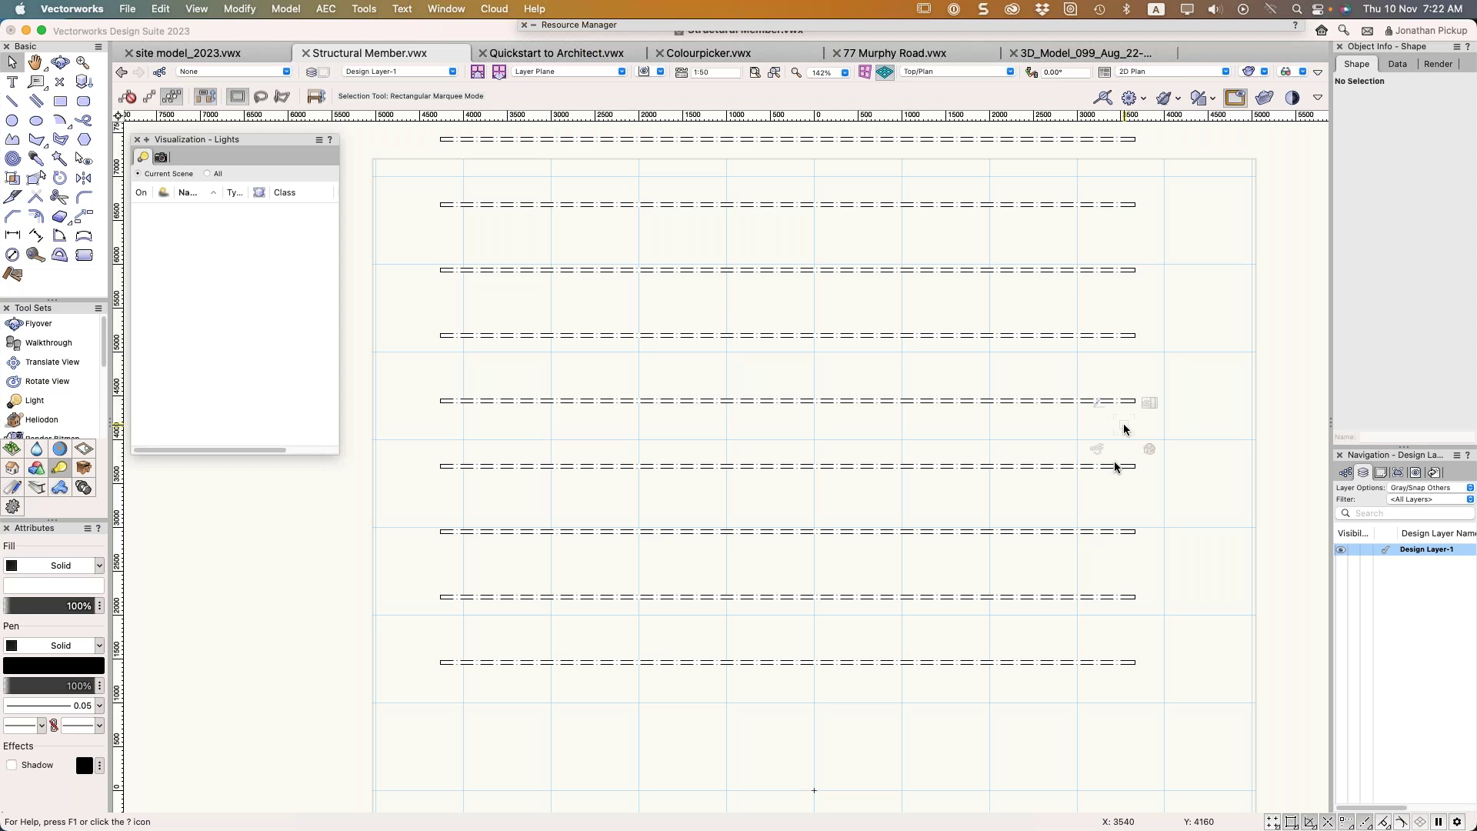
Set the bottom structural member's Z elevation to 0
left_click(1122, 662)
left_click(1413, 165)
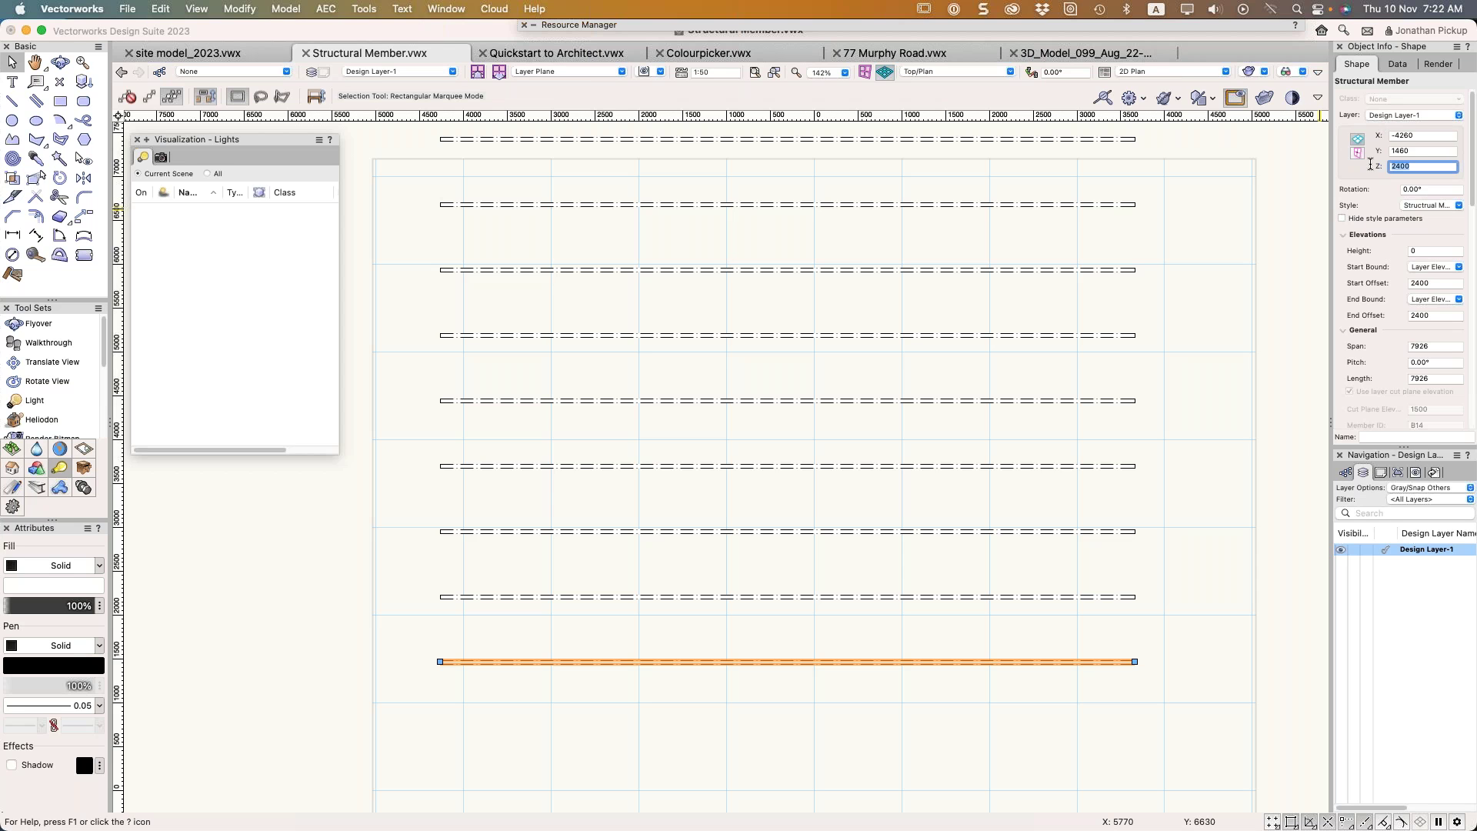
type("0")
key("Return")
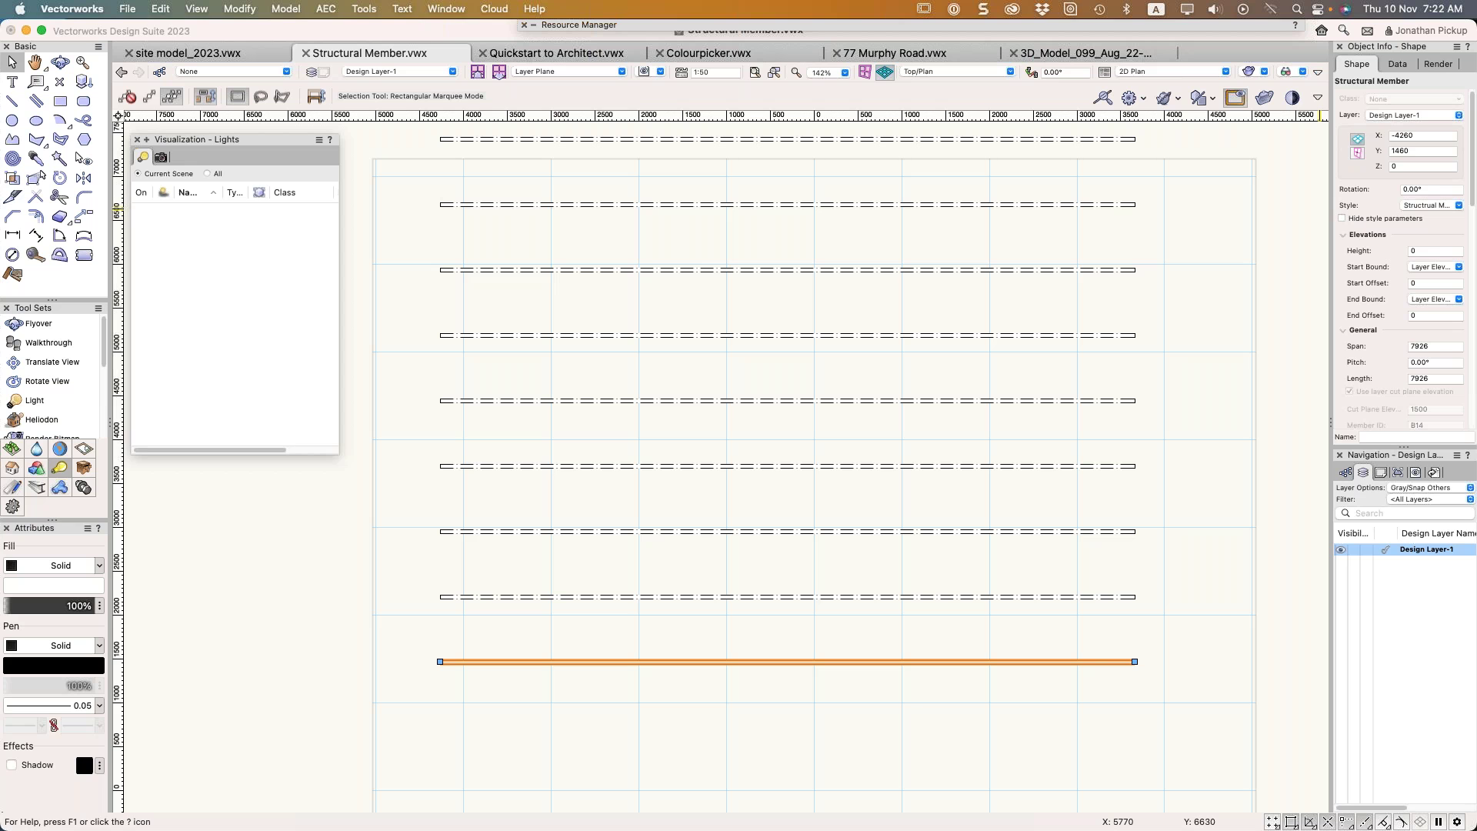
left_click(1095, 676)
Set the next structural member up to Z elevation 1550
scroll(1095, 676, "up", 3)
scroll(1095, 677, "up", 4)
left_click(1086, 319)
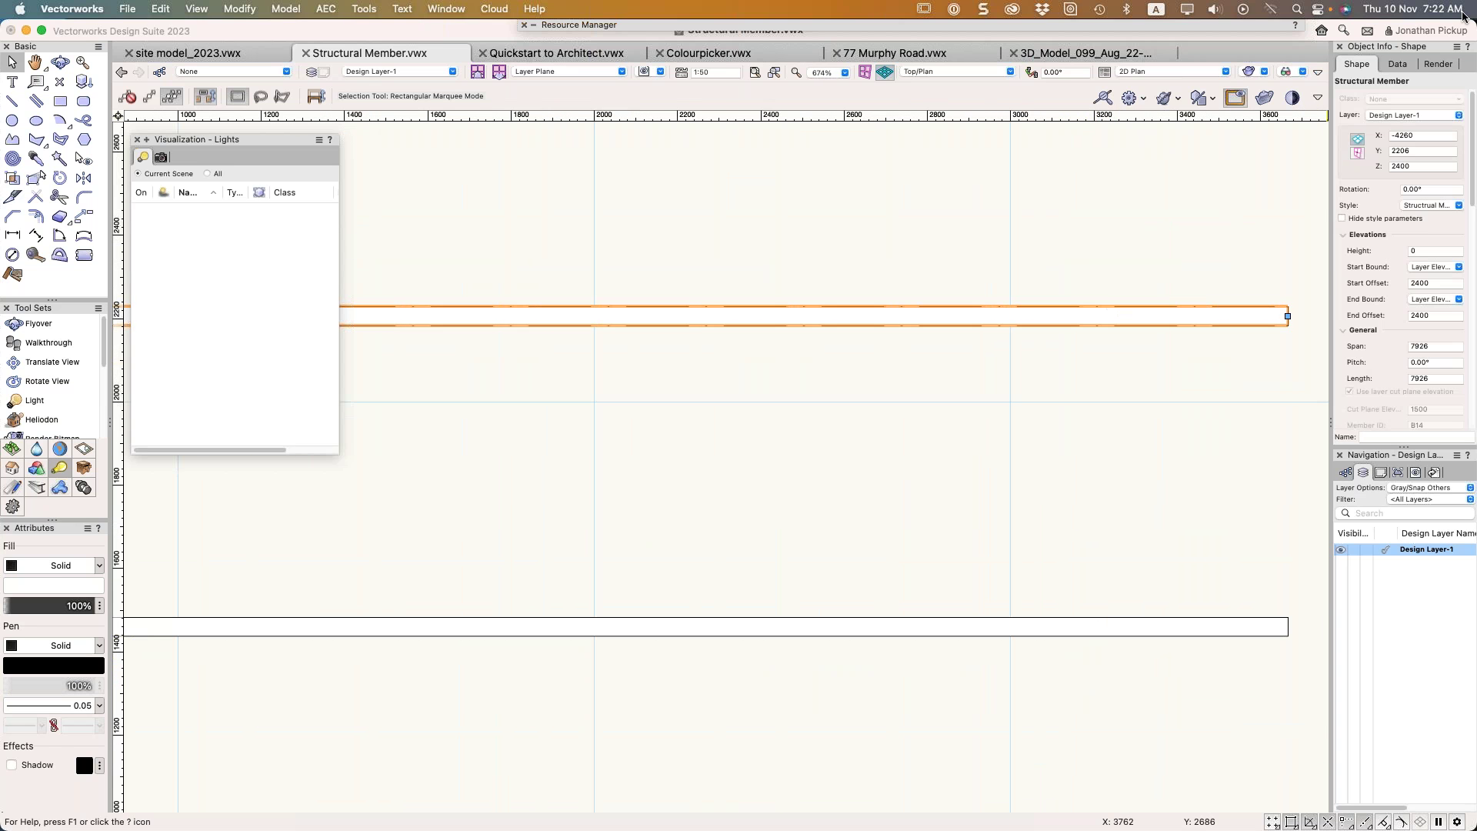
double_click(1413, 165)
type("15")
key("Return")
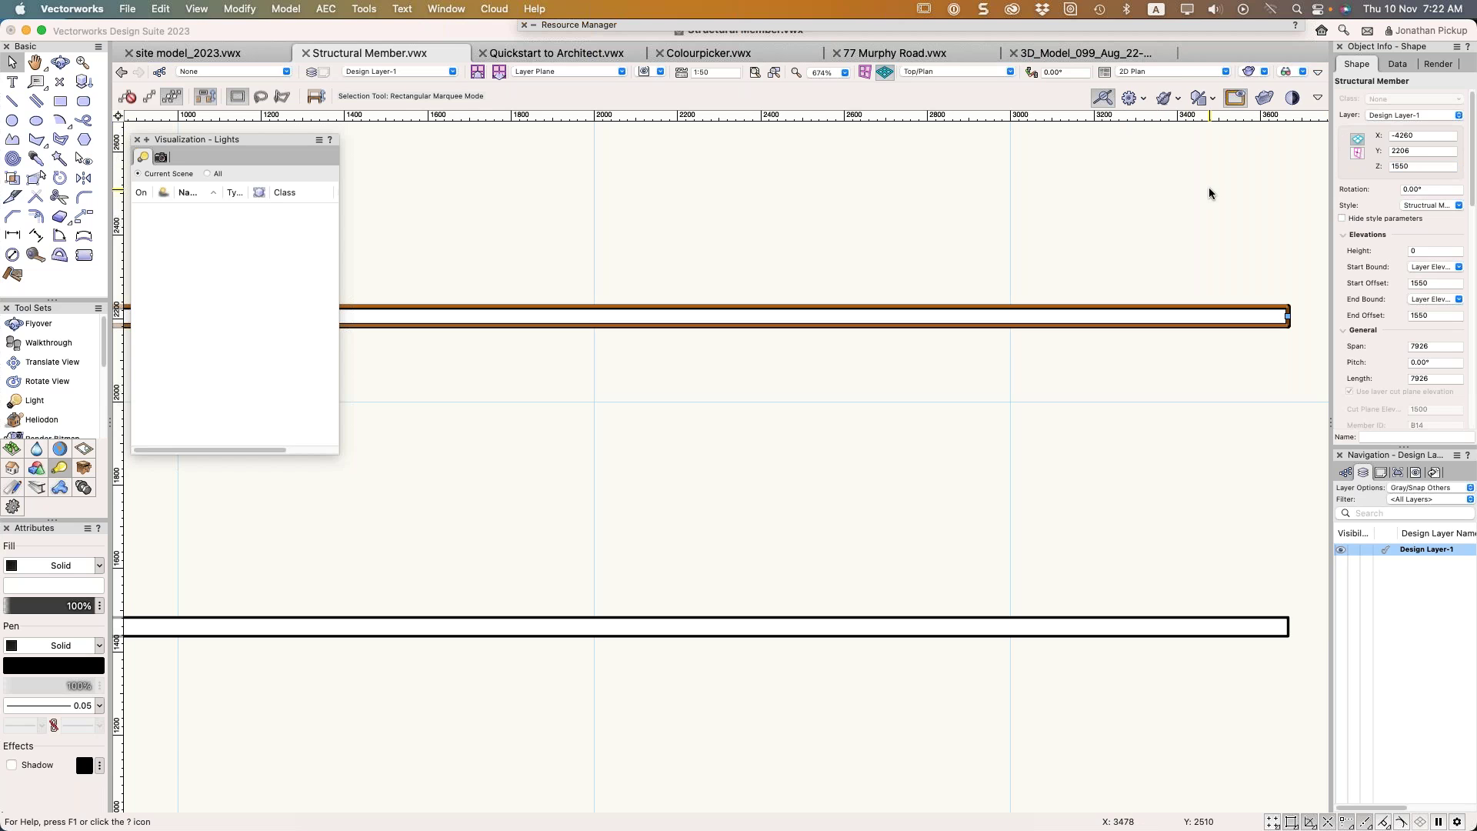
left_click(1209, 190)
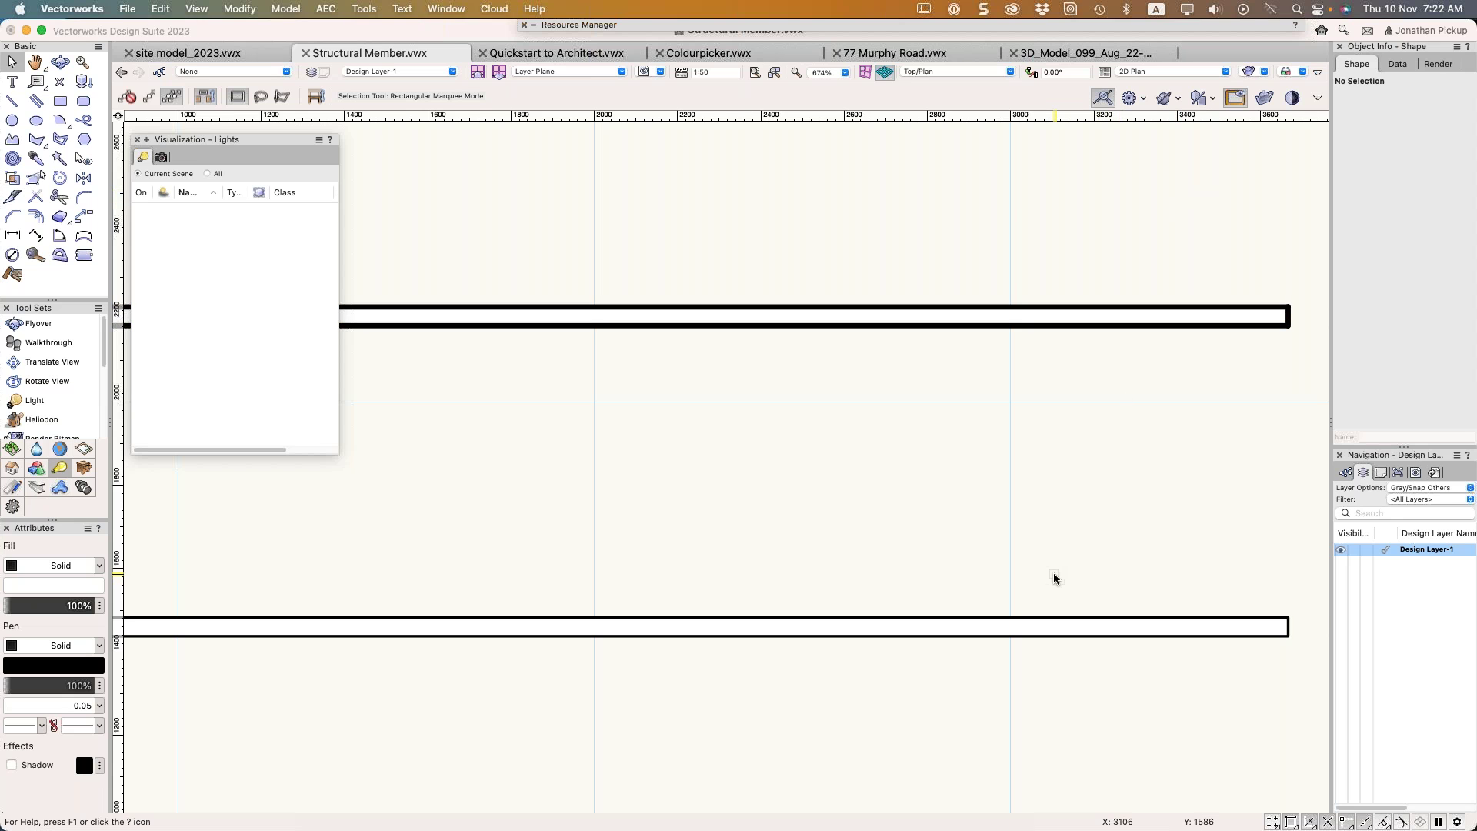
scroll(1070, 573, "down", 2)
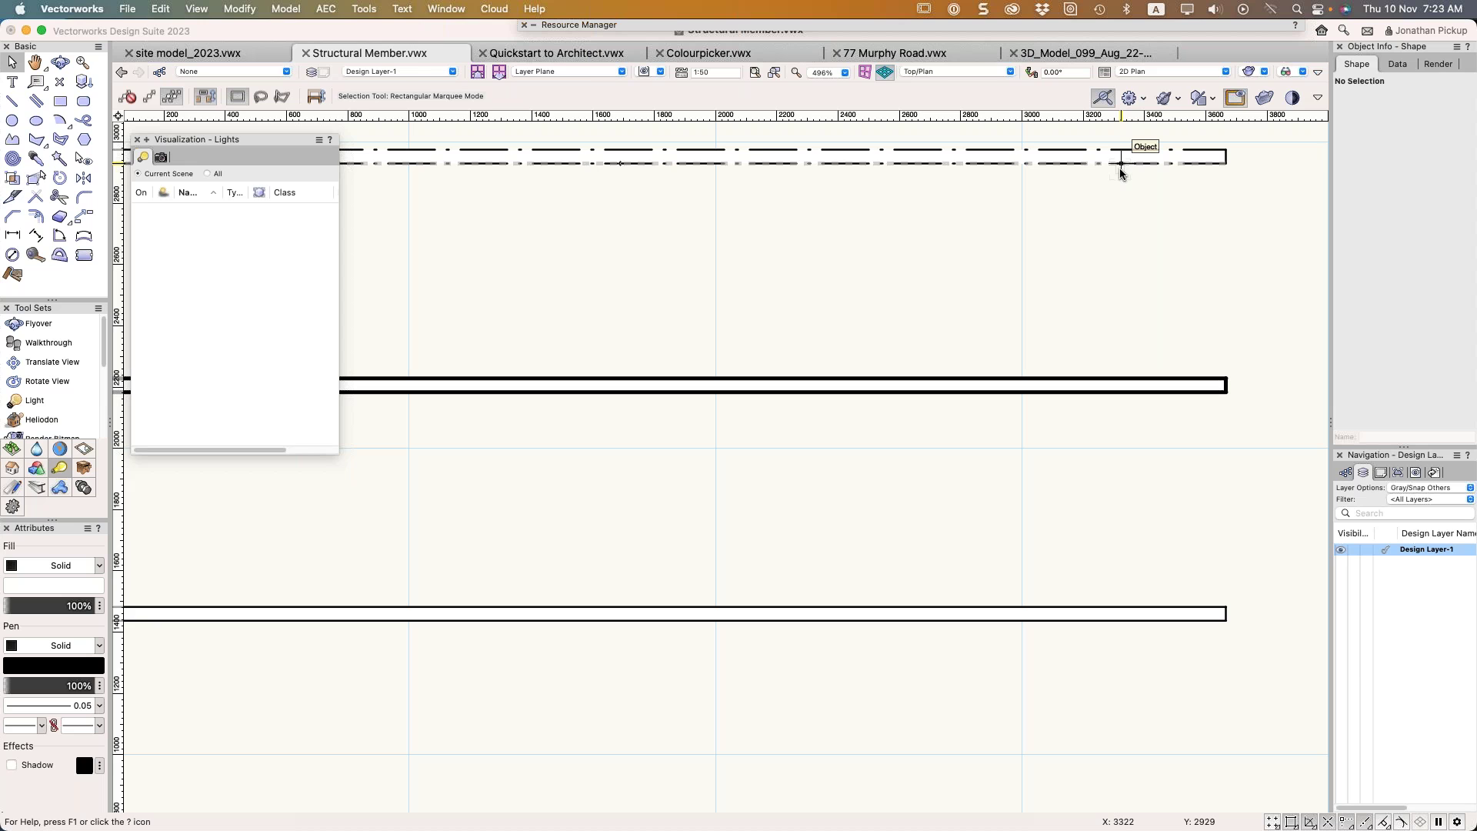
mouse_move(1121, 173)
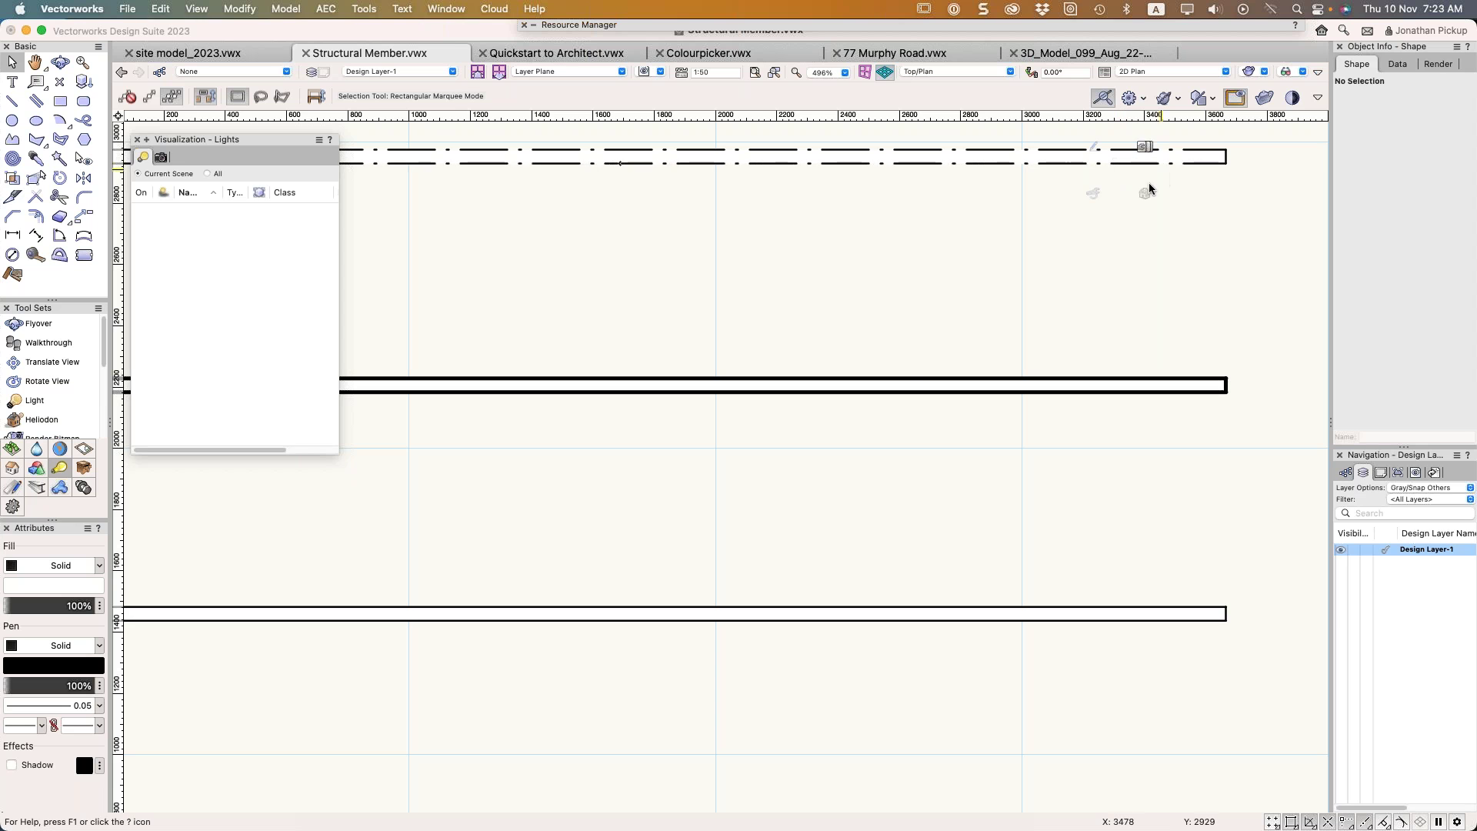
scroll(910, 366, "down", 5)
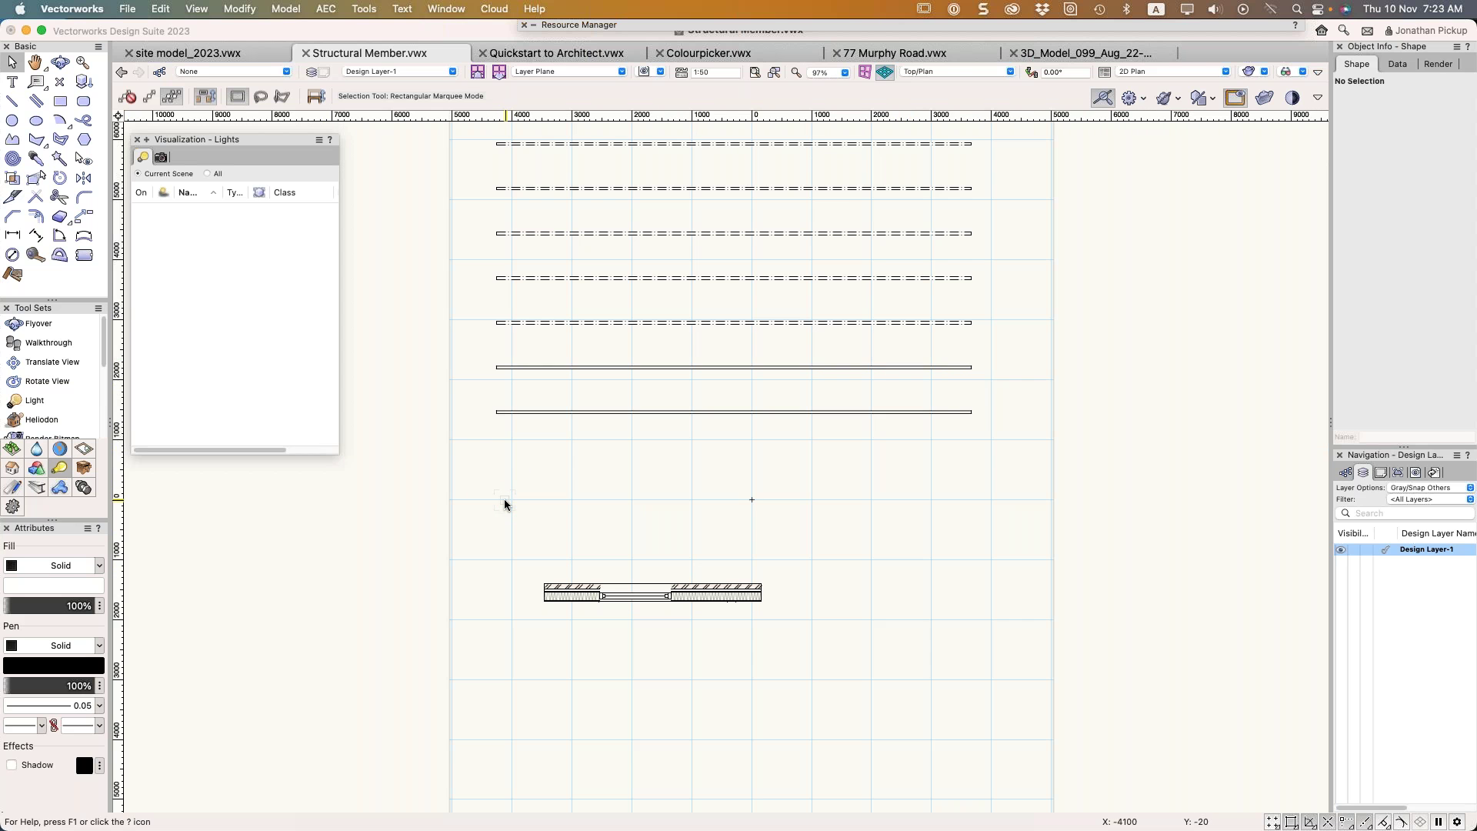
In an orbited 3D view, give the lower member the Structural Column 125x125 style
key("3")
middle_click_drag(1030, 658, 953, 576, "shift")
left_click(677, 522)
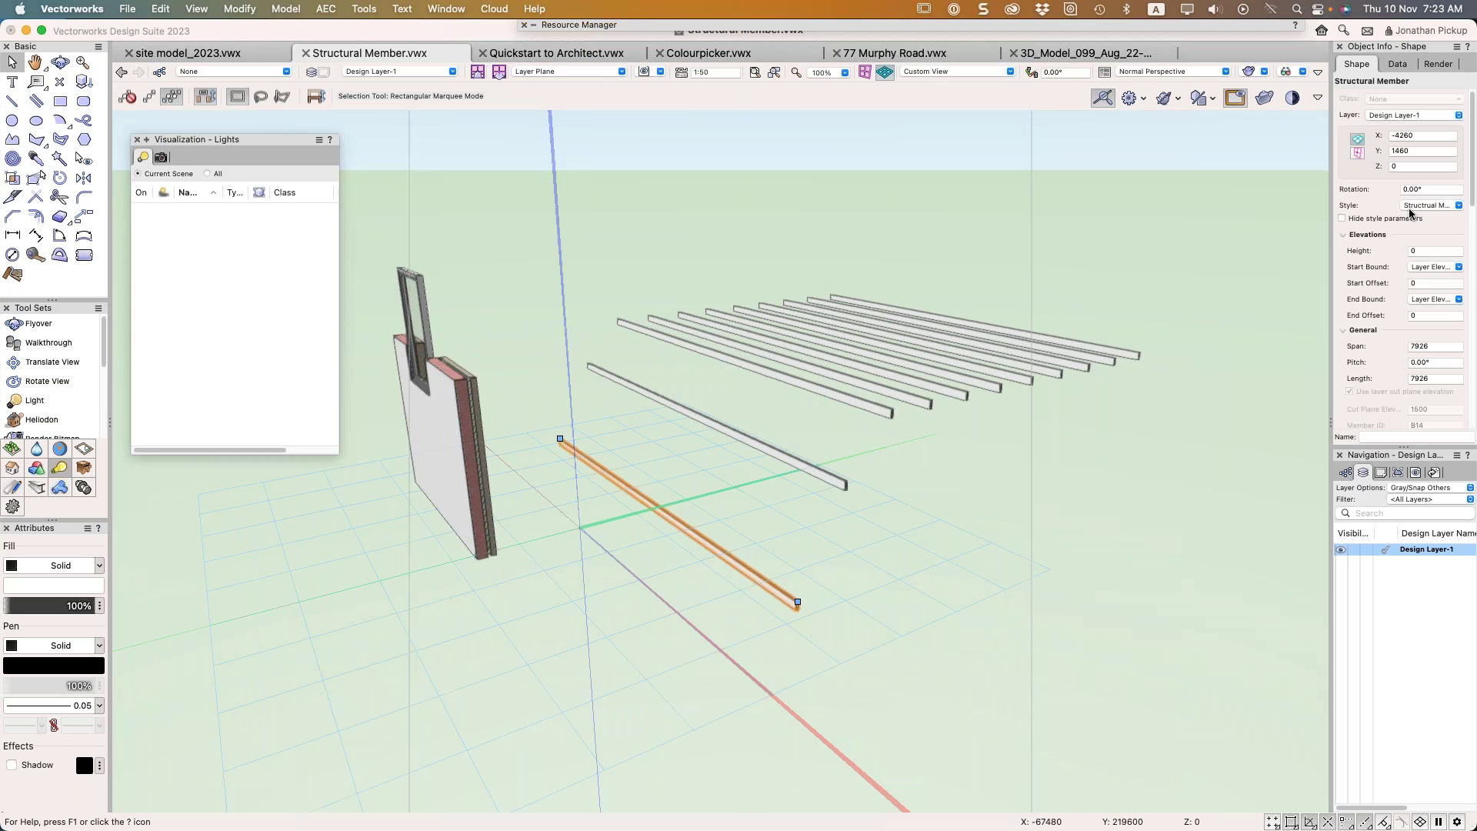
left_click(1414, 206)
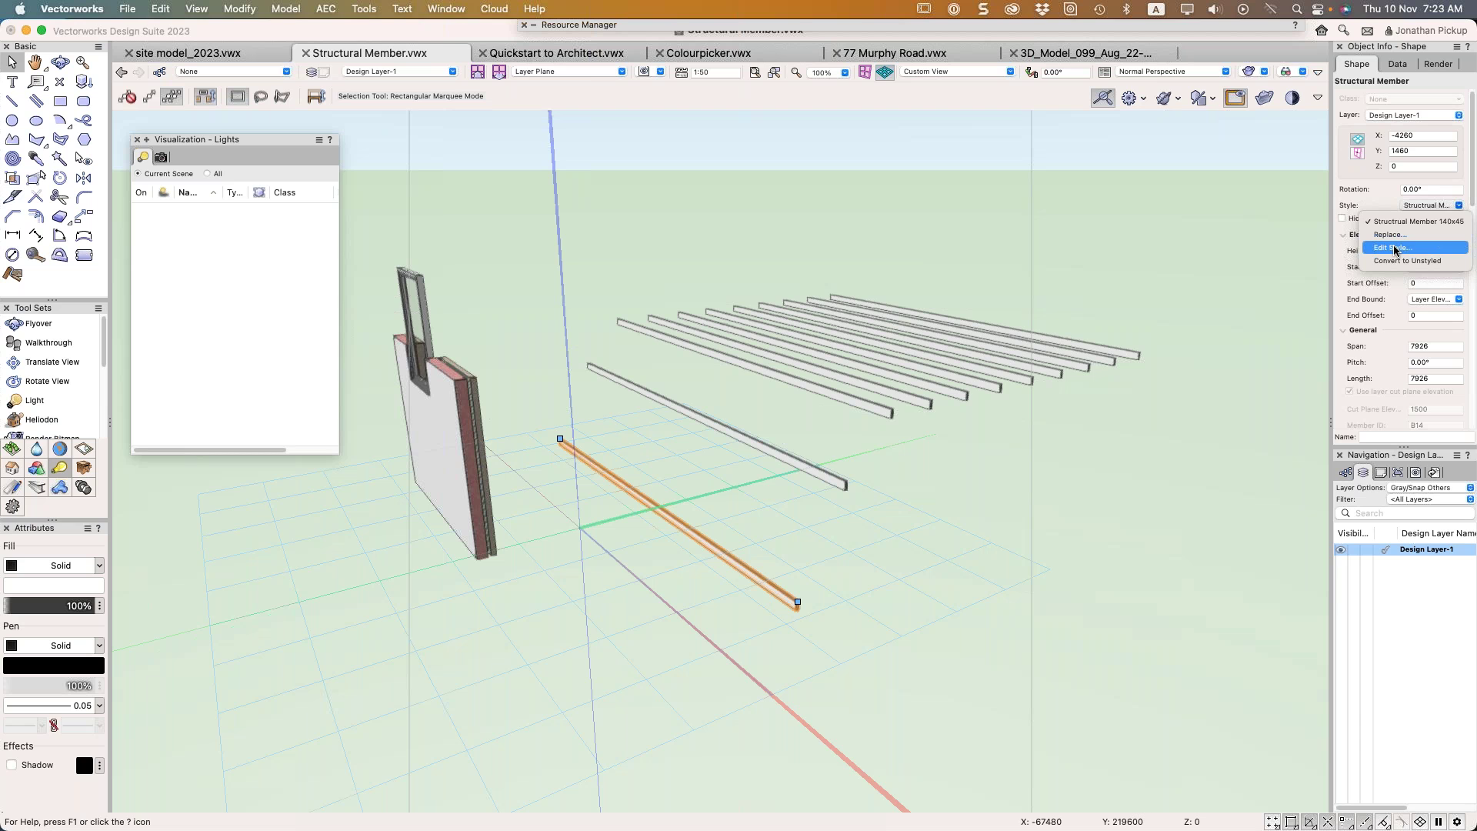
left_click(1390, 235)
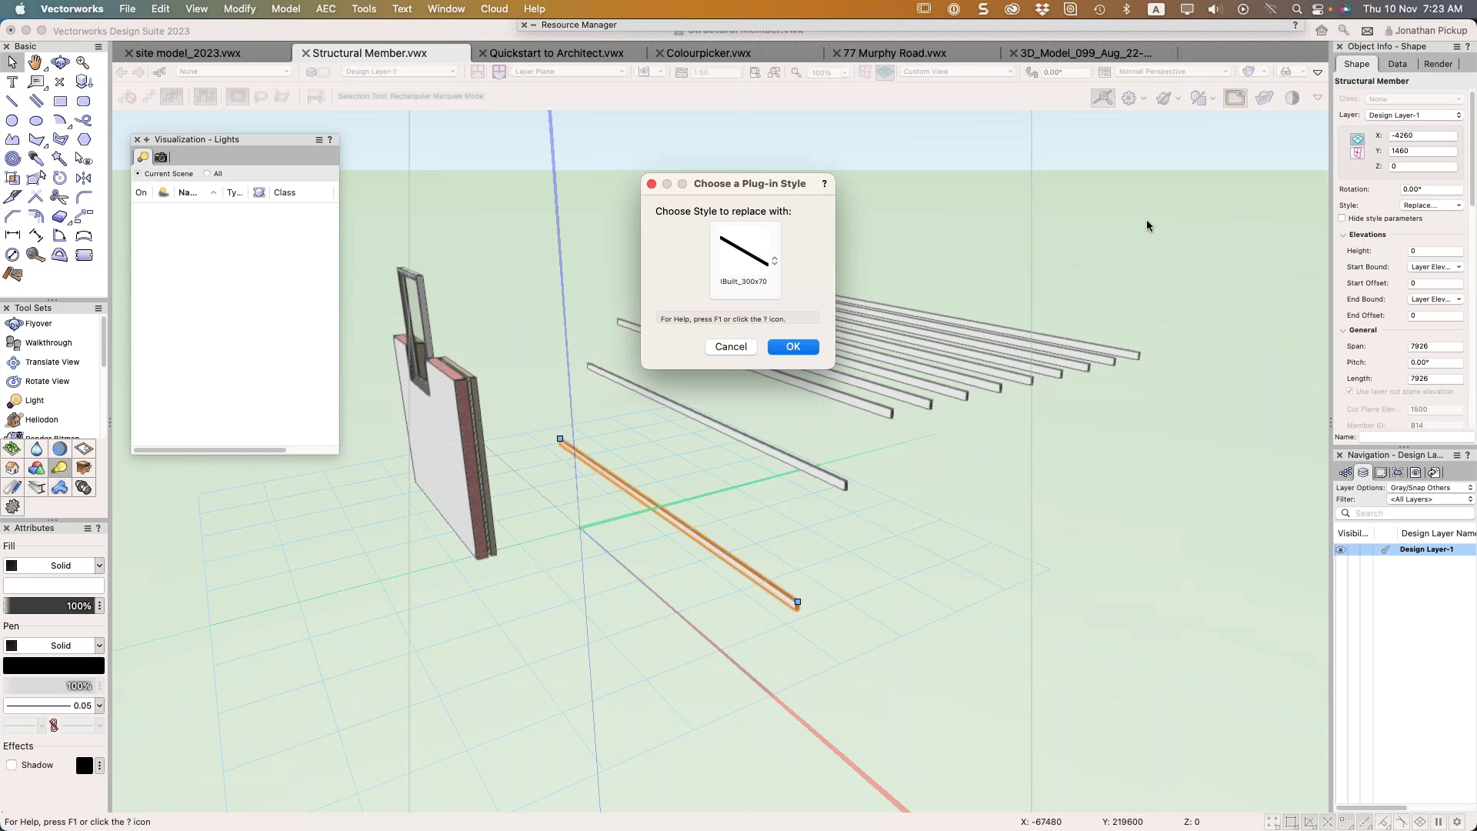
left_click(739, 251)
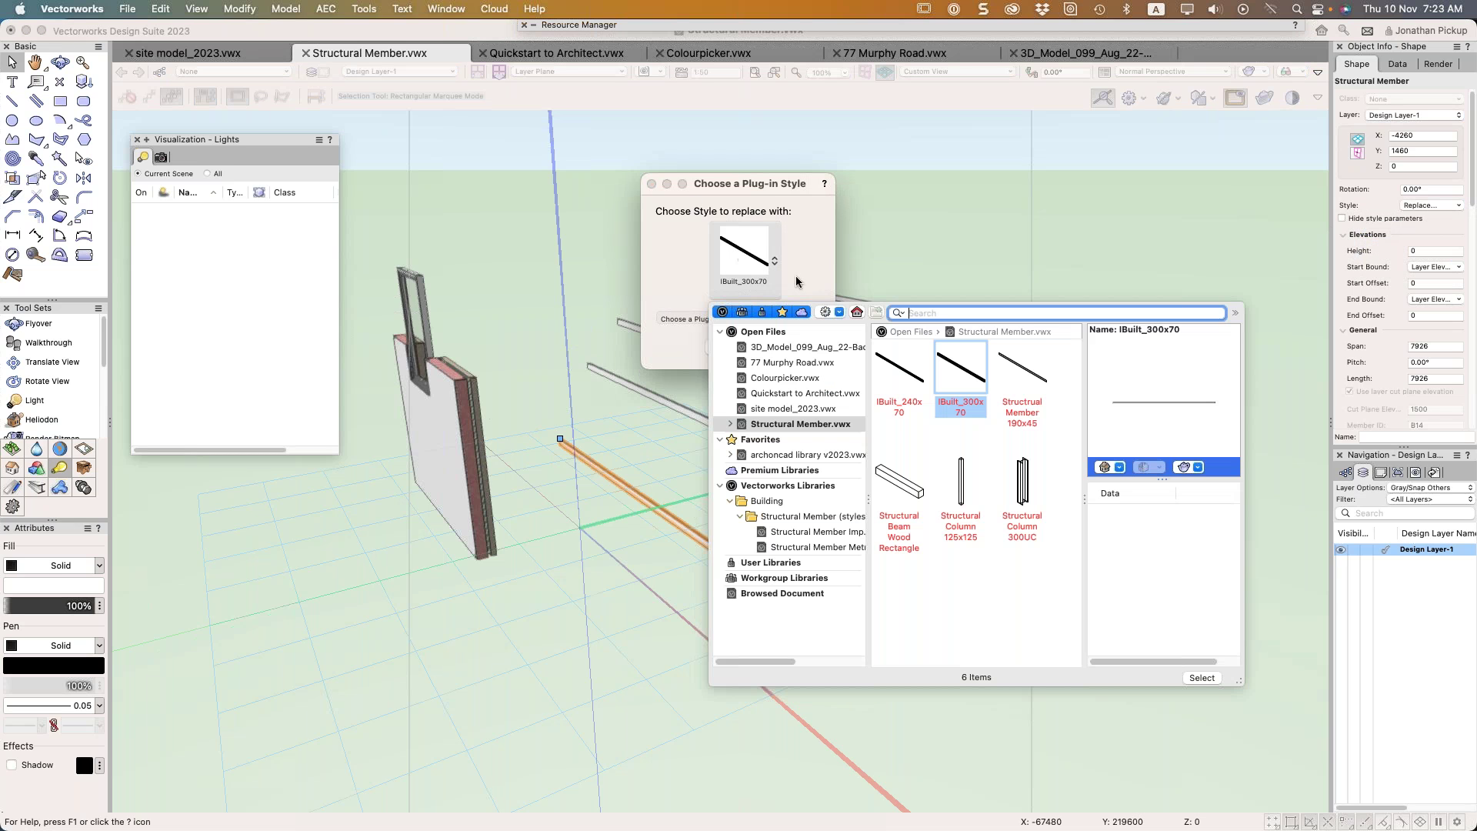
left_click(961, 484)
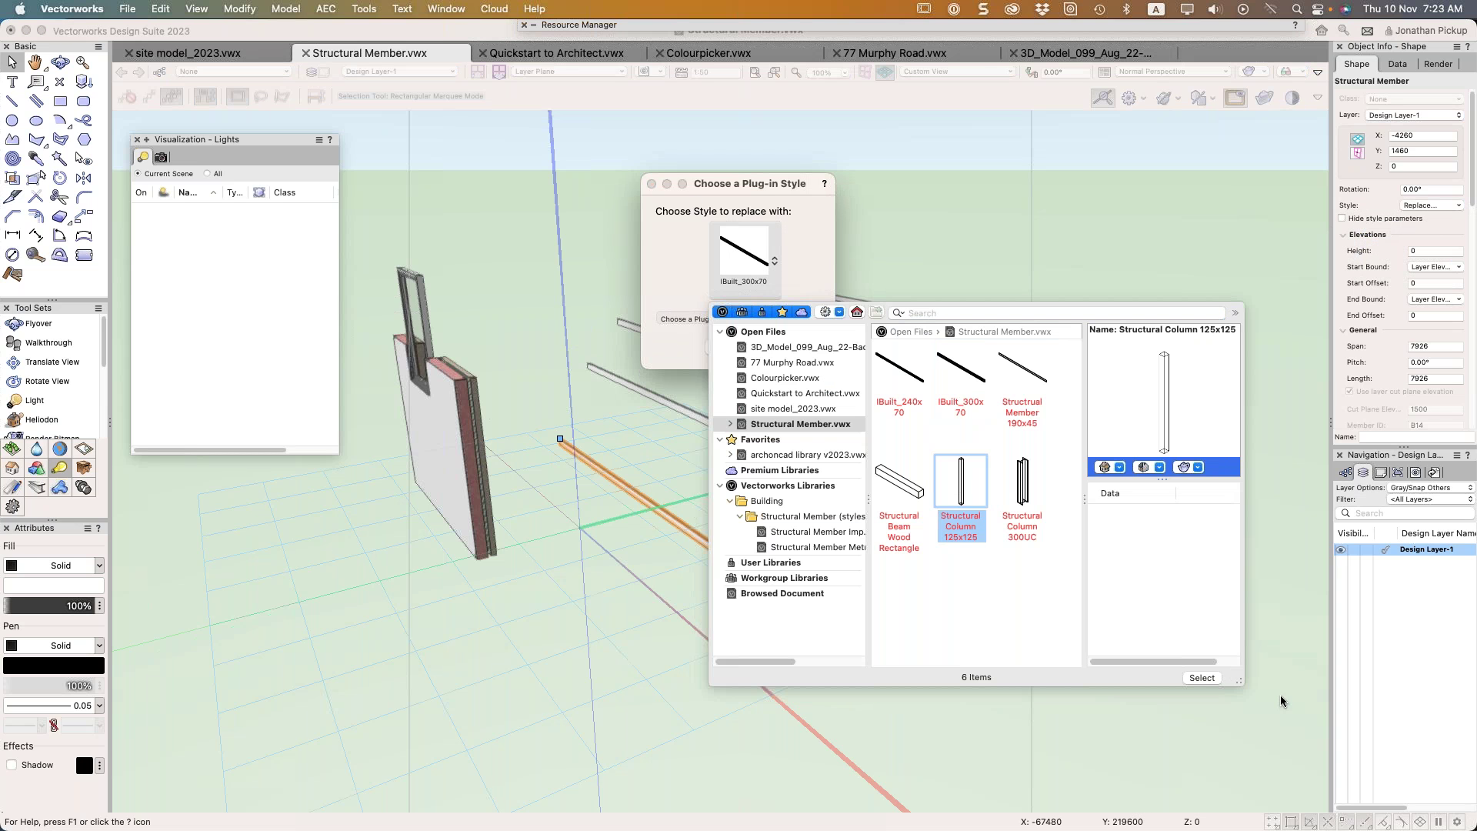
left_click(1201, 678)
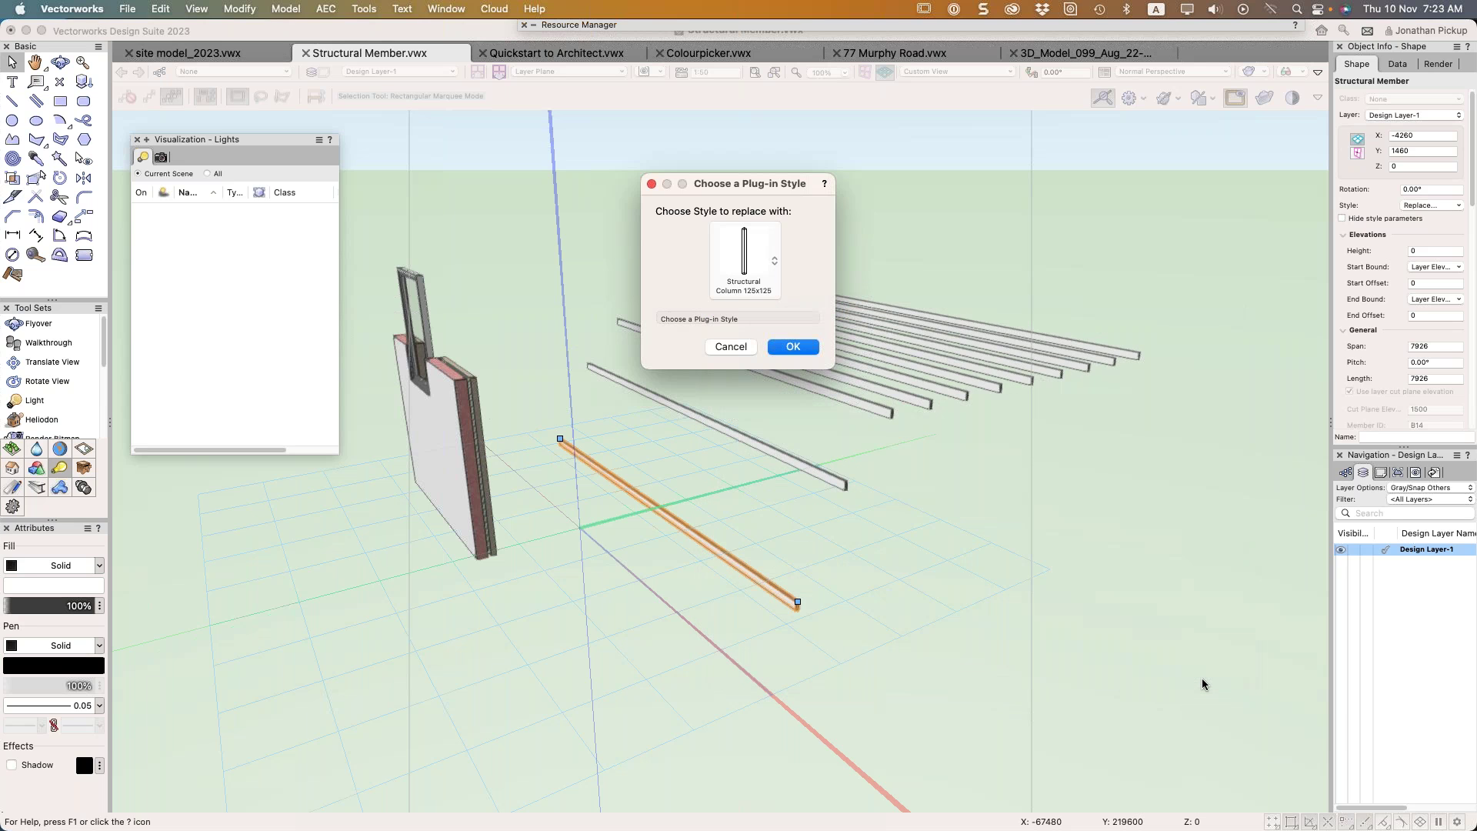
left_click(793, 346)
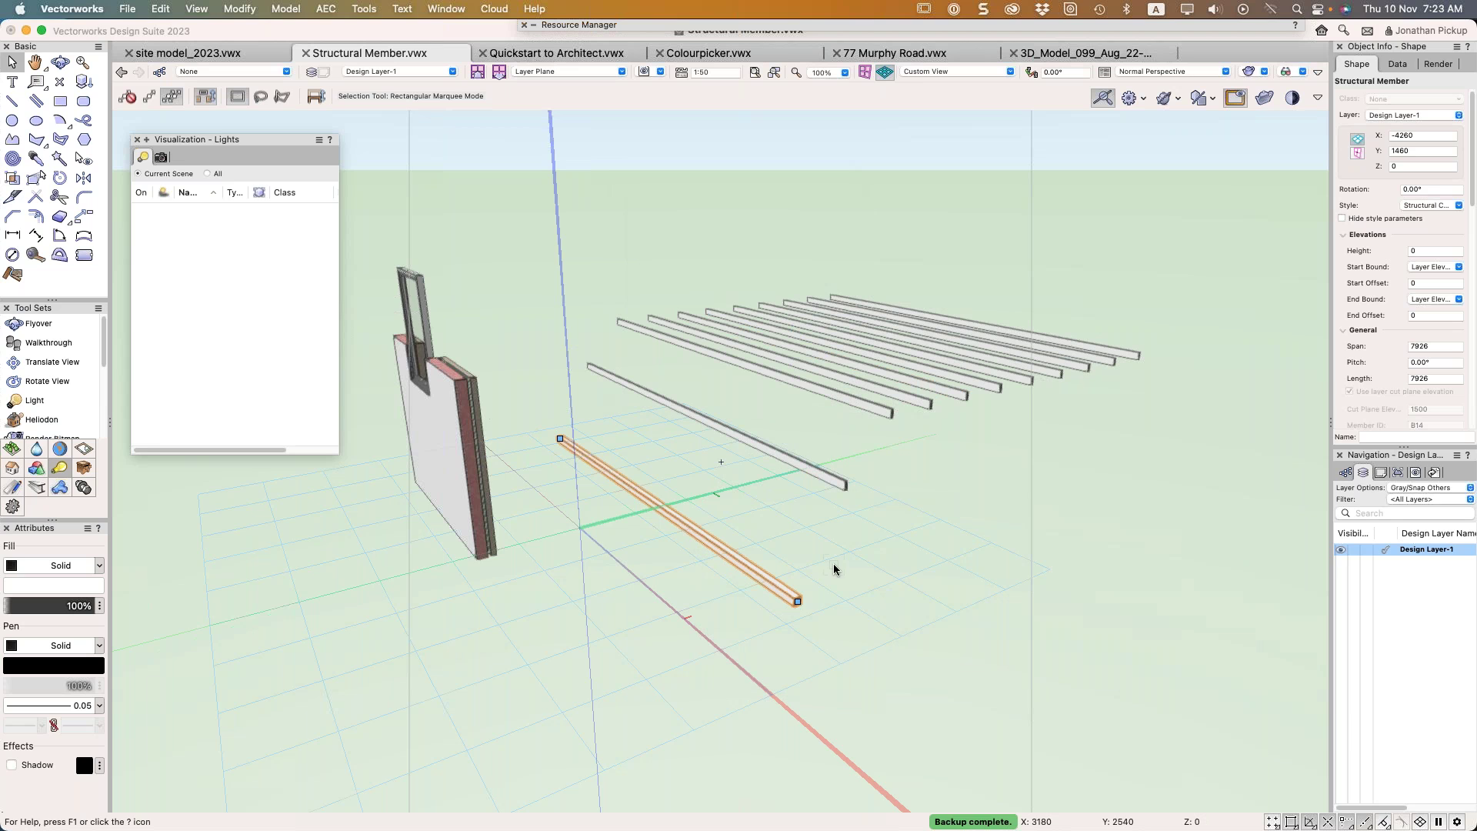
Replace the lower member's style with Structural Column 300UC instead
left_click(1428, 206)
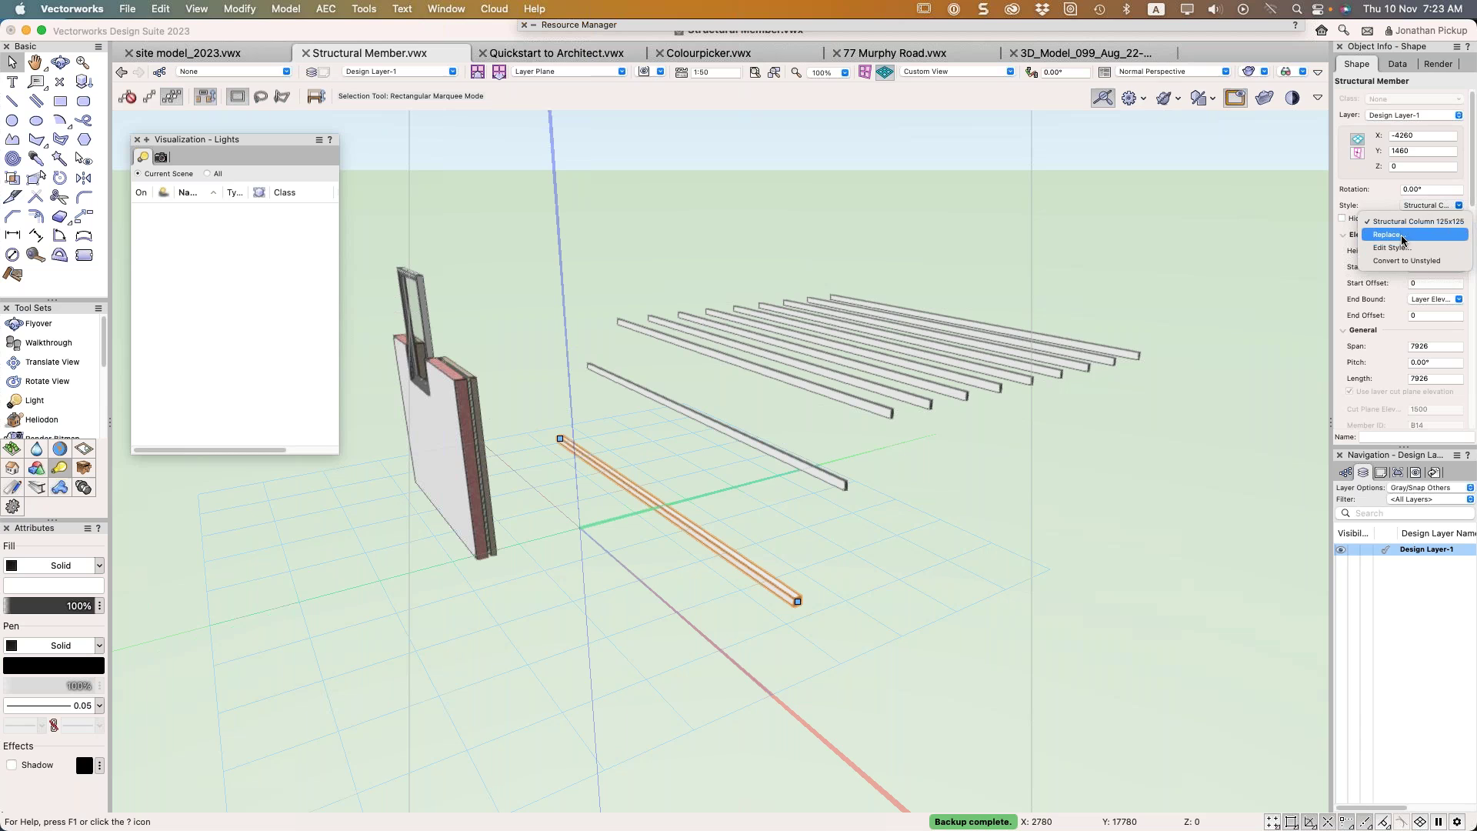
left_click(1403, 235)
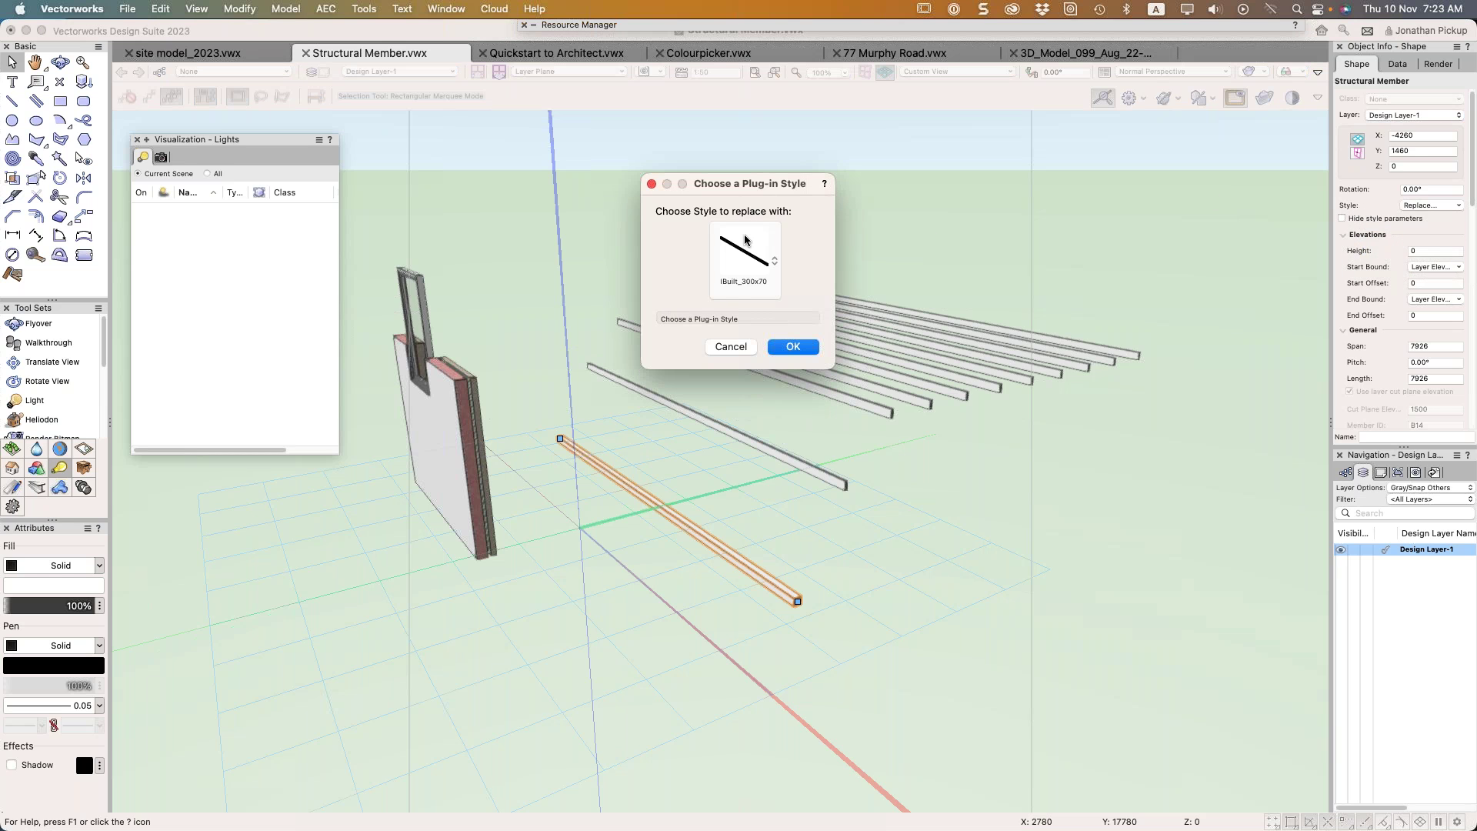
left_click(744, 240)
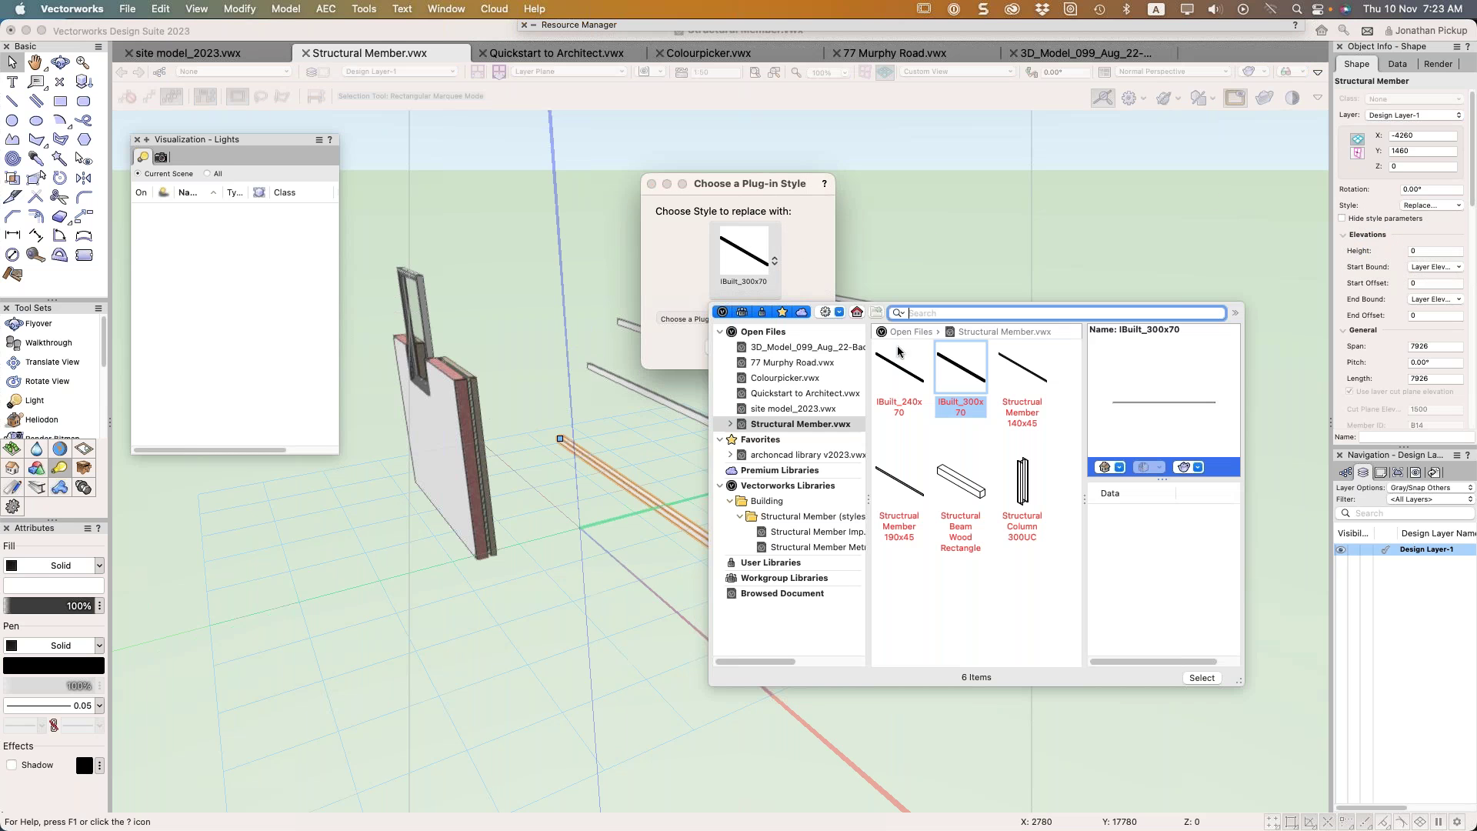
left_click(1023, 489)
left_click(1202, 677)
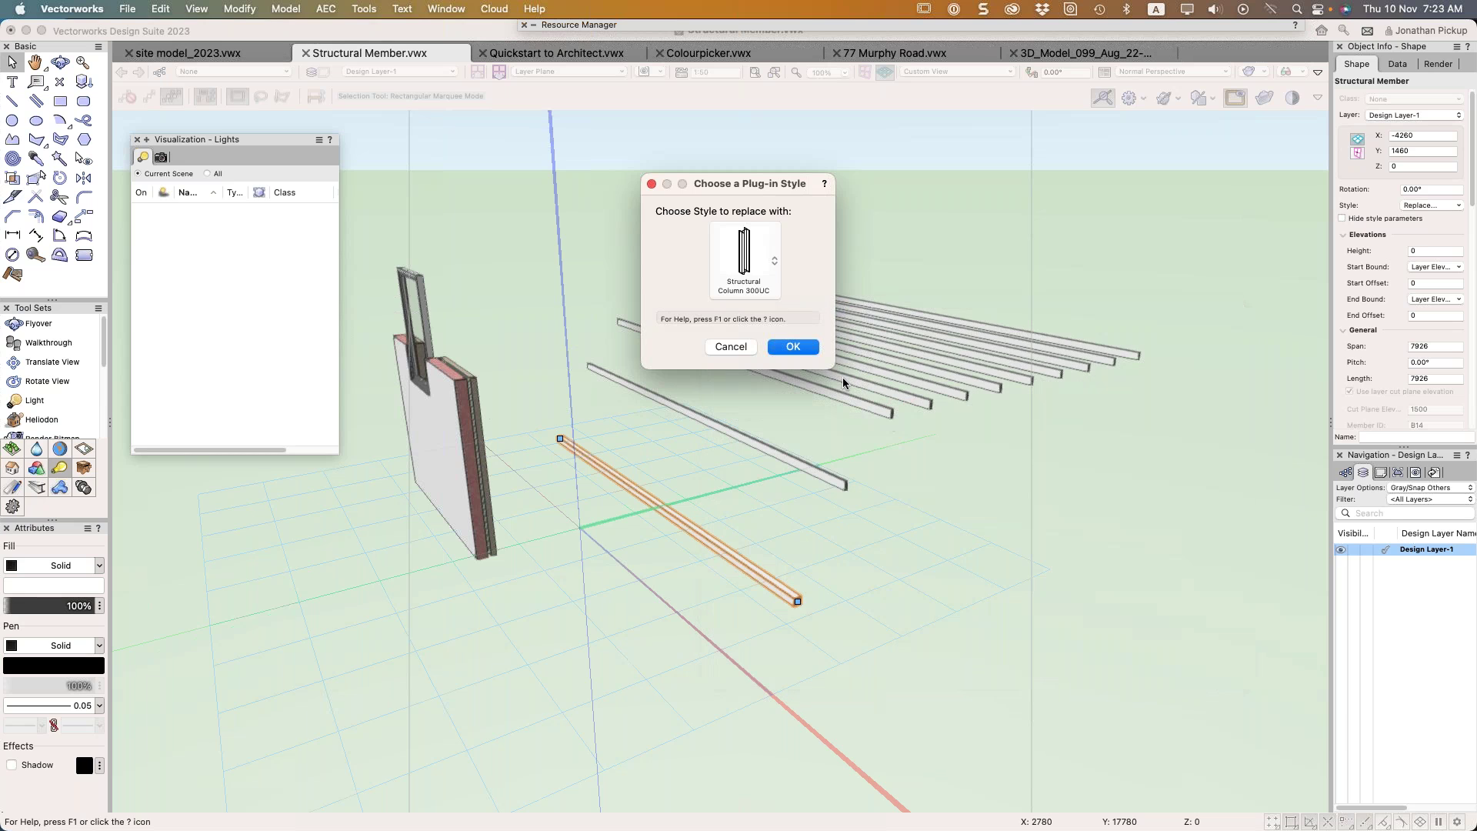
left_click(793, 347)
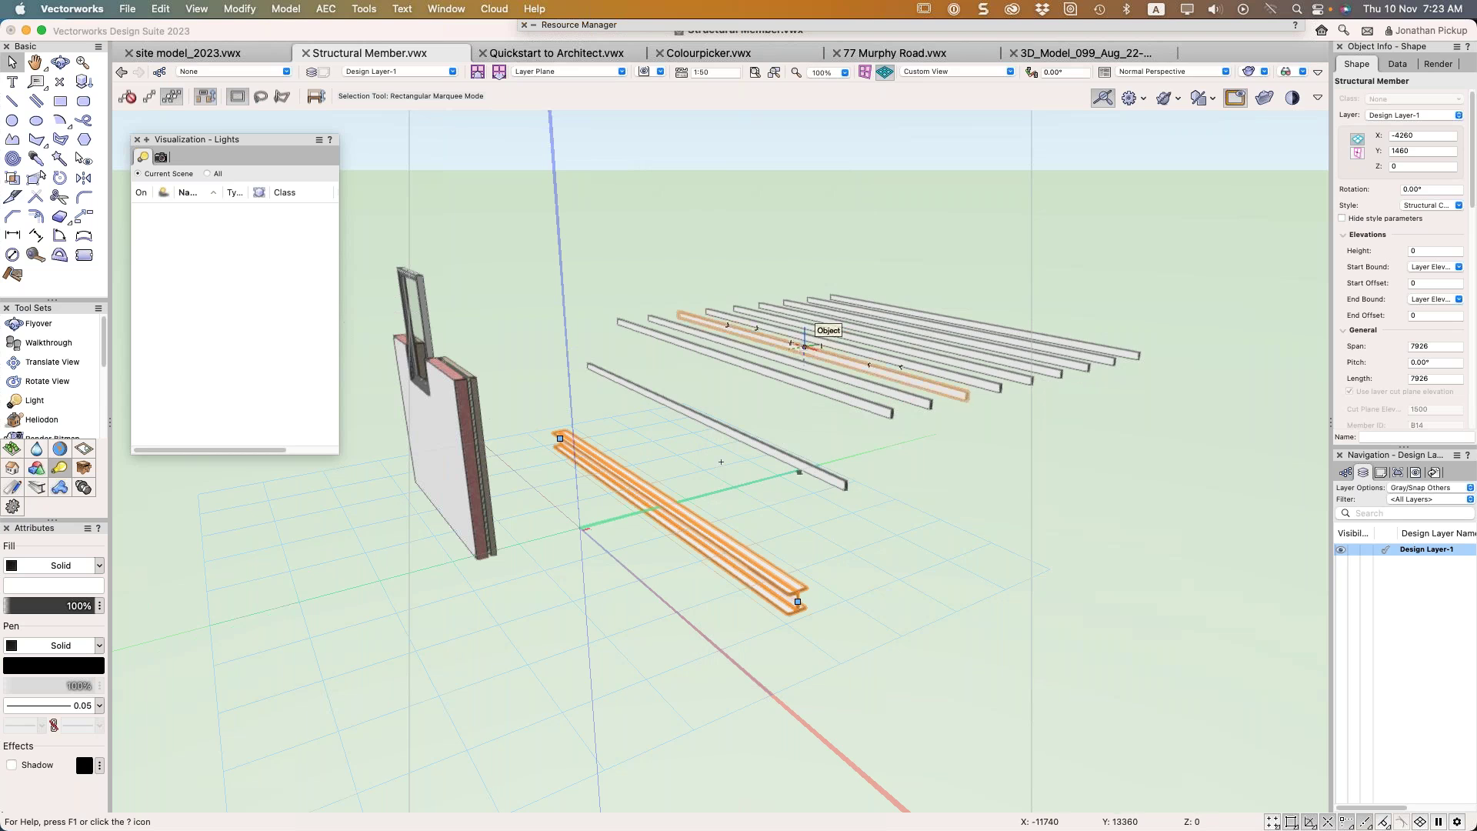
Drag the Structural Member Styles folder from Structural Member.vwx into the archoncad library v2023 favourite
left_click(687, 29)
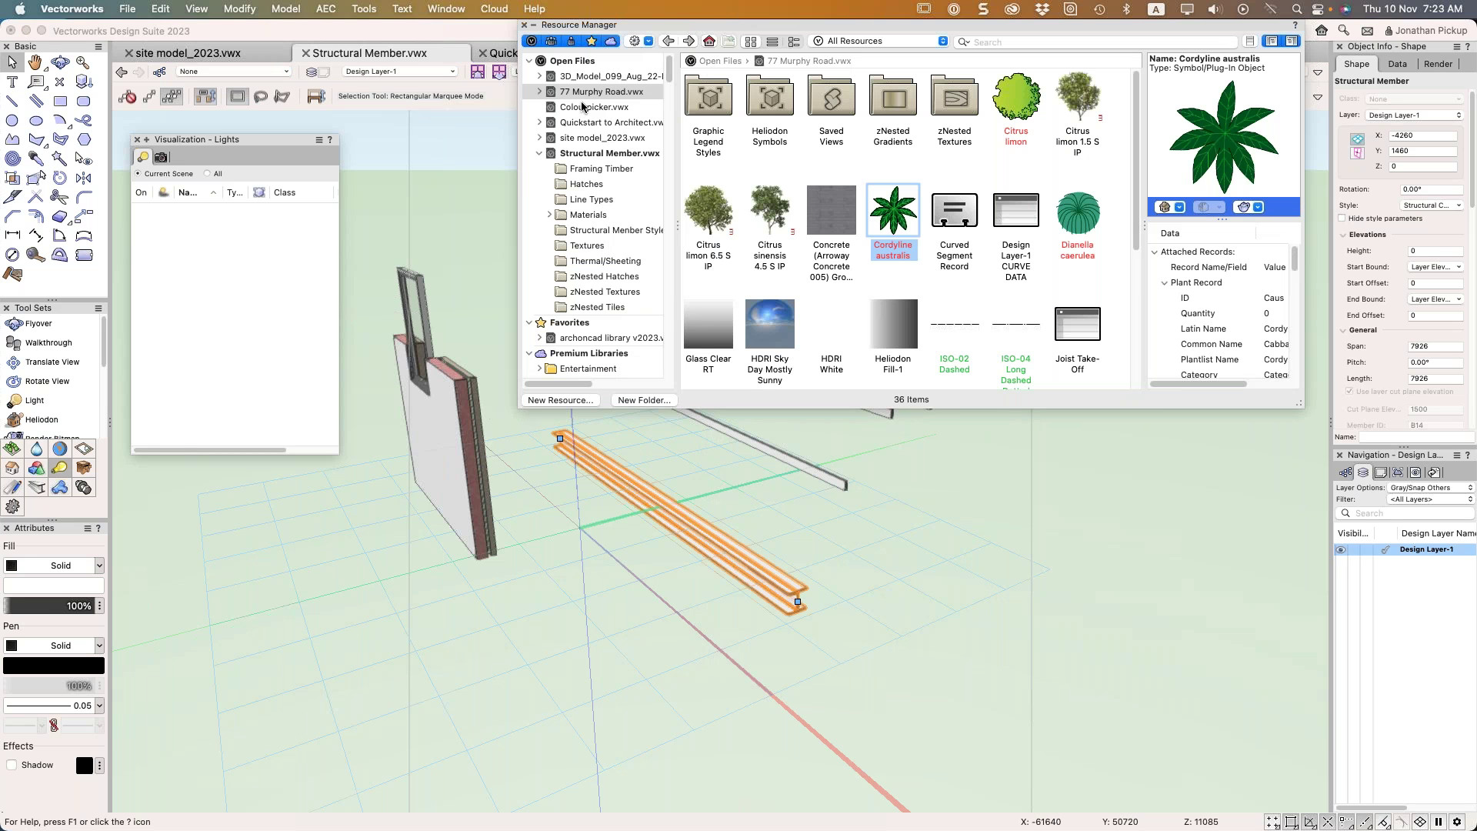
left_click(589, 154)
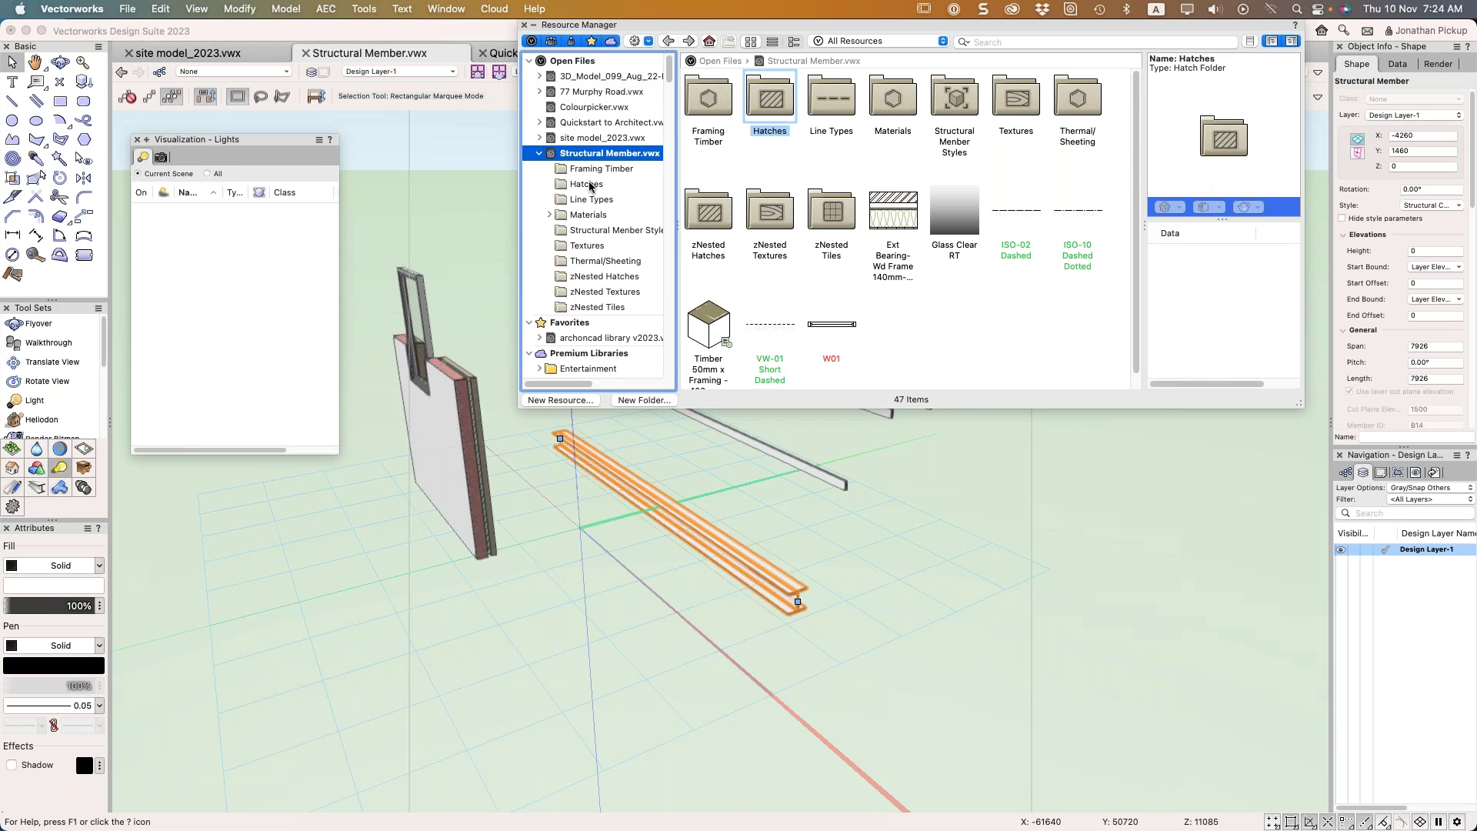
left_click(592, 236)
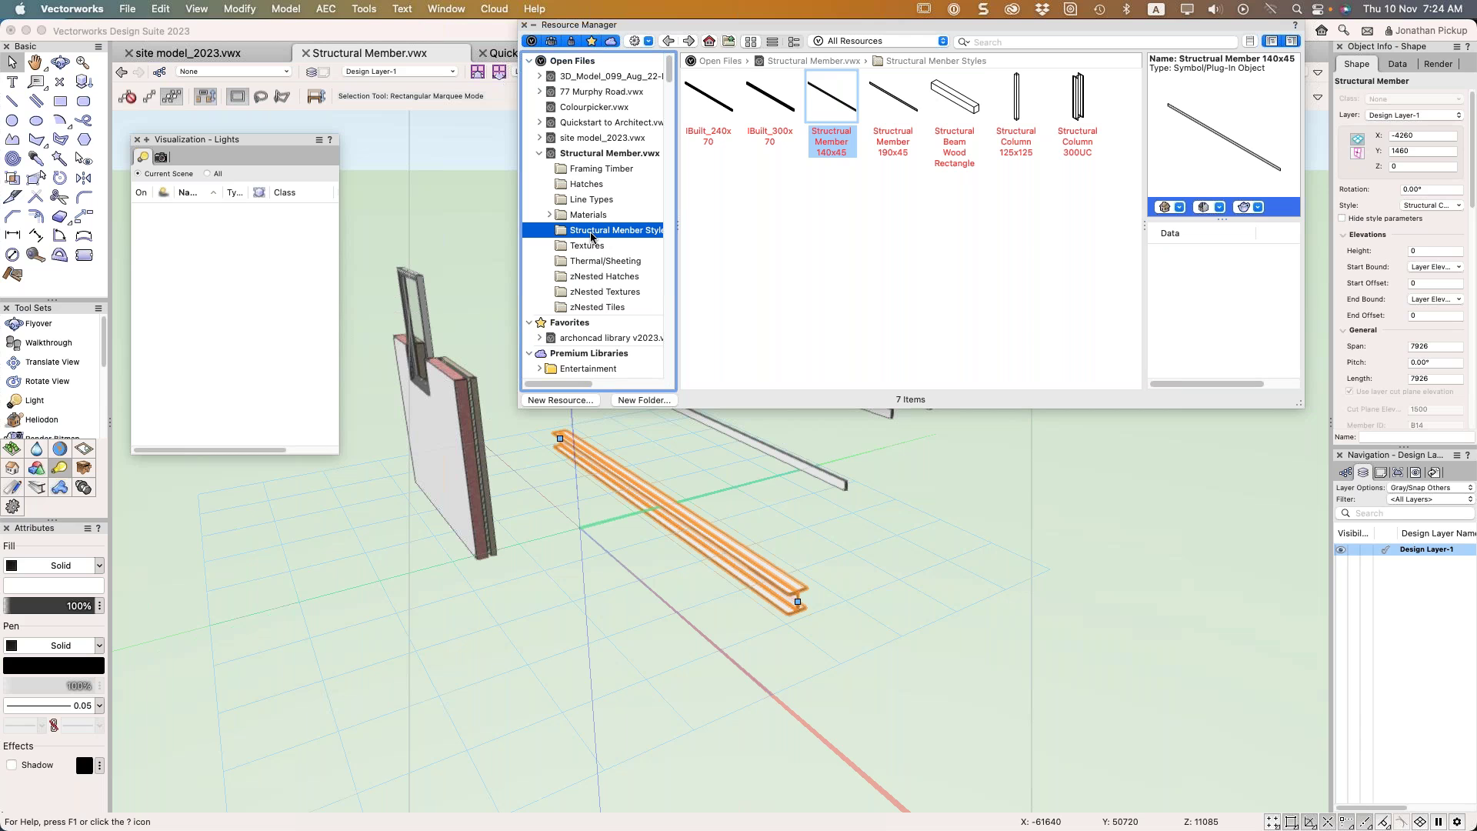
left_click(901, 42)
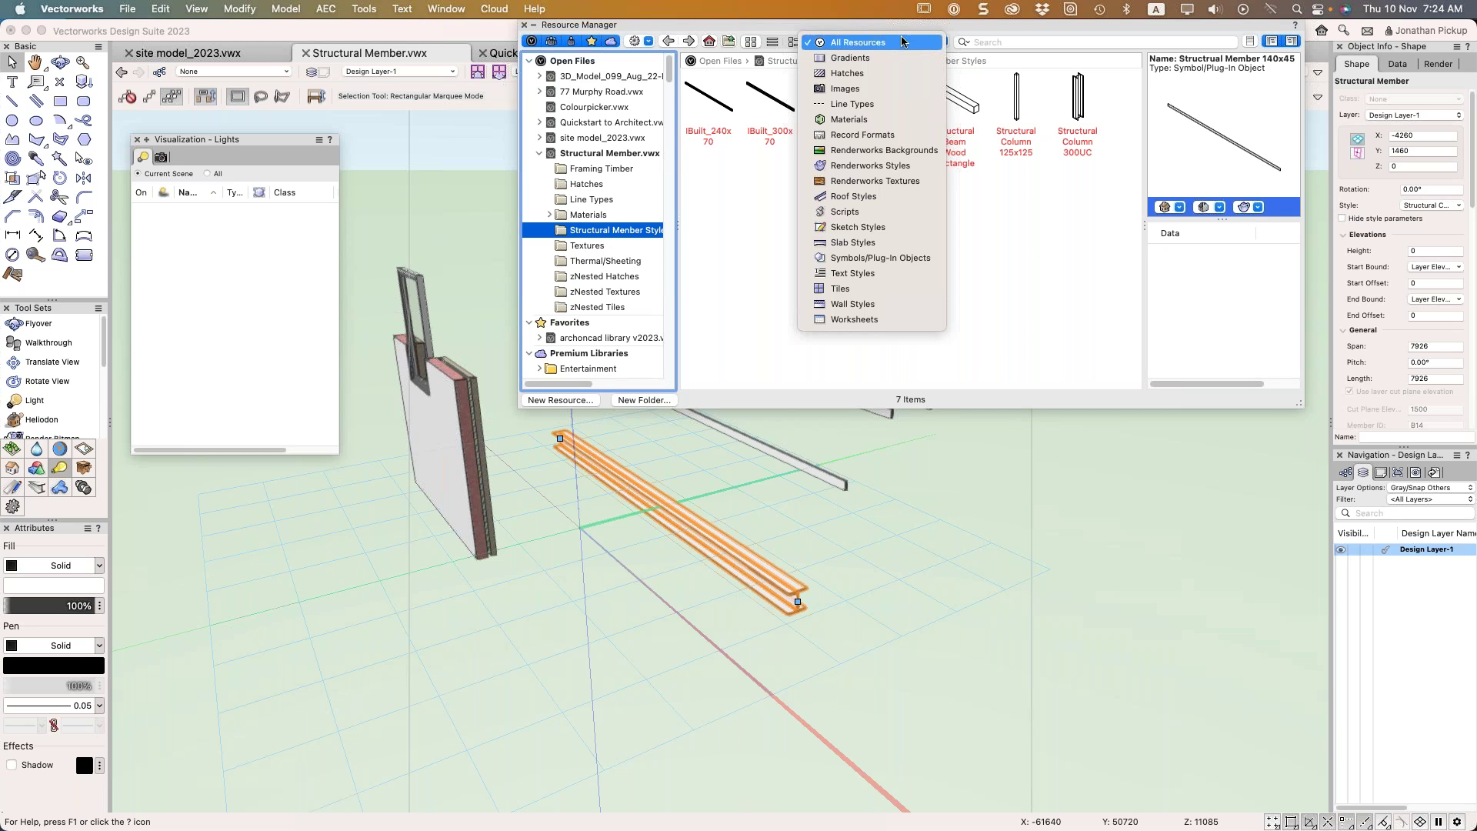
left_click(598, 154)
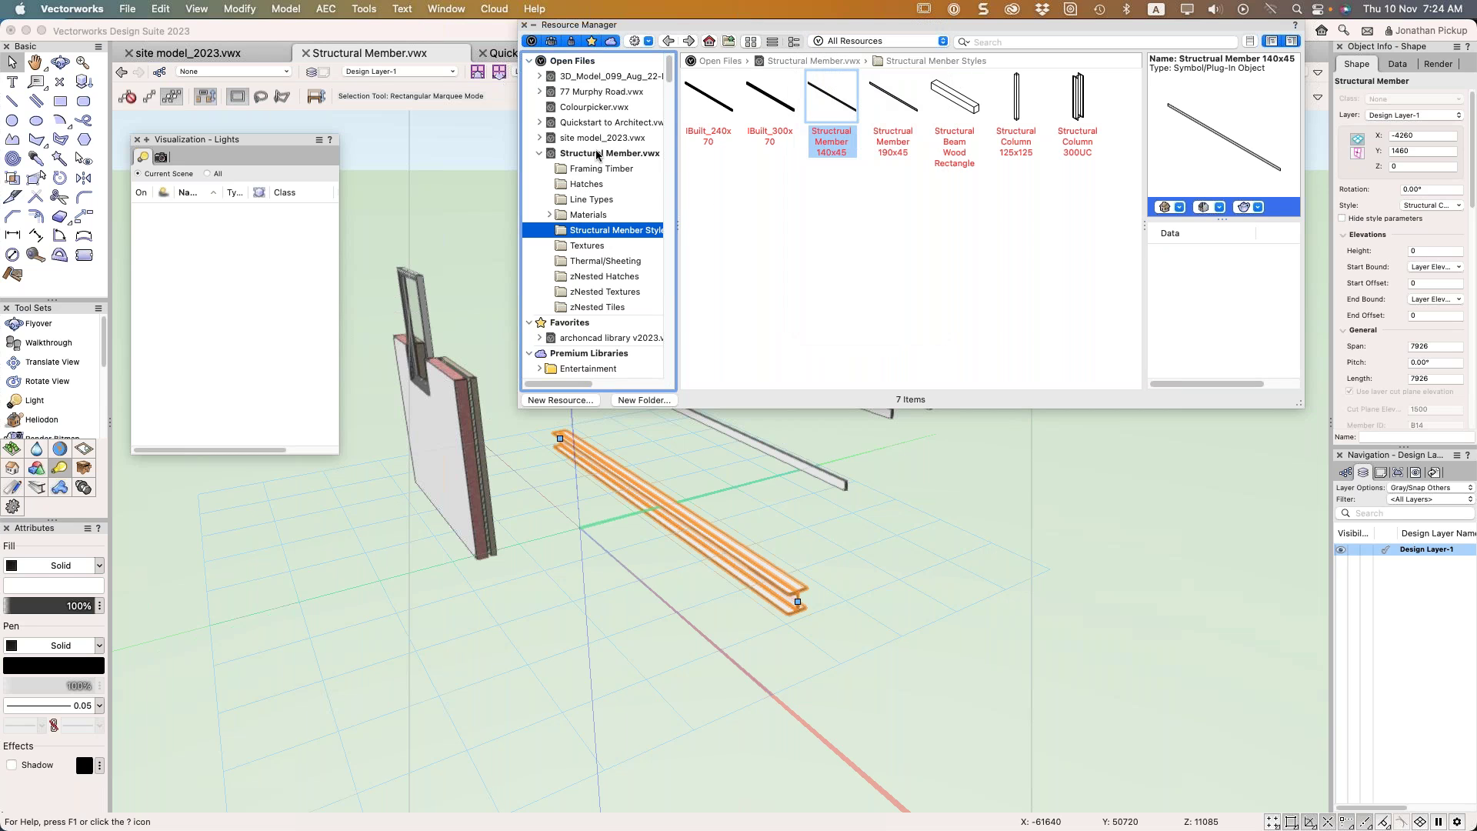
left_click(598, 153)
left_click_drag(954, 106, 624, 347)
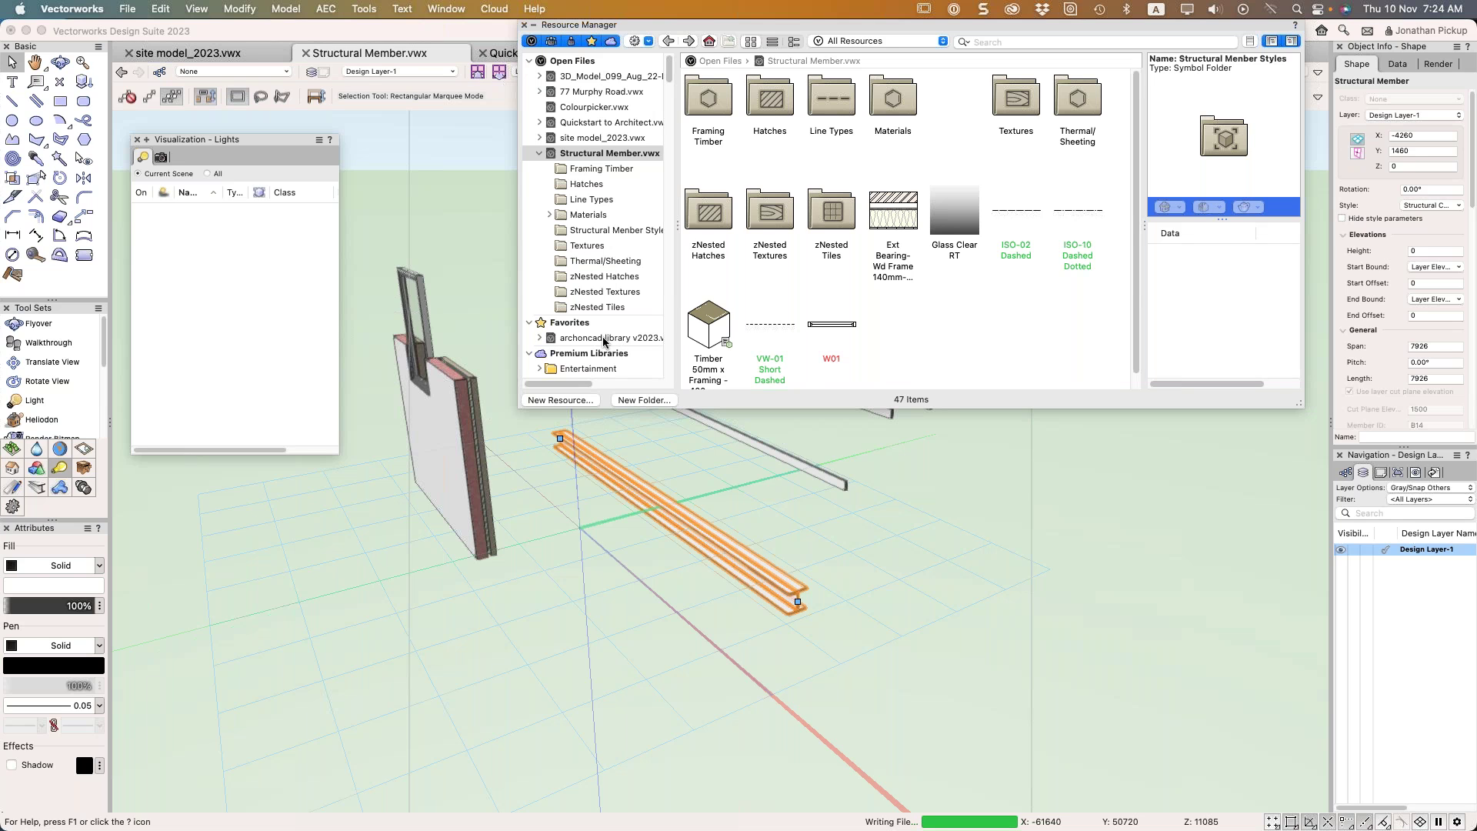
Browse archoncad library v2023 and locate the newly copied Structural Member Styles folder
left_click(608, 338)
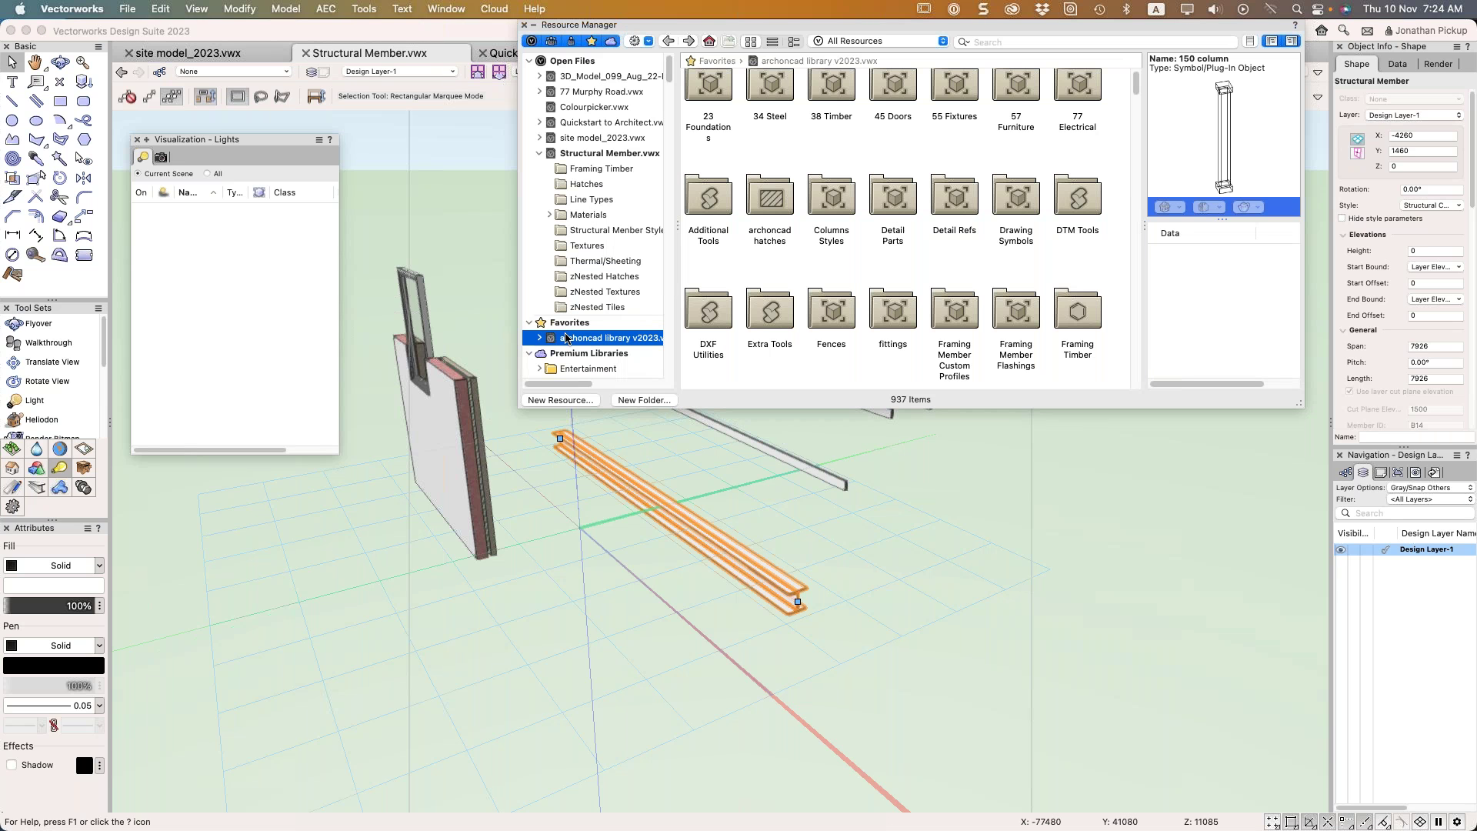
left_click(585, 339)
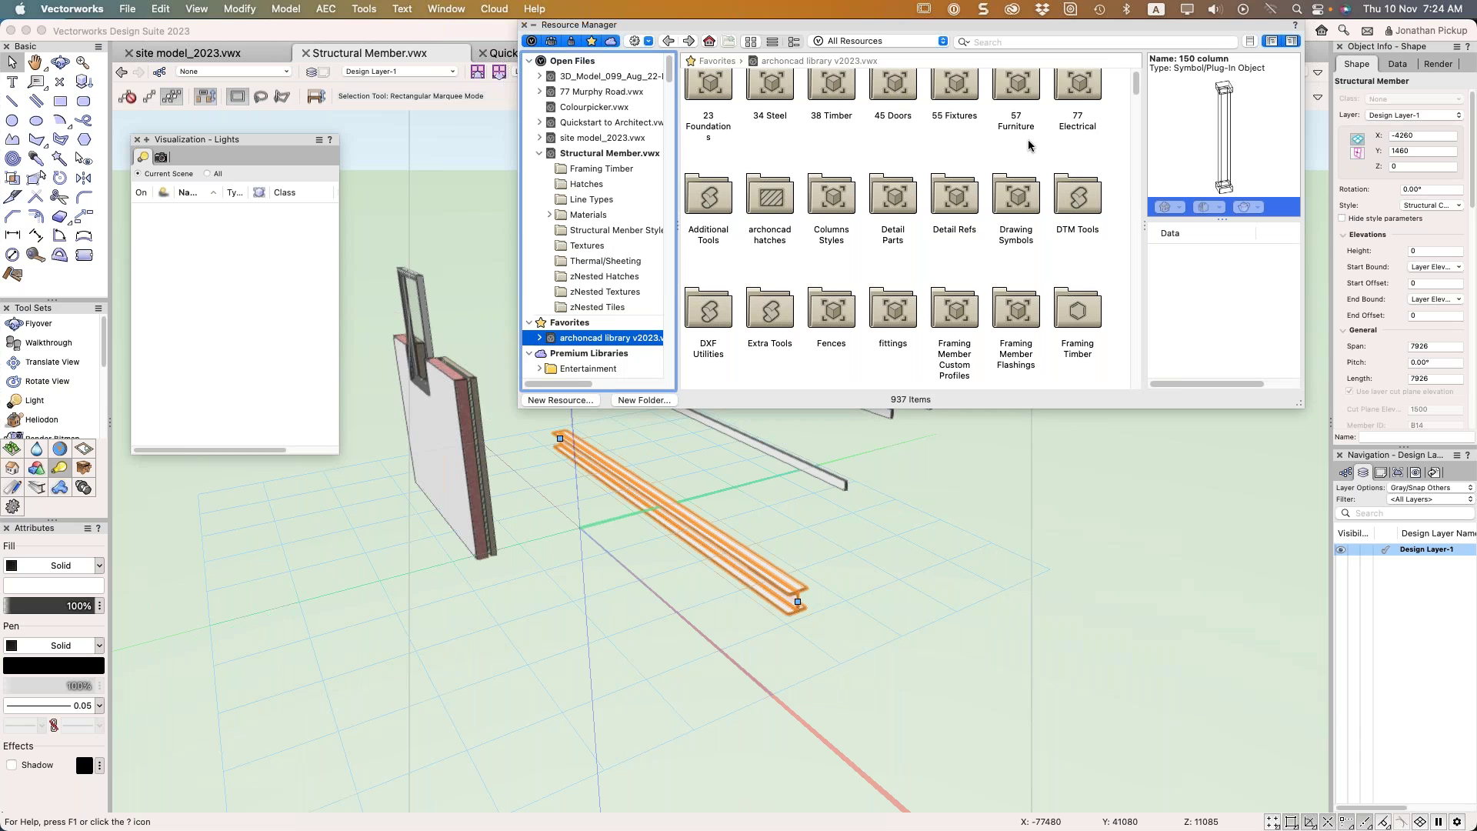
scroll(1000, 139, "down", 3)
scroll(1028, 154, "down", 5)
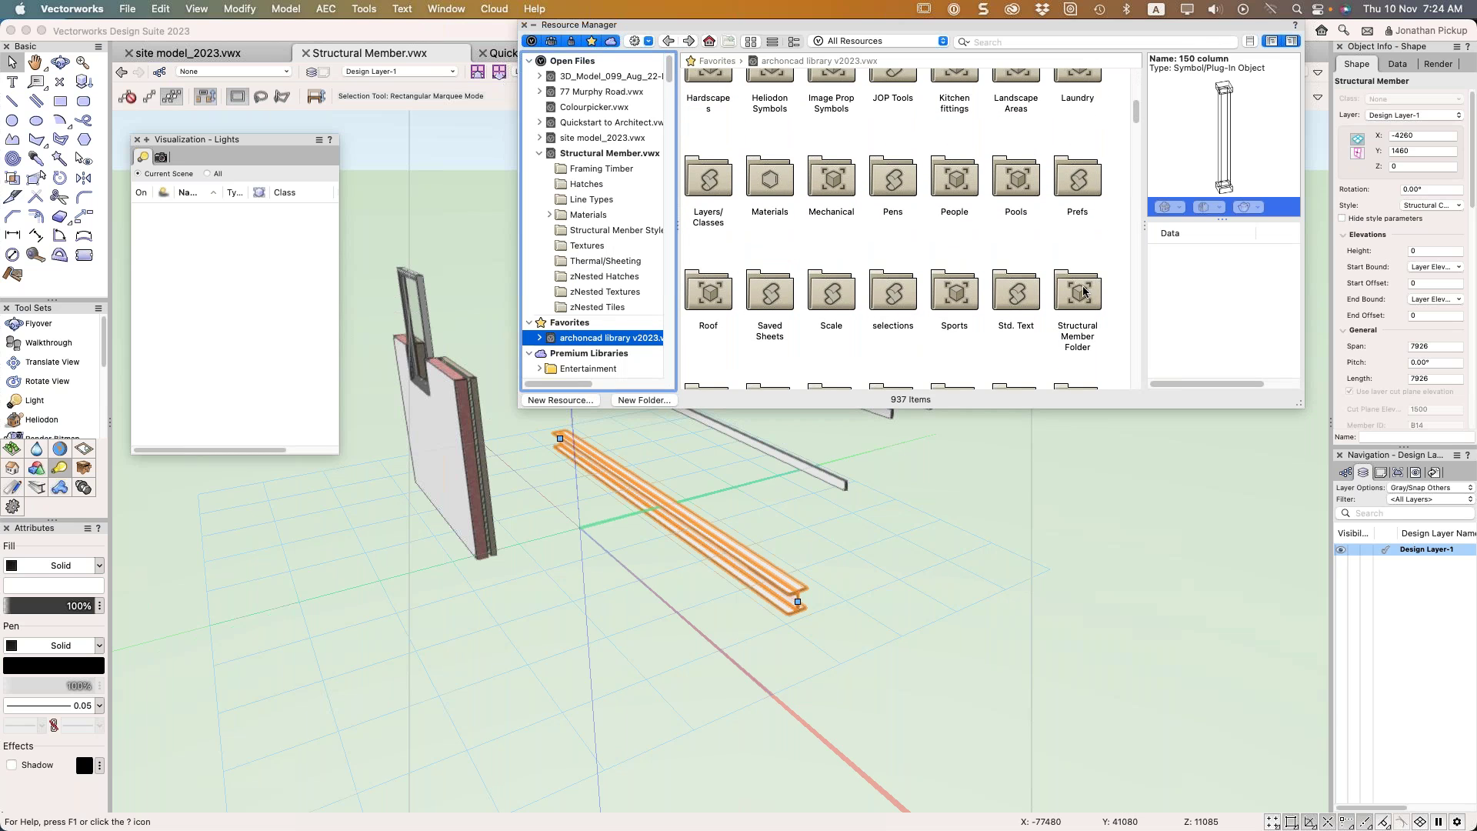
left_click(1082, 293)
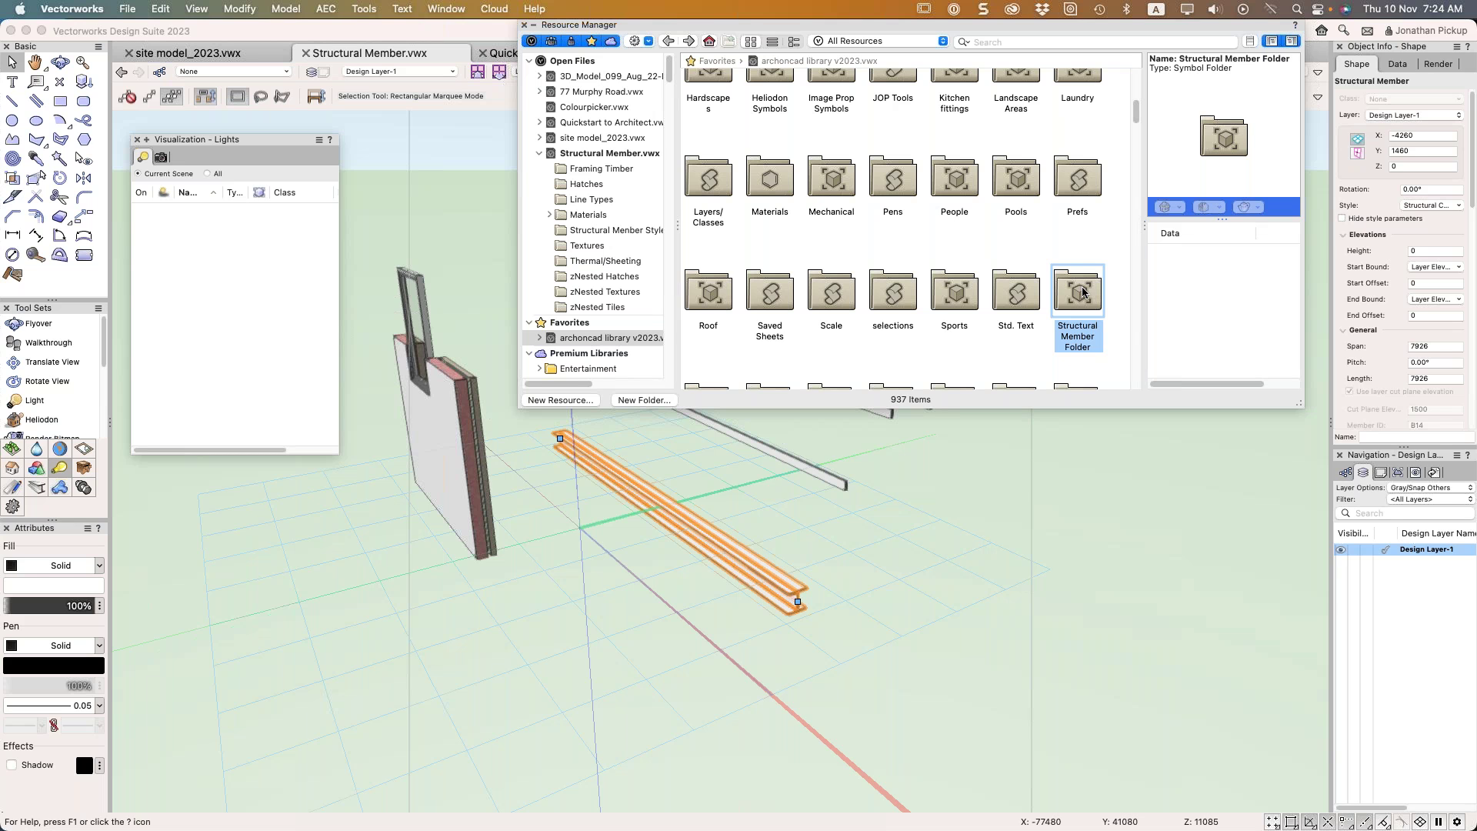
scroll(1083, 288, "down", 3)
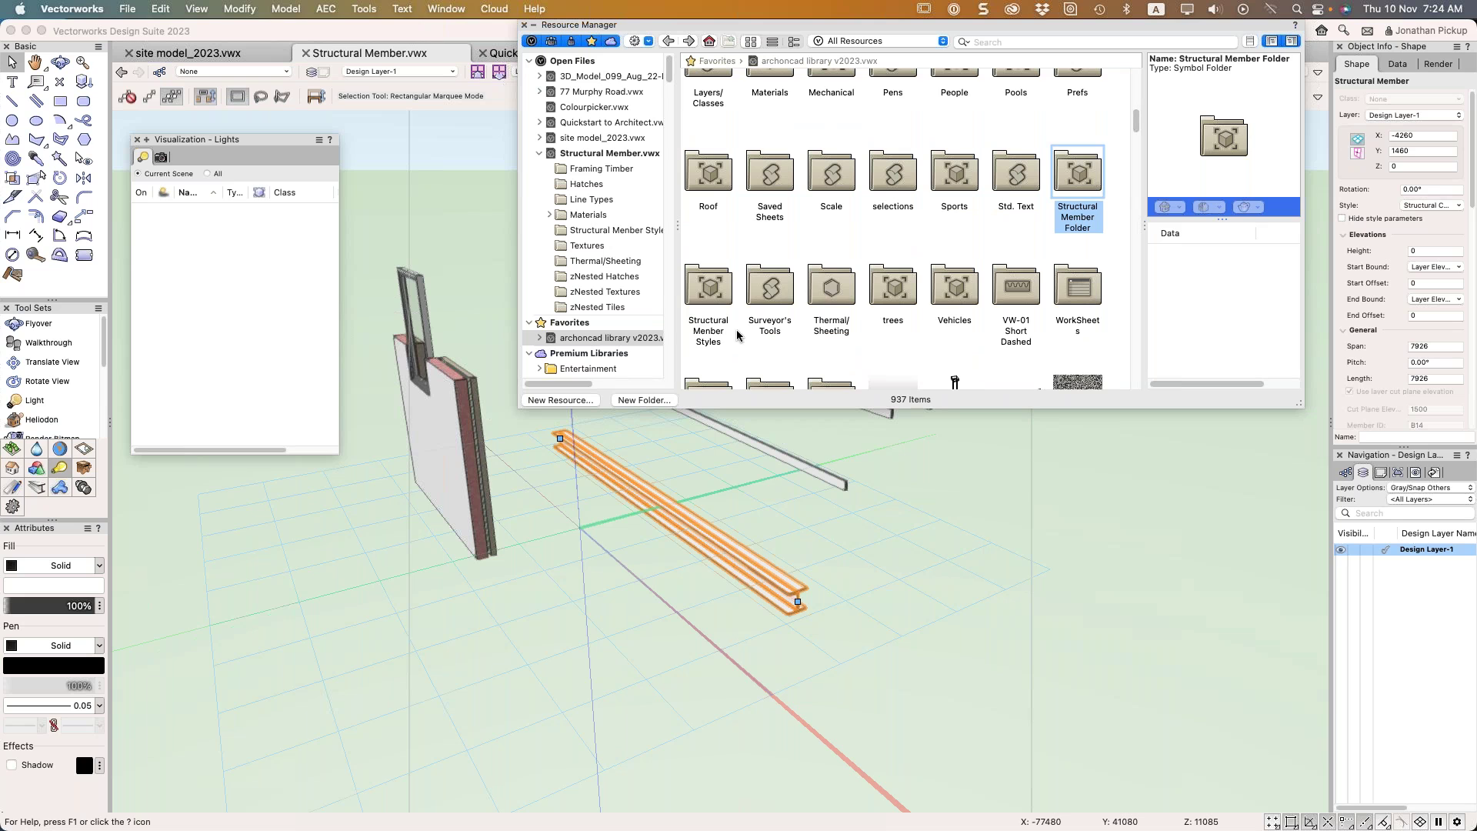
left_click(702, 323)
left_click(1085, 185)
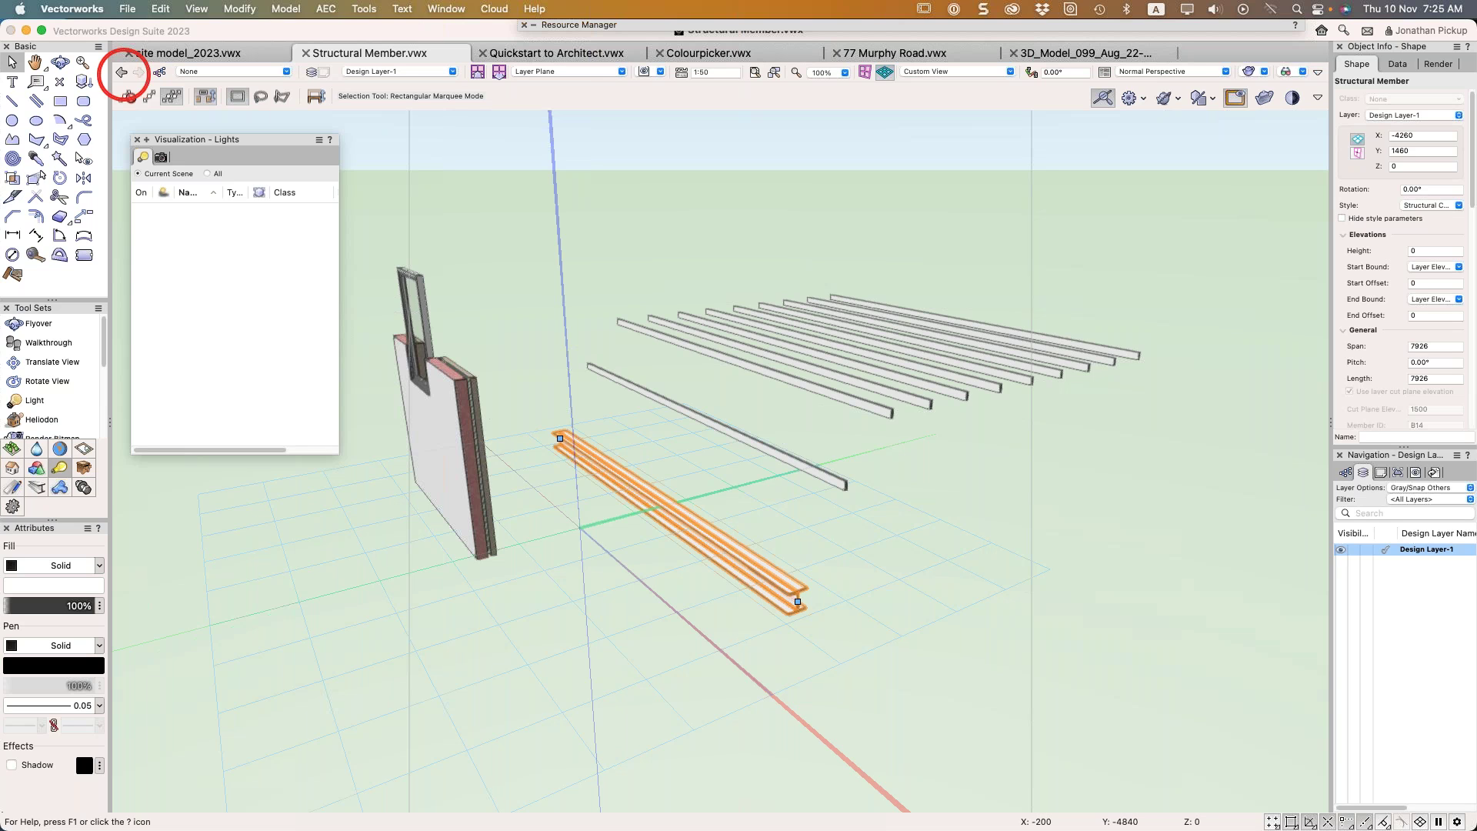
left_click(638, 209)
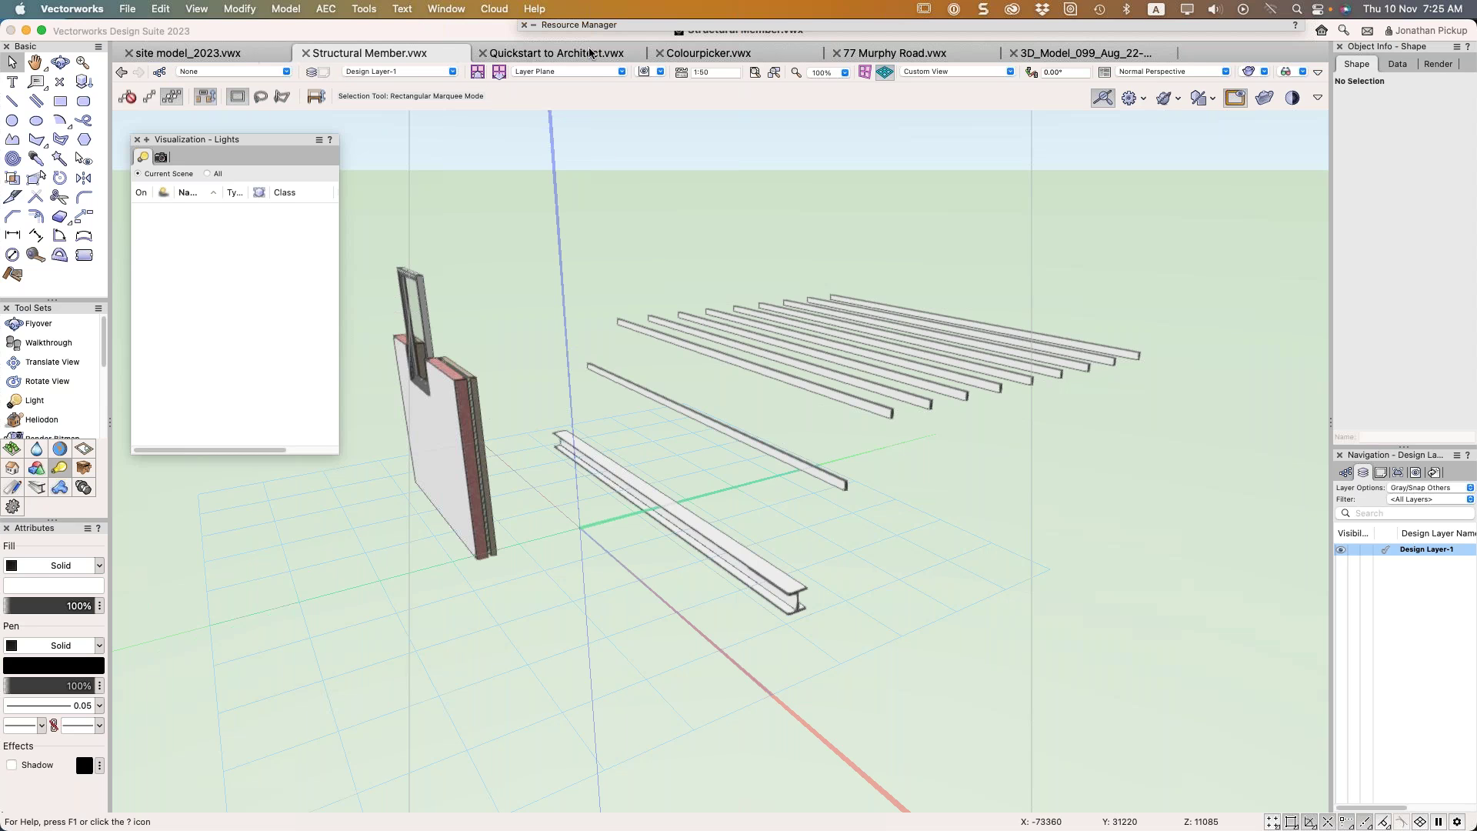
left_click(862, 55)
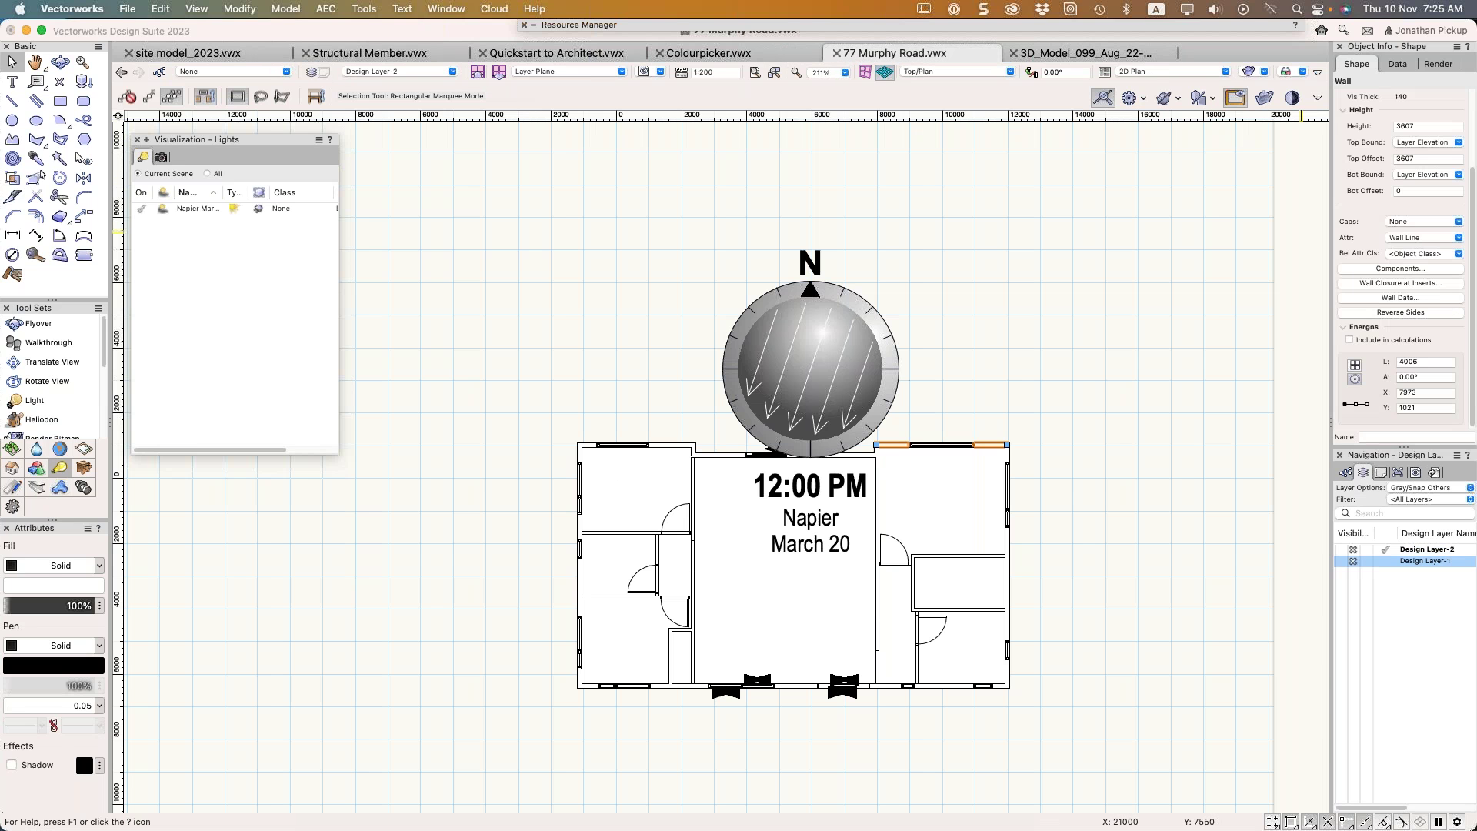
left_click(1382, 564)
left_click(1382, 551)
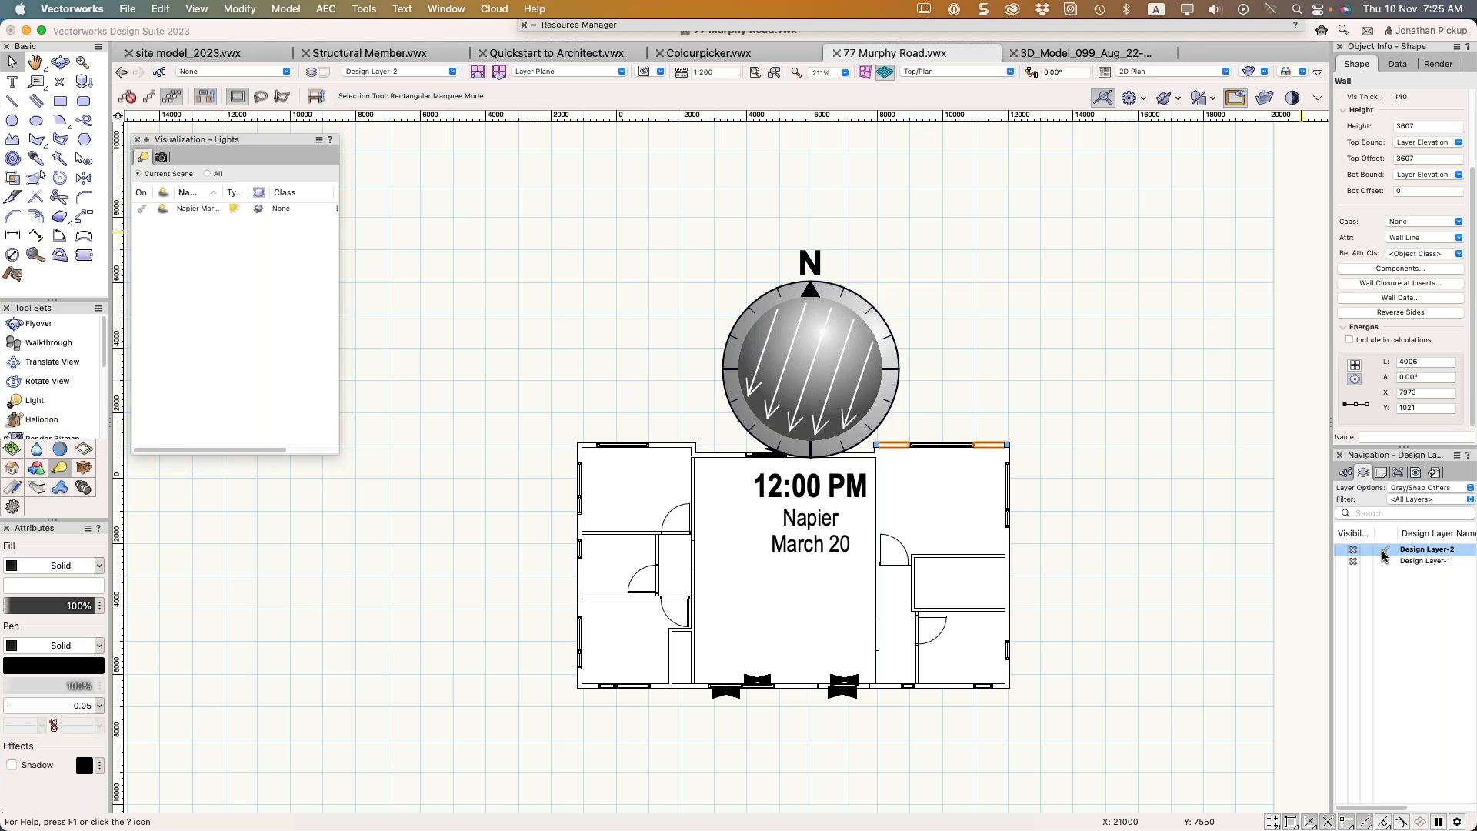
key("9")
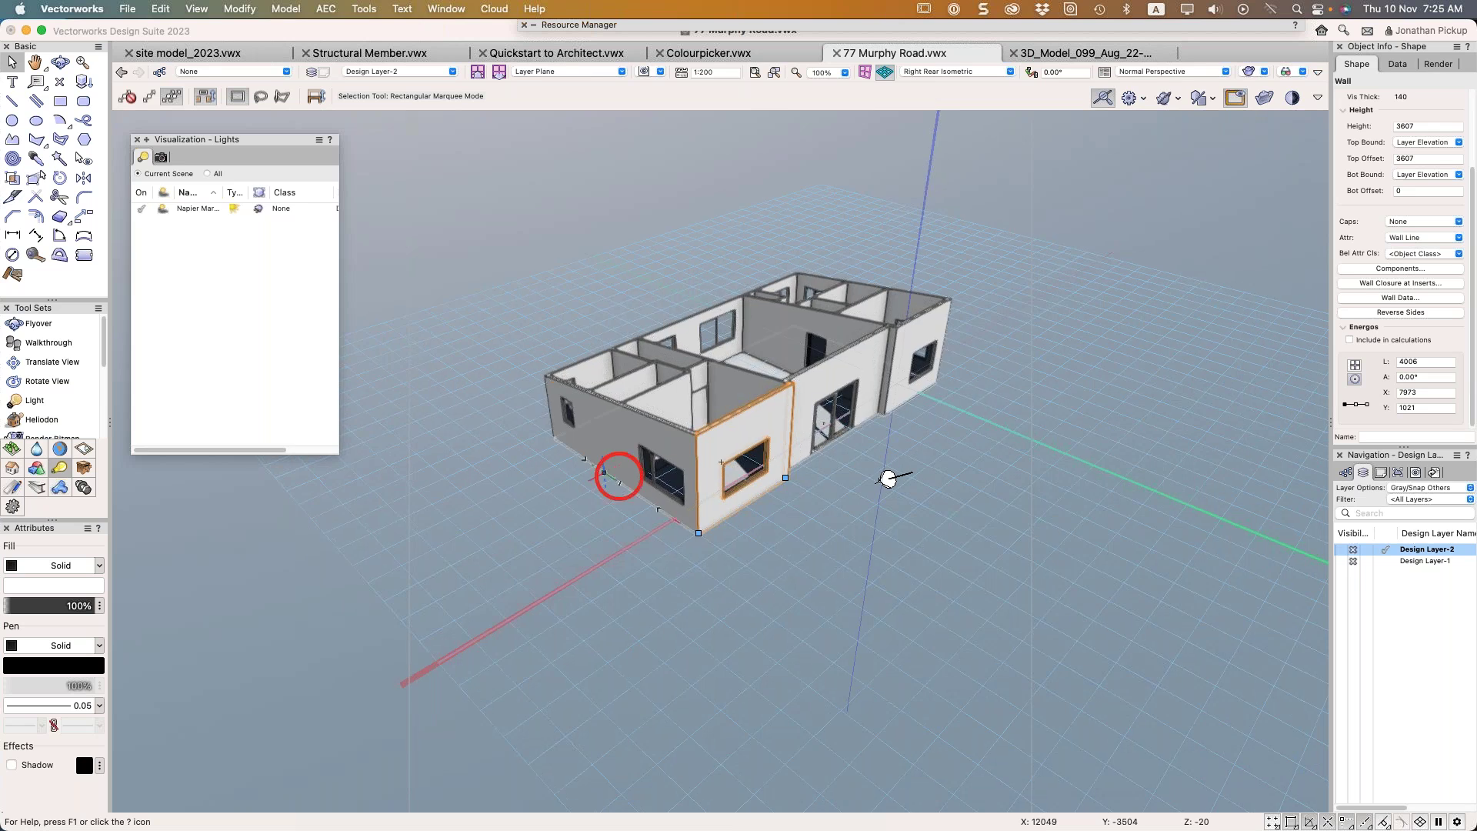
scroll(616, 471, "up", 3)
middle_click_drag(811, 397, 736, 395)
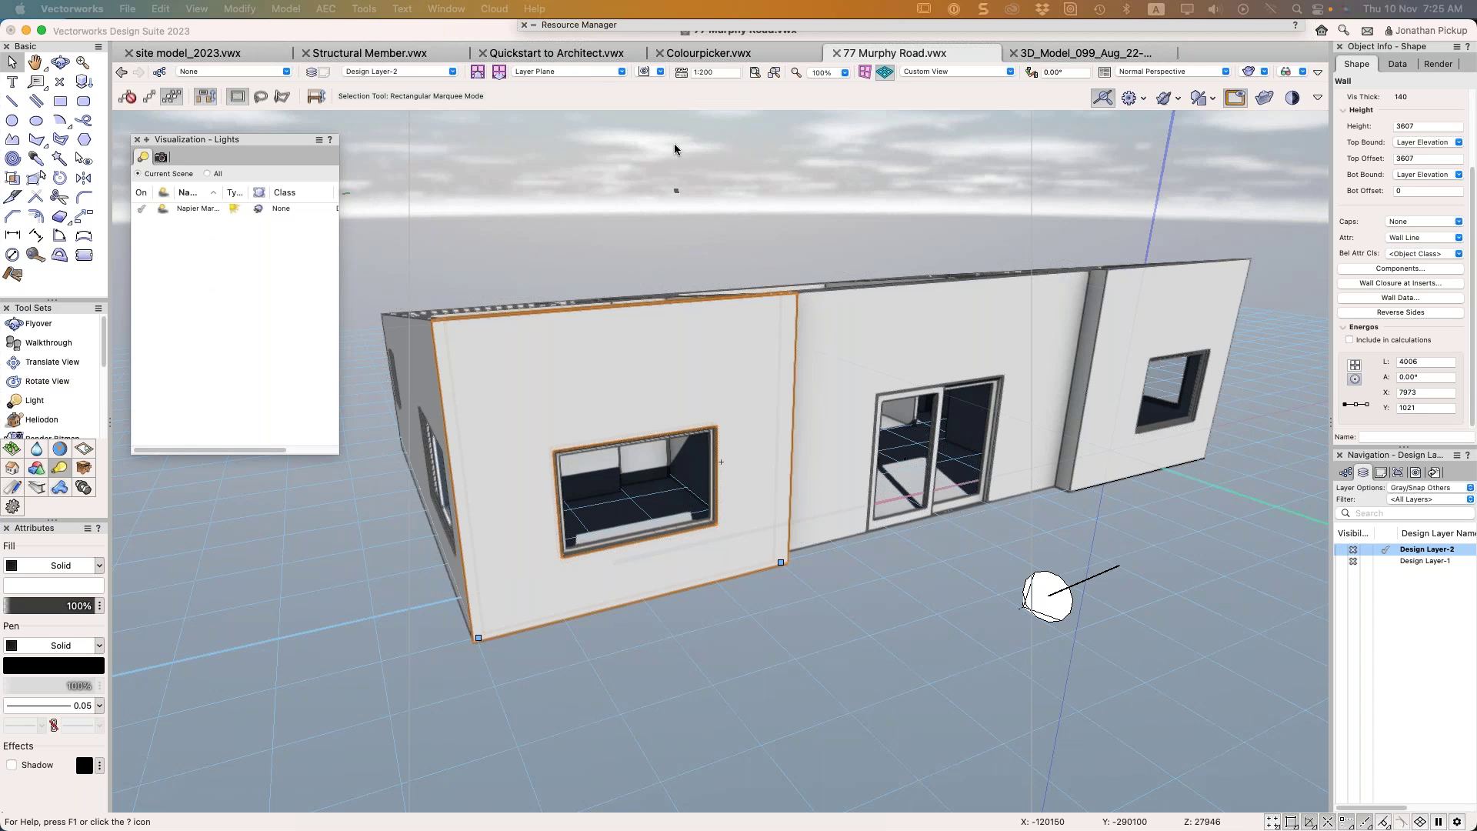
left_click(933, 478)
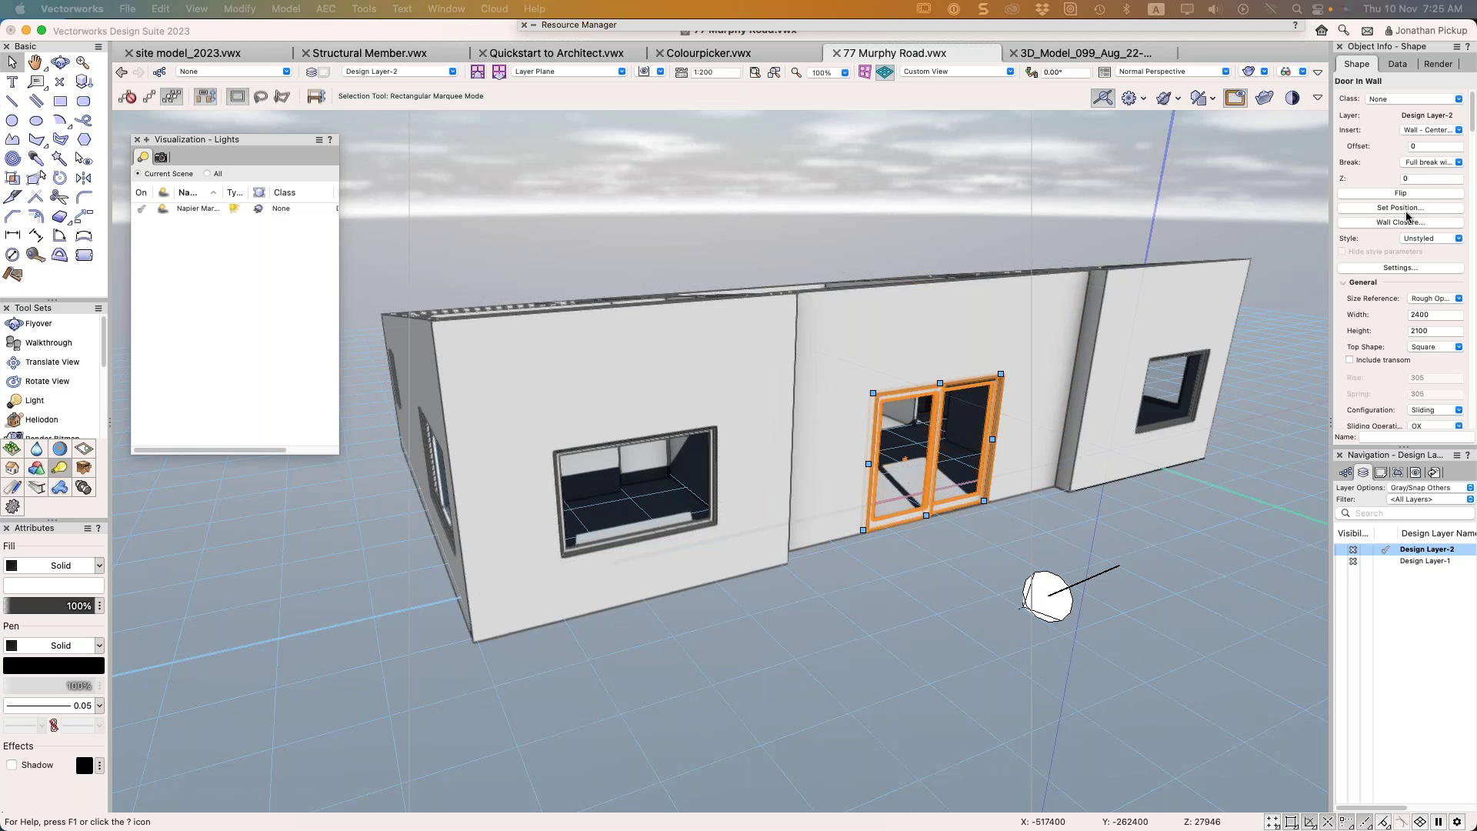
Make the door Folding in Door Settings, trying Bi-fold Single, Bi-fold Double Bi-part, then Multiple operation
left_click(1396, 268)
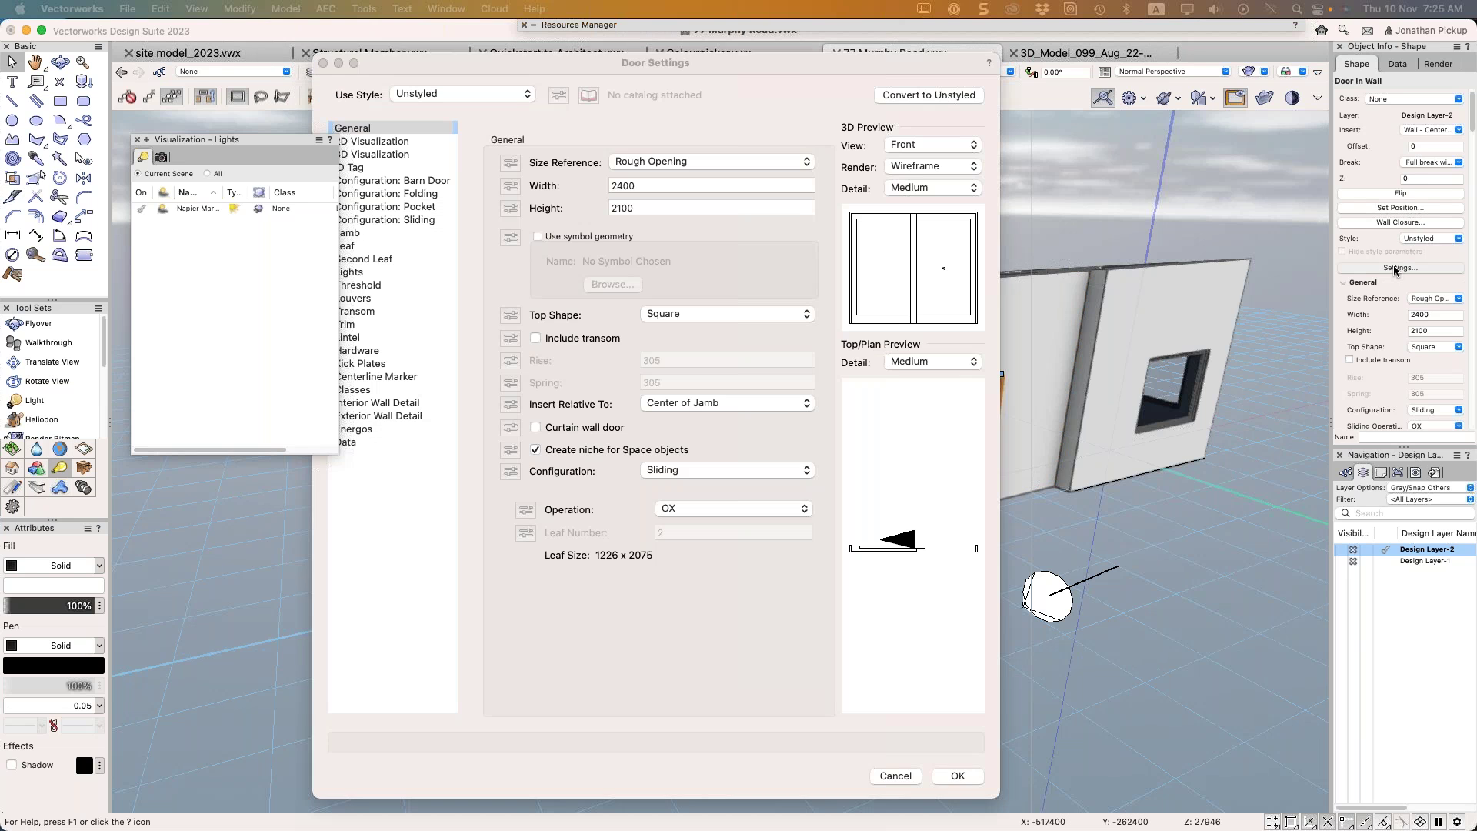
left_click_drag(678, 61, 732, 52)
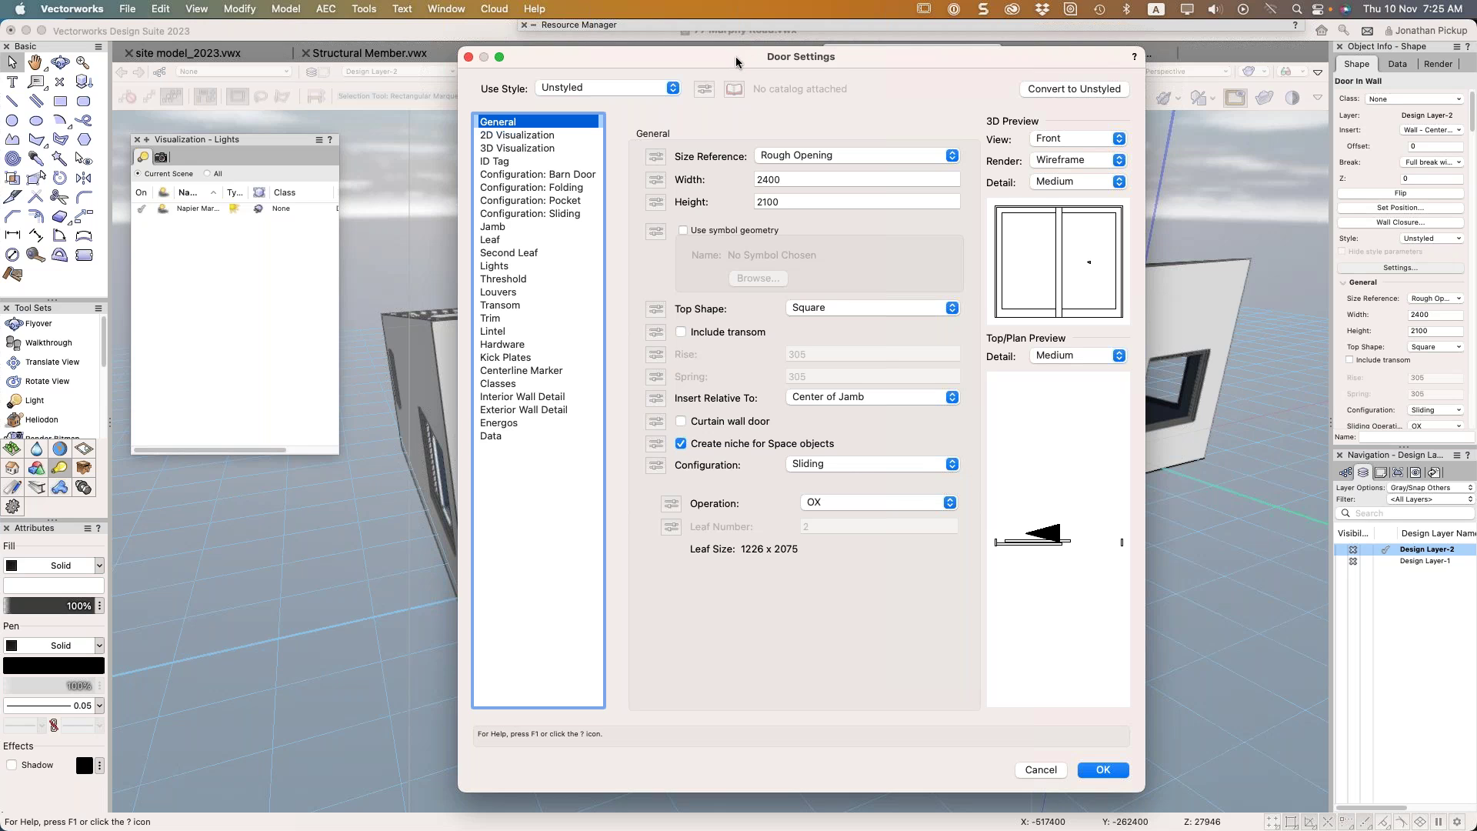
left_click(849, 463)
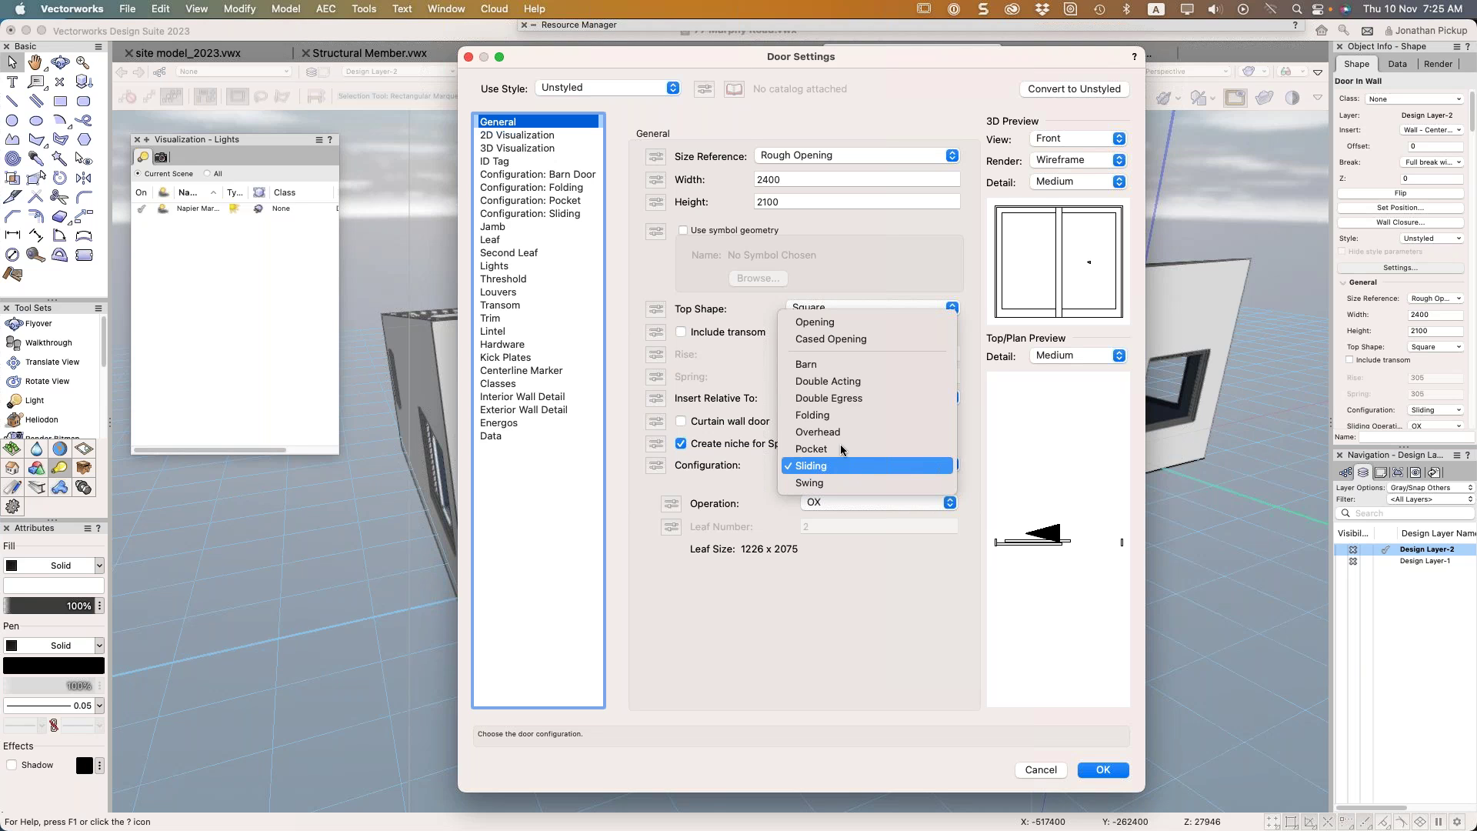
left_click(827, 416)
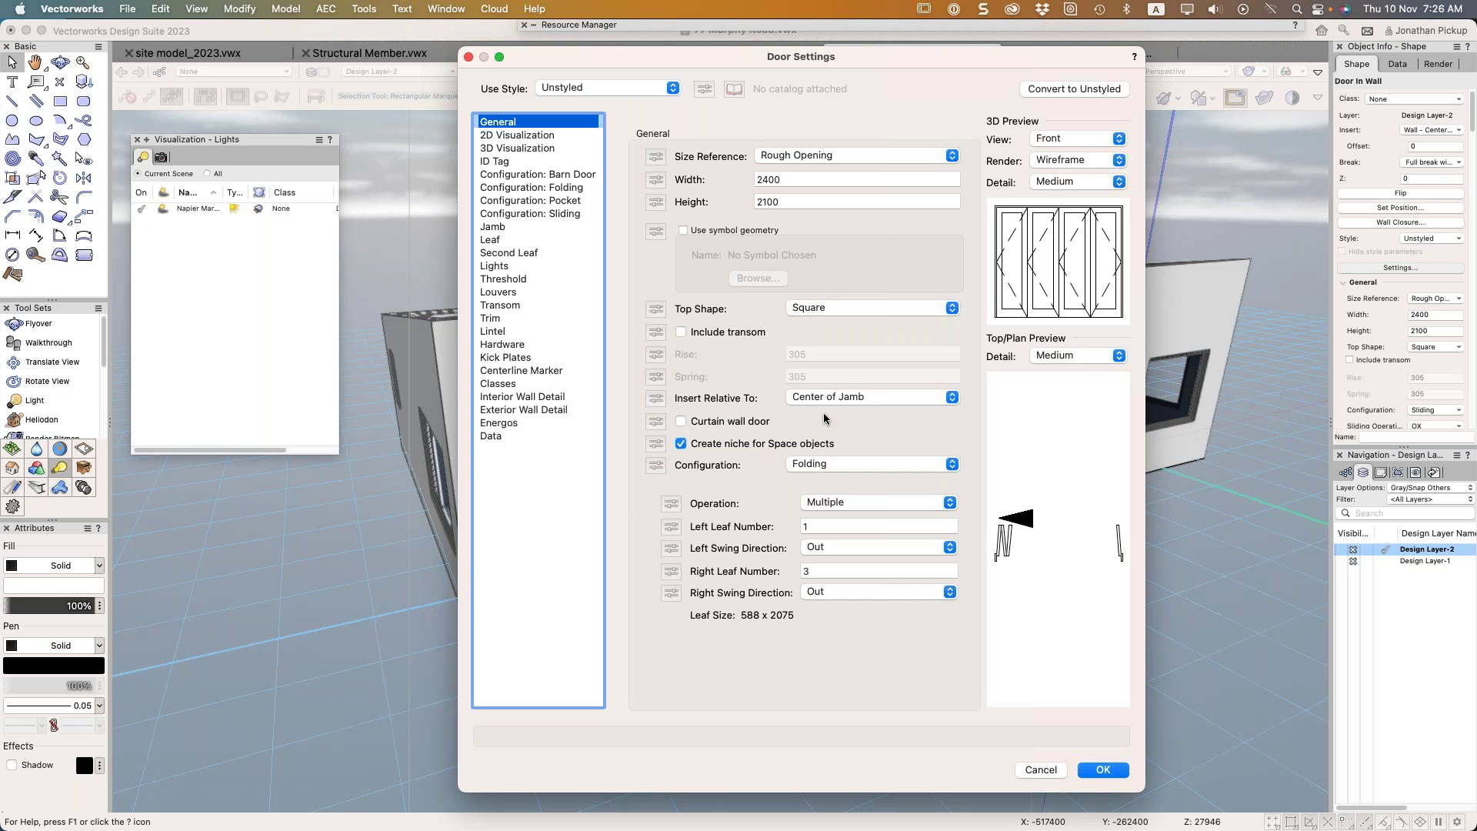
left_click(851, 504)
left_click(846, 471)
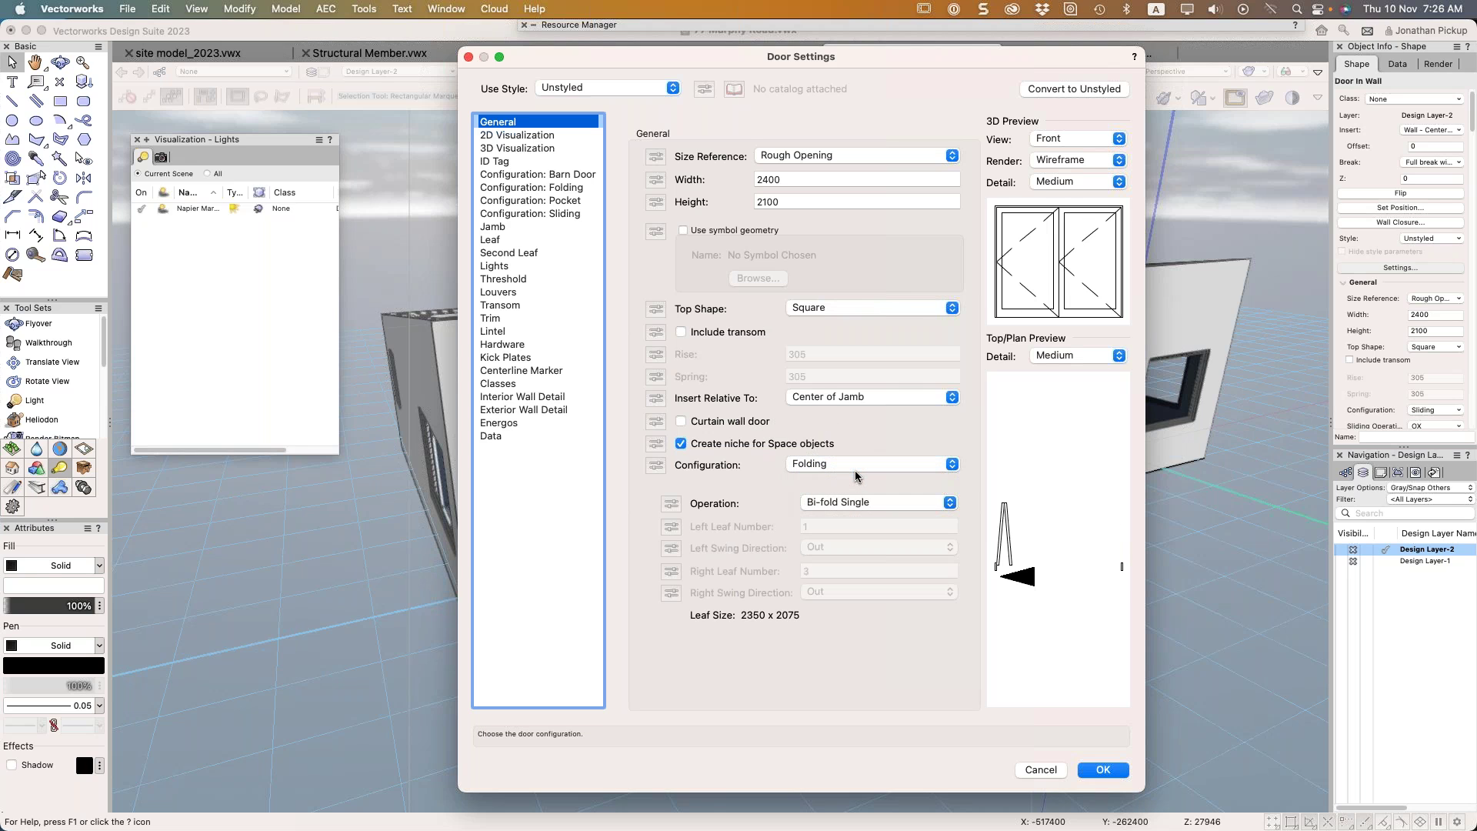
left_click(857, 503)
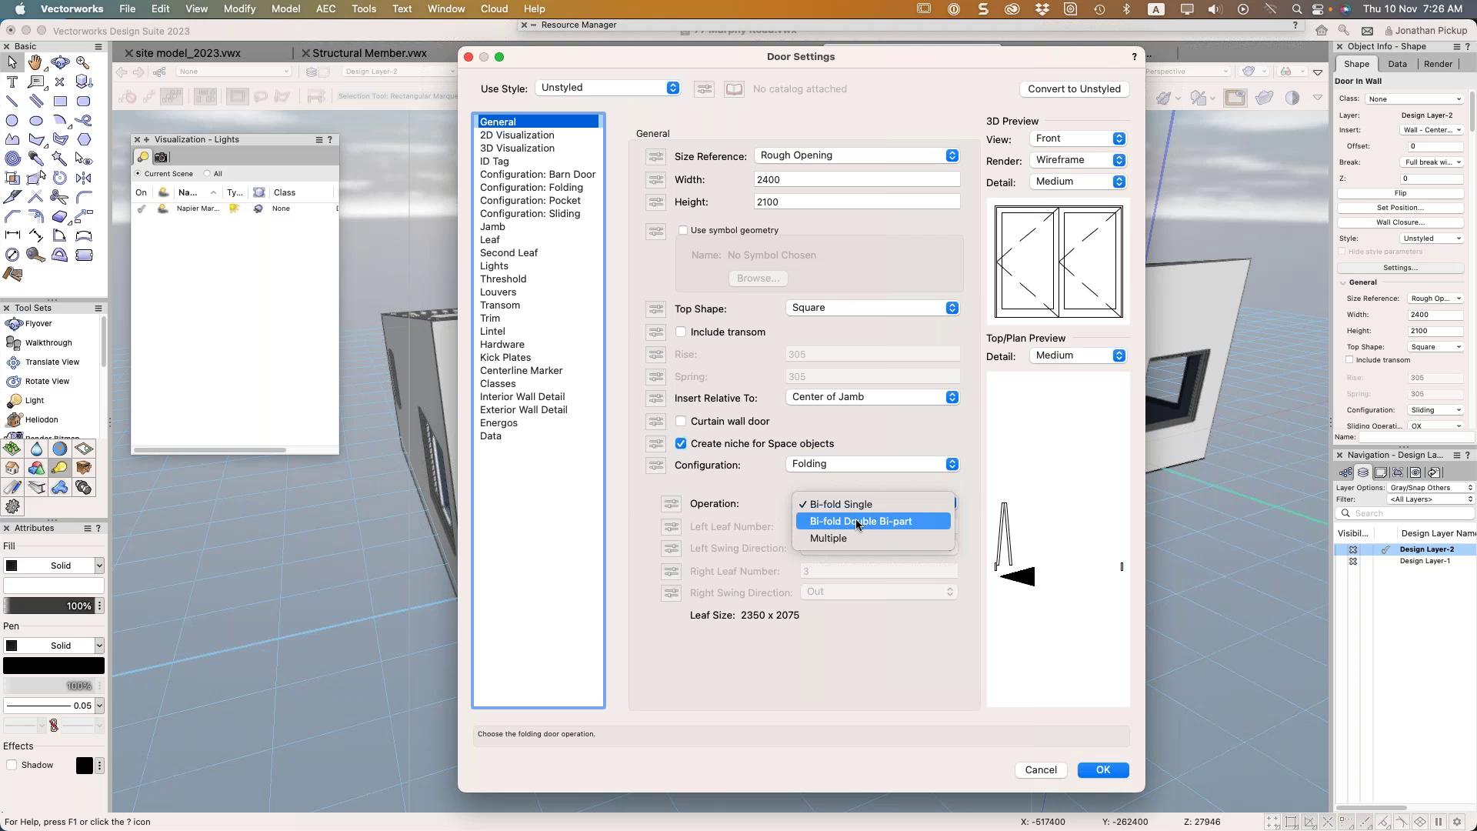
left_click(857, 522)
left_click(858, 504)
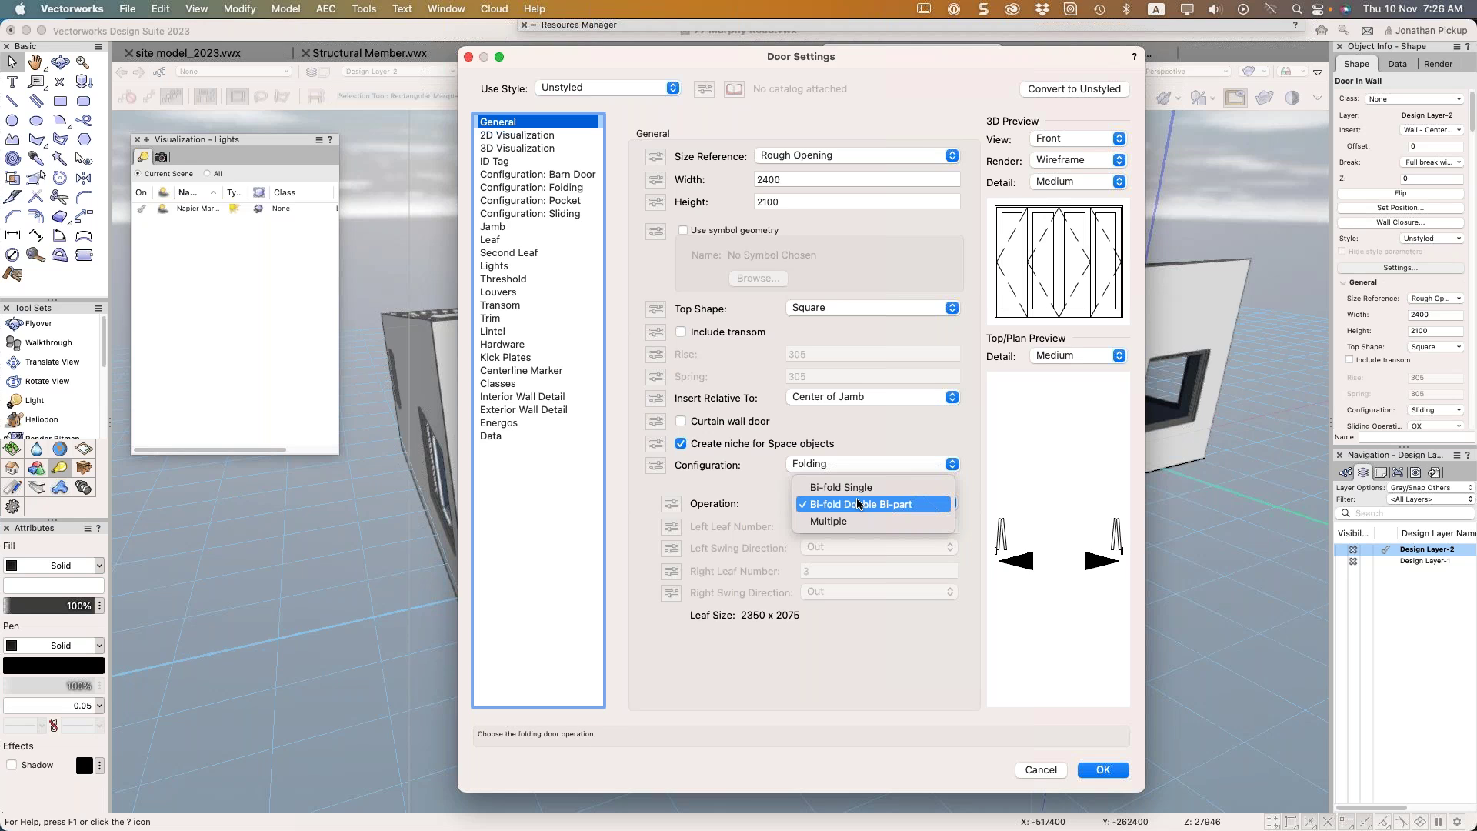
left_click(853, 521)
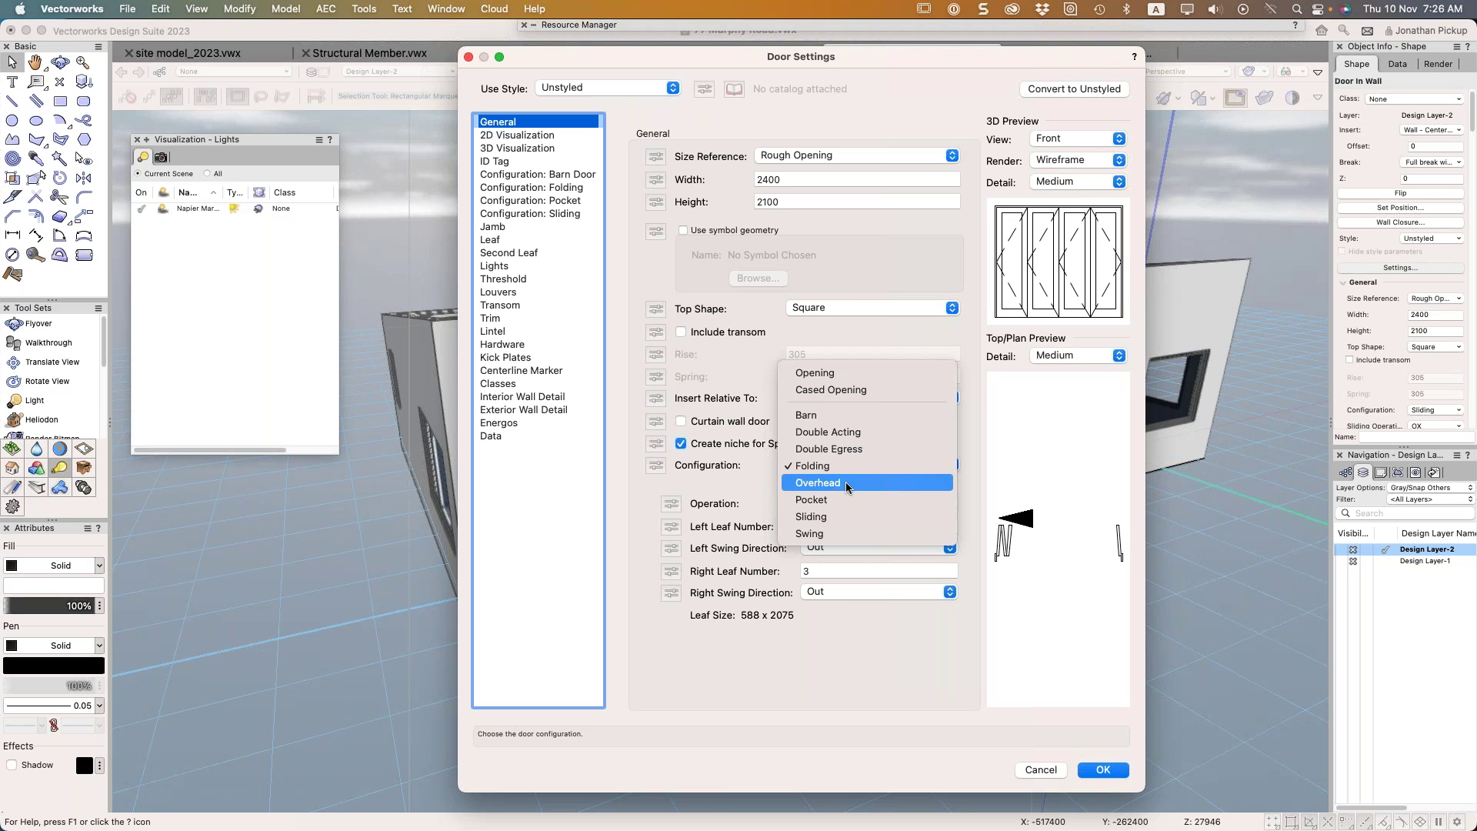
Compare Bi-fold Double Bi-part once more, then settle on Multiple folding leaves
key("Escape")
left_click(851, 492)
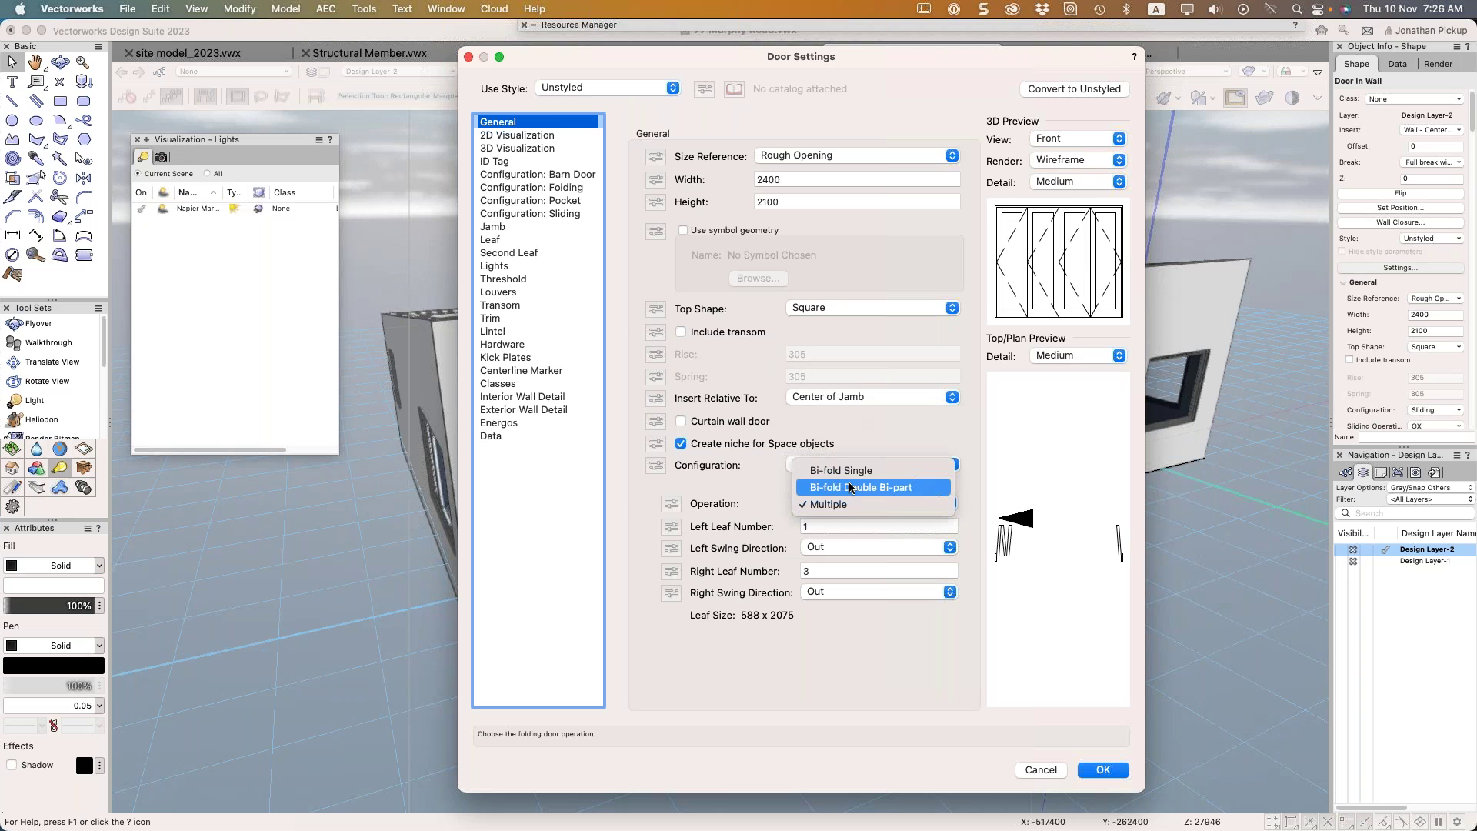
left_click(850, 490)
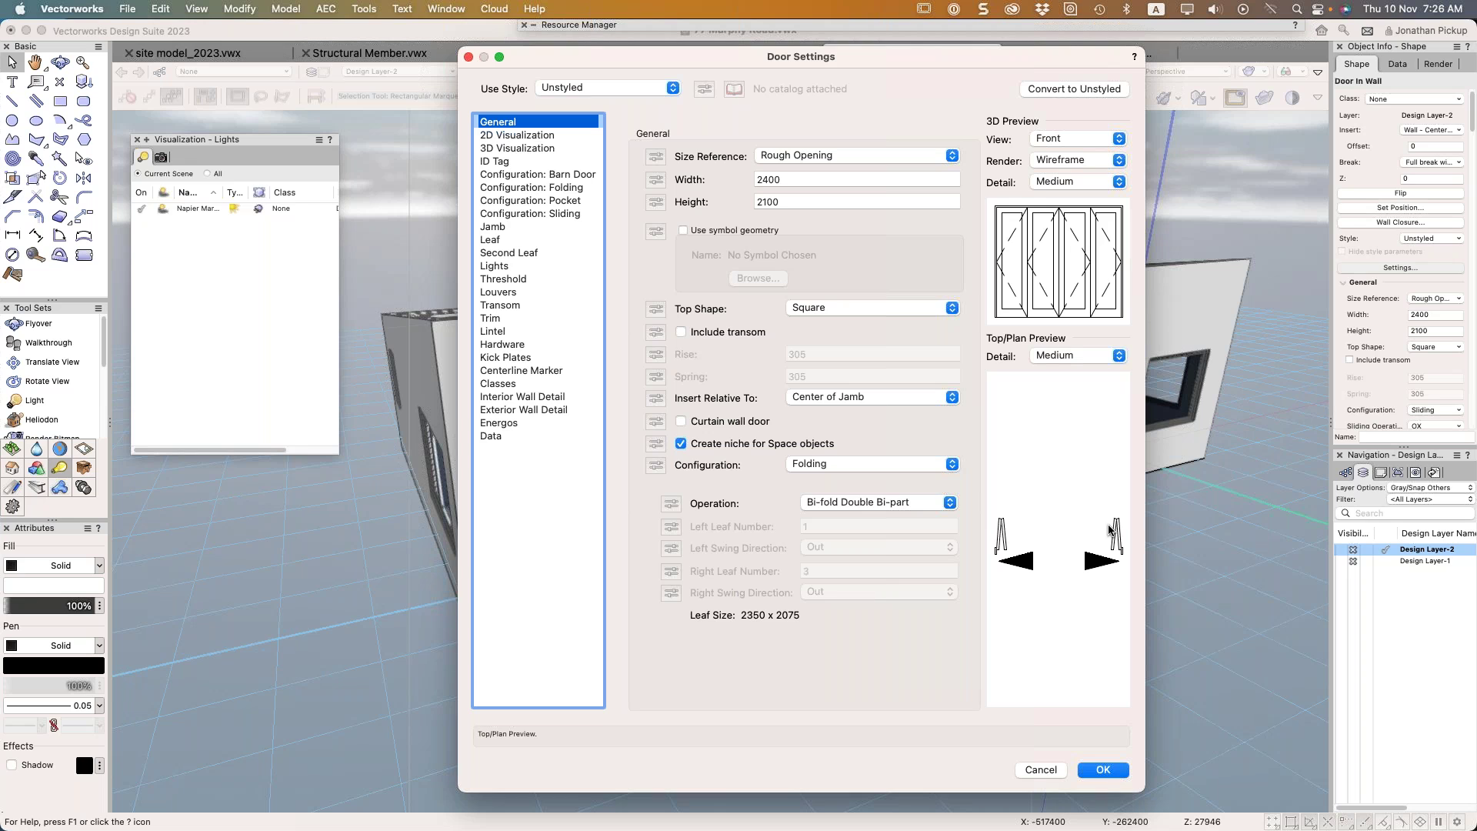
left_click(904, 503)
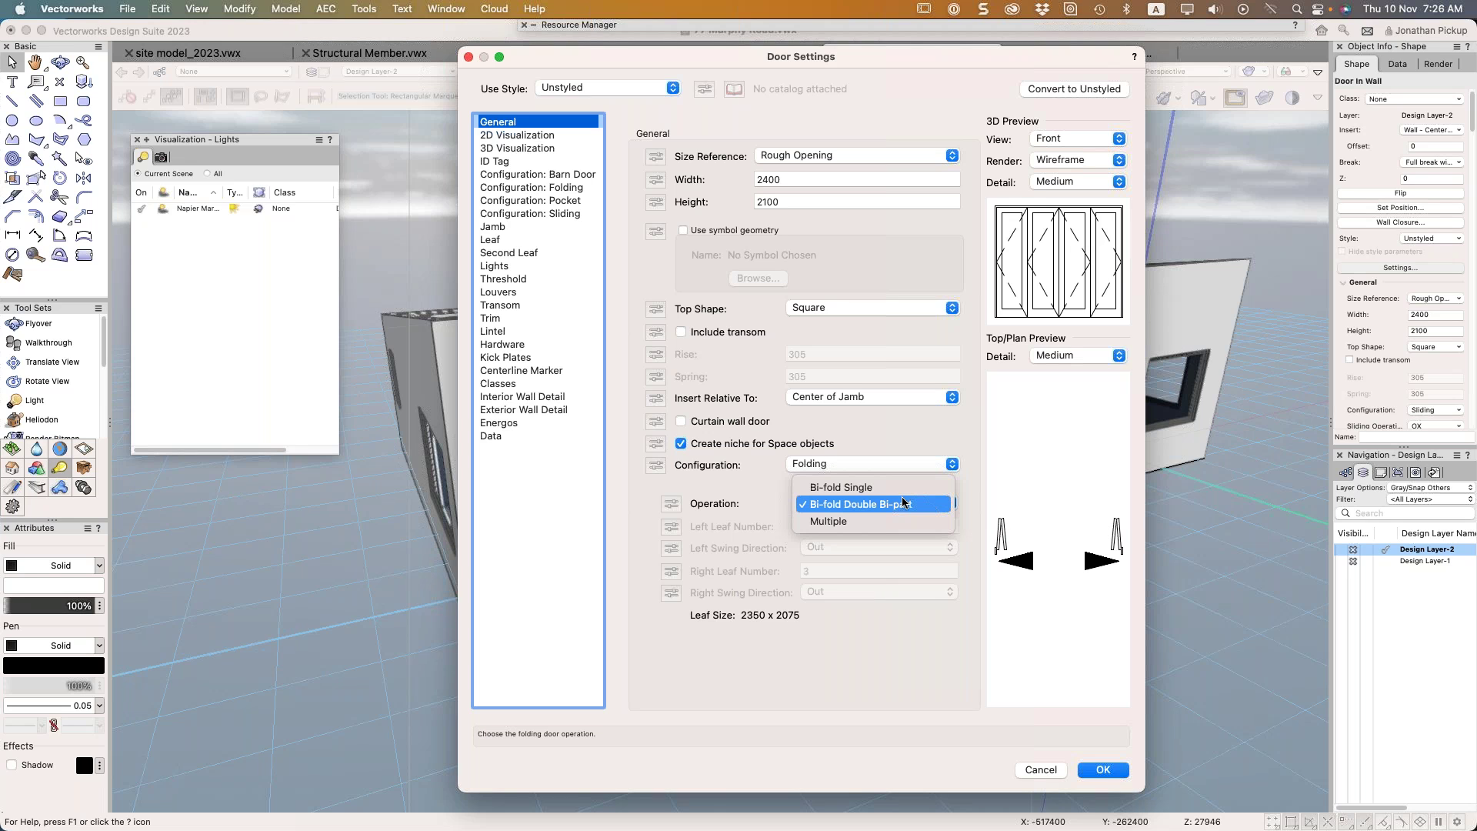
left_click(888, 520)
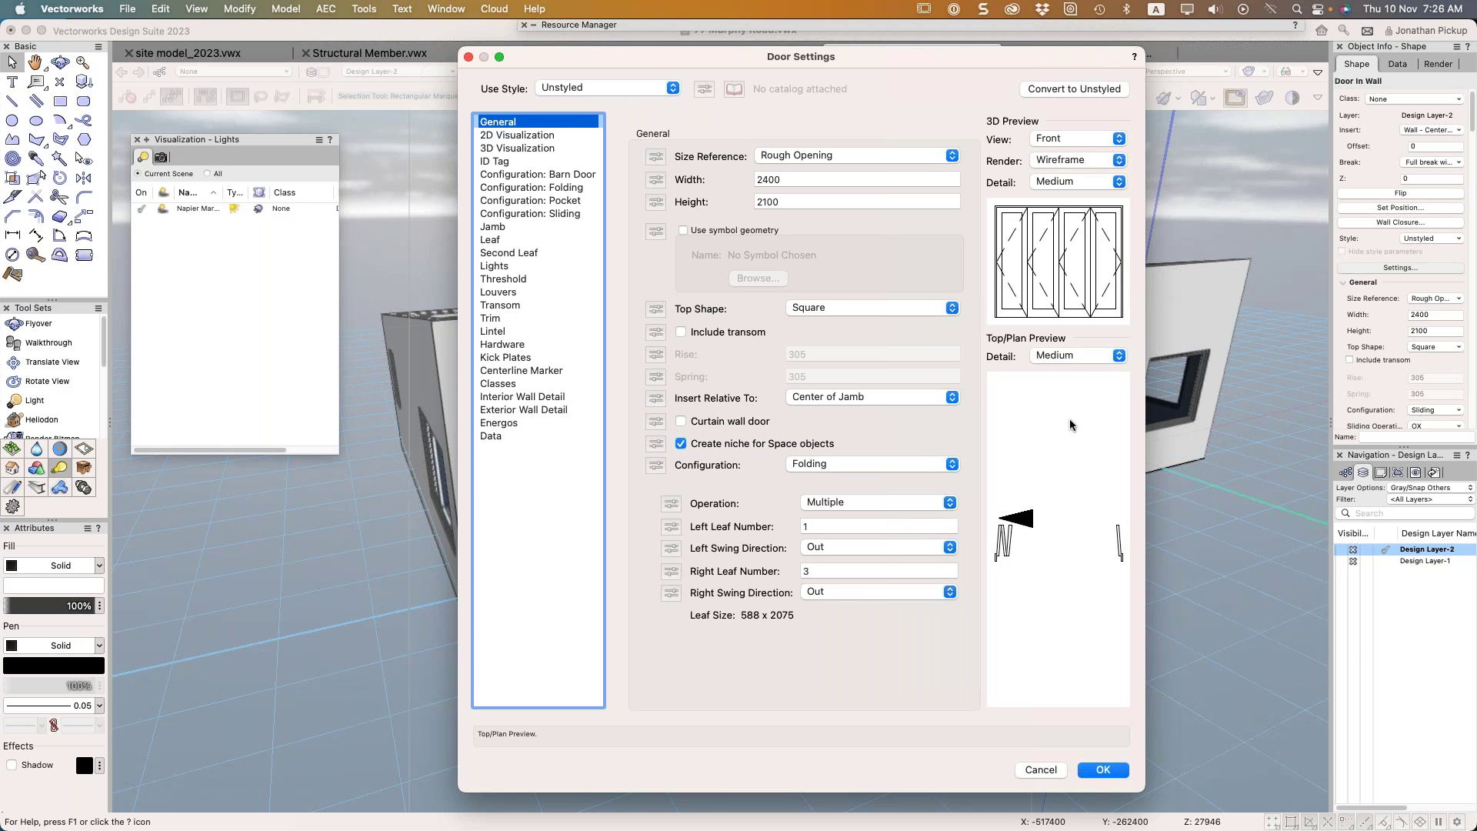
Try left leaf counts of 0, 2 and 1 with four right leaves in Door Settings
left_click(890, 527)
type("0")
key("Tab")
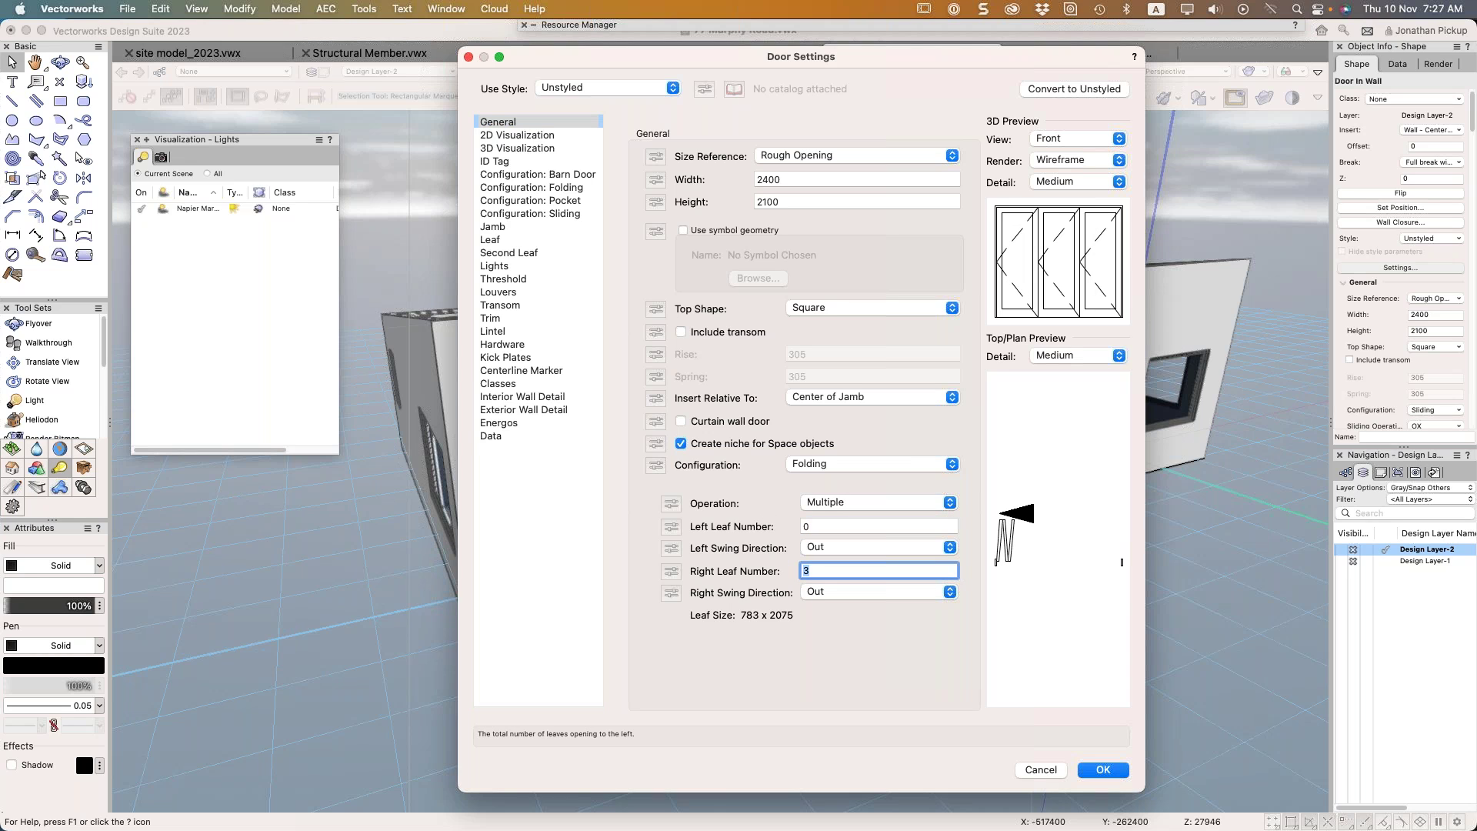
key("shift+Tab")
type("2")
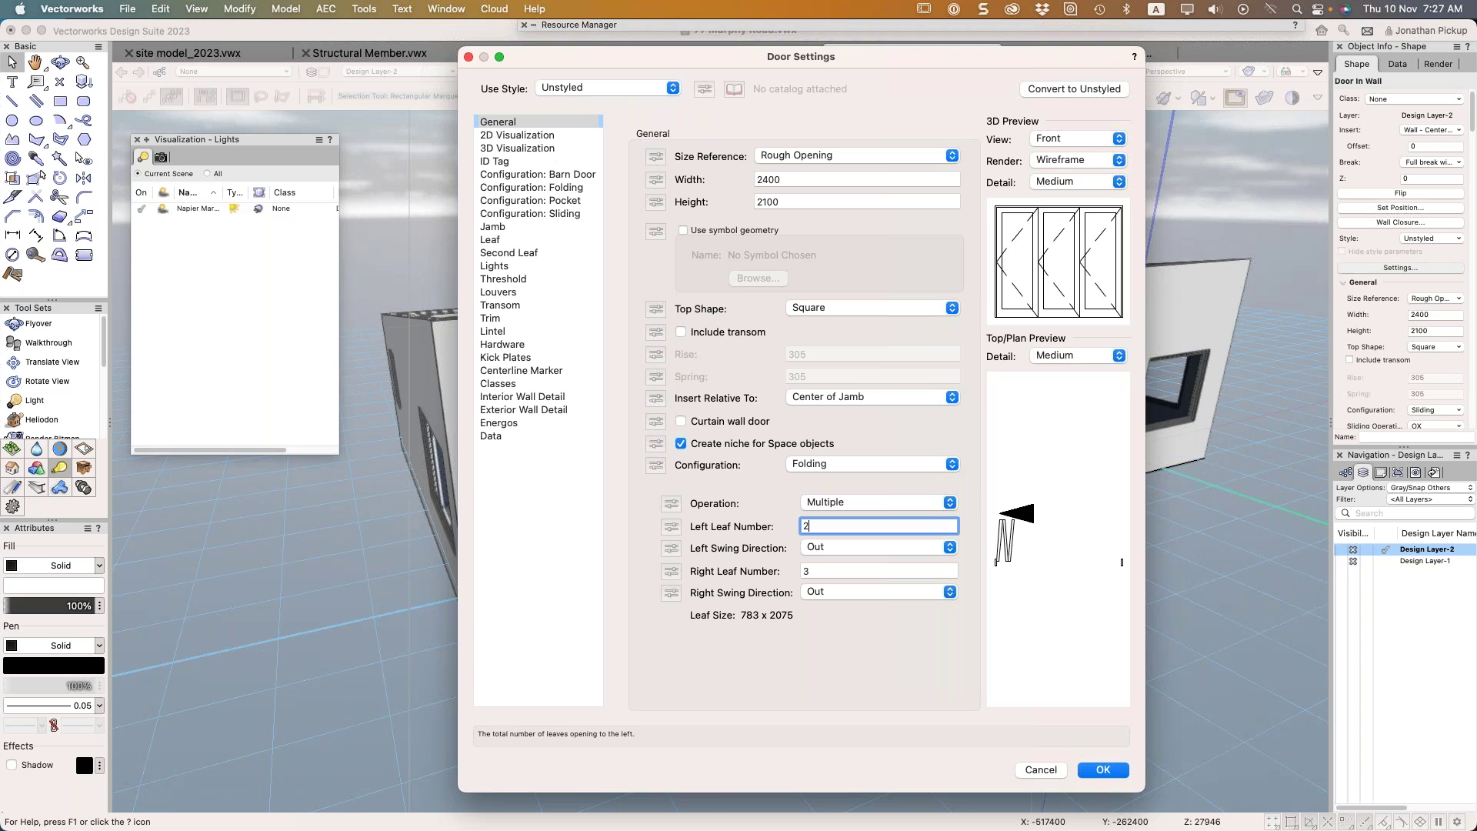
key("Tab")
type("2")
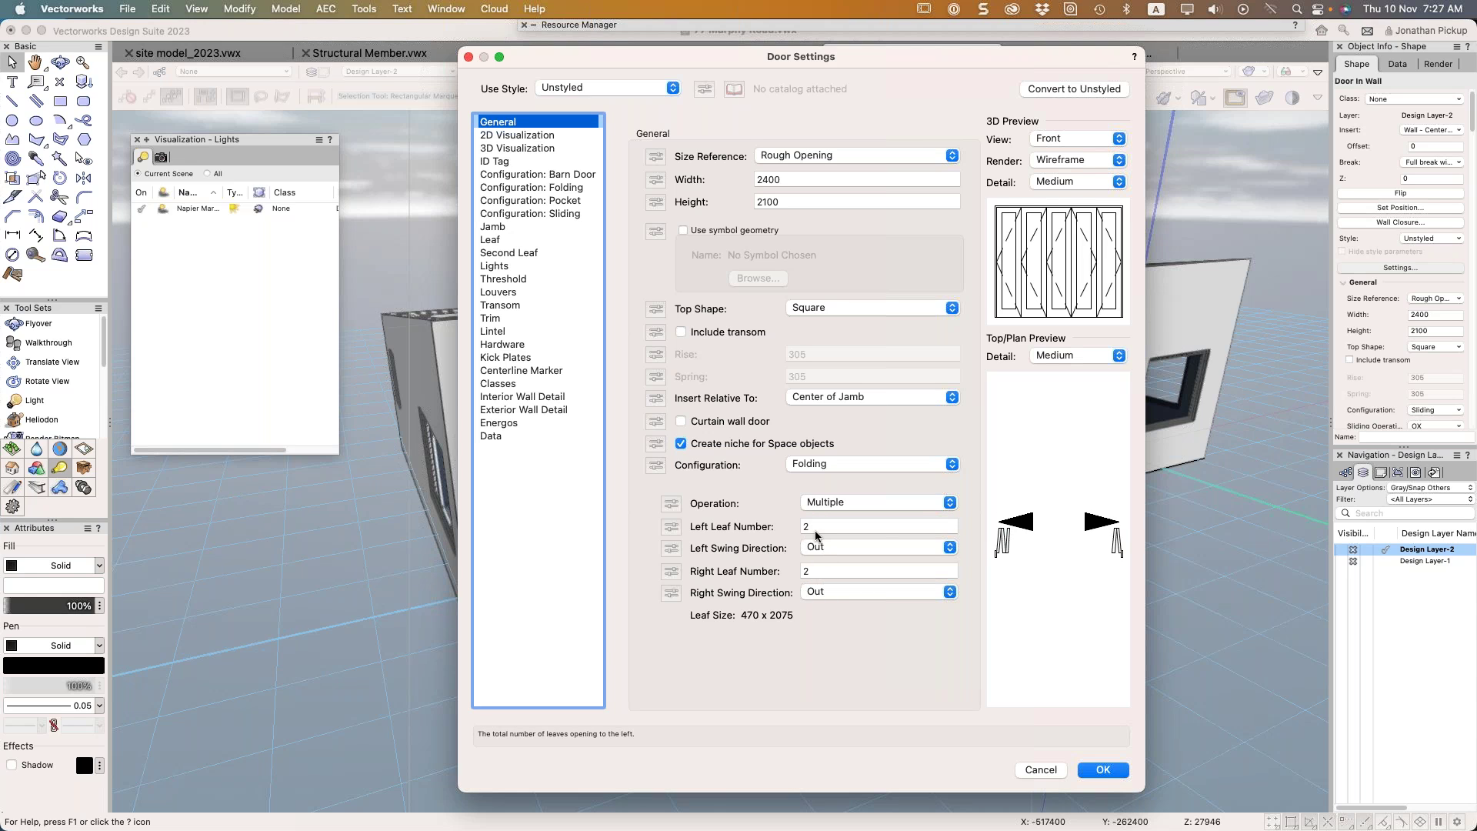
left_click(810, 528)
type("1")
left_click(820, 569)
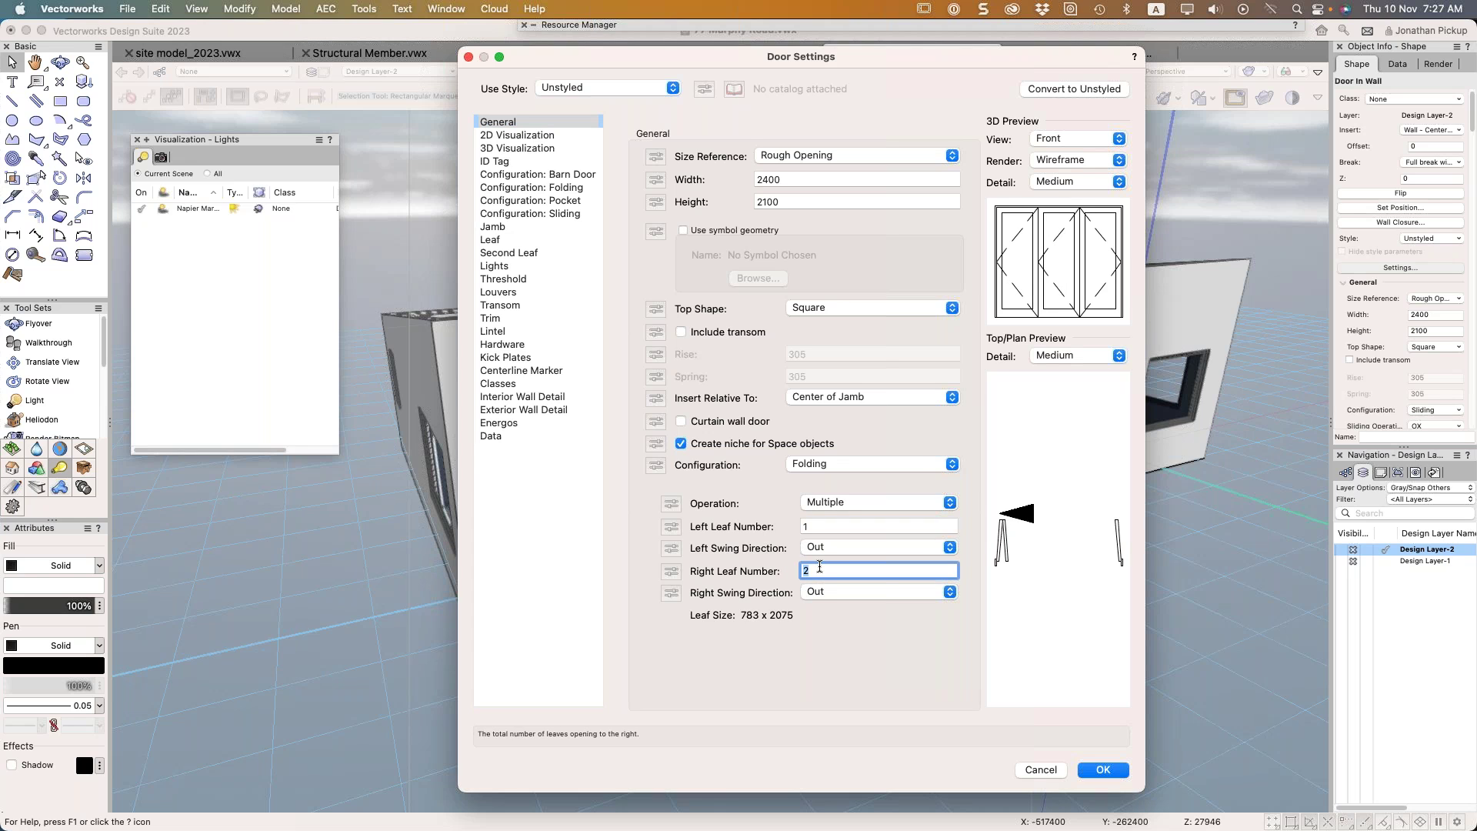
type("4")
key("Tab")
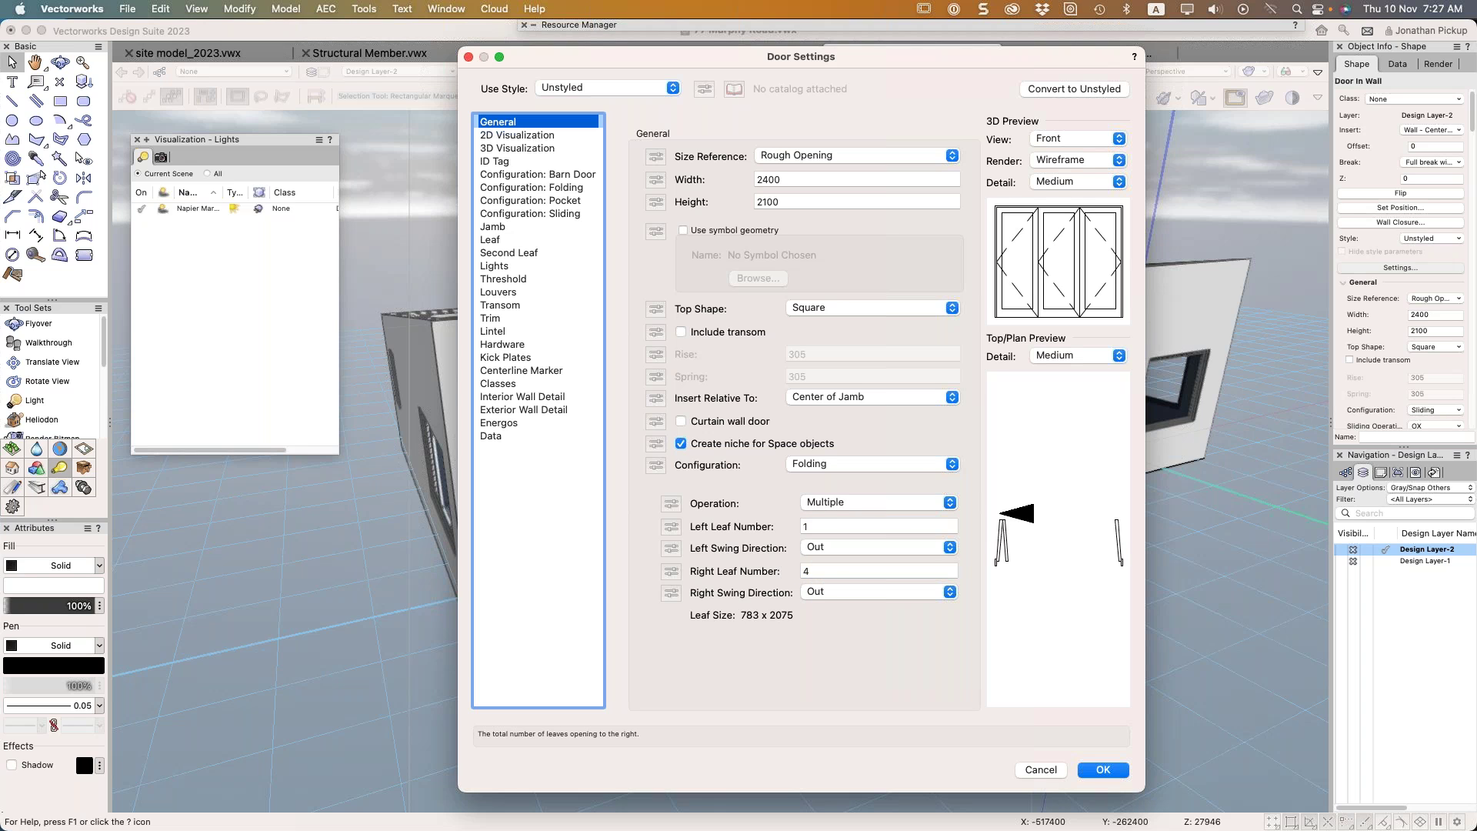
Set Left Leaf Number 1 and Right Leaf Number 3, apply, and reopen Door Settings
left_click(833, 576)
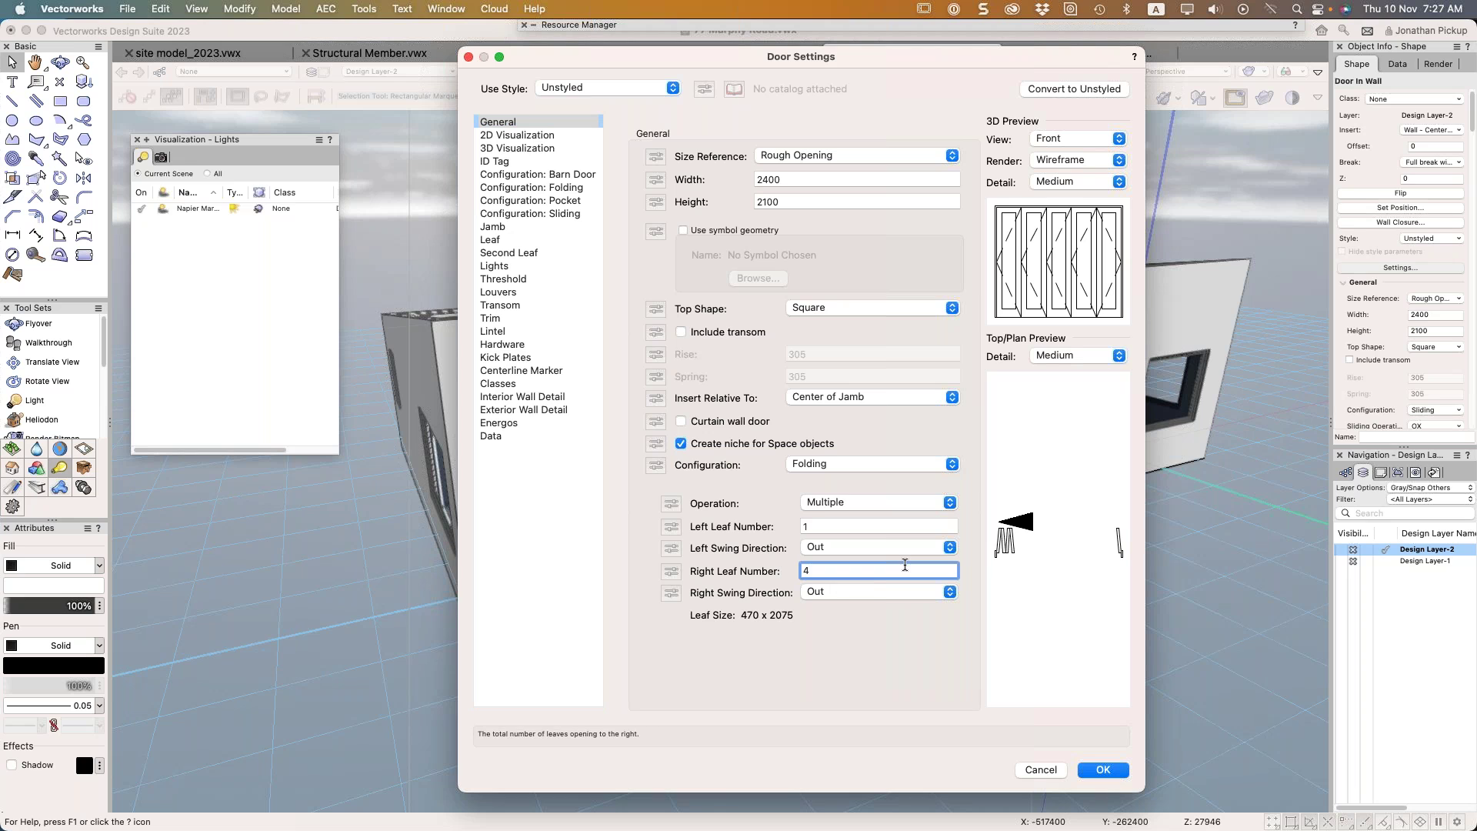
key("shift+Tab")
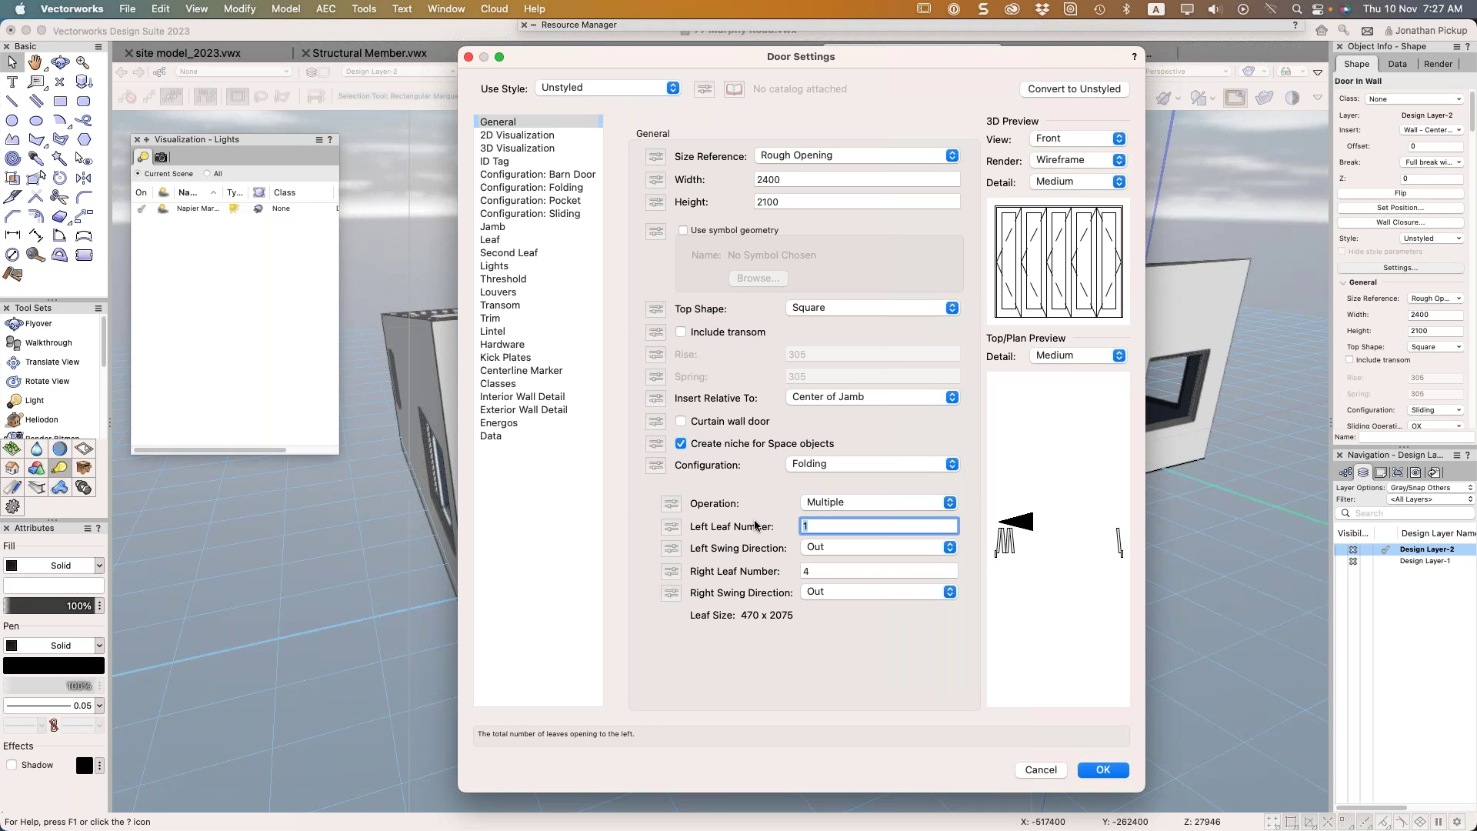
type("3")
key("BackSpace")
type("1")
key("Tab")
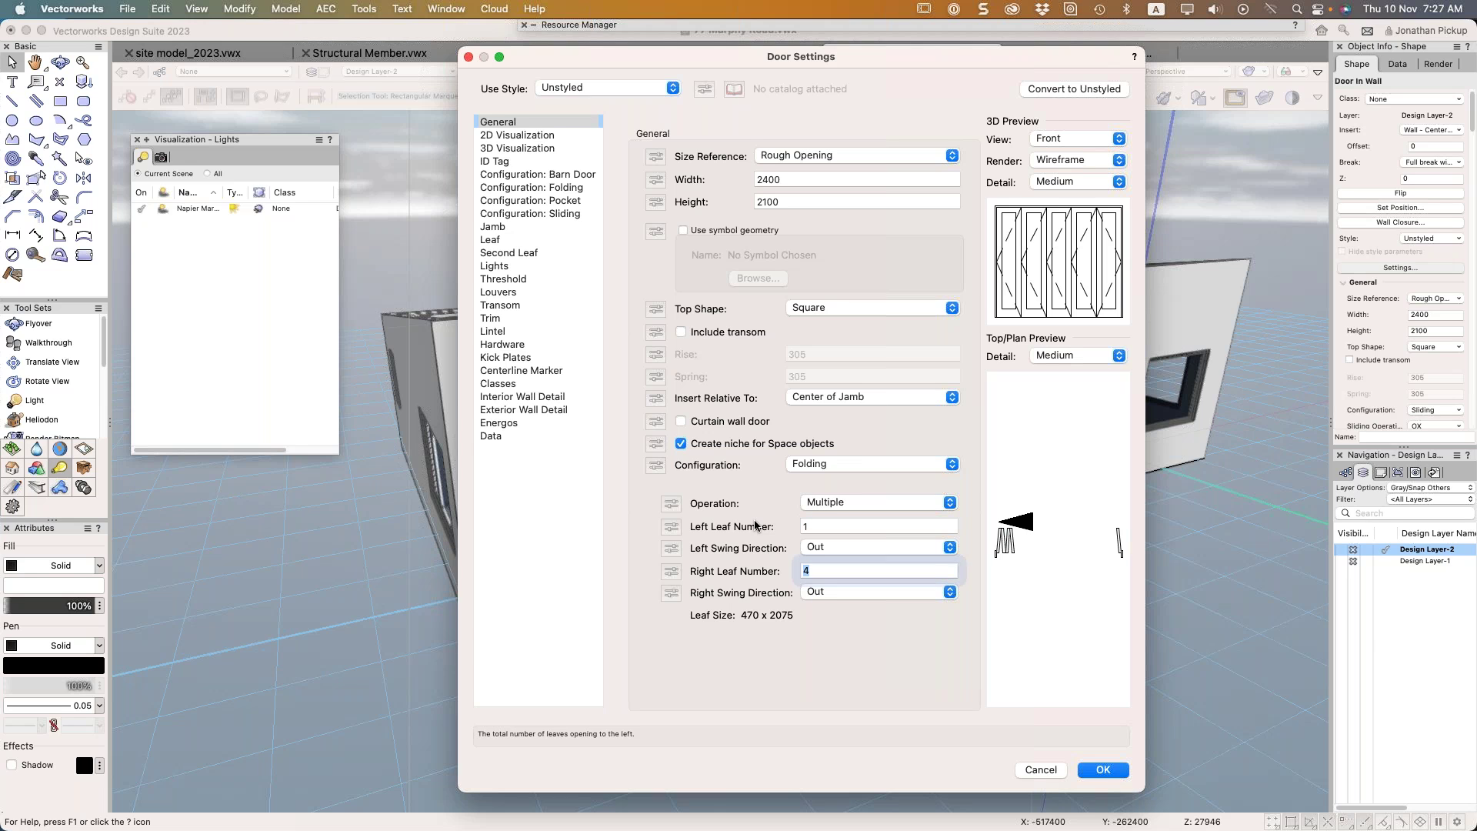
type("3")
key("Tab")
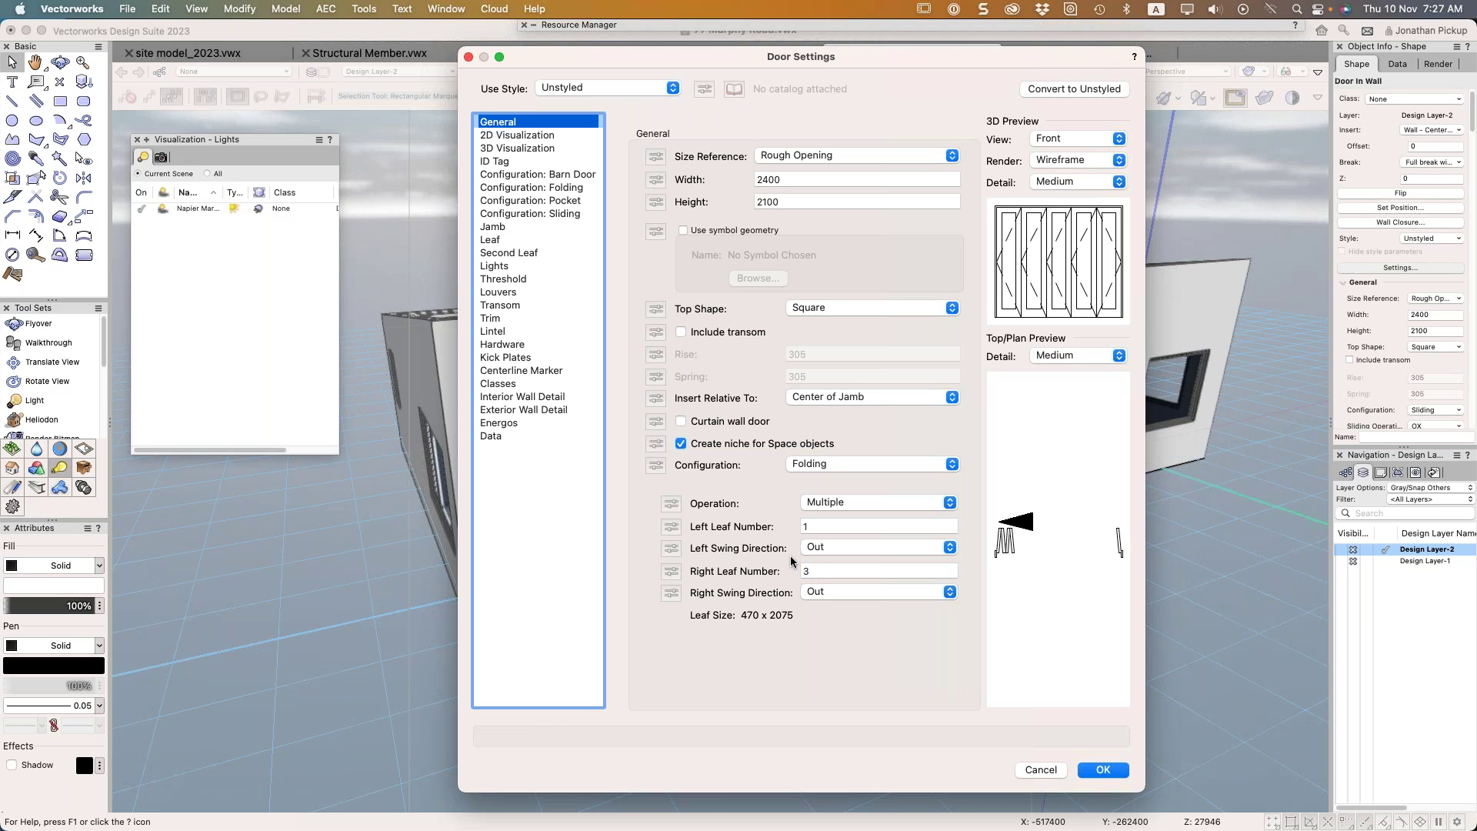
left_click(846, 570)
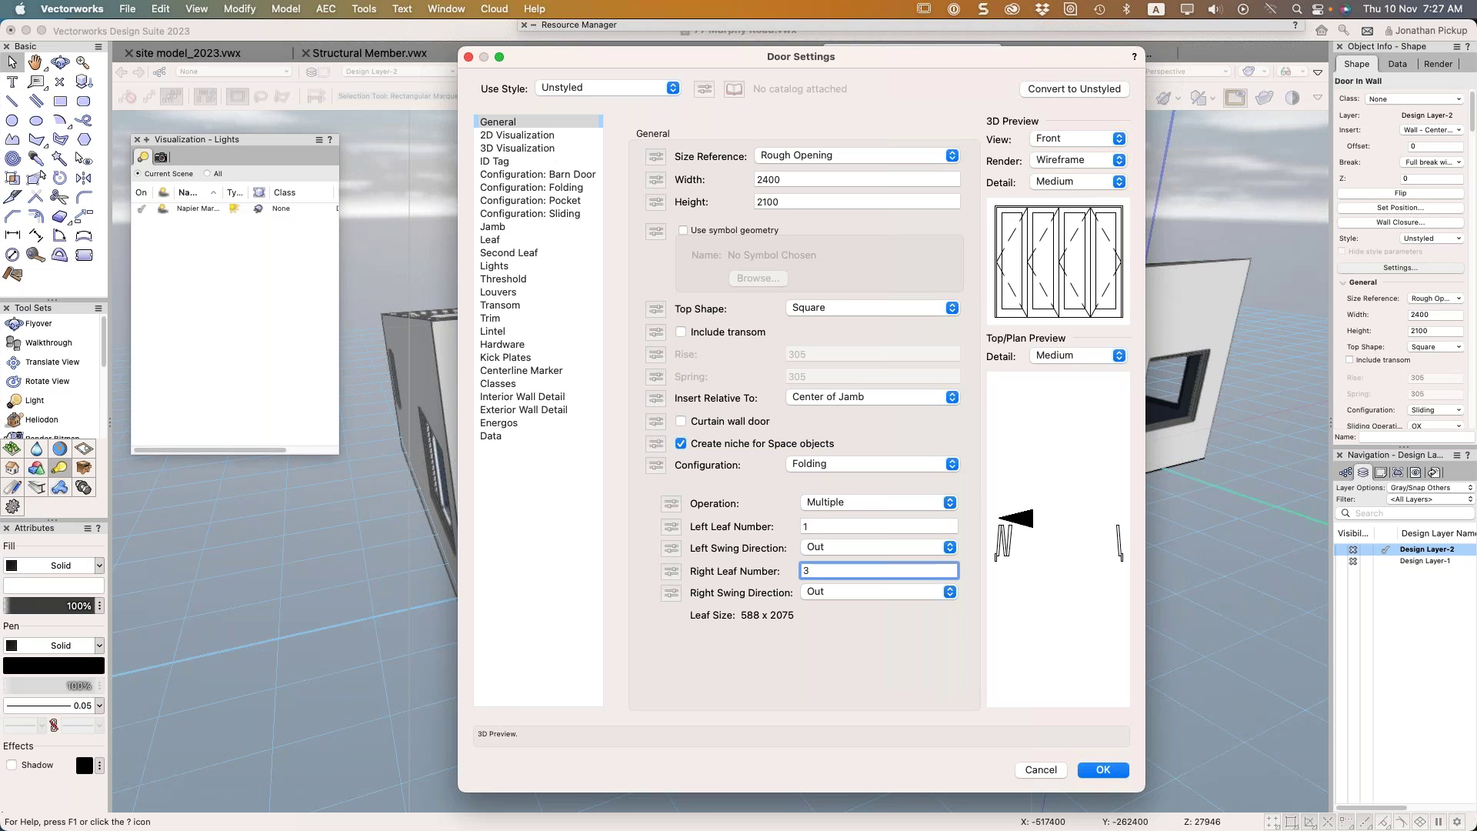
left_click(1102, 770)
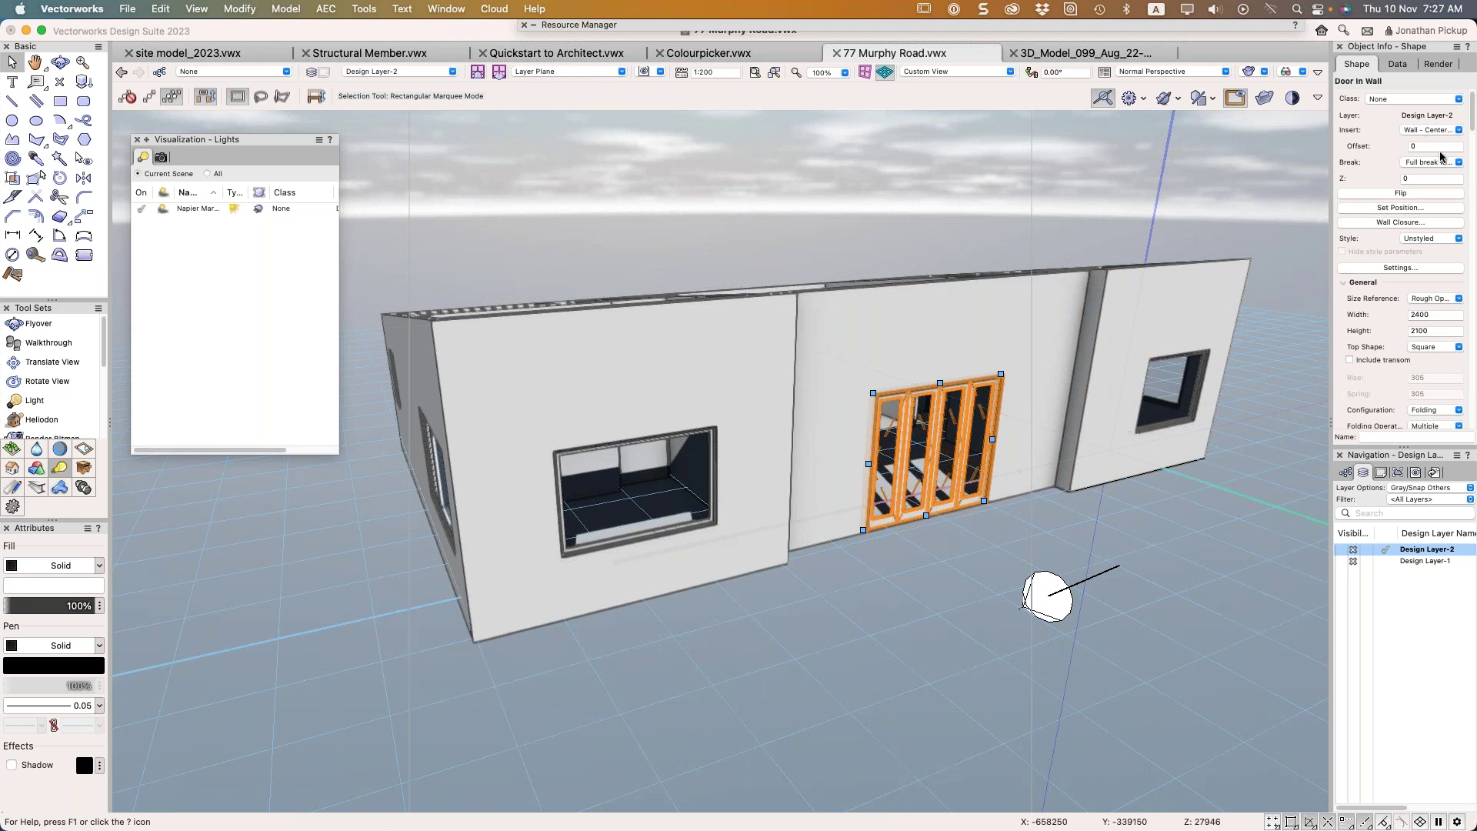
left_click(1389, 269)
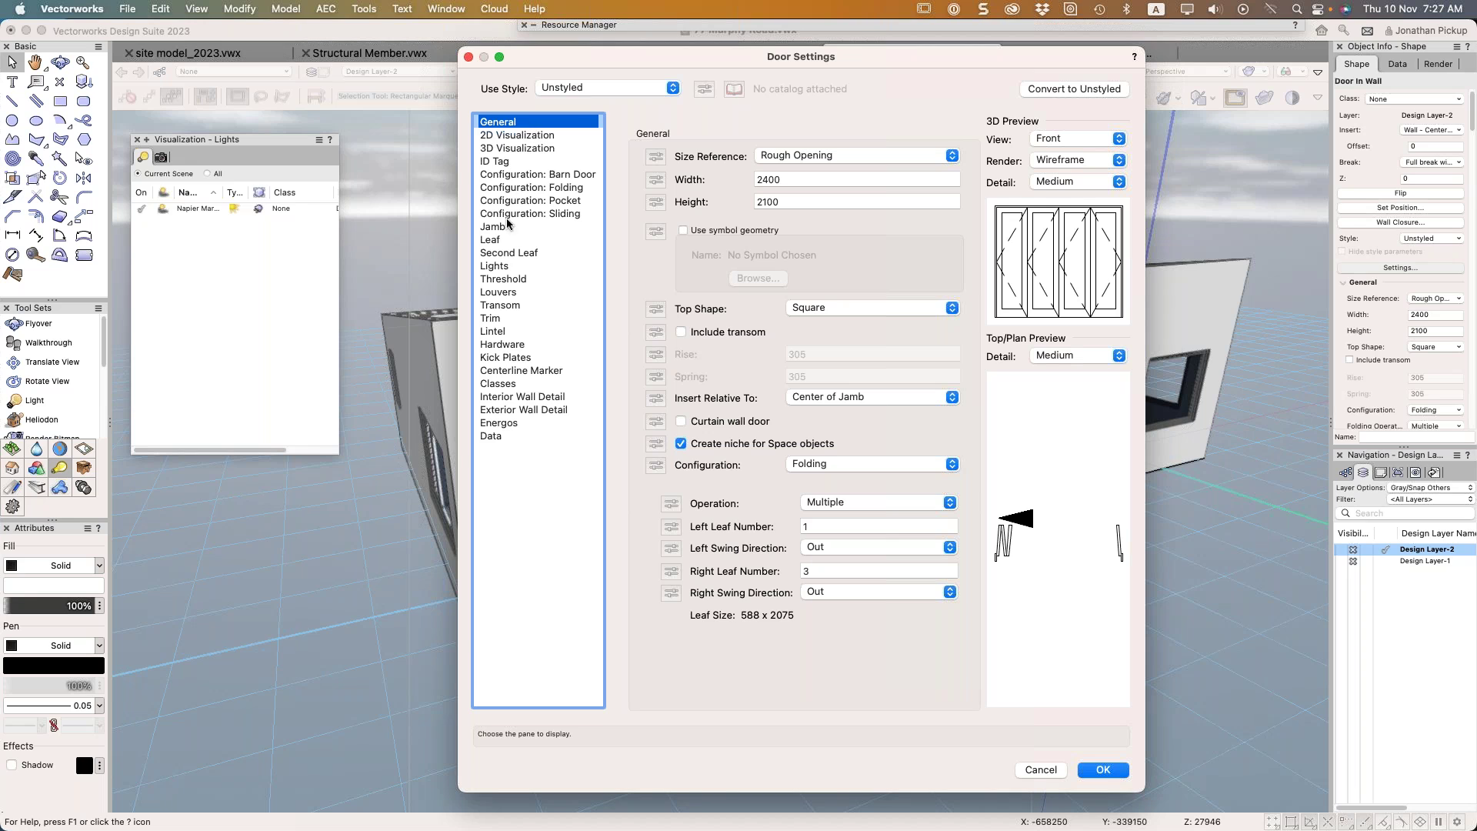
Browse the Lights, Transom and 2D Visualization panes of Door Settings
left_click(500, 266)
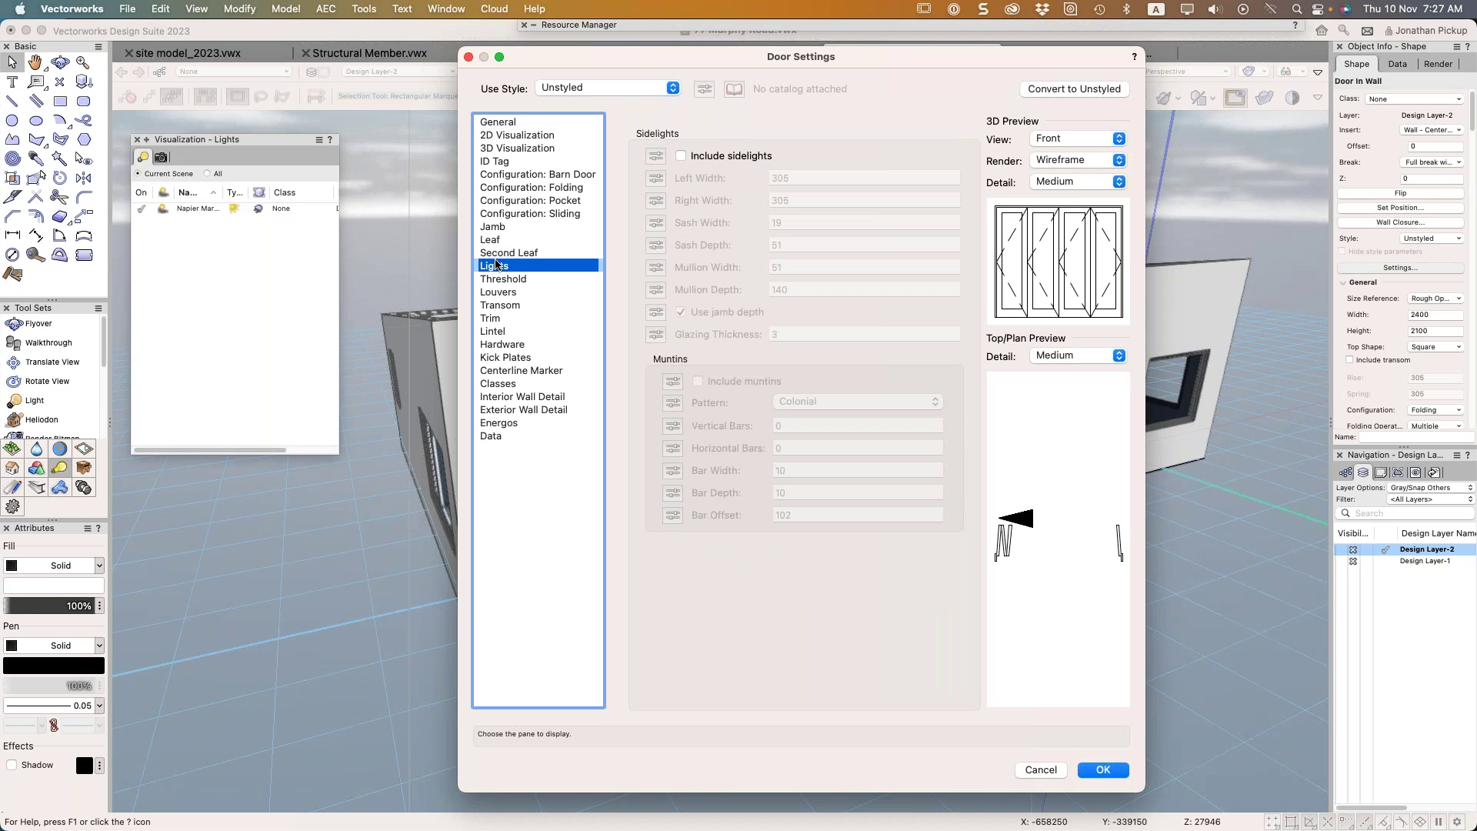
left_click(492, 305)
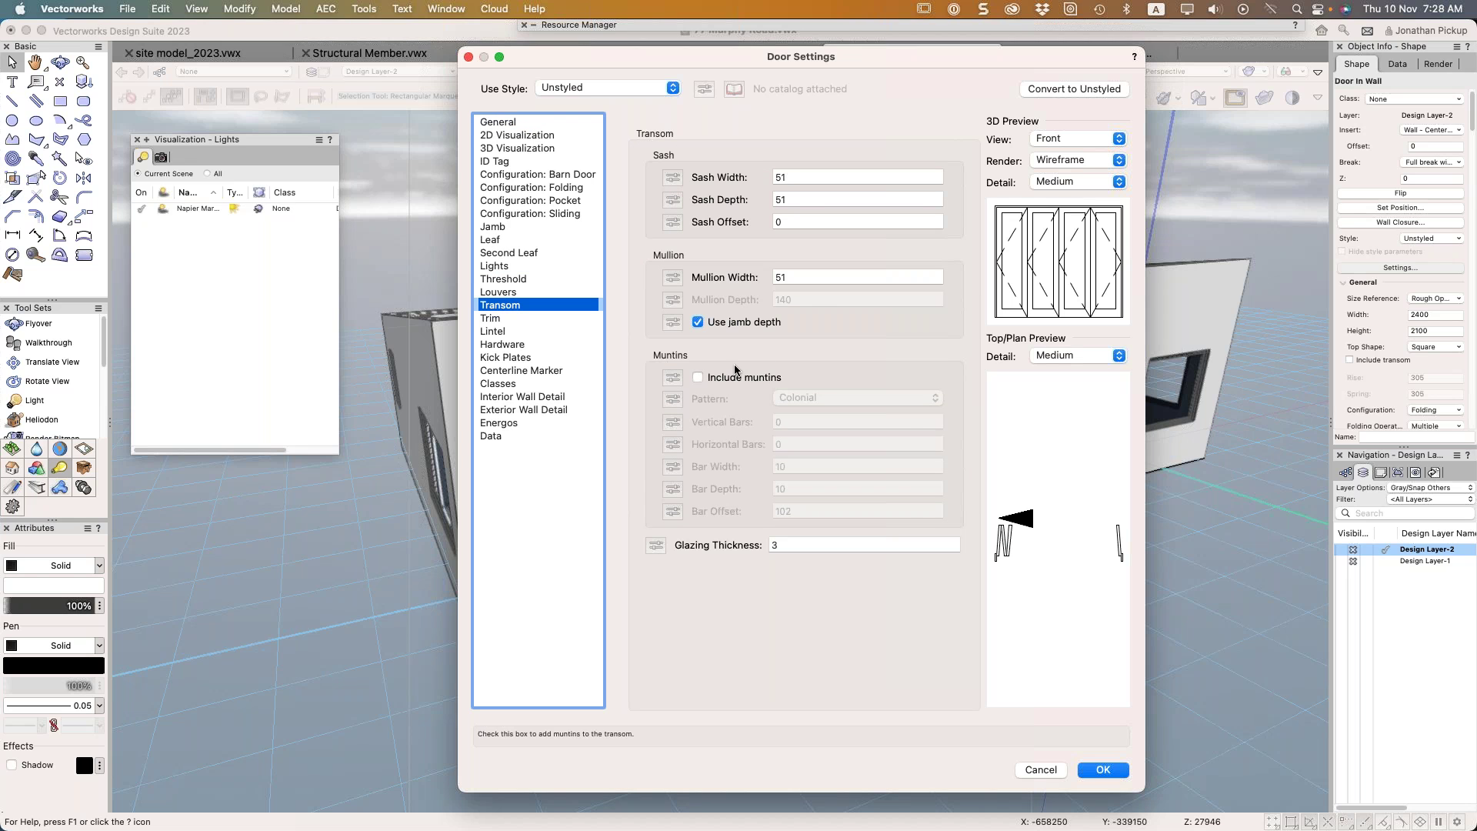
left_click(517, 134)
left_click(498, 122)
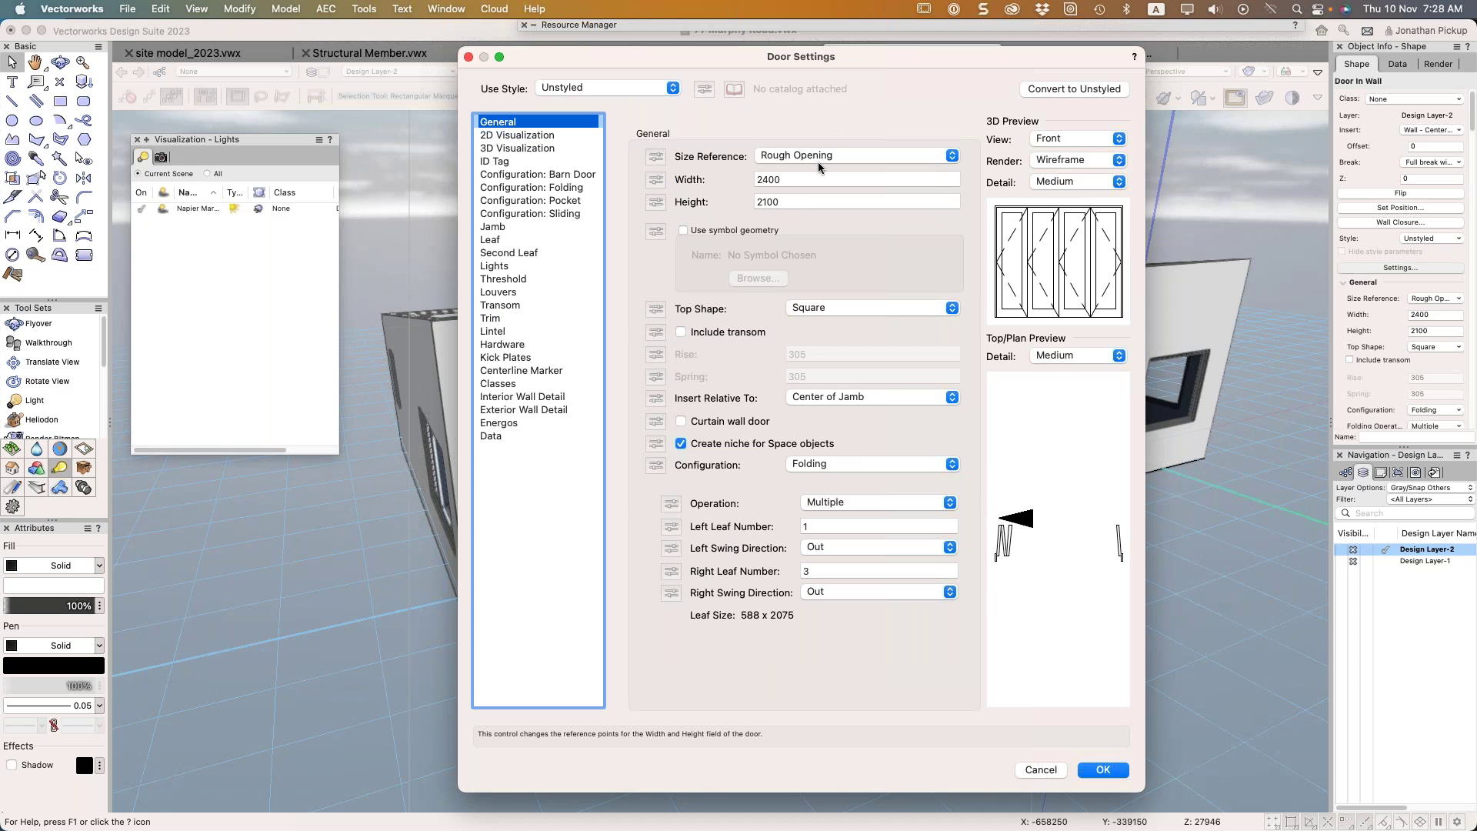
Set the door's Top Shape to Sloped and review the Transom pane
left_click(807, 307)
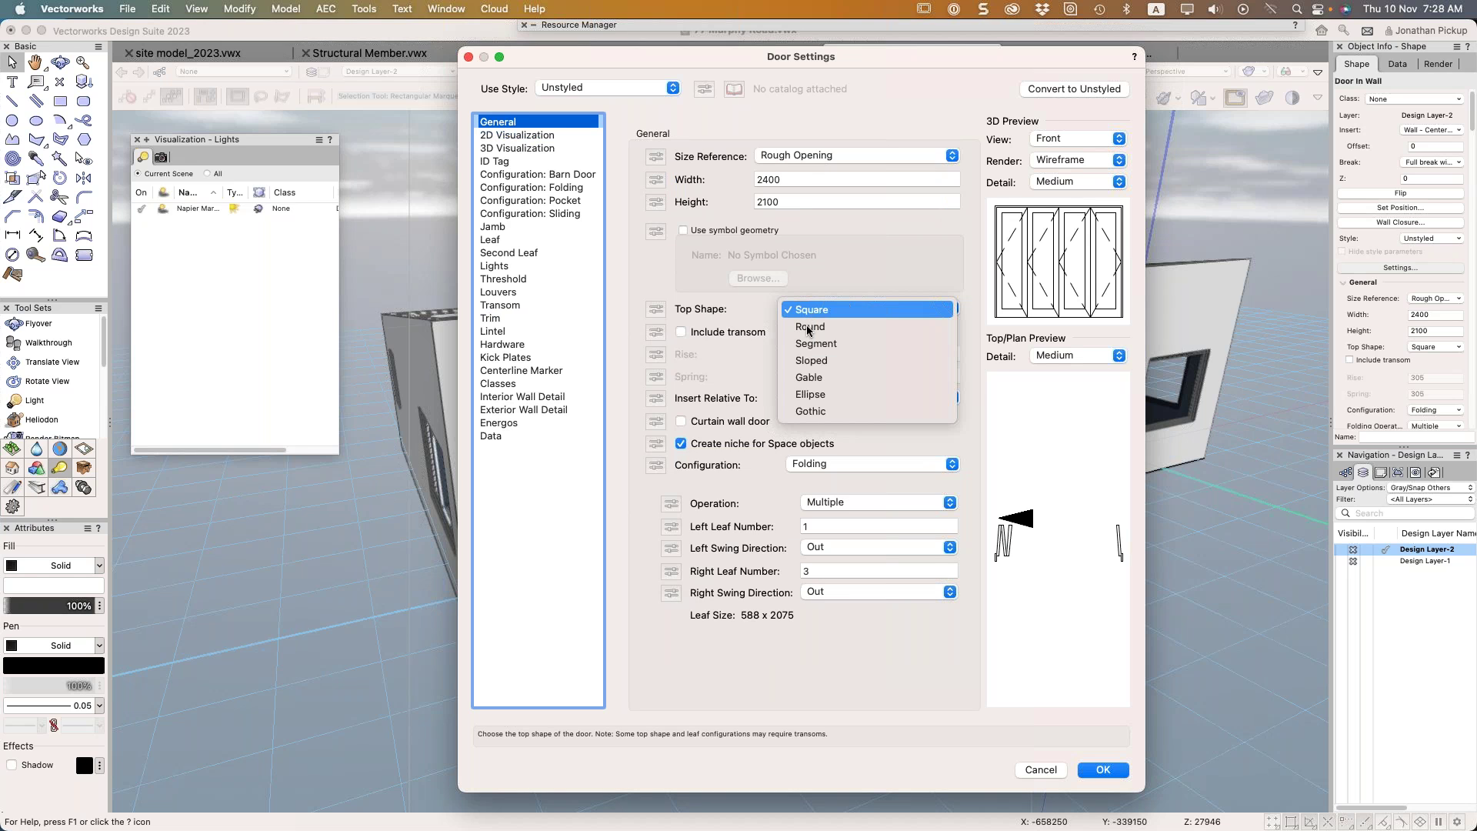
left_click(834, 360)
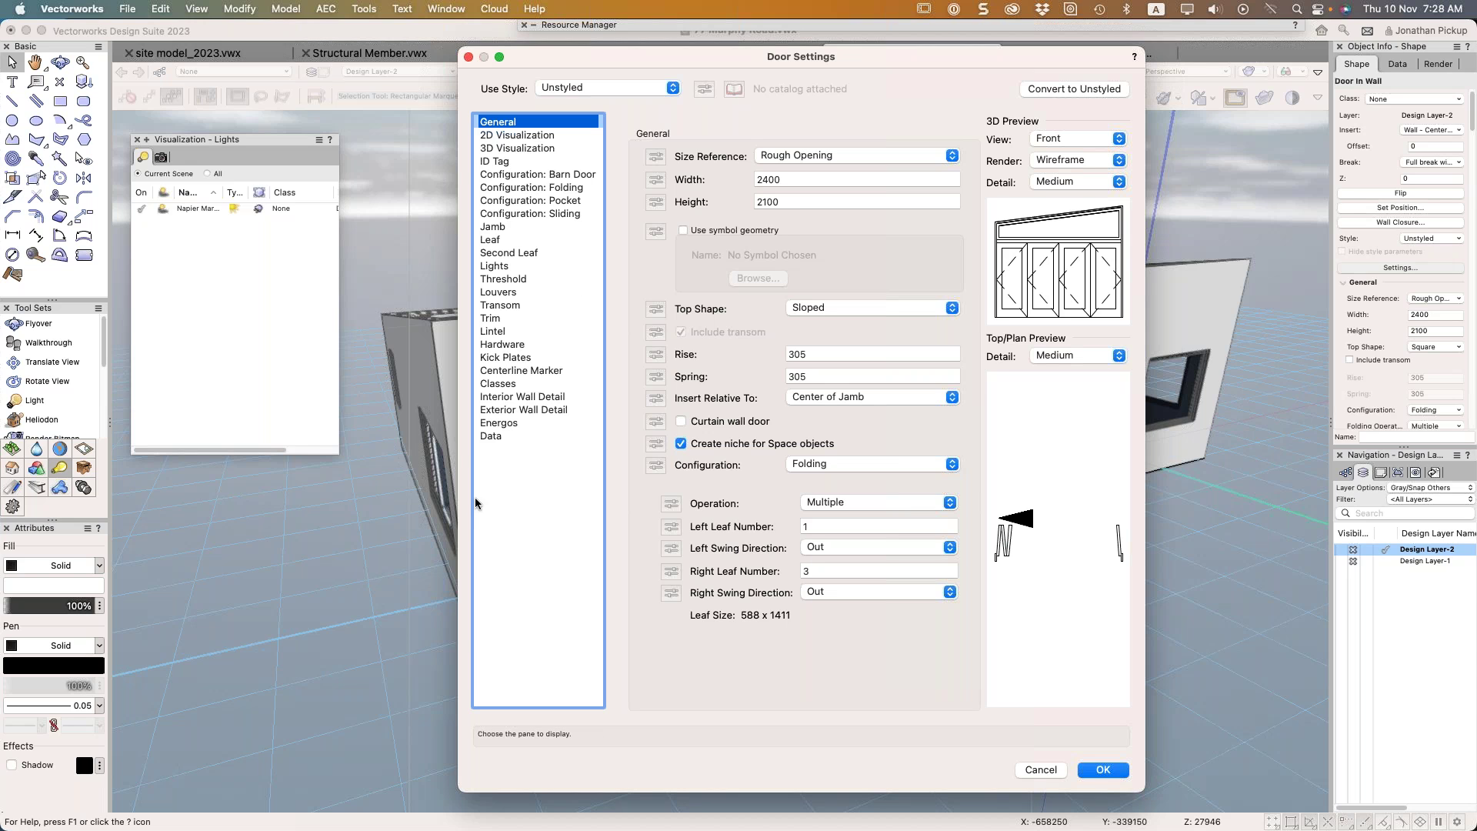
left_click(497, 310)
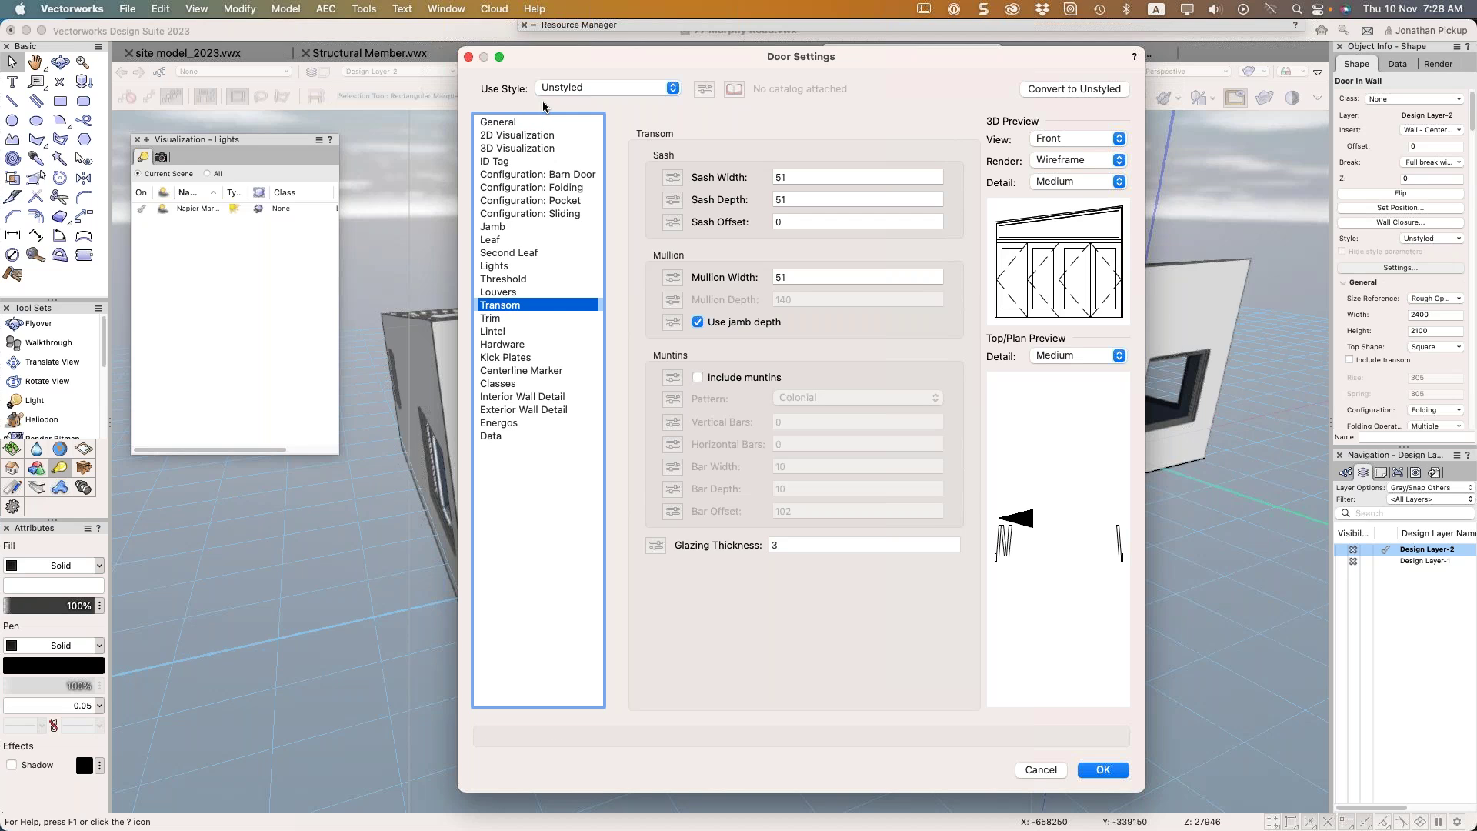
Apply the sloped-top door, flip it in the wall, and reopen Door Settings
left_click(1101, 769)
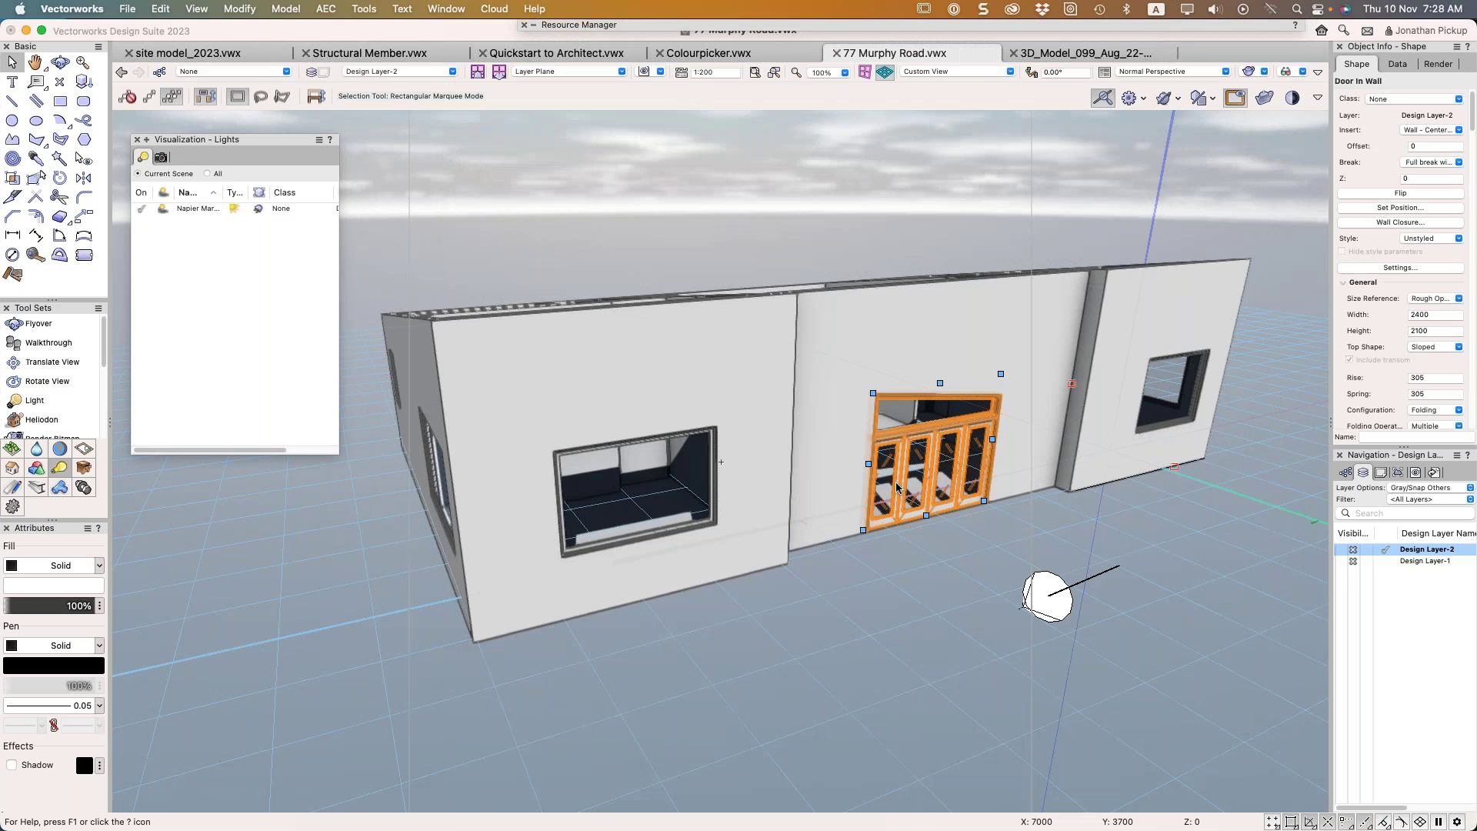
left_click(1398, 193)
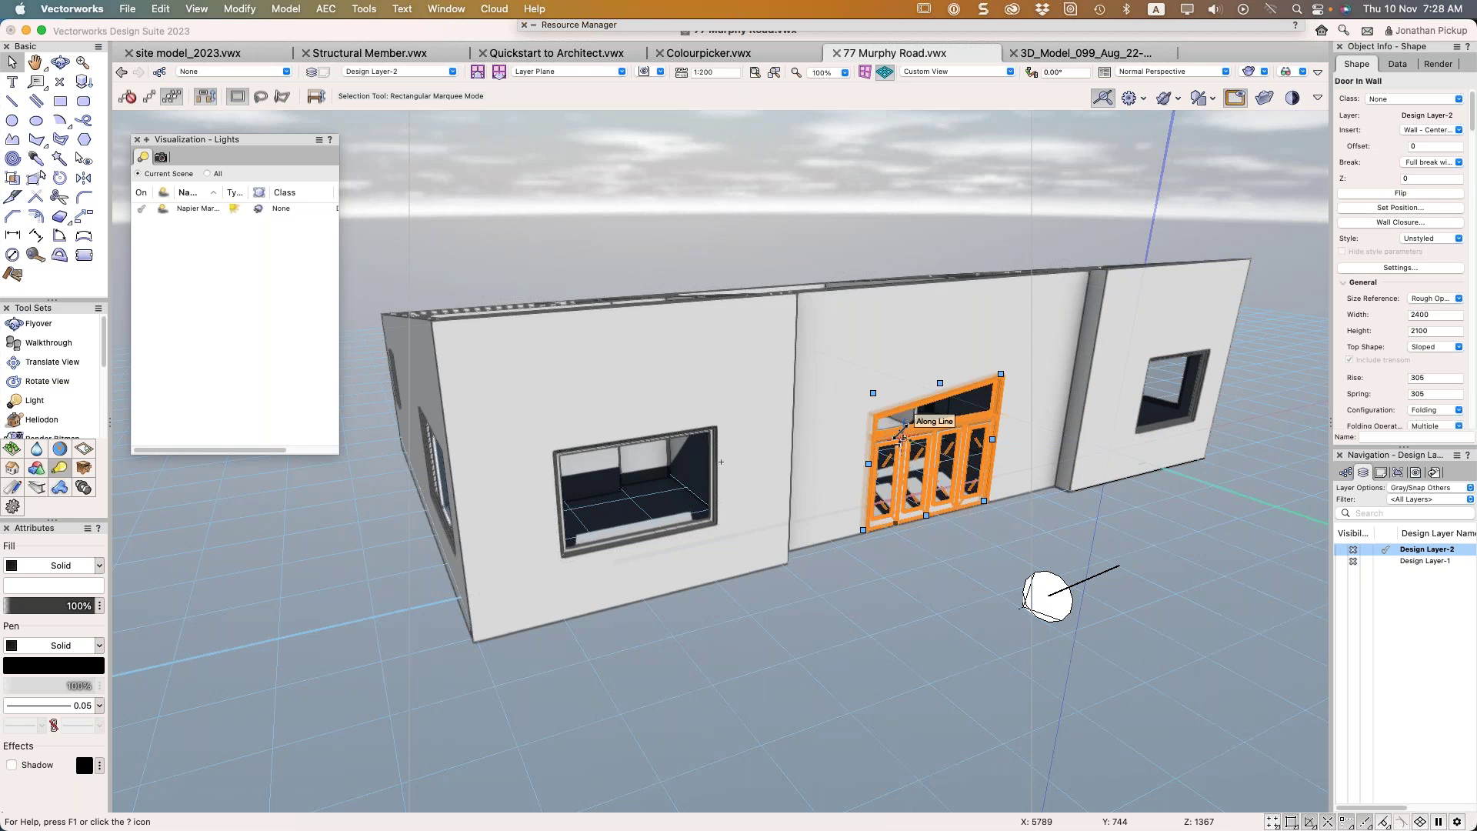
left_click(1389, 268)
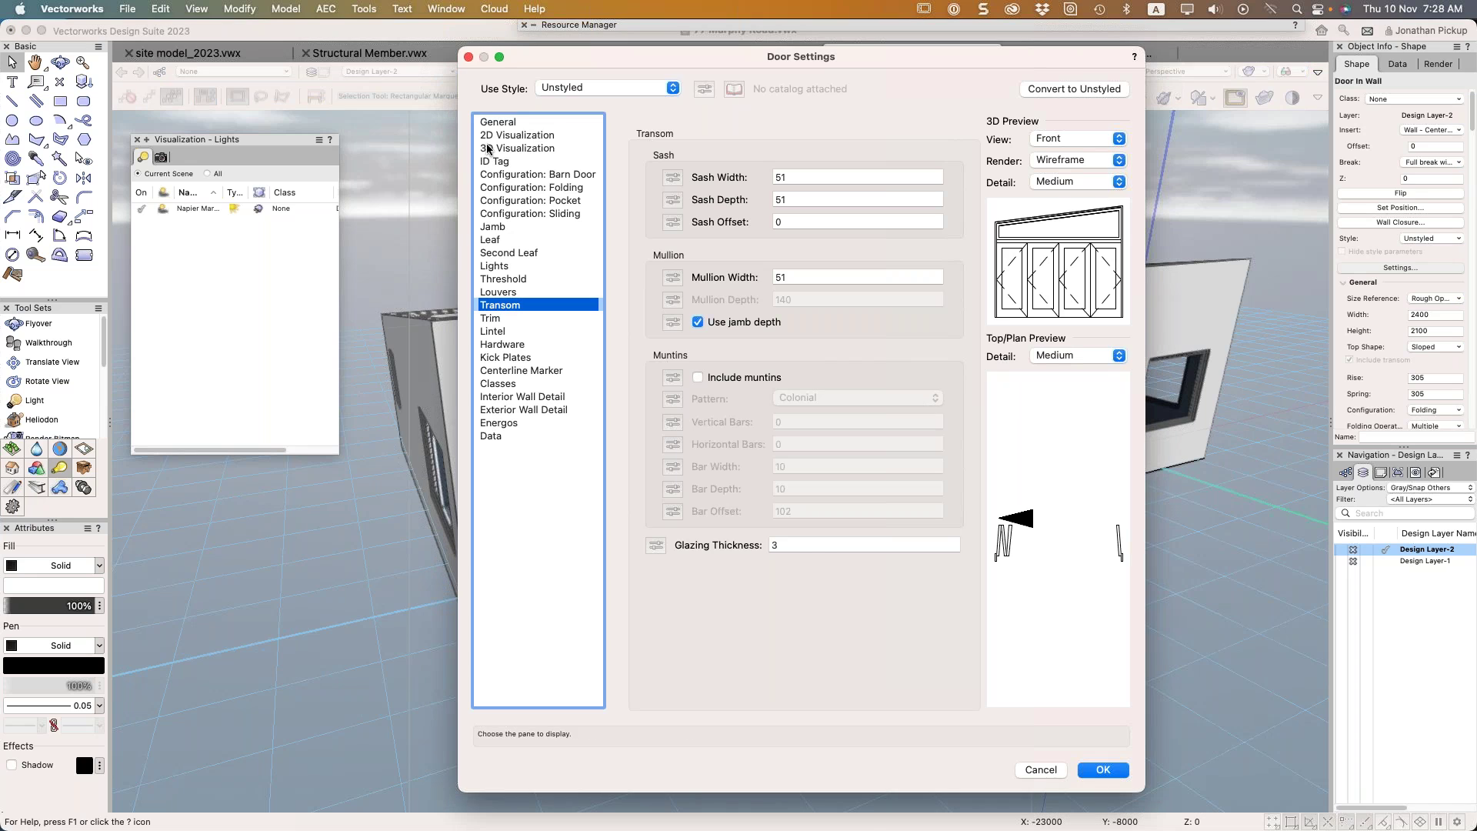
Try swing-in for left and right leaves, keep both swinging out, accept, and reopen settings
left_click(491, 123)
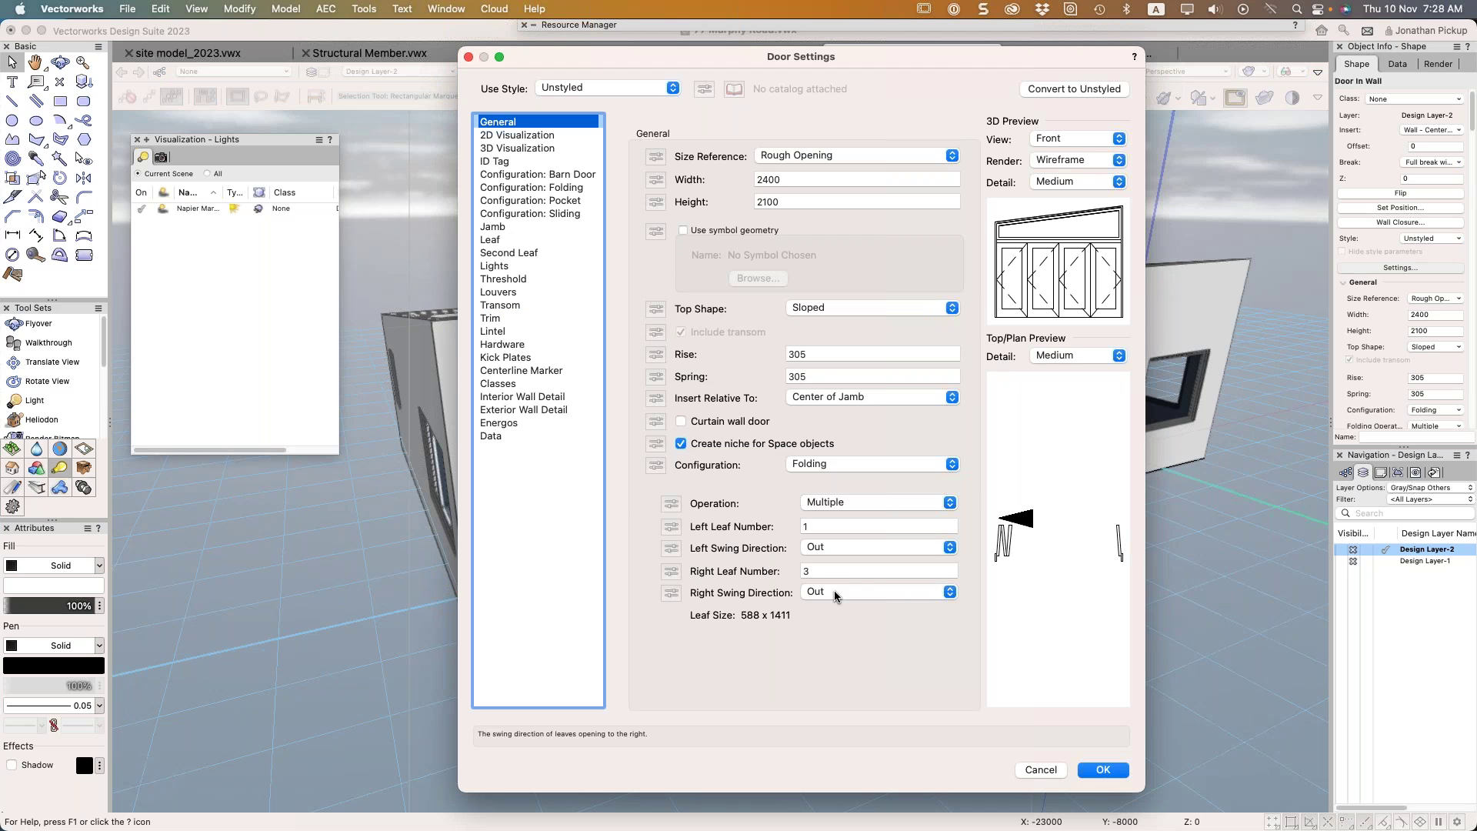
left_click(832, 547)
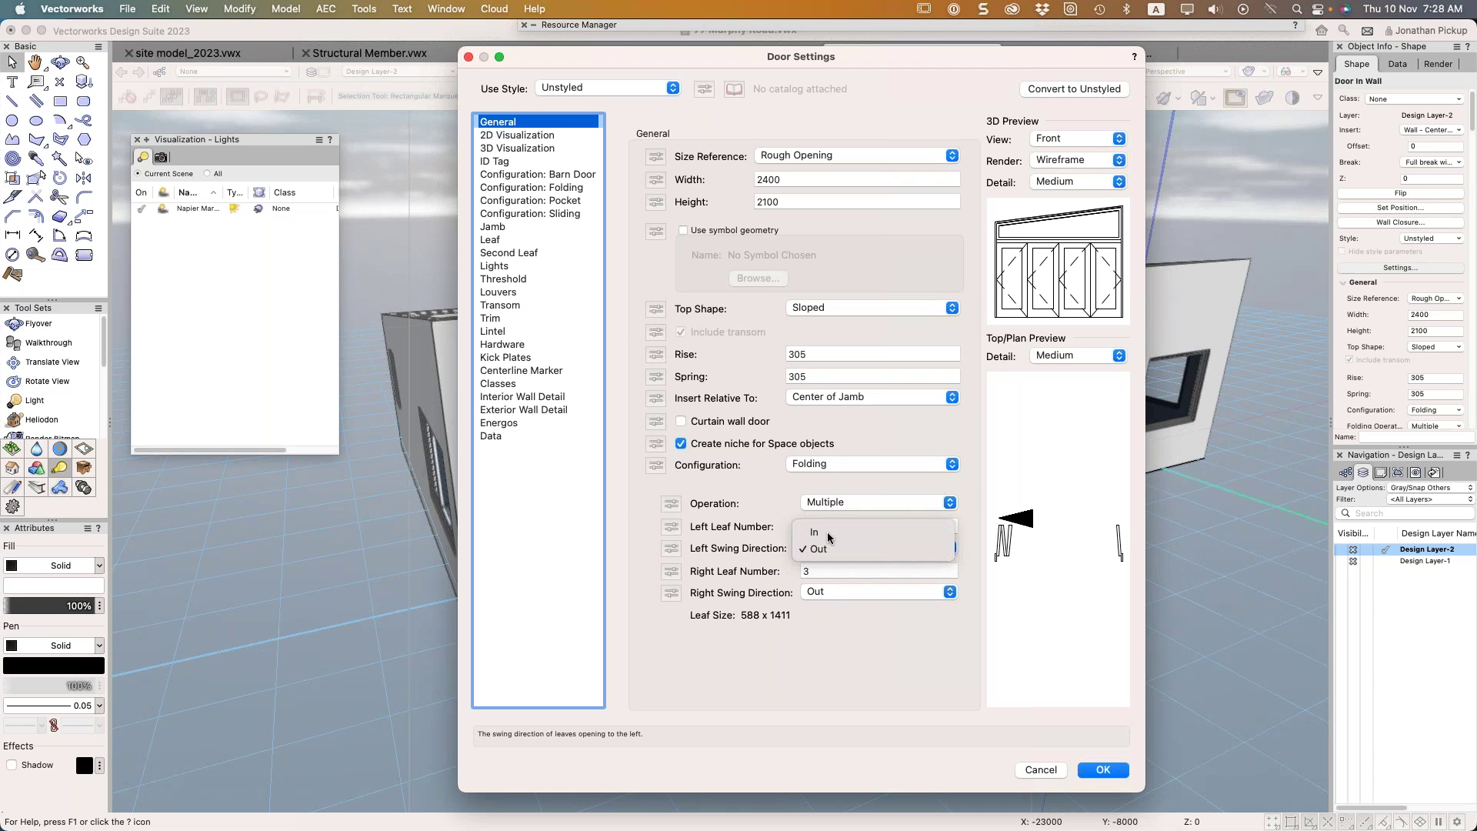
left_click(830, 534)
left_click(828, 547)
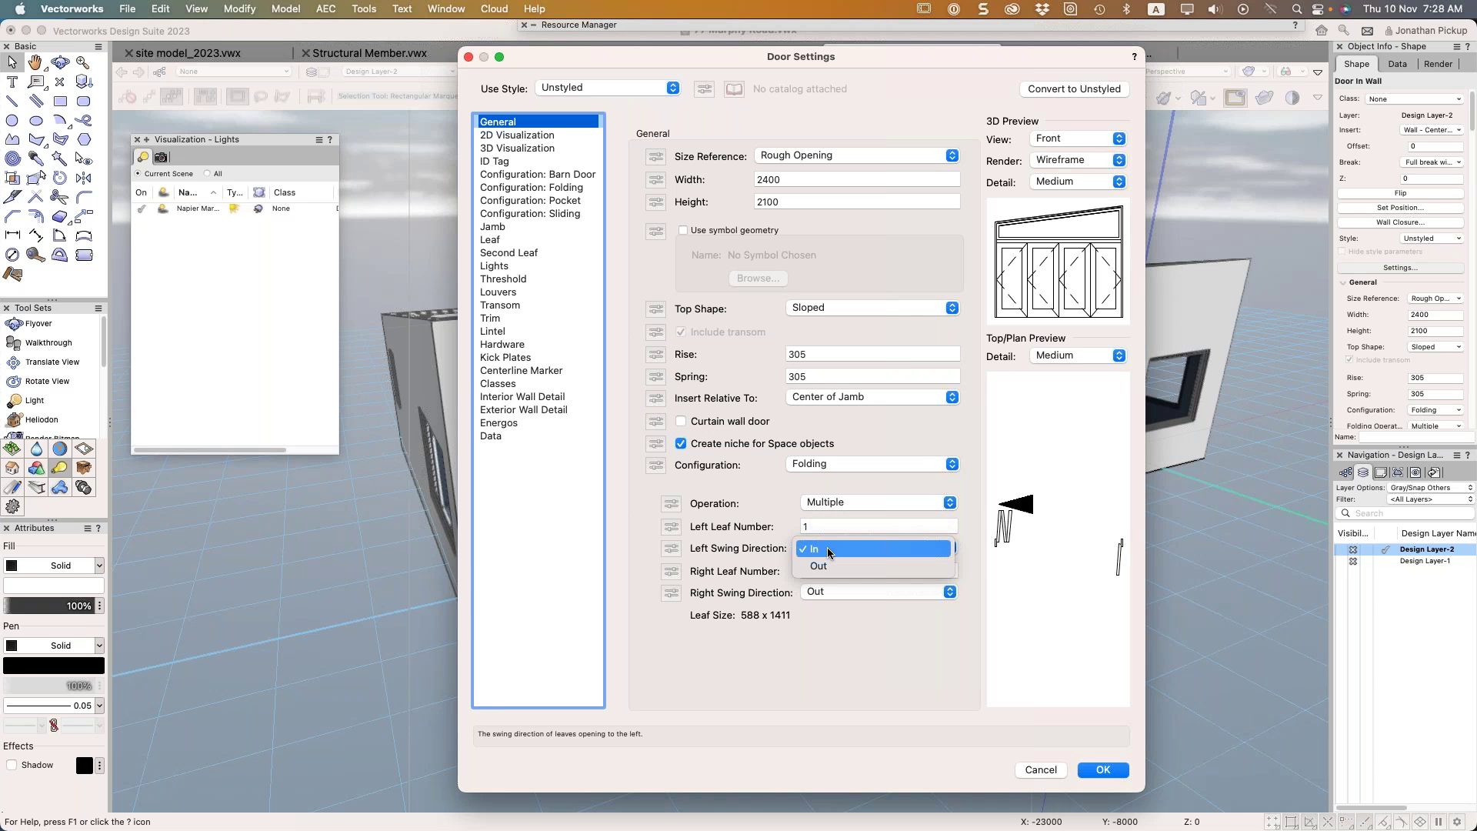
left_click(828, 566)
left_click(837, 592)
left_click(841, 574)
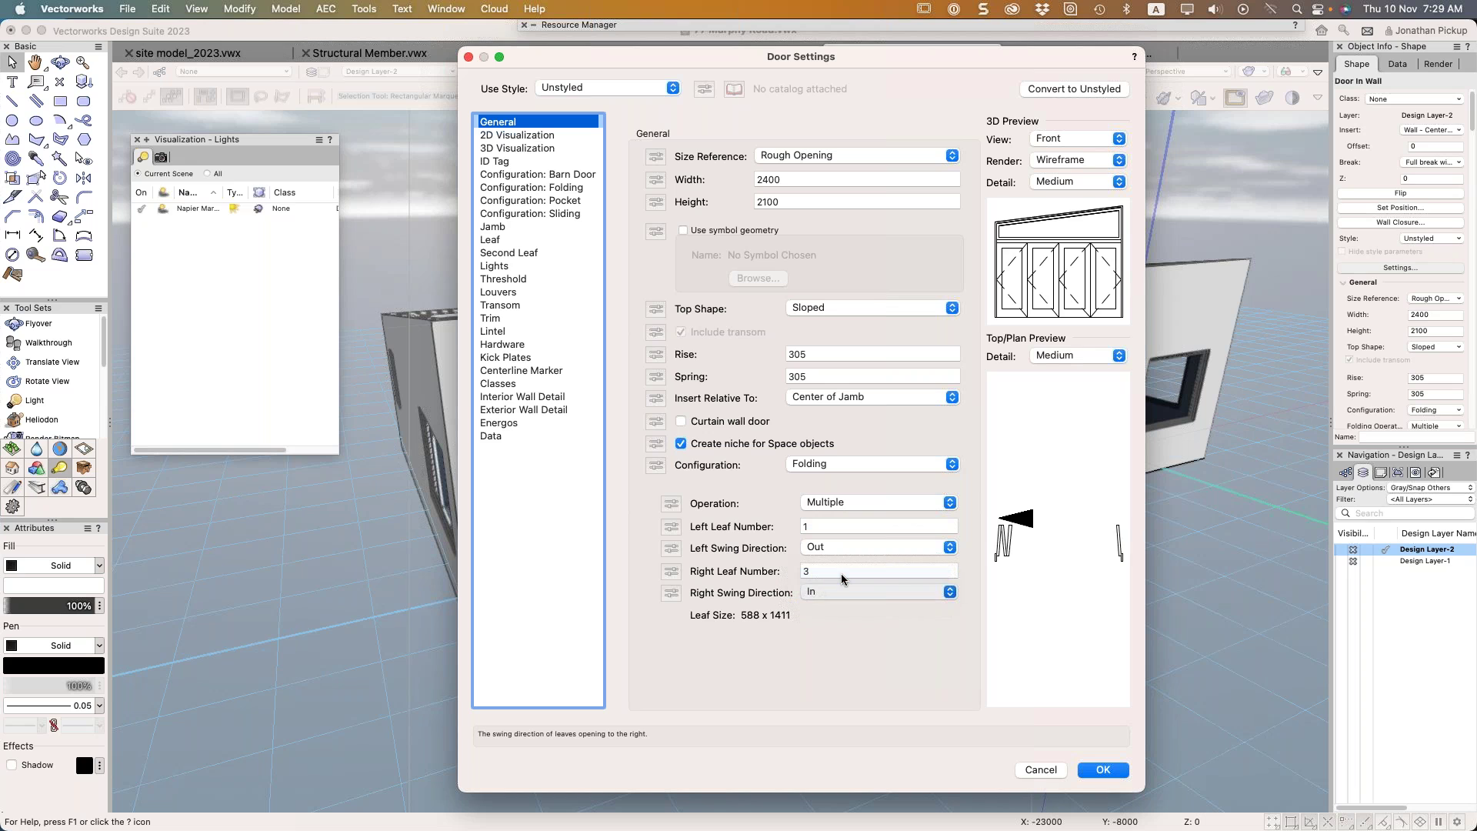
left_click(845, 591)
left_click(847, 612)
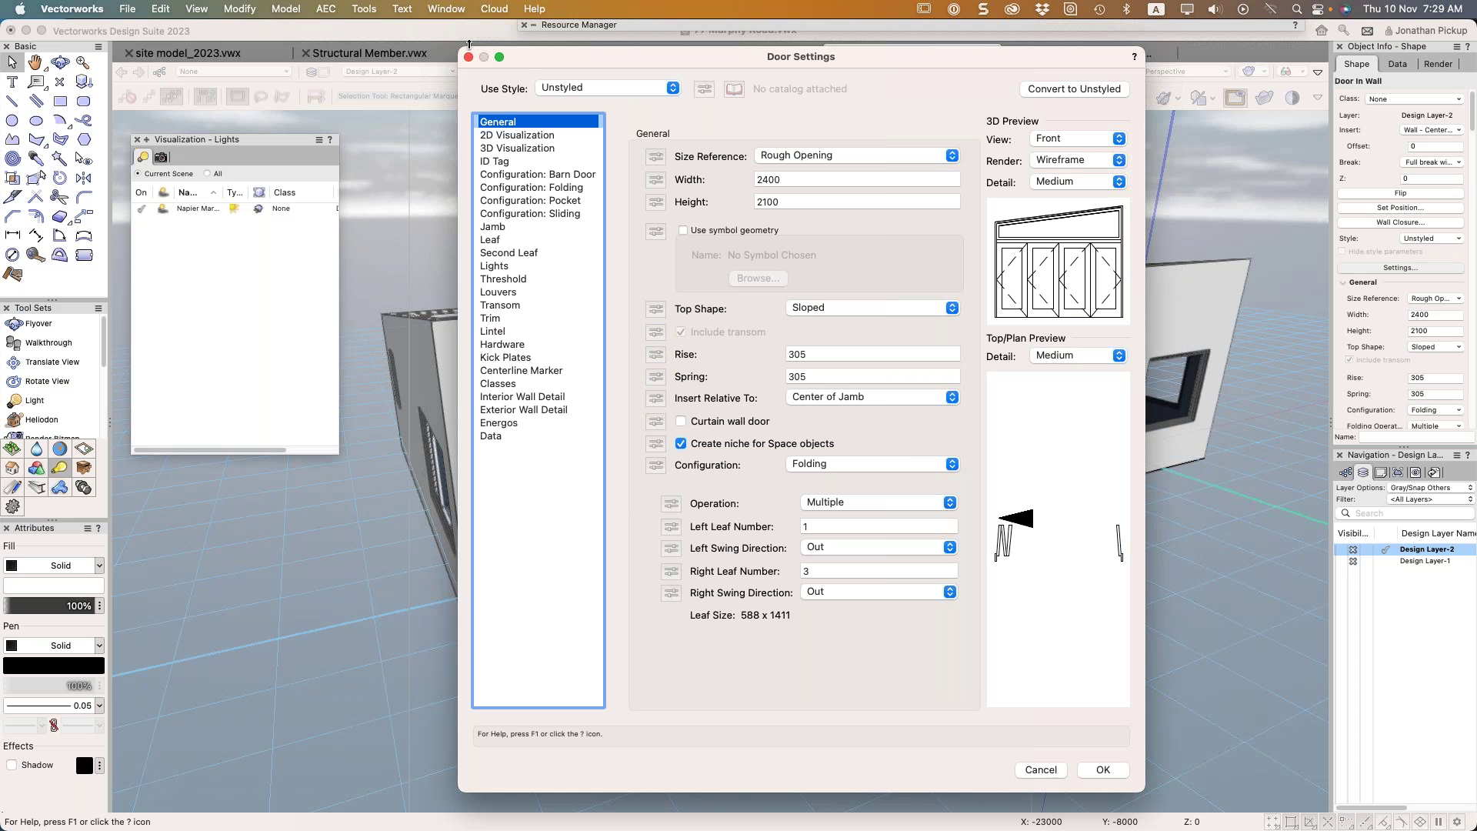
left_click(1116, 773)
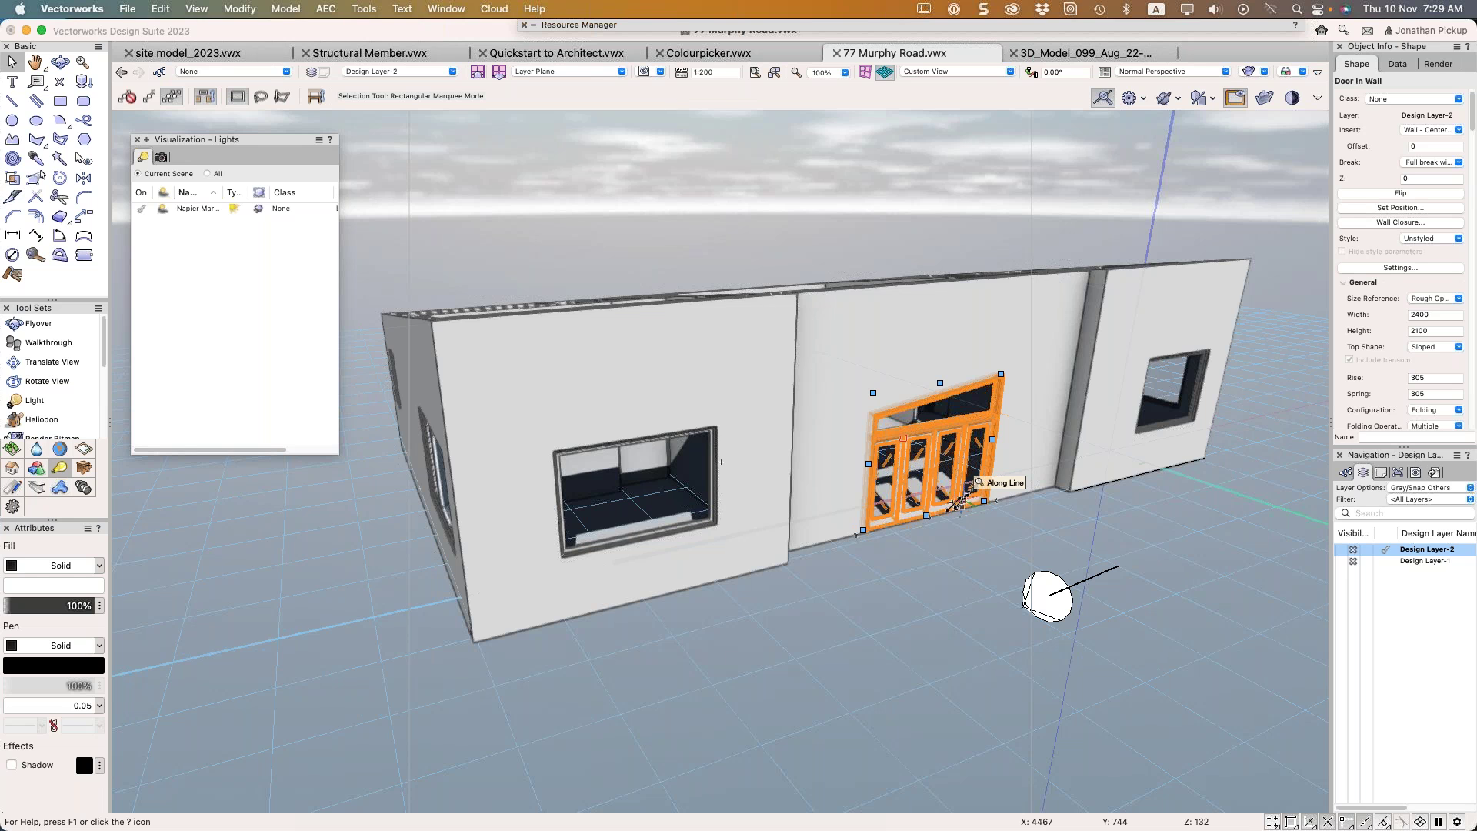
left_click(1372, 269)
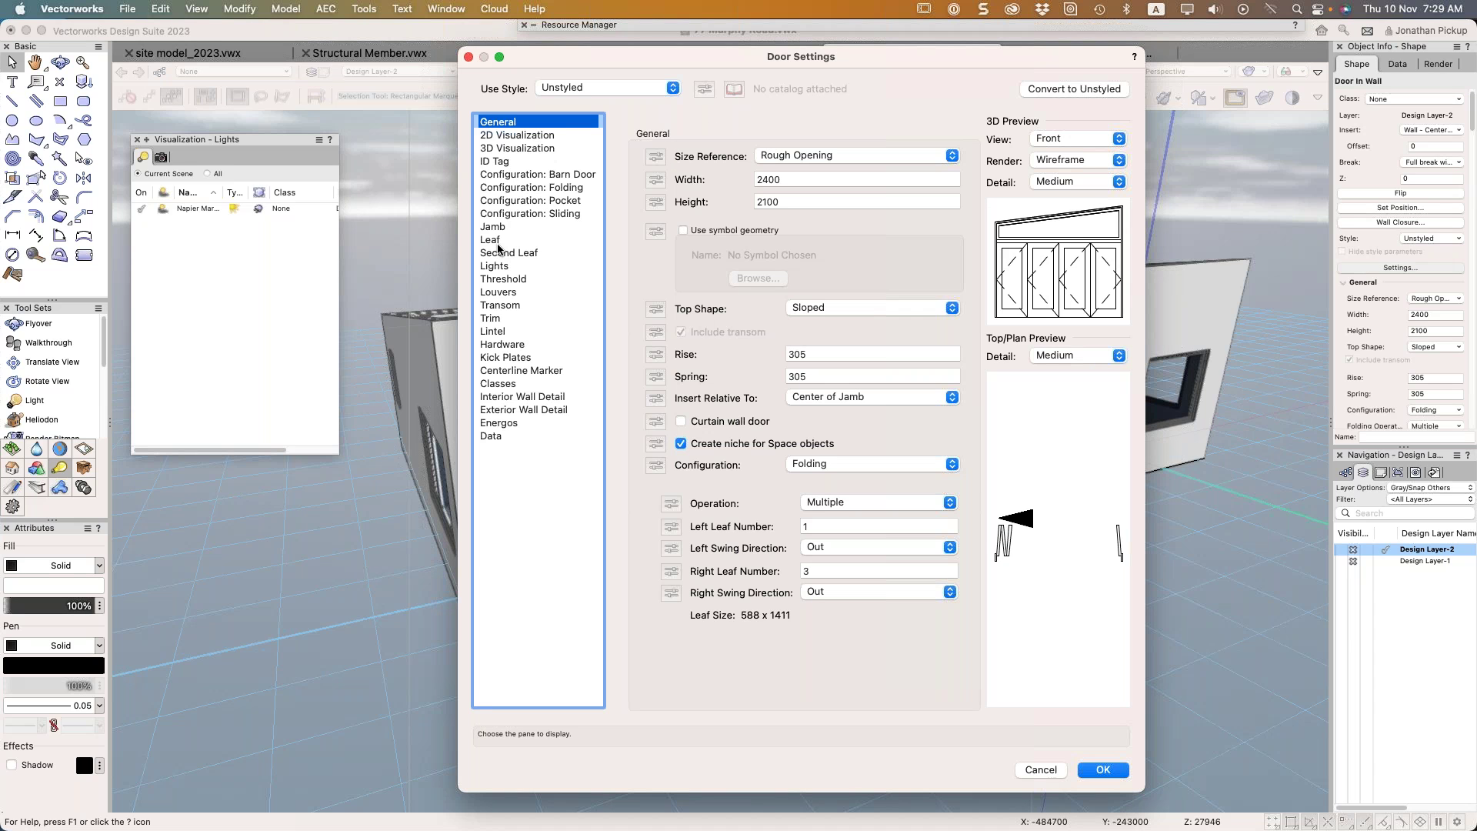
Set Top Shape to Square, uncheck Include transom, and apply the door settings
left_click(808, 308)
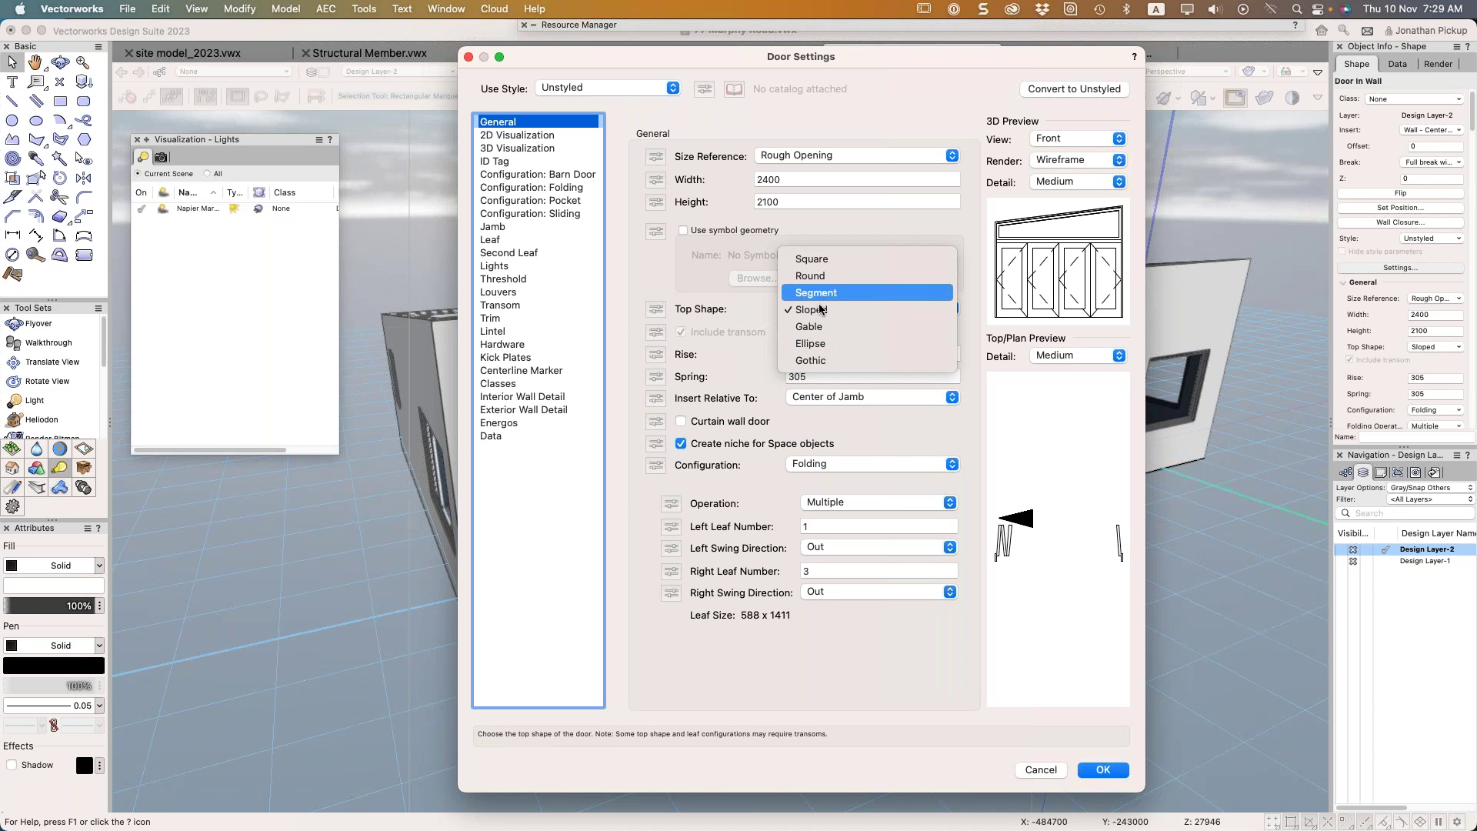
left_click(824, 258)
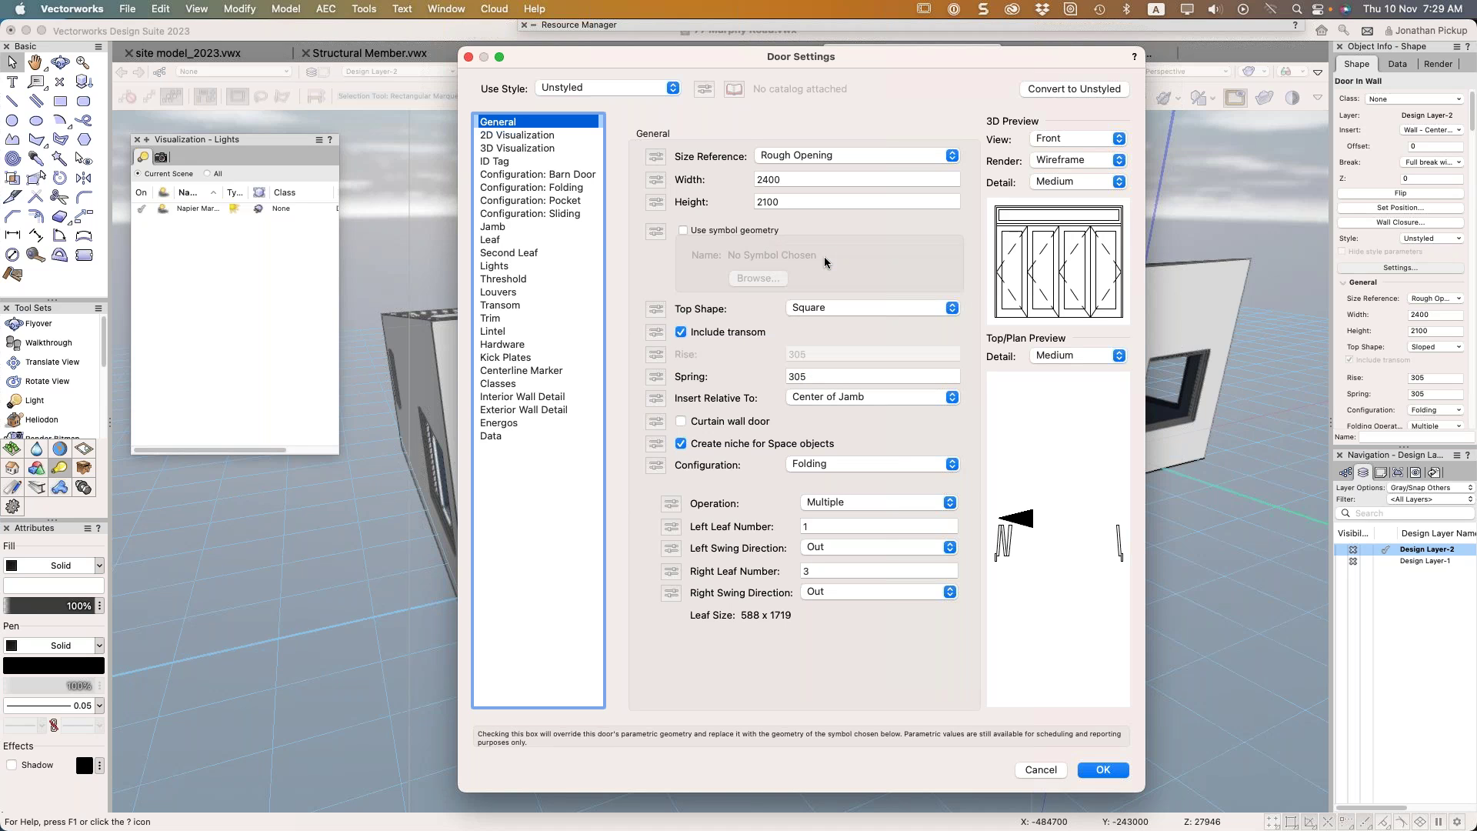
left_click(512, 305)
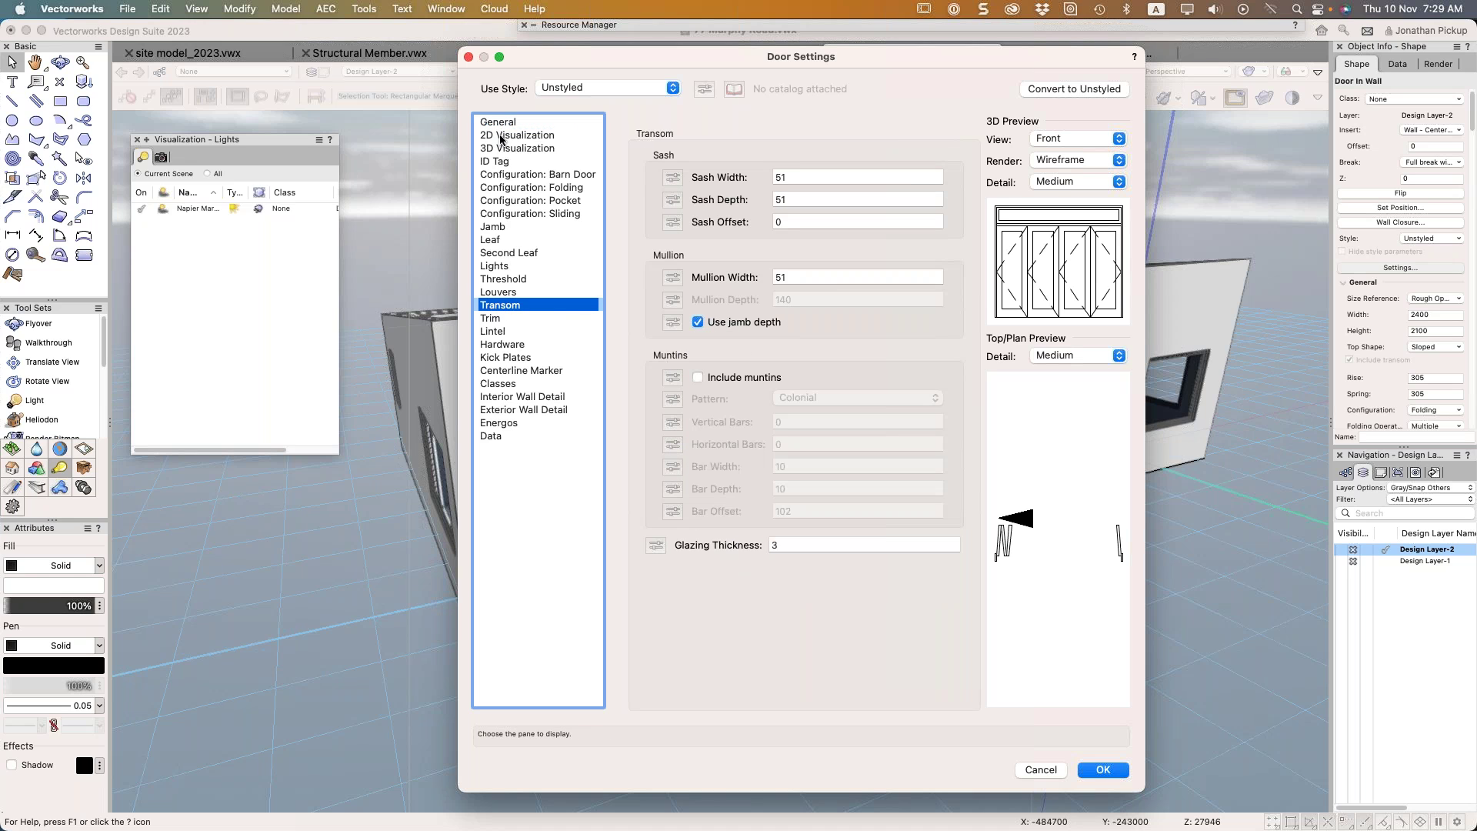
left_click(499, 123)
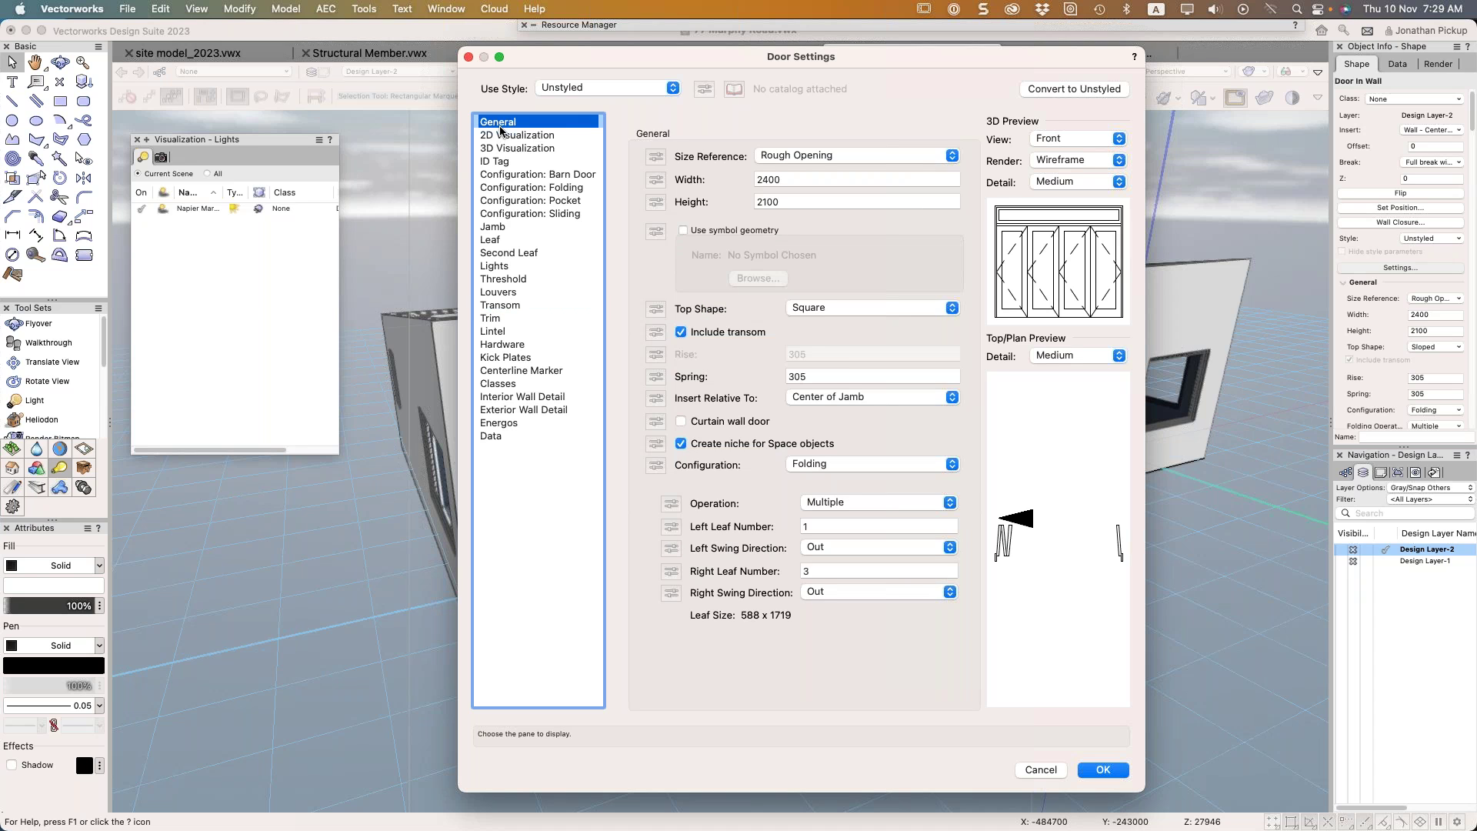
left_click(743, 331)
left_click(1101, 769)
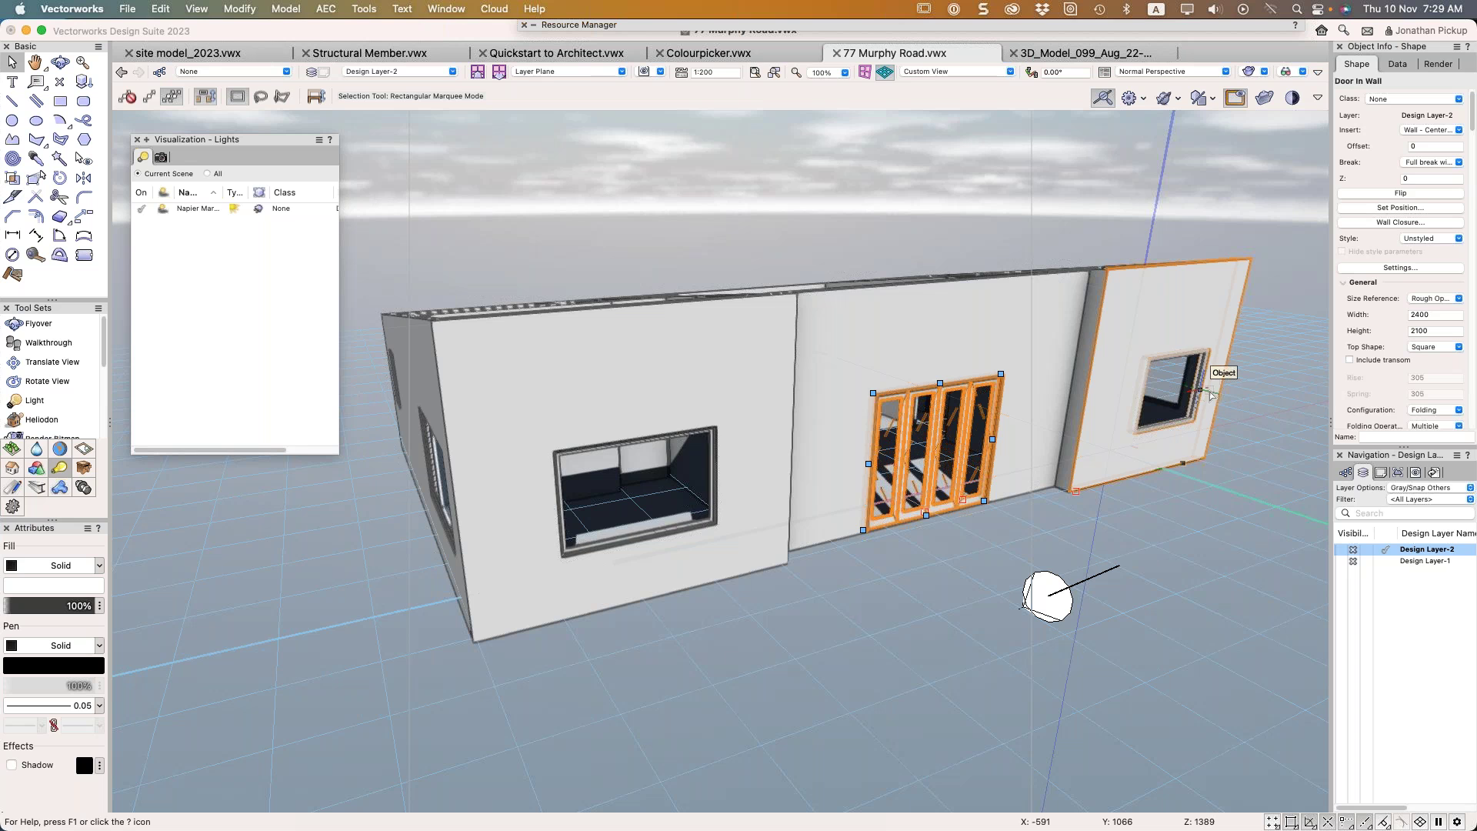
Set the left-wall window's Configuration to Folding in Window Settings
left_click(718, 462)
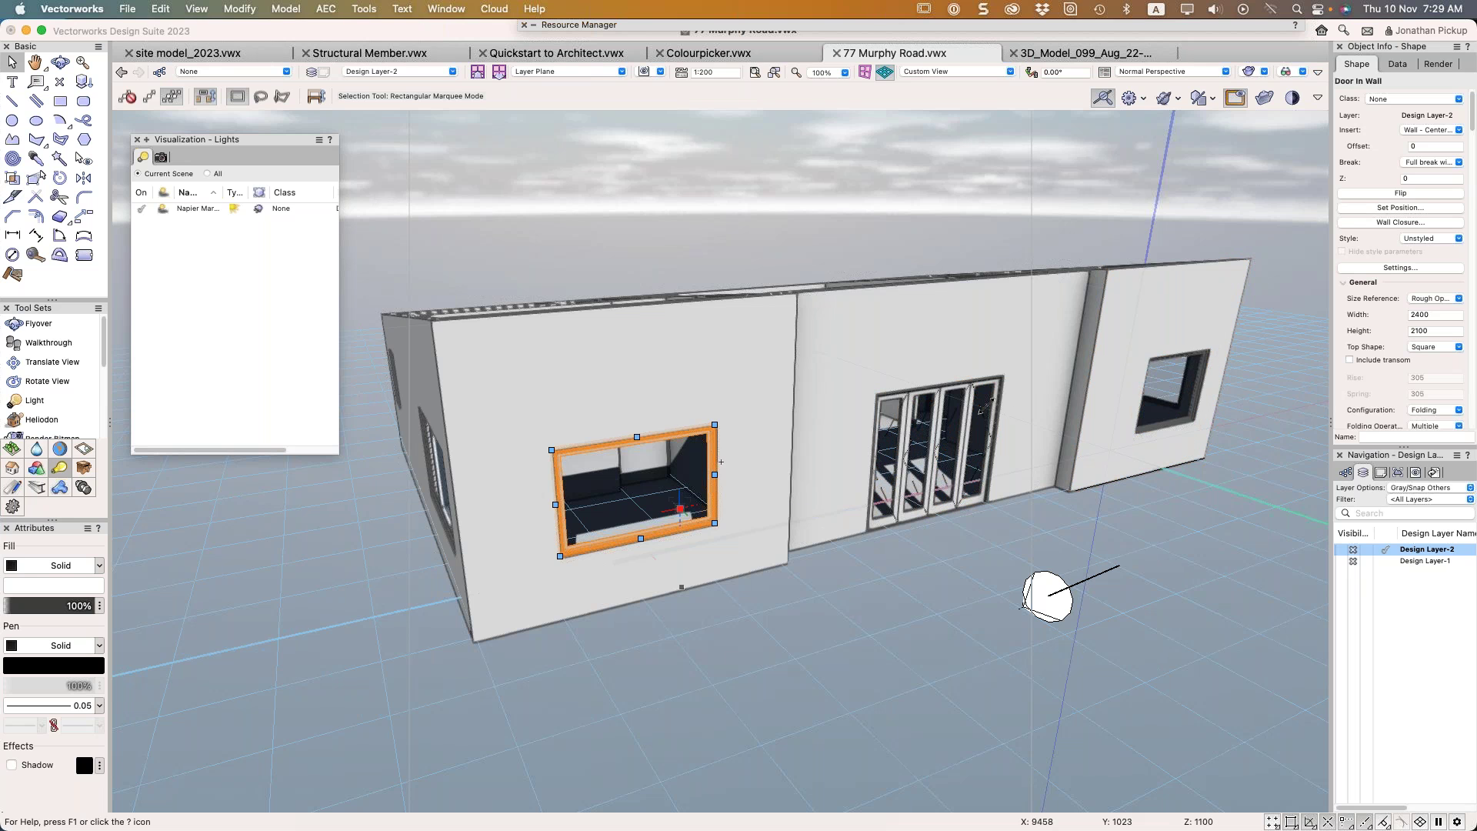
left_click(1396, 267)
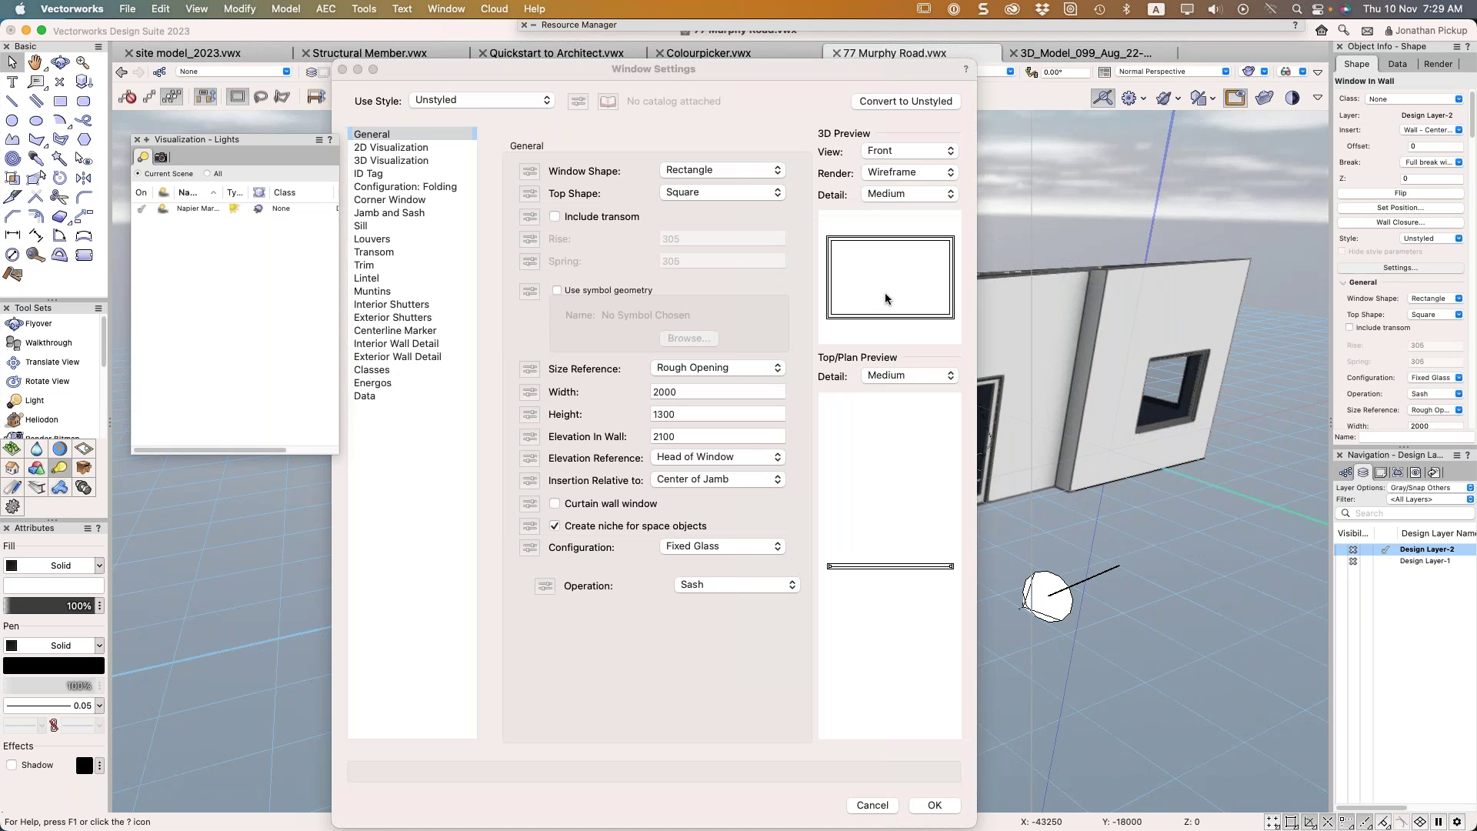
left_click(695, 543)
left_click(694, 562)
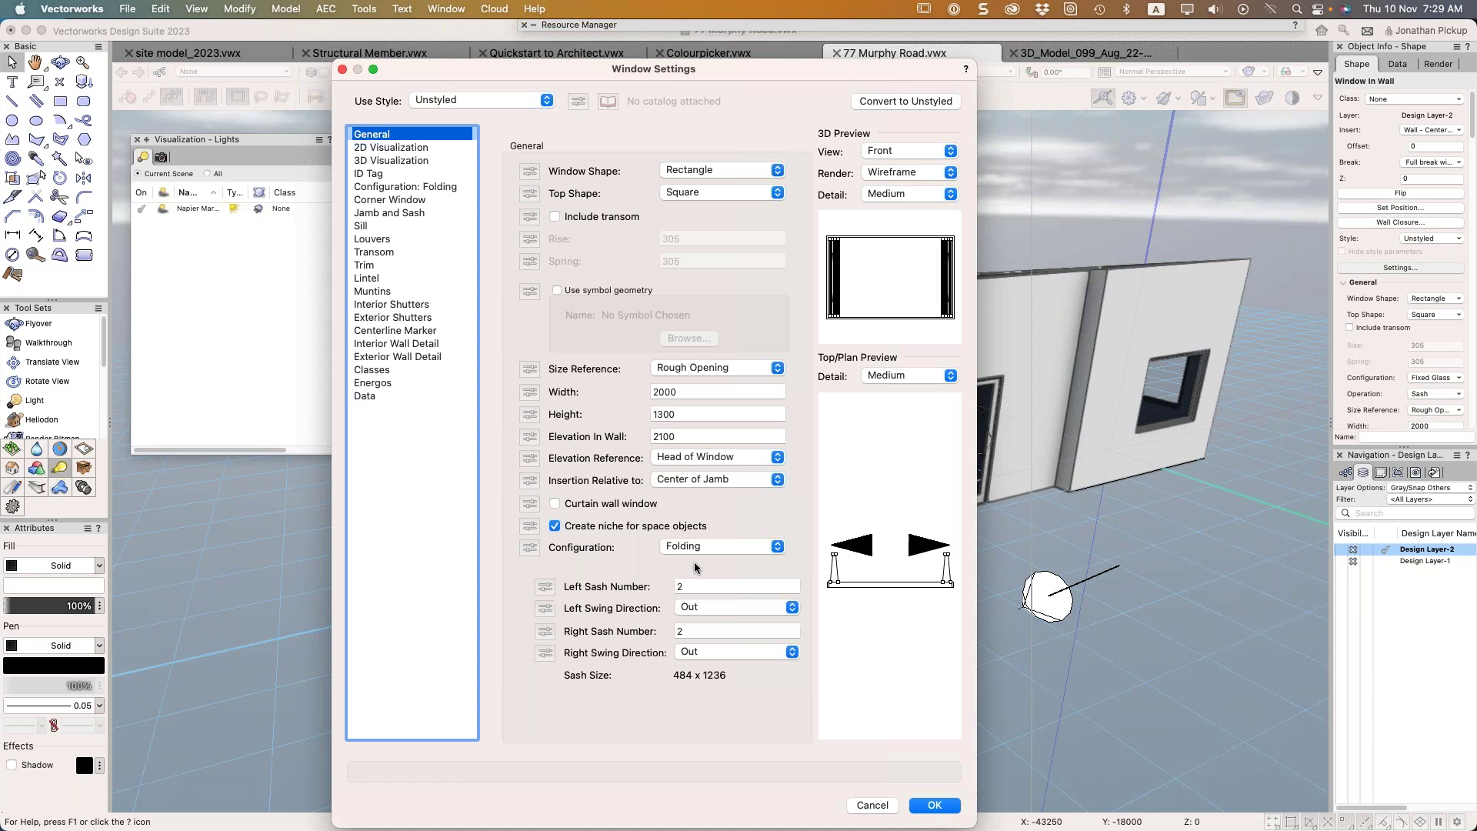
left_click(934, 805)
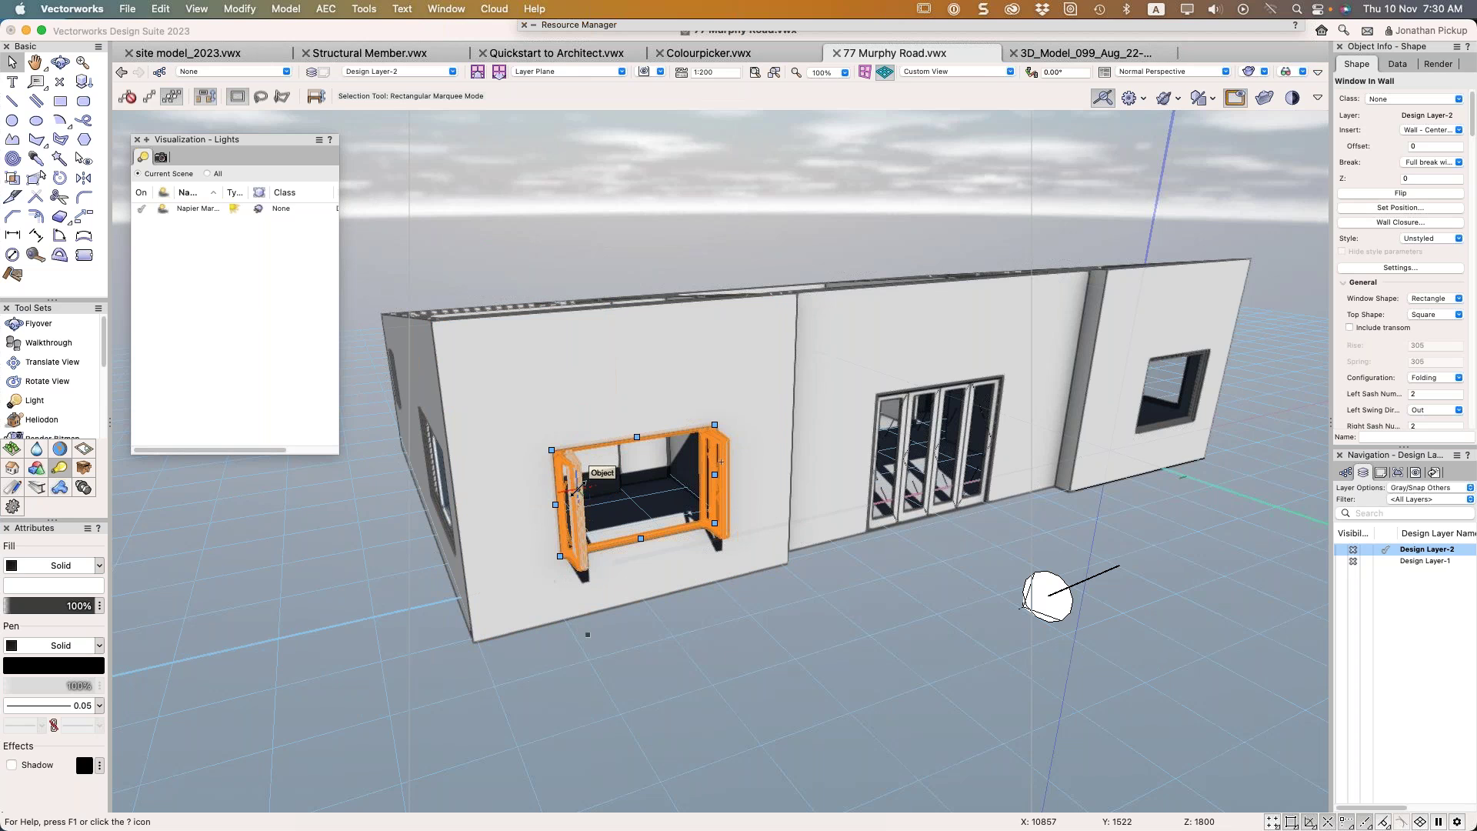
Give the window Left Sash Number 1 and Right Sash Number 3 in Object Info
scroll(1417, 354, "down", 3)
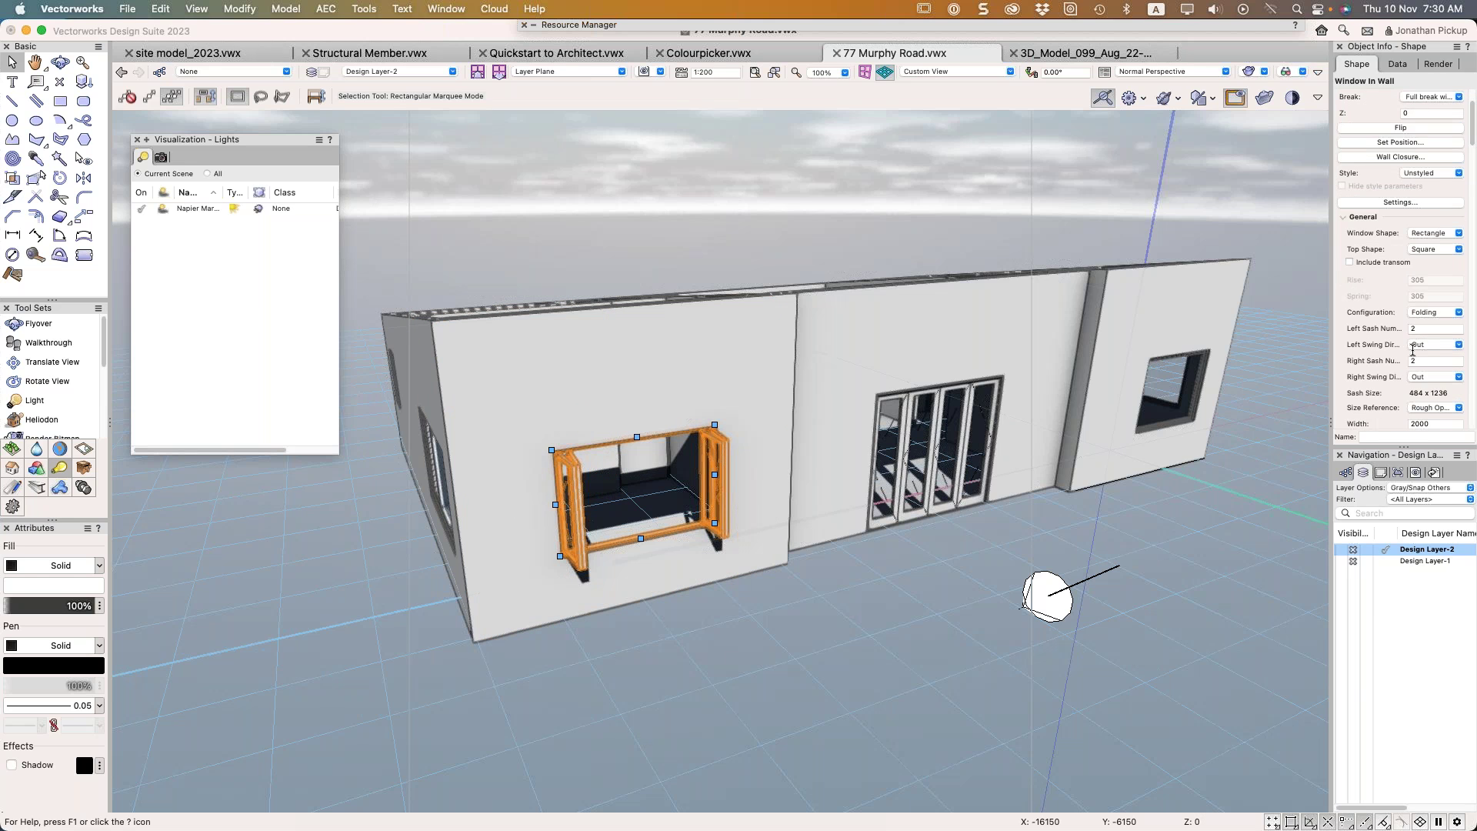
left_click(1401, 329)
type("1")
left_click(1433, 362)
key("Return")
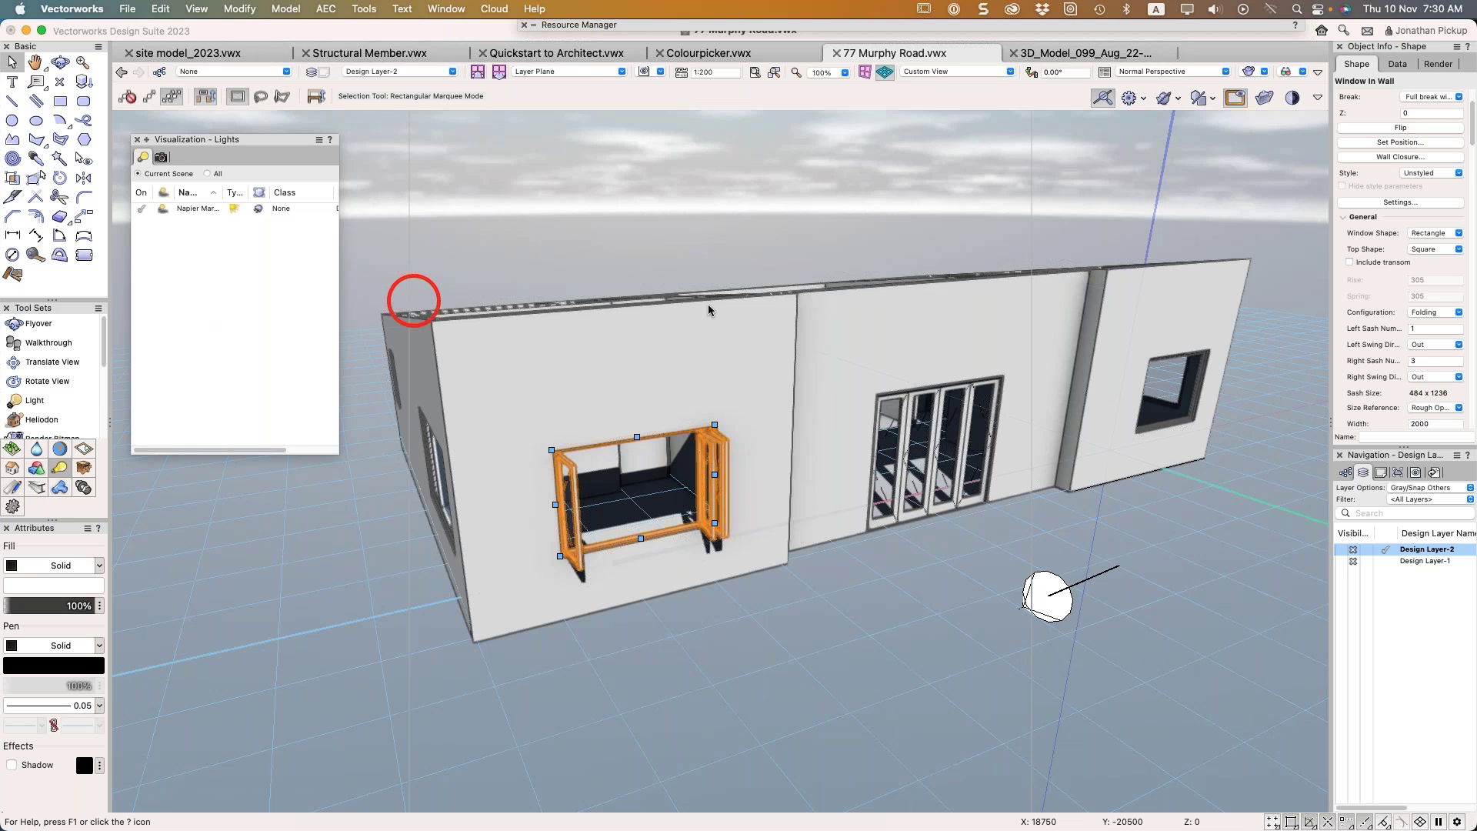
left_click(893, 423)
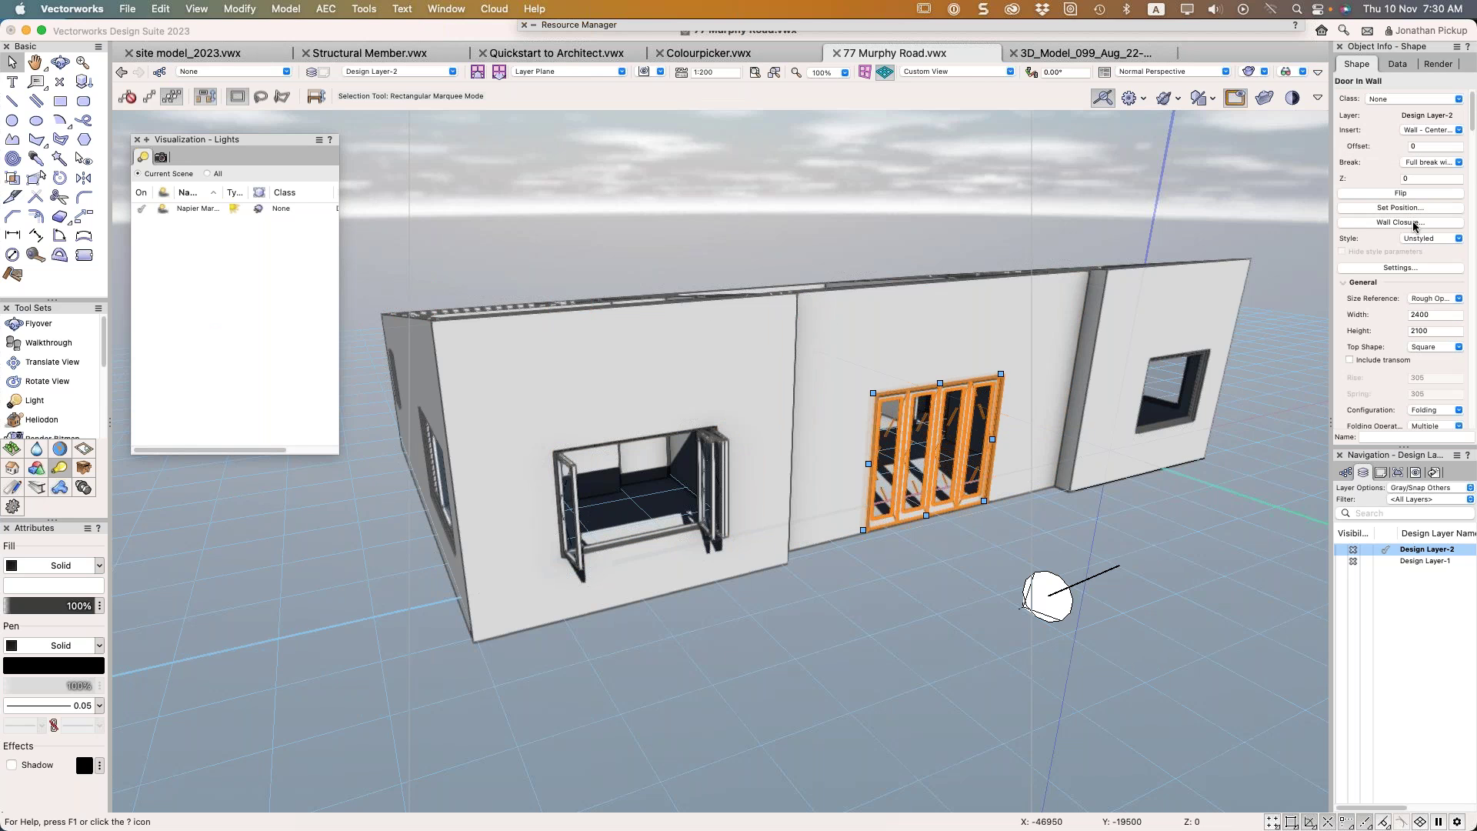
Tick Include sidelights in the door's Lights pane, close without applying, and open the Help menu
key("super+bracketleft")
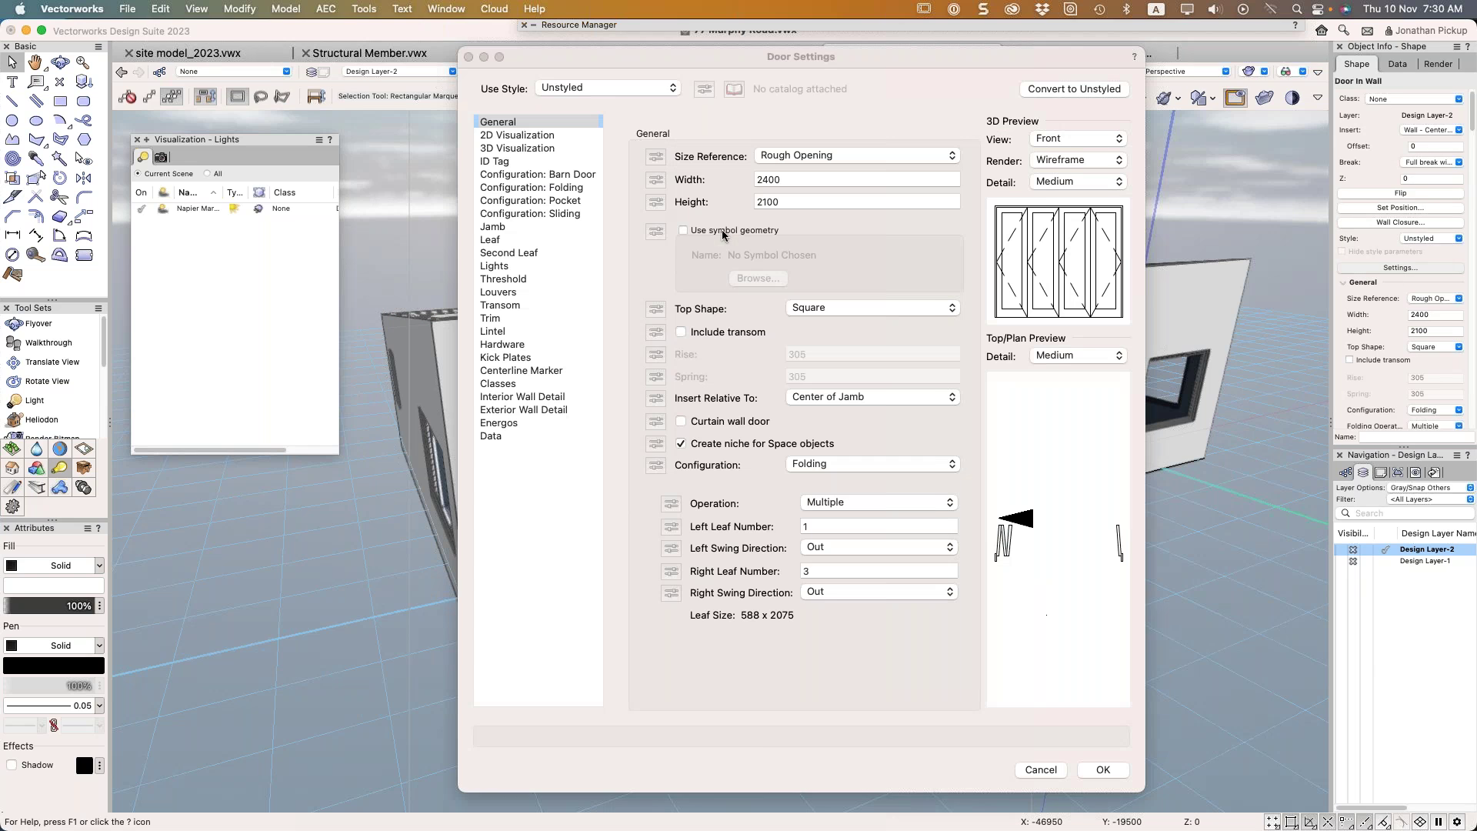
left_click(504, 263)
left_click(699, 157)
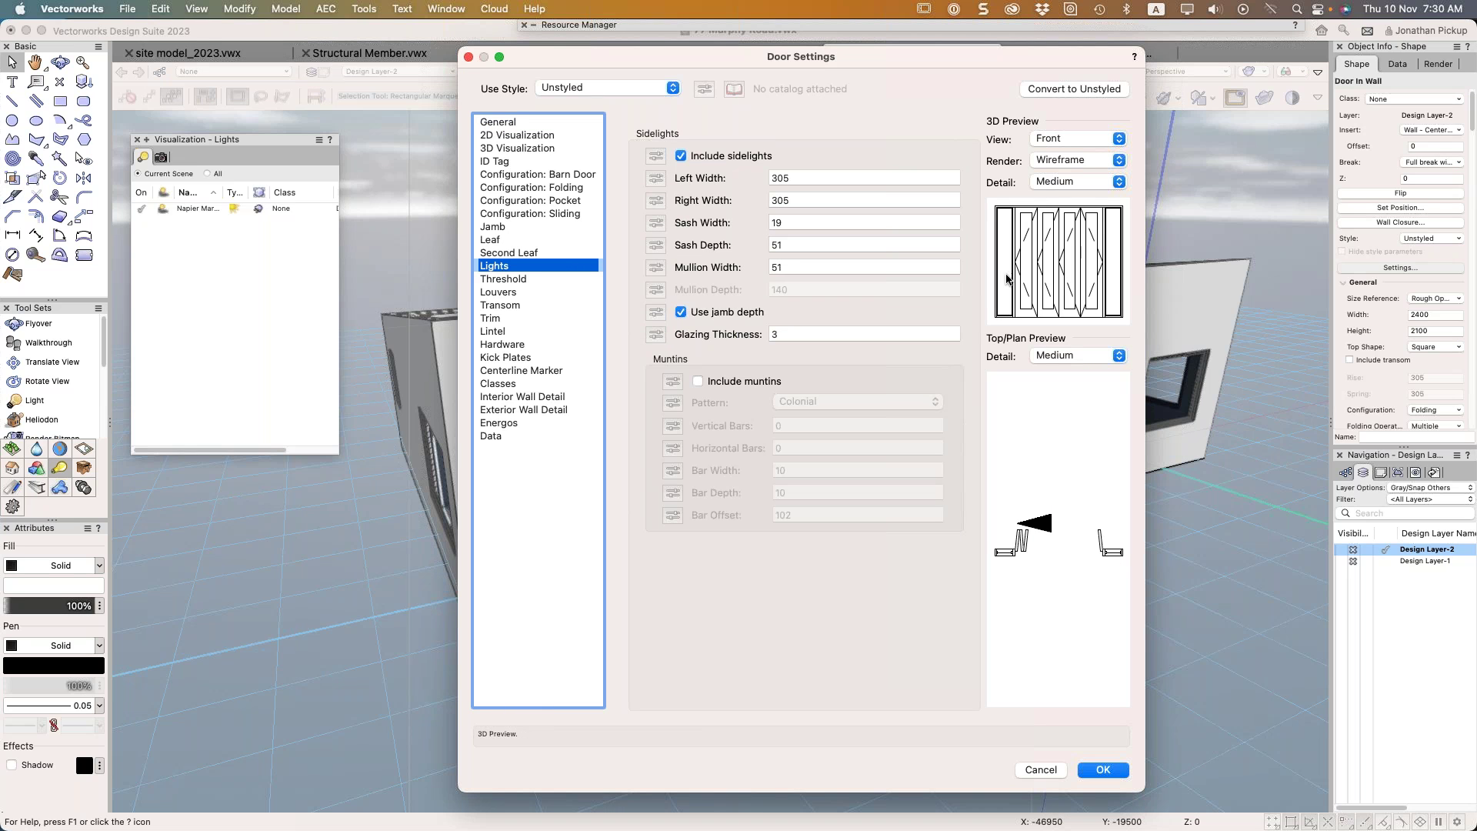
left_click(1040, 770)
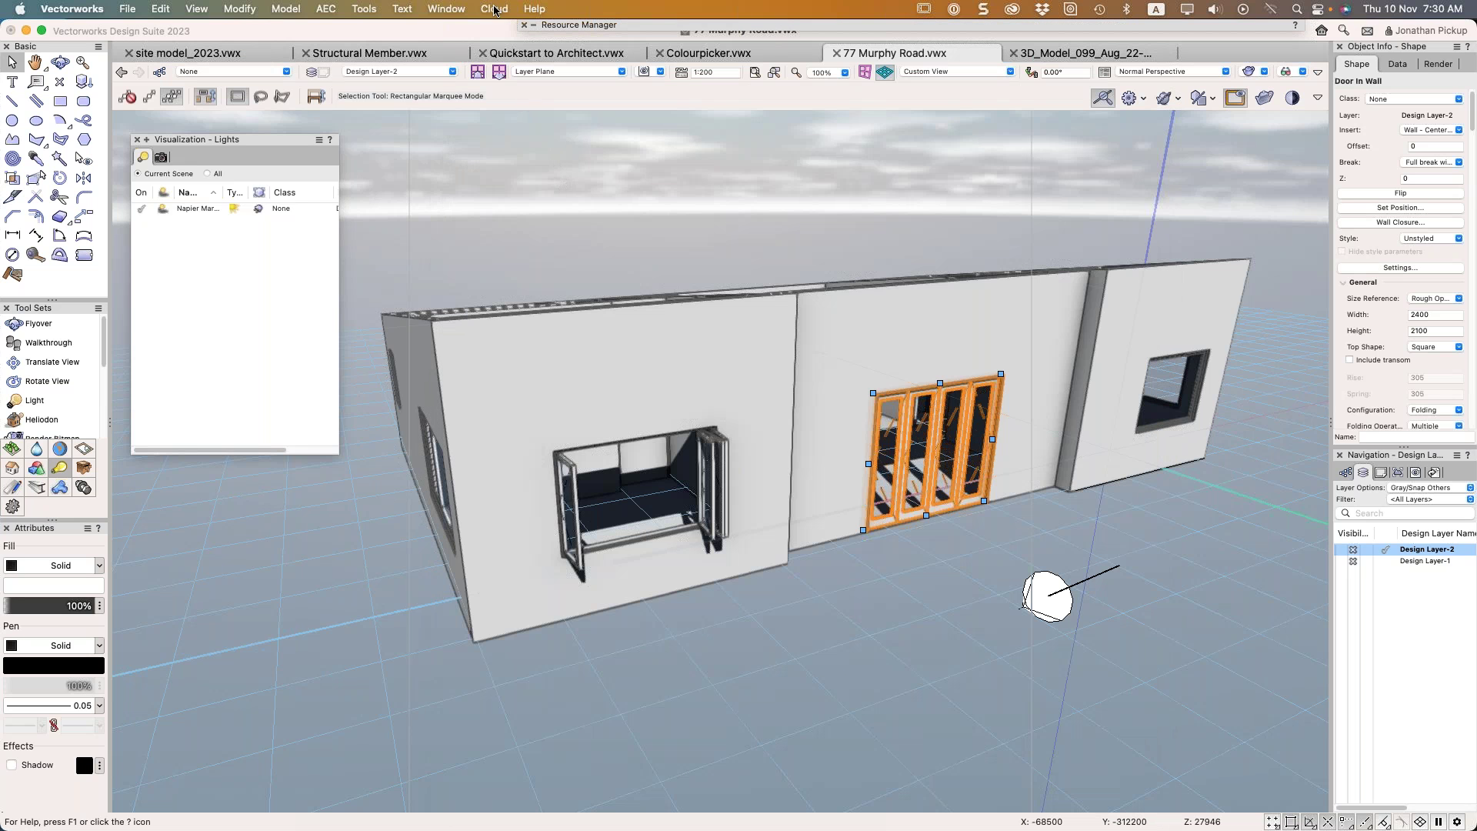
left_click(539, 10)
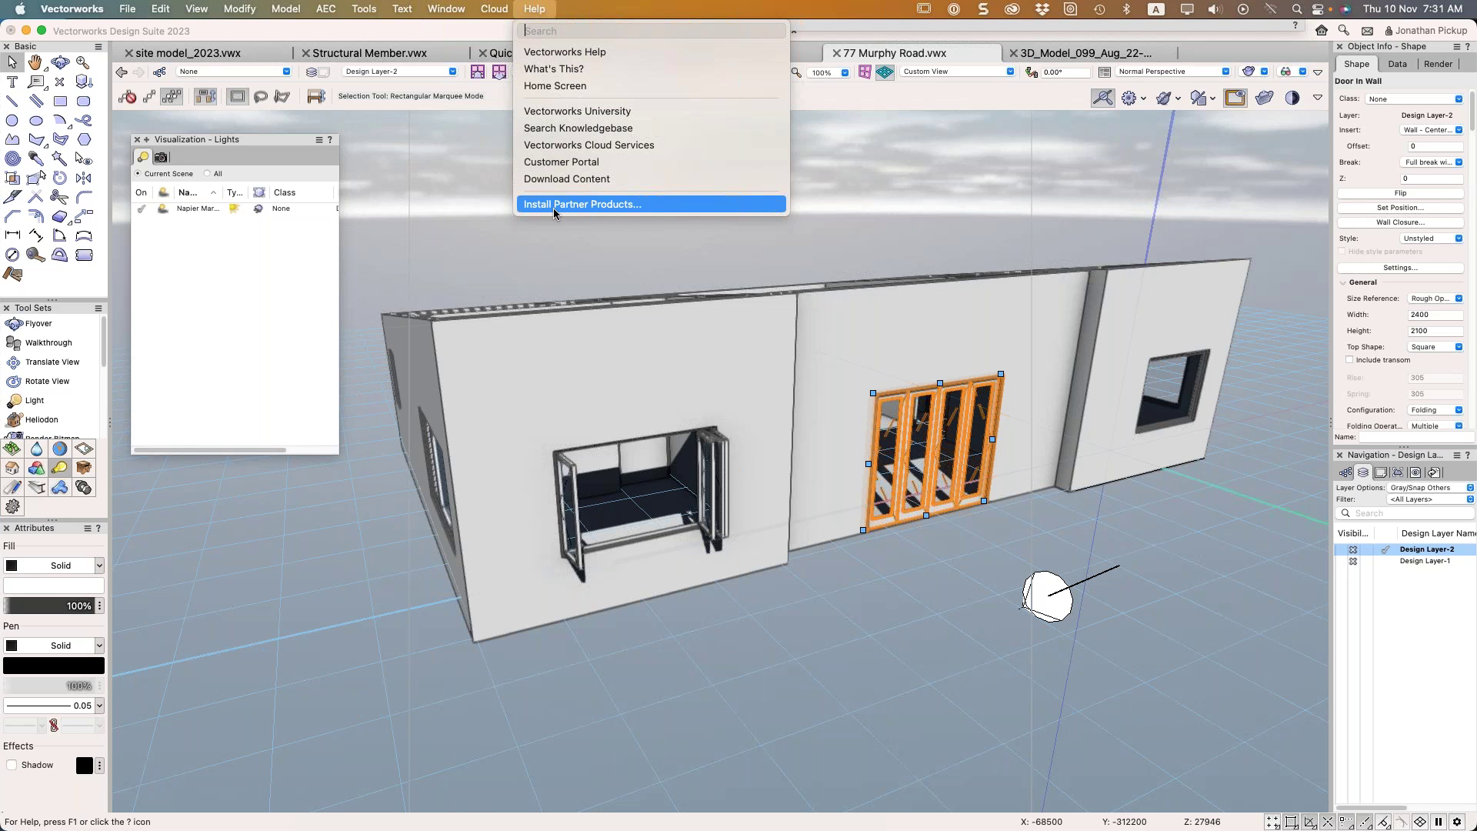
left_click(551, 205)
Close Help, review the folding window's Object Info, and list Sheet Layers in Navigation
left_click(16, 488)
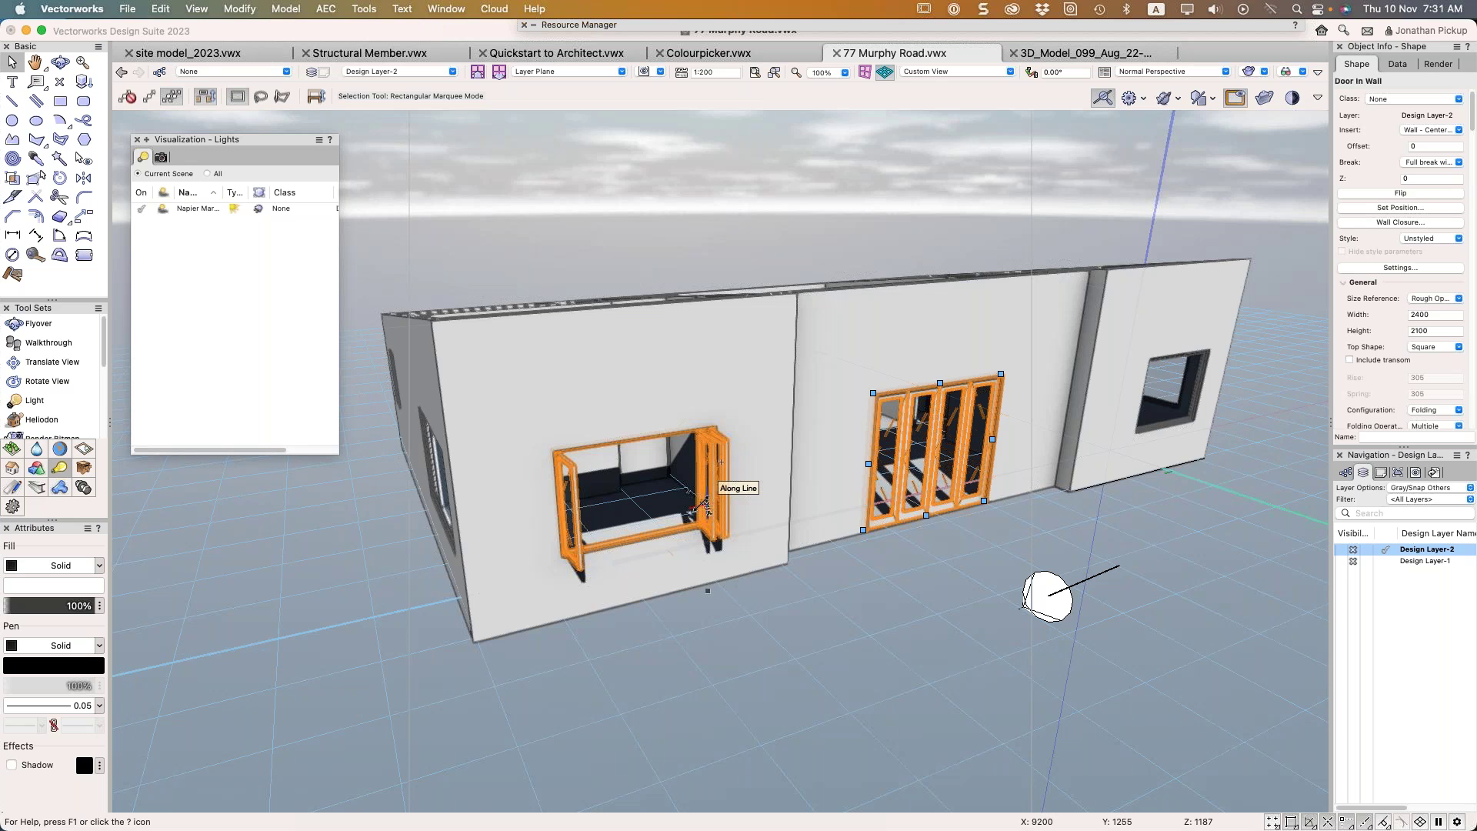
middle_click_drag(694, 508, 949, 219, "shift")
left_click(760, 462)
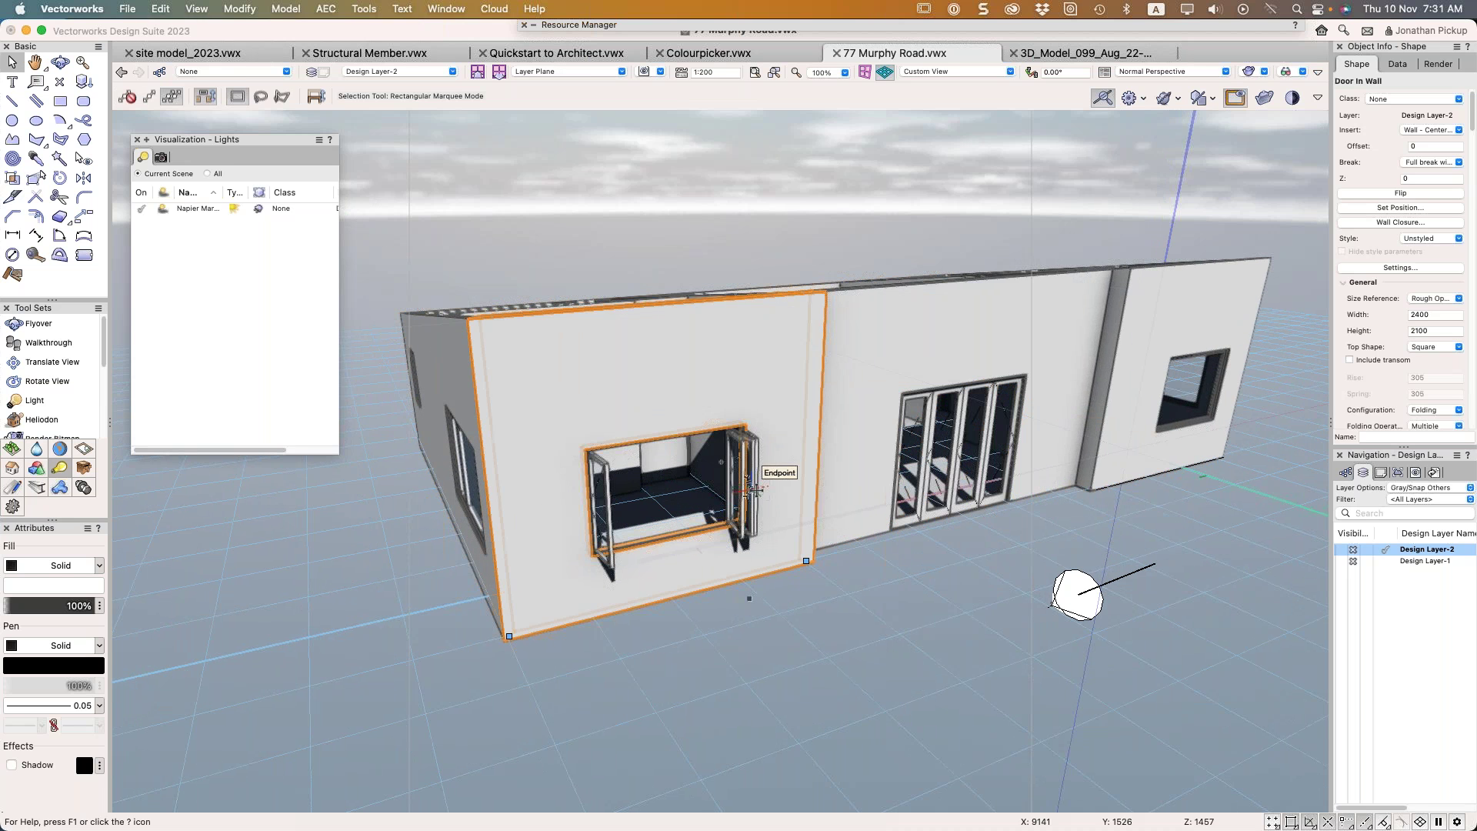
left_click(744, 490)
scroll(1383, 336, "down", 3)
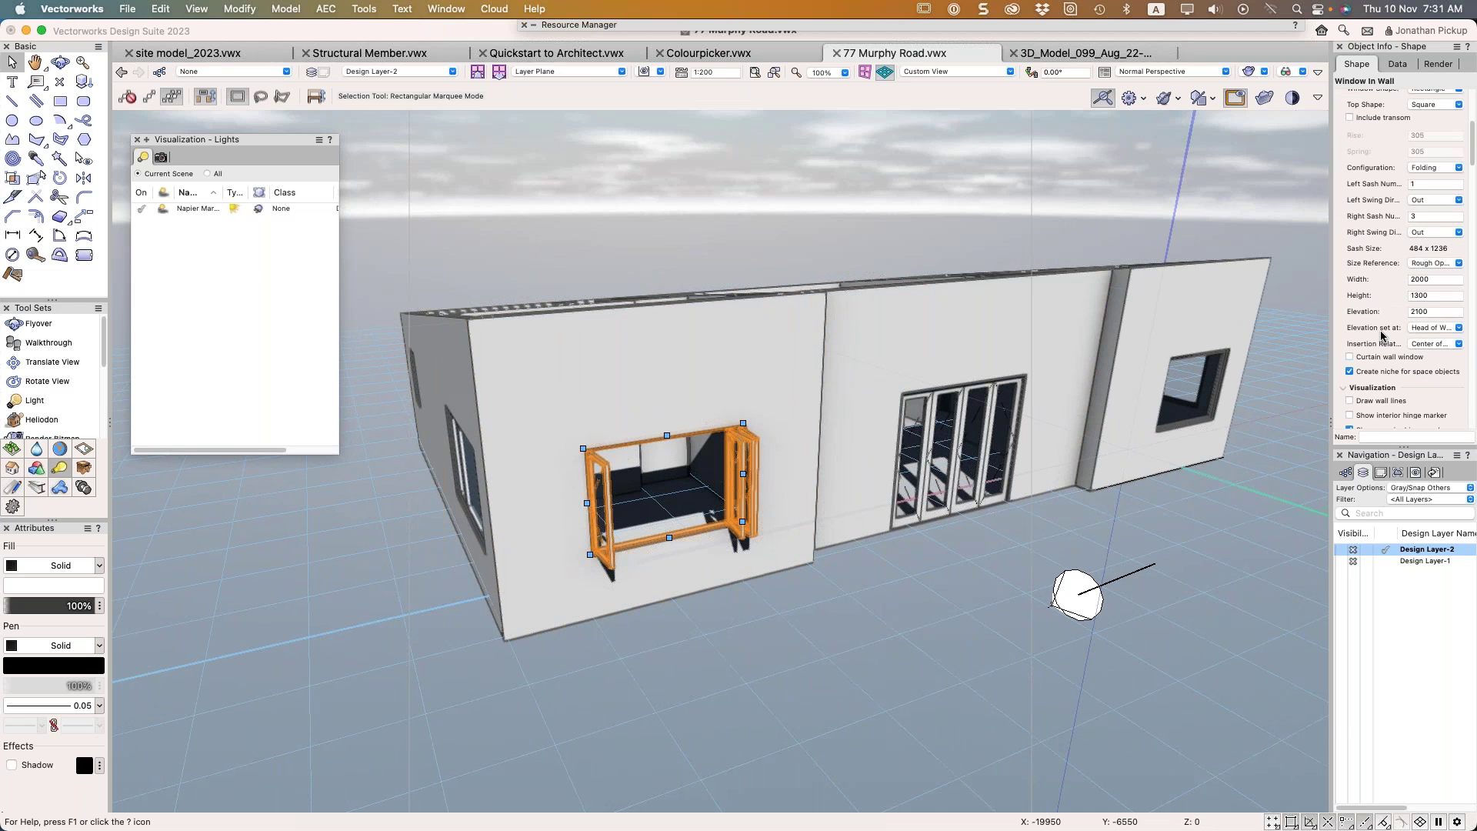
scroll(1382, 335, "down", 5)
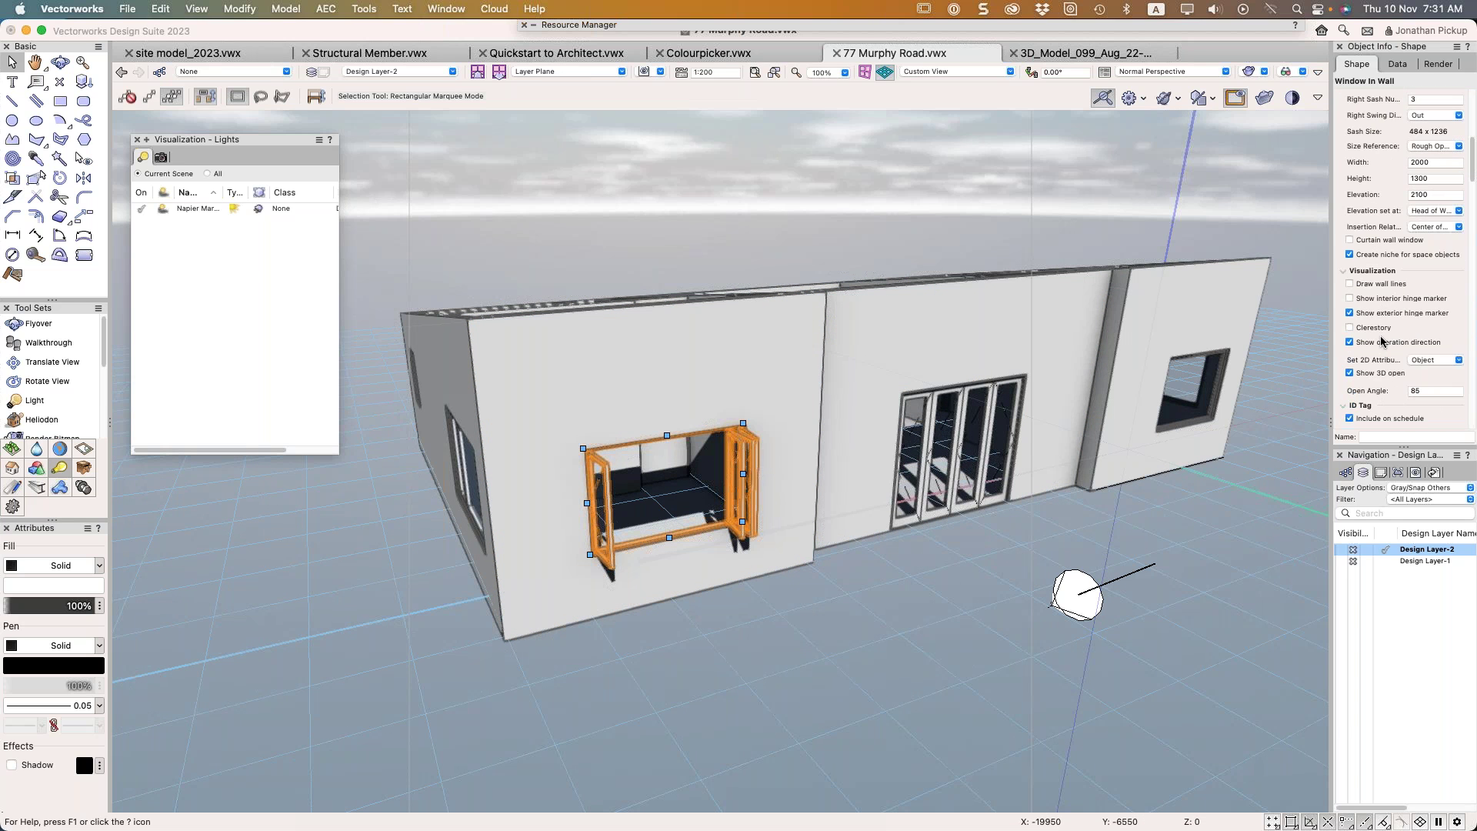
scroll(1383, 345, "down", 1)
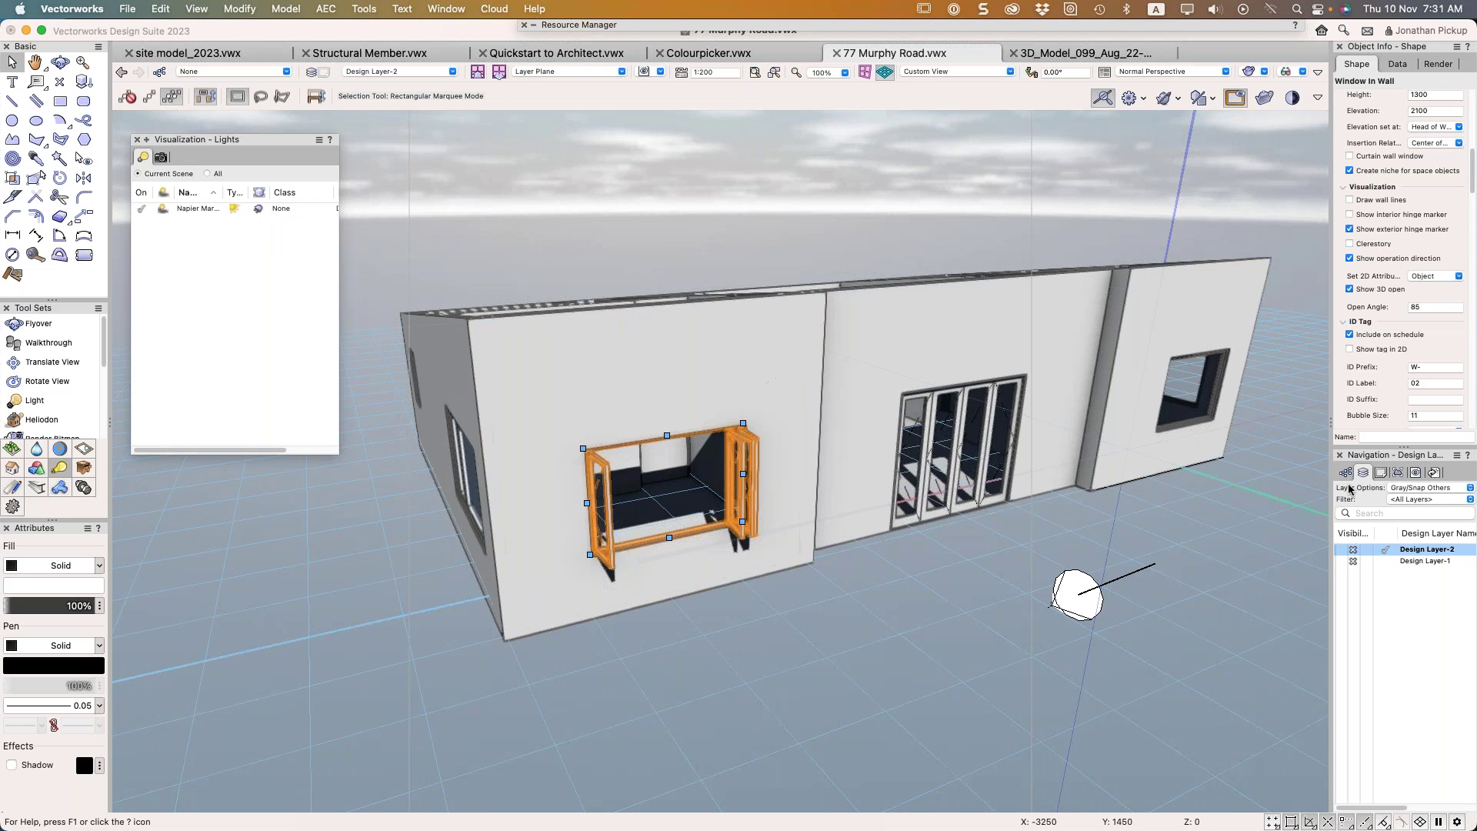
left_click(1381, 472)
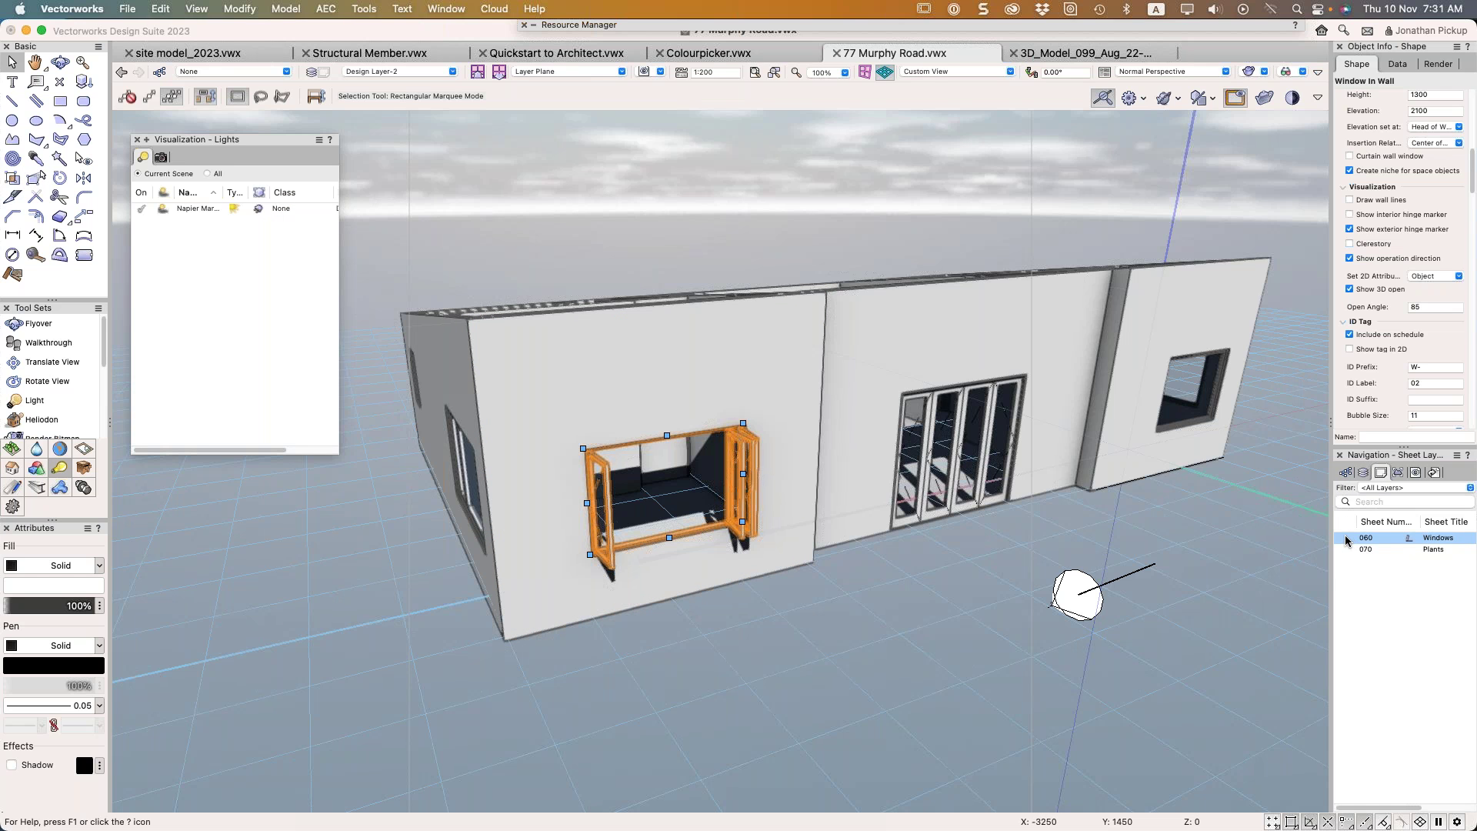
Activate the 060 Windows sheet layer and pick the Graphic Legend tool from Dims/Notes
left_click(1346, 538)
scroll(692, 345, "up", 5)
middle_click_drag(628, 348, 528, 297)
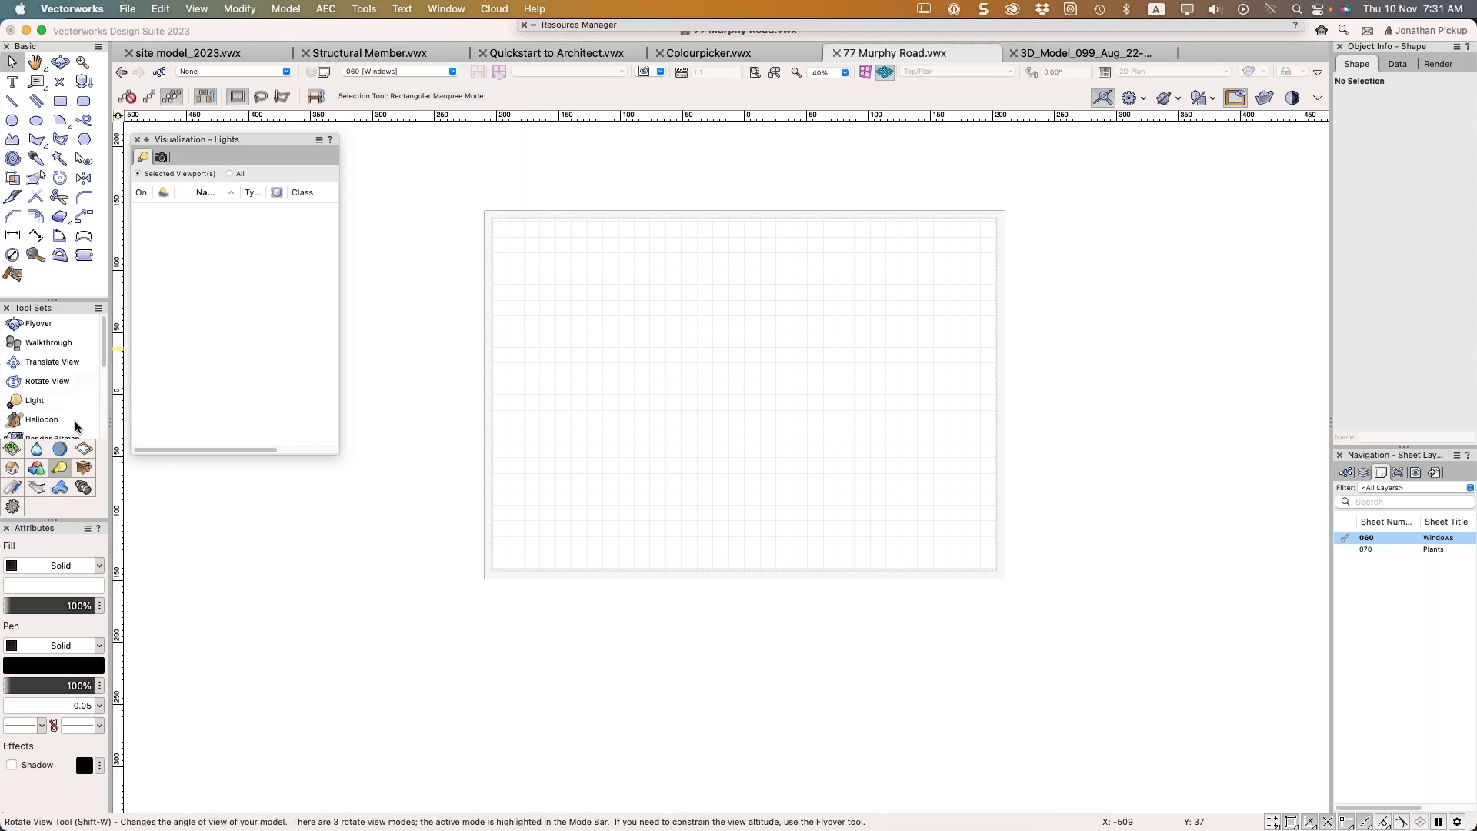
left_click(13, 490)
scroll(44, 383, "down", 5)
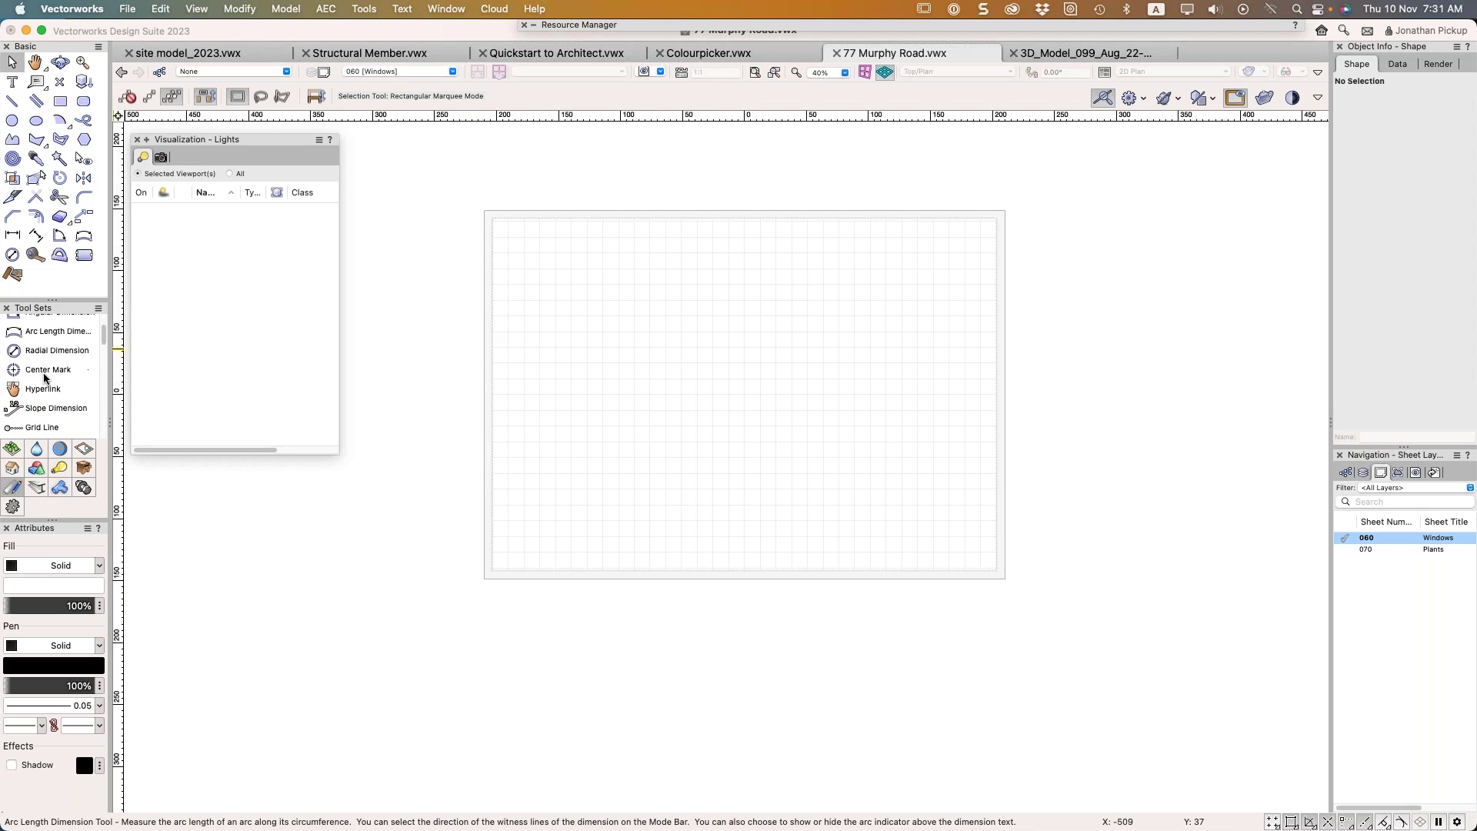
scroll(43, 383, "down", 5)
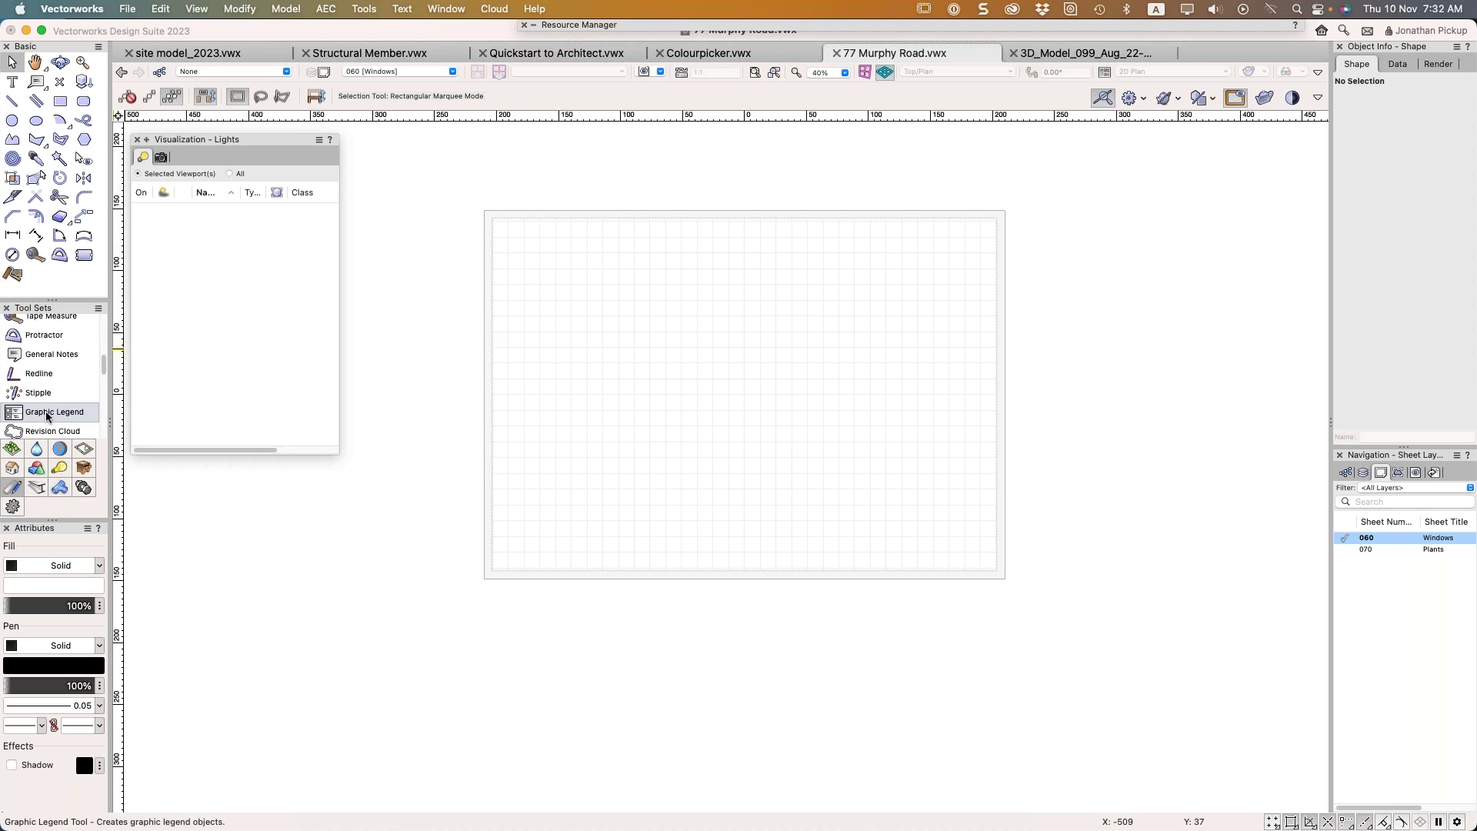
left_click(47, 415)
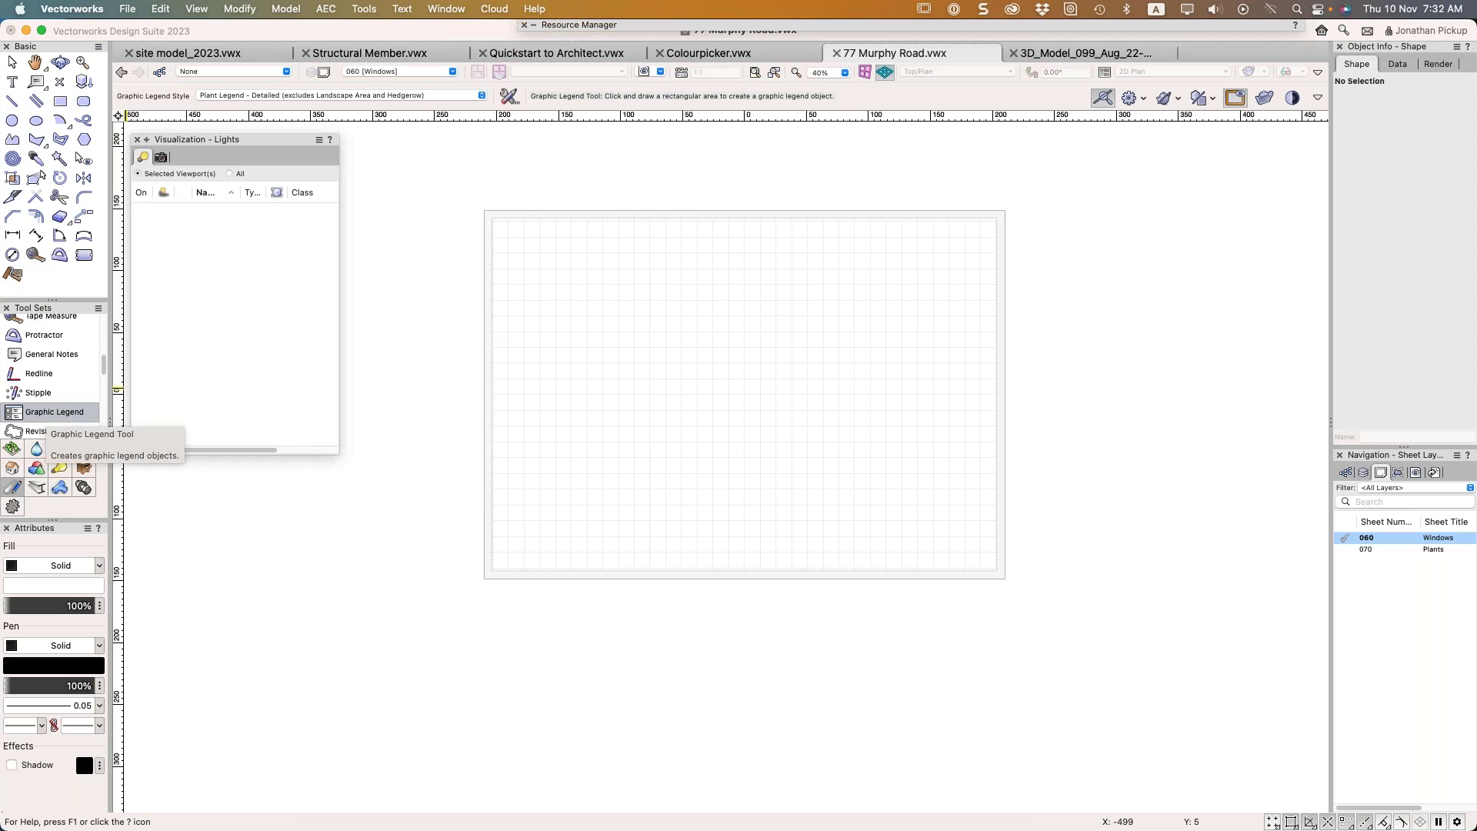
Choose the Window Types Legend - Multiple Views style and draw the legend rectangle on the sheet
left_click(477, 96)
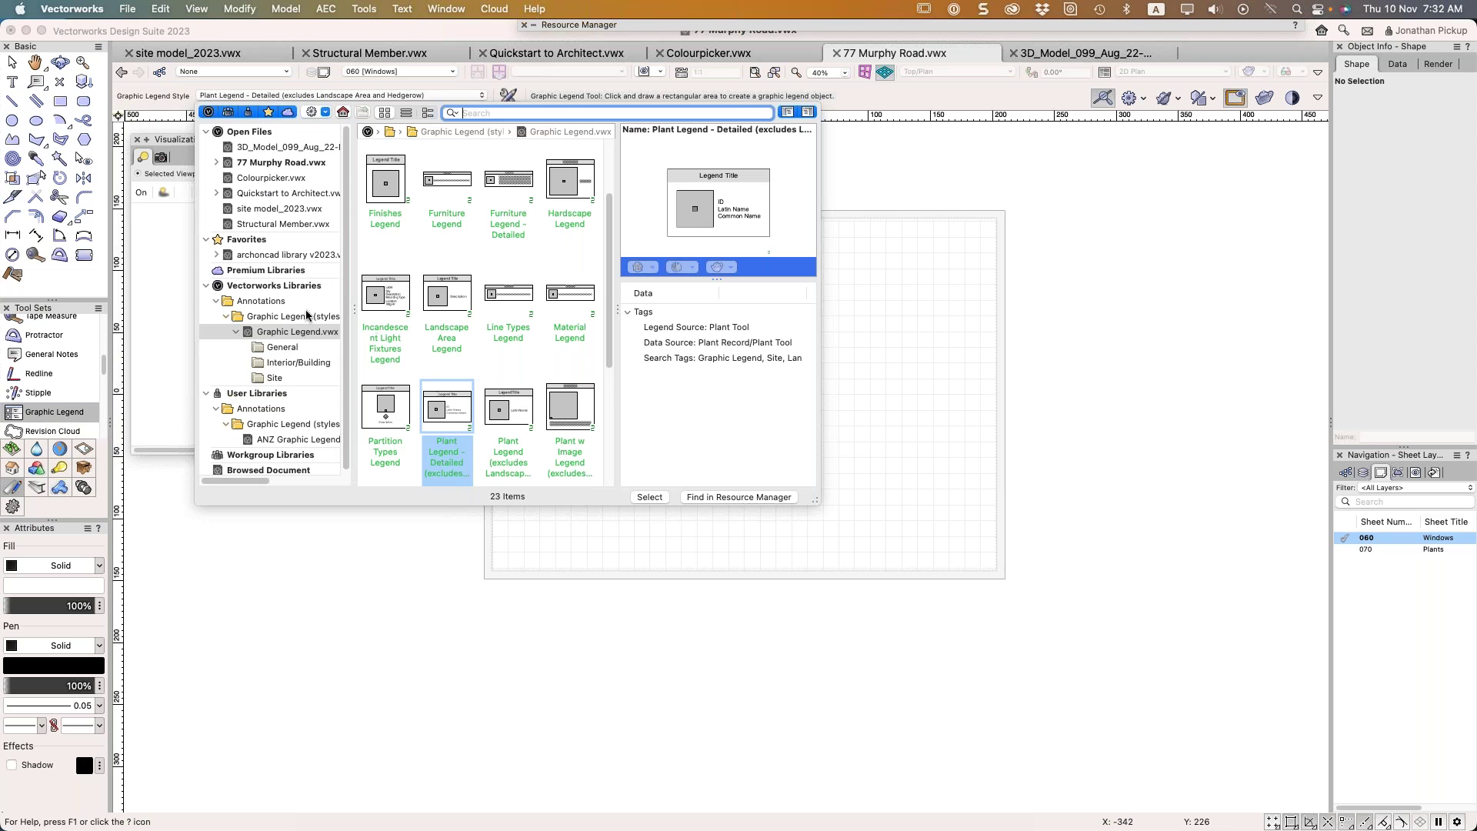
left_click(269, 169)
left_click(267, 165)
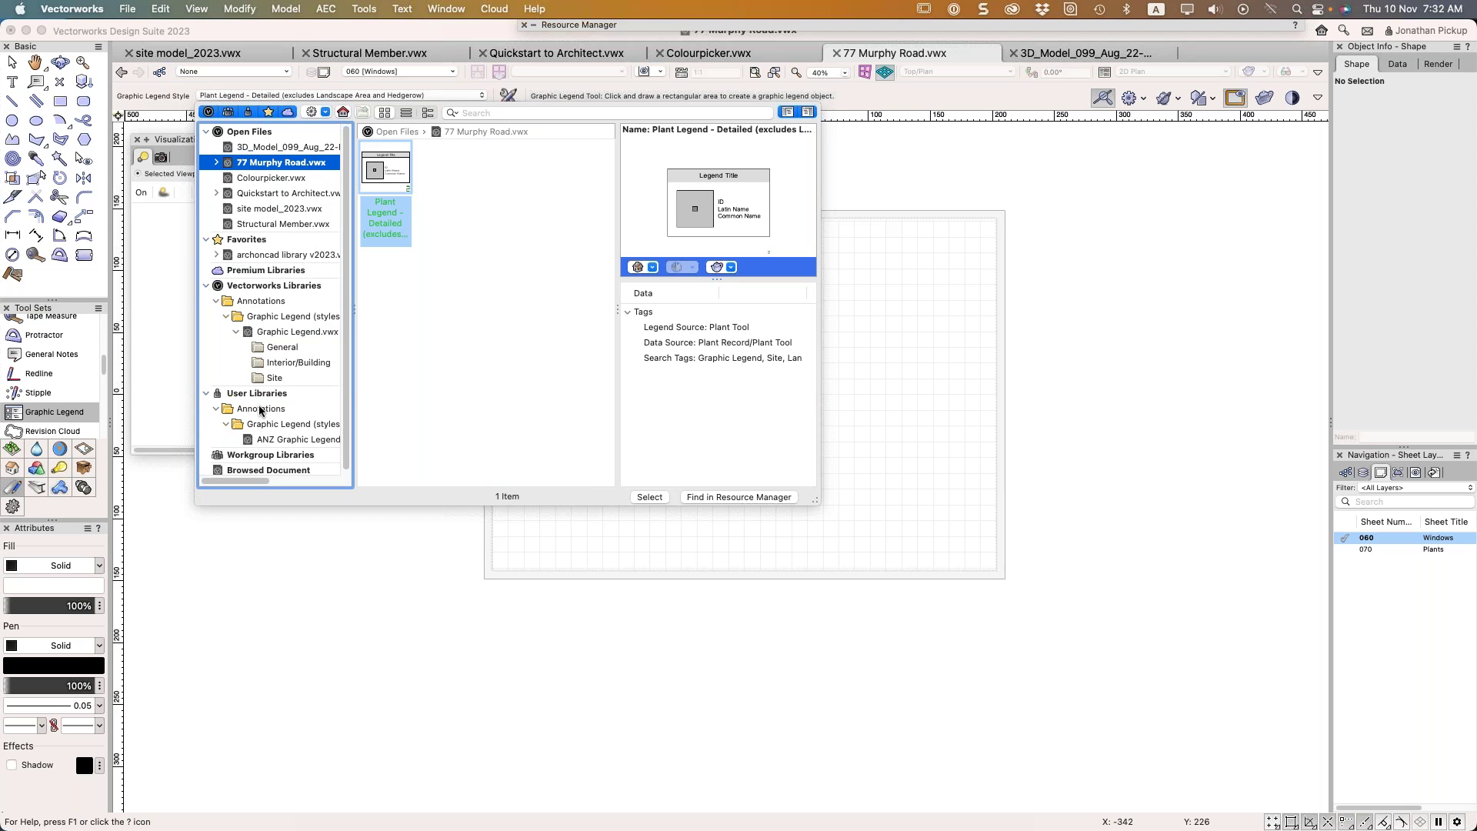
scroll(272, 389, "down", 1)
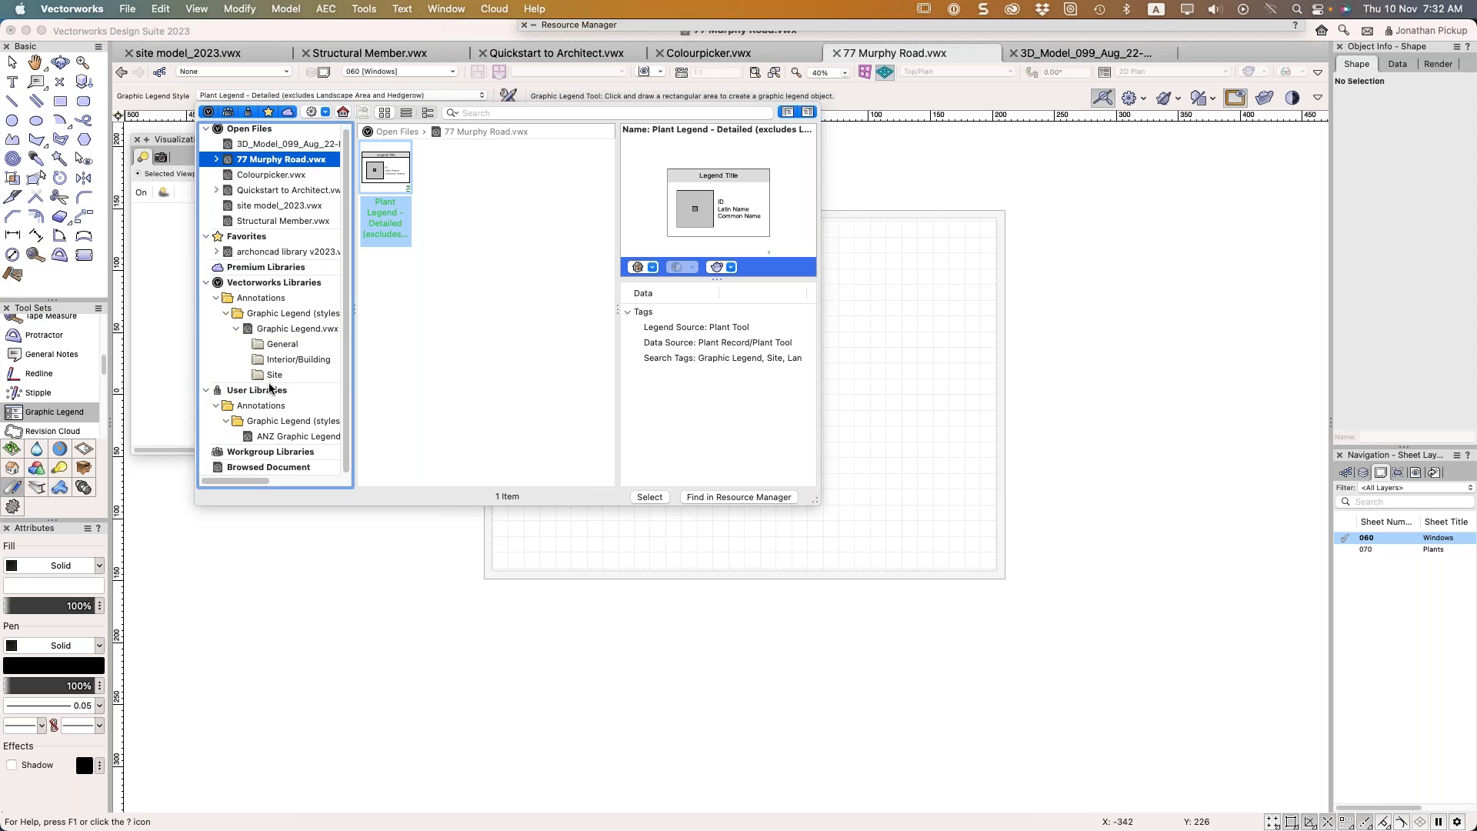
left_click(278, 436)
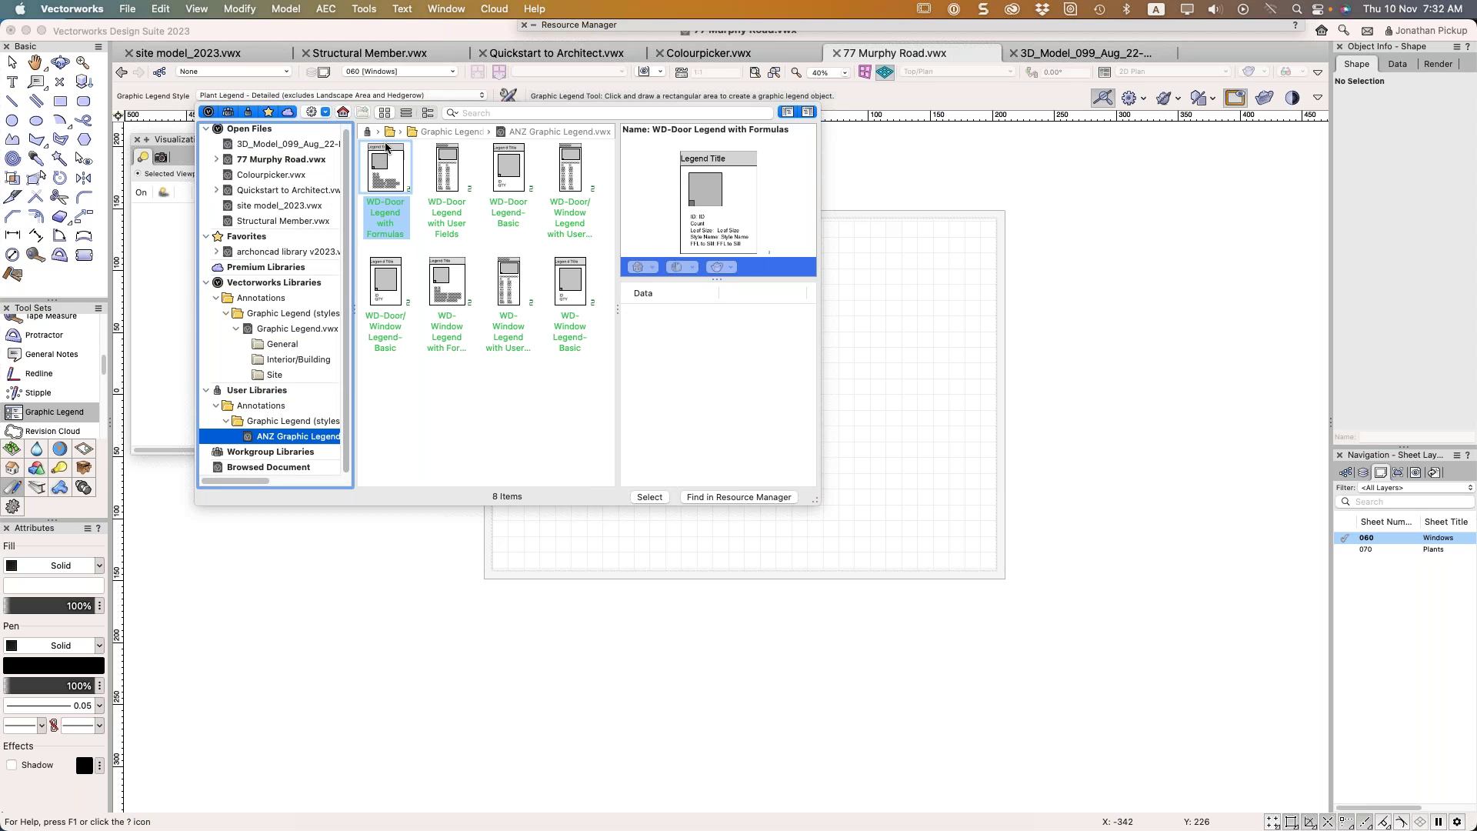
left_click(275, 360)
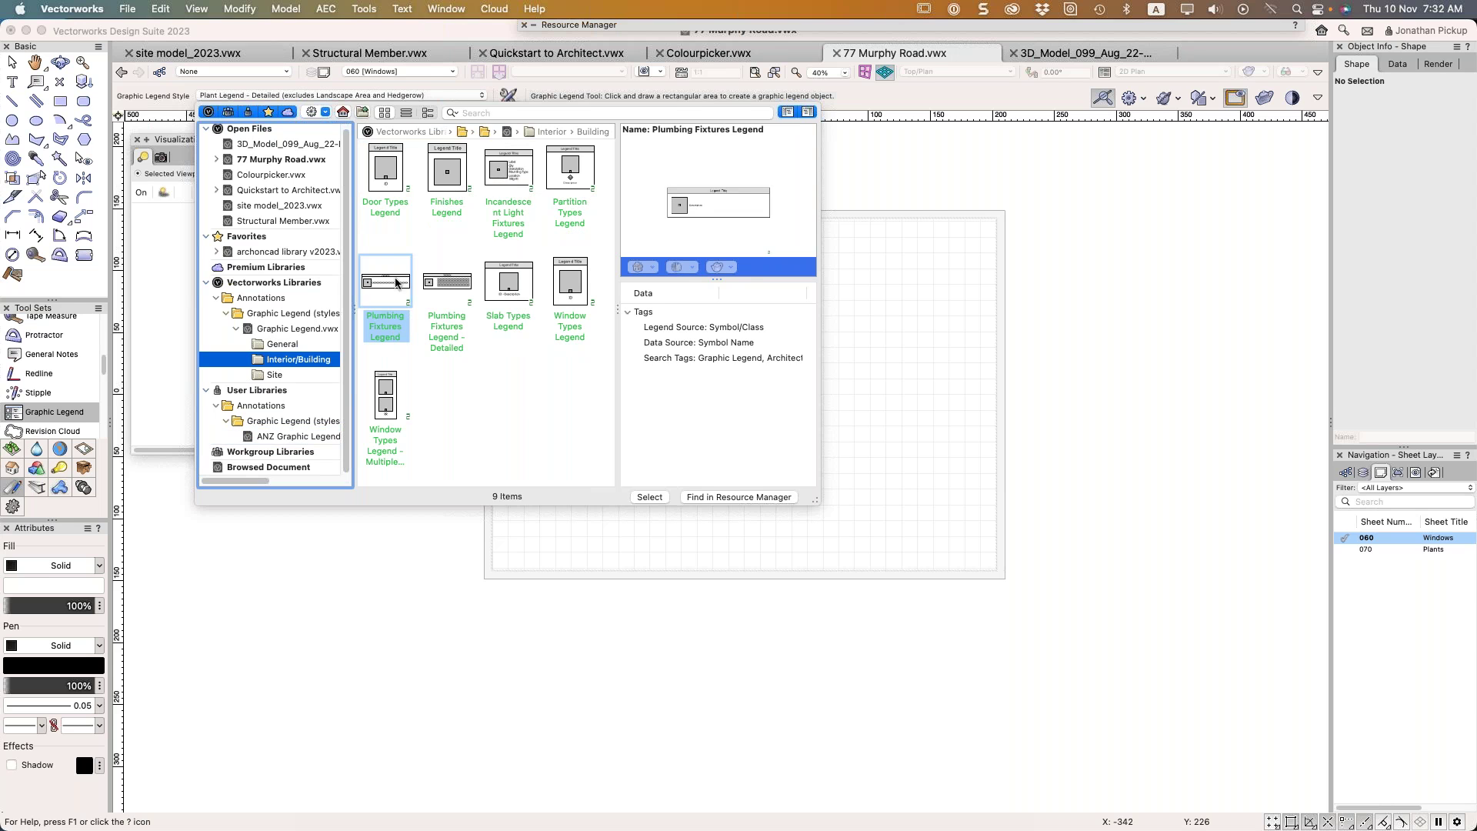
left_click(400, 377)
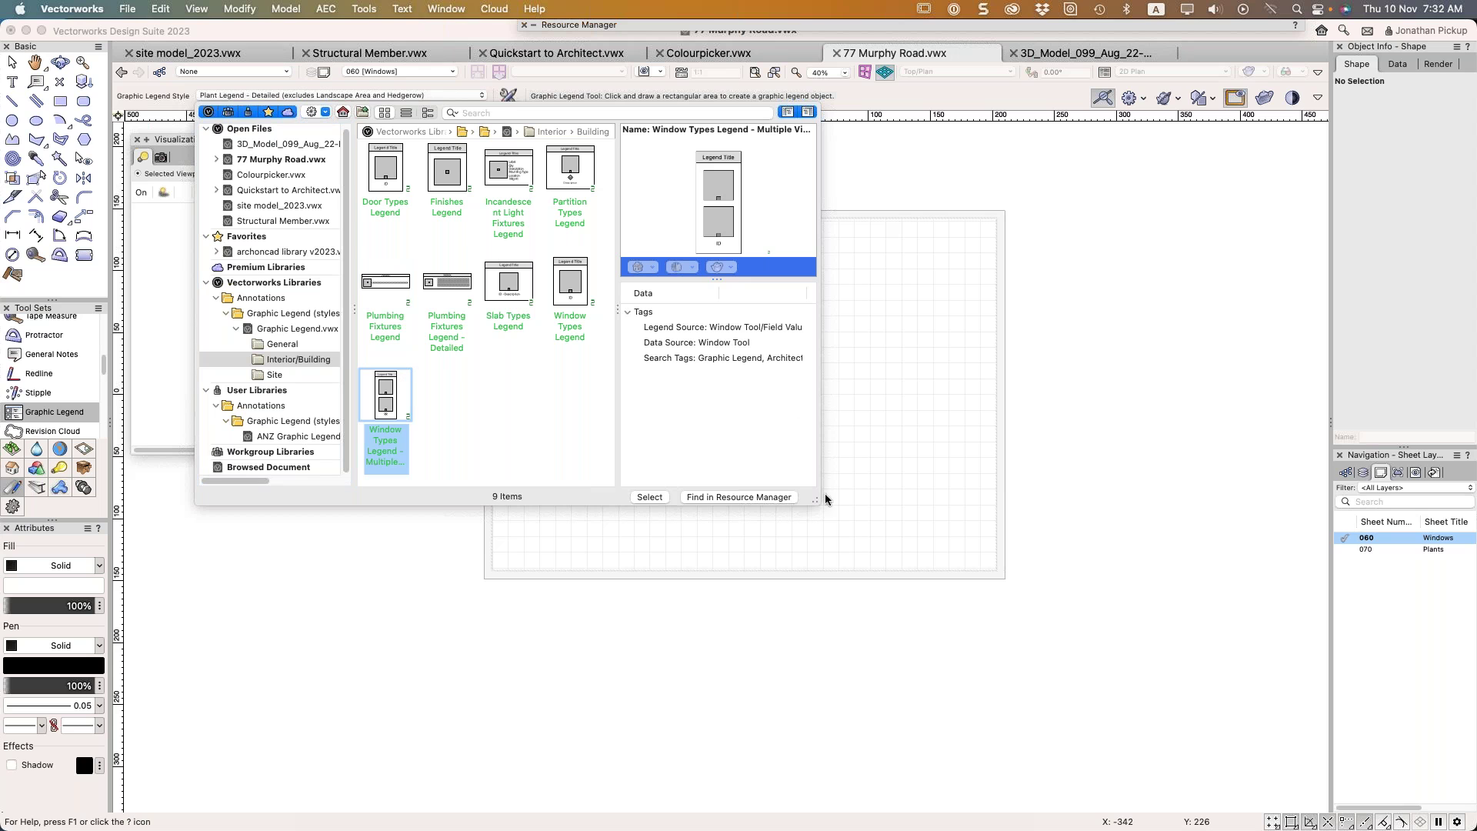
left_click(648, 497)
left_click(507, 244)
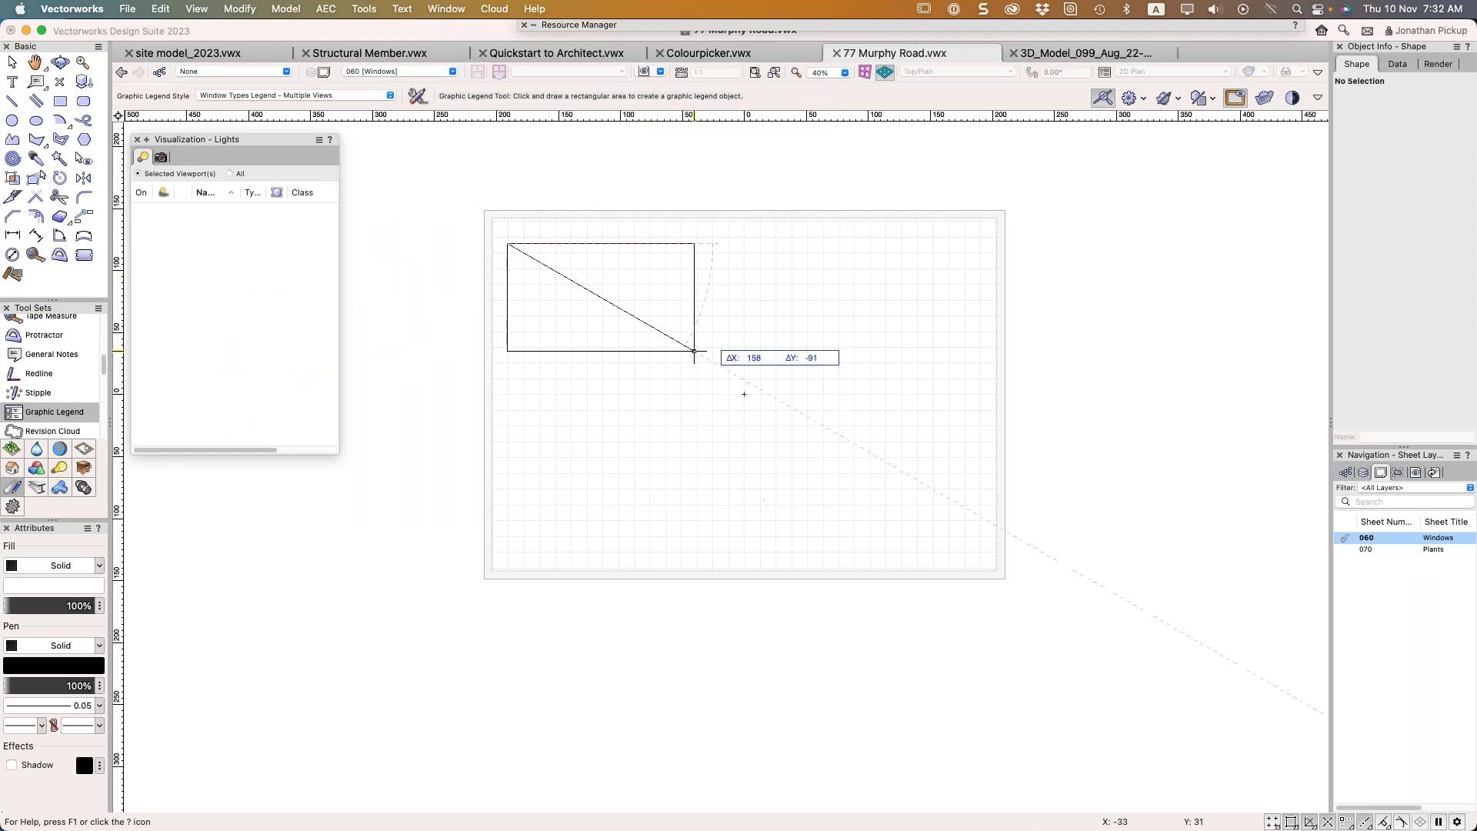
left_click(971, 478)
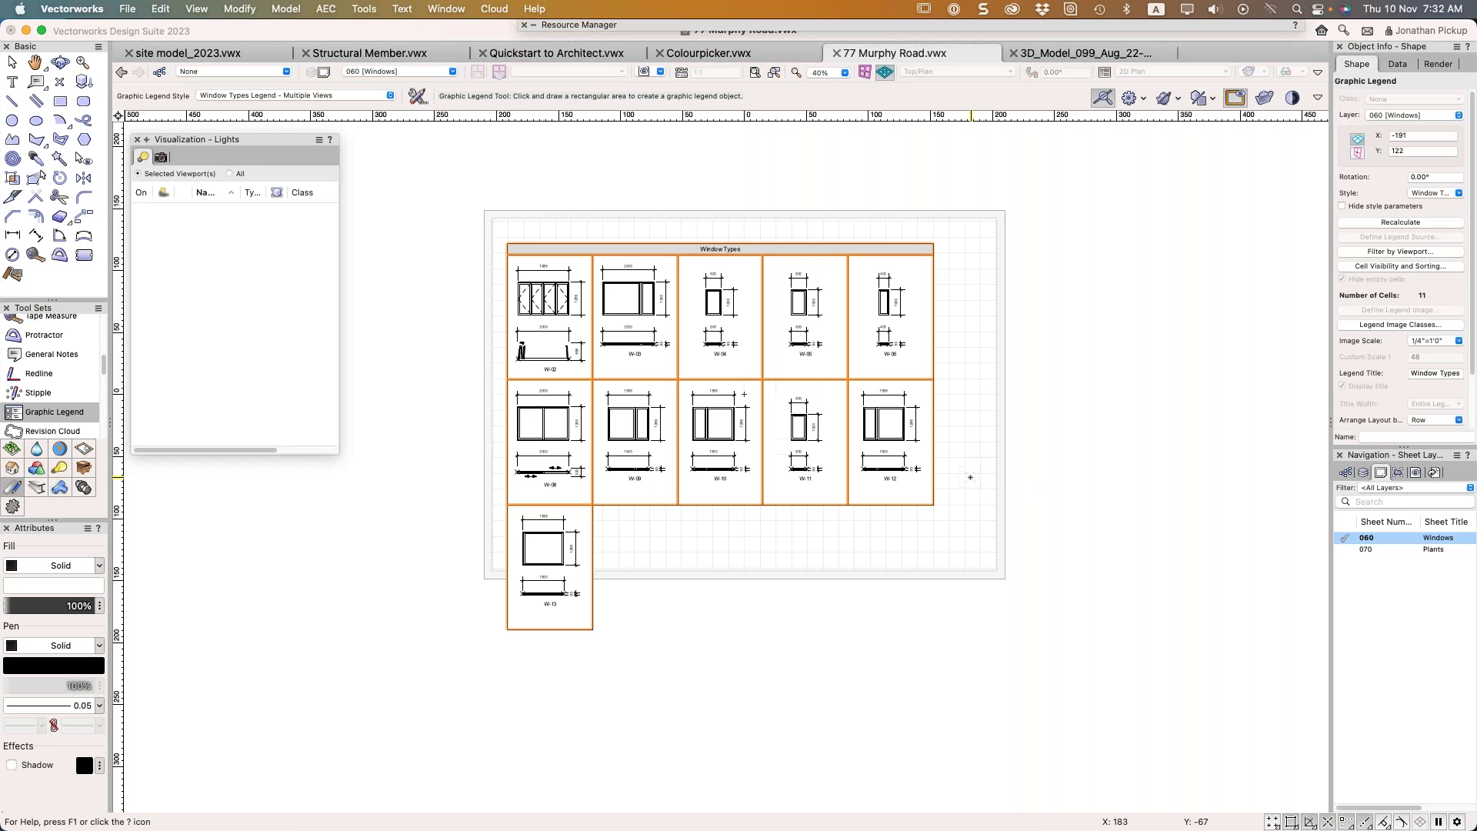
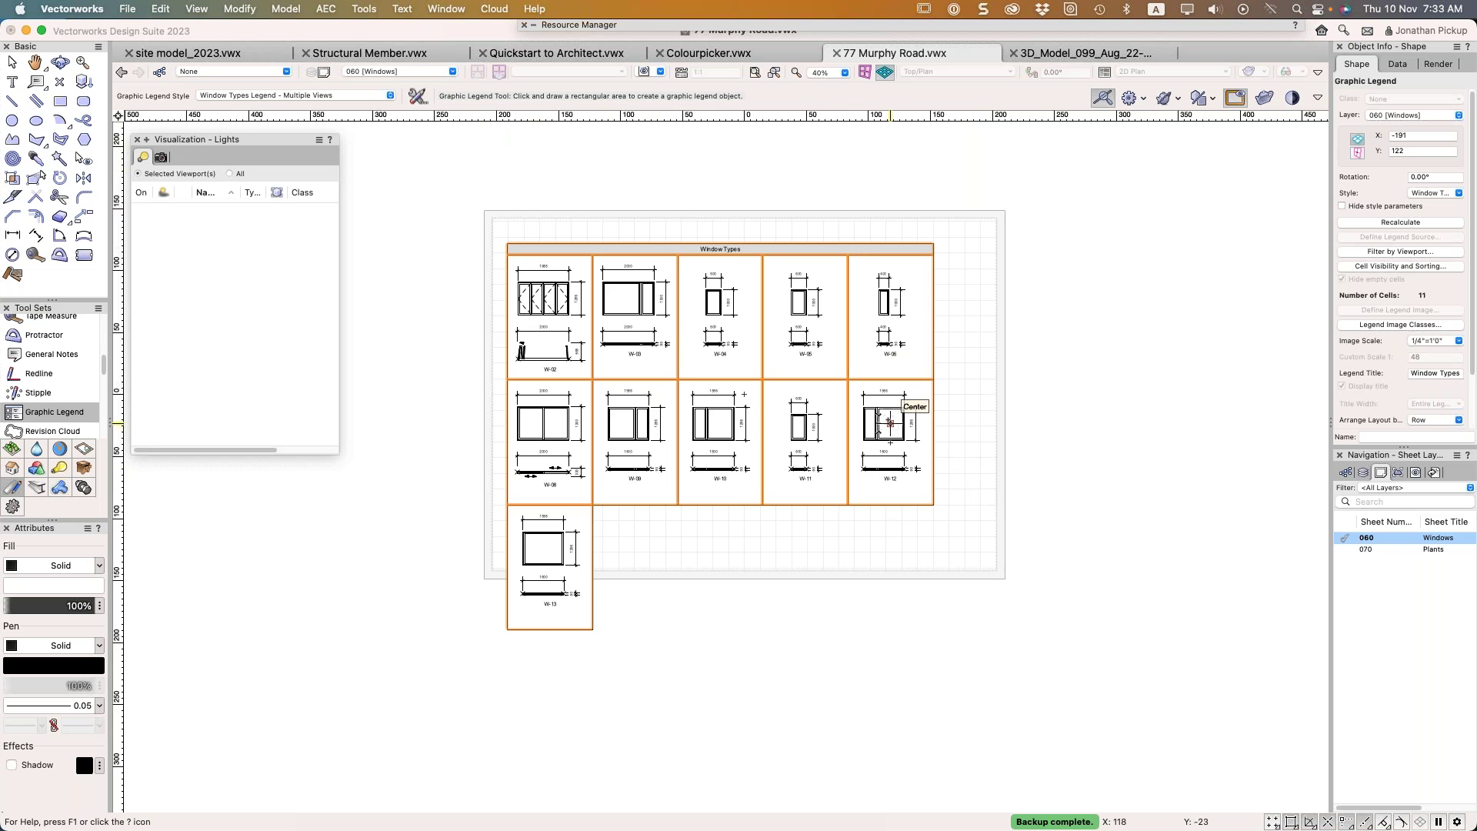
Split the drawing area into four panes, then close the Front and isometric panes
key("m")
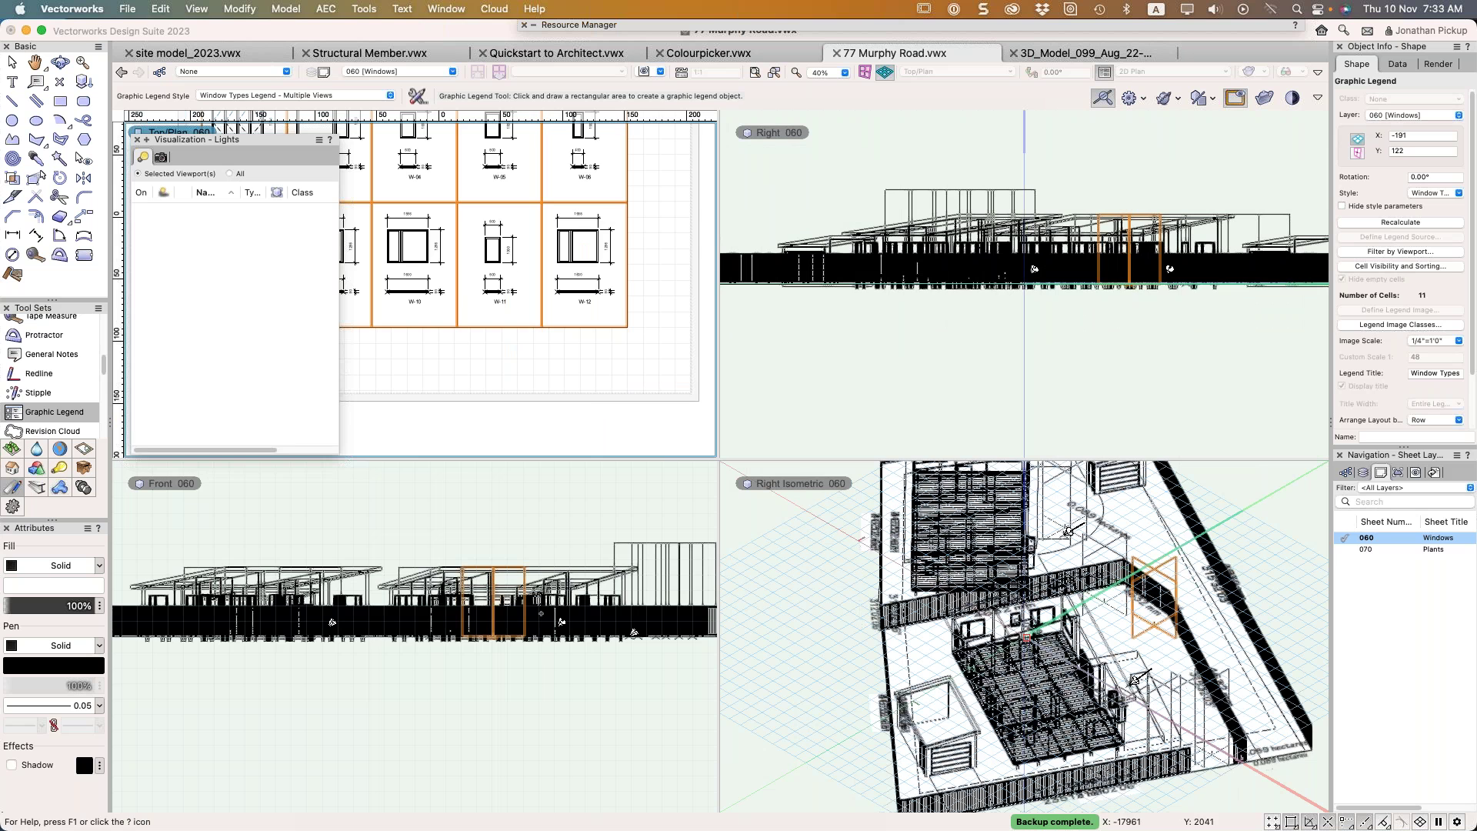
left_click(163, 486)
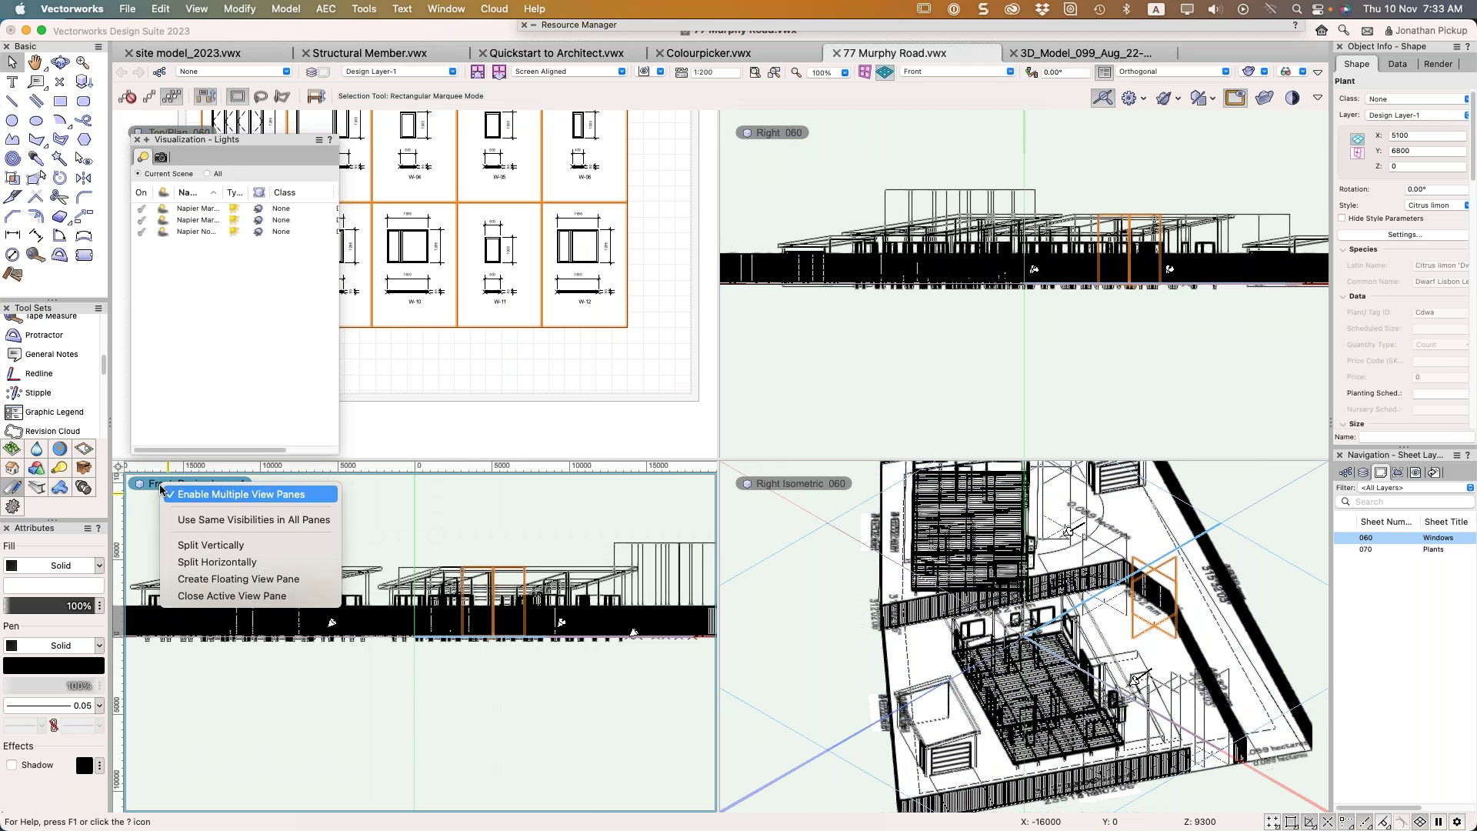
left_click(194, 595)
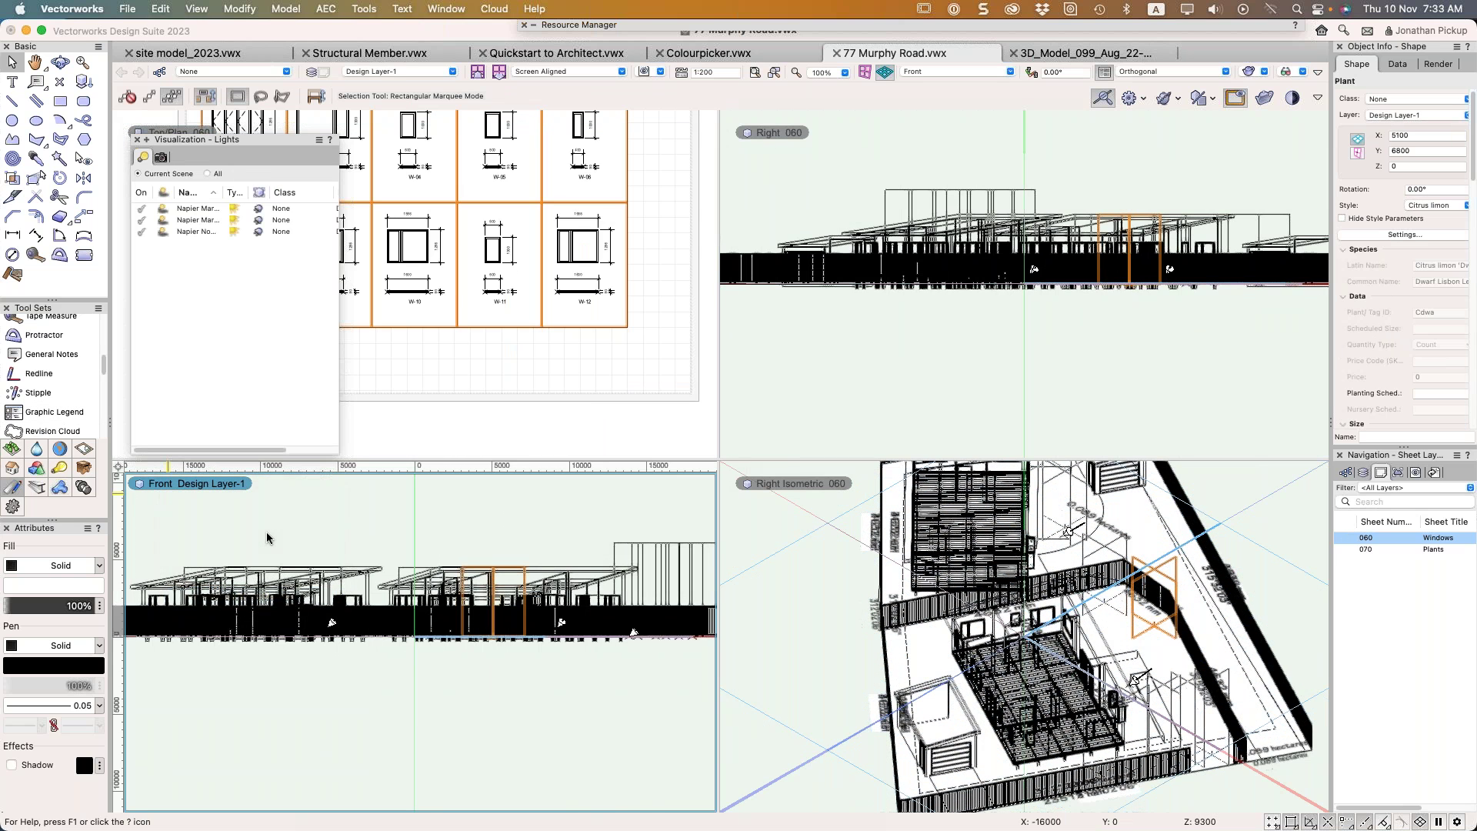
left_click(252, 483)
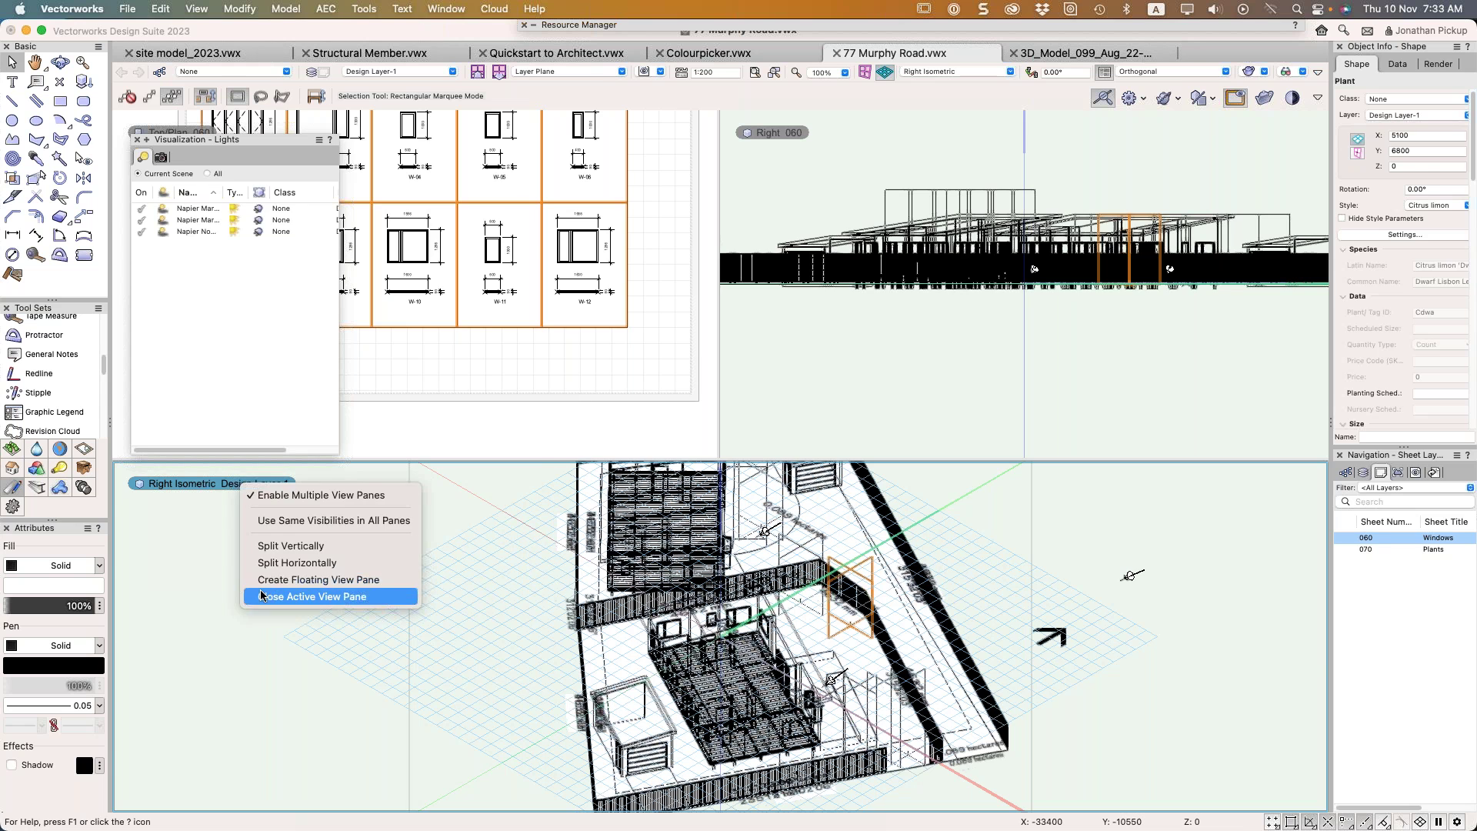
left_click(263, 597)
Make the right pane active and set Design Layer-2 as its active layer
left_click(946, 394)
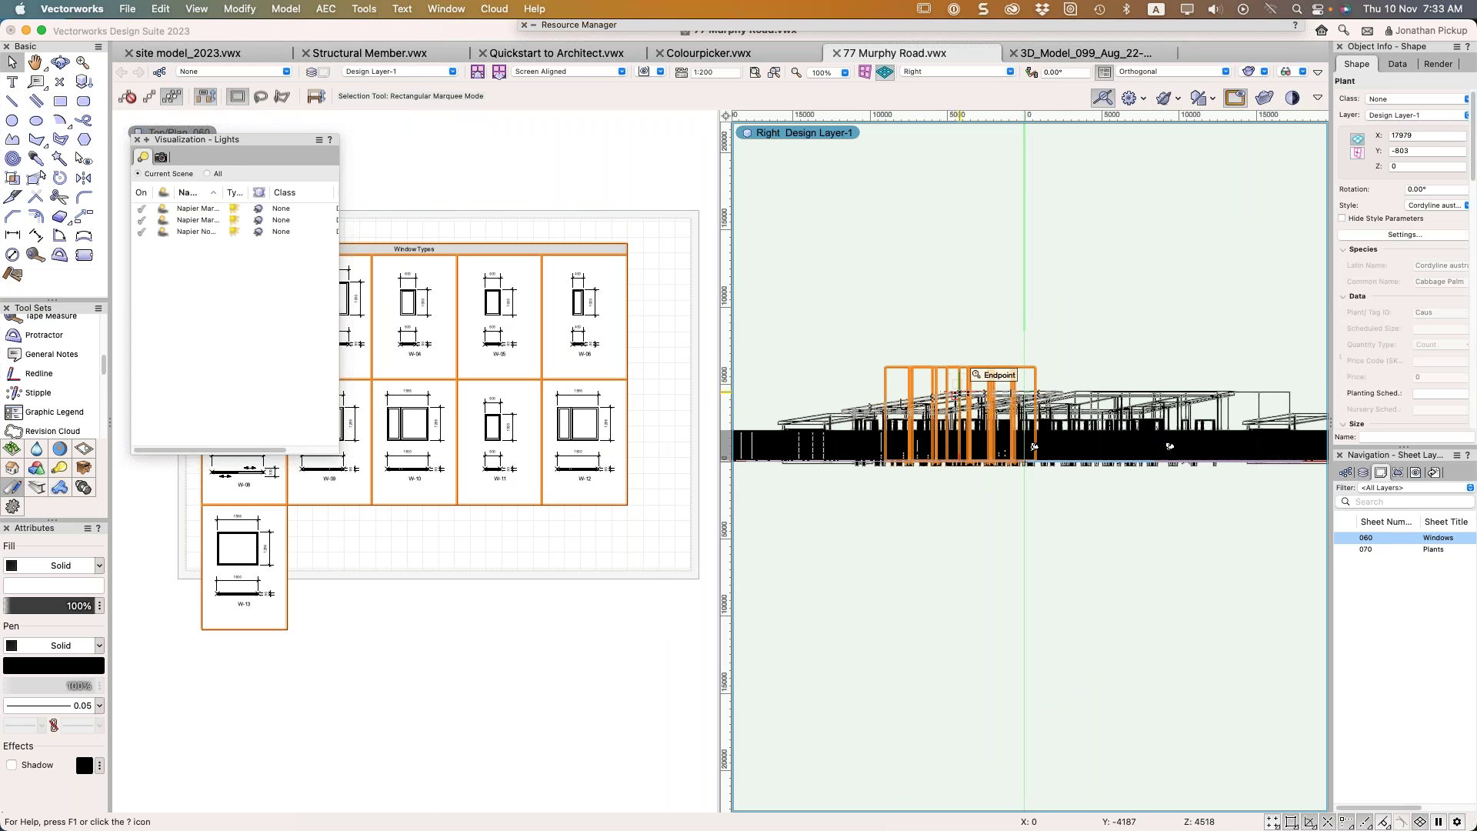
left_click(1362, 474)
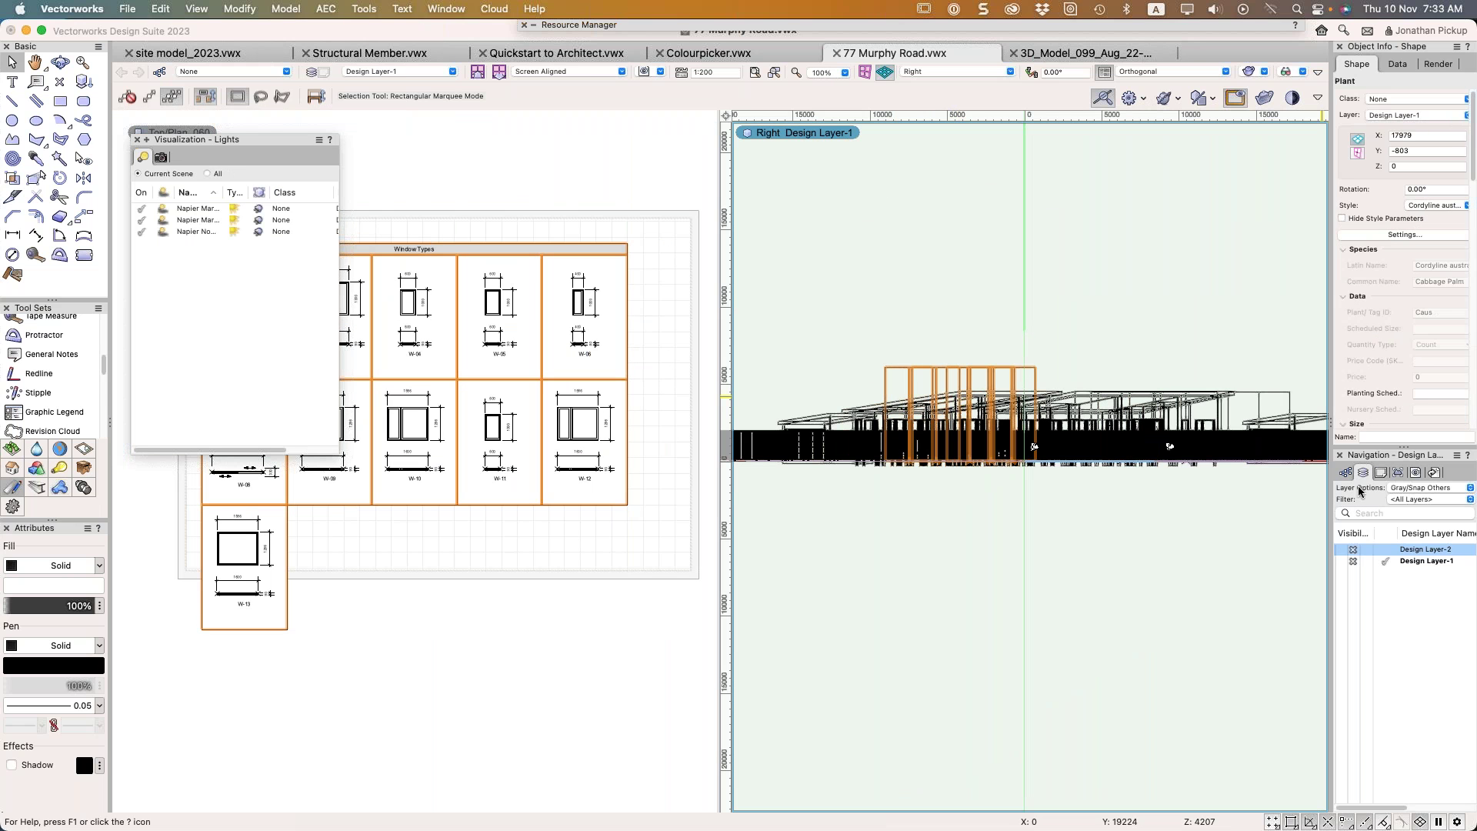
left_click(1377, 551)
Switch the right pane to Right Isometric and zoom in on the orange window
key("9")
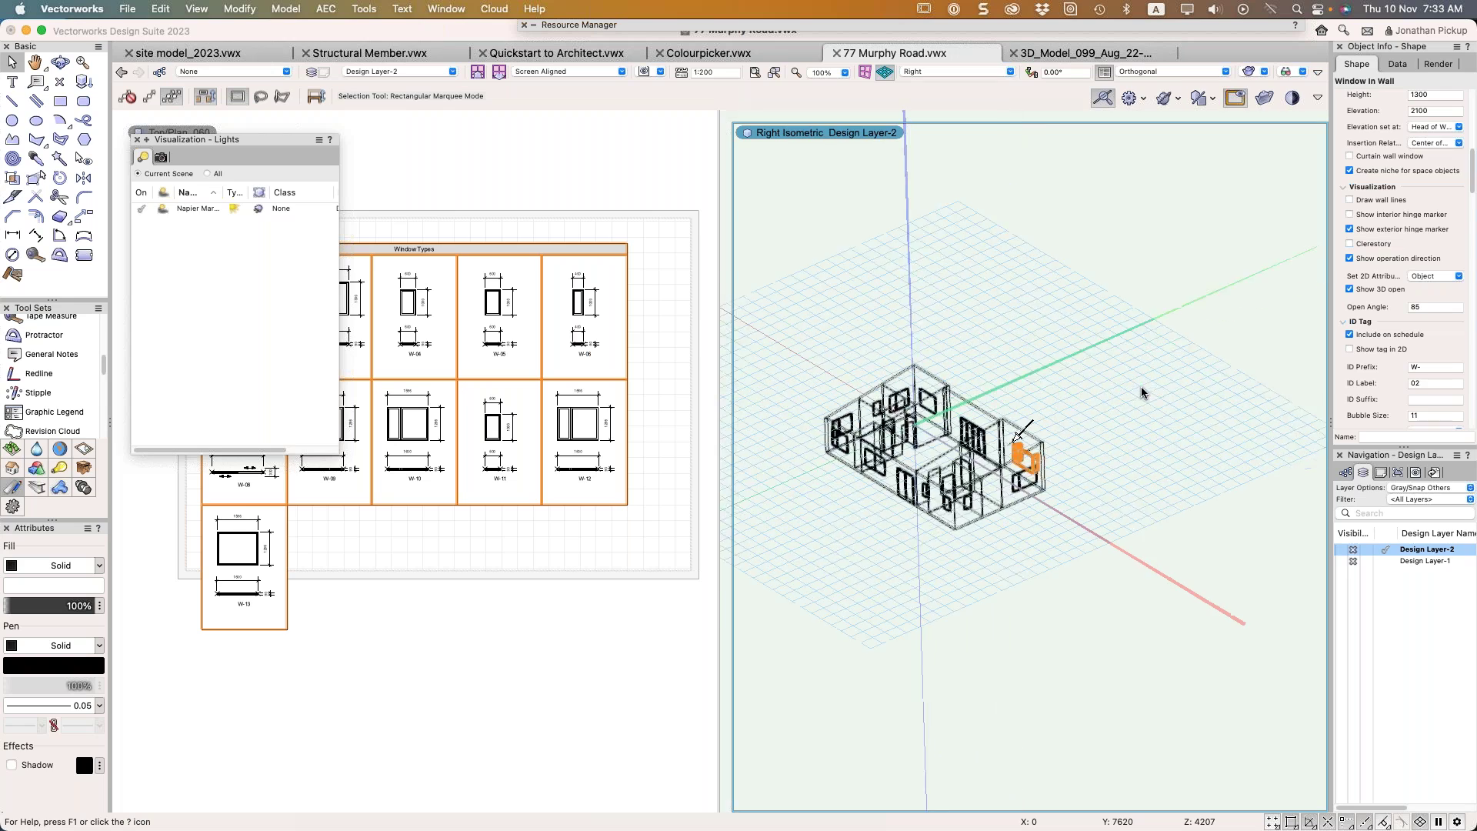
scroll(1034, 484, "up", 10)
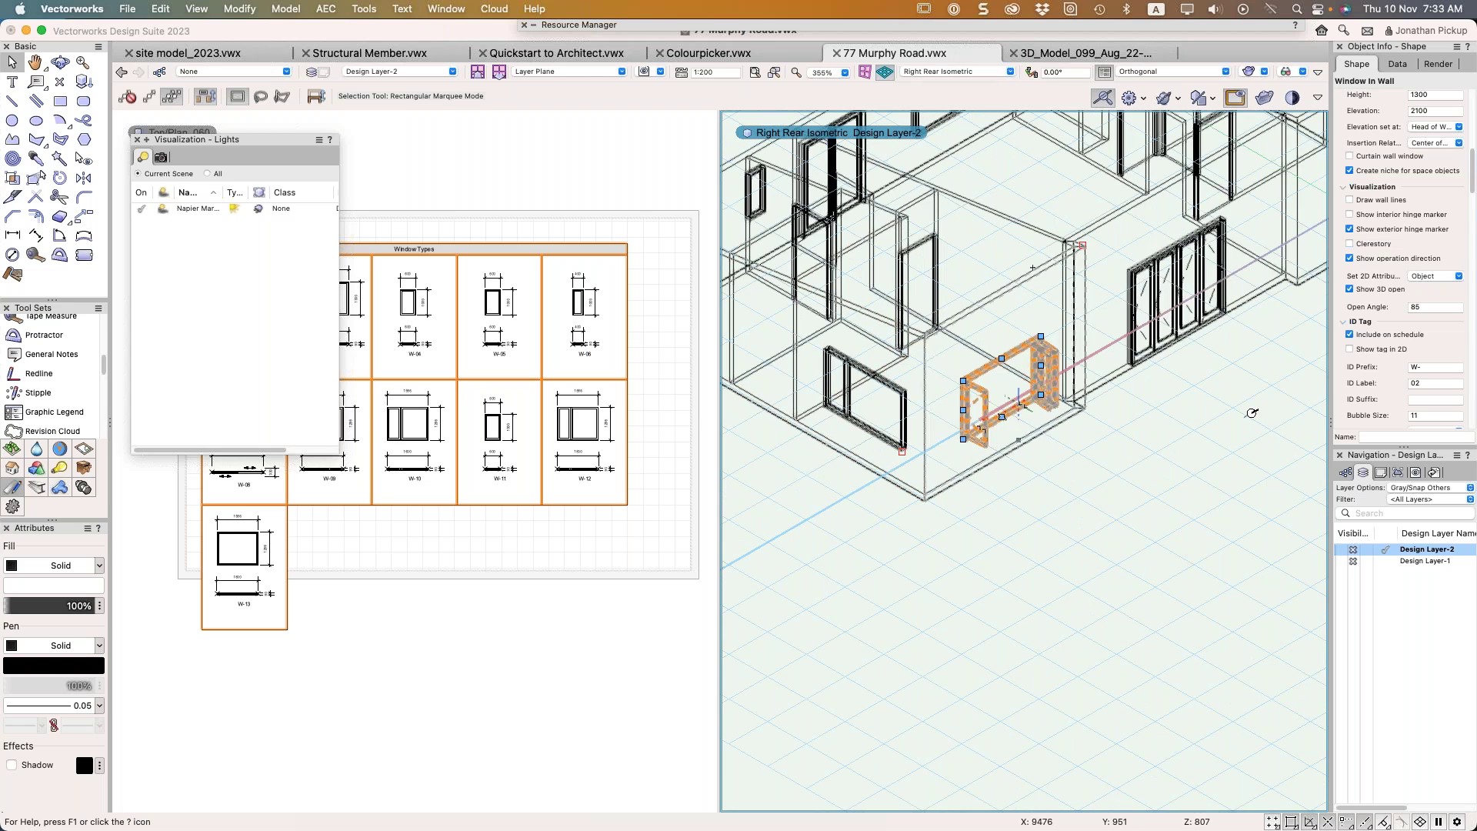
scroll(1258, 415, "up", 1)
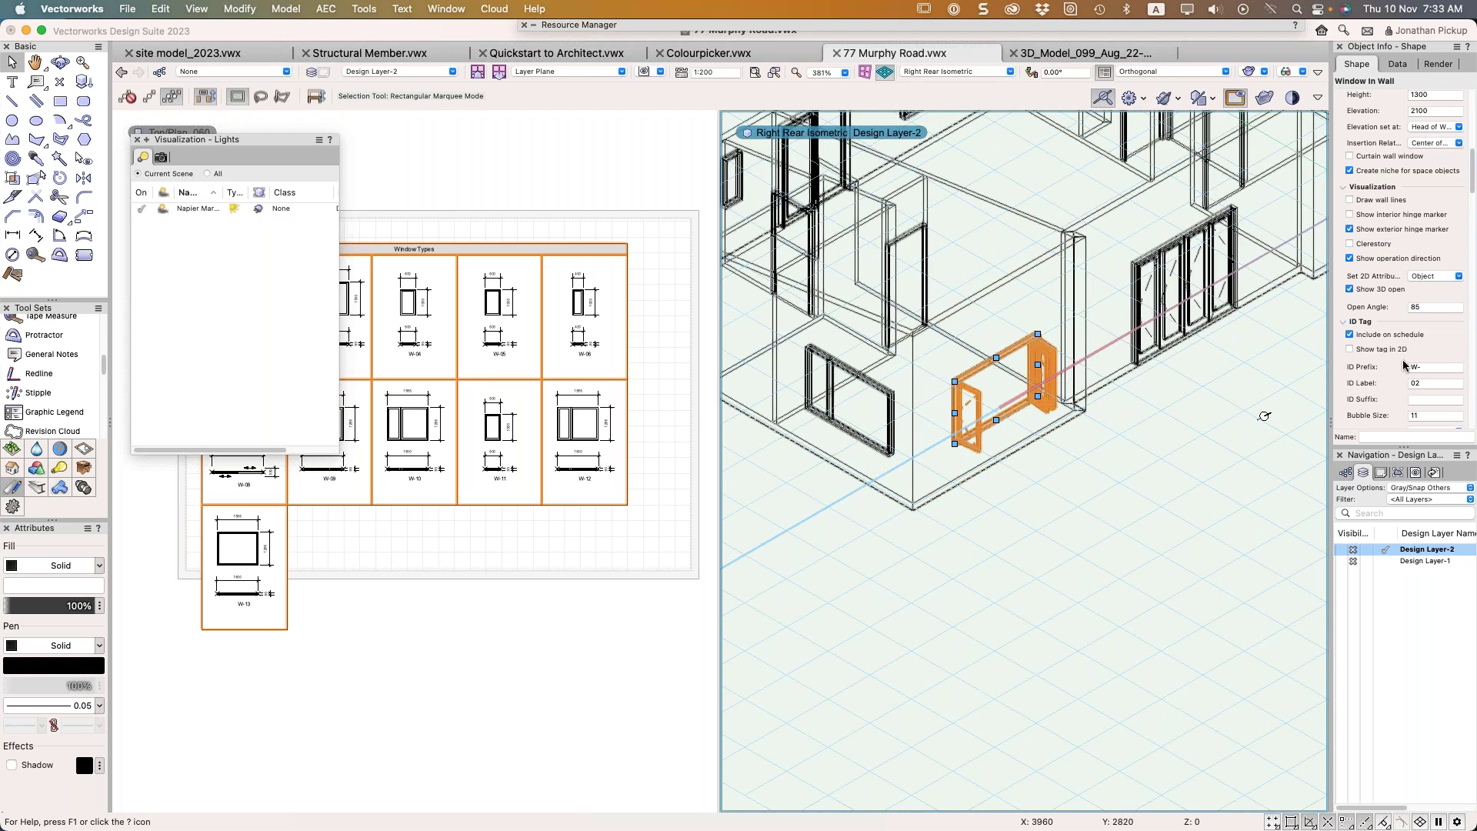
scroll(1399, 192, "up", 6)
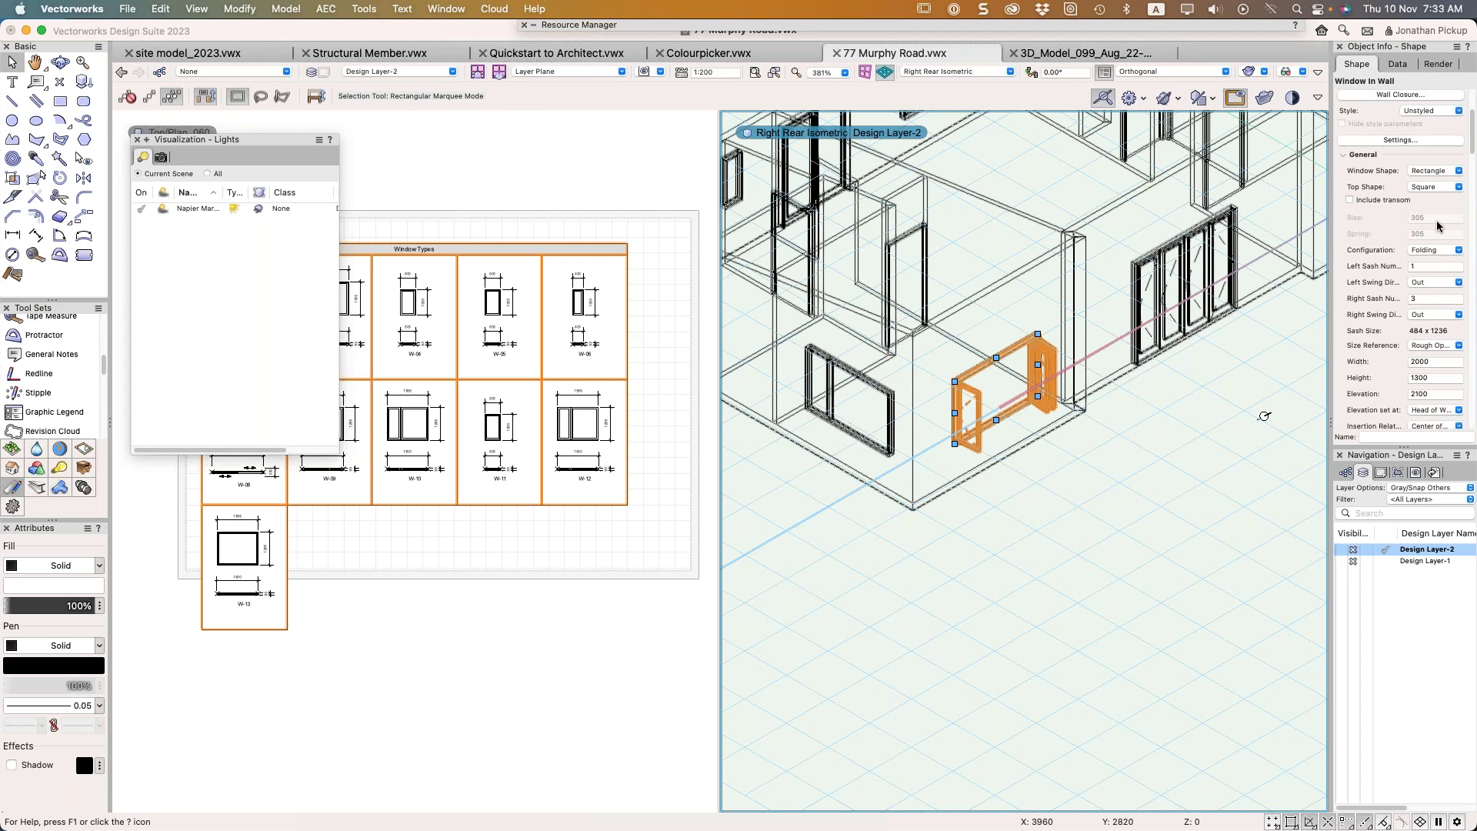
Change the window's Configuration to Awning, then to Fixed Glass
left_click(1433, 250)
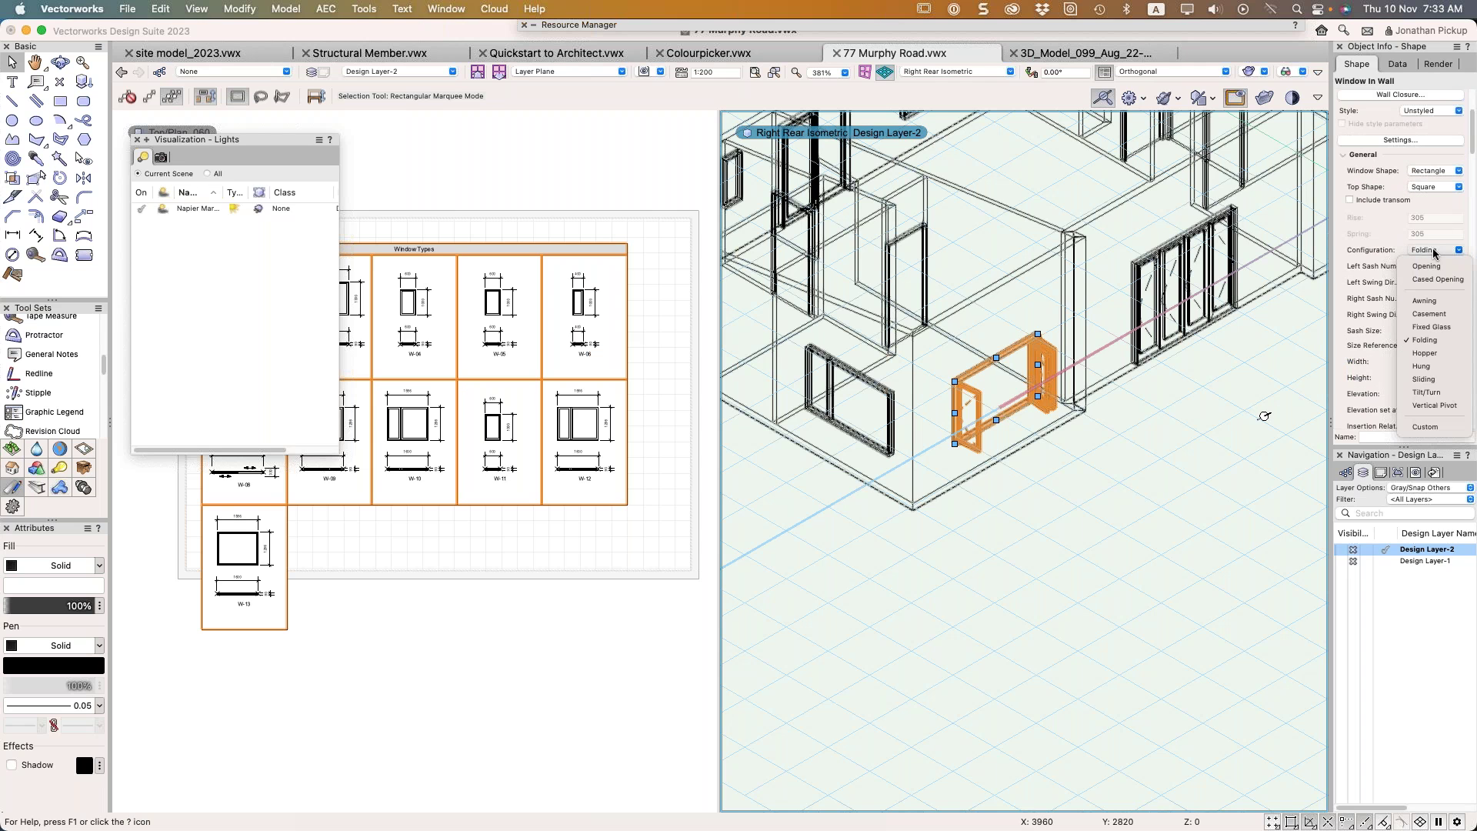
left_click(1431, 301)
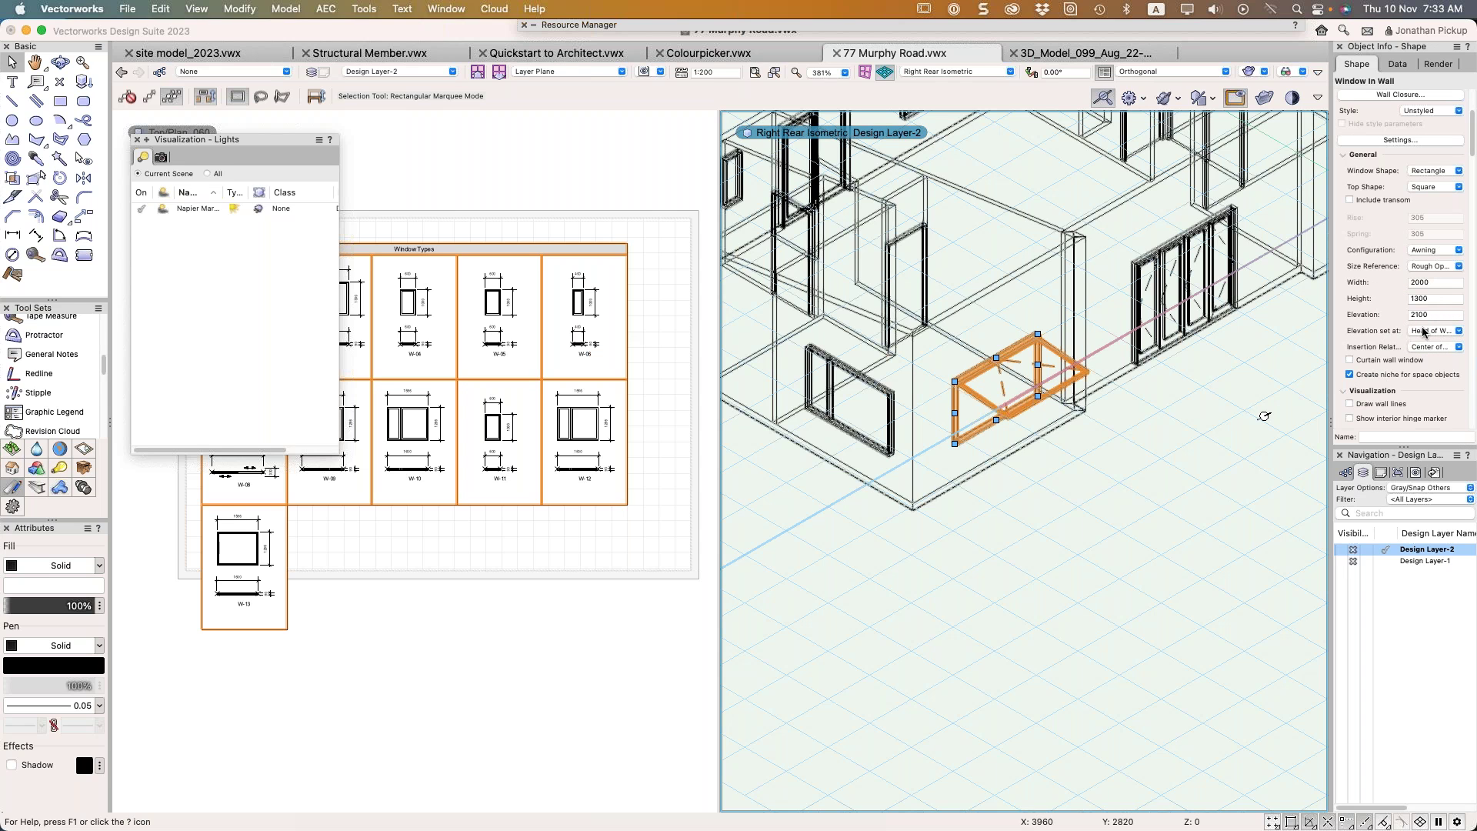
left_click(1427, 251)
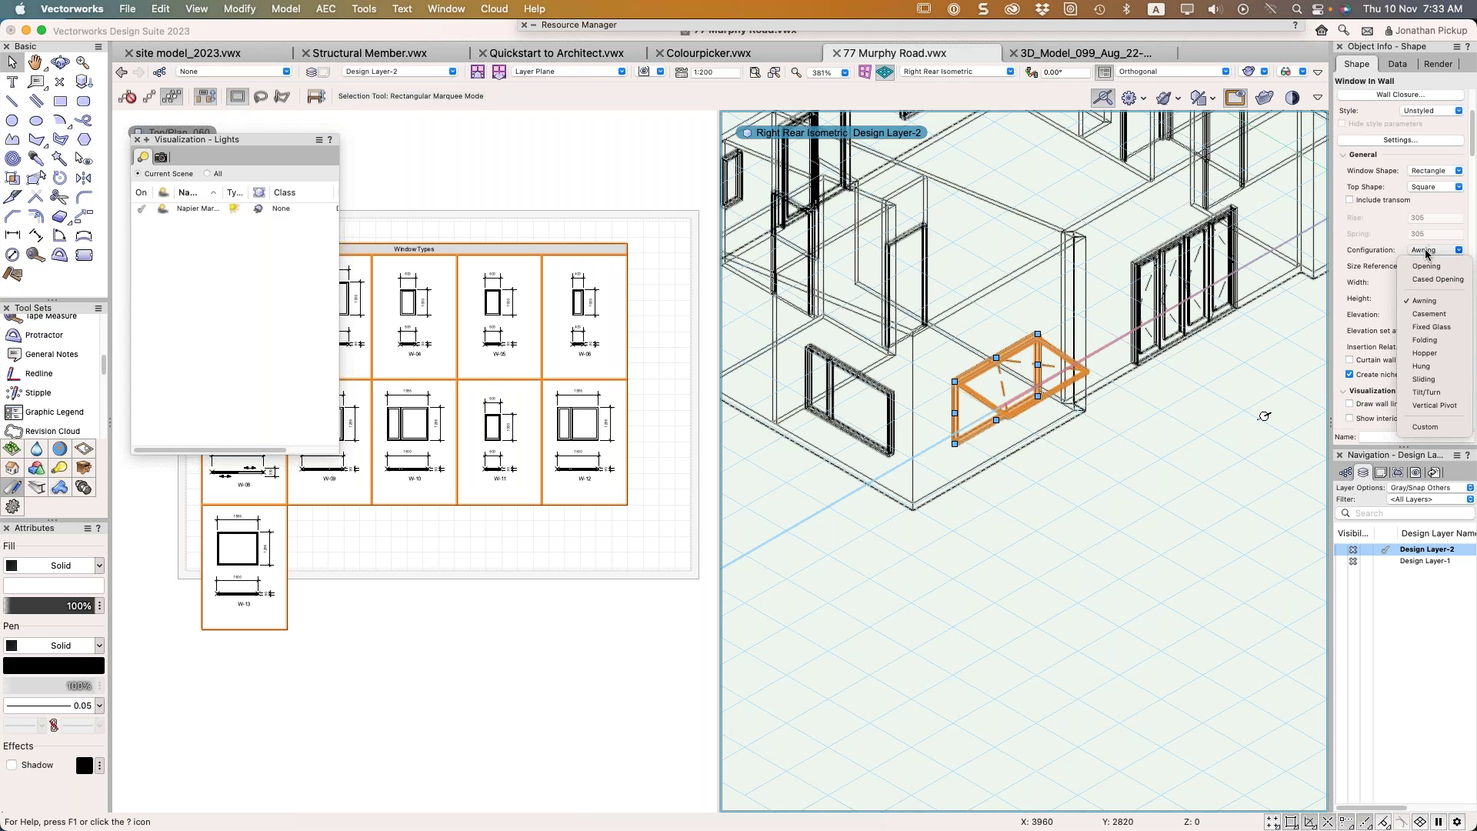
left_click(1420, 327)
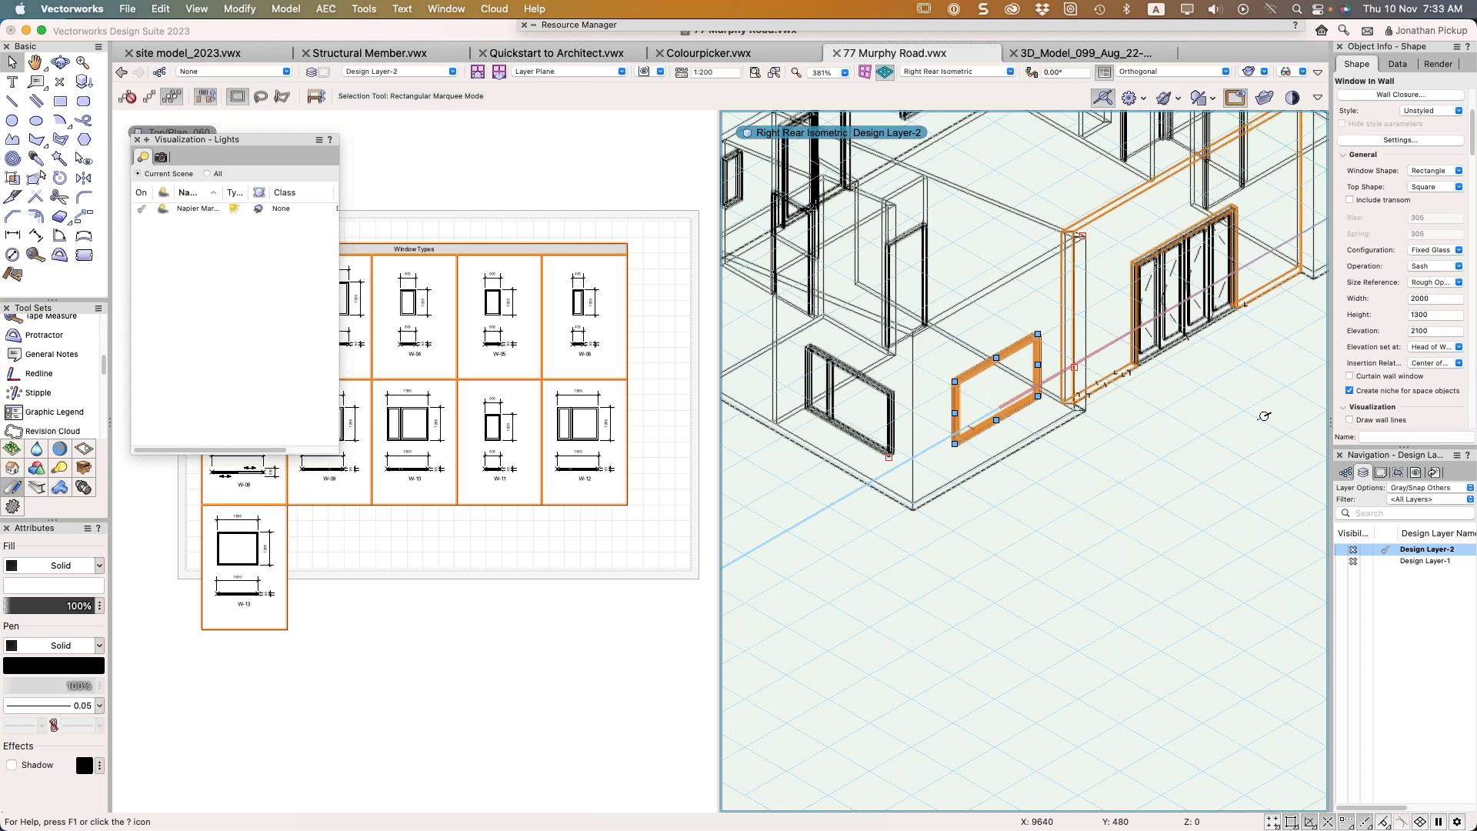
Activate the legend sheet pane, nudge the view up-left and return to selection
left_click(634, 341)
left_click_drag(635, 342, 625, 340)
key("x")
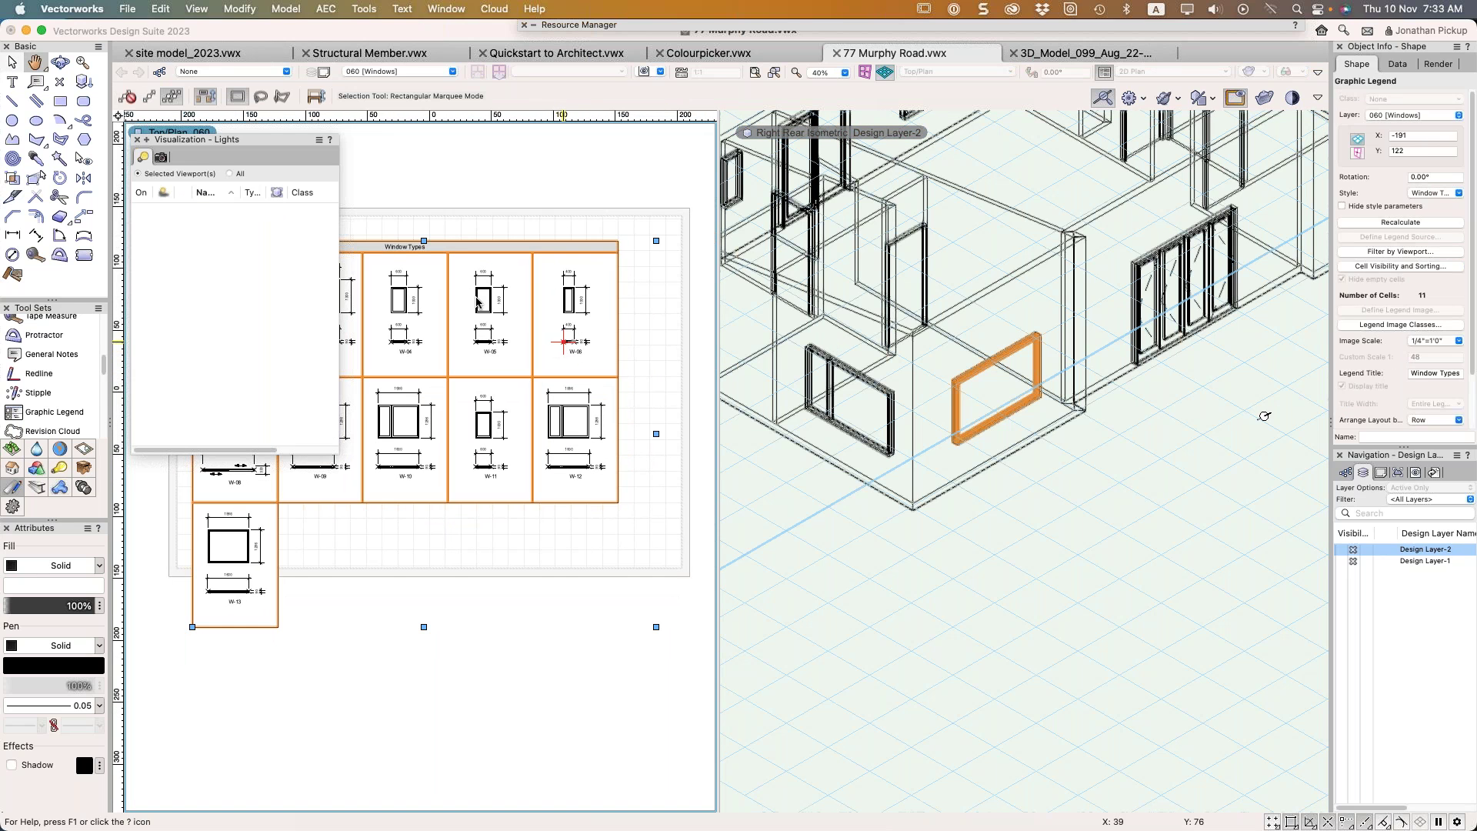
Close the Visualization palette and select the Window Types legend
left_click(137, 140)
right_click(292, 263)
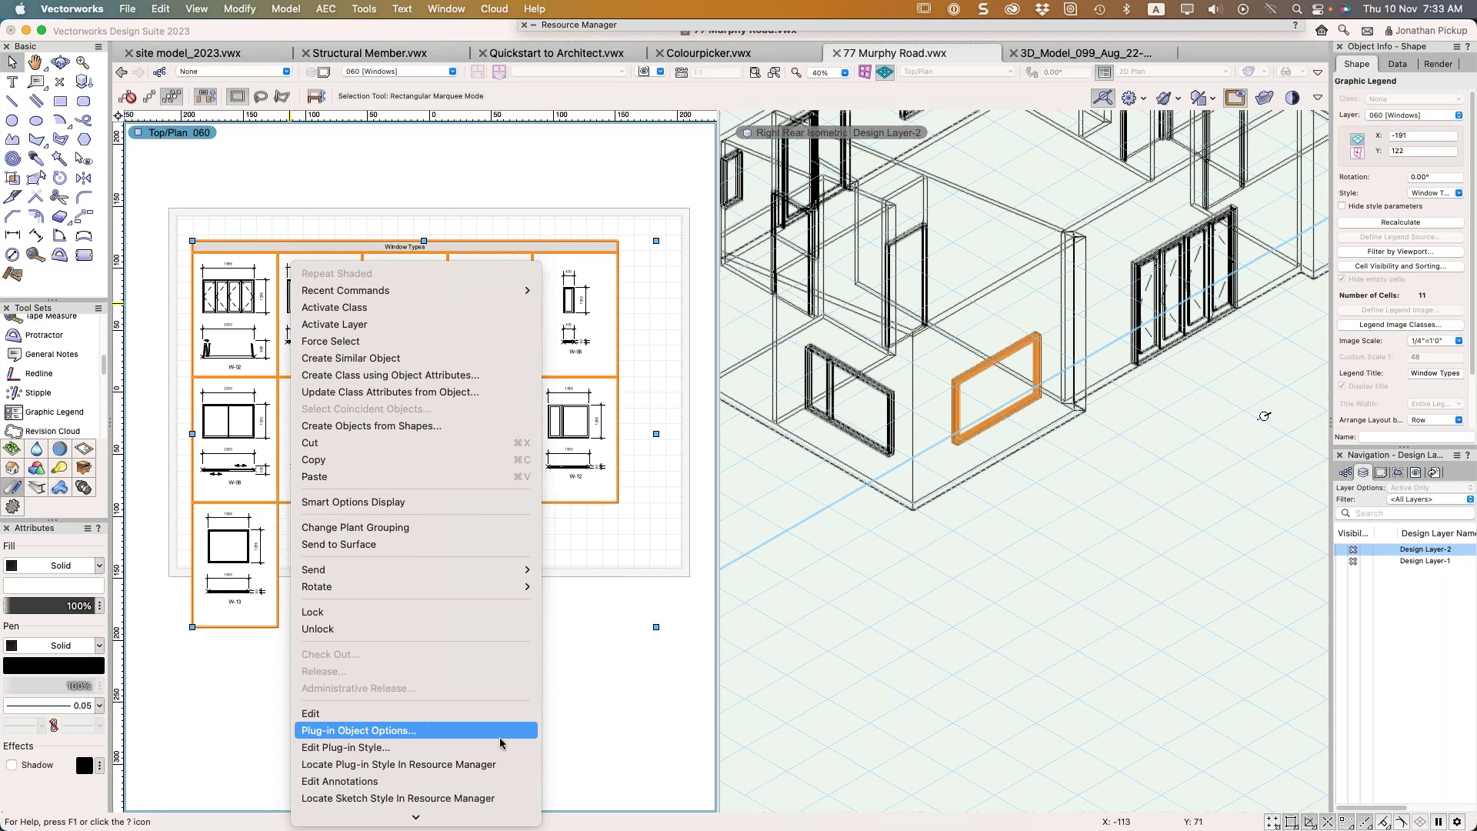
left_click(565, 700)
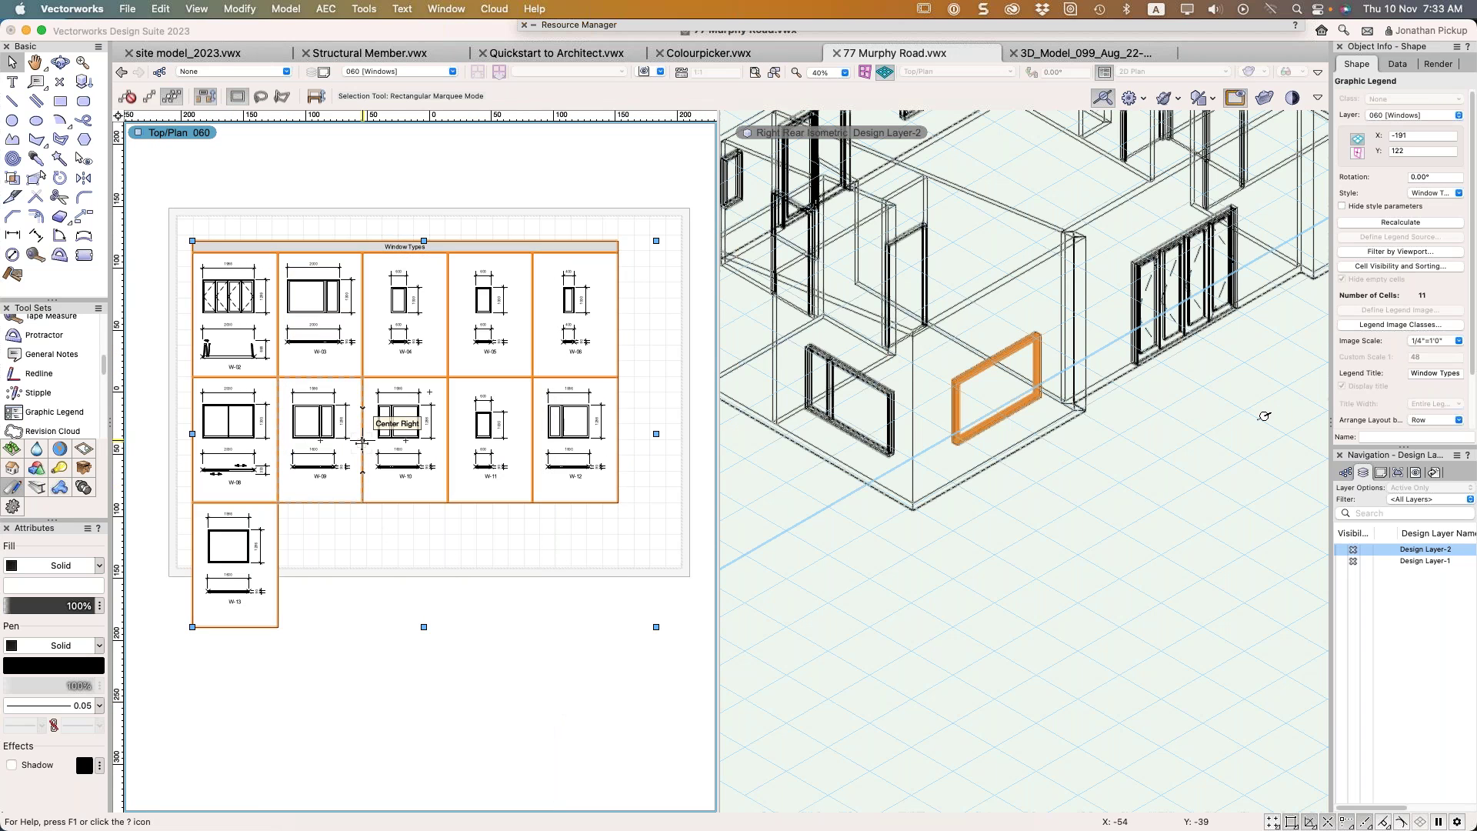
right_click(362, 447)
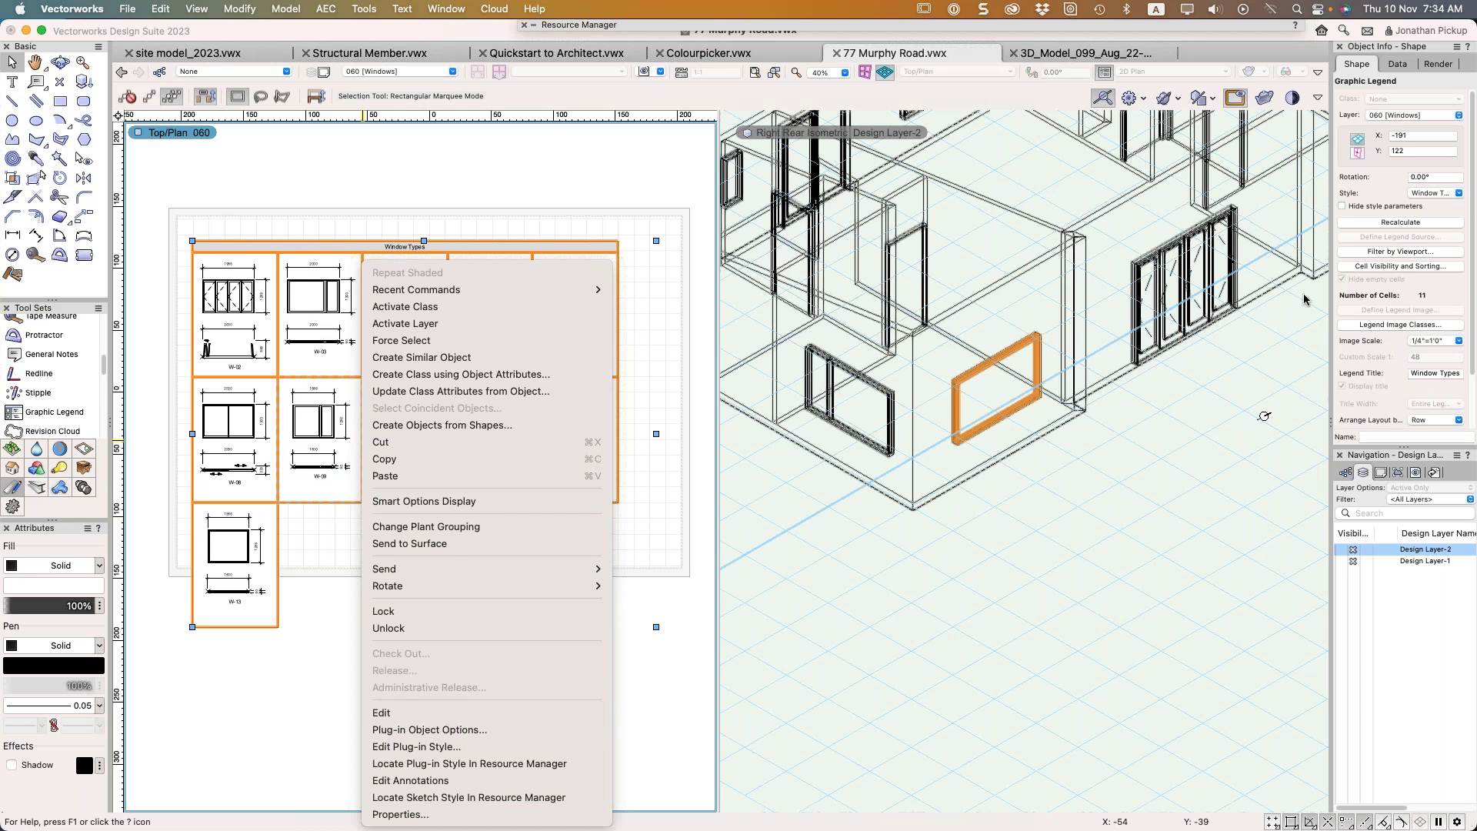
left_click(1426, 260)
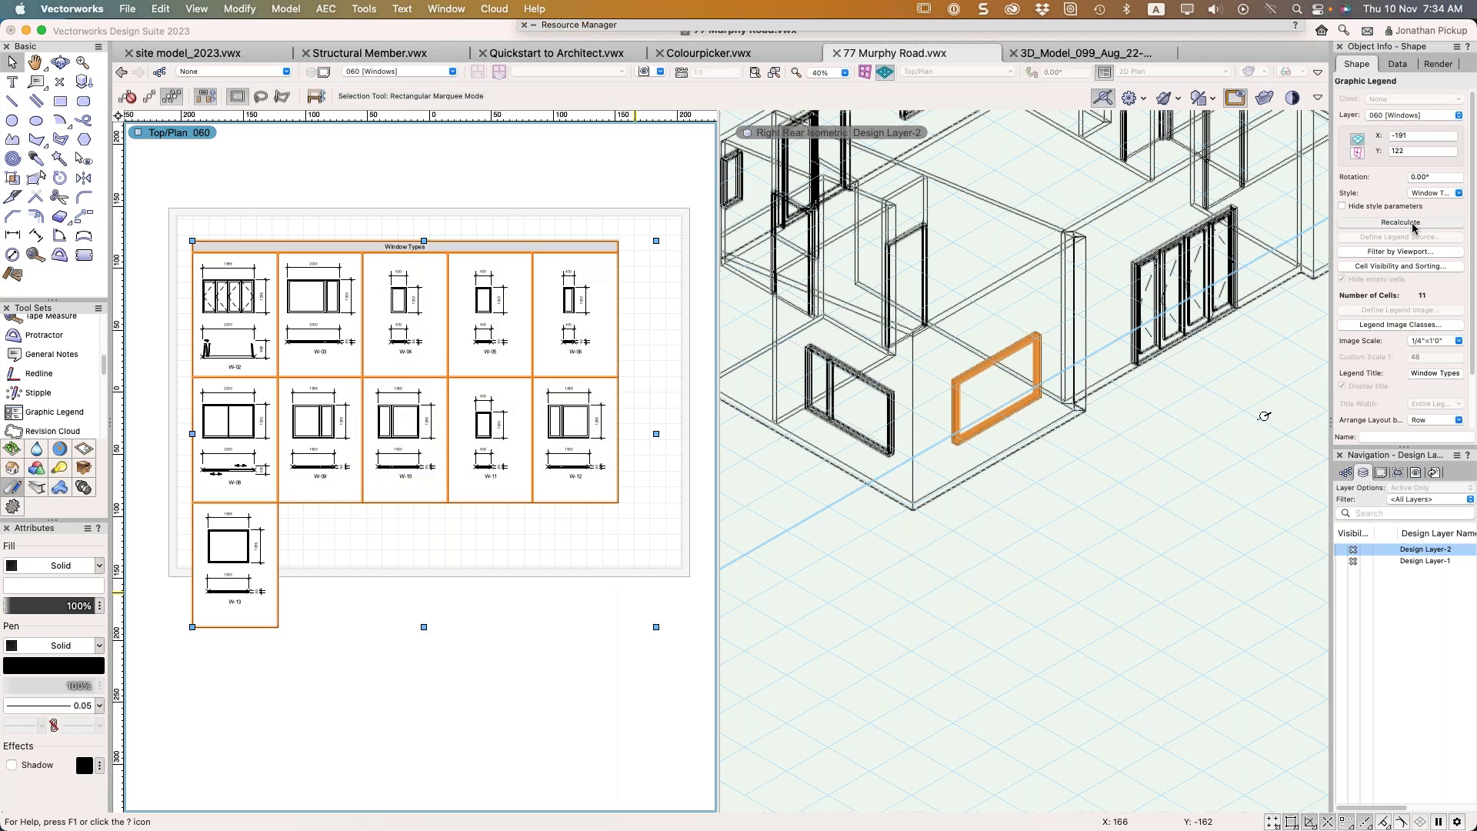
Recalculate the legend, then select the fixed-glass window and the legend again
left_click(1412, 227)
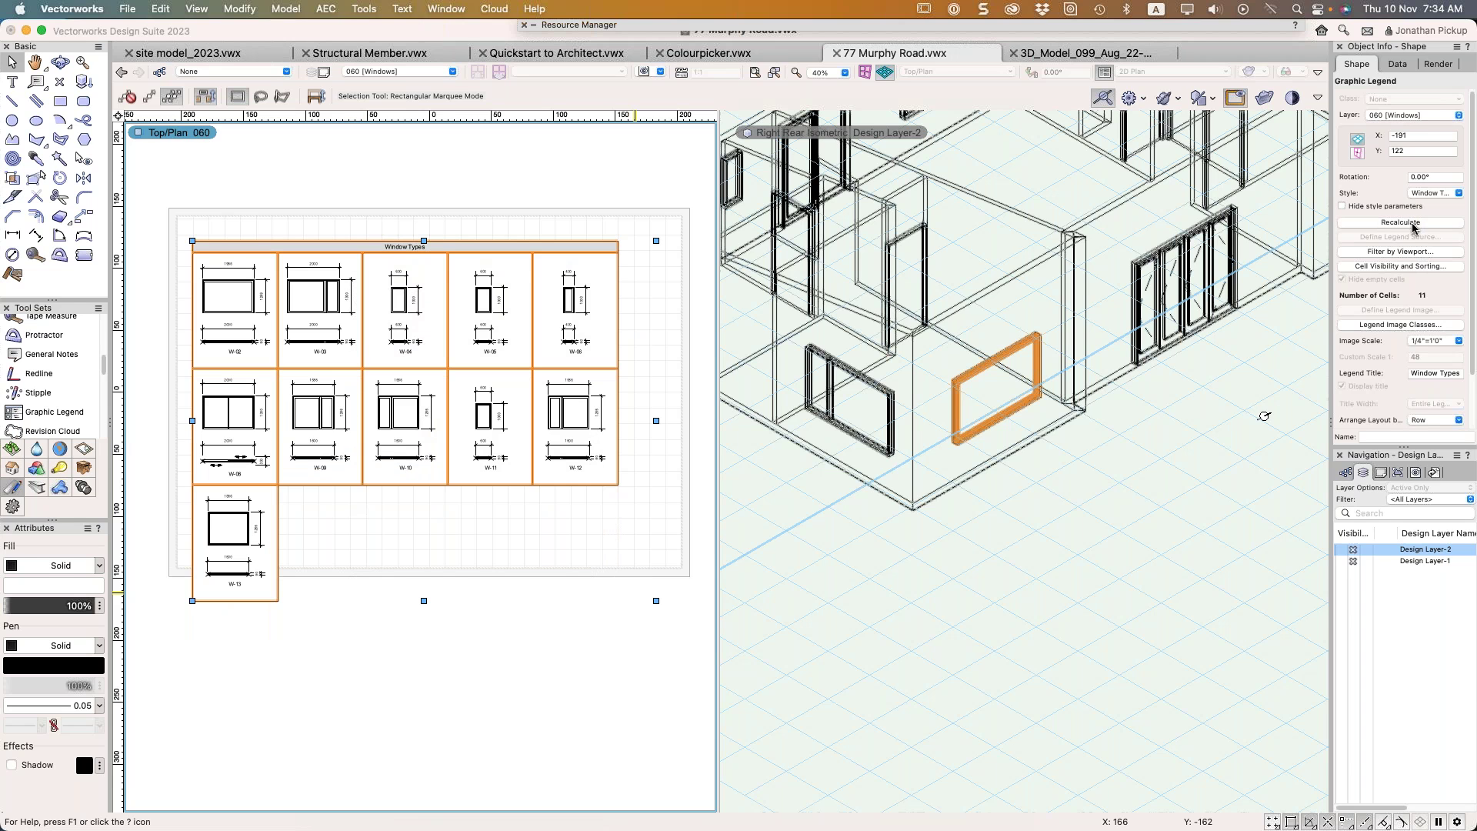
left_click(1019, 411)
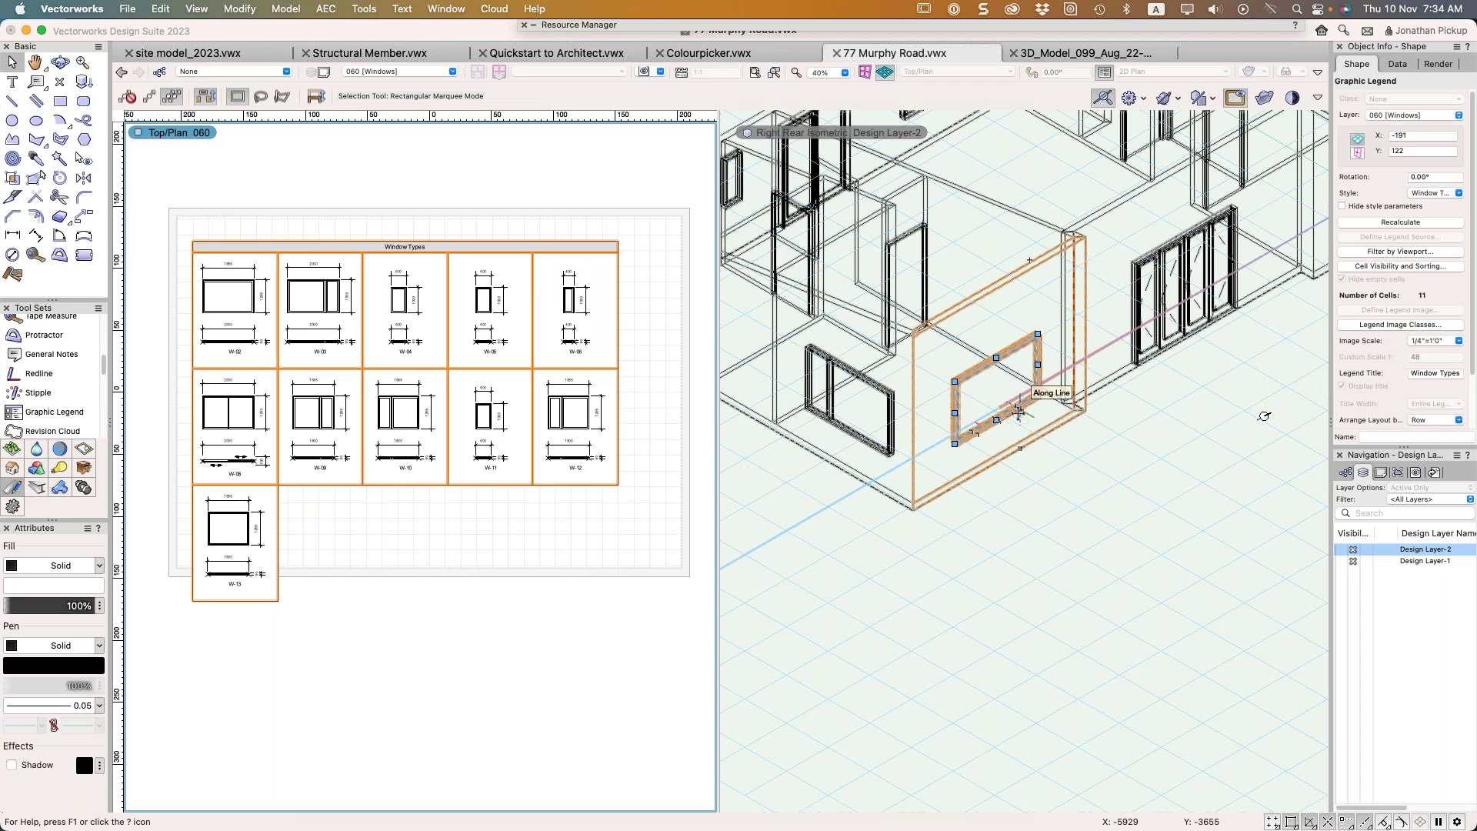
left_click(278, 320)
Pan to the legend and open its Edit Plug-in Style settings
scroll(278, 320, "up", 5)
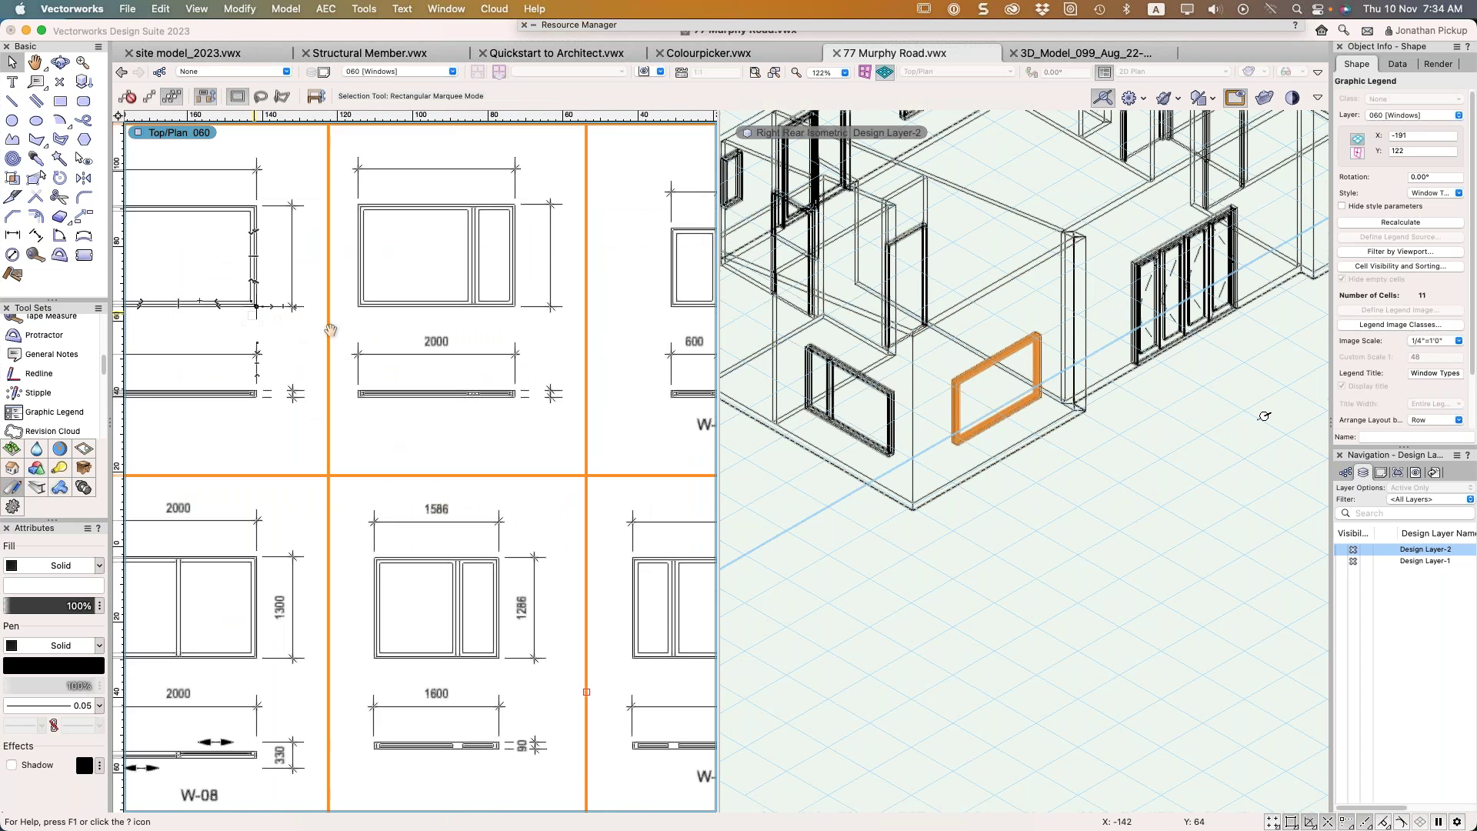
middle_click_drag(330, 330, 503, 362)
right_click(356, 286)
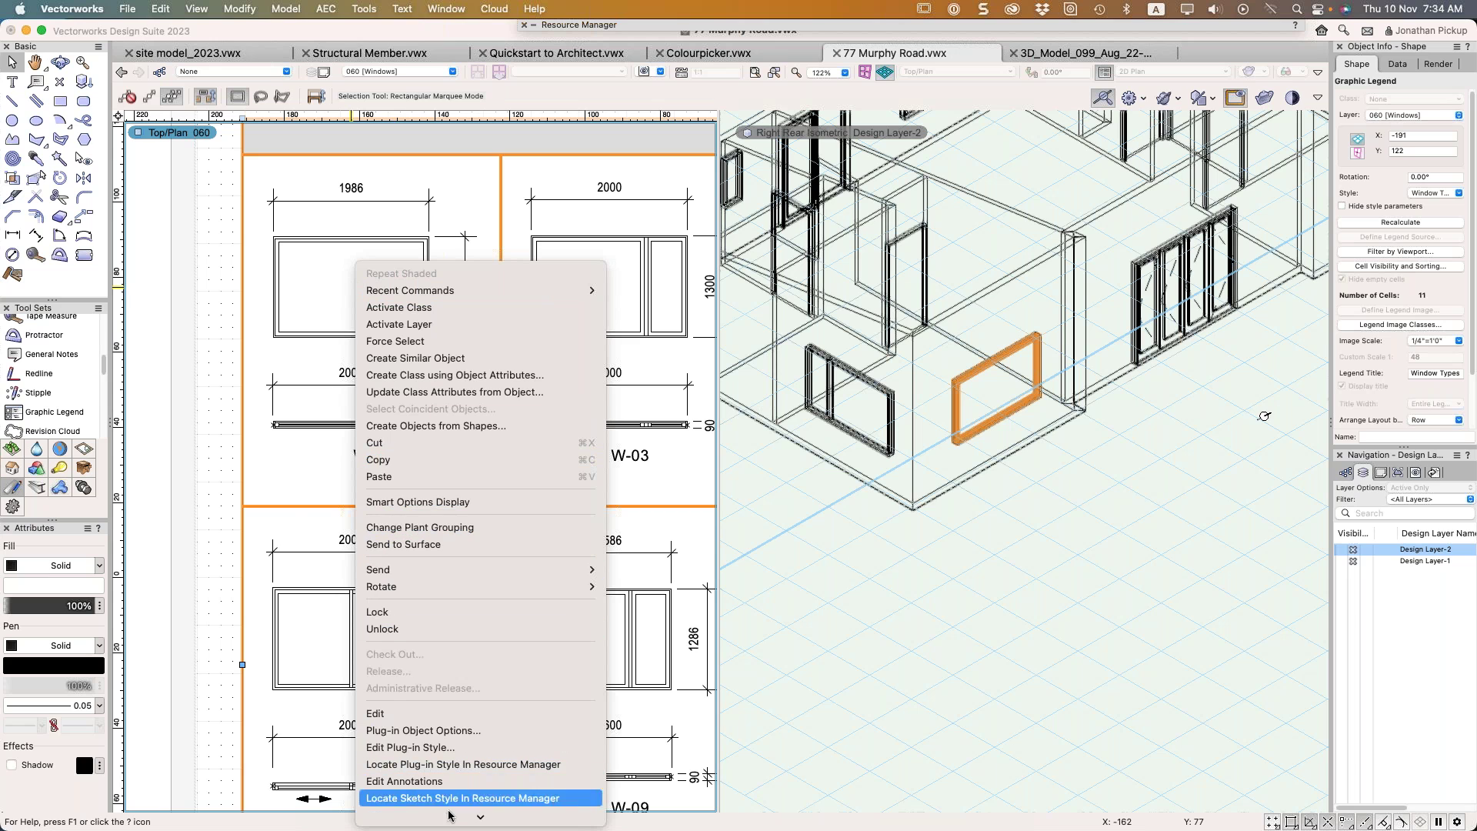
left_click(453, 754)
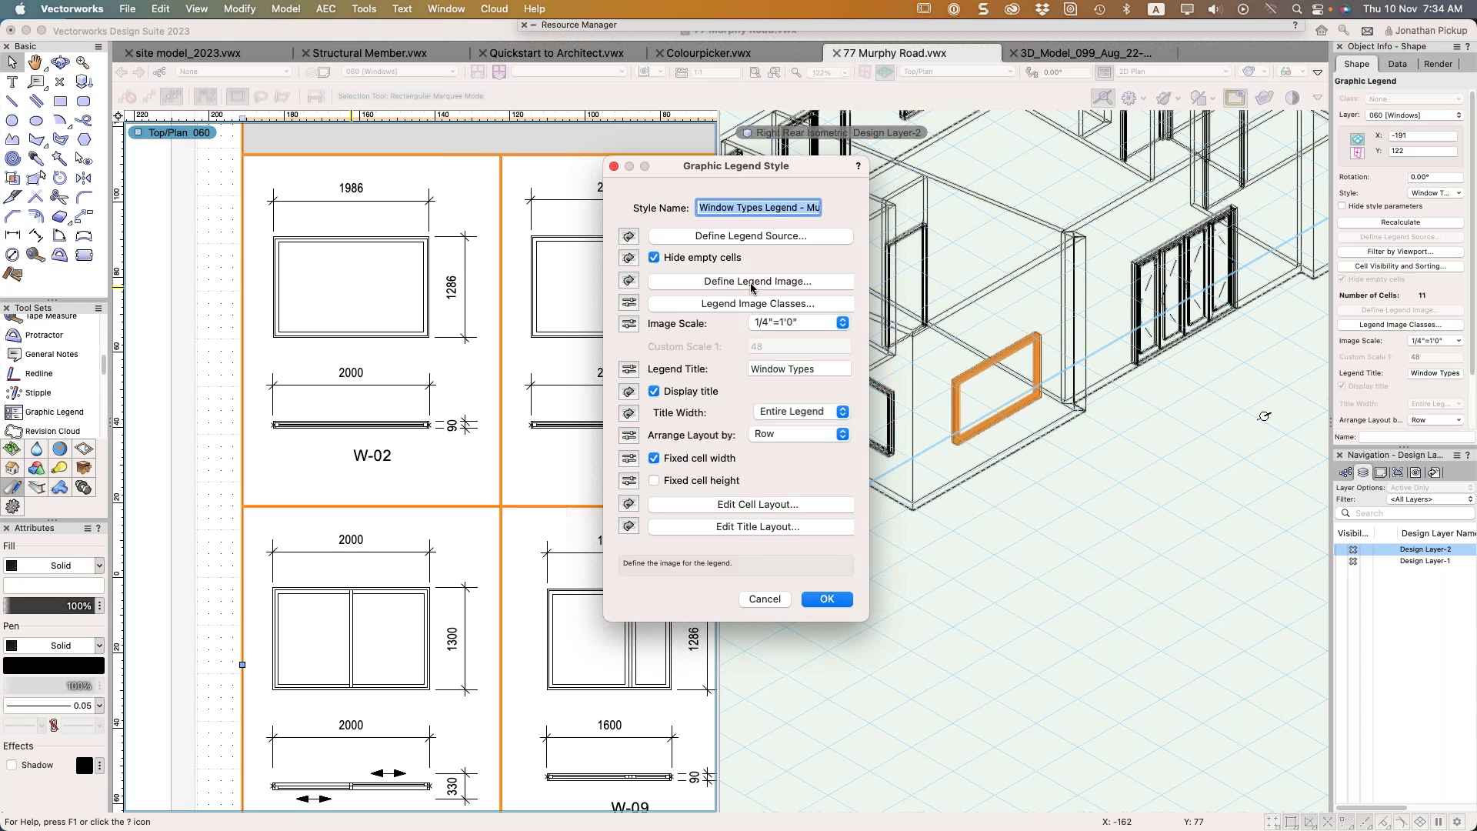
In the cell layout, delete the lower image and move the ID text up beneath the elevation
left_click(782, 511)
left_click(448, 591)
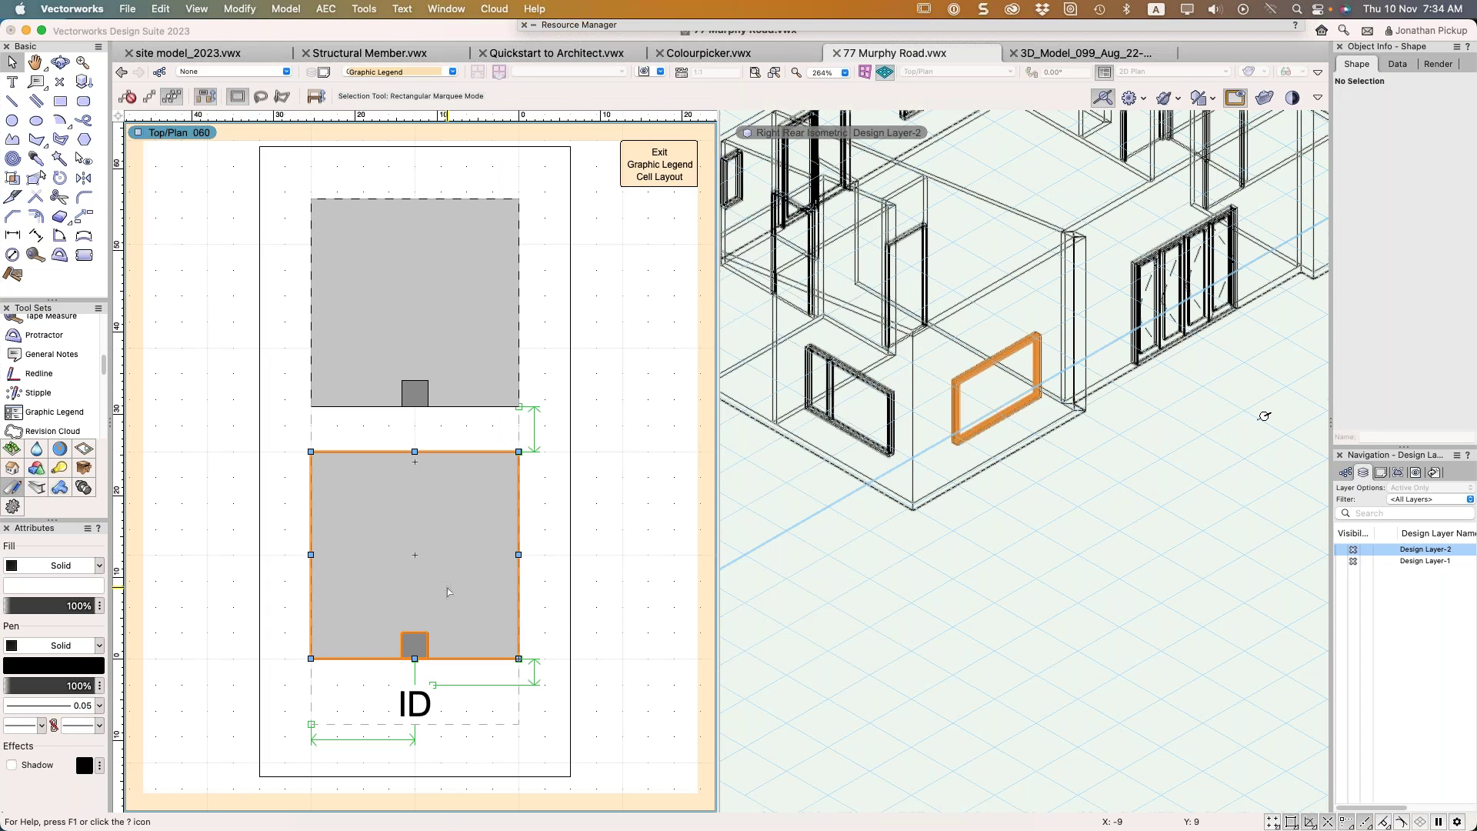
key("BackSpace")
left_click_drag(415, 701, 418, 496)
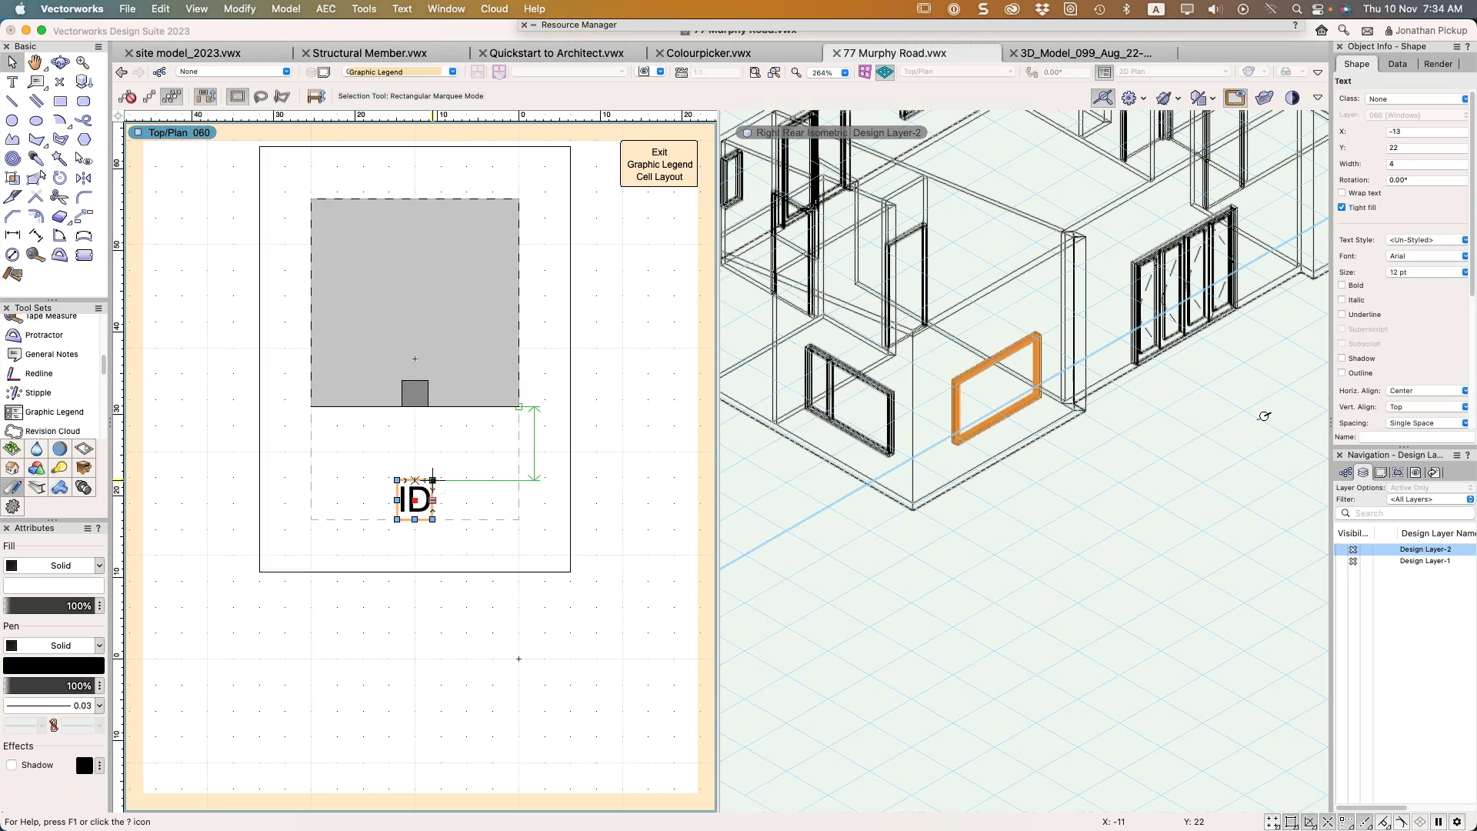
left_click(665, 165)
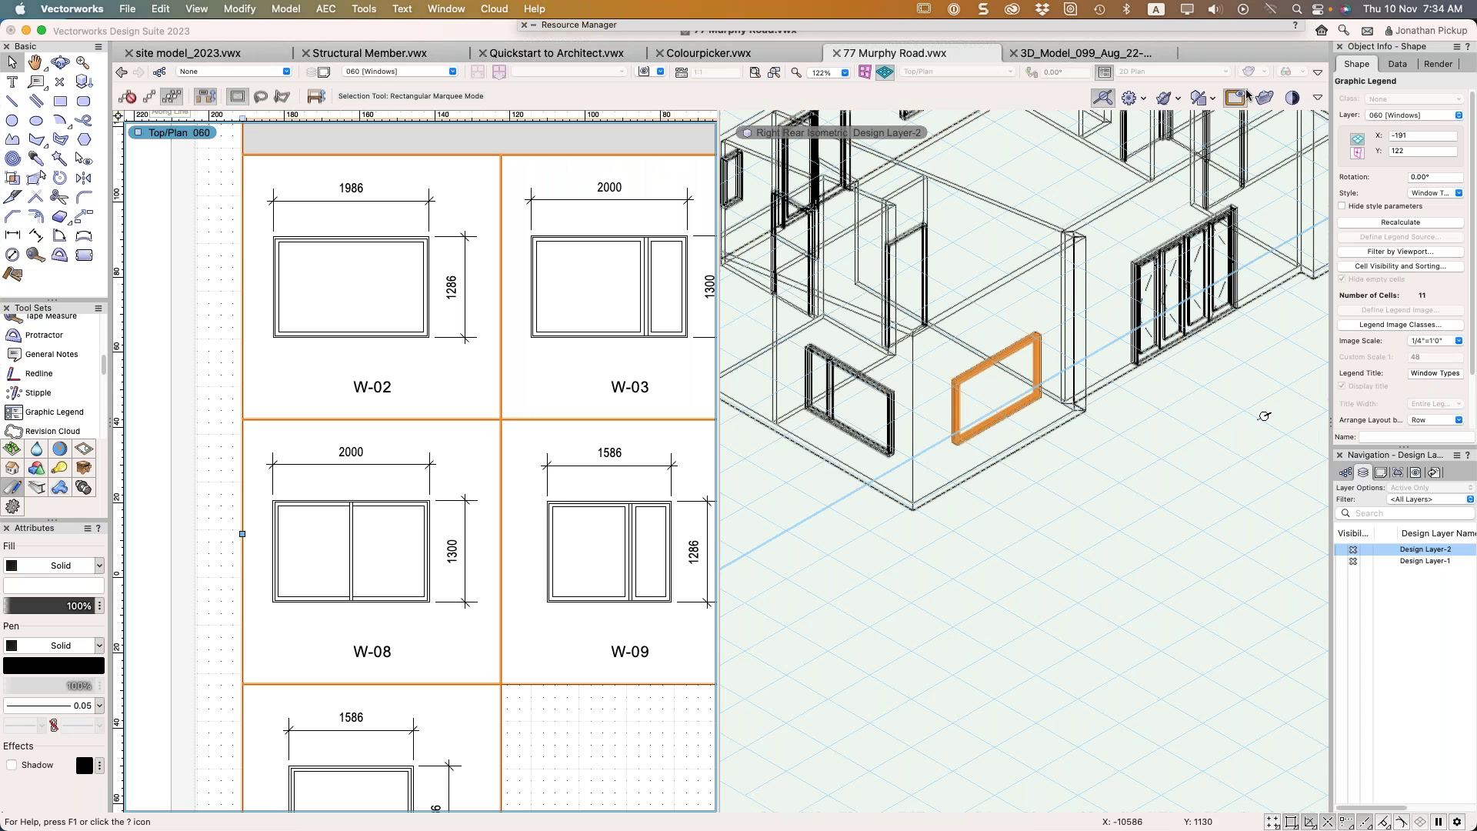
Recalculate the legend and reopen its Graphic Legend Style settings
left_click(1412, 224)
left_click(1420, 195)
left_click(1398, 237)
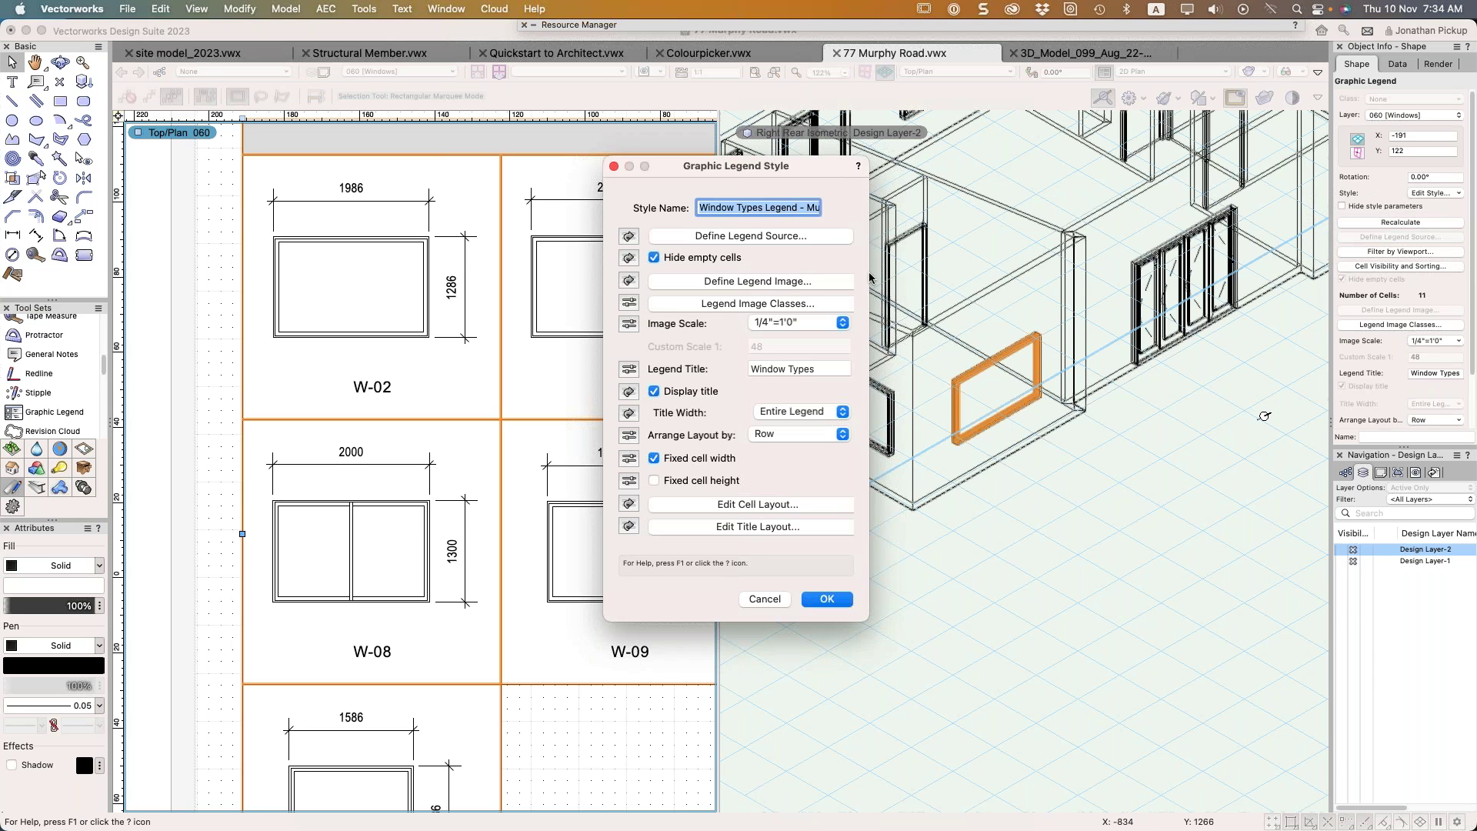
Set the legend image's vertical dimension to Frame + Head to Floor and confirm both dialogs
left_click(735, 283)
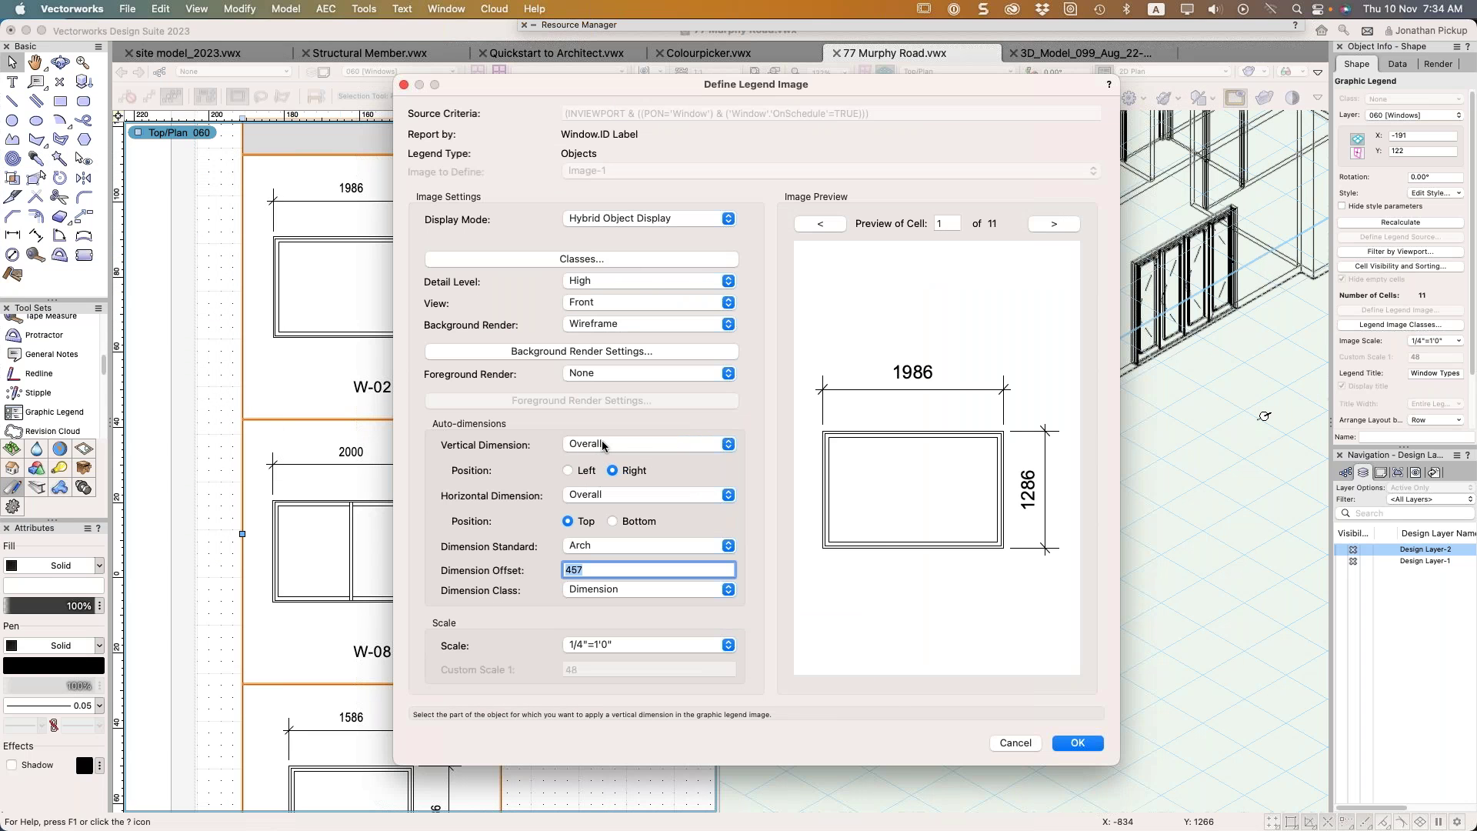
left_click(604, 444)
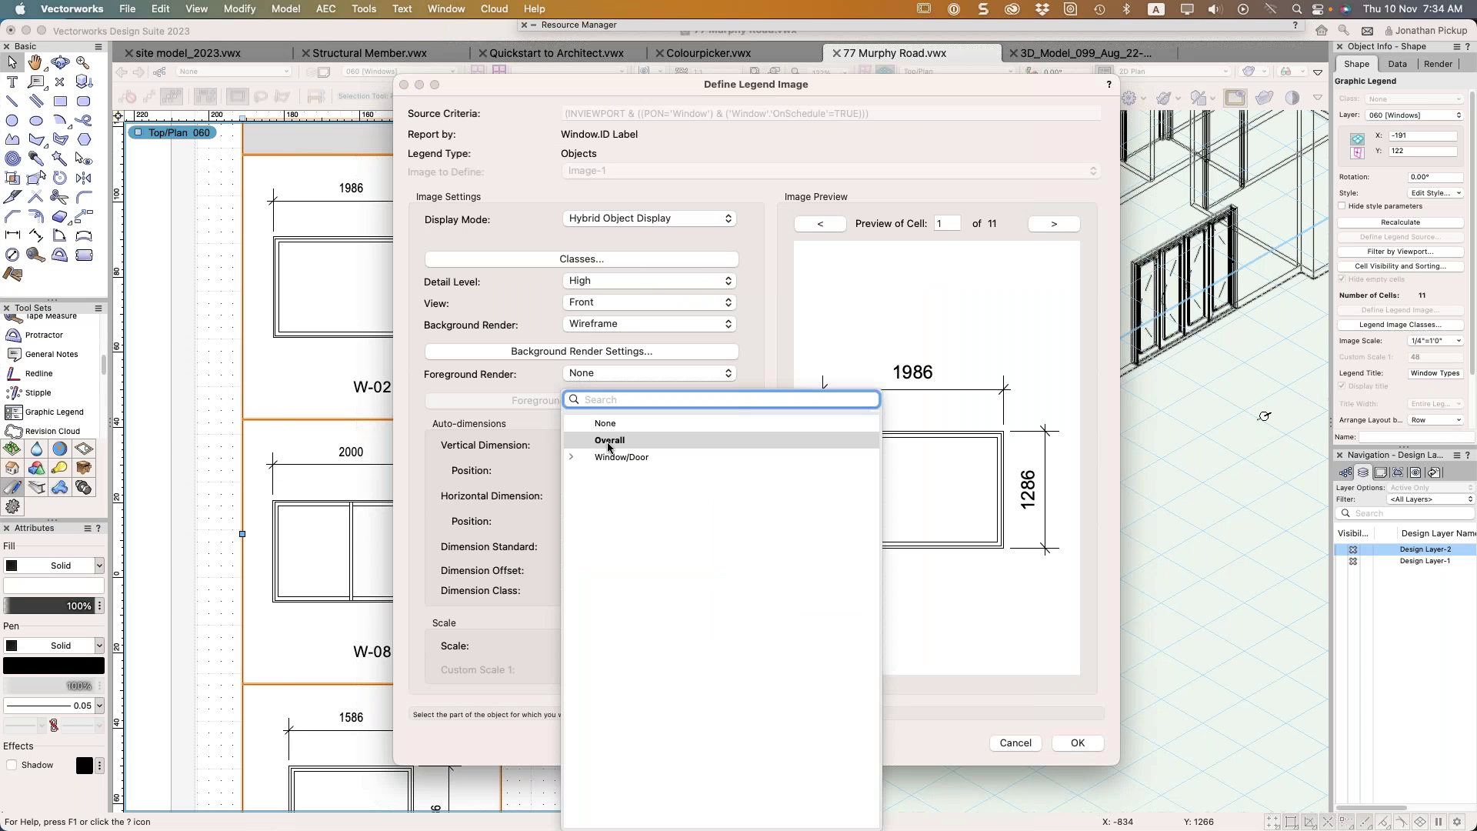
left_click(575, 458)
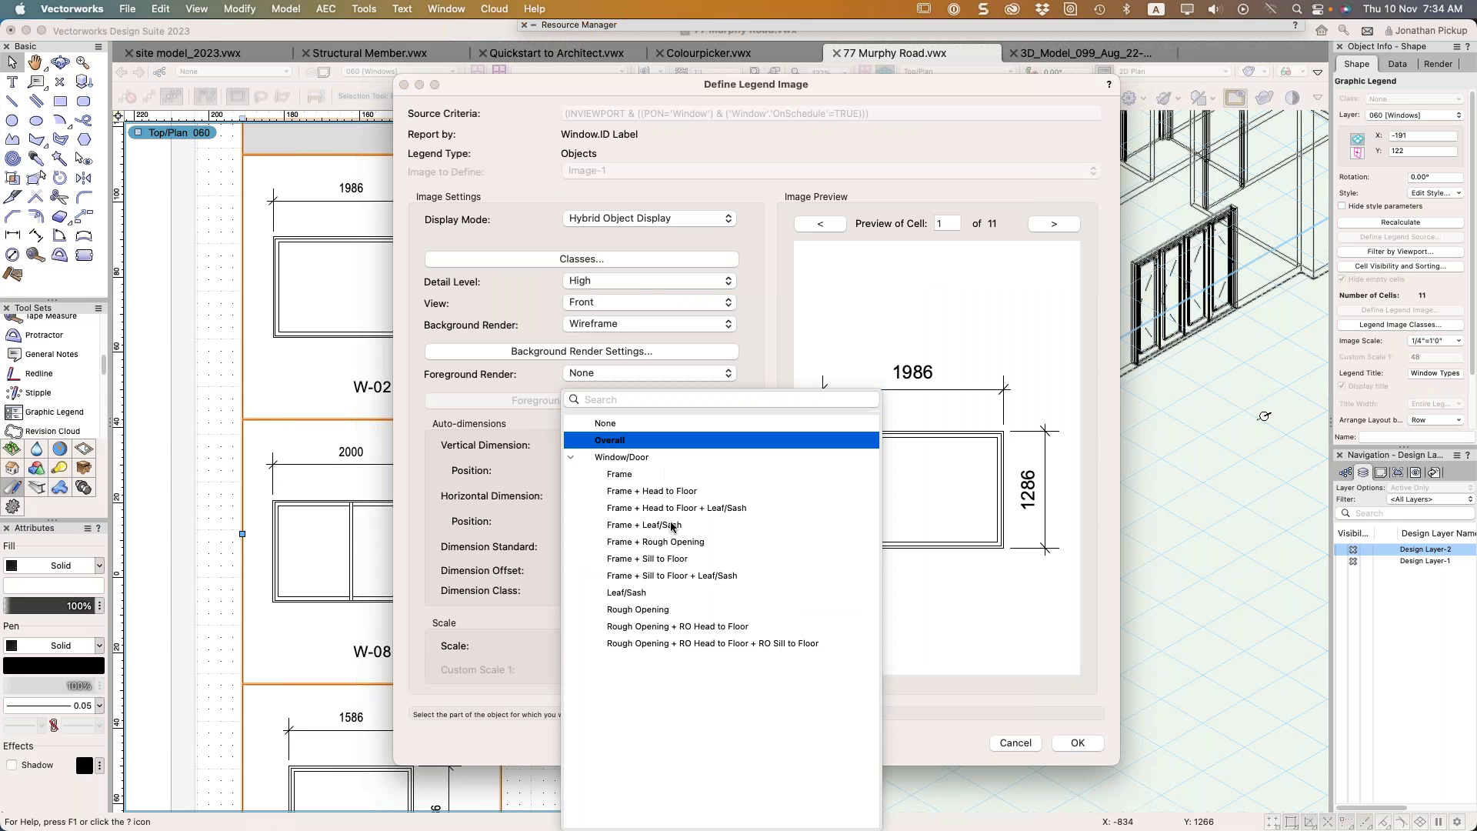
left_click(644, 490)
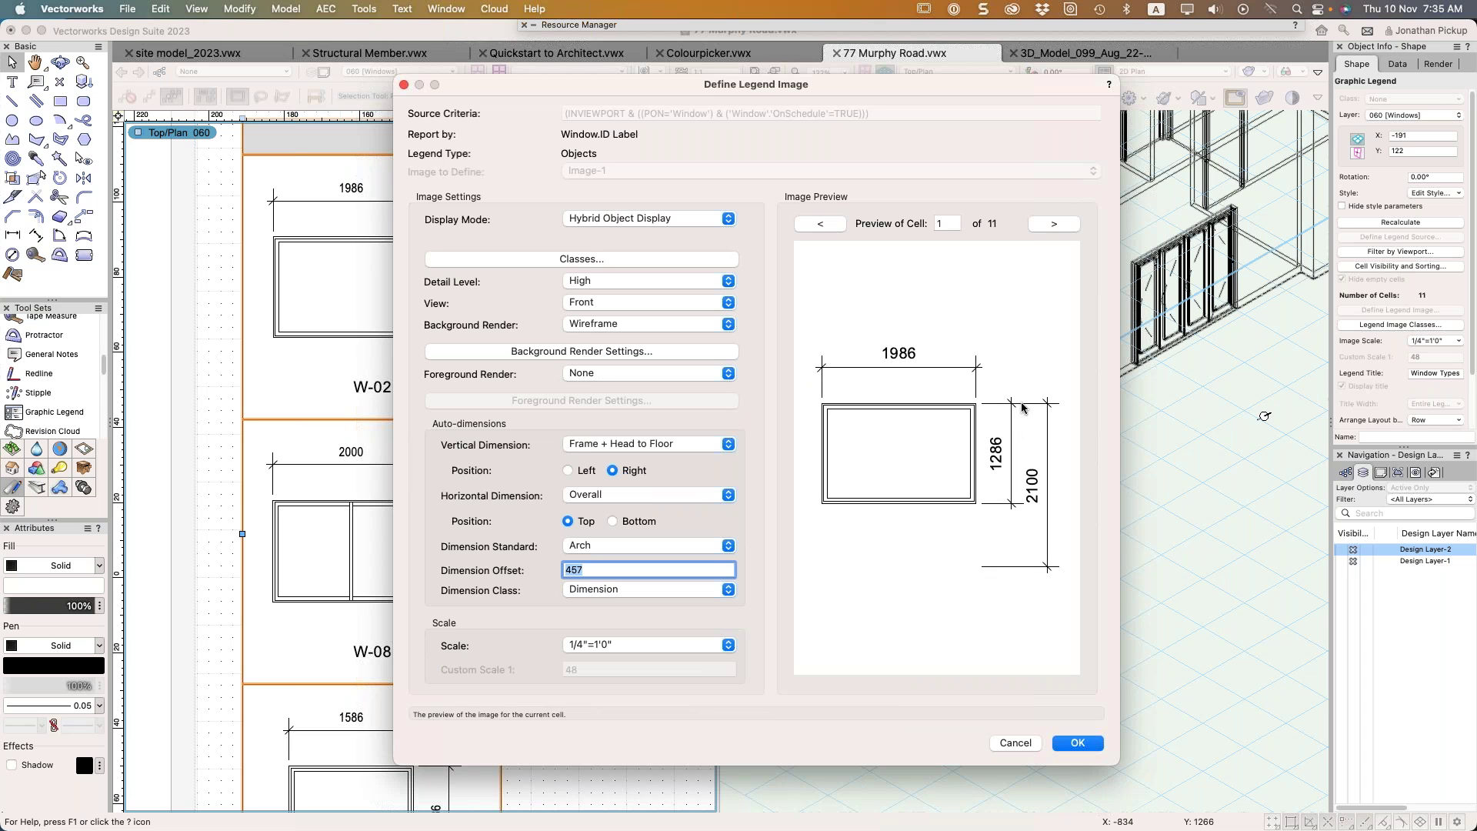
left_click(1078, 742)
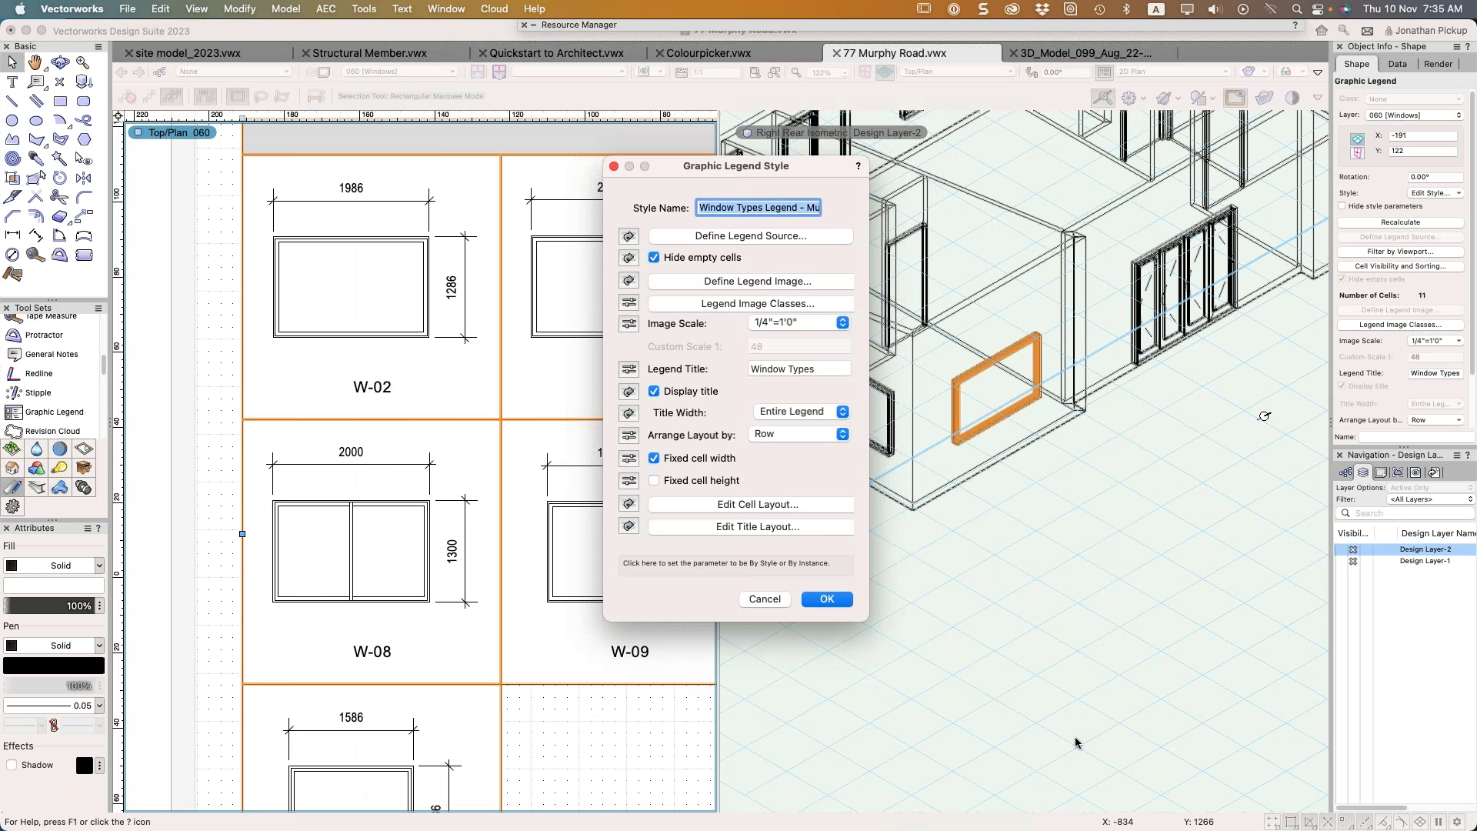
left_click(827, 599)
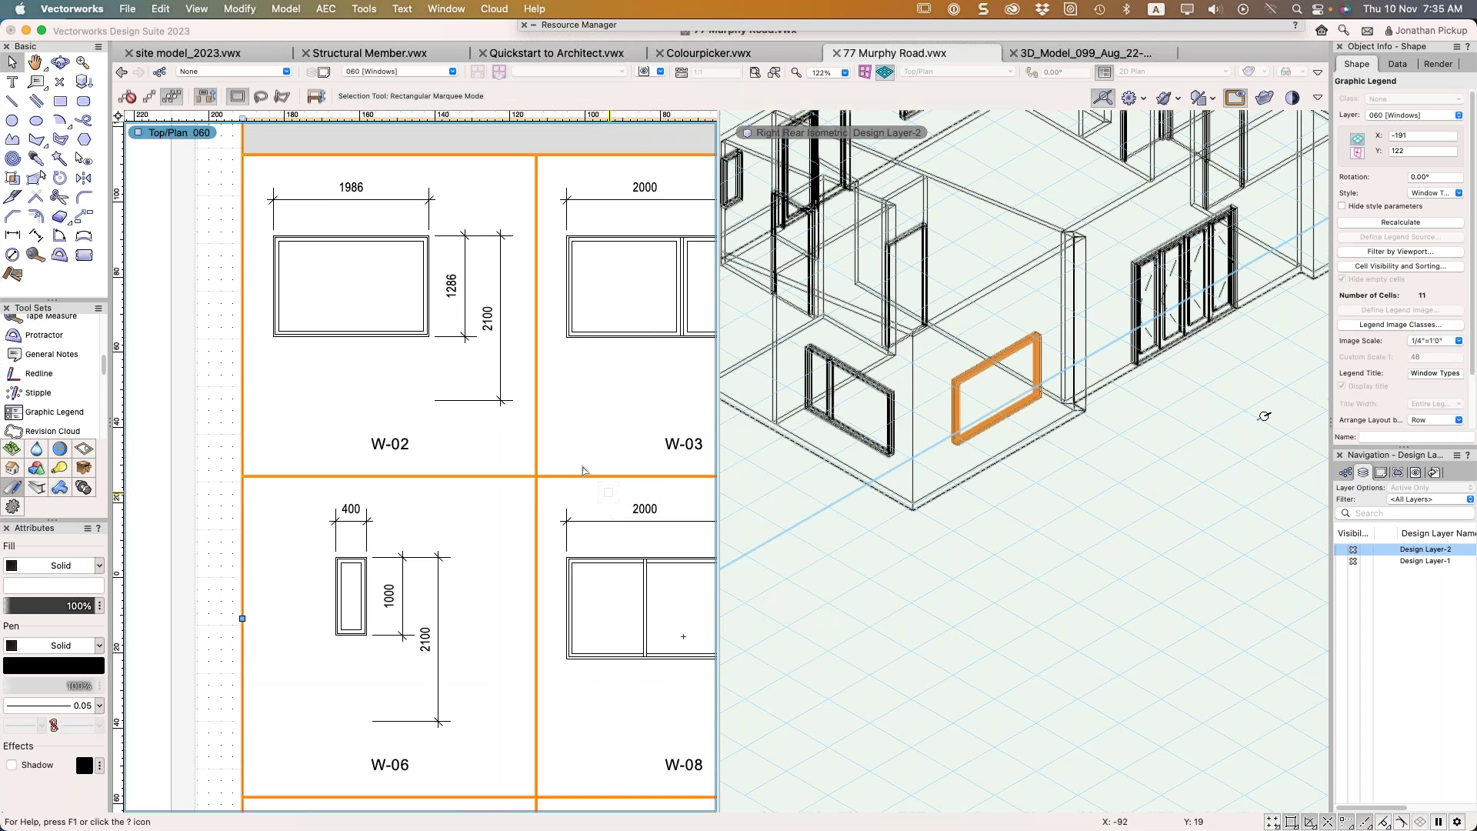
Move the legend slightly up-left and resize it from the right handle to four columns
scroll(552, 424, "down", 3)
middle_click_drag(598, 420, 307, 366)
scroll(369, 399, "down", 6)
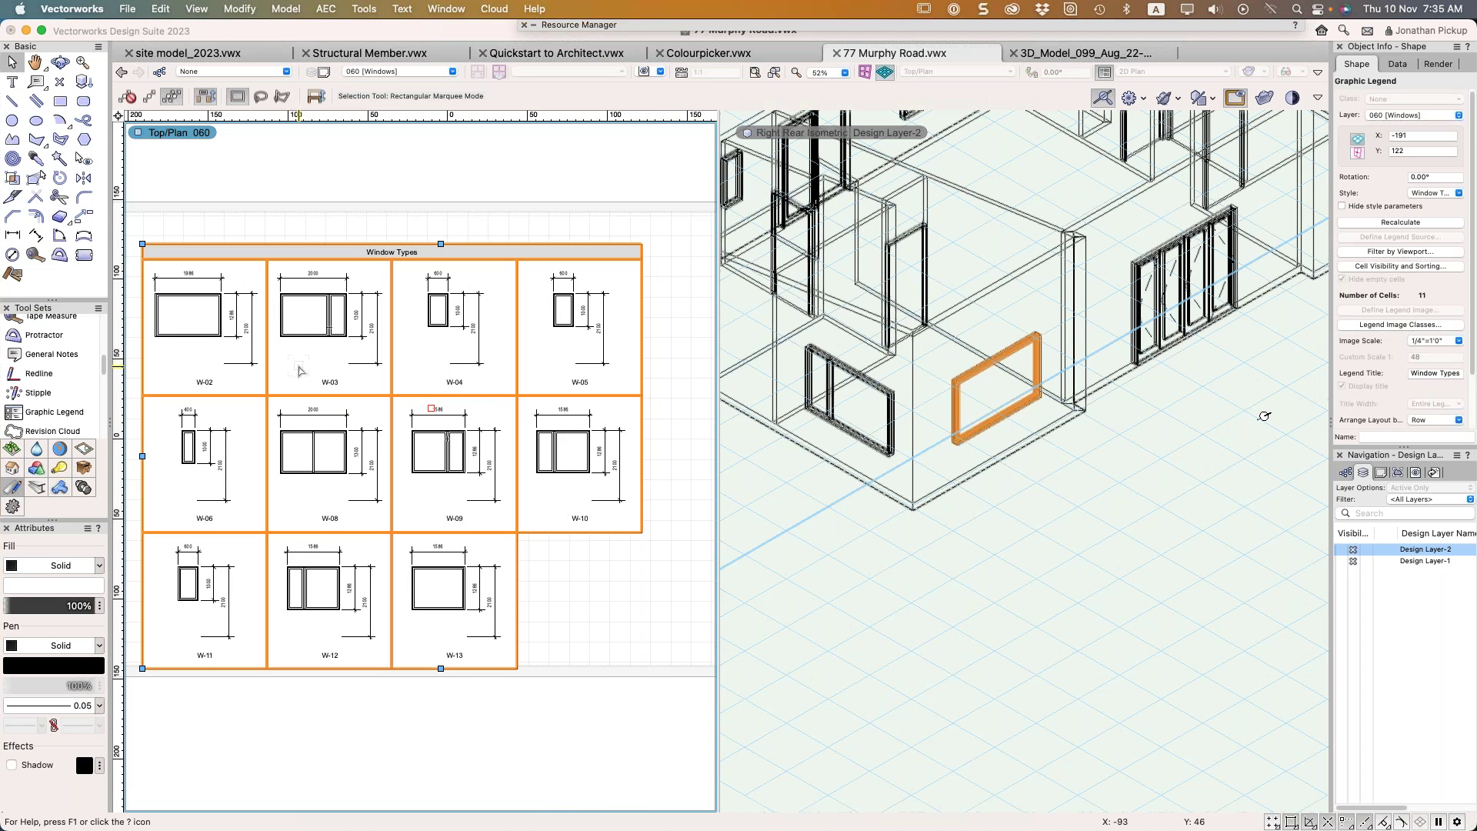
scroll(347, 356, "down", 2)
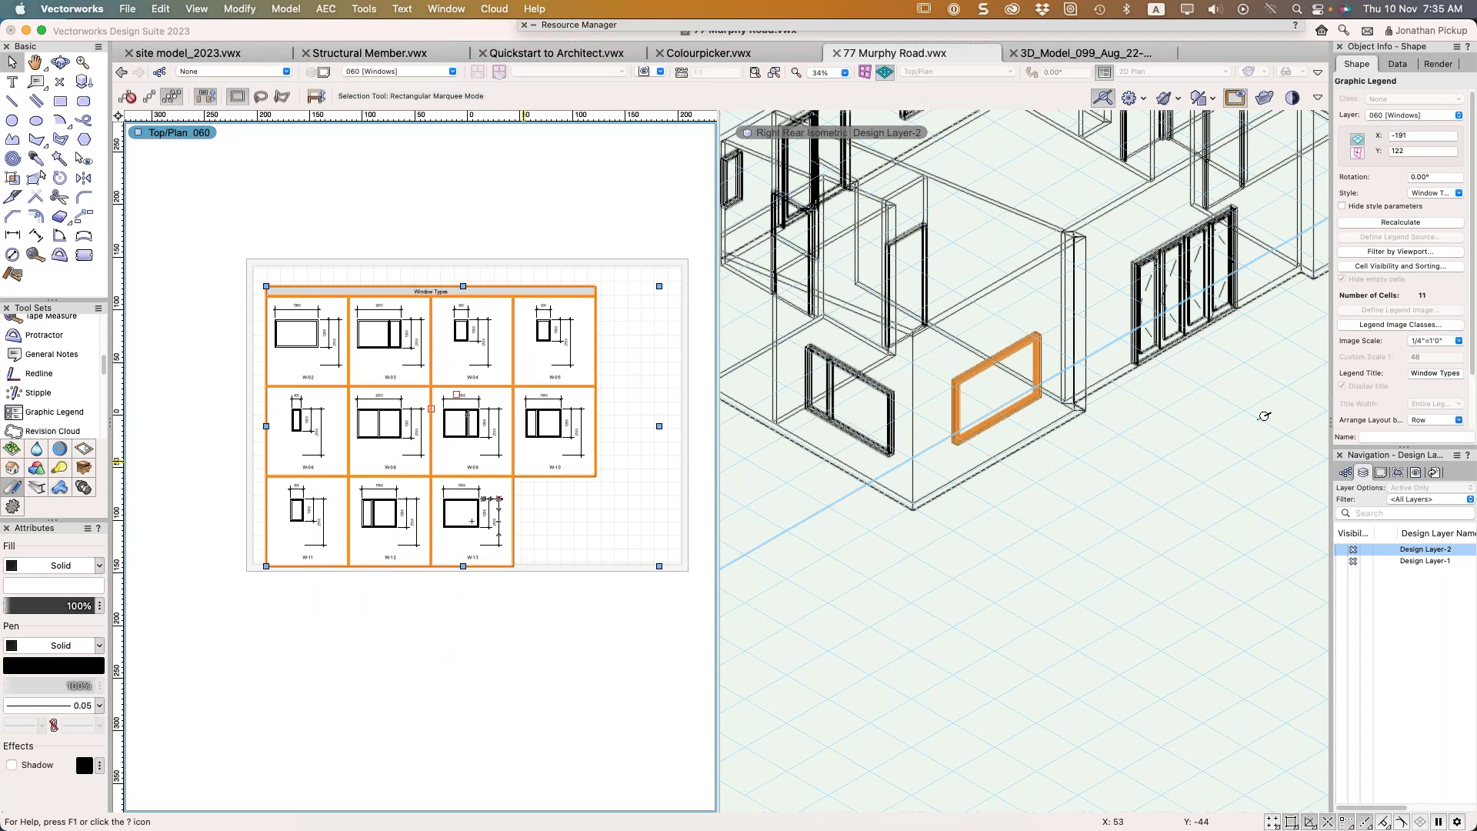
left_click_drag(433, 355, 421, 346)
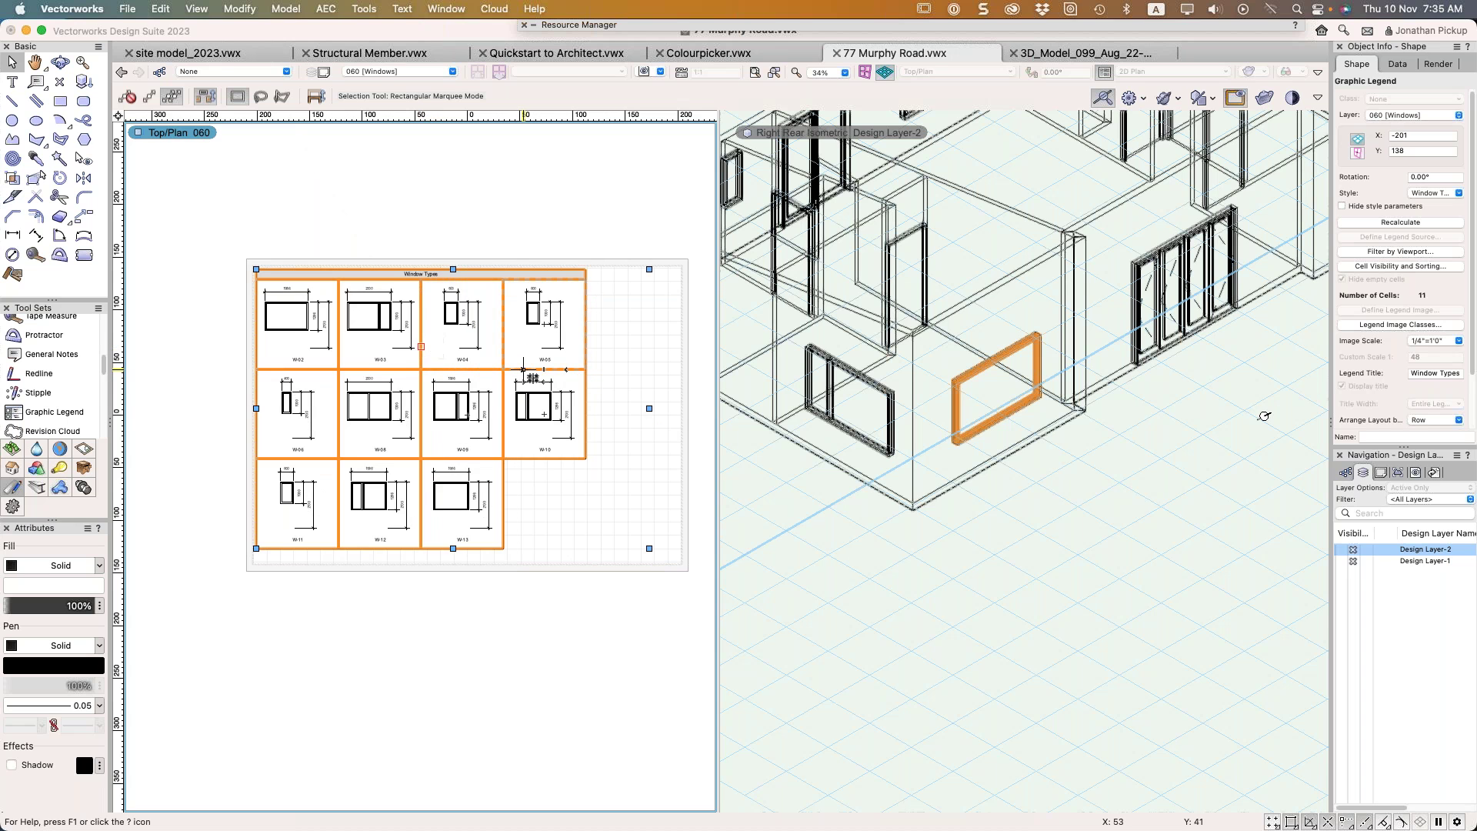
left_click_drag(649, 408, 692, 413)
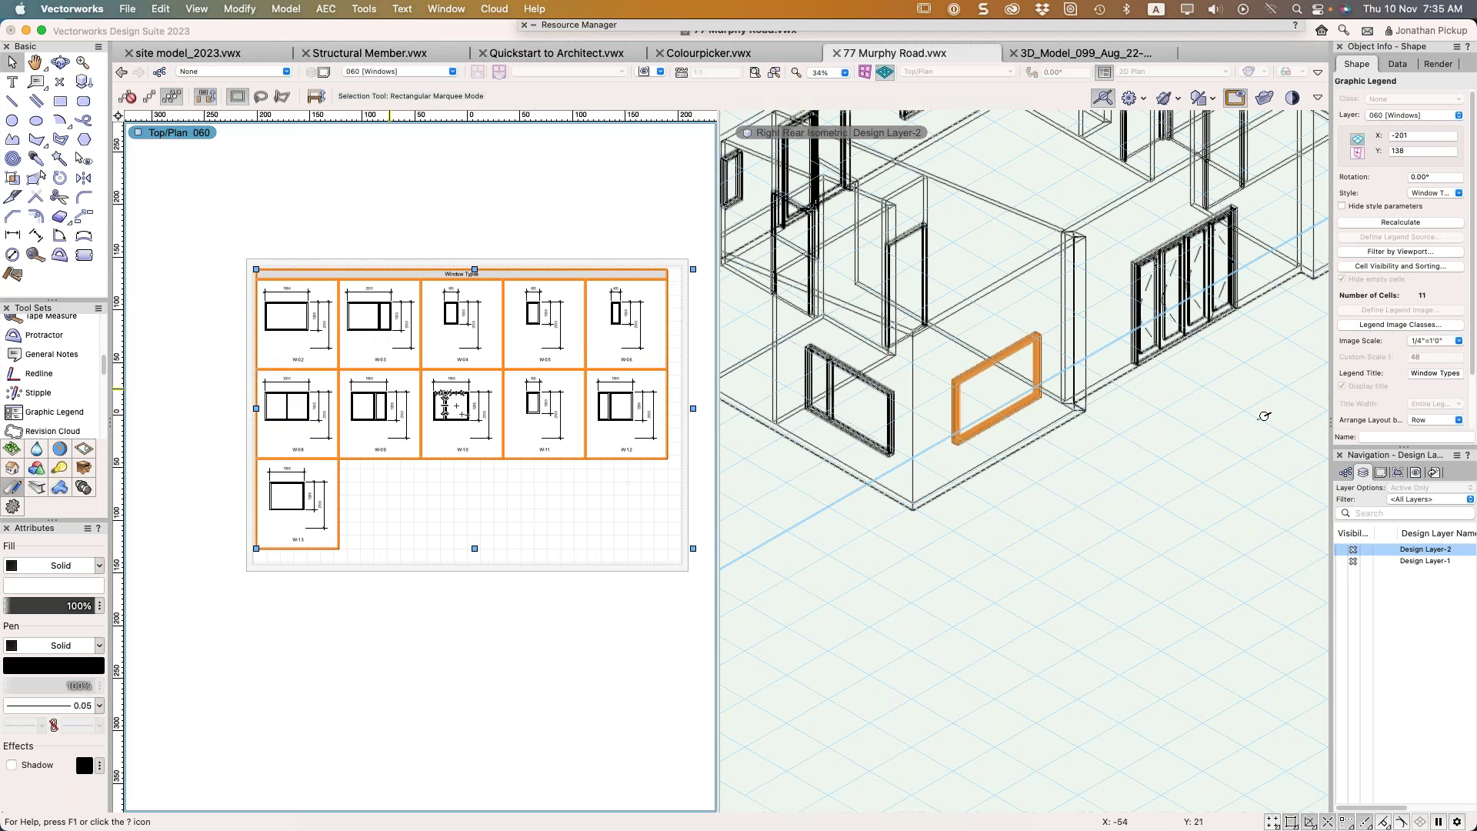
left_click_drag(693, 408, 585, 413)
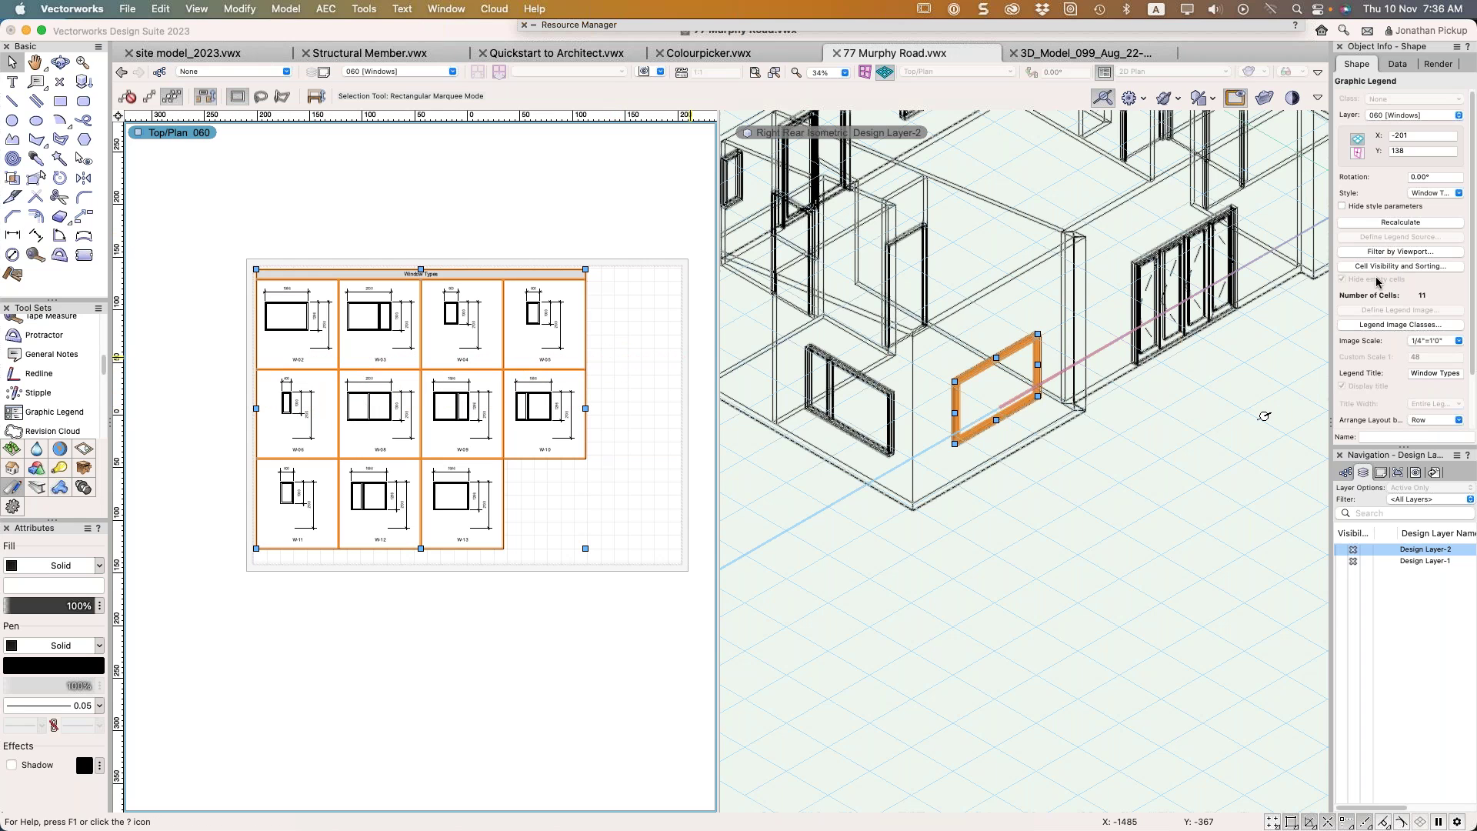
Edit the legend style and set the image's horizontal dimension to Rough Opening
left_click(1423, 198)
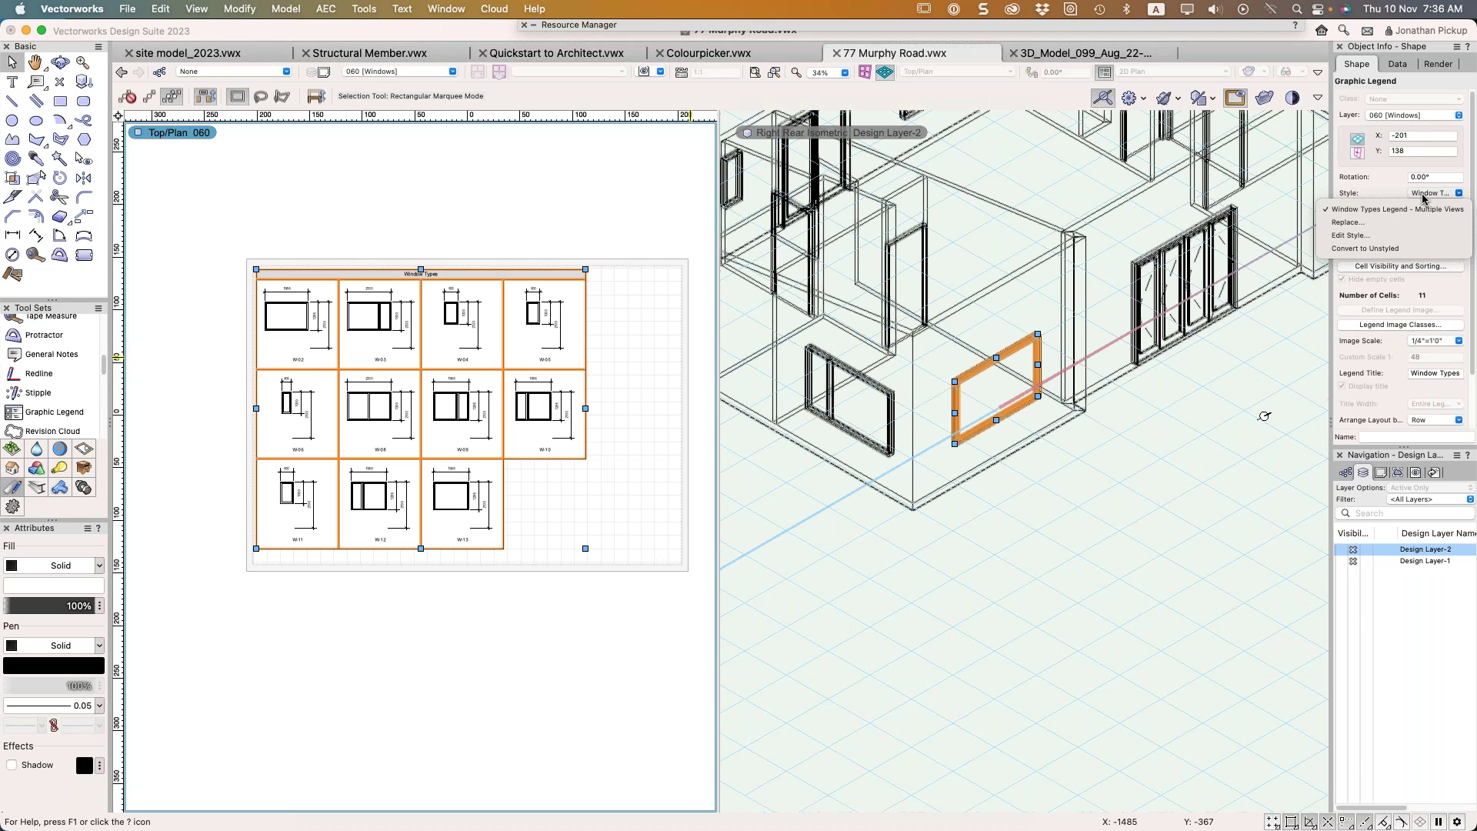
left_click(1393, 235)
left_click(724, 283)
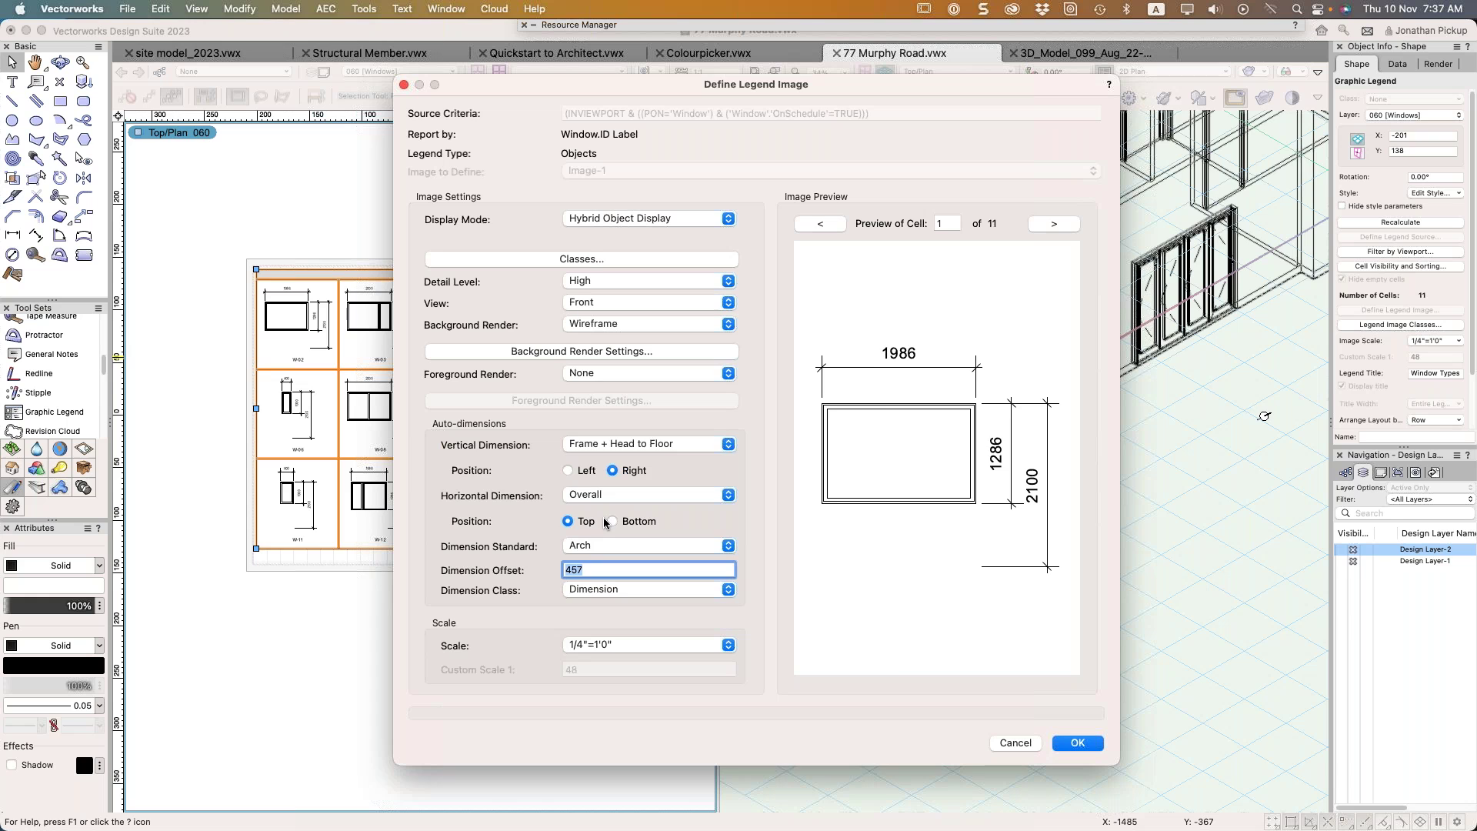
left_click(650, 495)
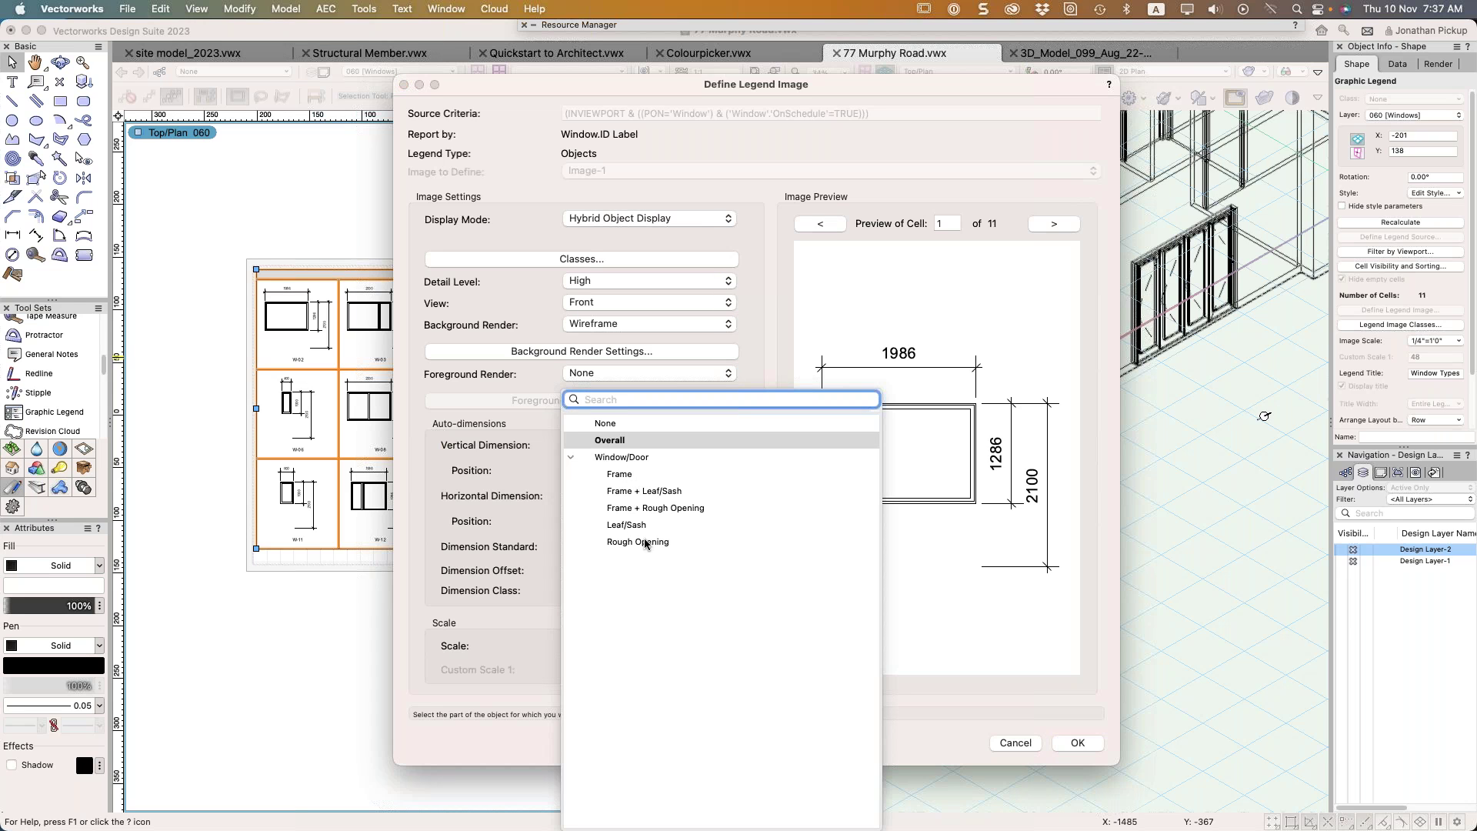
left_click(645, 542)
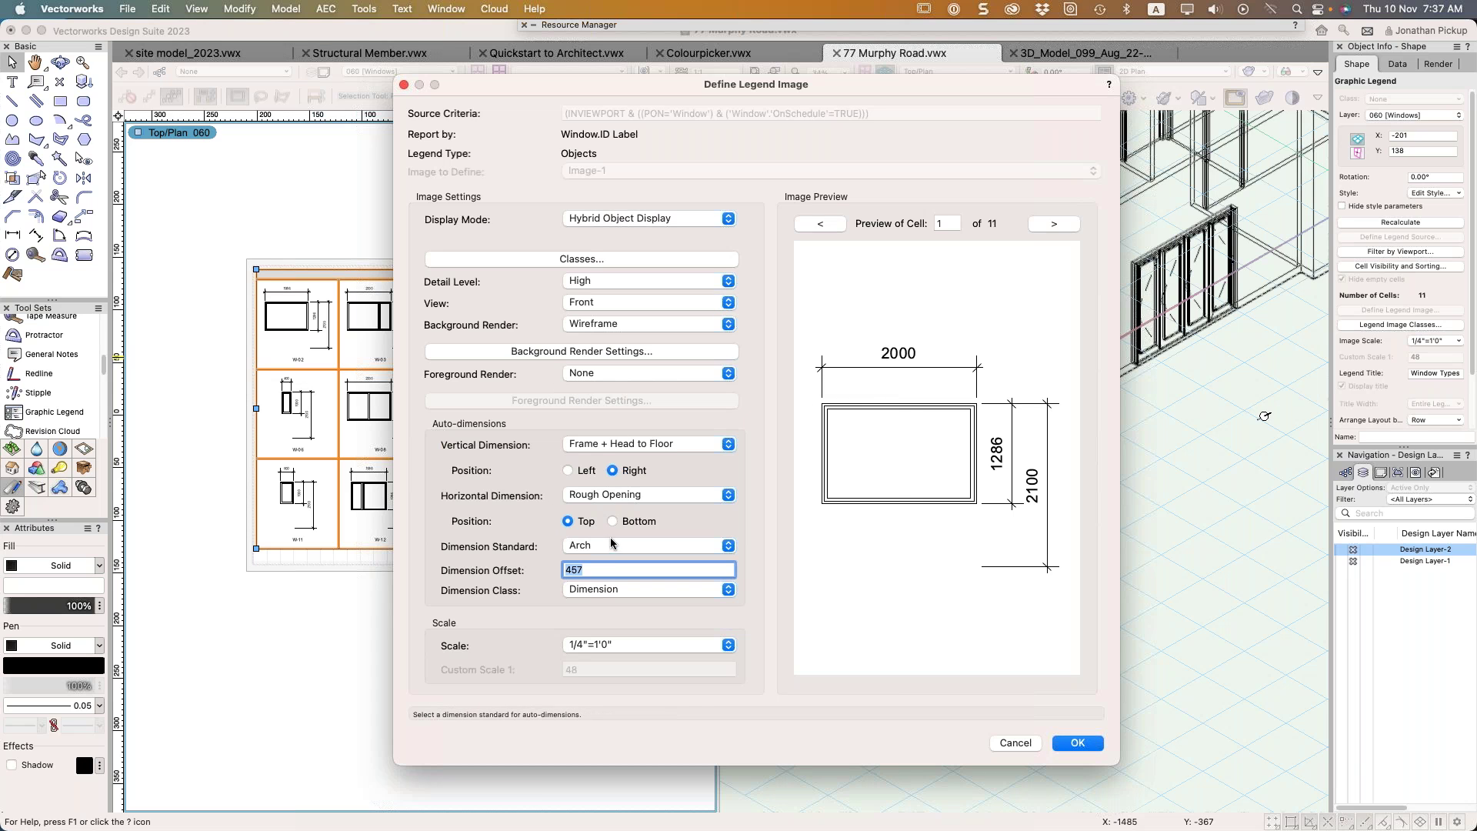
Try Frame + Rough Opening, Frame + Leaf/Sash and Overall widths, then settle on Rough Opening
left_click(624, 495)
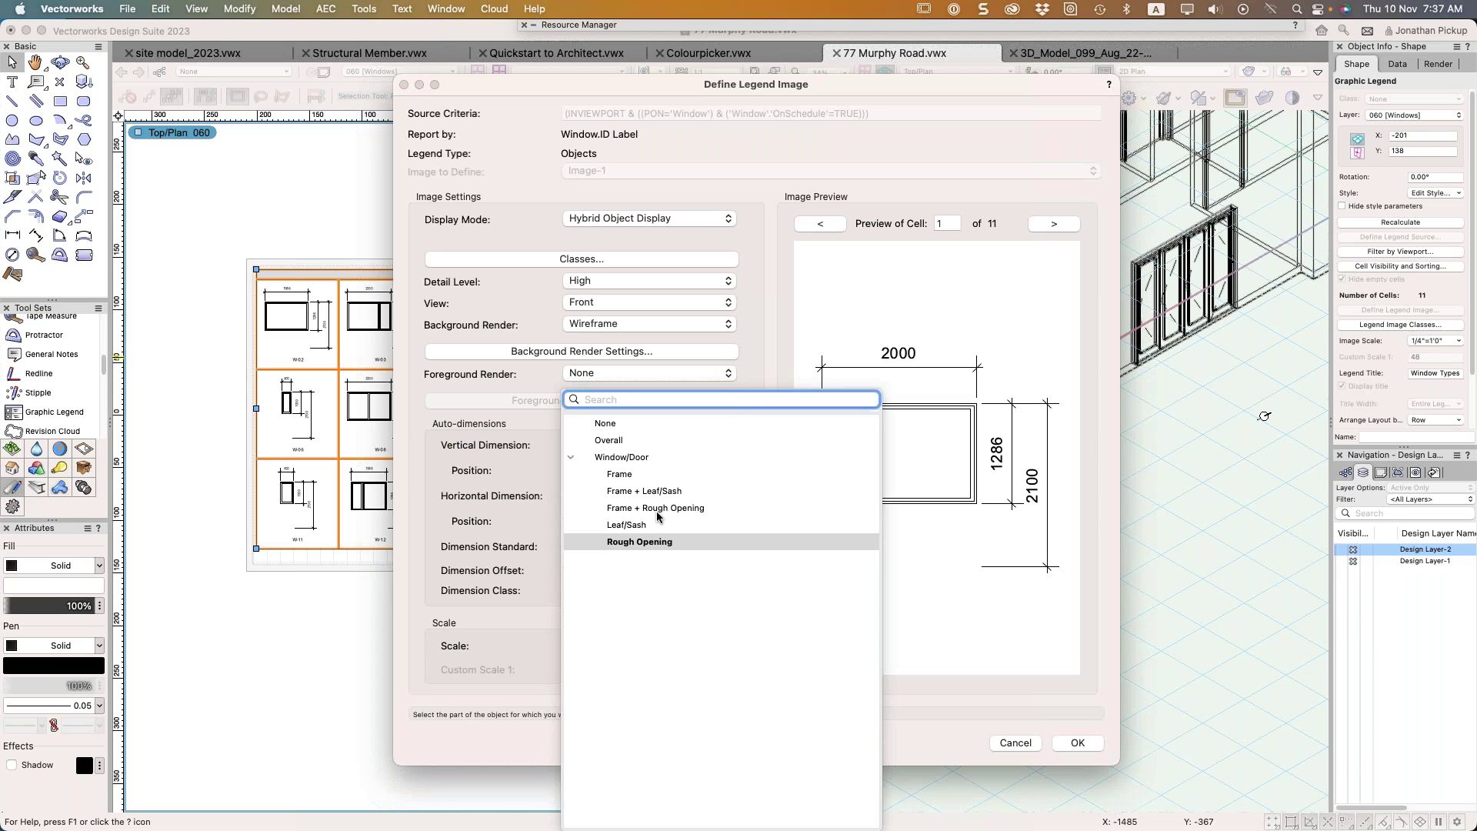
left_click(658, 509)
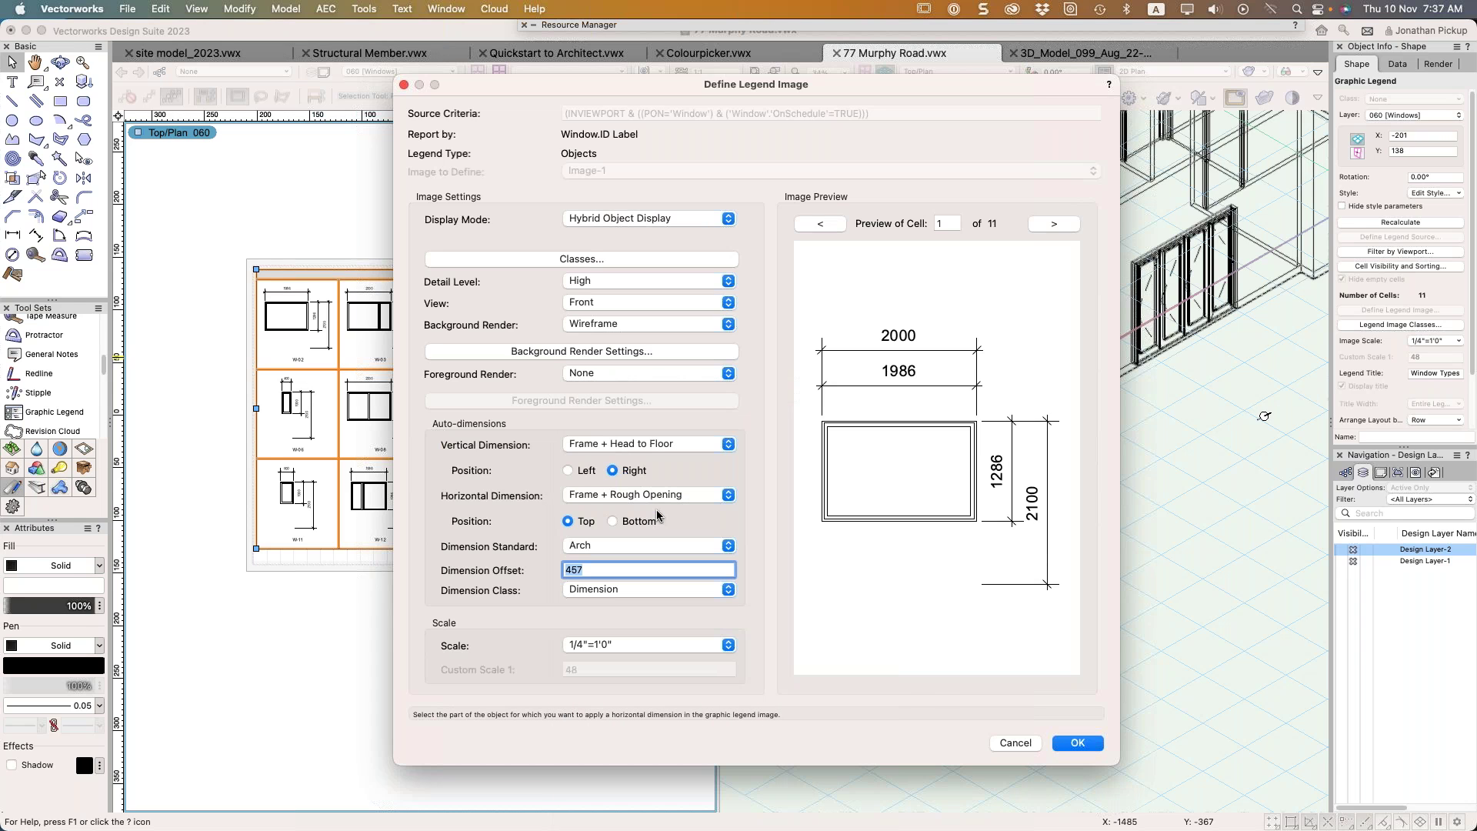
left_click(630, 495)
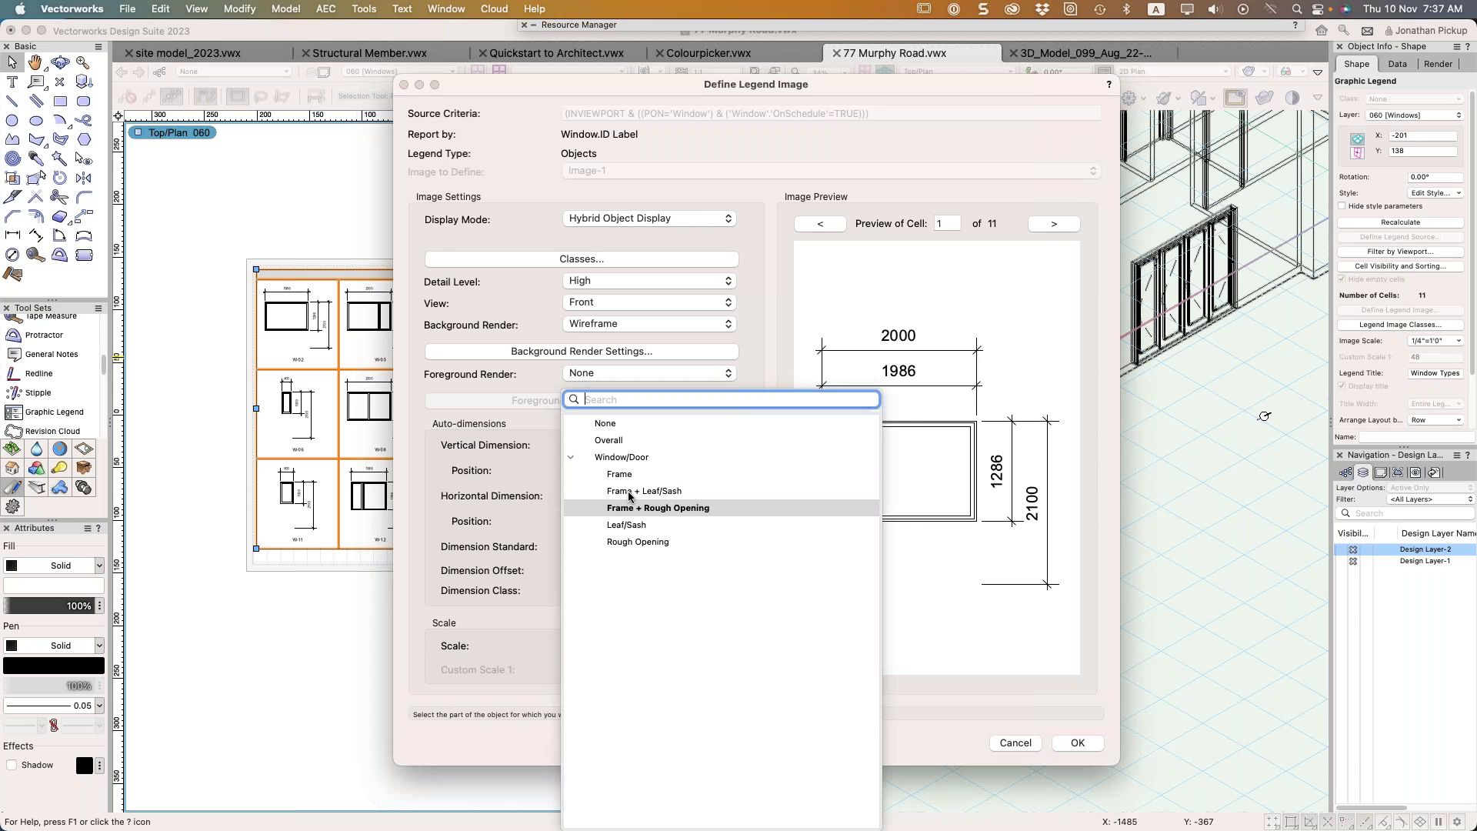
left_click(631, 493)
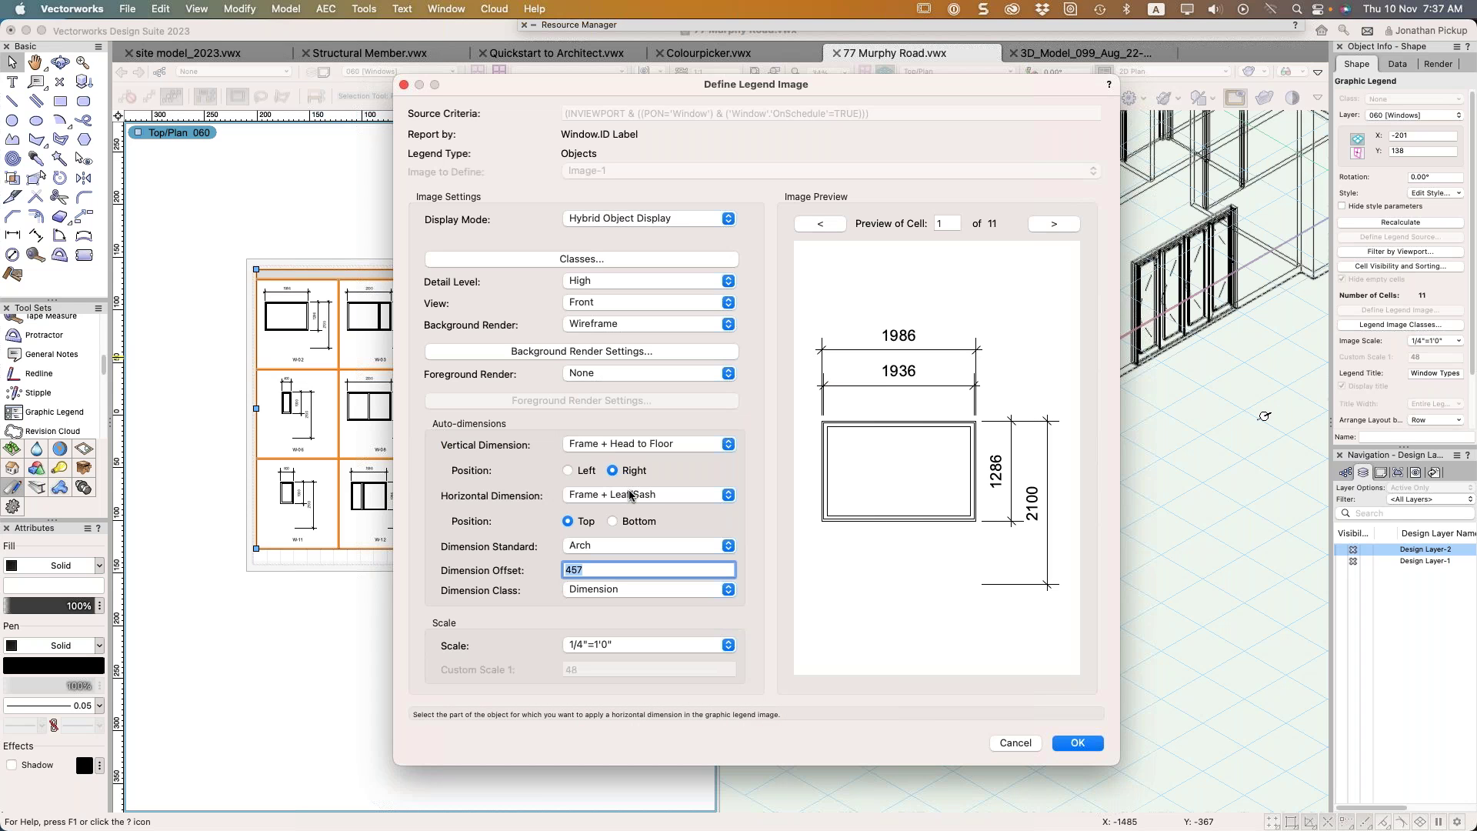
left_click(630, 497)
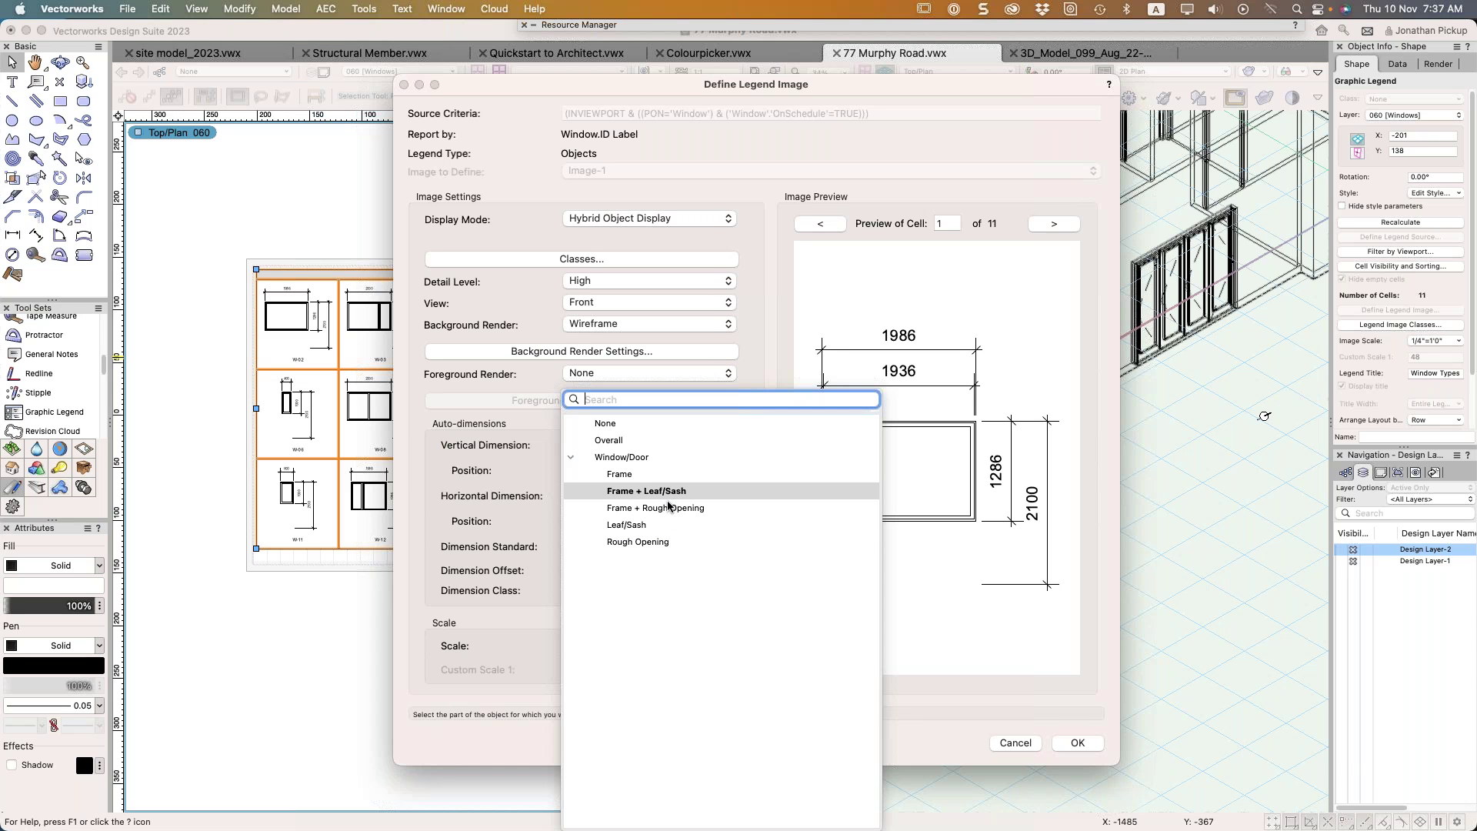
left_click(620, 442)
left_click(620, 496)
left_click(570, 457)
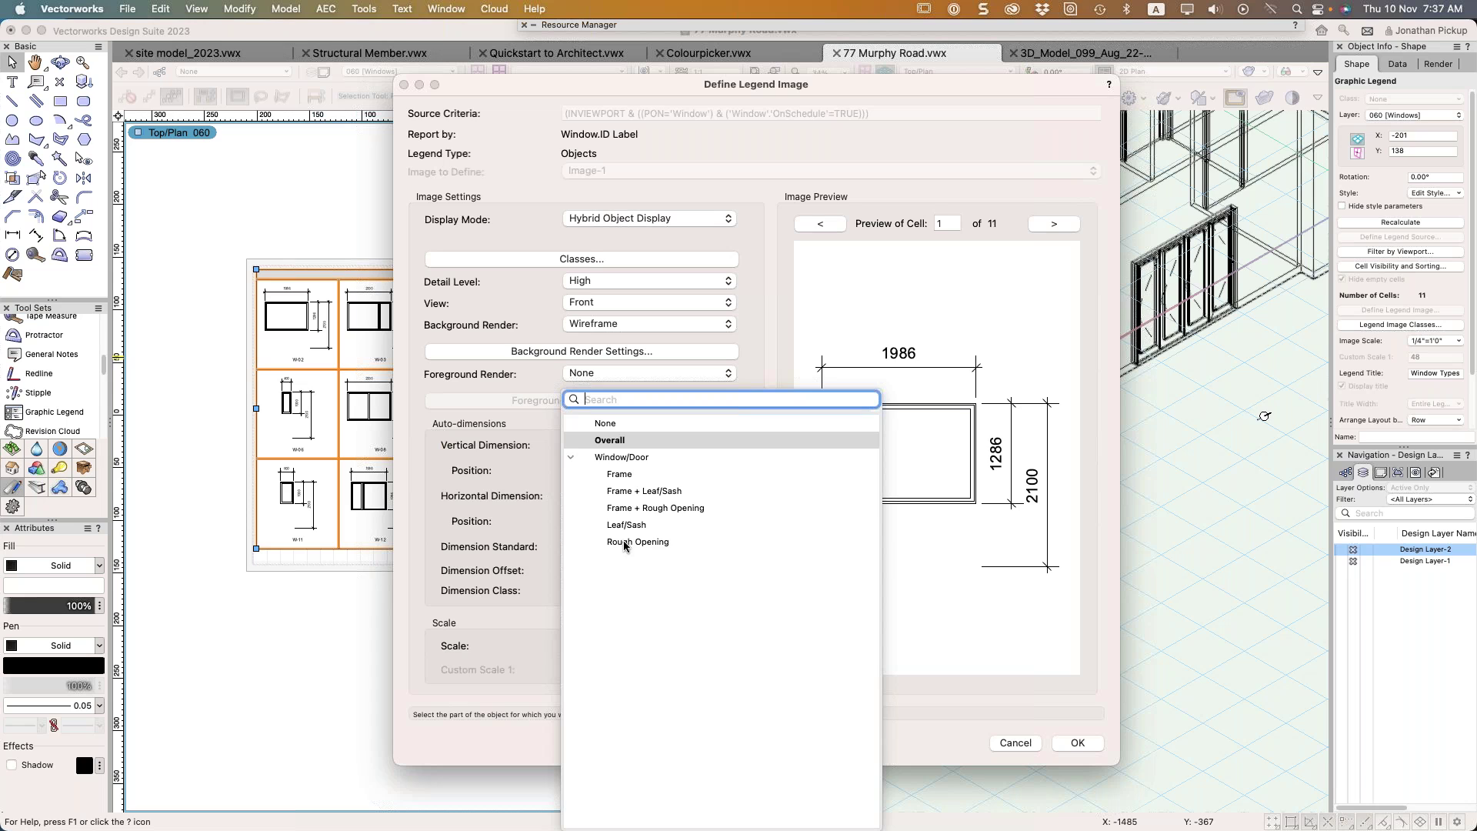
left_click(623, 544)
Set the vertical dimension to Rough Opening + RO Head to Floor and accept
left_click(627, 442)
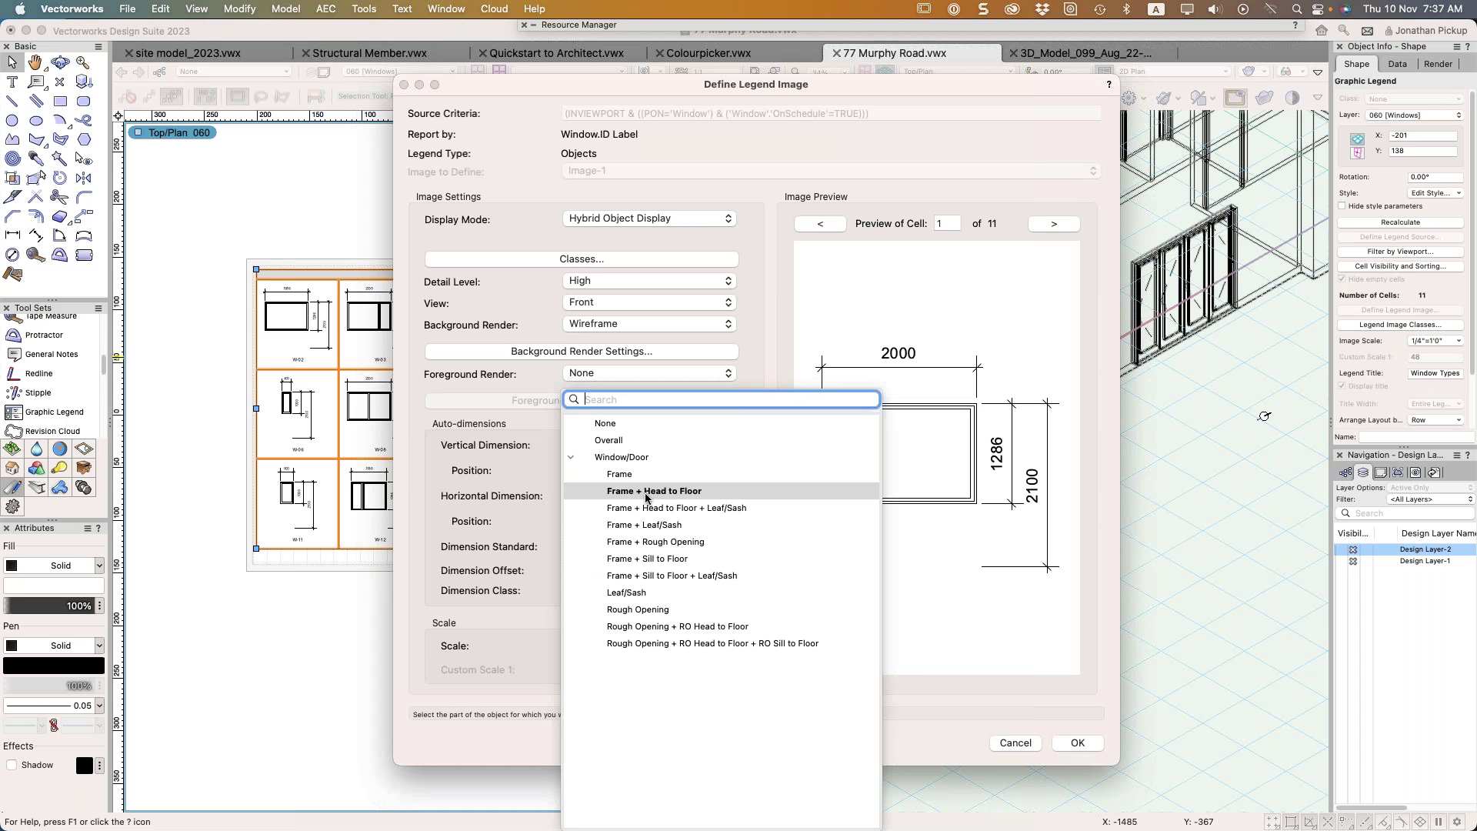
left_click(643, 627)
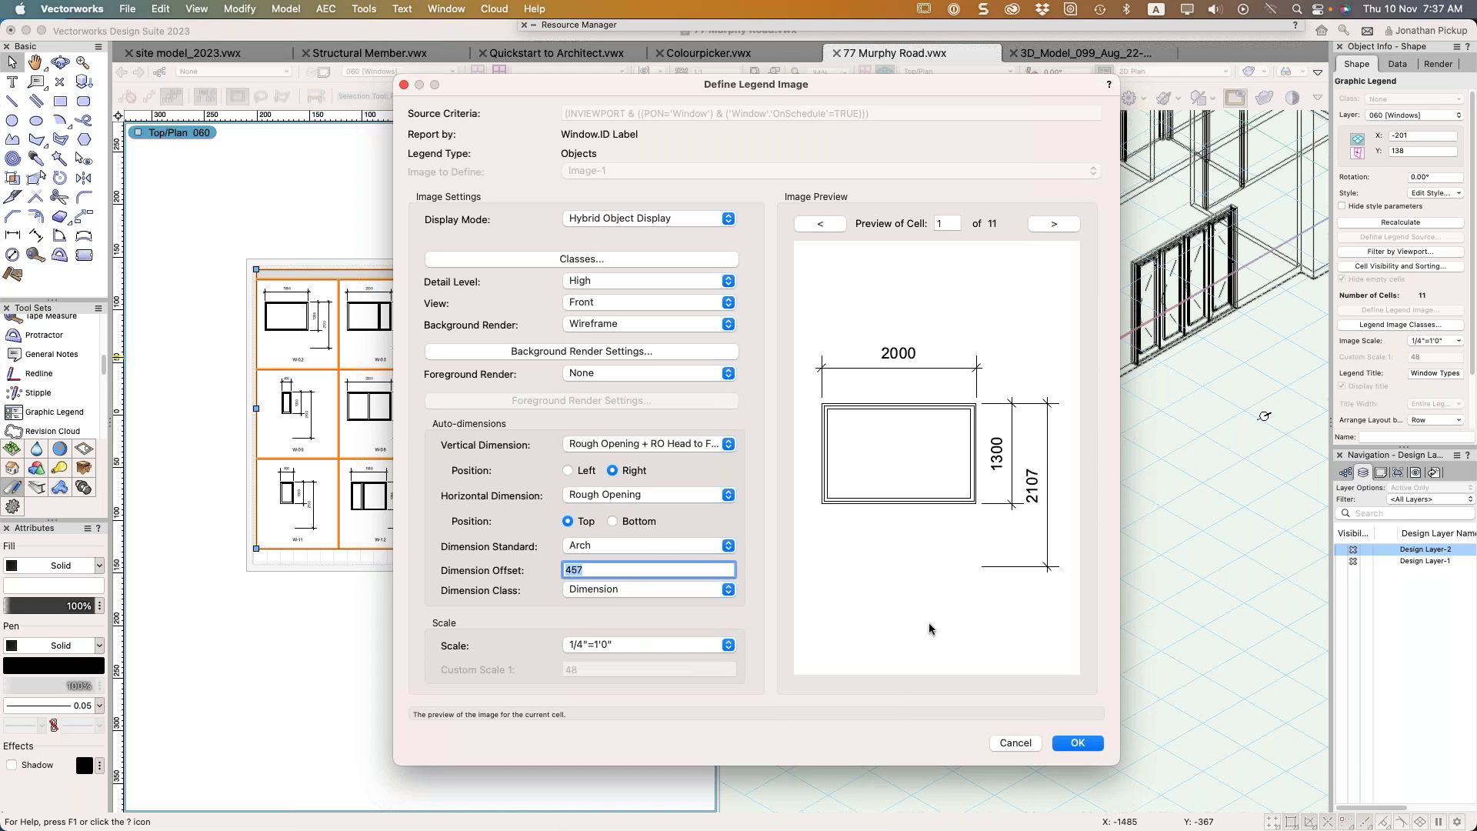
left_click(1078, 743)
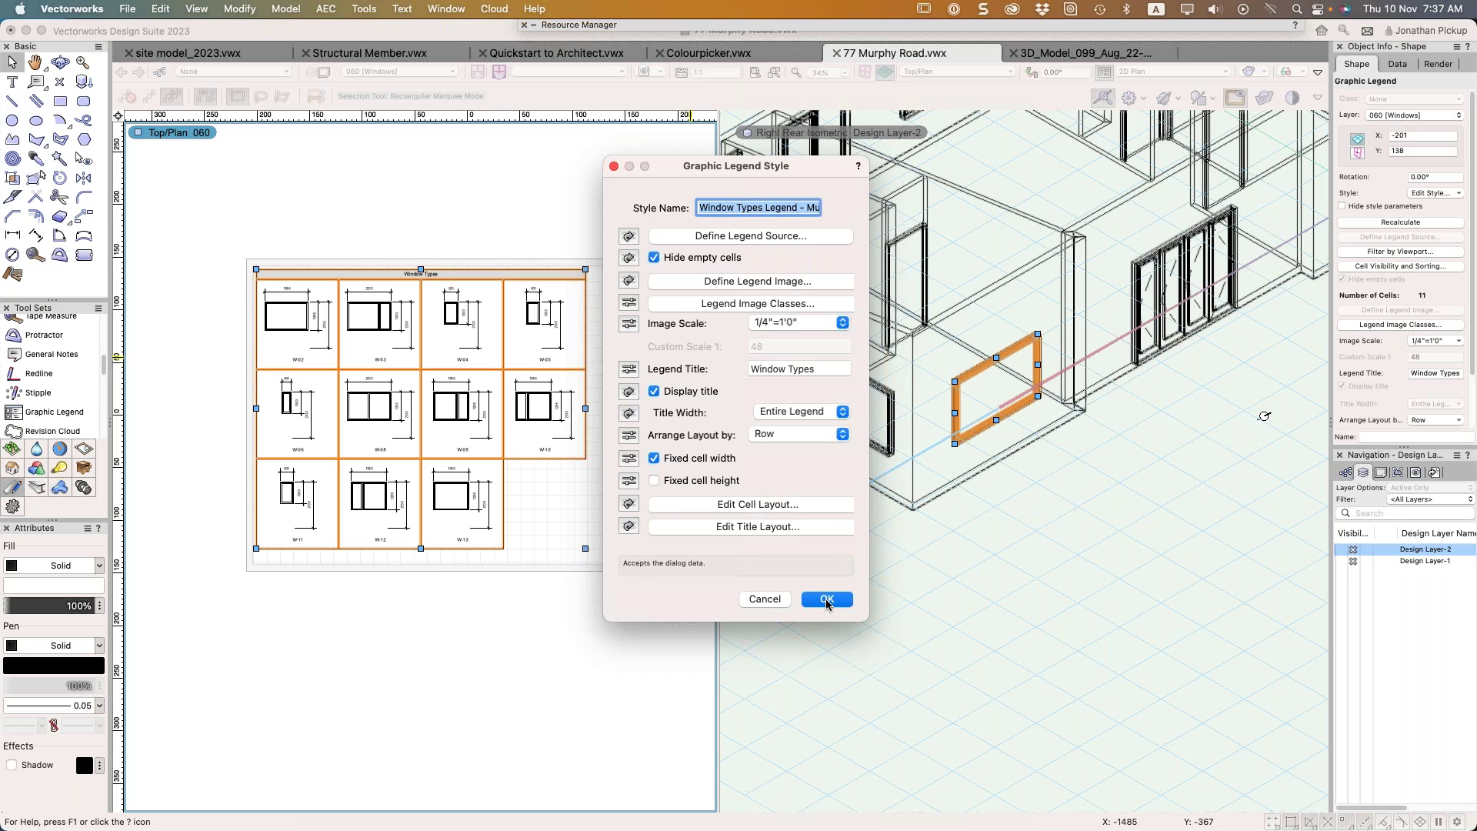
In the cell layout, duplicate the ID label below the original and select it
left_click(730, 504)
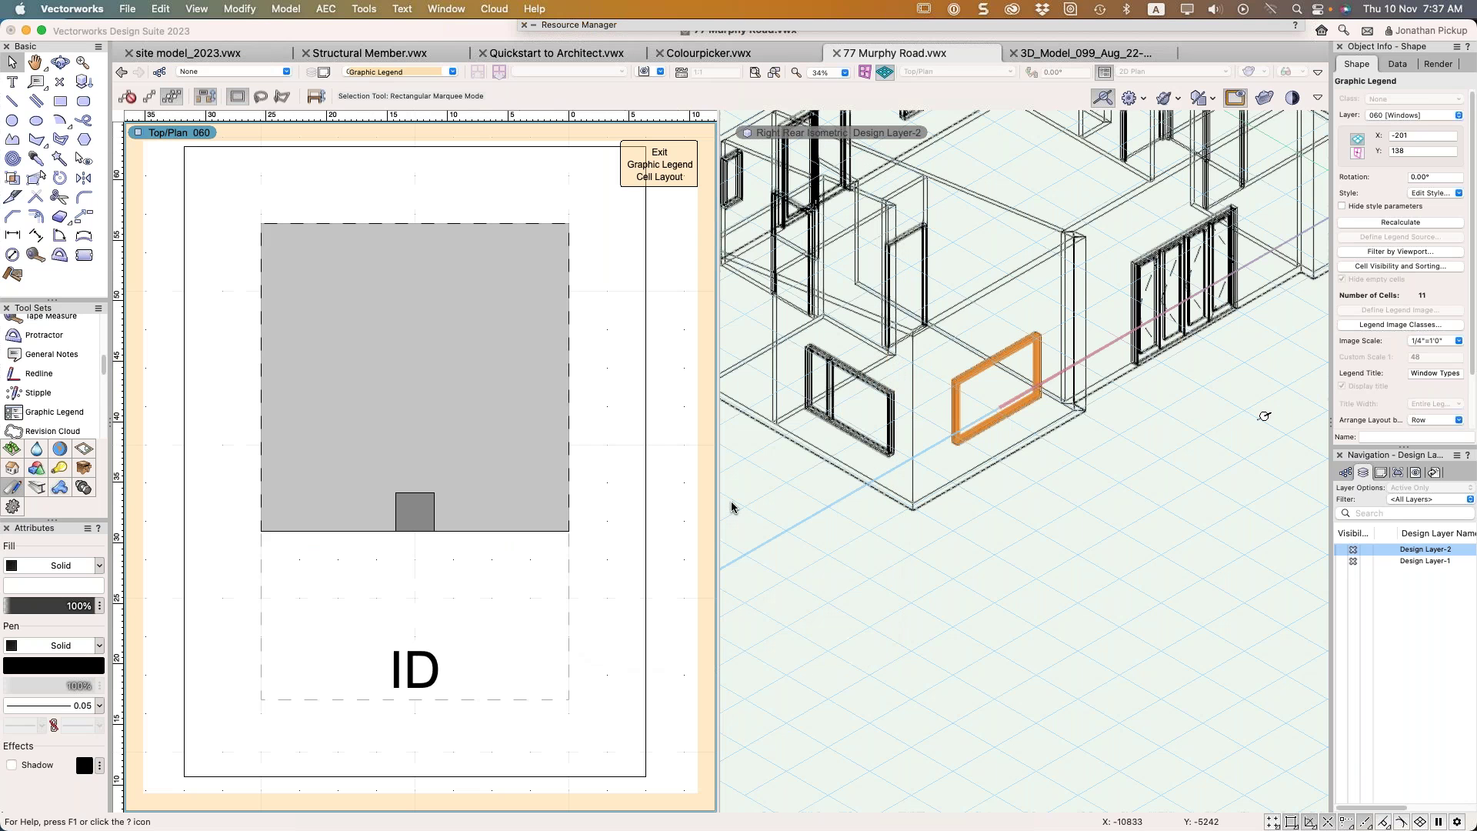
mouse_move(419, 669)
left_mouse_down()
mouse_move(420, 602)
mouse_move(423, 689)
left_mouse_up()
left_click(420, 649)
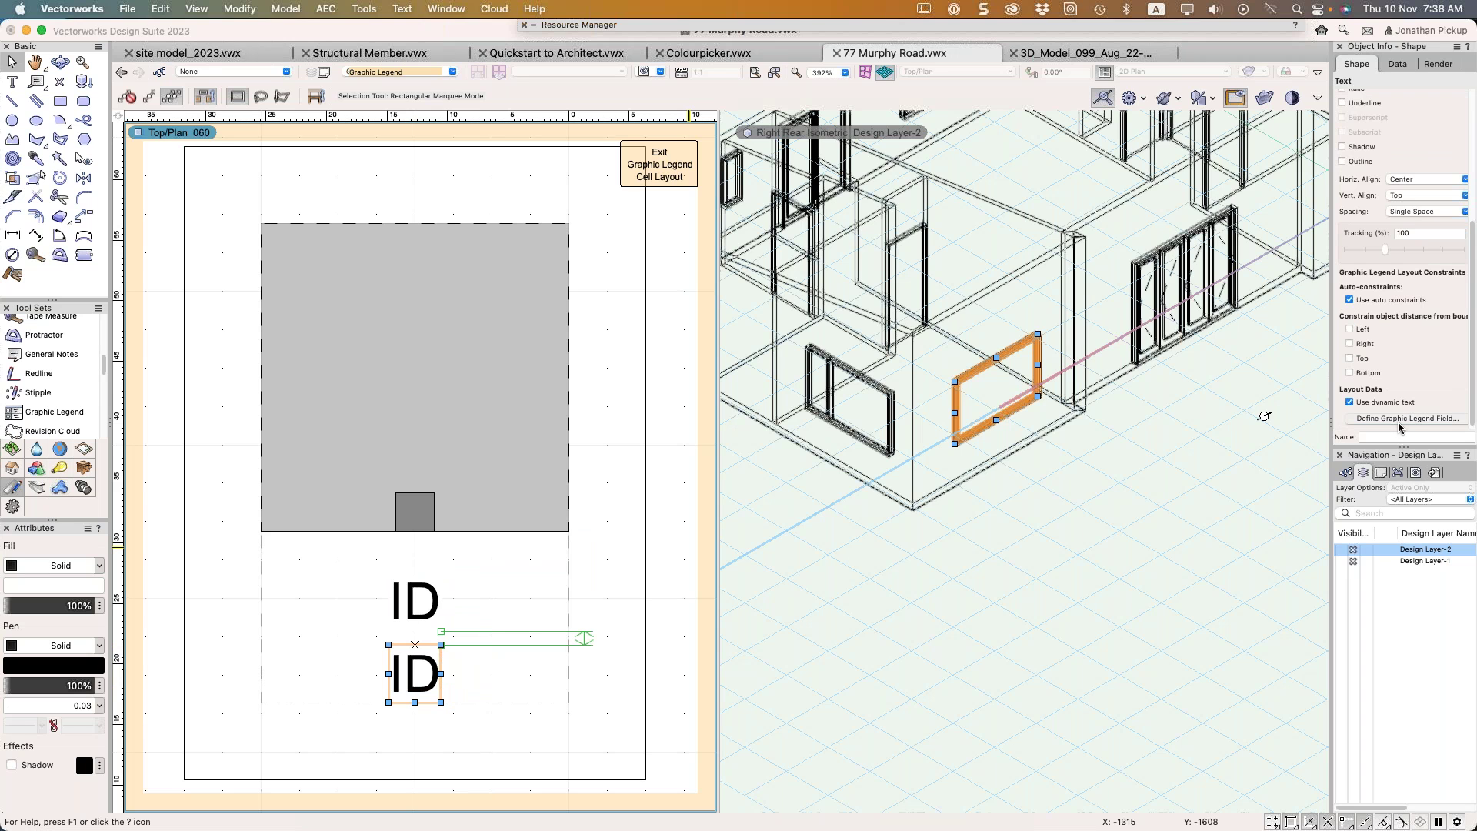
Define the lower label's dynamic text as the window's User Field 1 only
left_click(1400, 420)
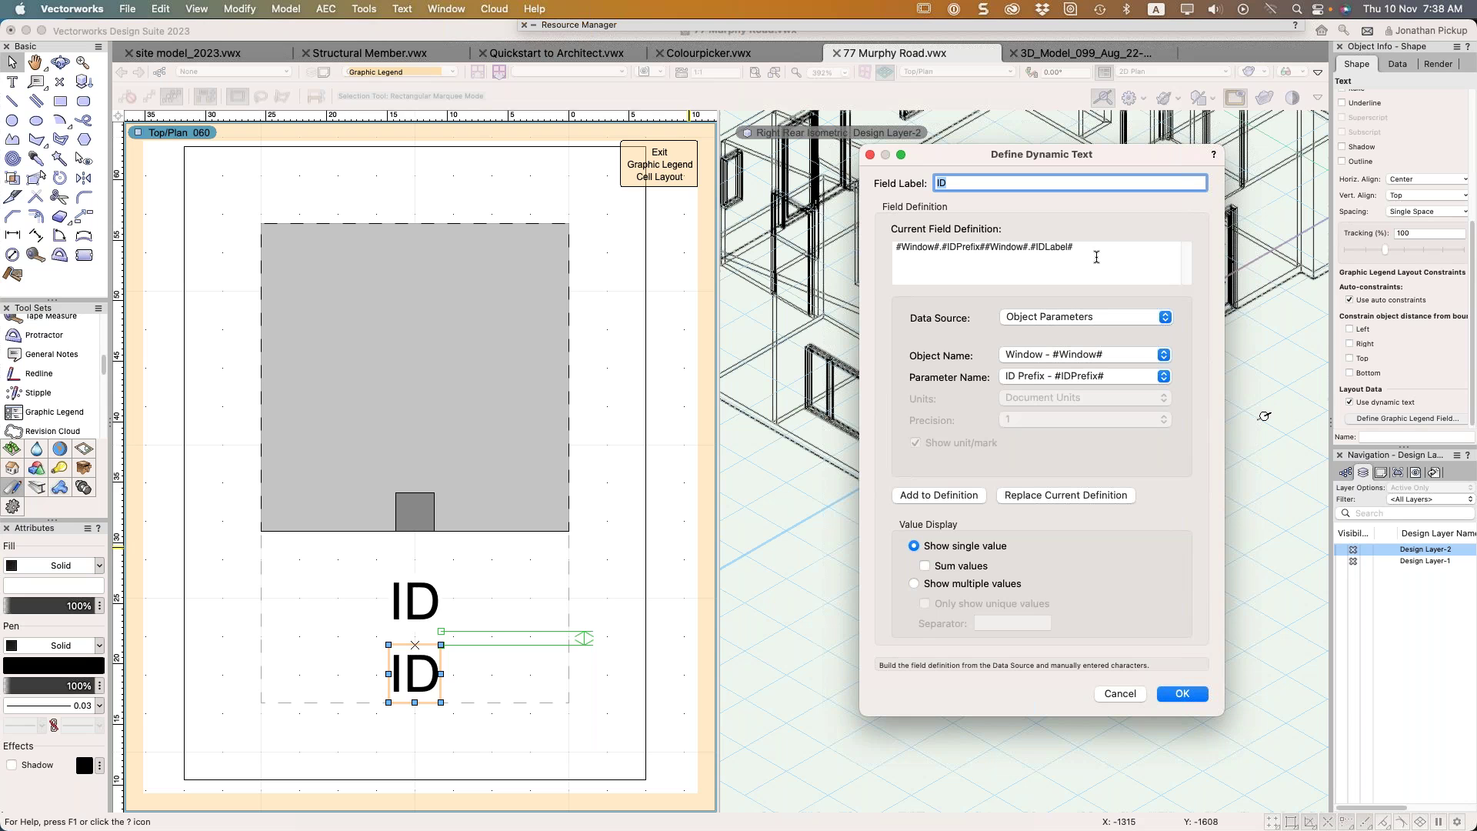
left_click(1072, 377)
scroll(1108, 561, "down", 20)
scroll(1113, 577, "down", 15)
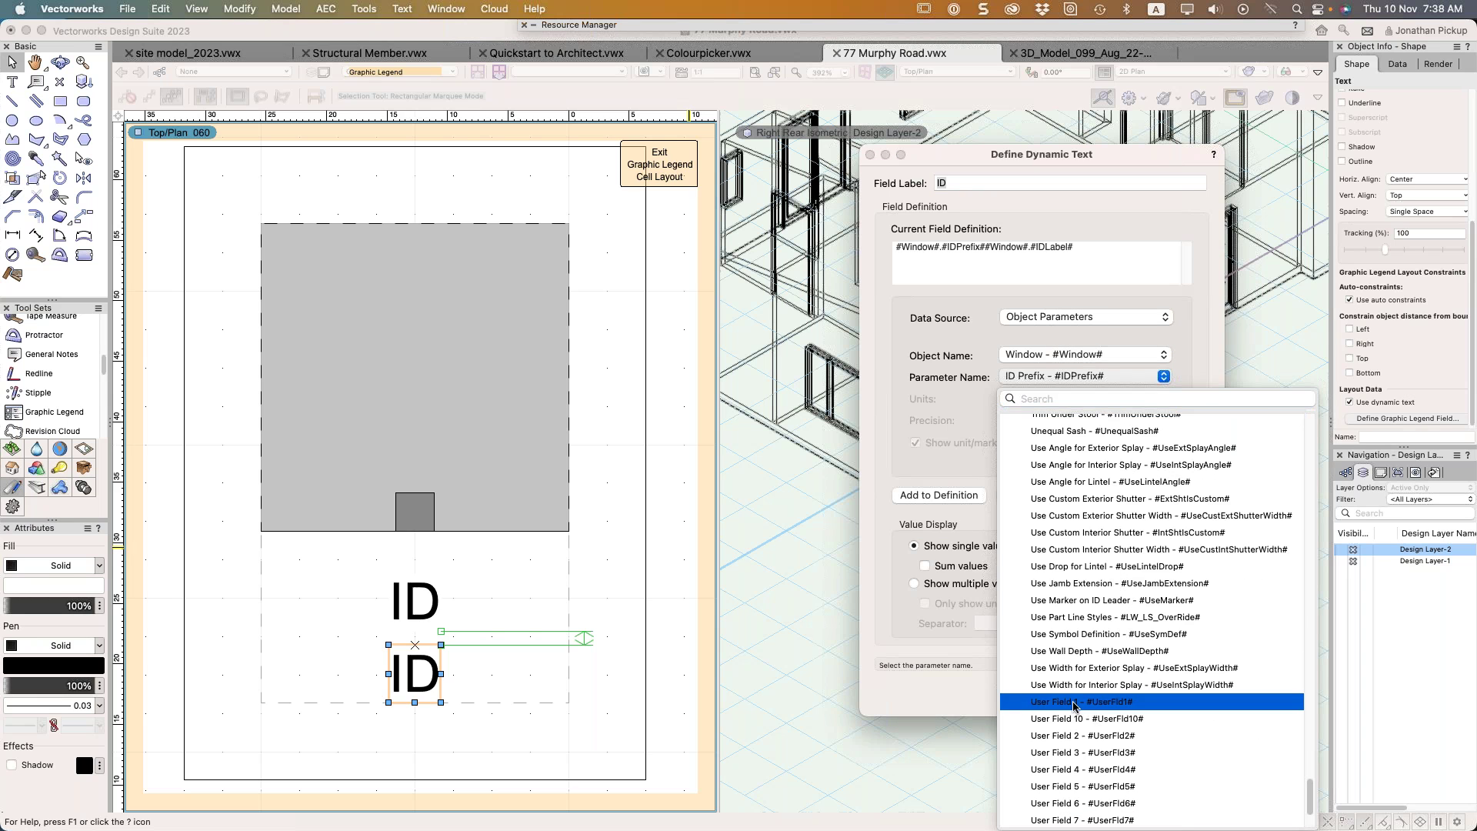
left_click(1075, 701)
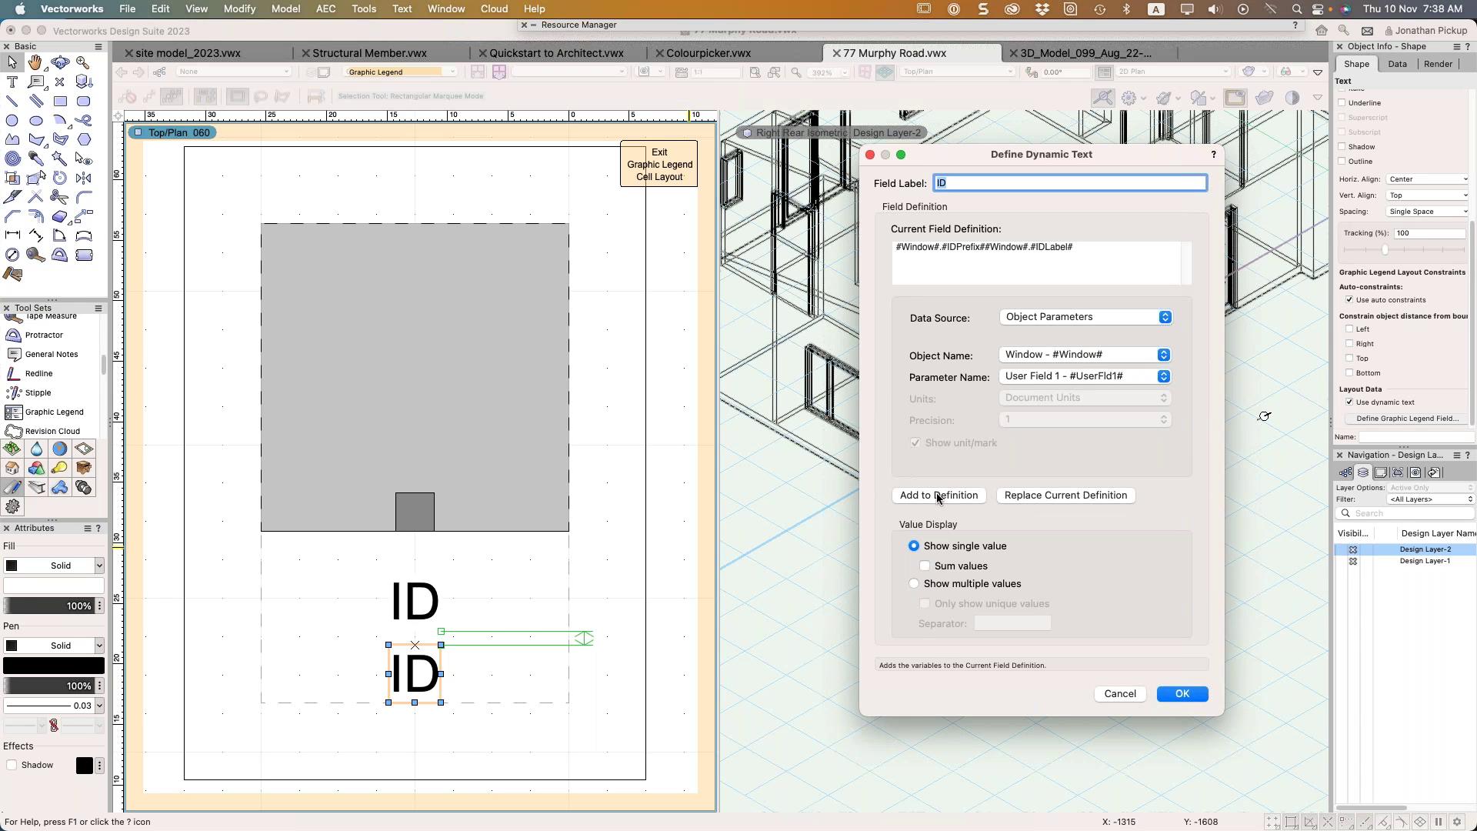
left_click(1029, 497)
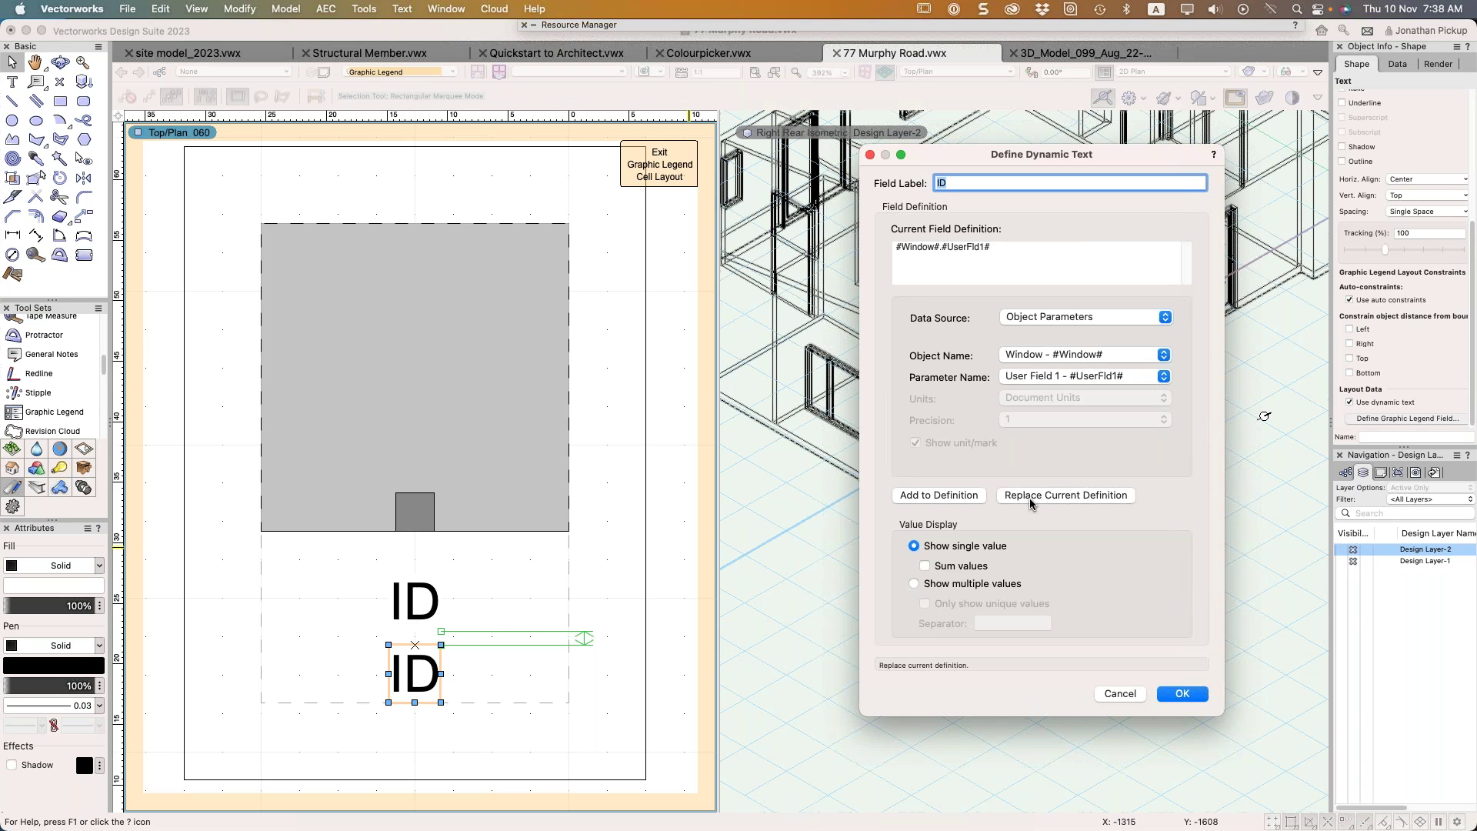
left_click(1182, 695)
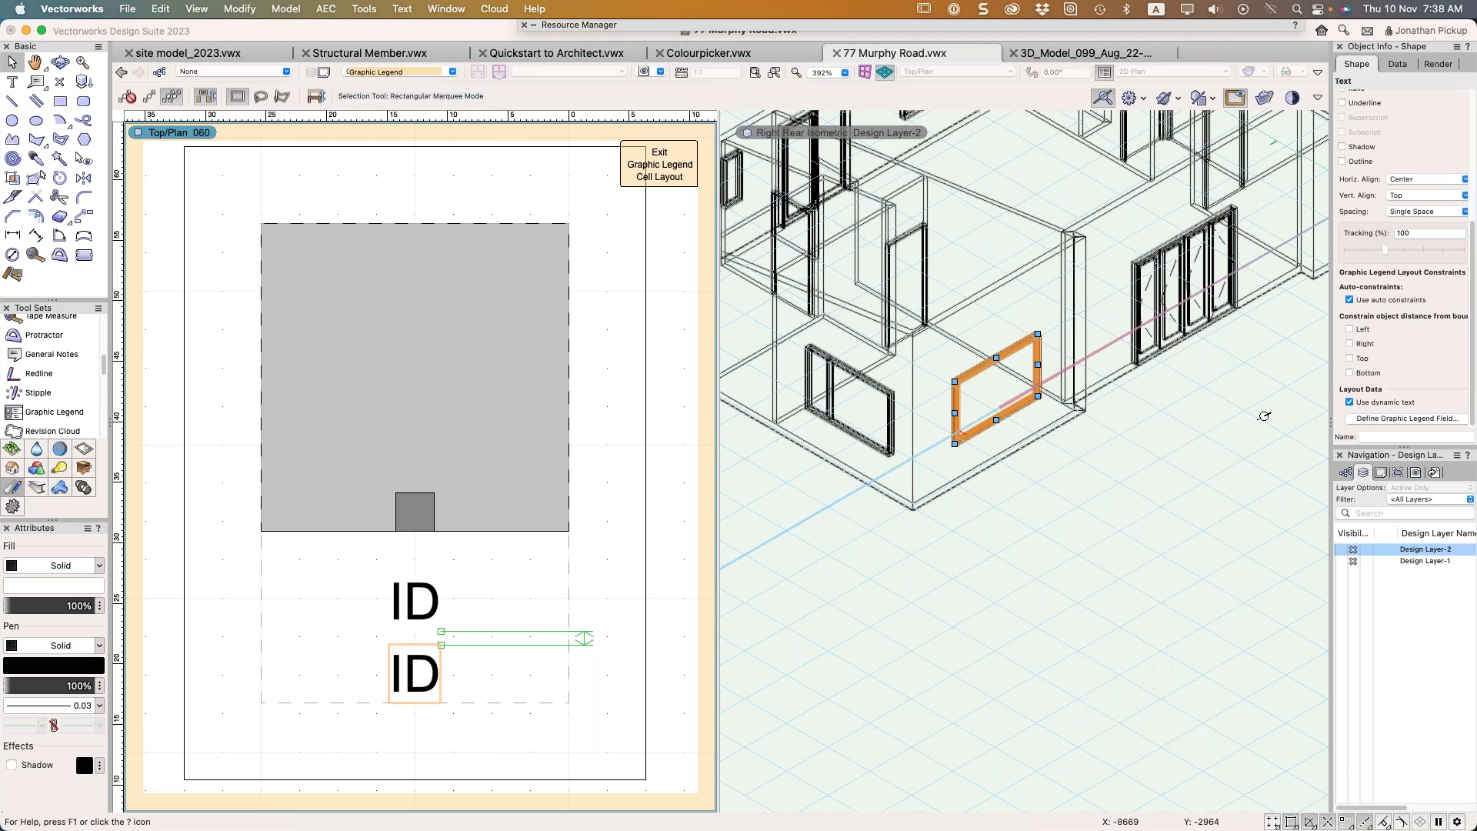
Exit the cell layout and select the orange window in the 3D pane
left_click(666, 166)
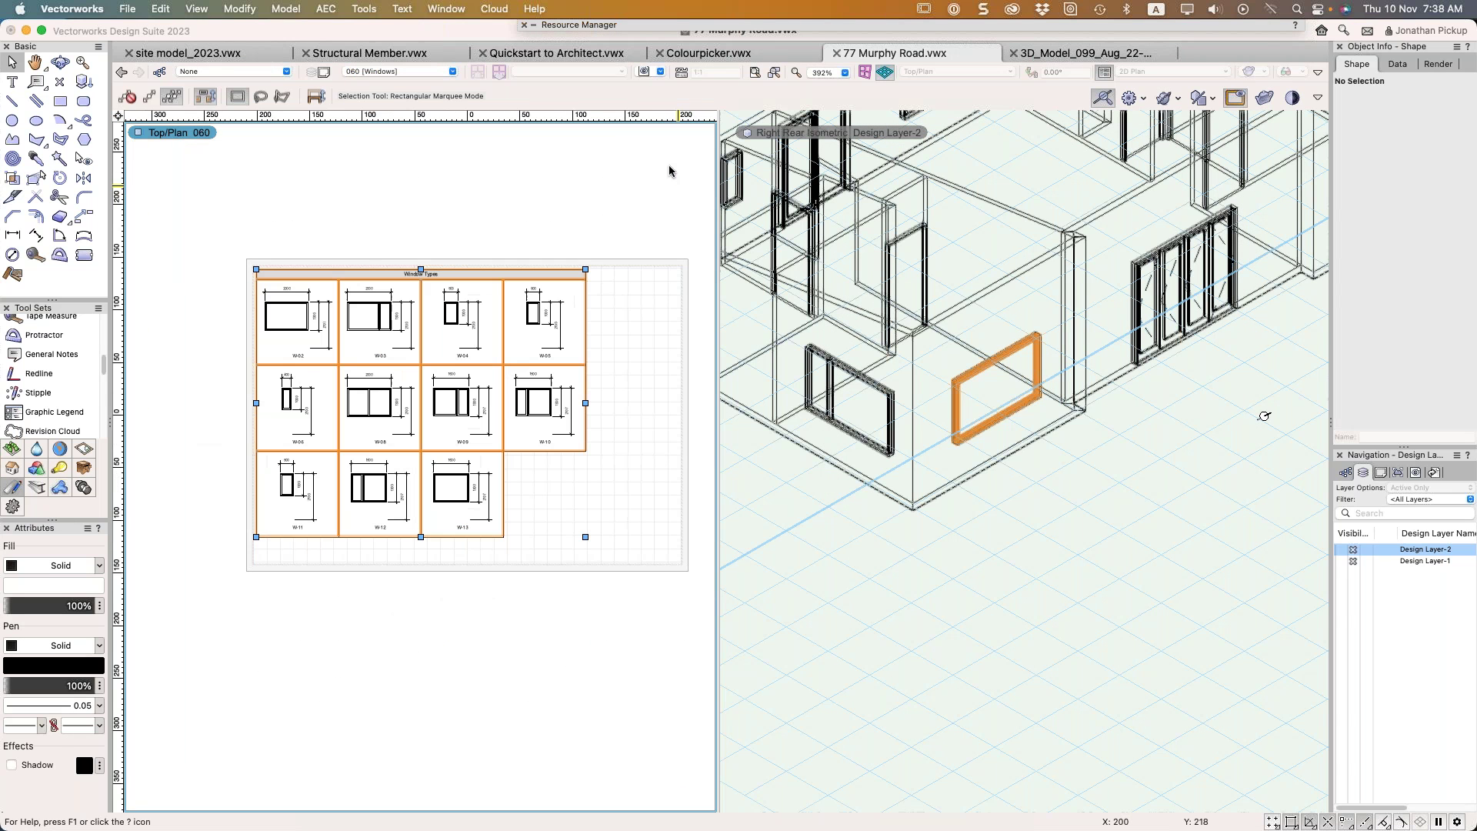
left_click(997, 359)
left_click(1056, 542)
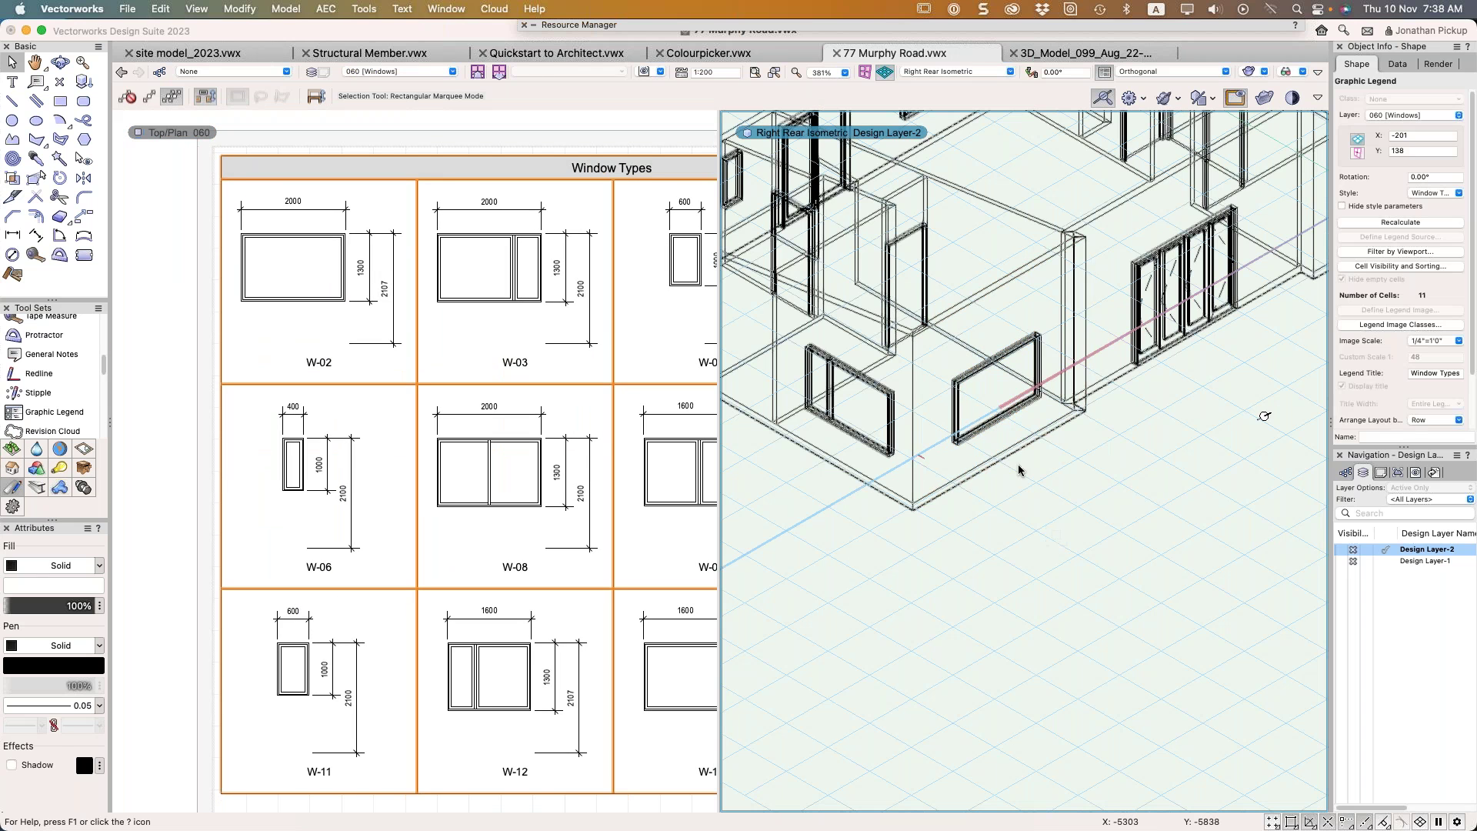
left_click(993, 419)
Enter '2/140x45 Lintel' as the window's User Field 1 and apply the Window Settings
left_click(1400, 141)
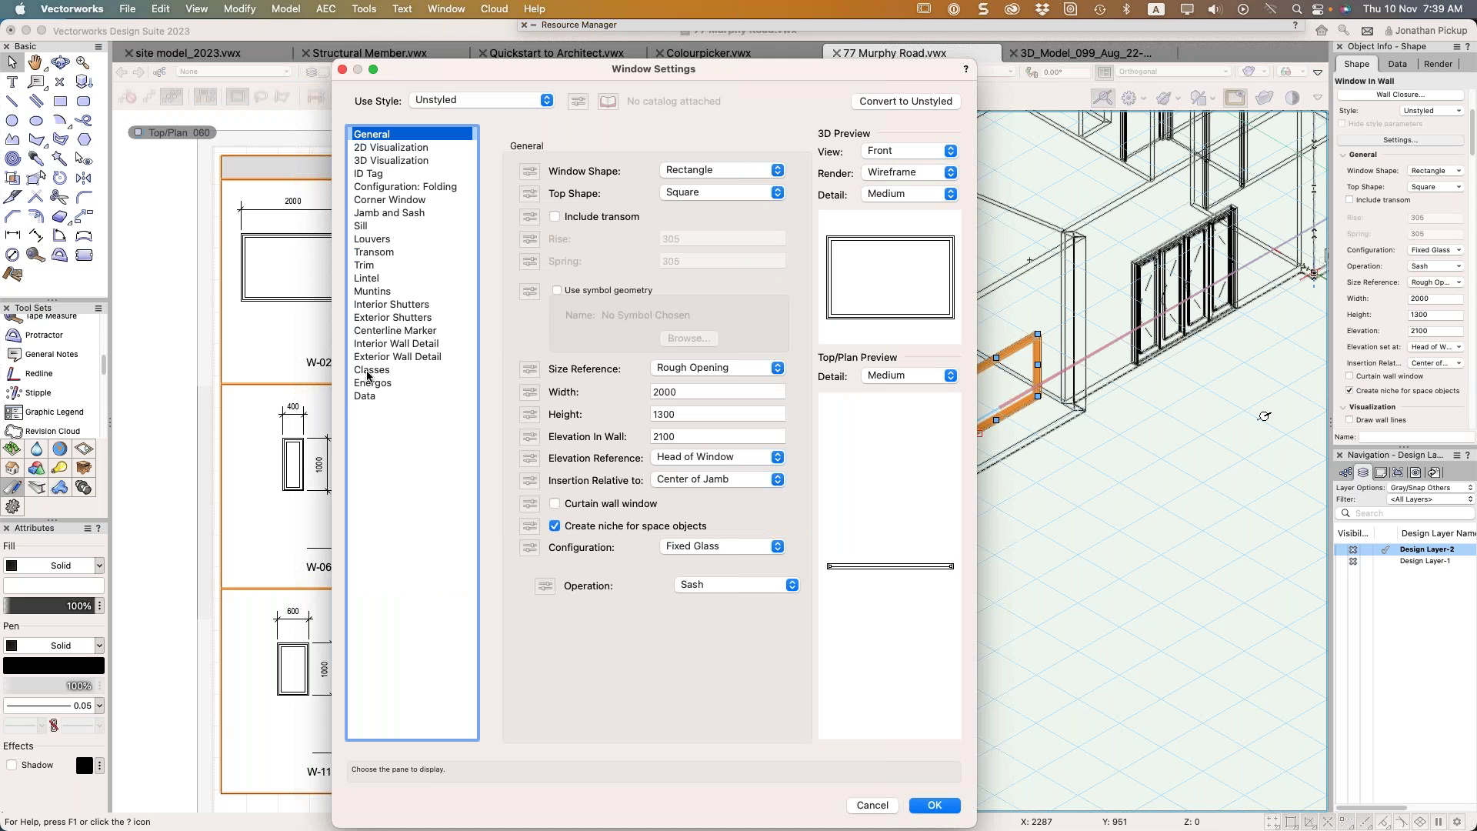
left_click(365, 395)
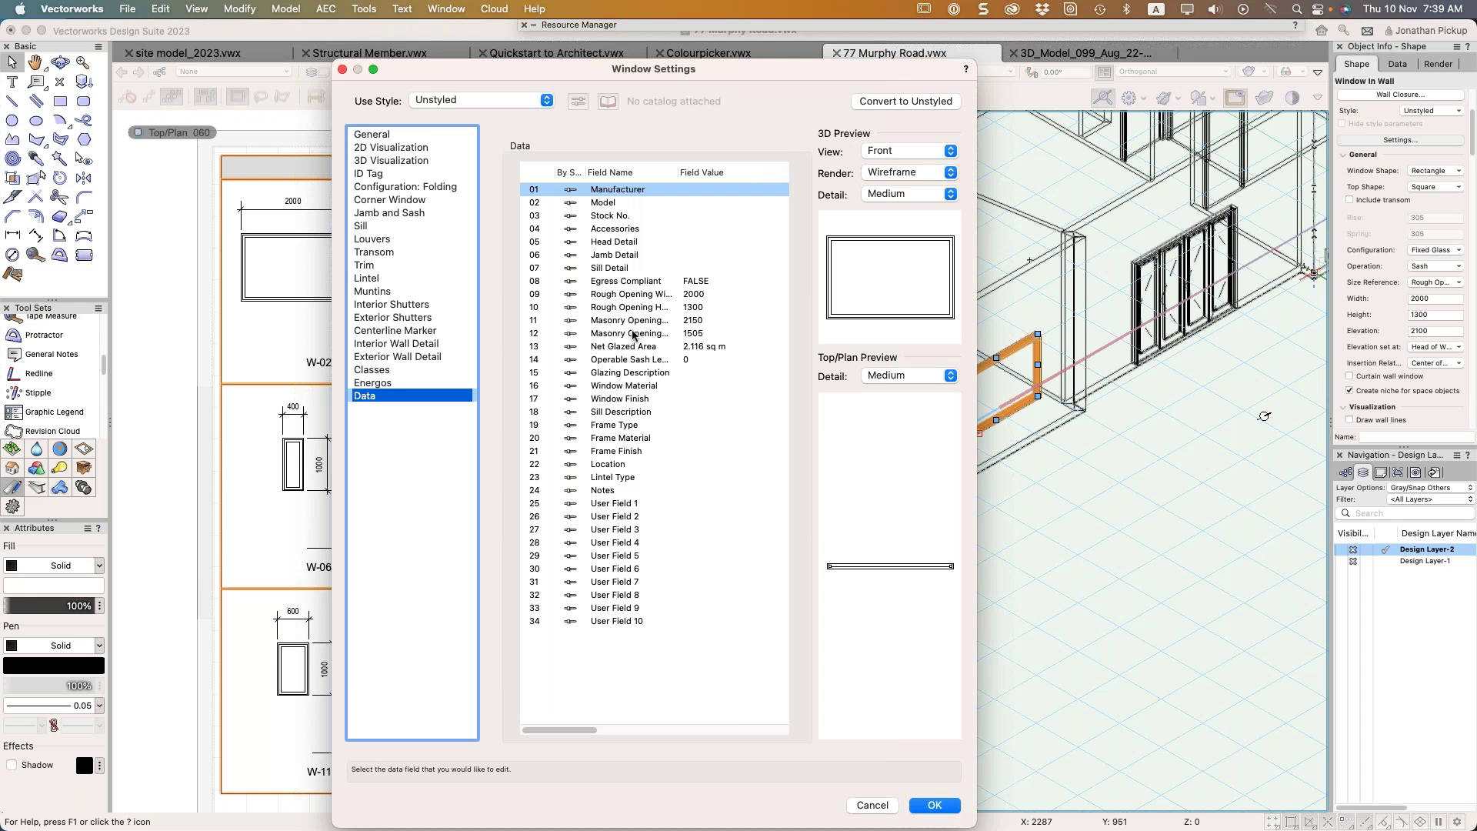
left_click(618, 505)
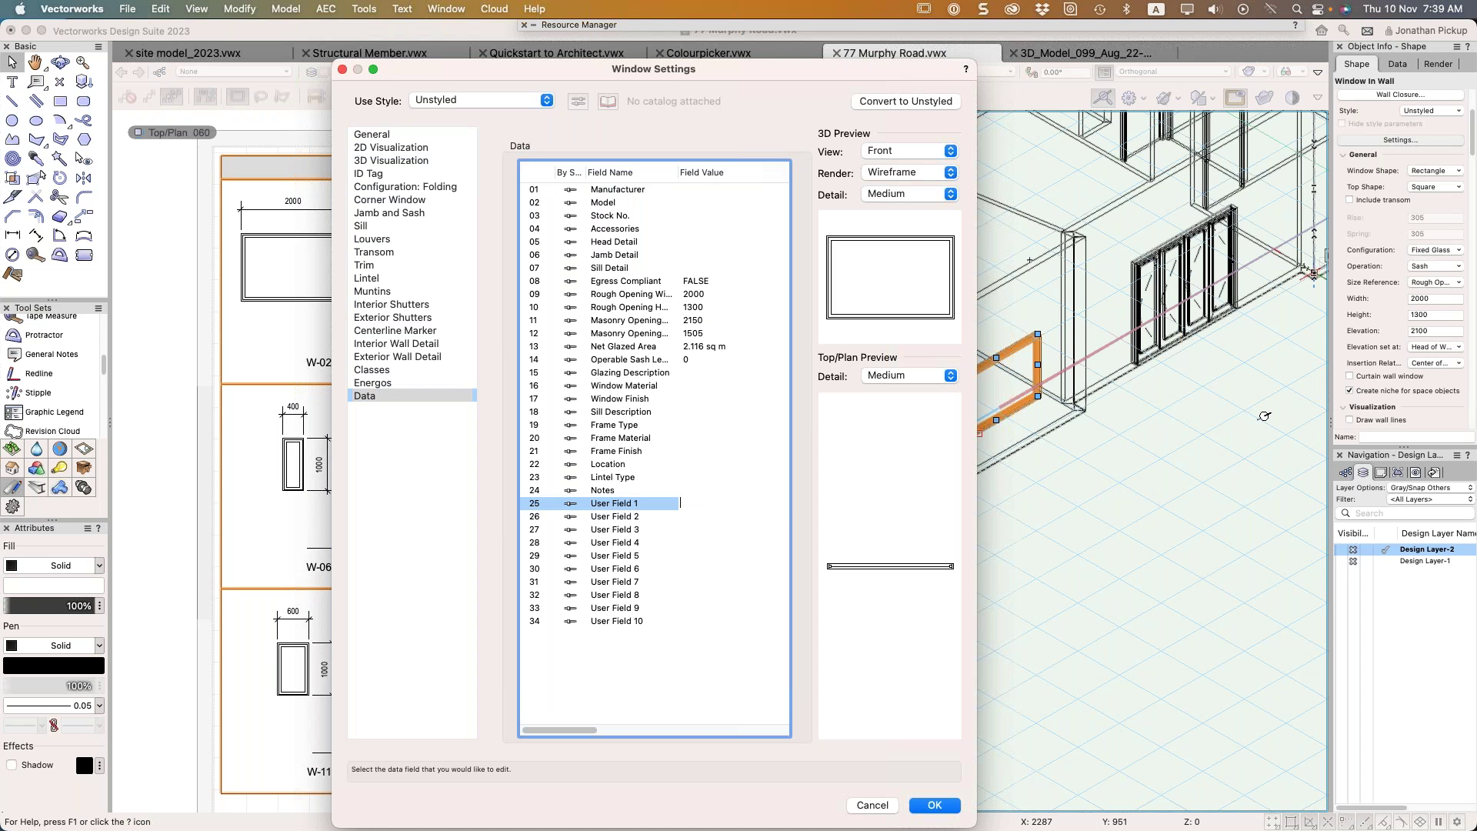
type("2")
type("/90")
type("140")
type("x45")
type(" Linte")
type("l")
key("Return")
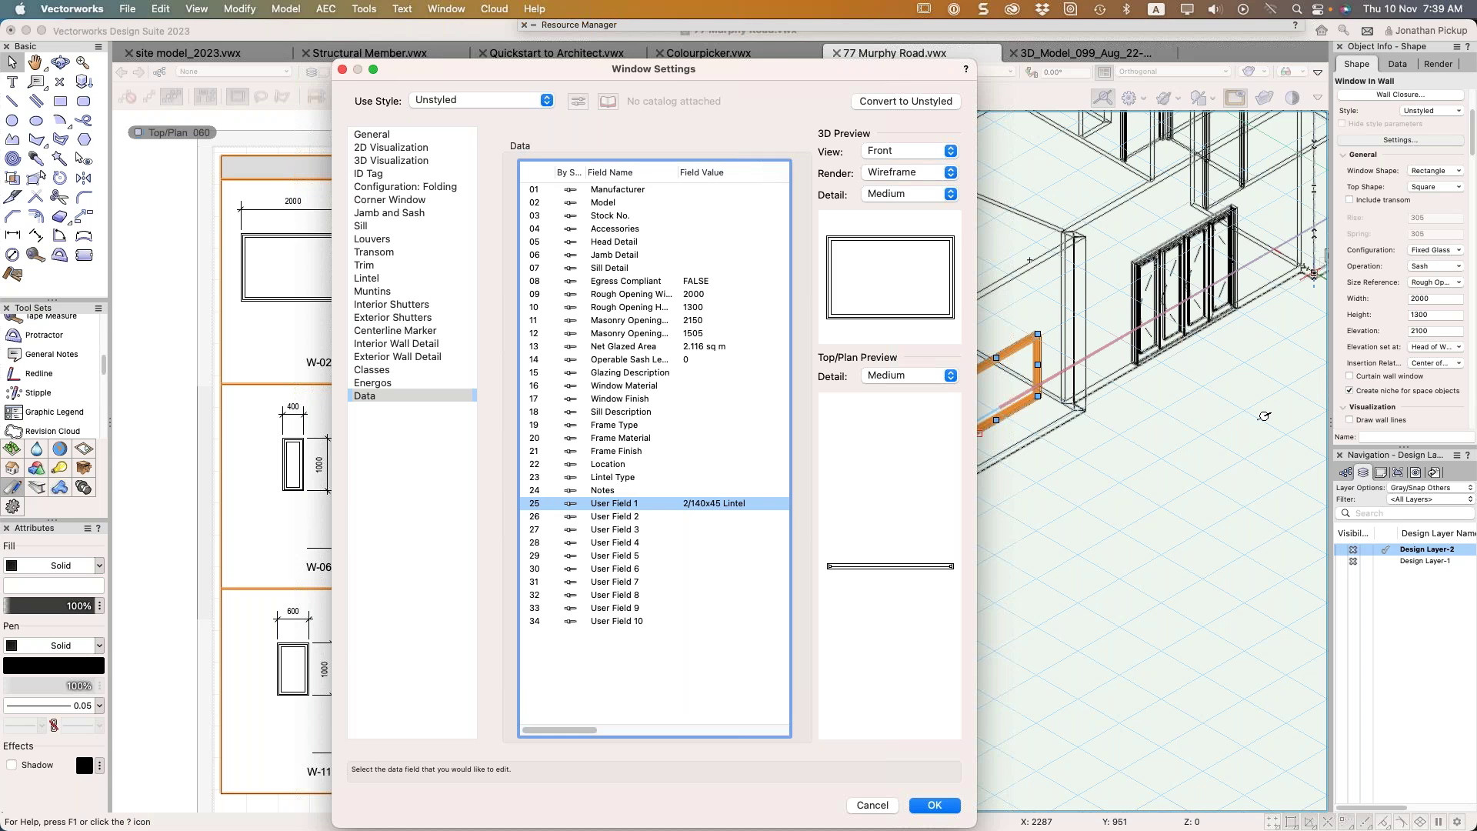
key("Return")
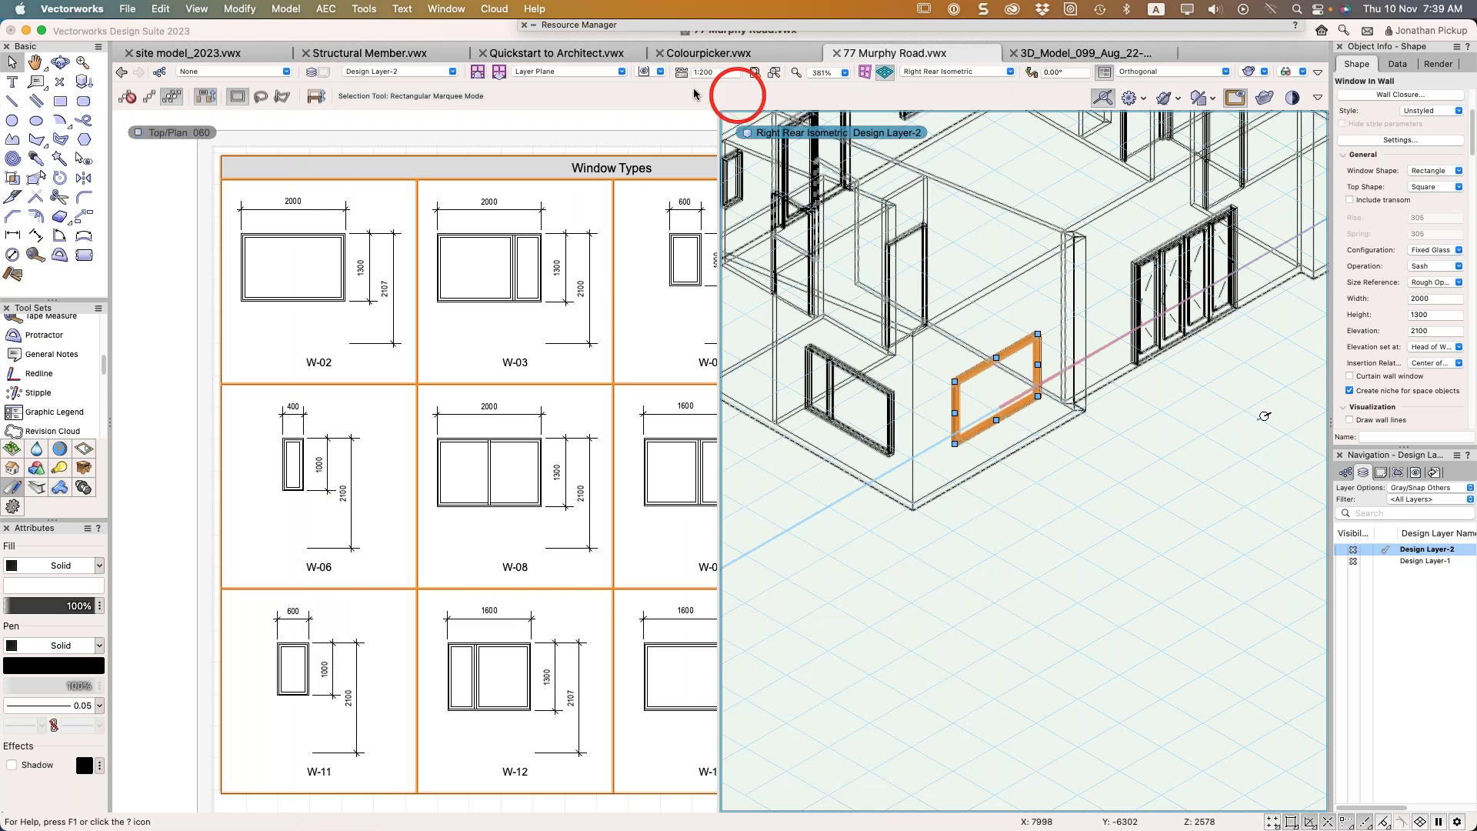
Recalculate the Window Types legend so W-02 displays the 2/140x45 Lintel note
left_click(669, 208)
left_click(1390, 223)
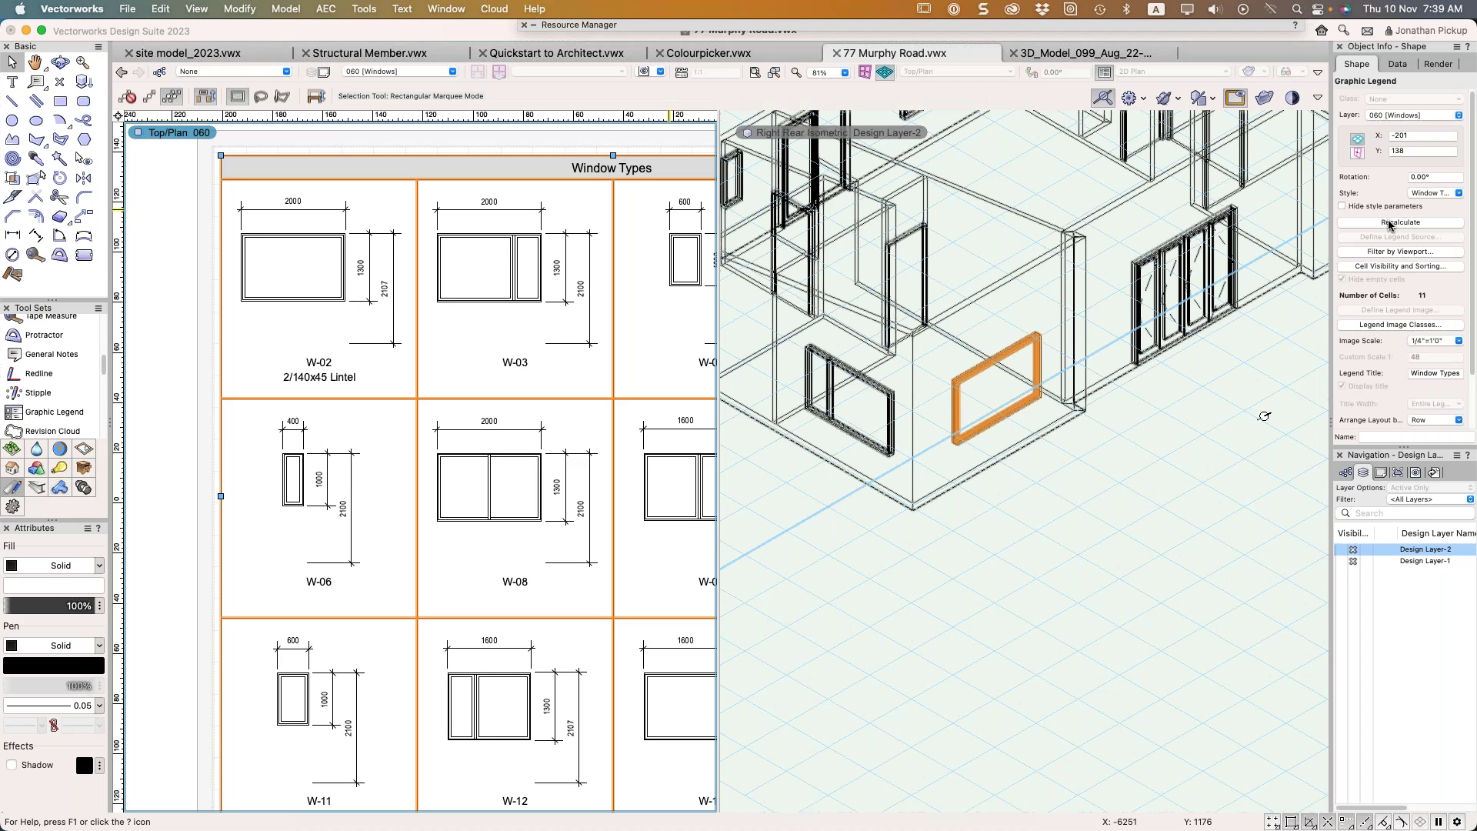
left_click(986, 367)
left_click(1037, 366)
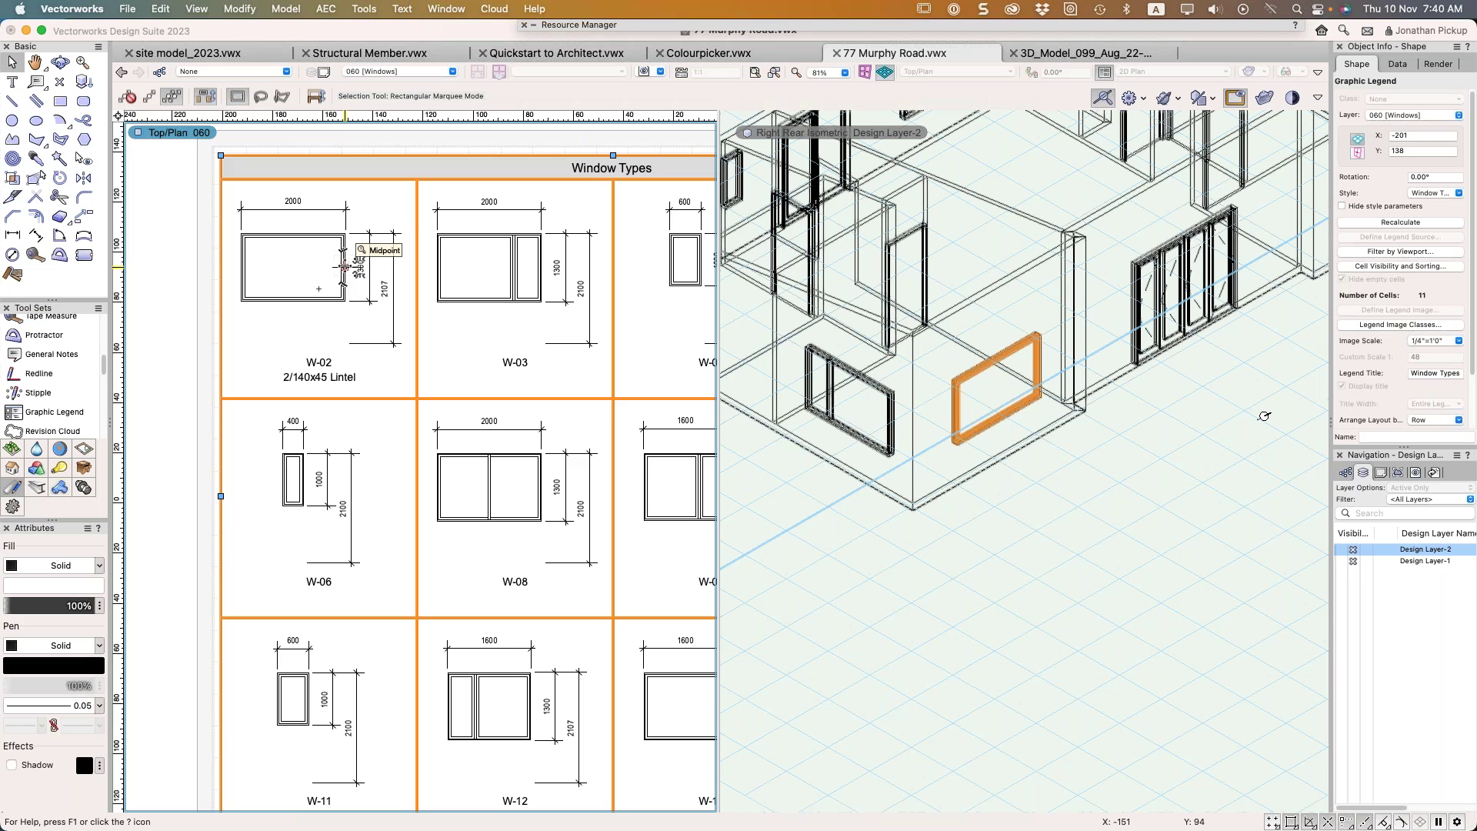
Select the window and confirm its ID Tag label reads 02 in Object Info
left_click(954, 394)
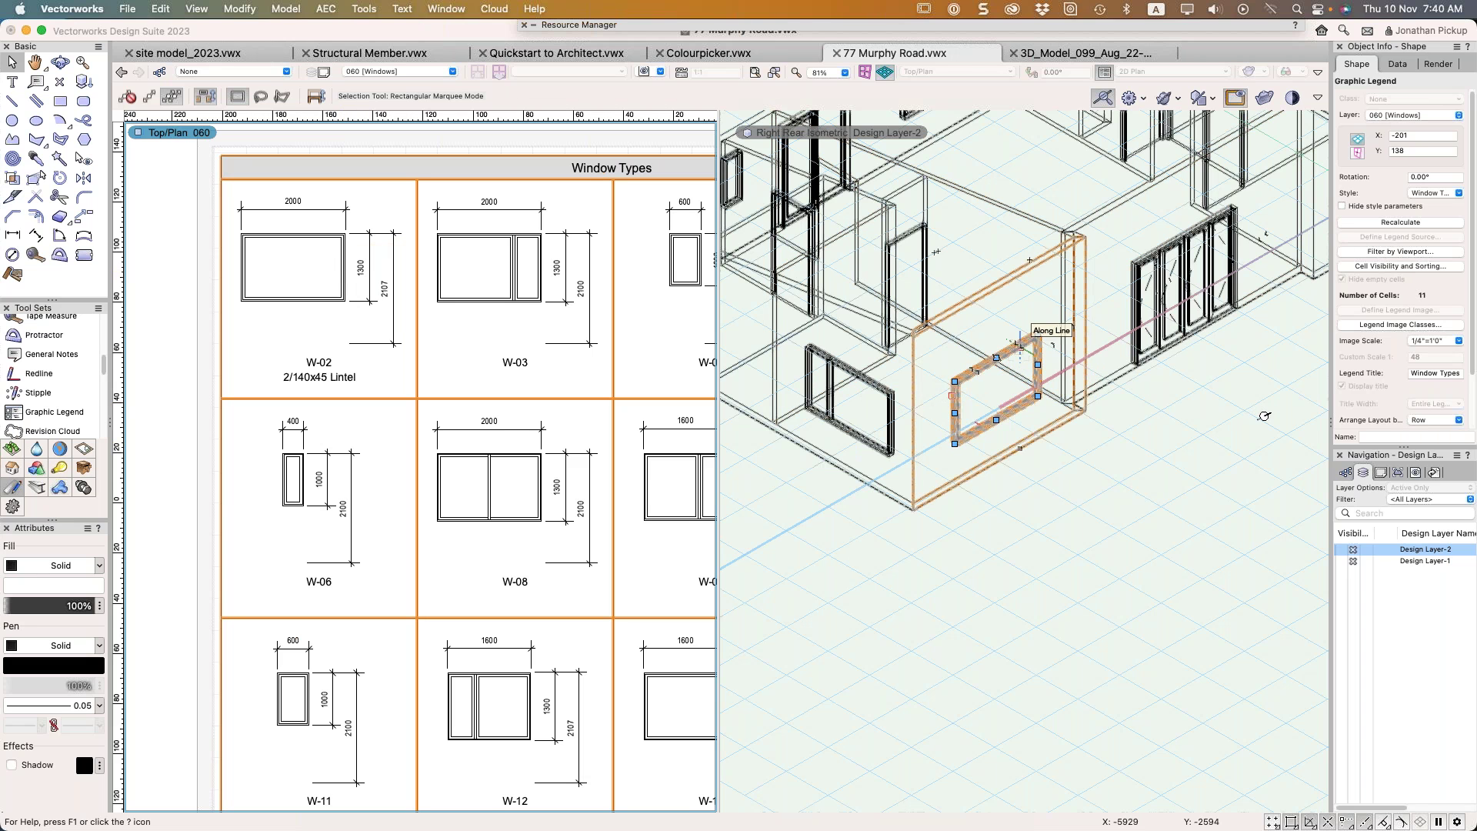
left_click(1020, 344)
scroll(1415, 338, "down", 5)
scroll(1416, 338, "down", 1)
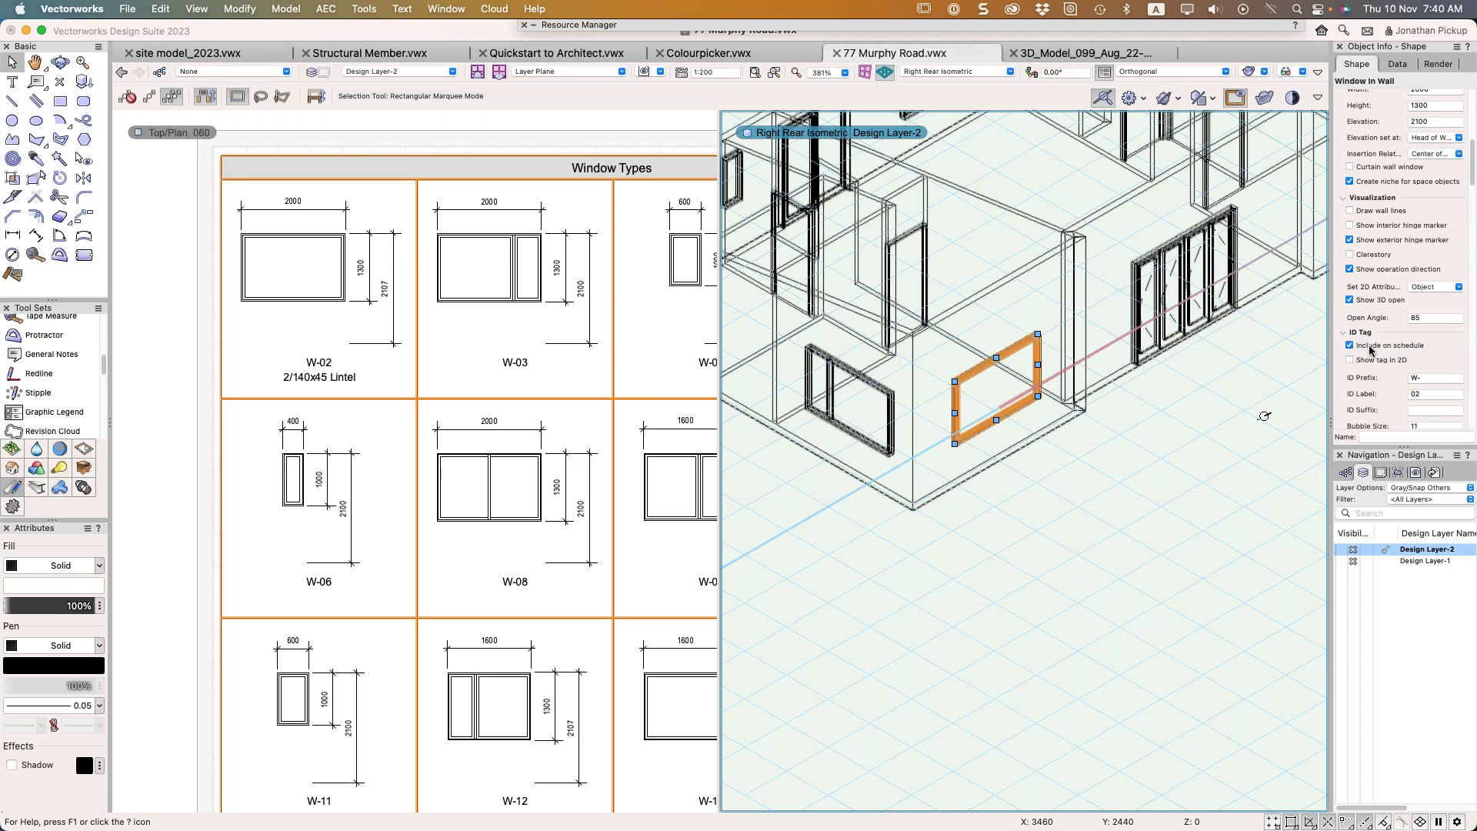
left_click(1423, 394)
scroll(1380, 357, "down", 5)
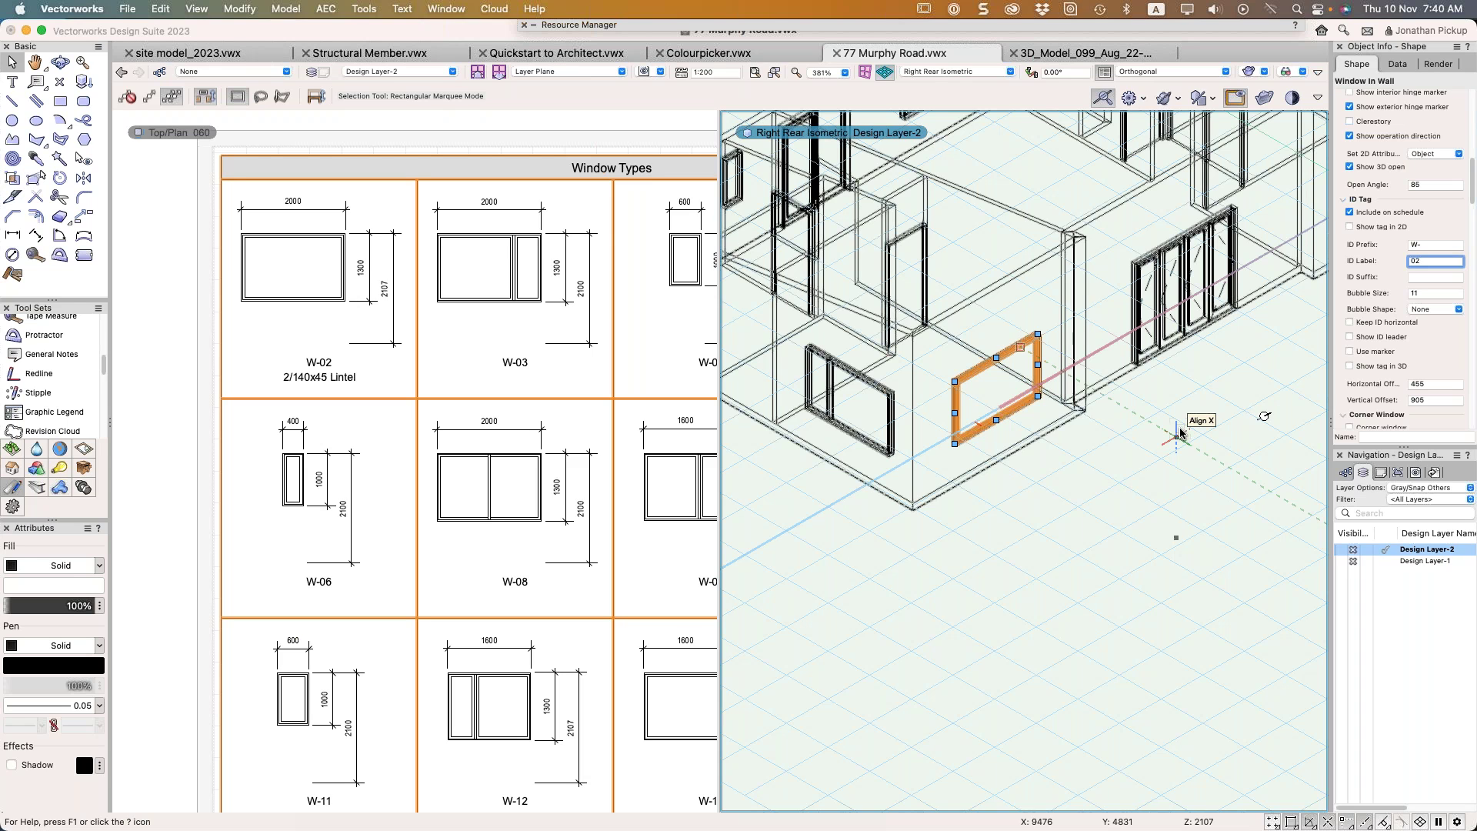
Deselect and fit the whole Windows sheet, with its Window Types legend, to the page area
left_click(1090, 486)
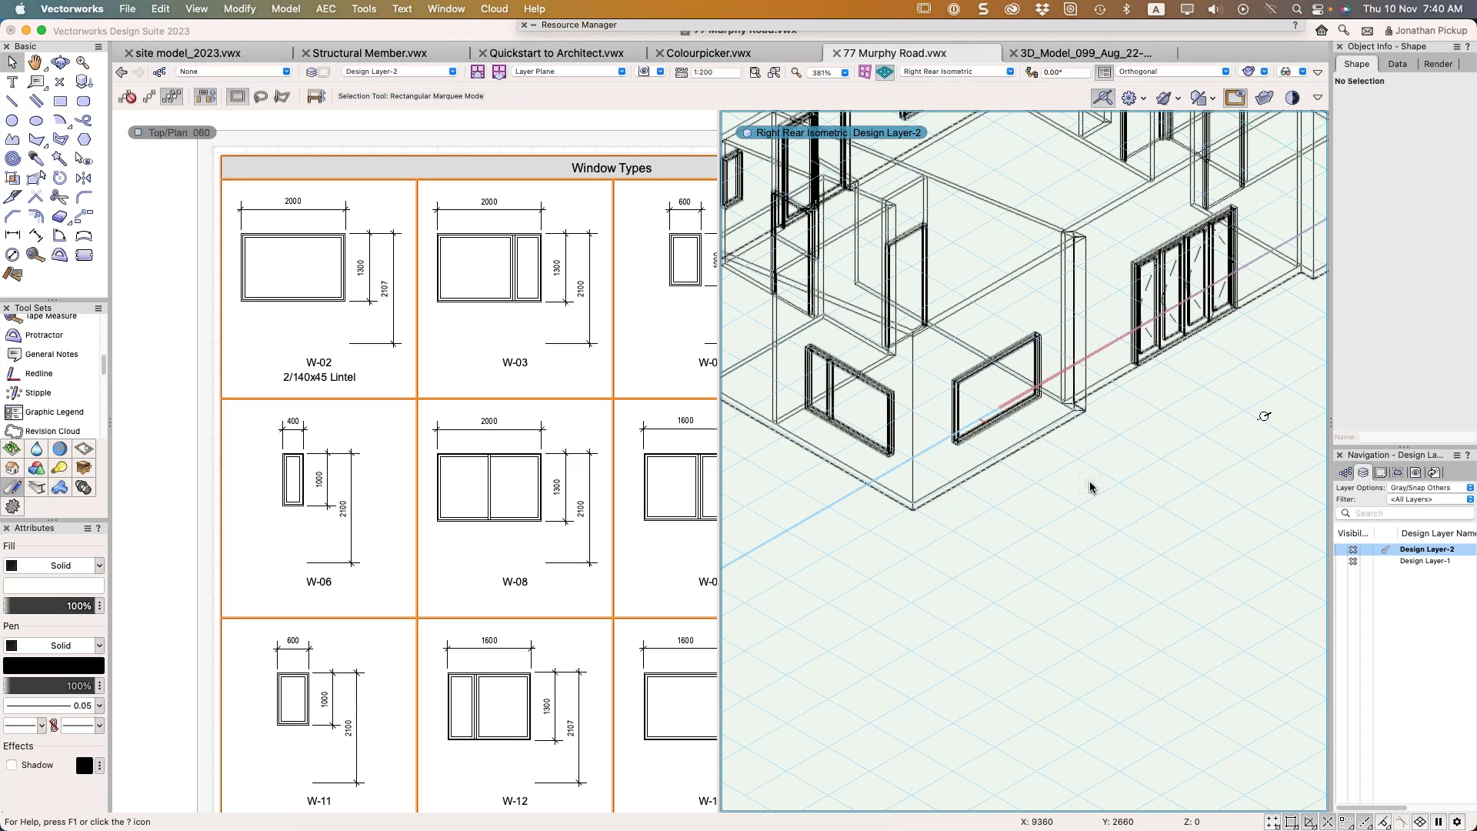
key("super+z")
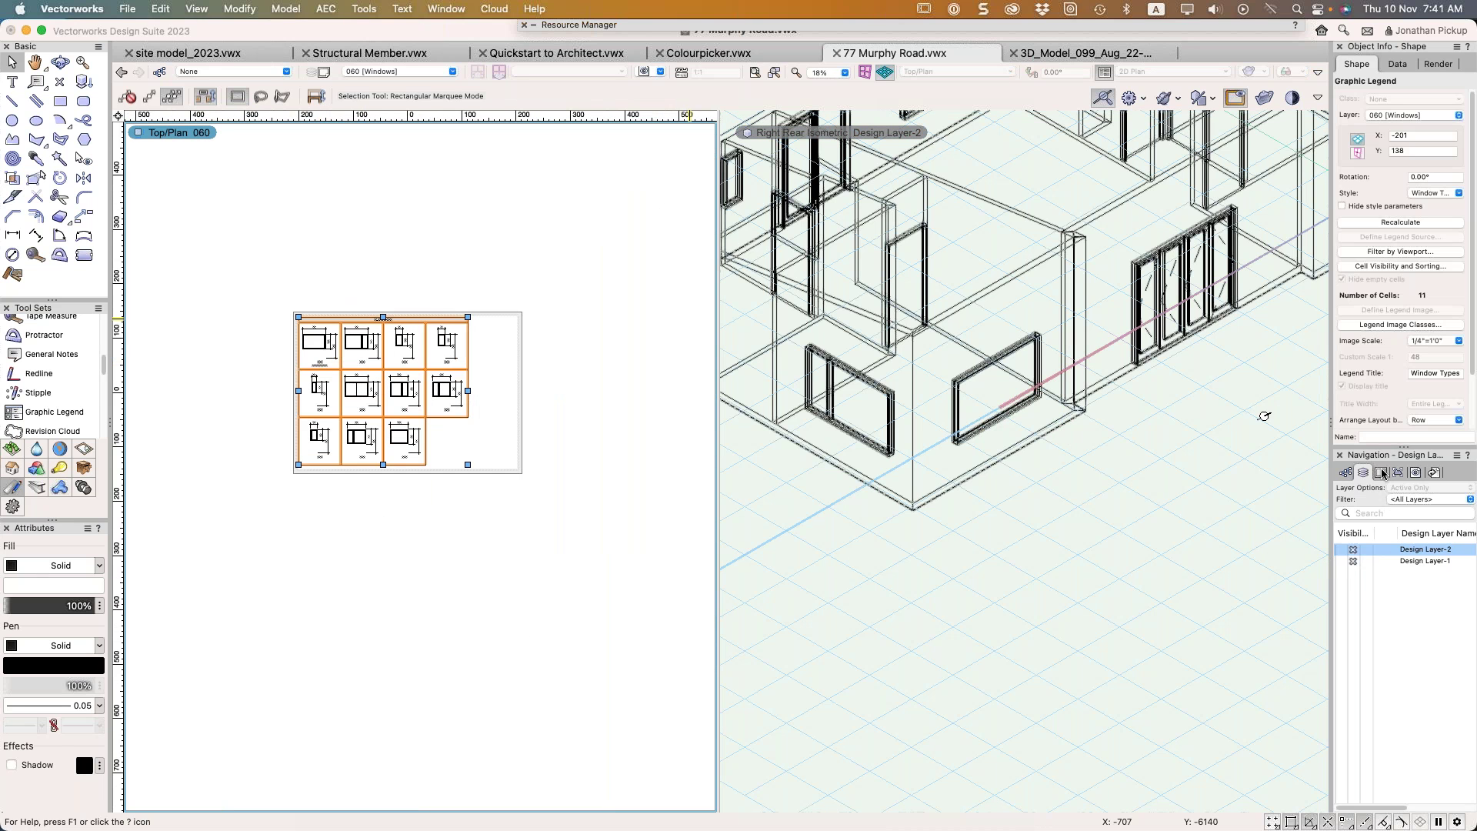
left_click(475, 451)
left_click(923, 461)
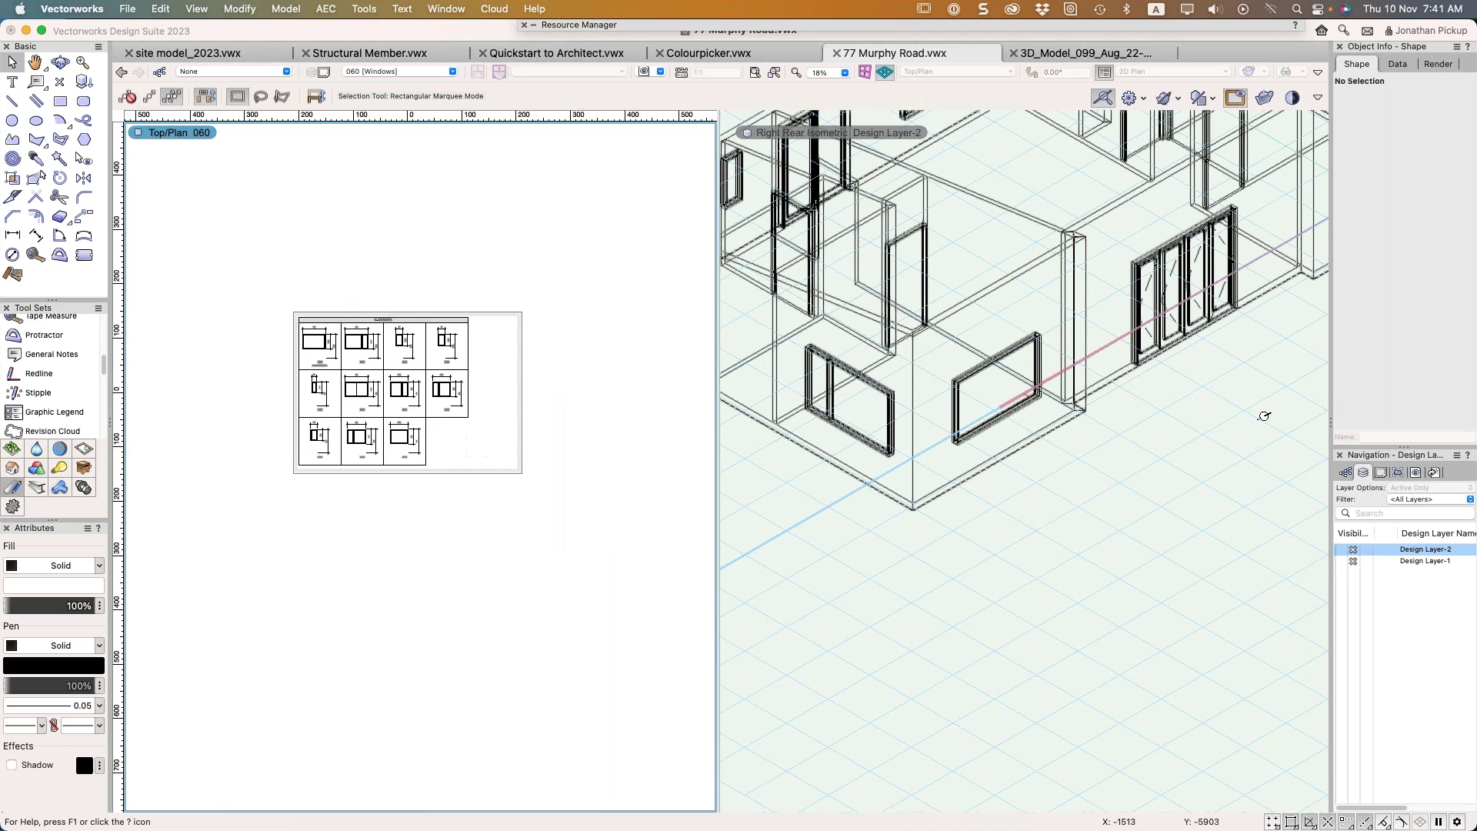
Activate the 070 Plants sheet and choose the Plant Legend - Detailed graphic legend style
left_click(1381, 471)
left_click(1346, 550)
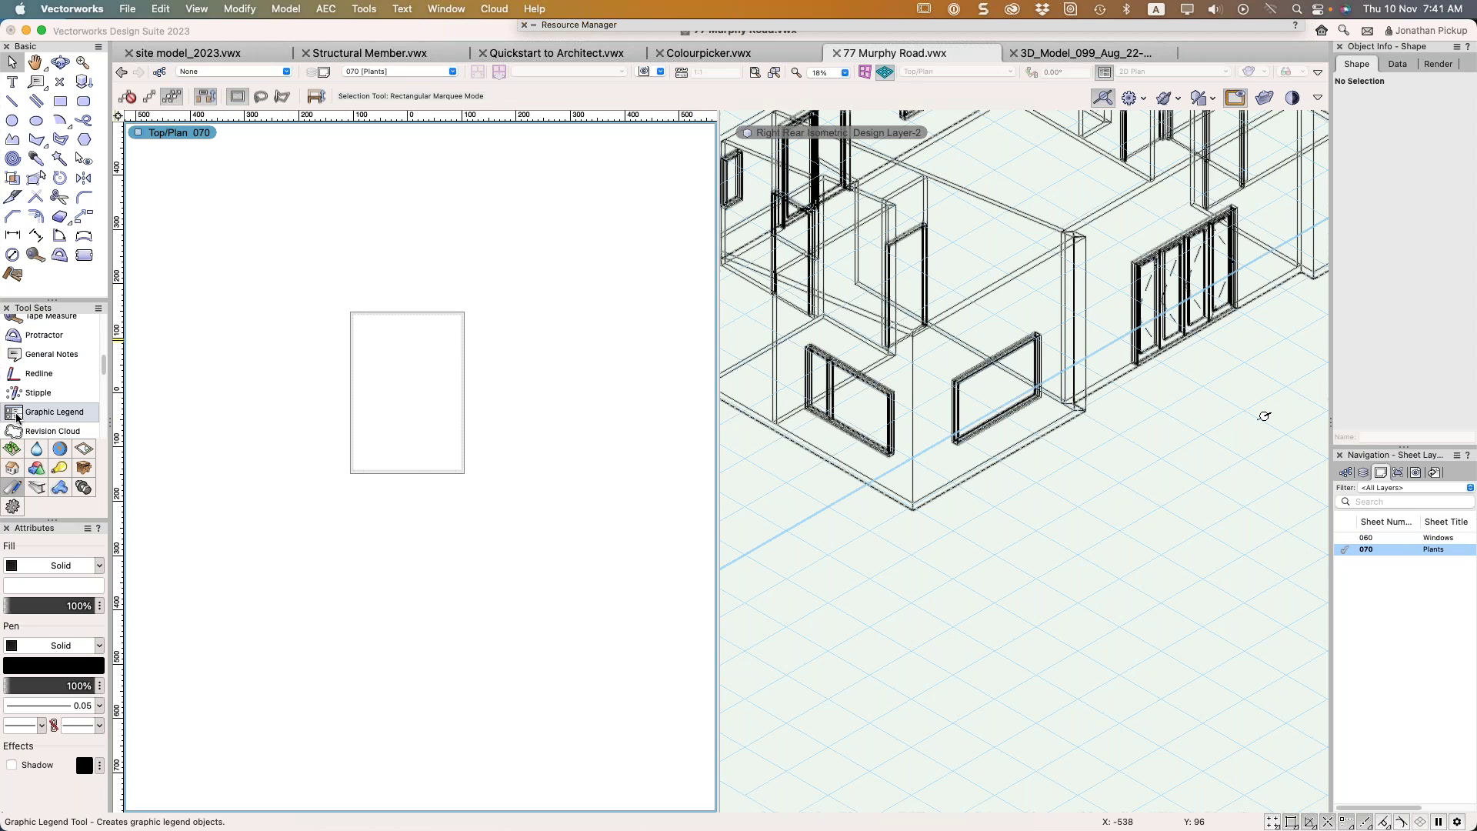
left_click(48, 412)
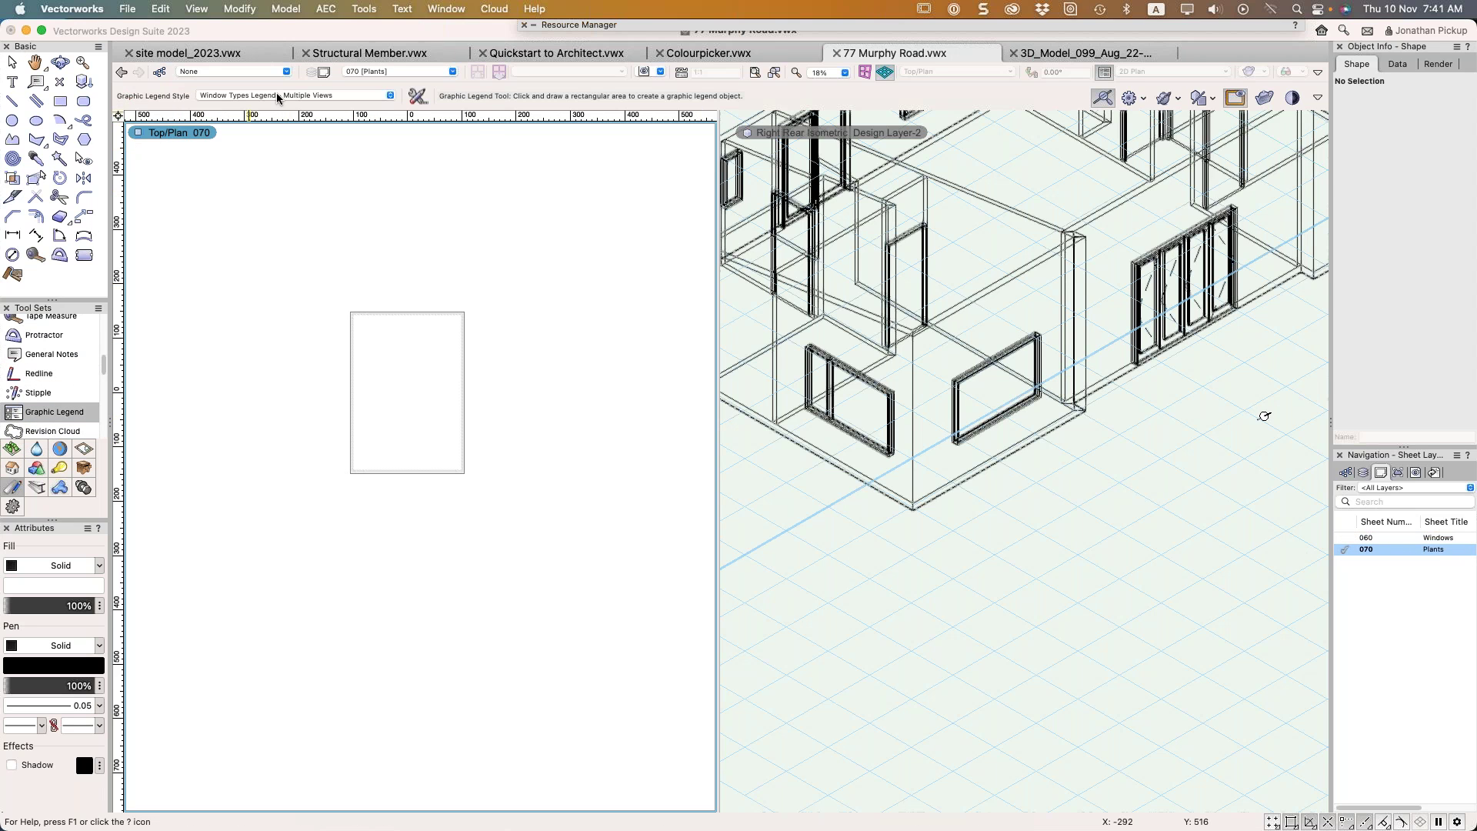
left_click(385, 99)
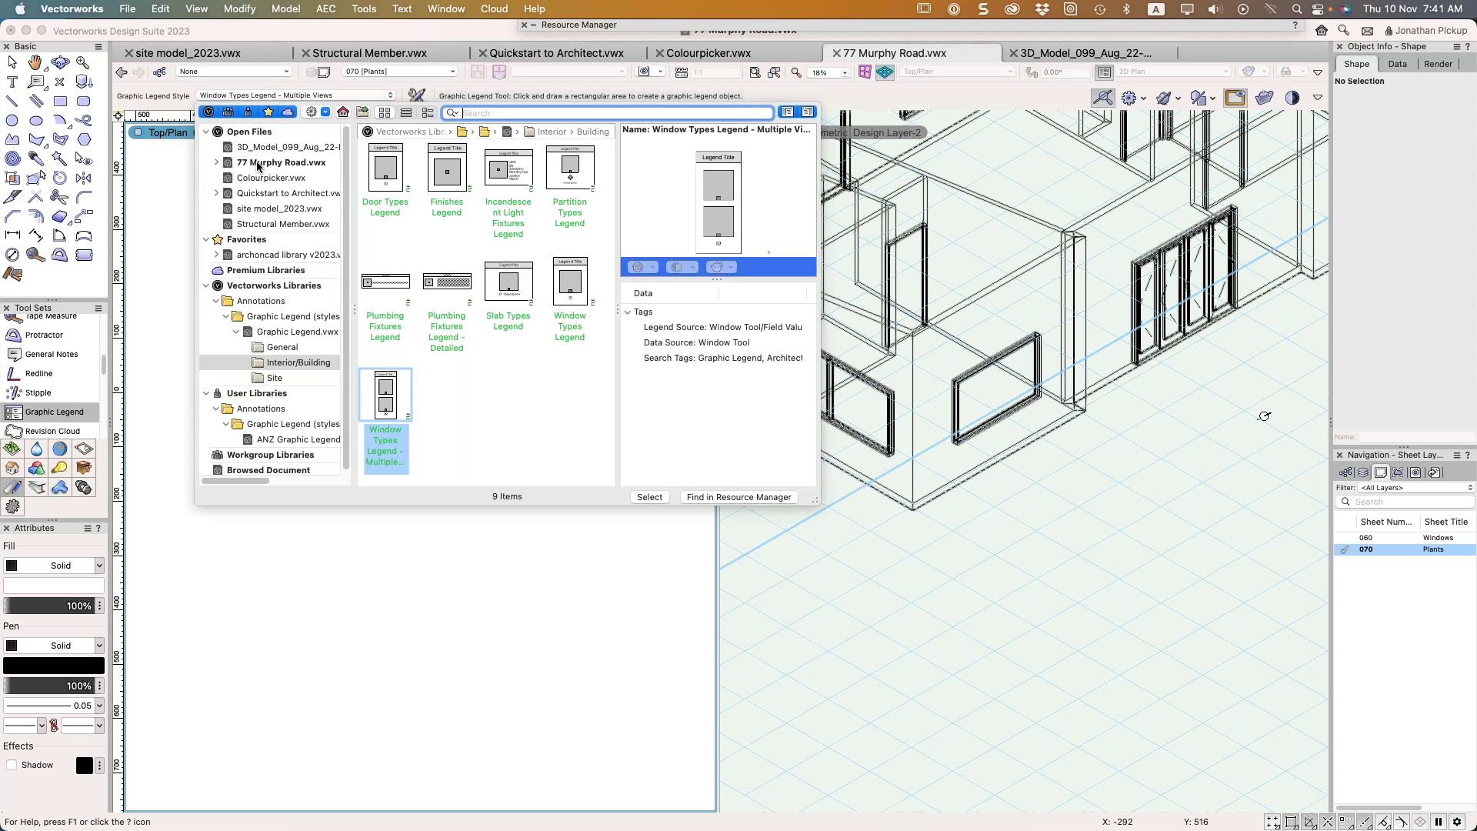
left_click(281, 162)
double_click(392, 176)
Draw the legend across the page to list Cdwa, Caus and Dcae, then return to selection
left_click(352, 314)
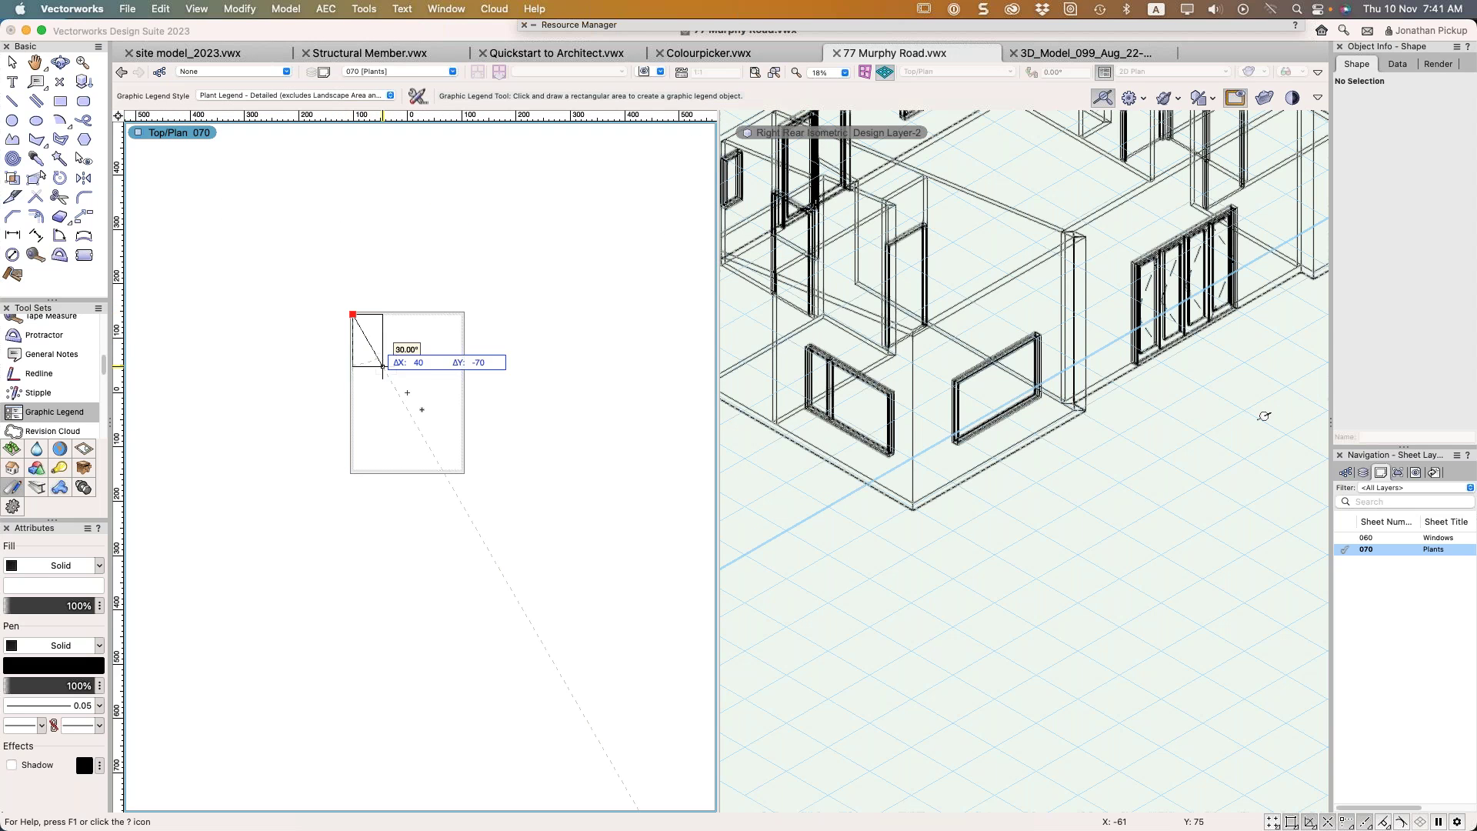
left_click(462, 470)
scroll(336, 352, "up", 5)
scroll(336, 352, "down", 1)
middle_click_drag(336, 352, 146, 374)
scroll(271, 345, "up", 2)
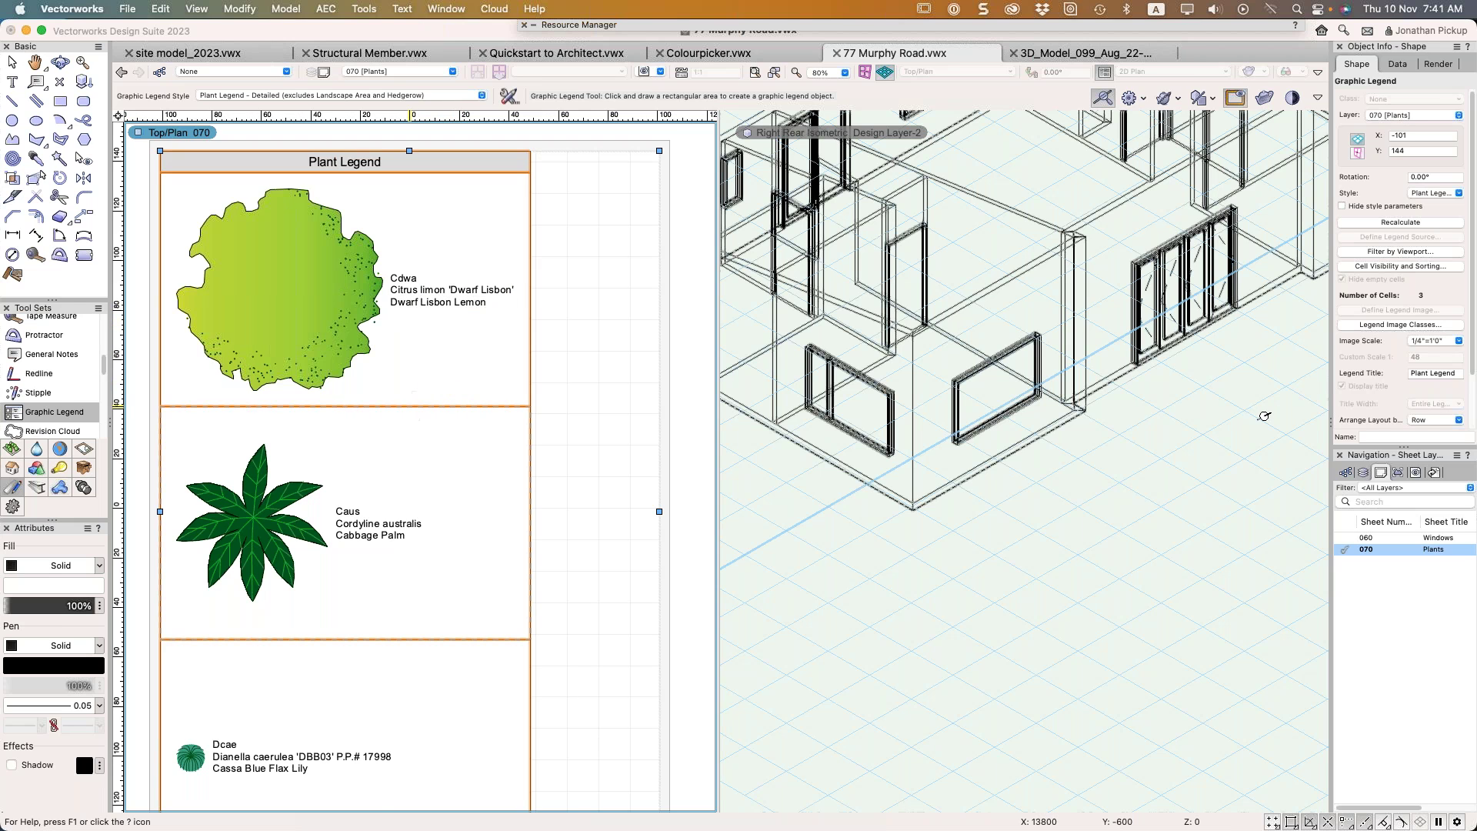
key("x")
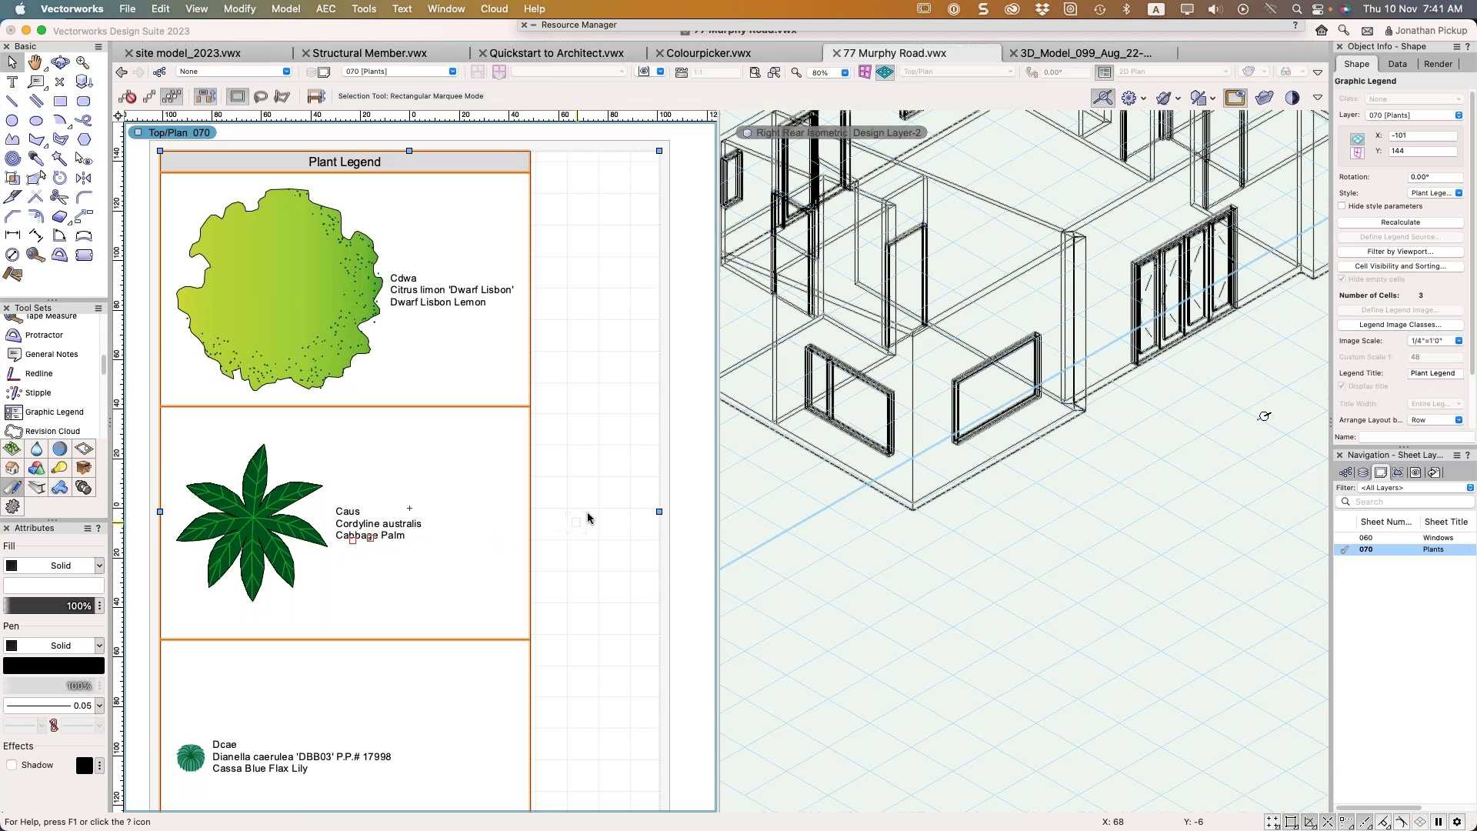
left_click(906, 510)
left_click(905, 509)
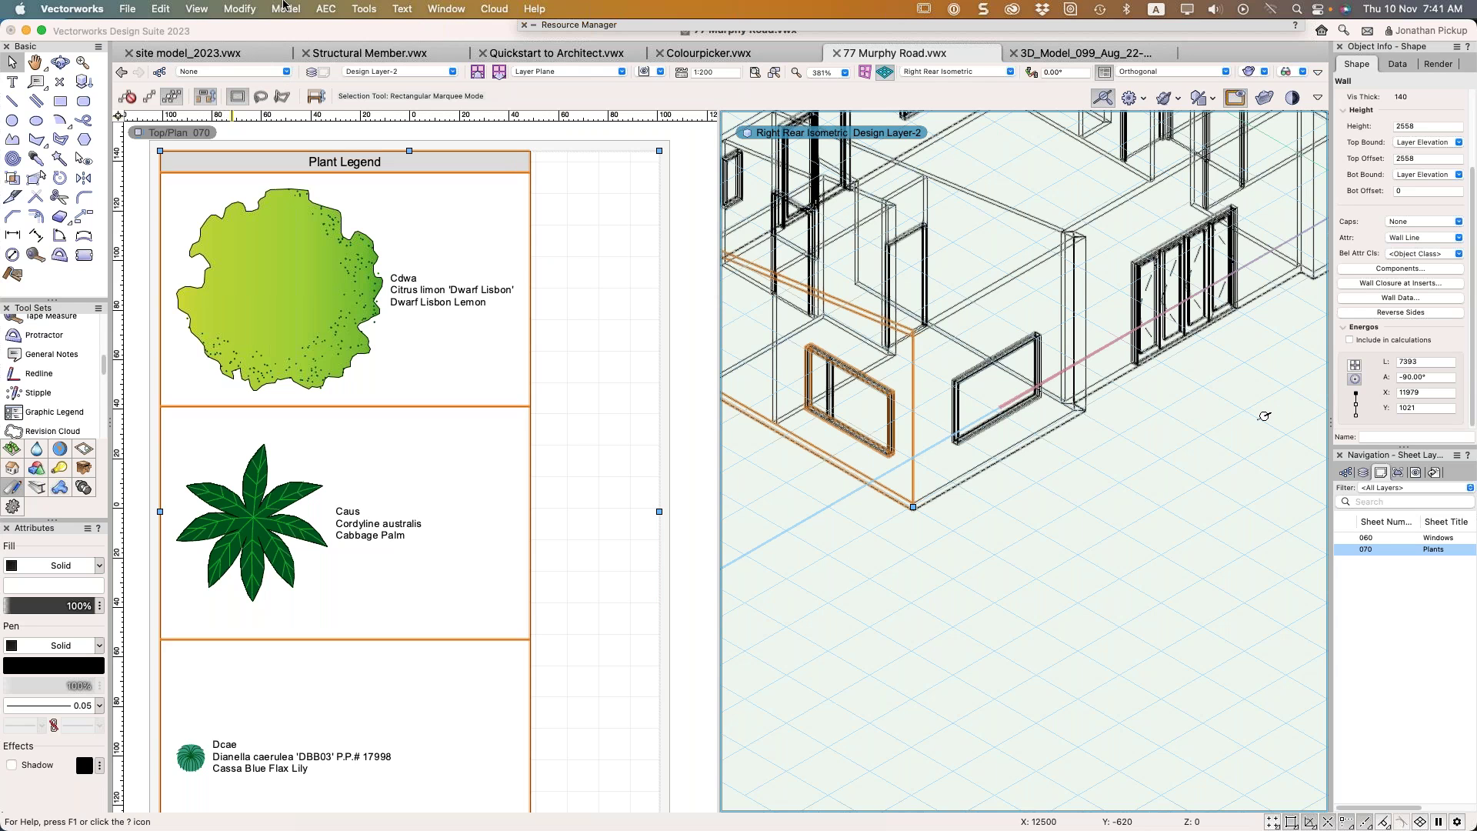
scroll(511, 268, "down", 4)
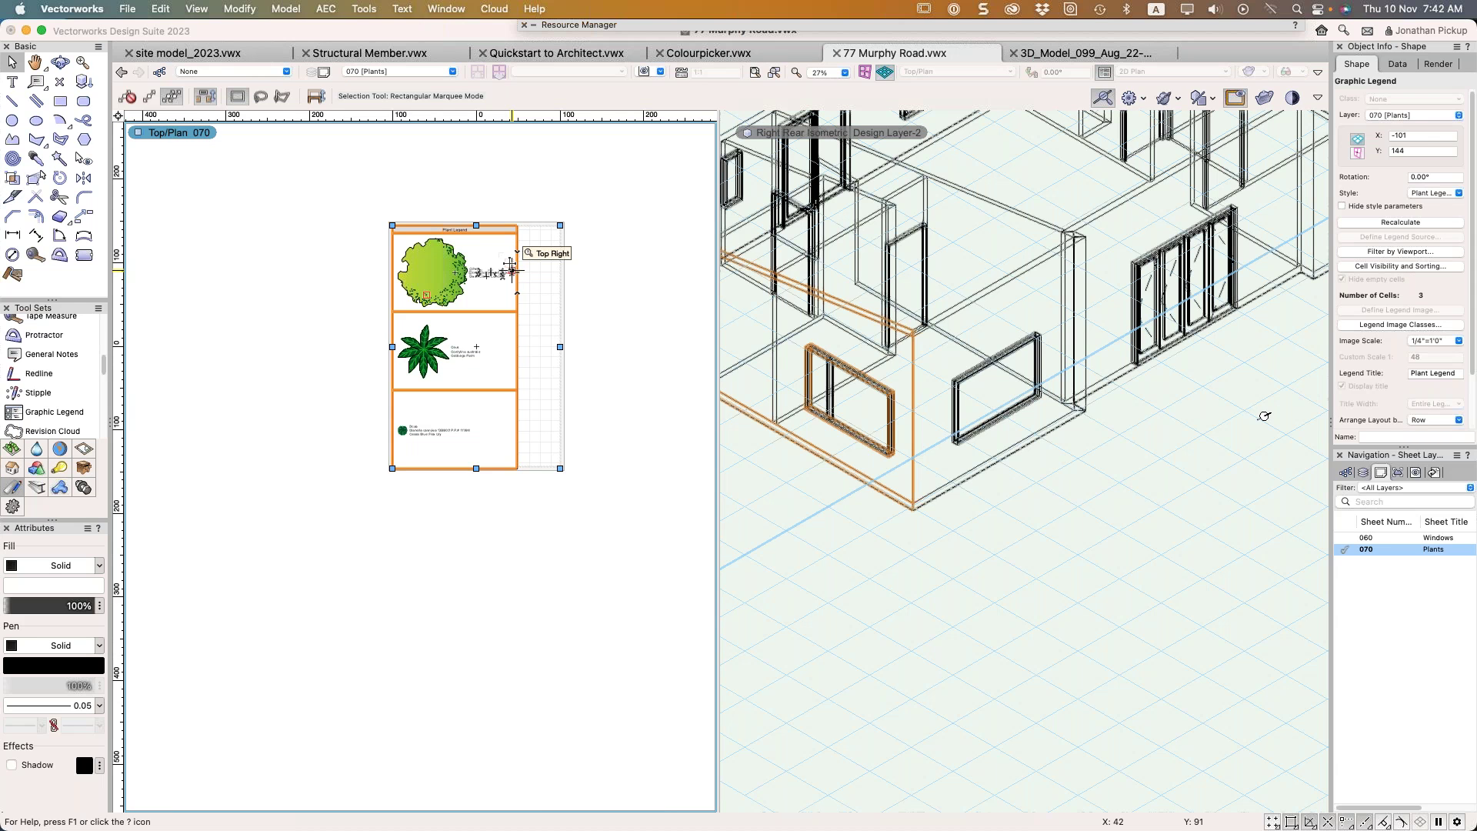
left_click(1004, 500)
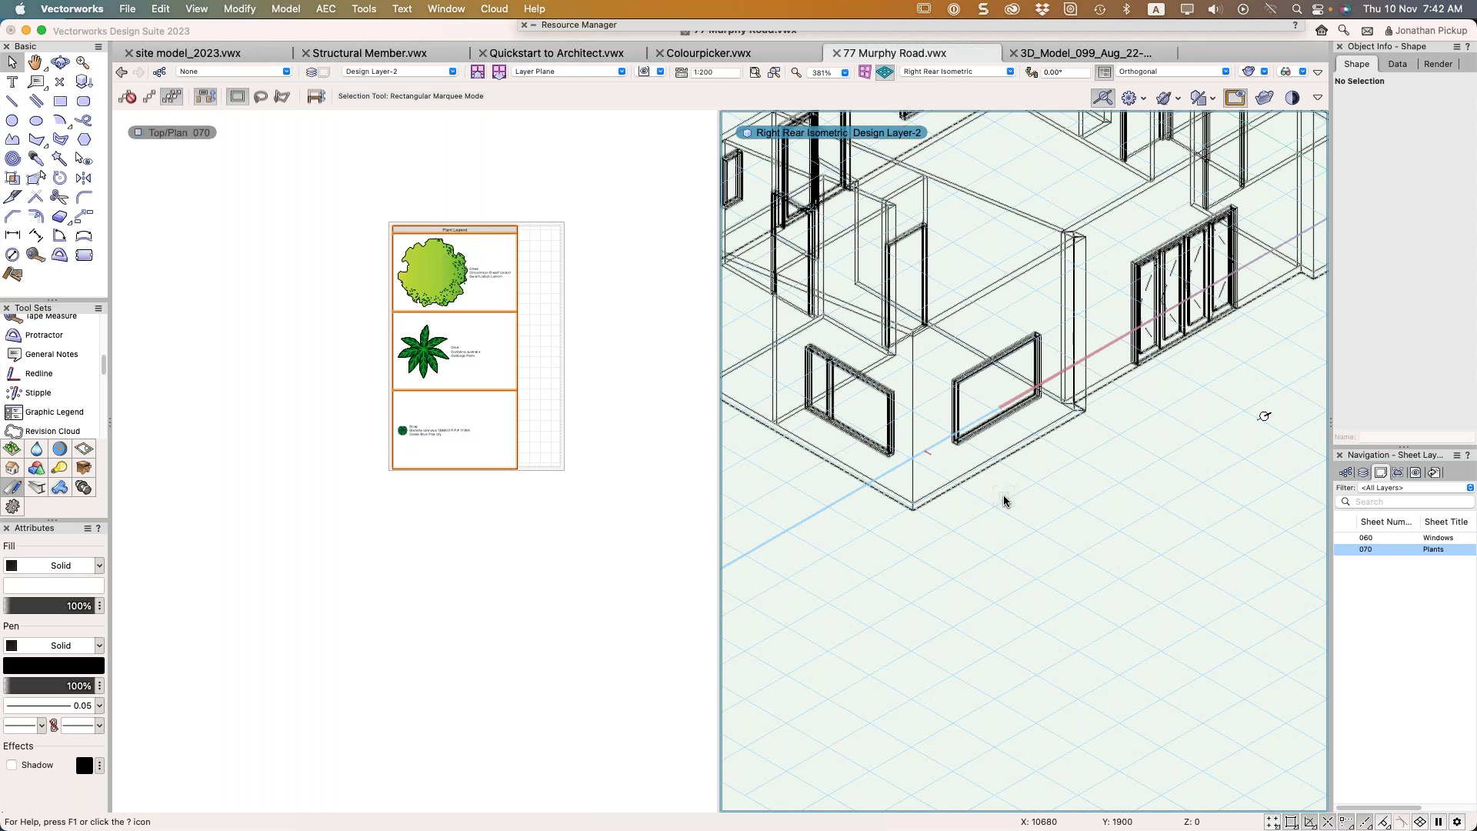
left_click(462, 347)
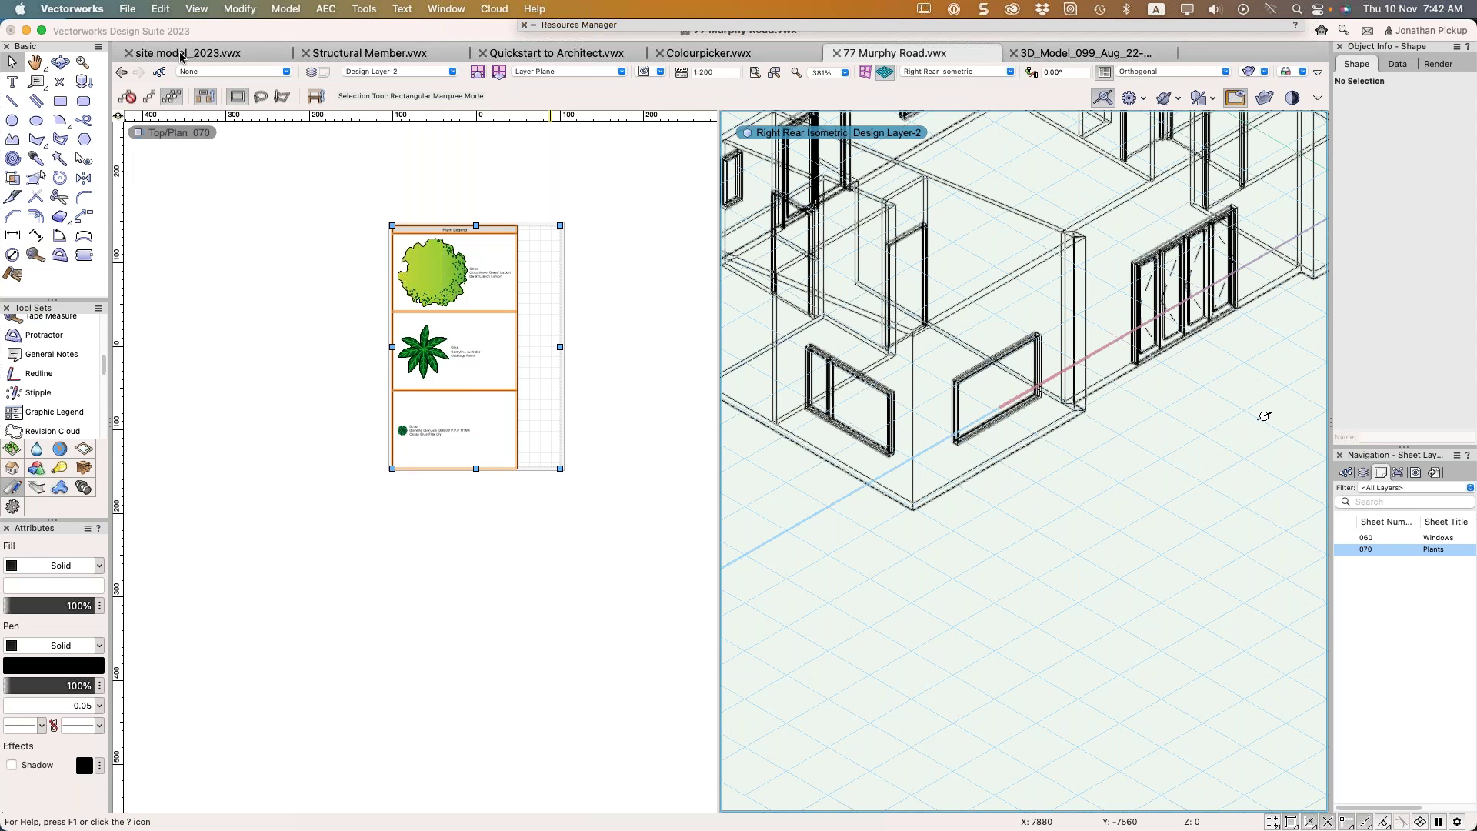
In site model_2023.vwx, convert the rectangle into a Planar Pad site modifier at elevation 219000
left_click(181, 53)
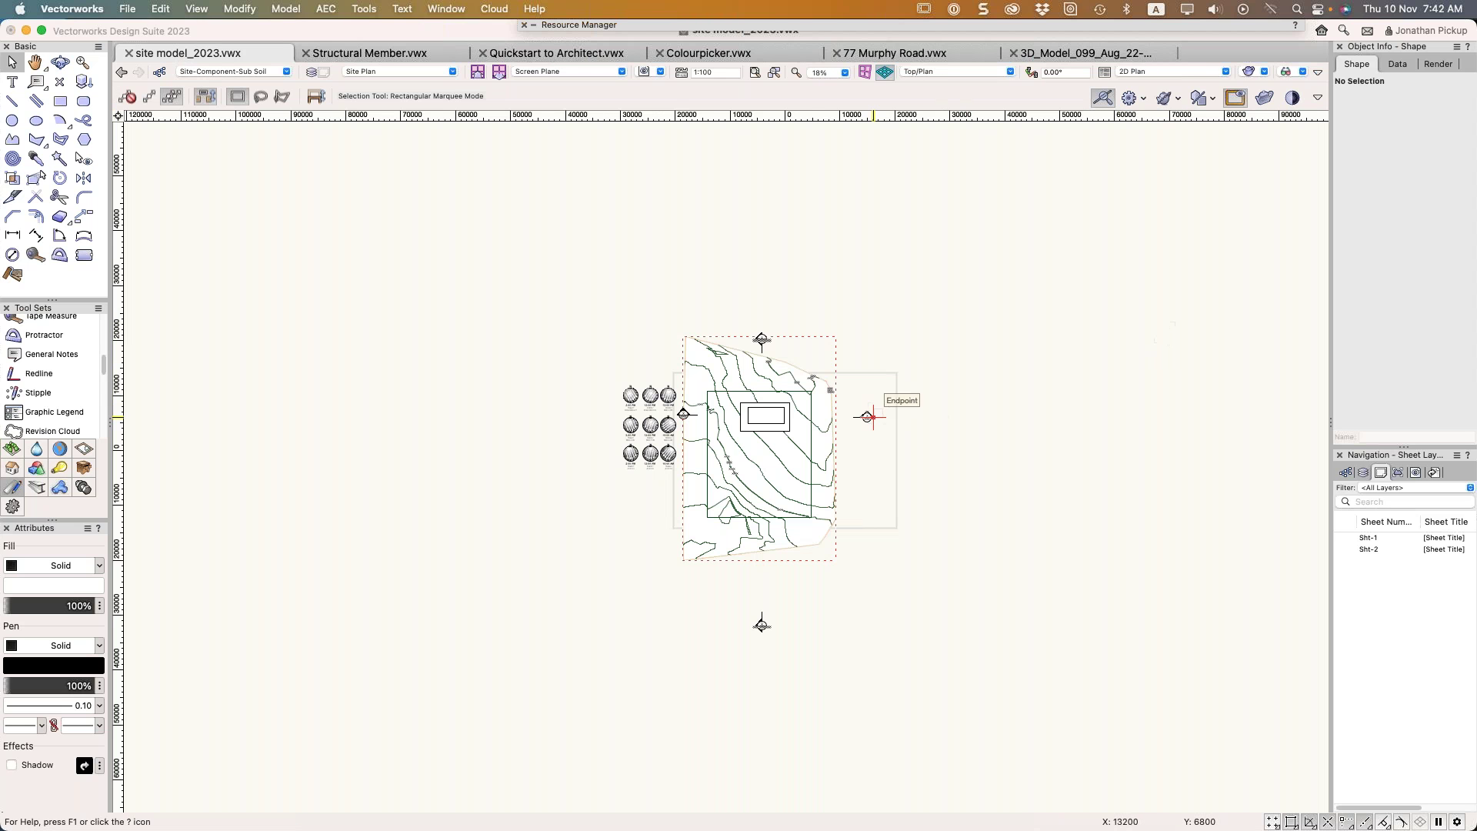
left_click(747, 407)
scroll(747, 408, "up", 4)
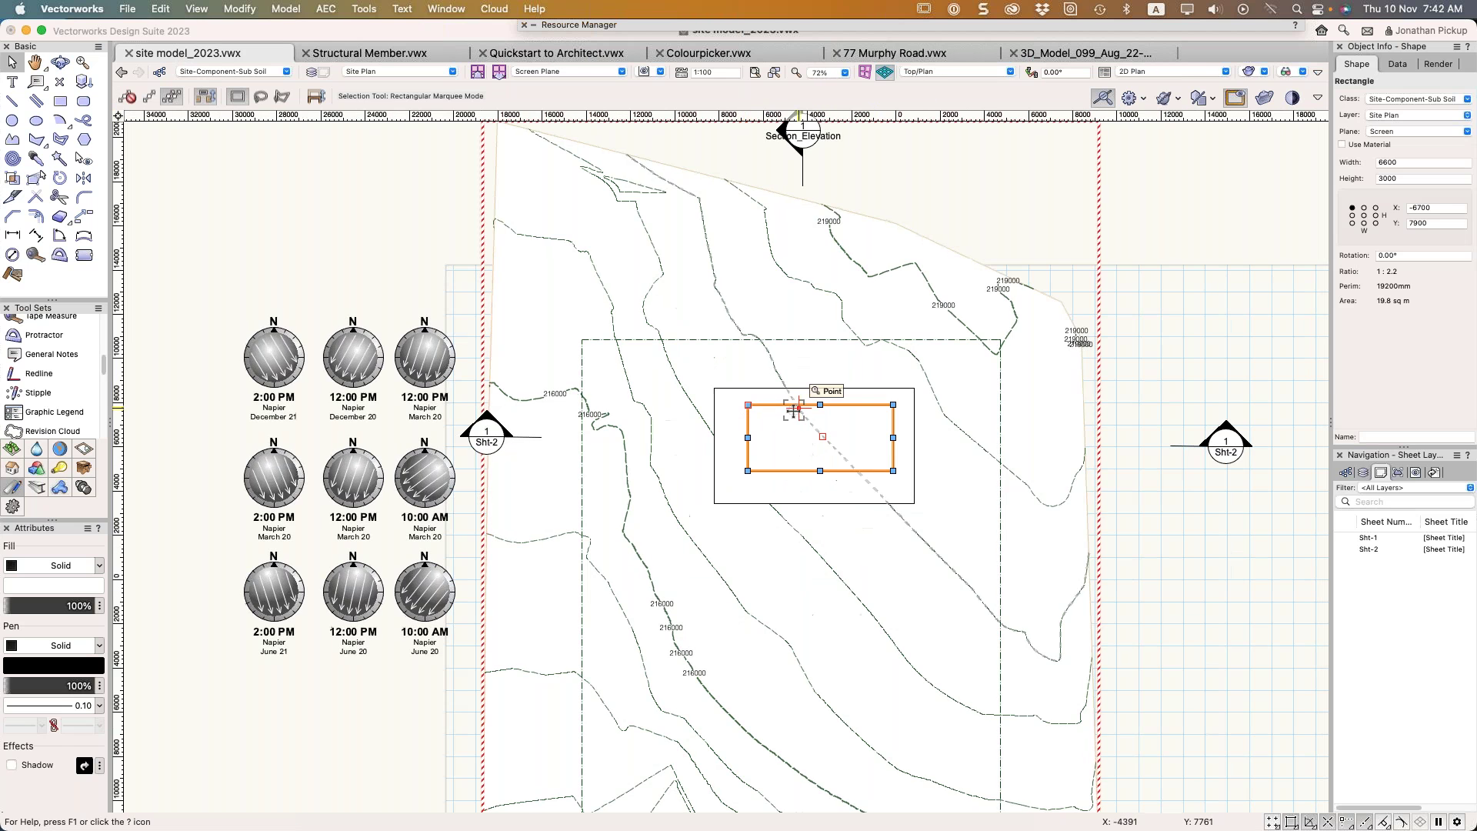
right_click(792, 347)
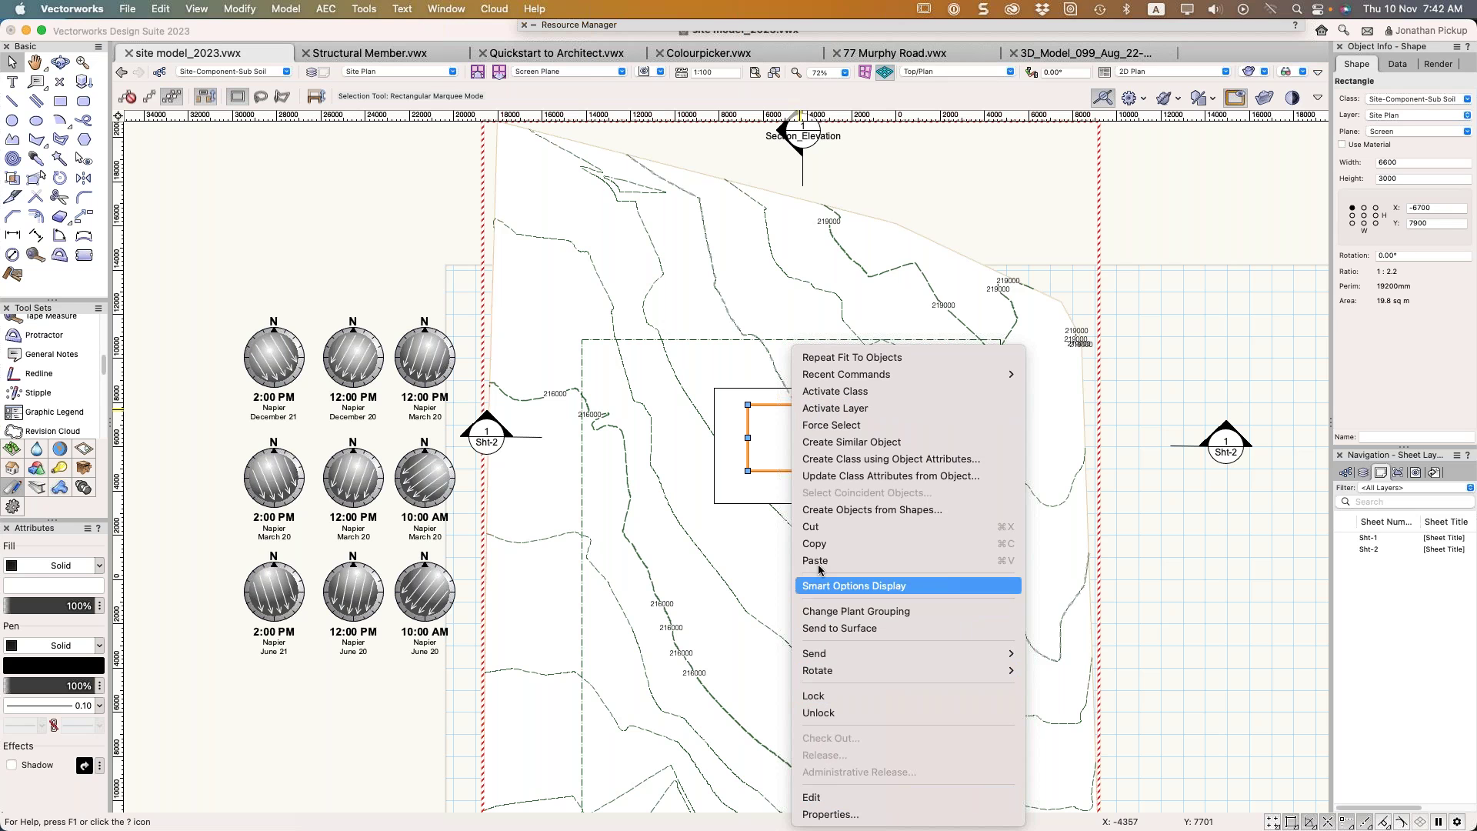
left_click(827, 509)
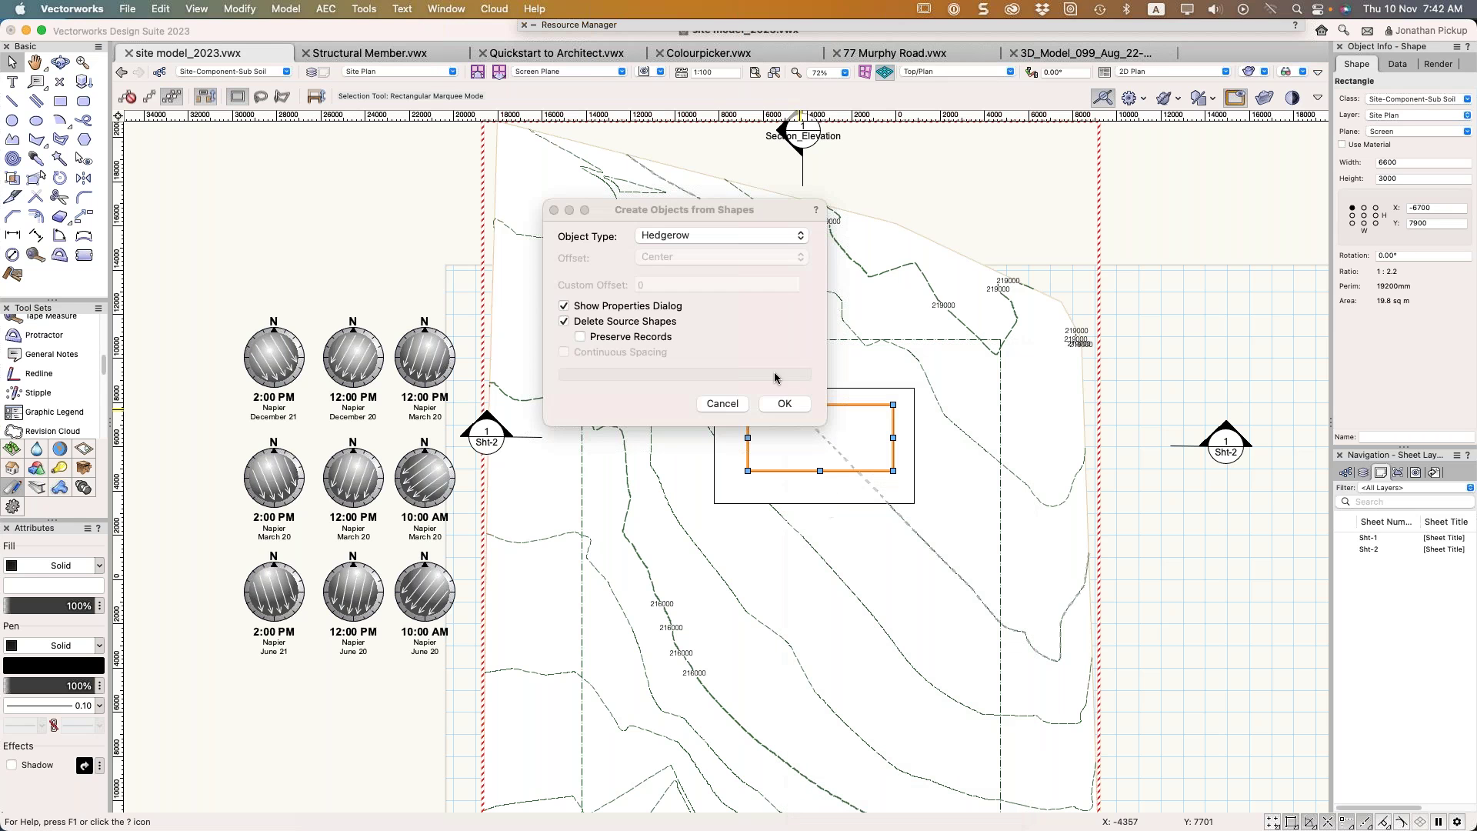
left_click(677, 238)
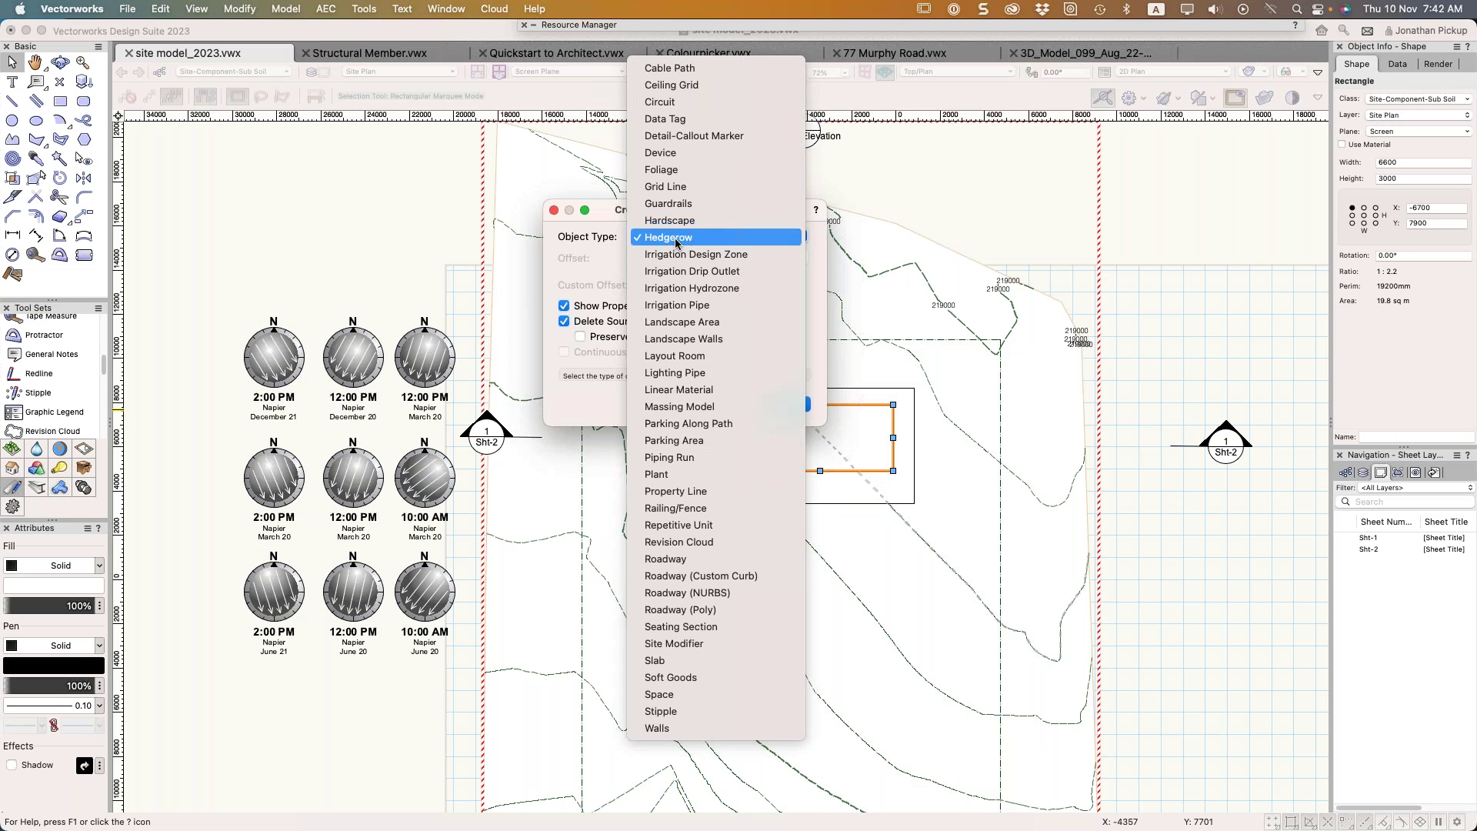
left_click(723, 643)
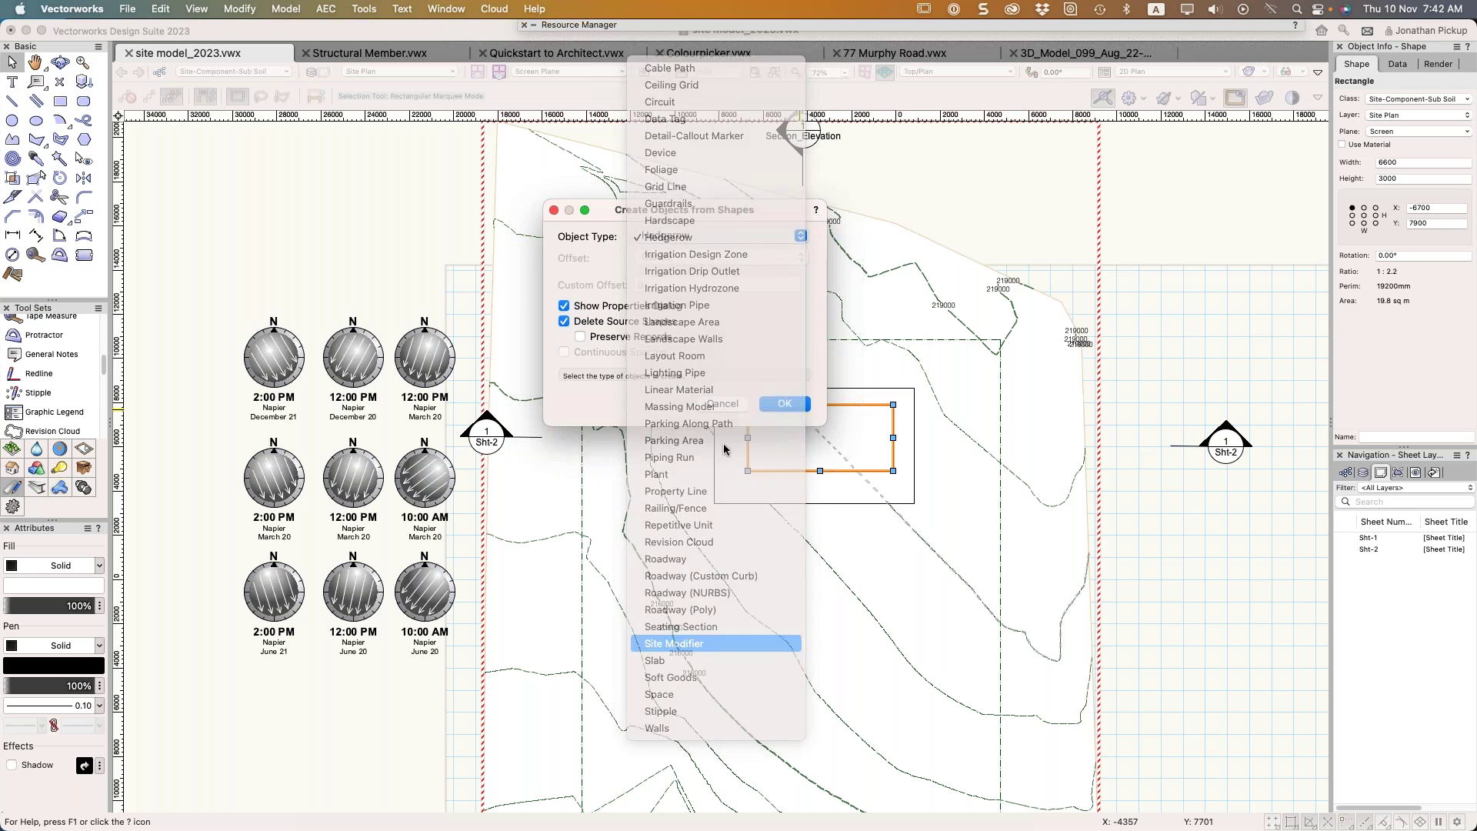
left_click(784, 403)
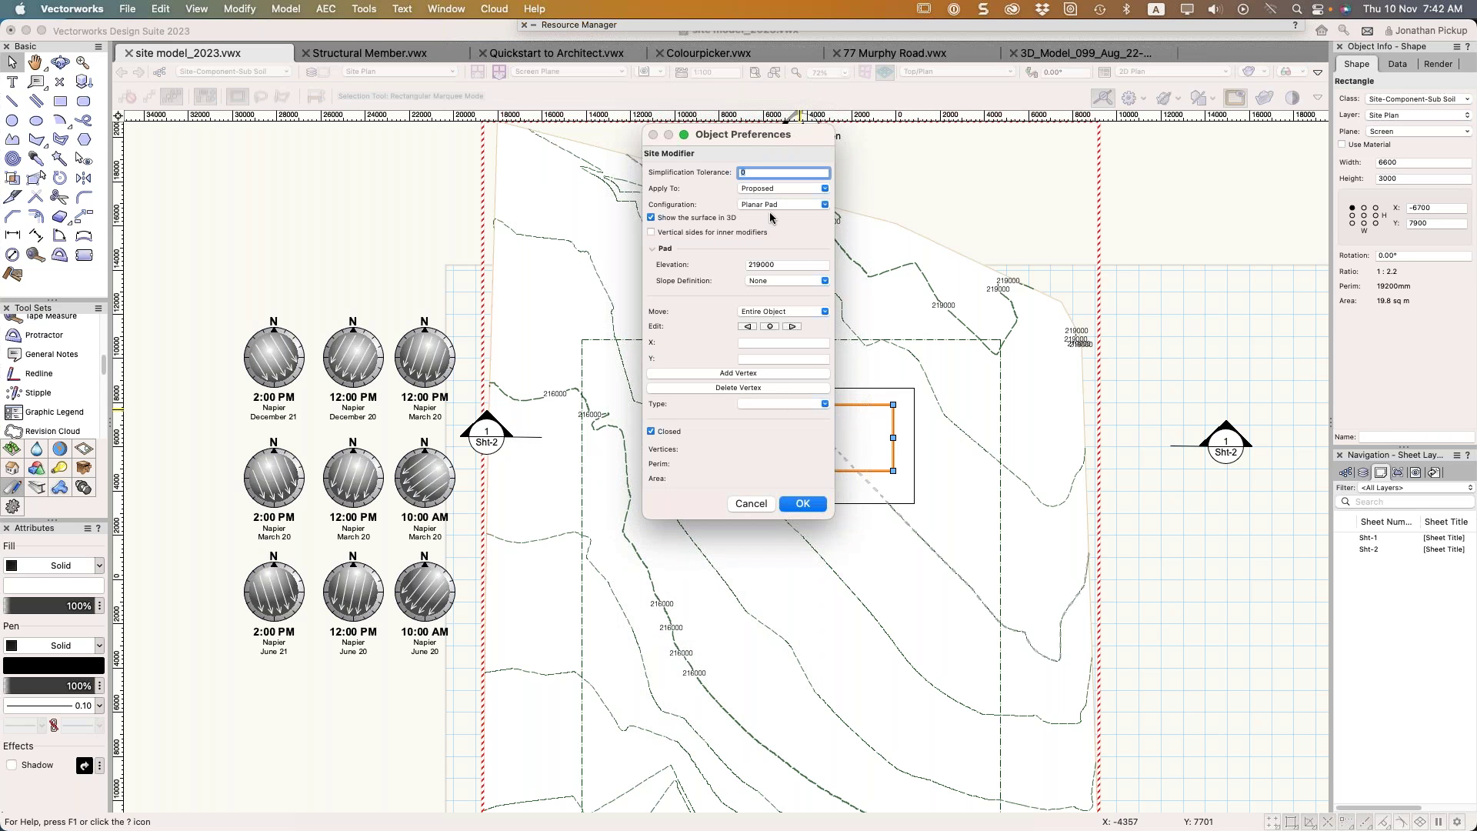
left_click(792, 506)
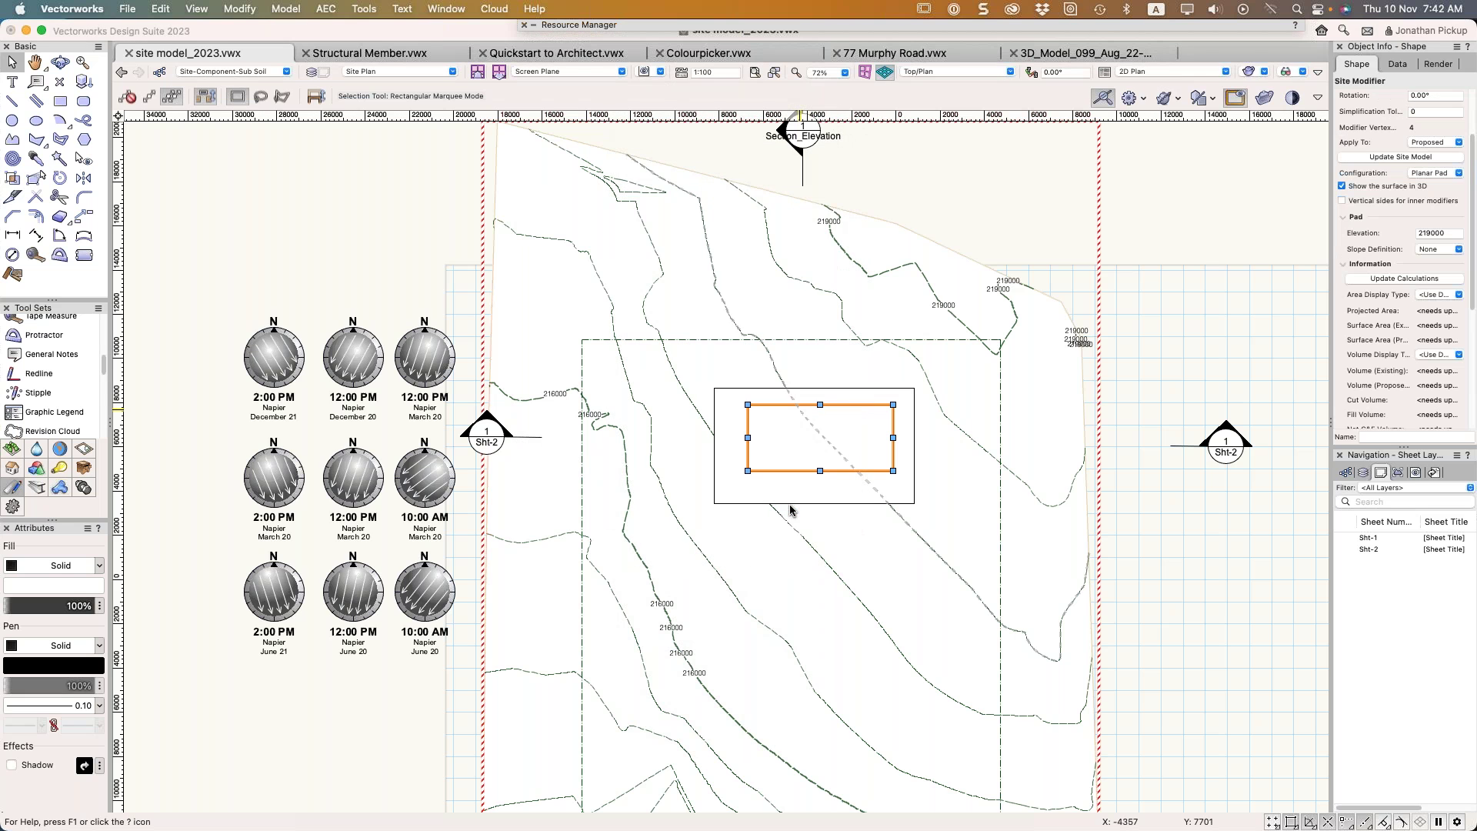
right_click(964, 404)
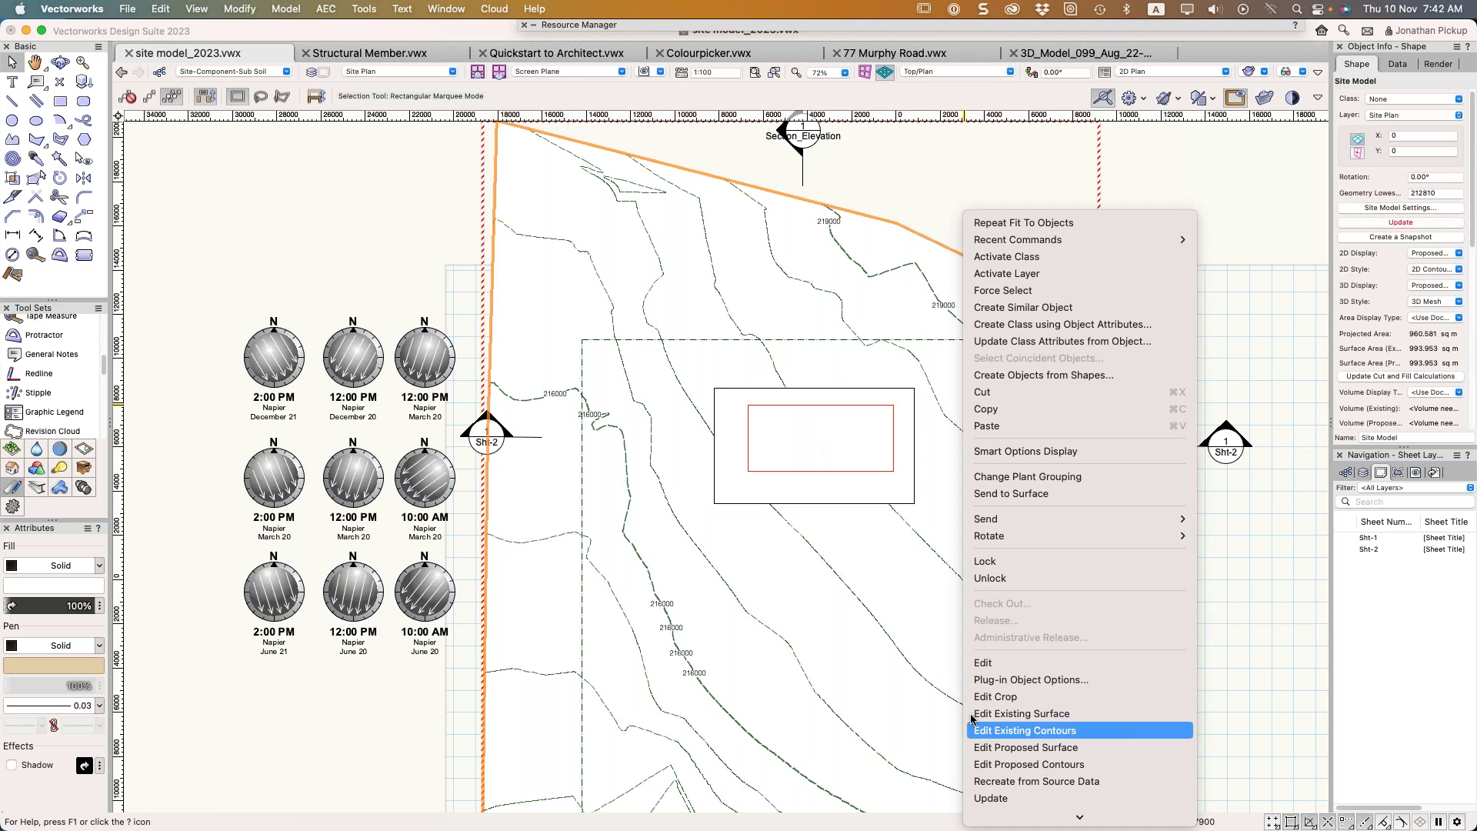
Update the site model with the pad and inspect the raised pad in Left Isometric perspective
left_click(860, 404)
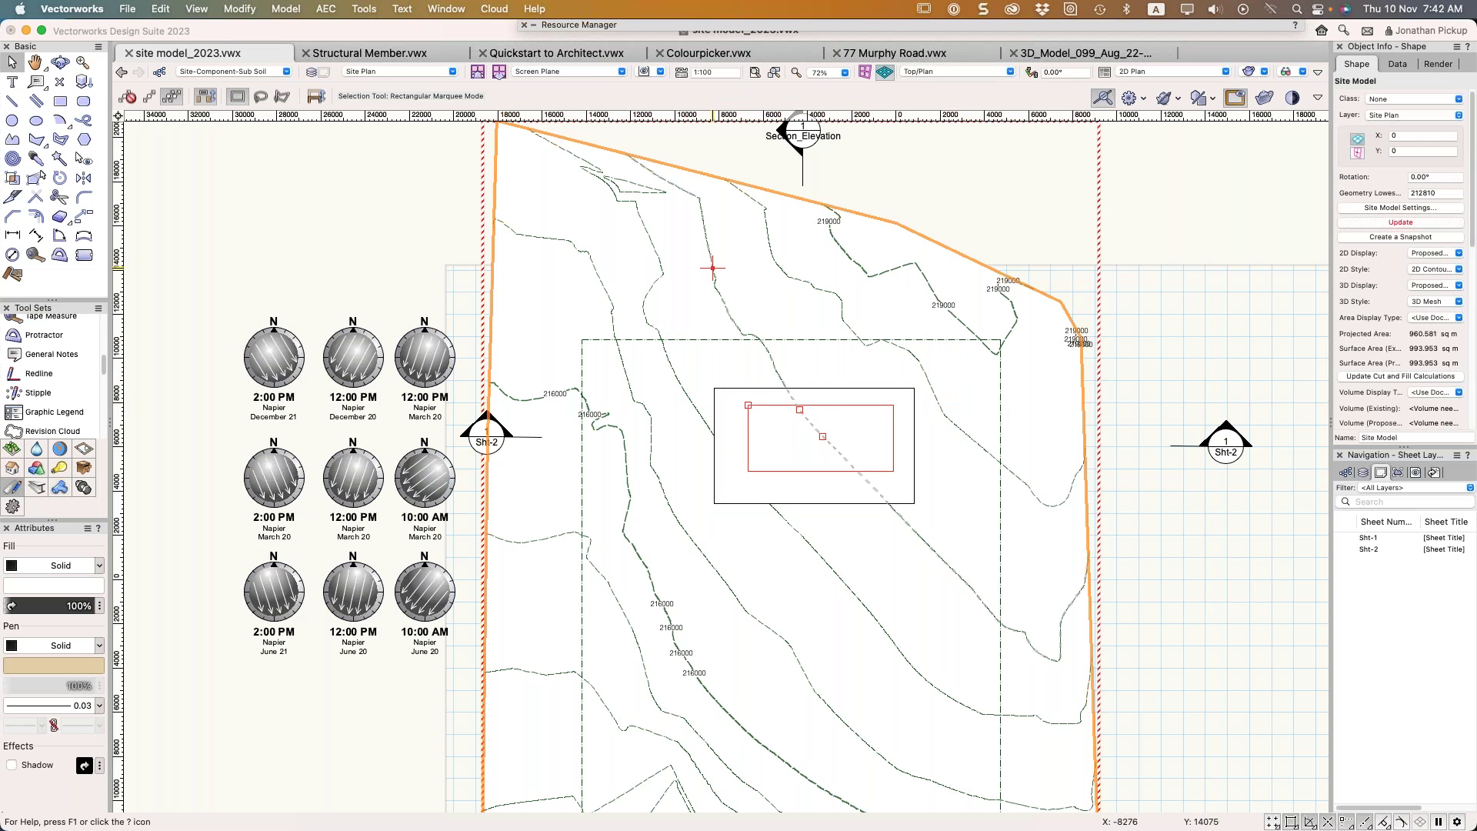
left_click(884, 374)
left_click(800, 406)
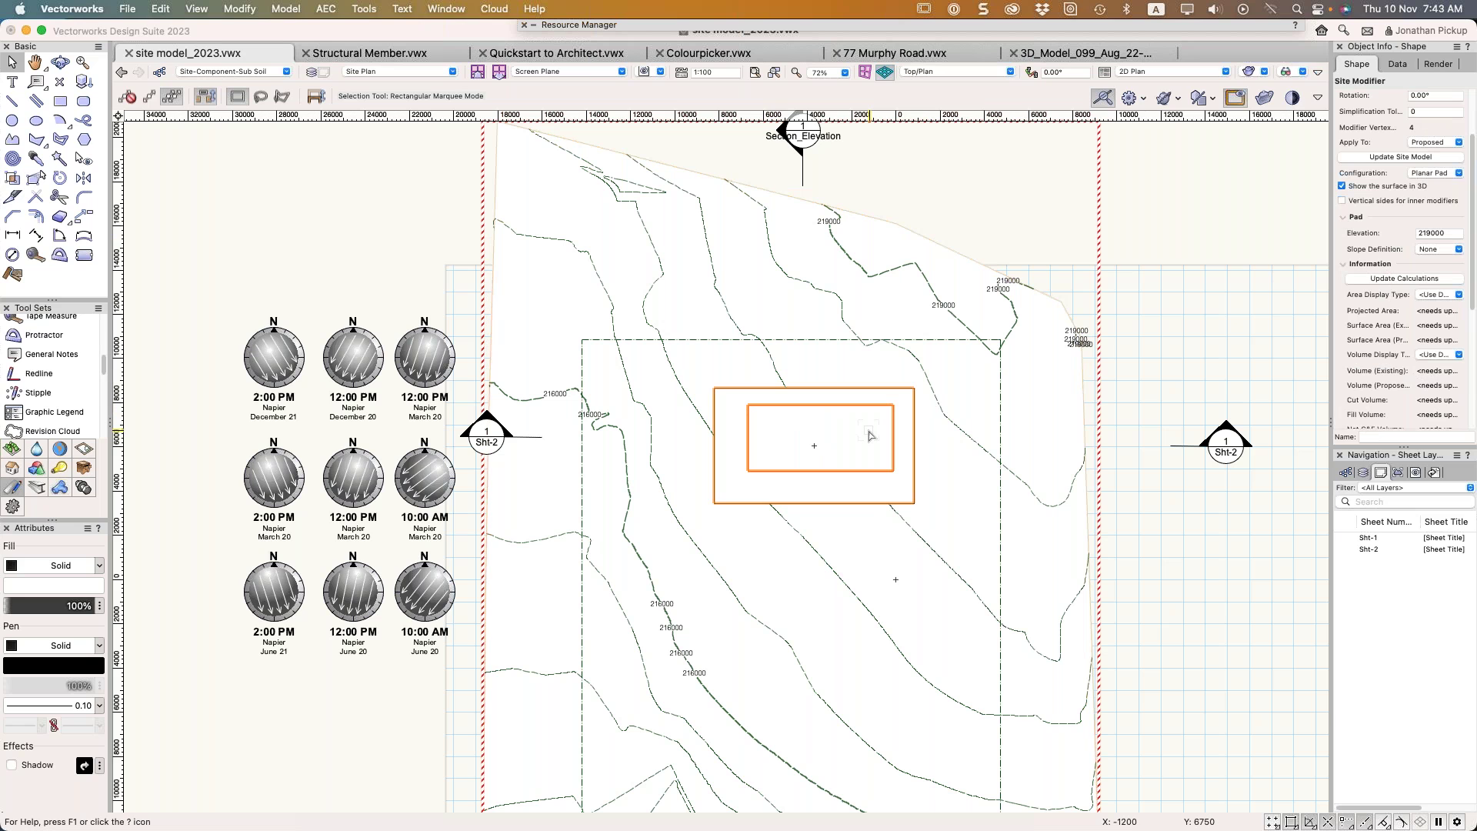
left_click(1407, 158)
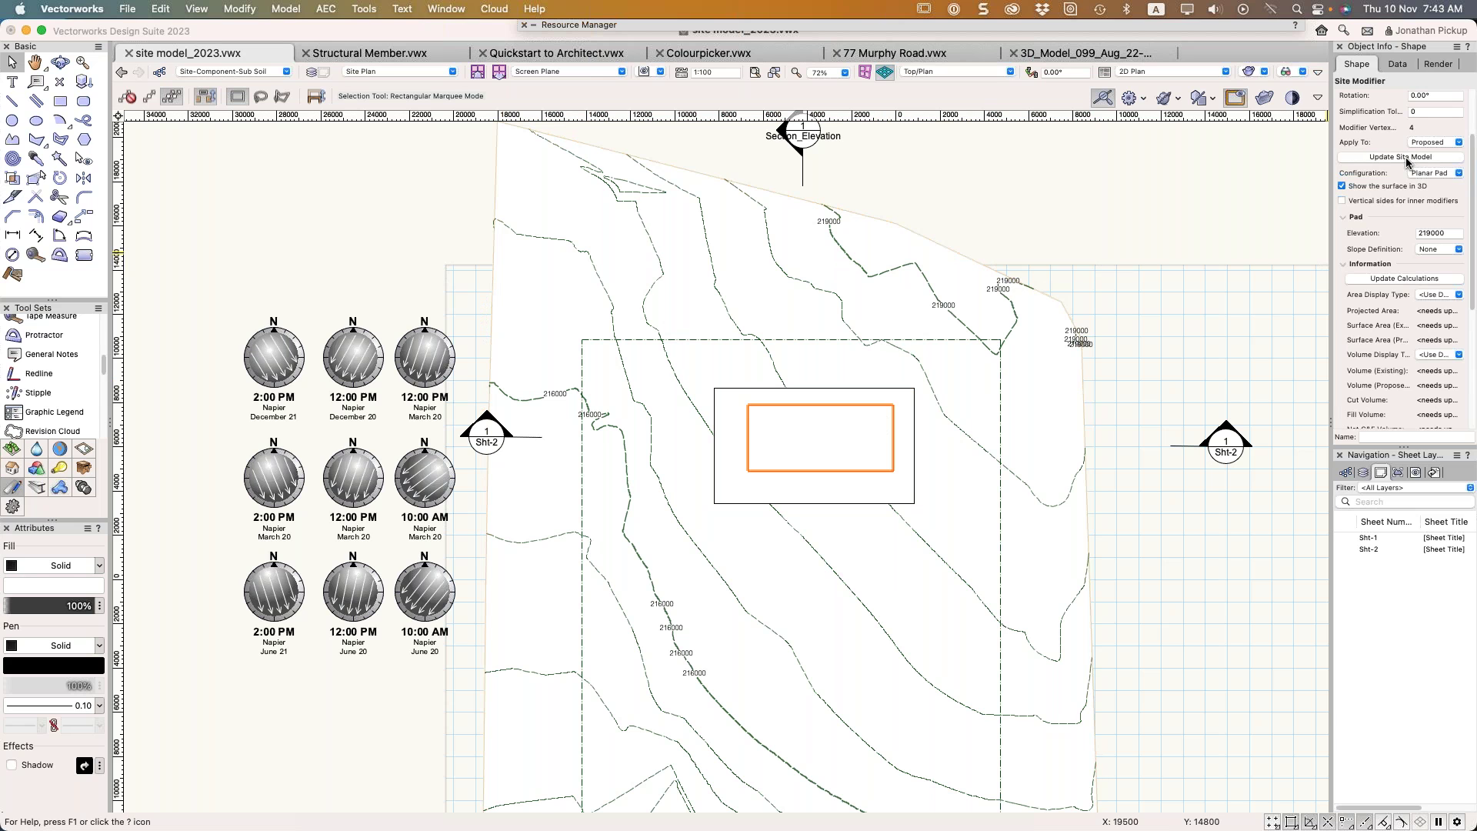
key("KP_1")
middle_click_drag(733, 501, 702, 457, "super")
scroll(703, 458, "up", 3)
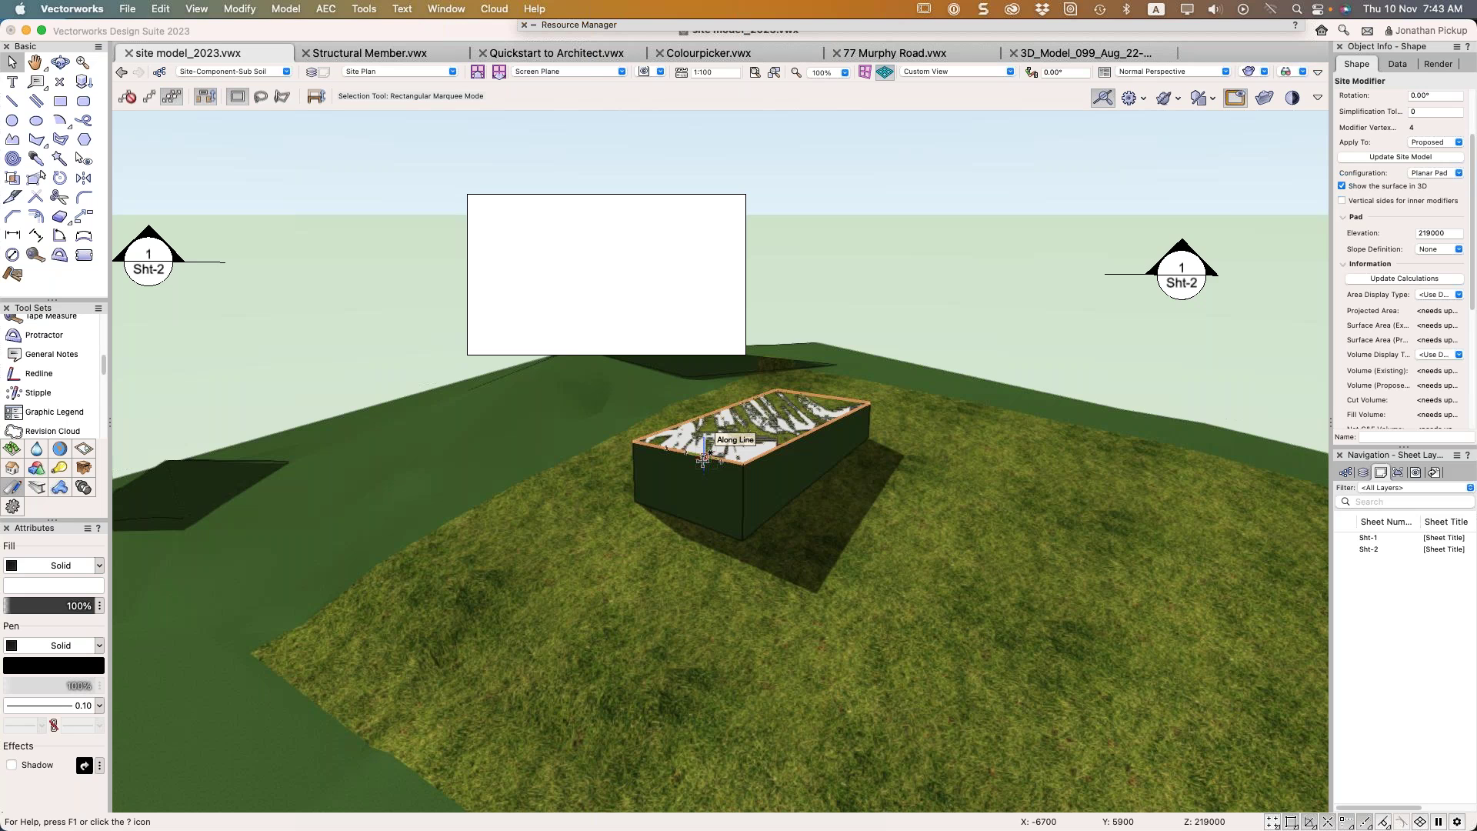
left_click(908, 195)
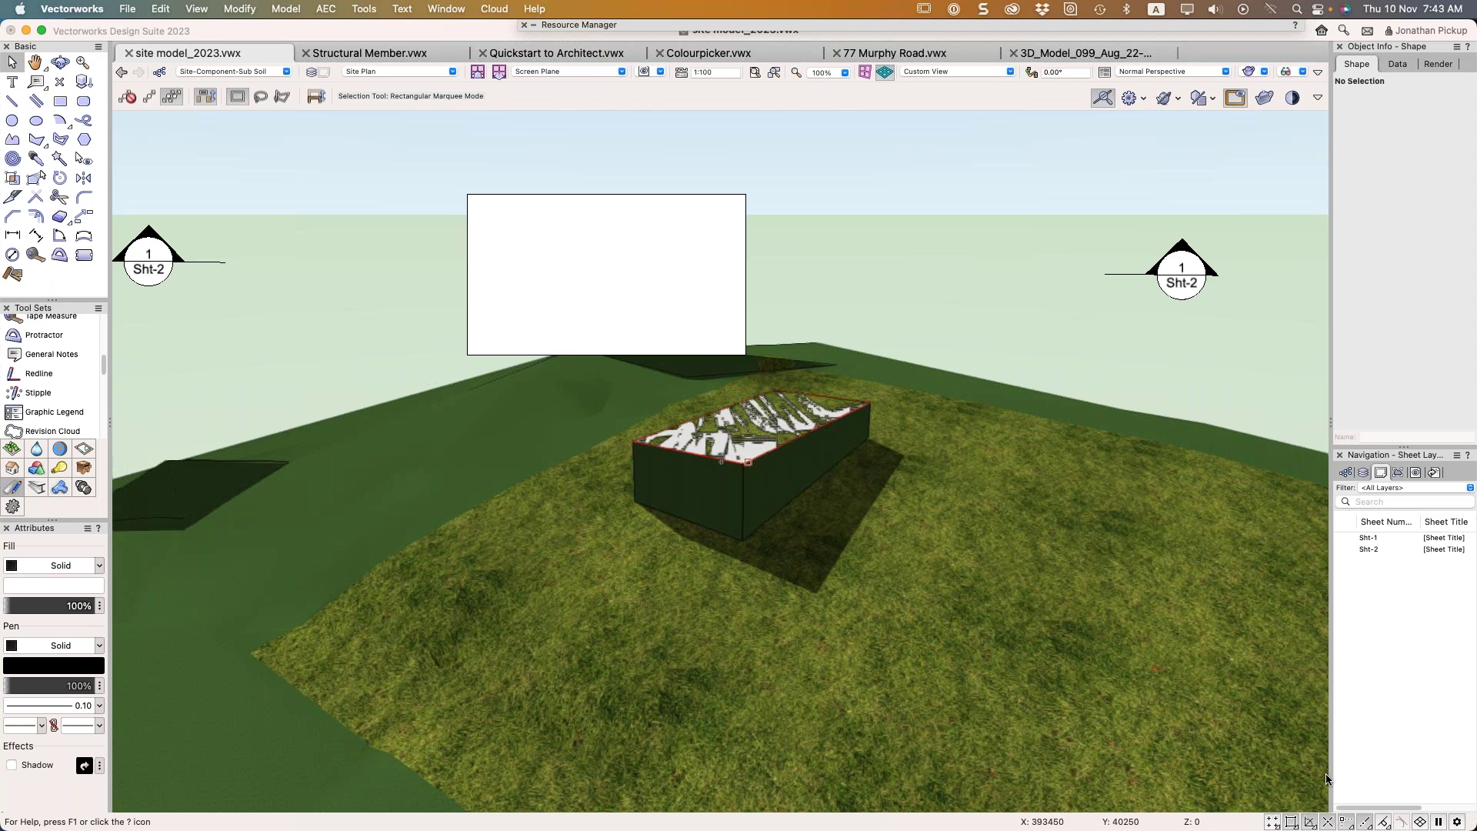
In top plan, convert the outer rectangle into a Grade Limits site modifier and update the site model
key("F5")
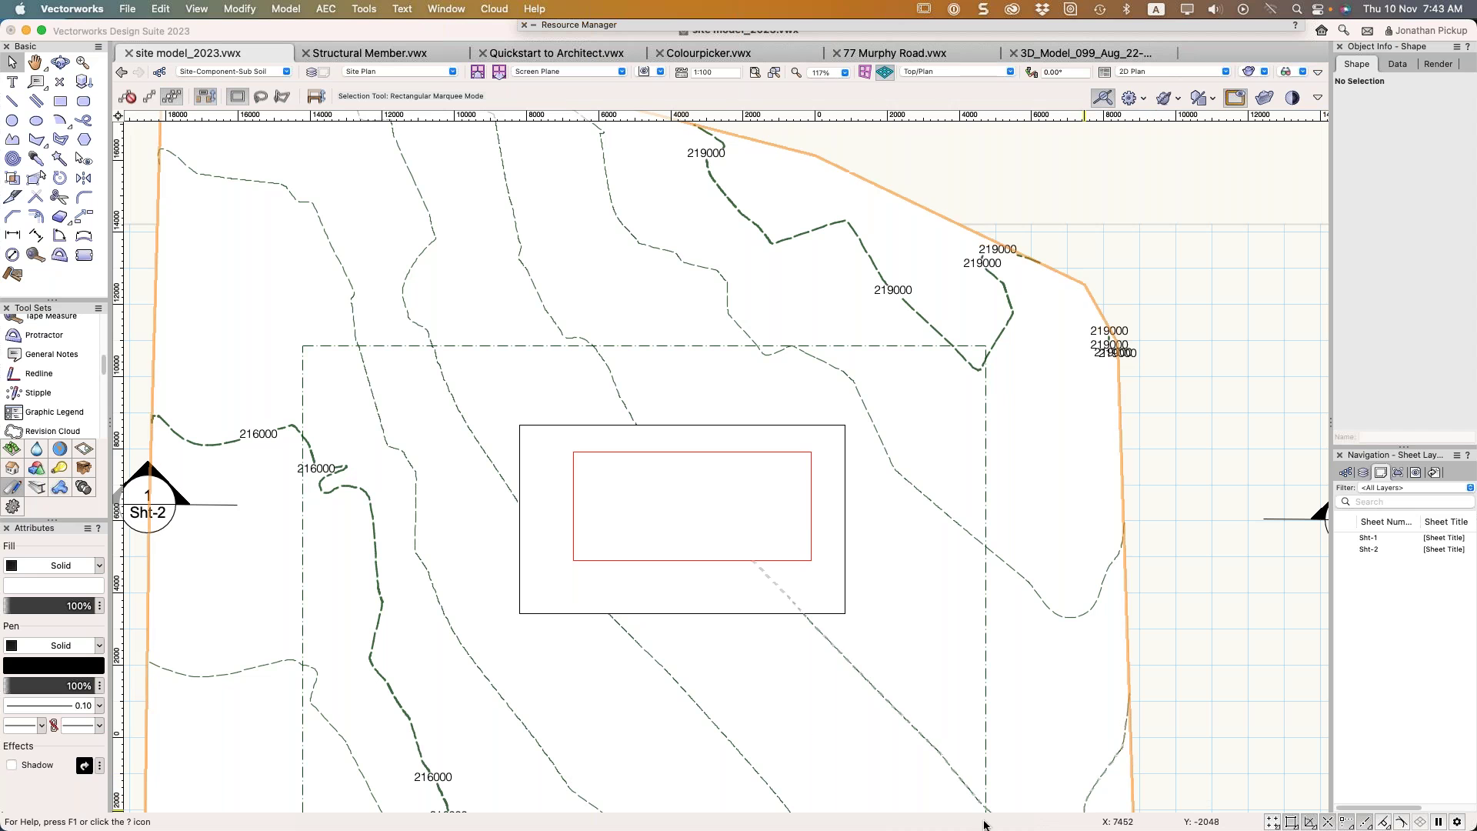
left_click(718, 573)
right_click(718, 573)
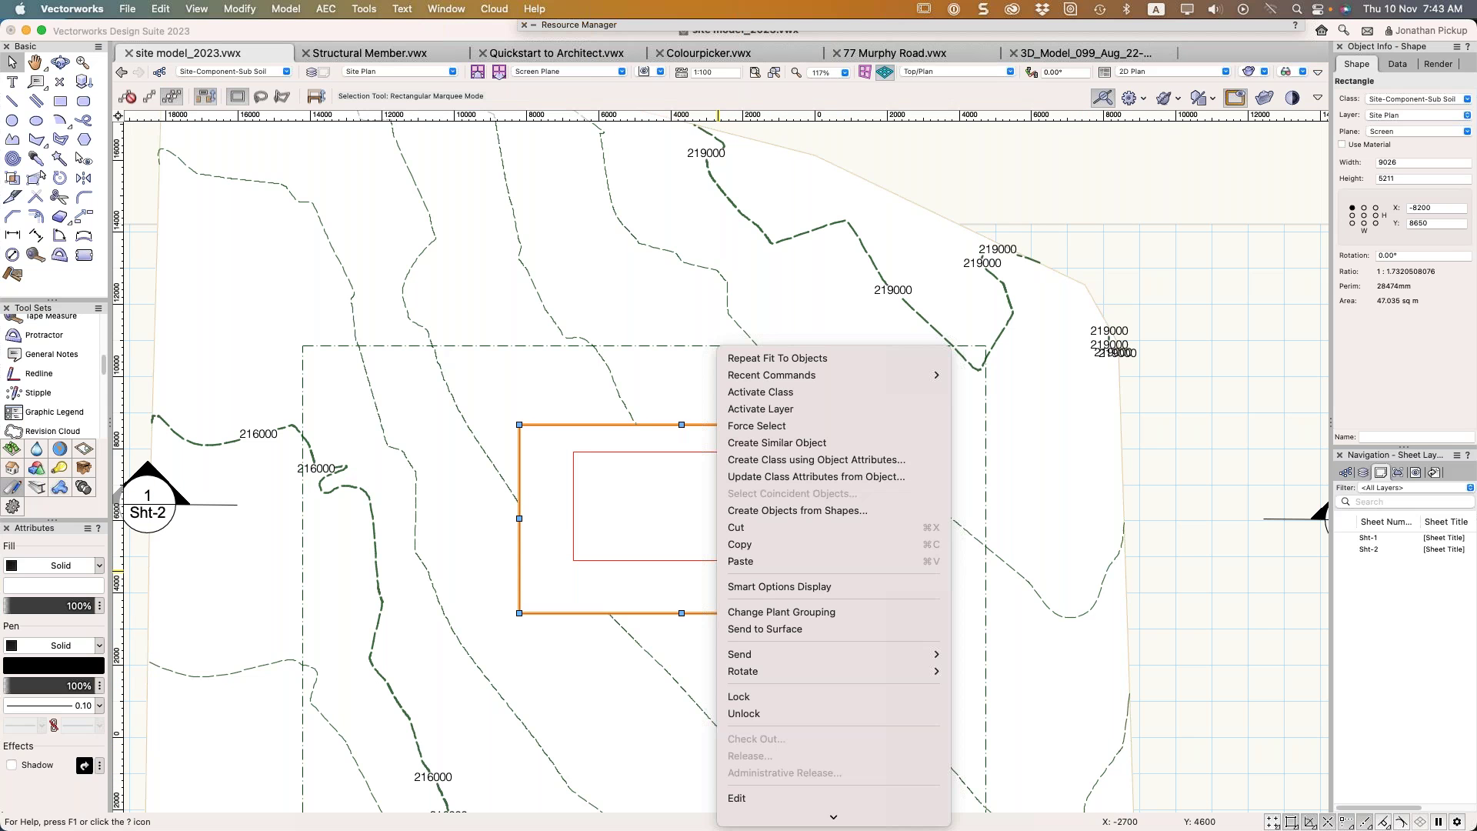
mouse_move(743, 829)
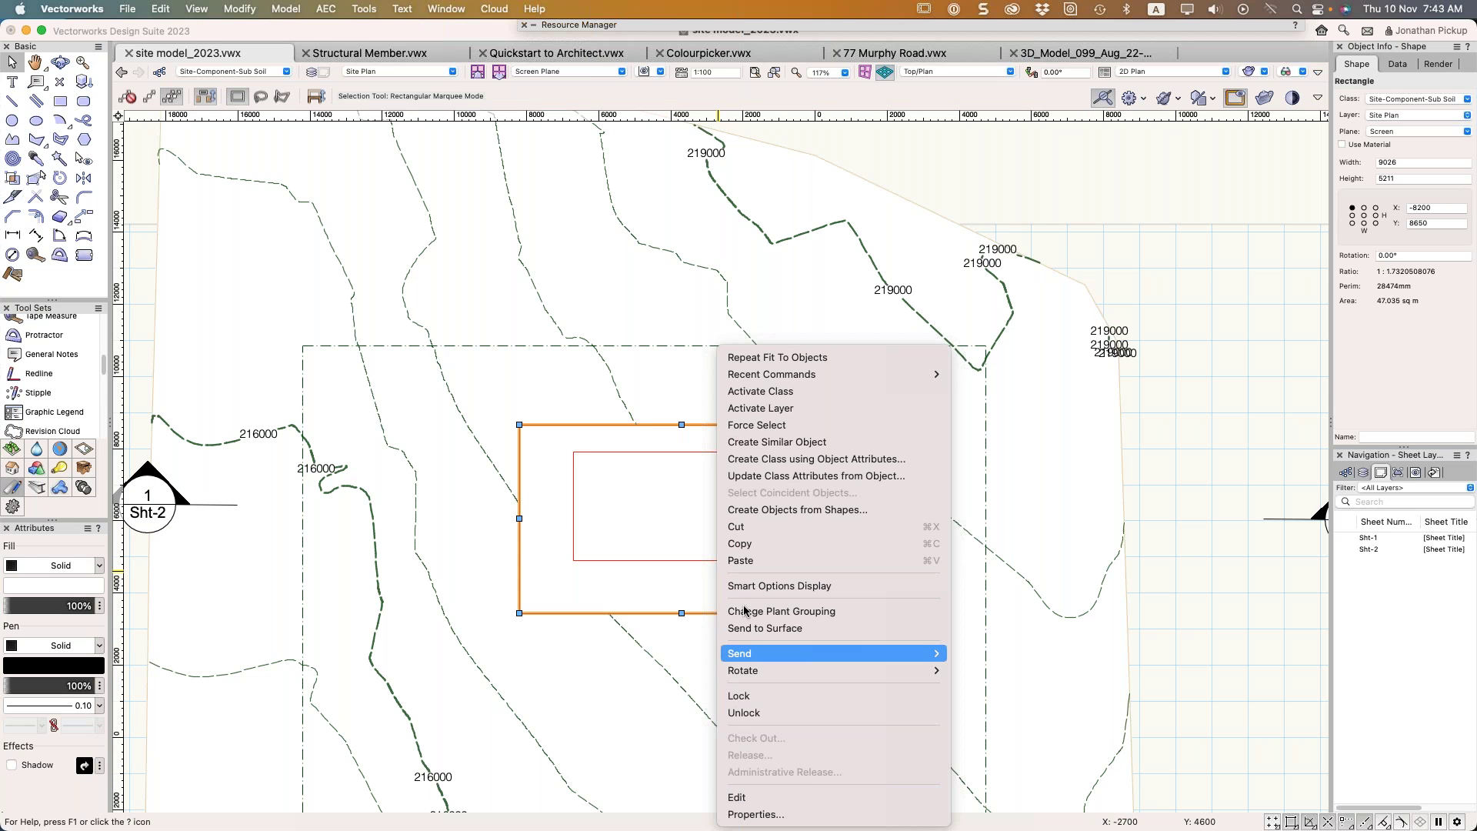
left_click(748, 510)
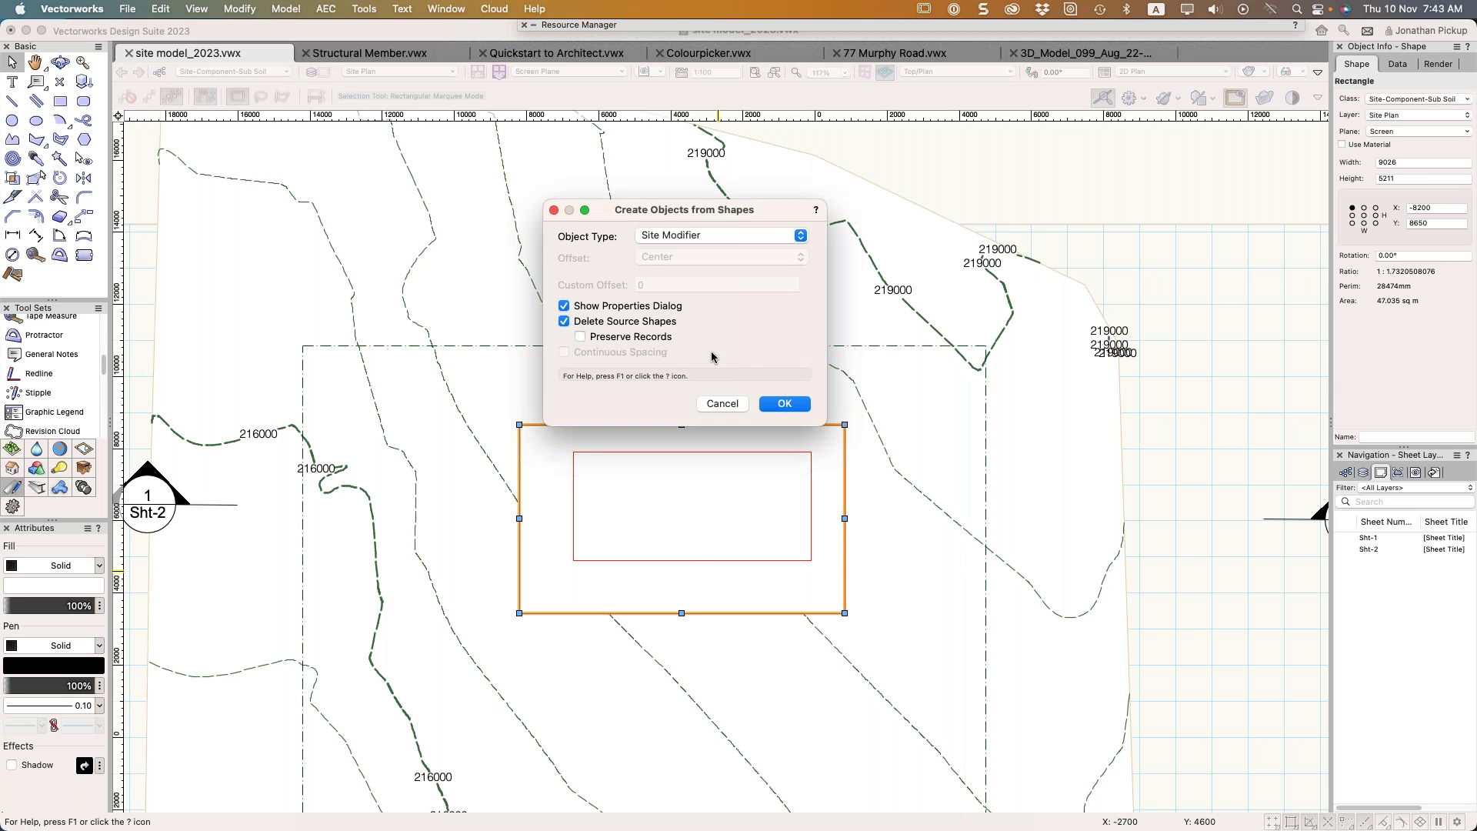
left_click(777, 404)
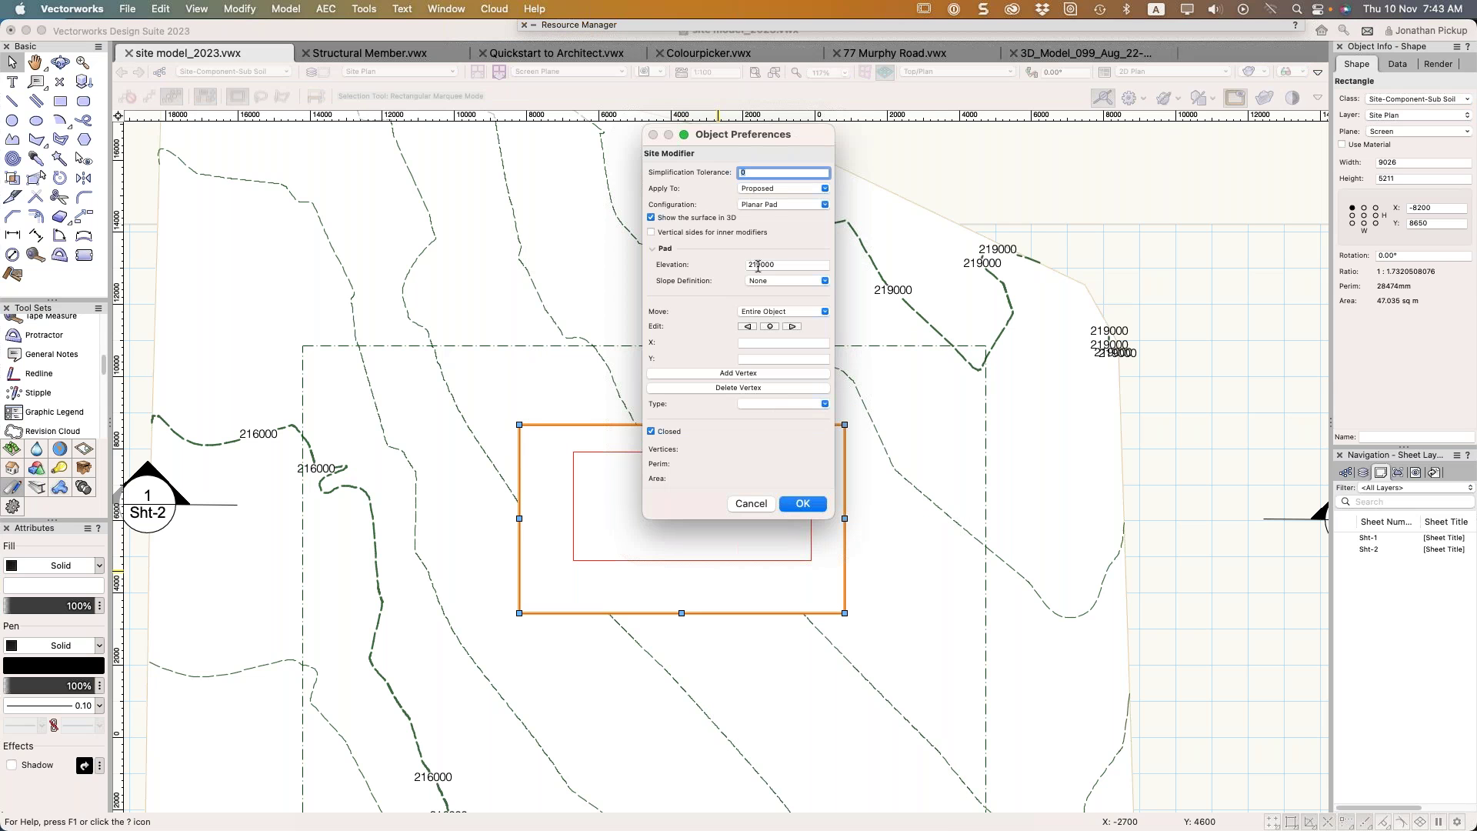
left_click(769, 204)
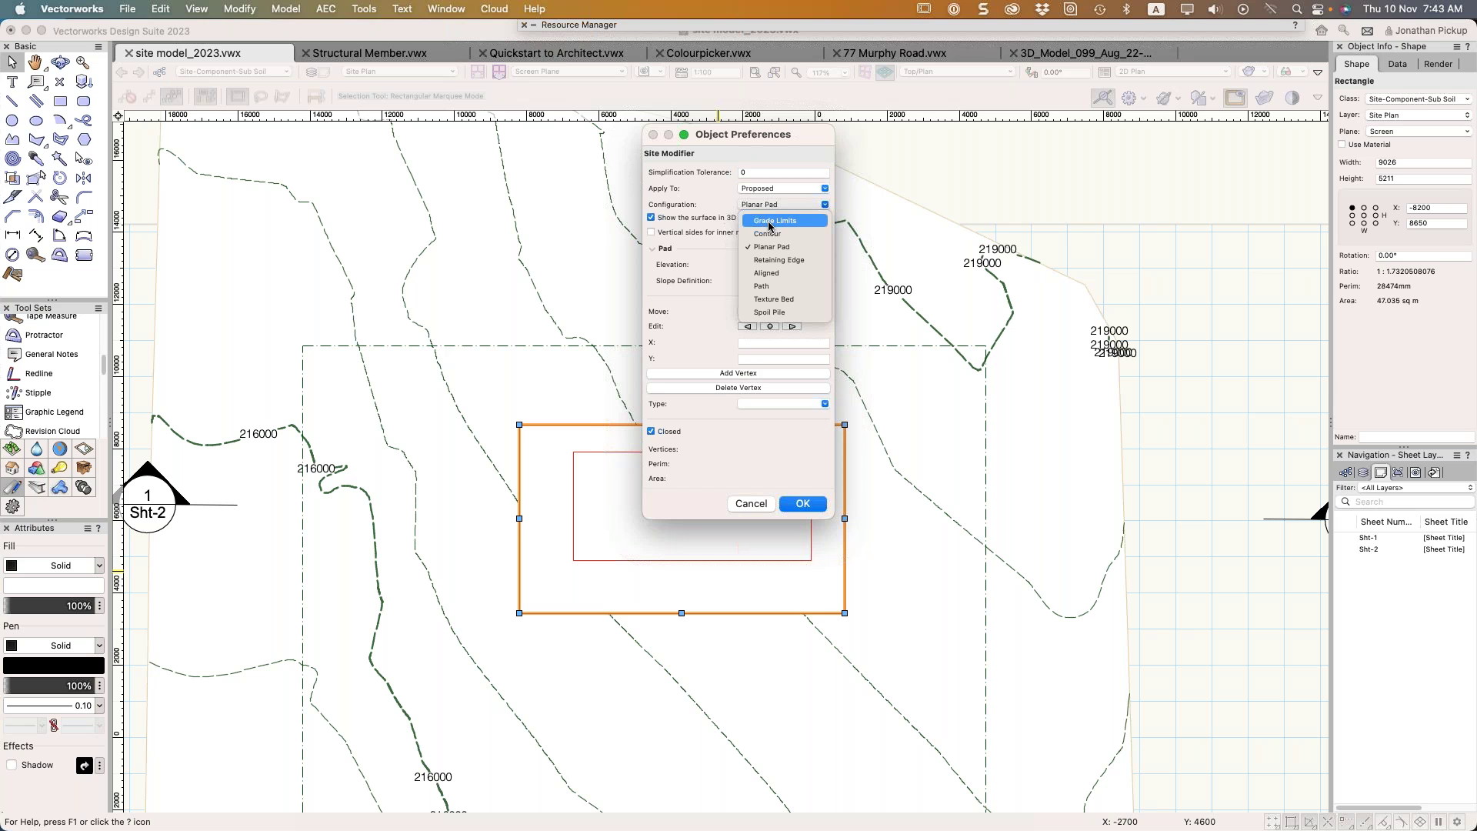
left_click(774, 220)
left_click(803, 504)
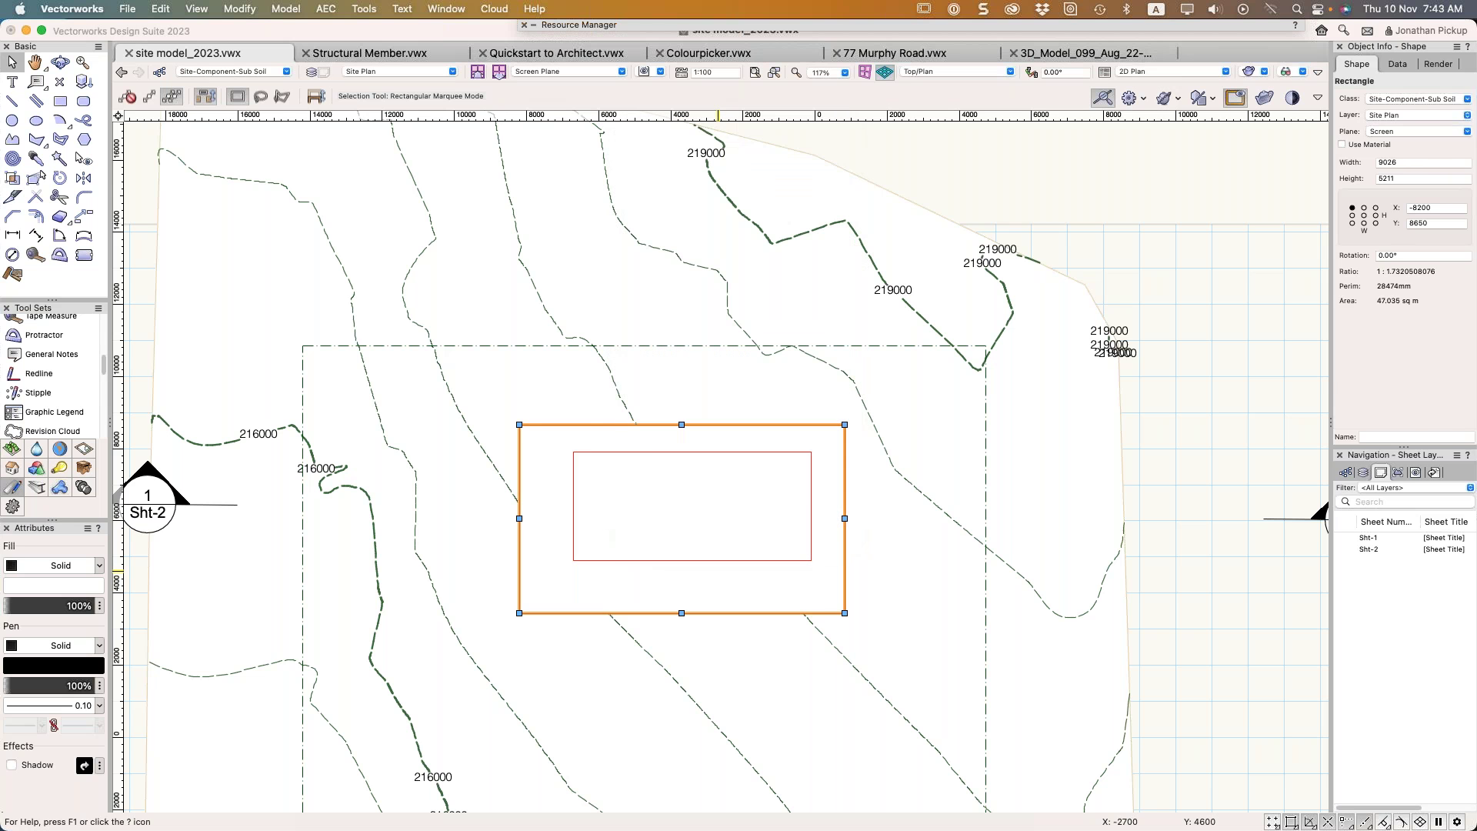
left_click(1377, 158)
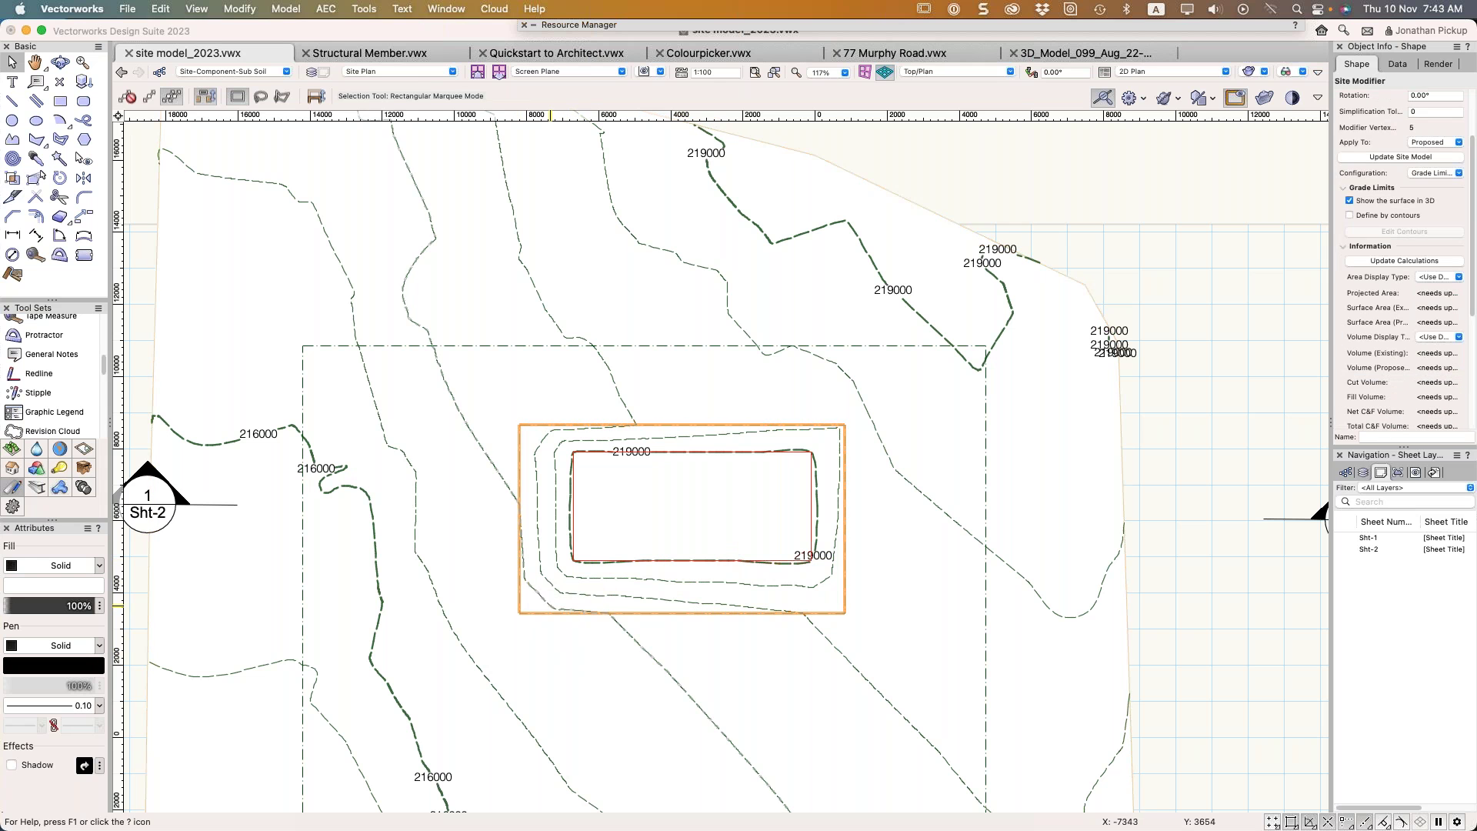
Reshape the grade limits rectangle's bottom edge further down and update the site model
key("shift+r")
left_click_drag(680, 631, 685, 804)
mouse_move(696, 708)
left_mouse_down()
mouse_move(703, 600)
mouse_move(728, 601)
left_mouse_up()
left_click(1382, 157)
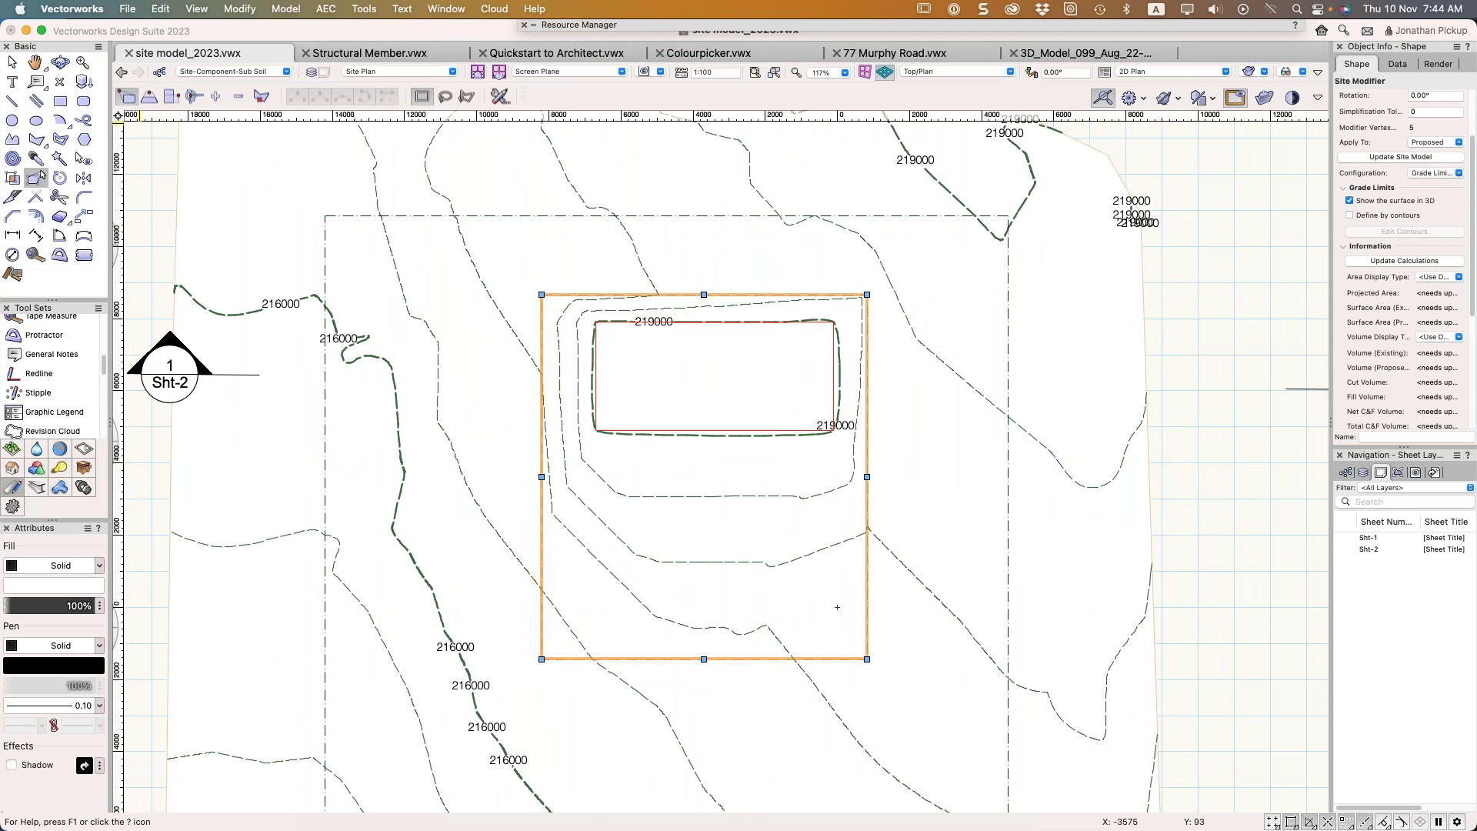
Draw a rectangle below the pad and widen it to 9026
left_click(74, 100)
left_click(541, 660)
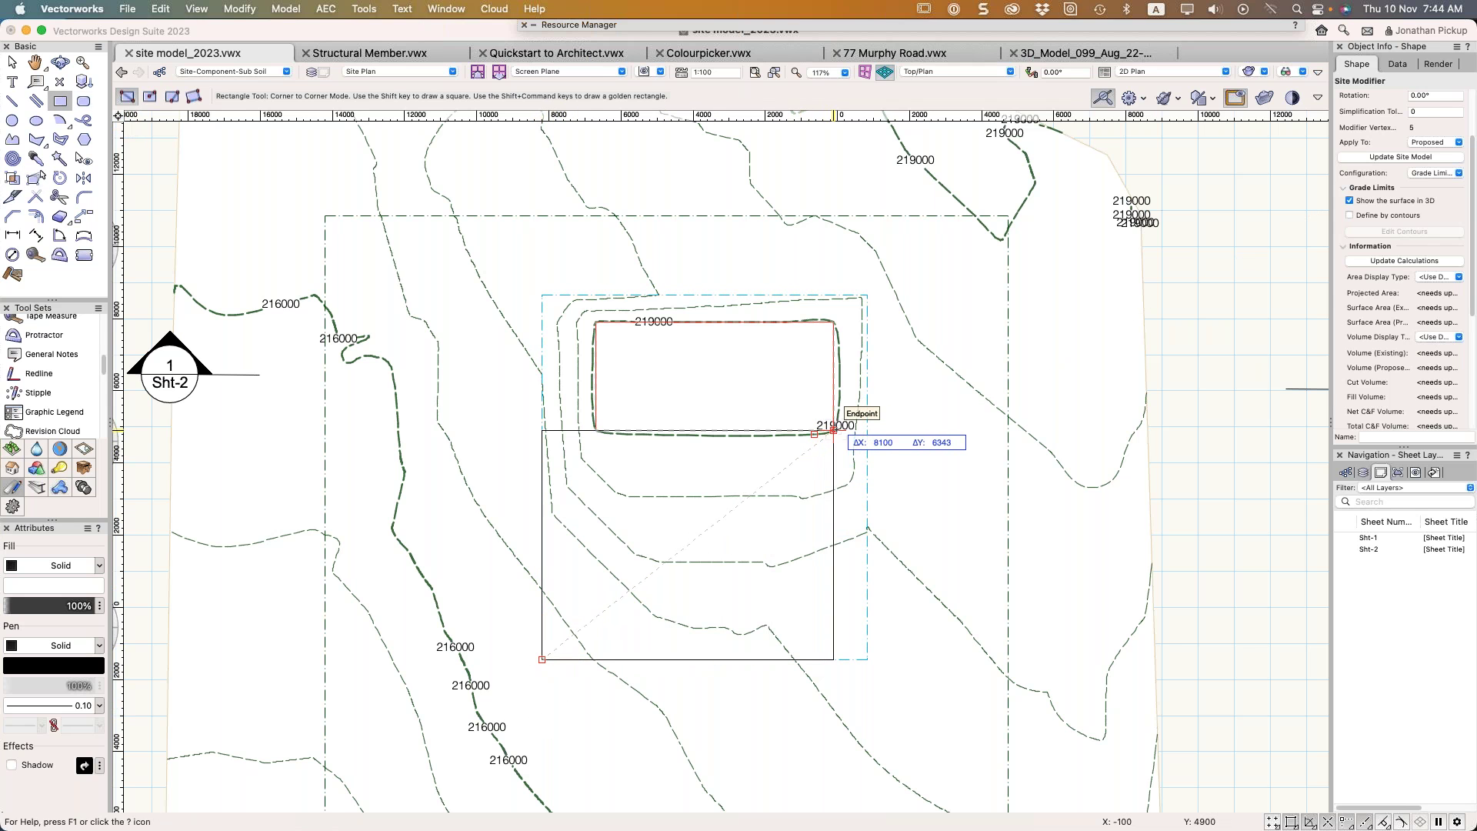
left_click(833, 430)
key("x")
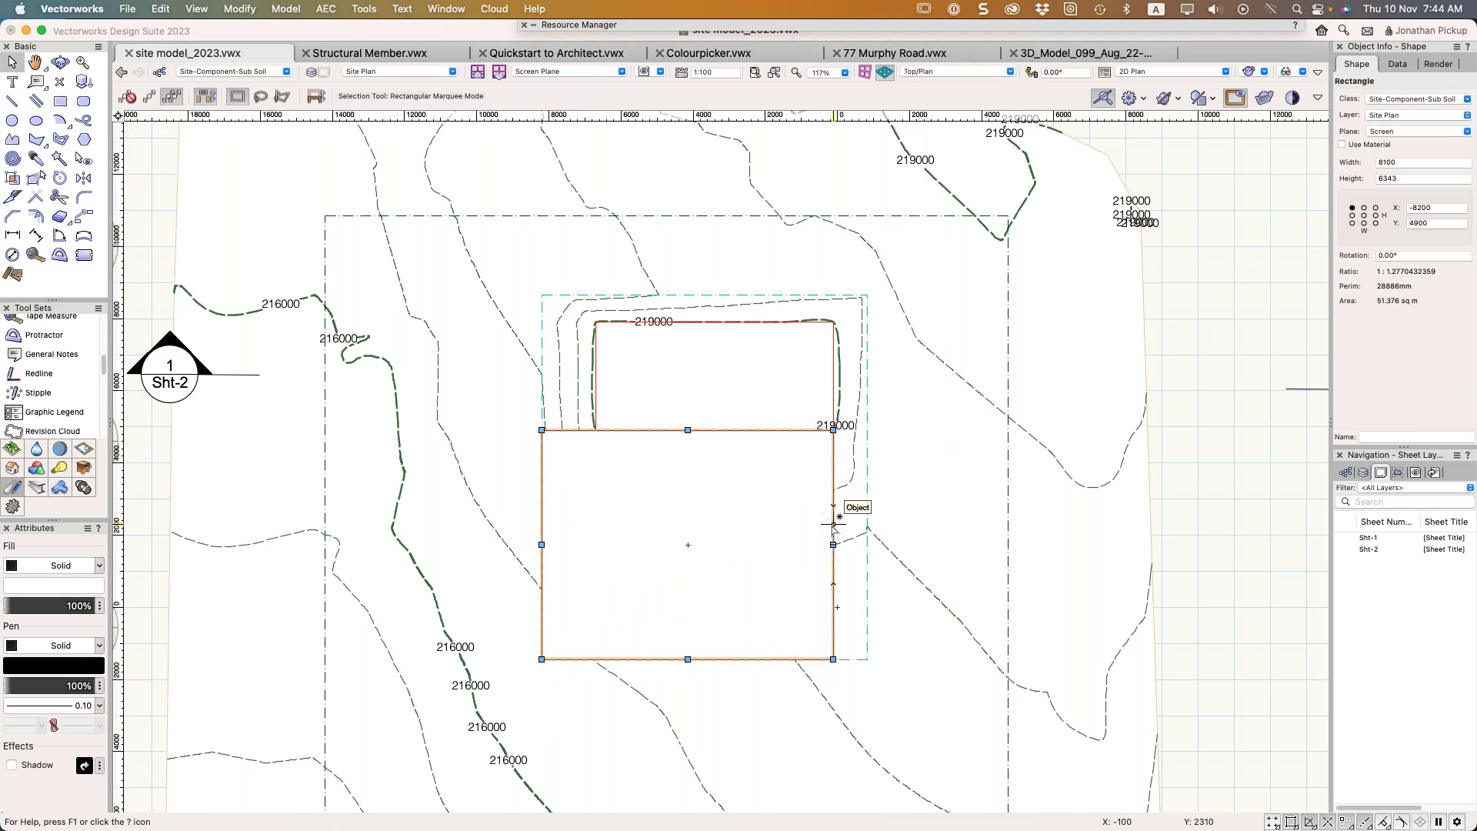
left_click_drag(833, 544, 867, 560)
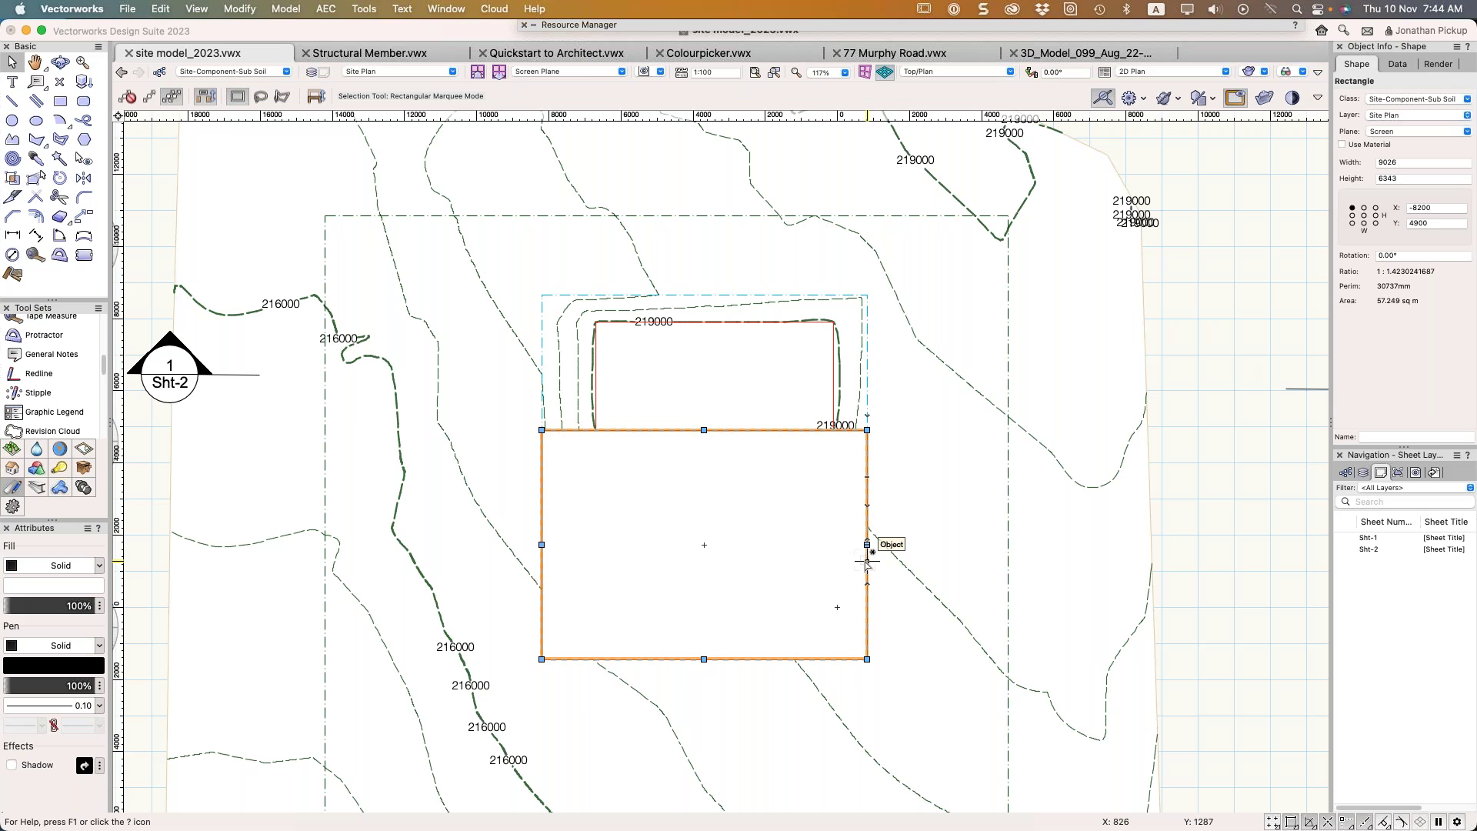
mouse_move(866, 564)
Turn the new rectangle into a Grade Limits site modifier and view it in isometric
right_click(663, 521)
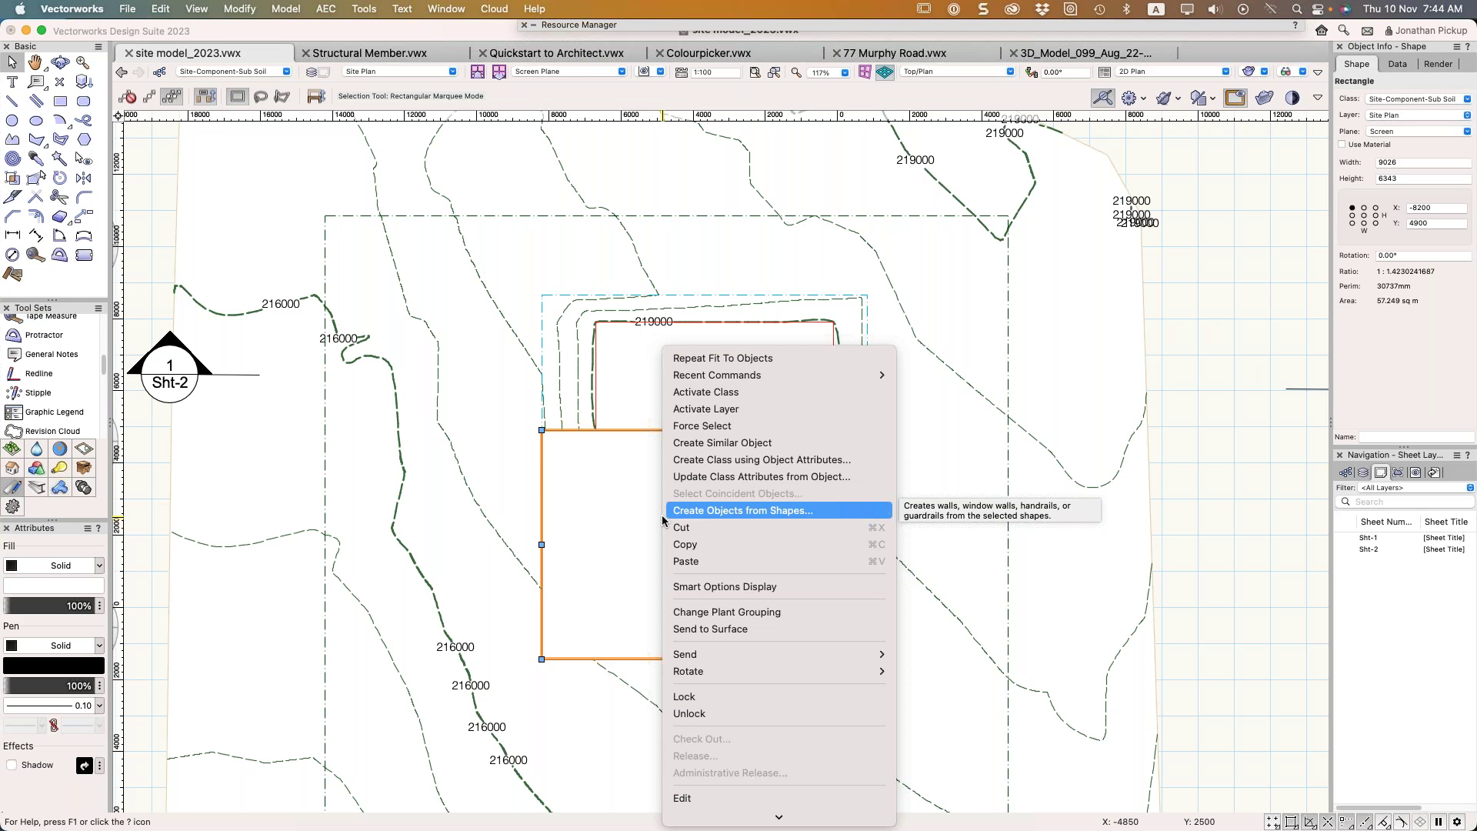
left_click(663, 513)
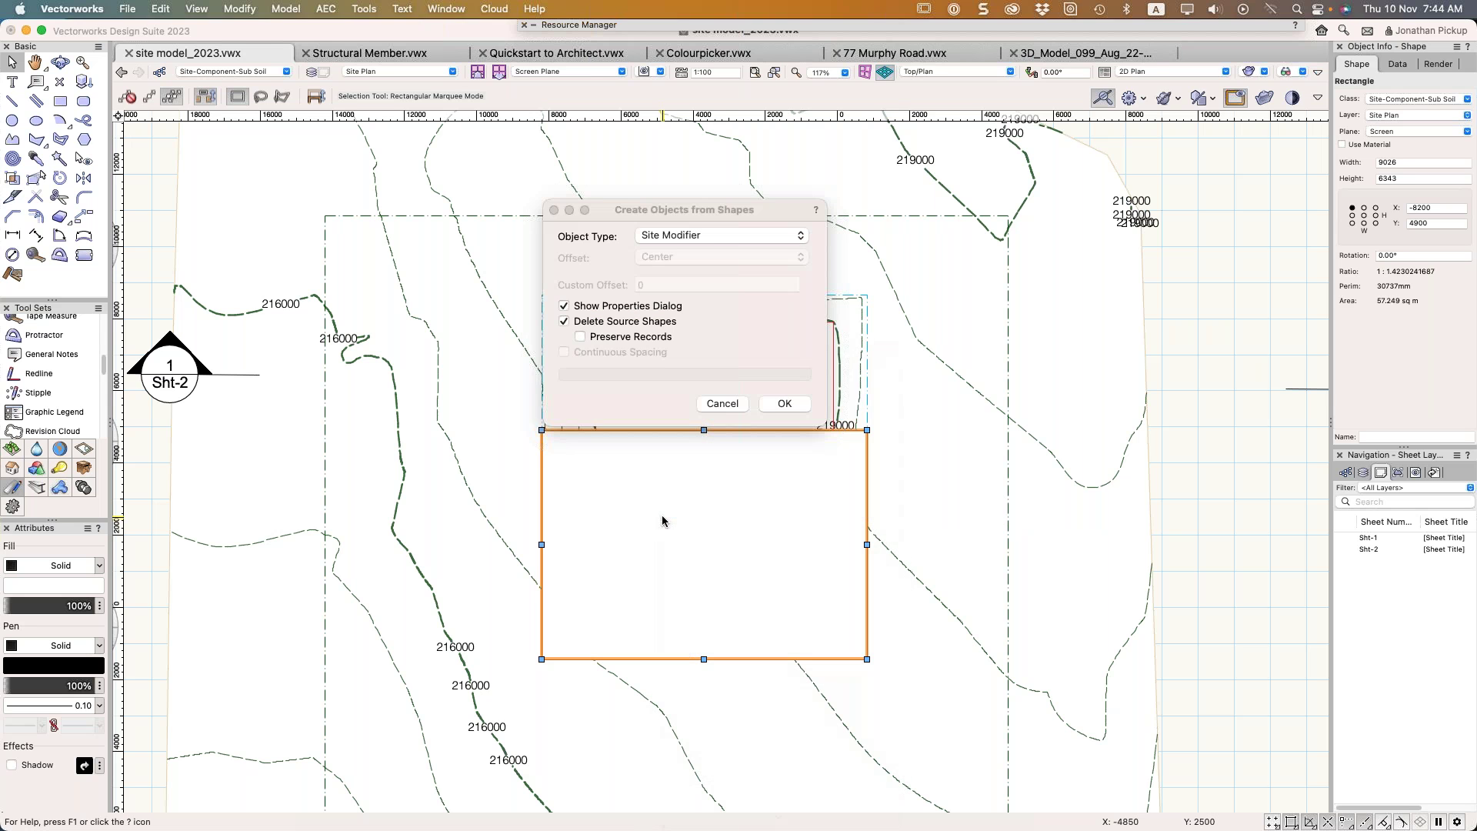
left_click(781, 404)
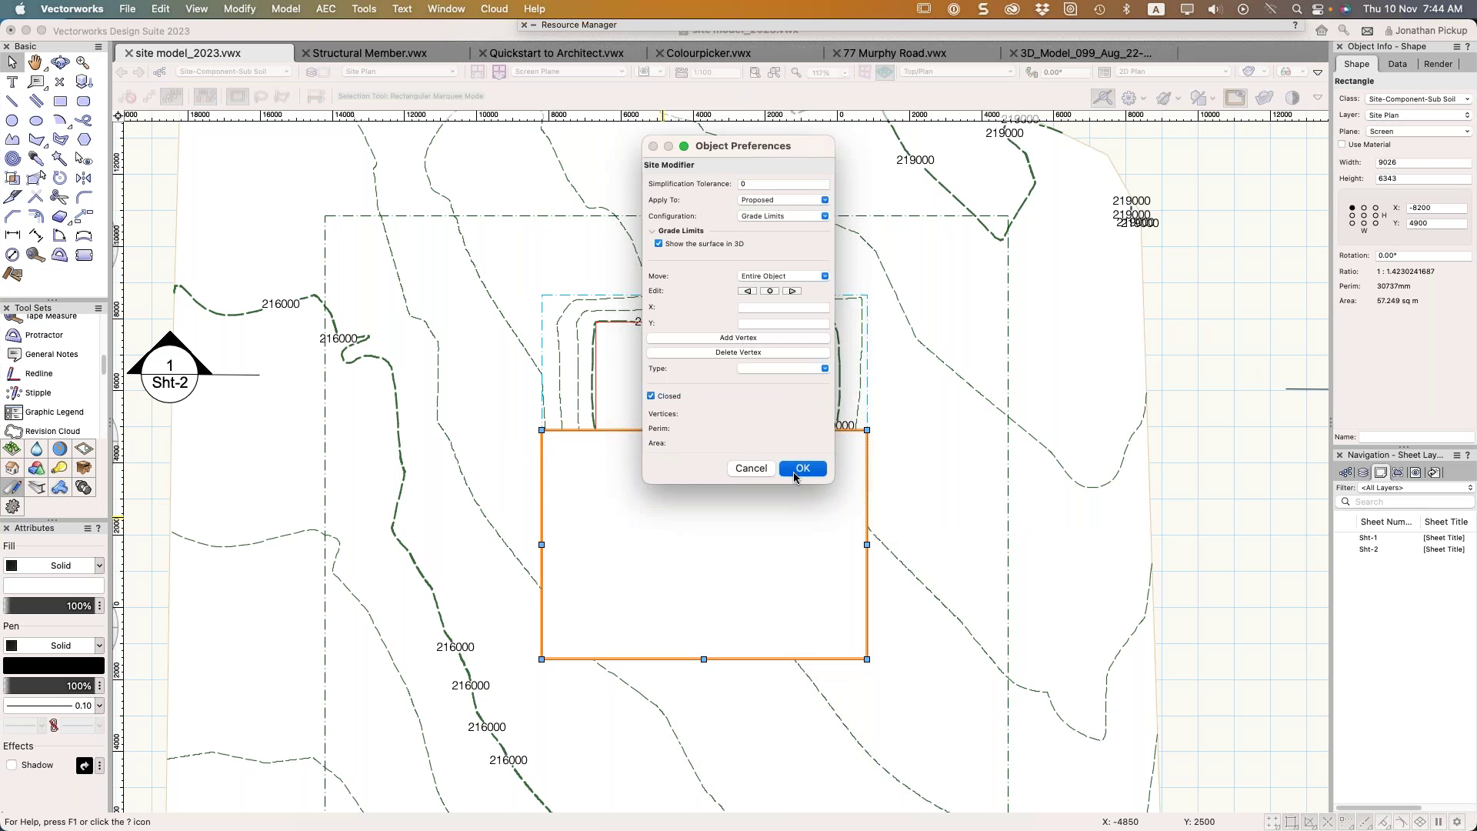
left_click(793, 471)
key("shift+c")
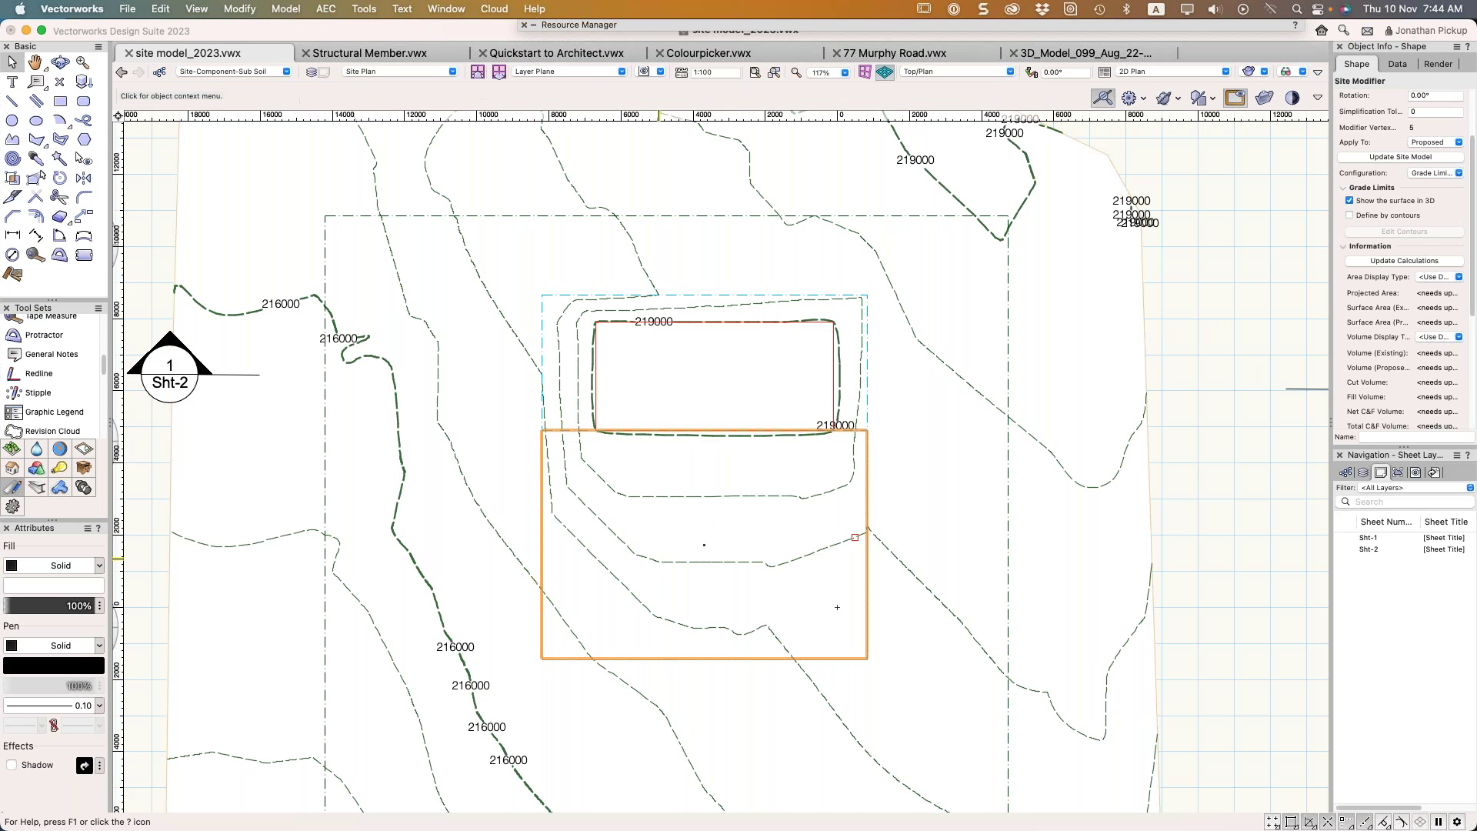
left_click_drag(675, 534, 669, 551)
middle_click_drag(669, 551, 685, 528, "super")
key("1")
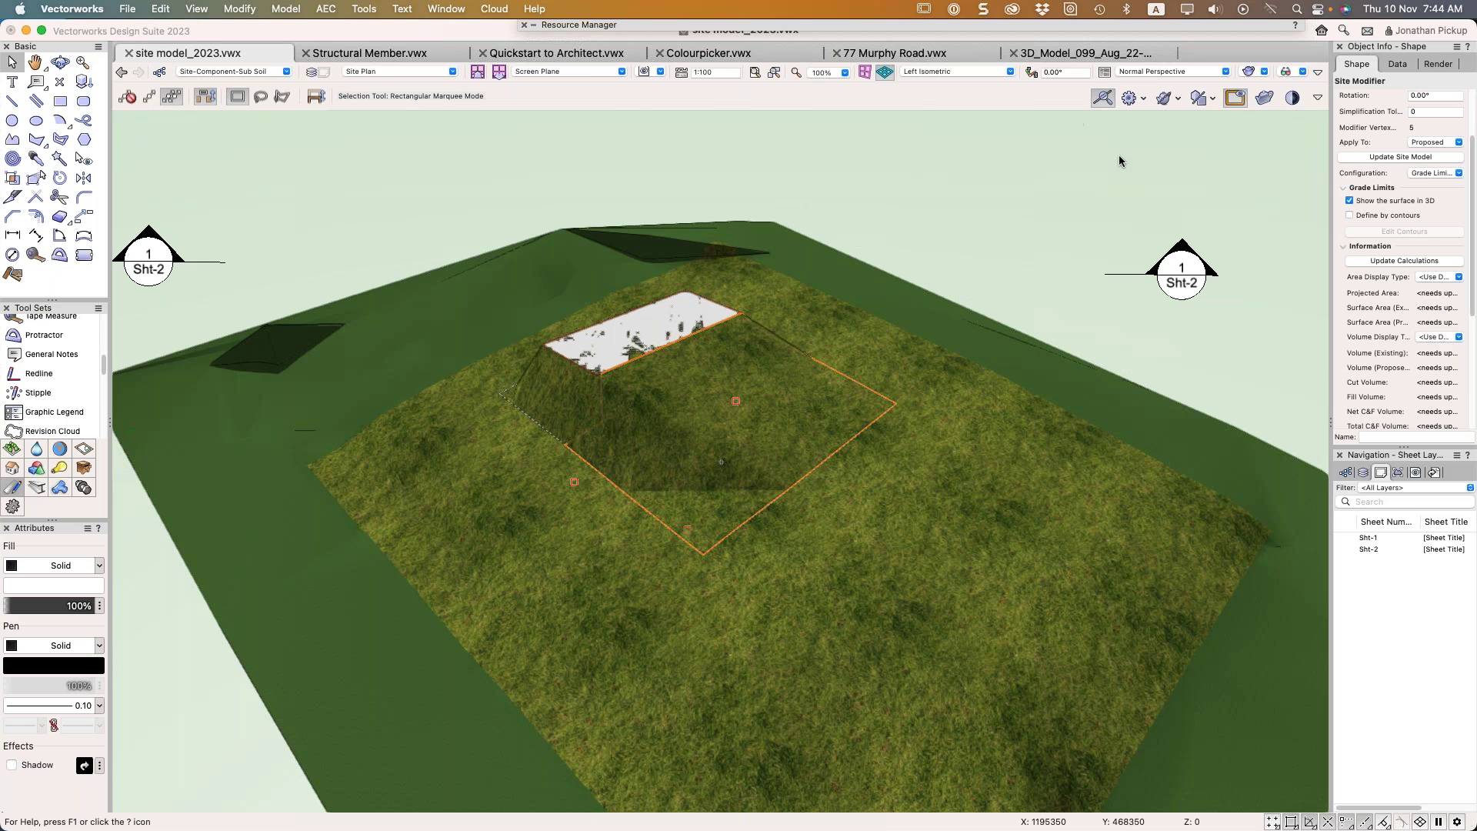
Update the site model to regrade the terrain within the new grade limits, then return to Top/Plan
left_click(1360, 157)
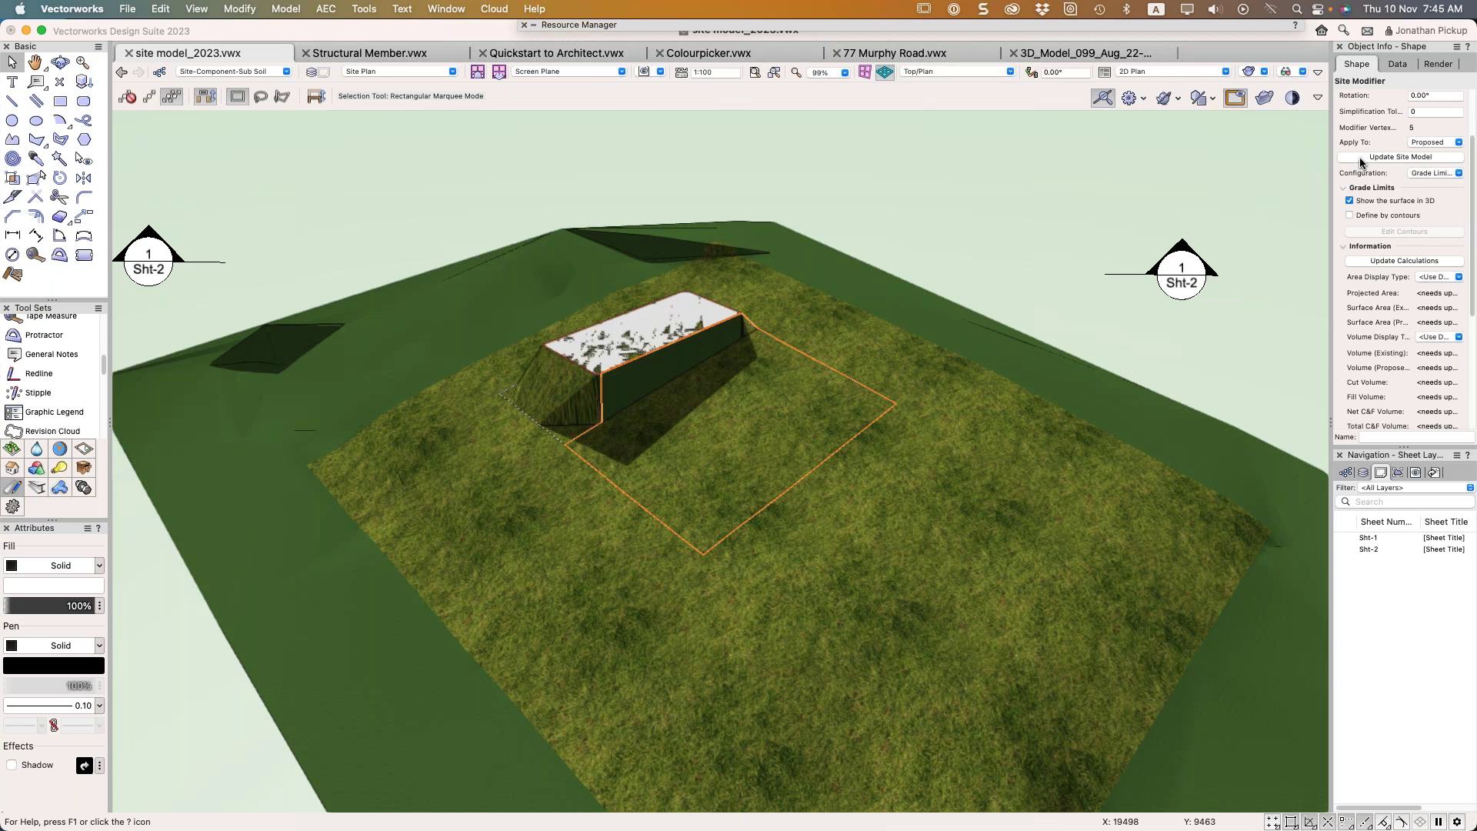
key("F5")
Move a pad rectangle below the original pad, stretch its top edge up to meet it, and update
left_click(1044, 240)
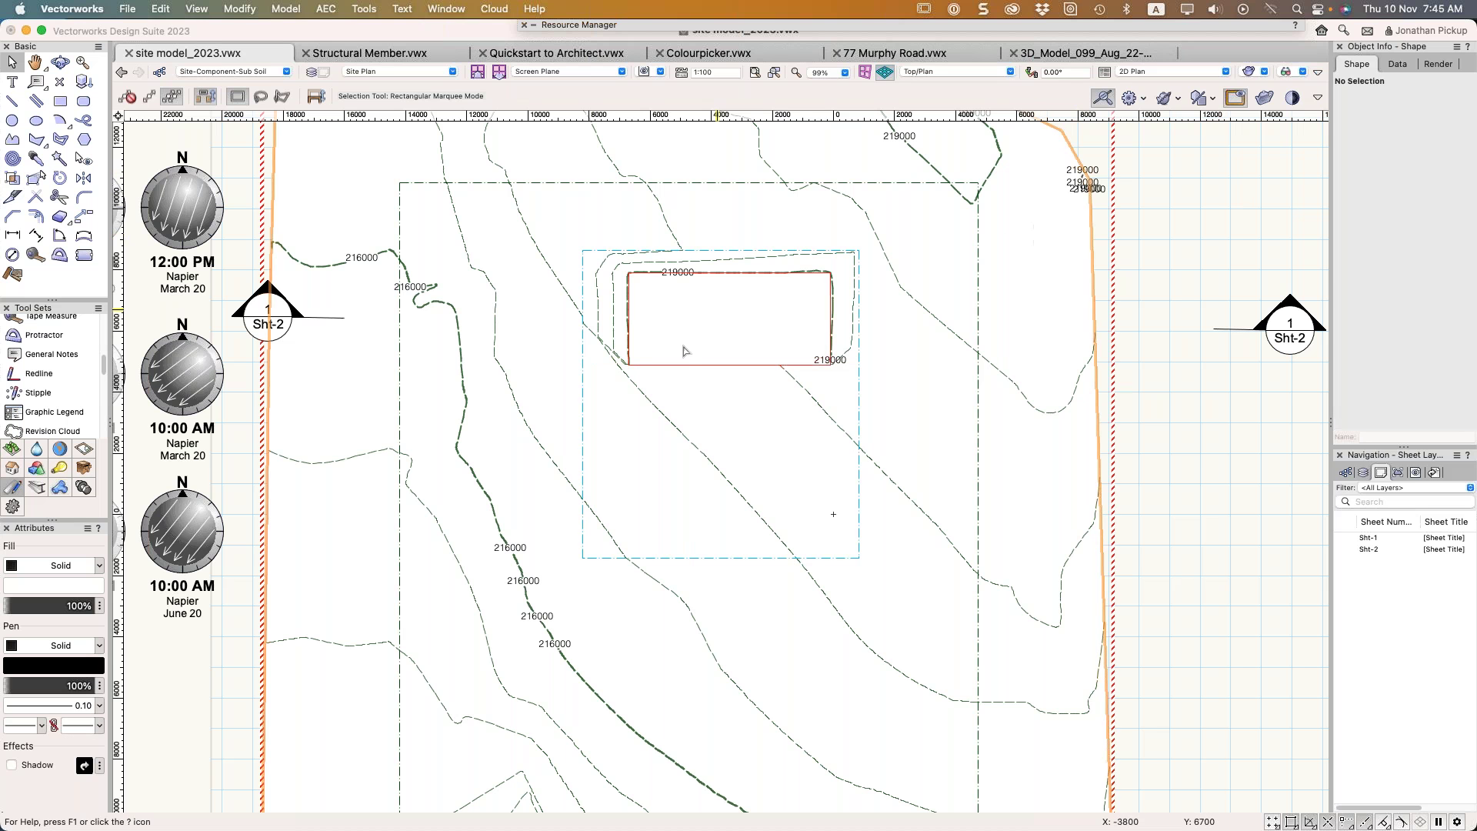
left_click_drag(681, 365, 682, 501)
left_click(730, 397)
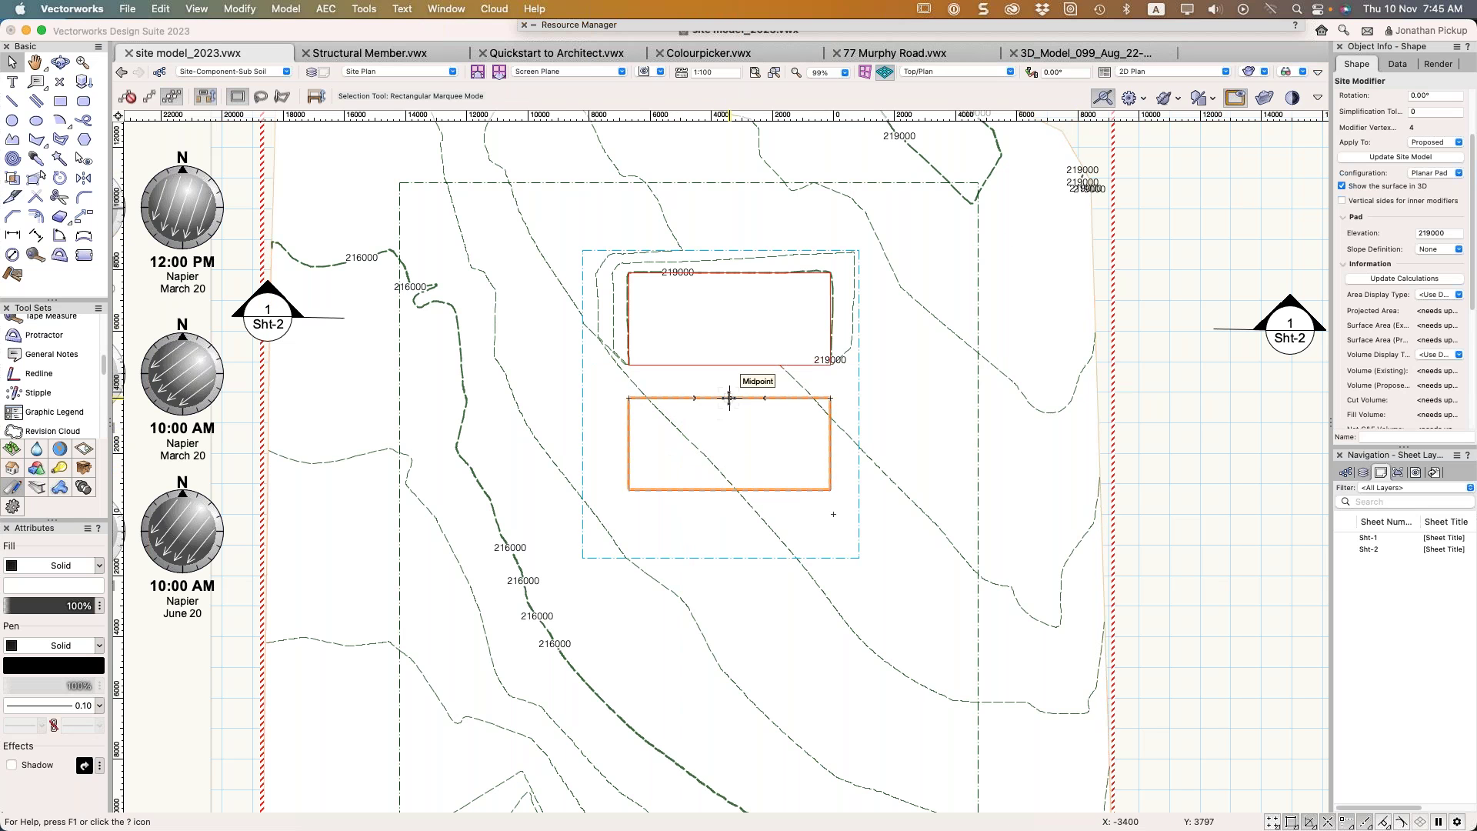
double_click(729, 398)
left_click_drag(729, 398, 733, 366)
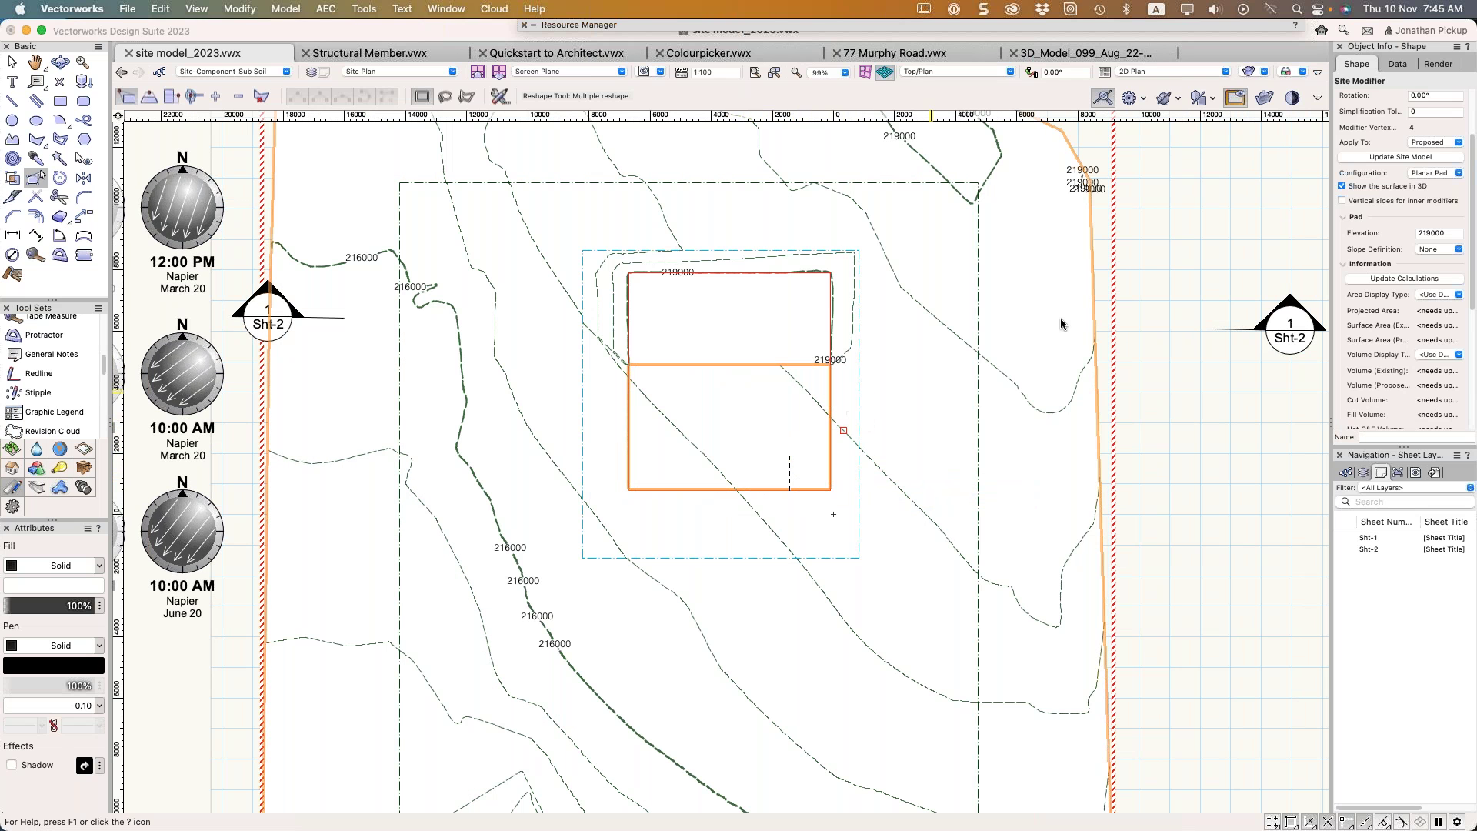
left_click(1399, 157)
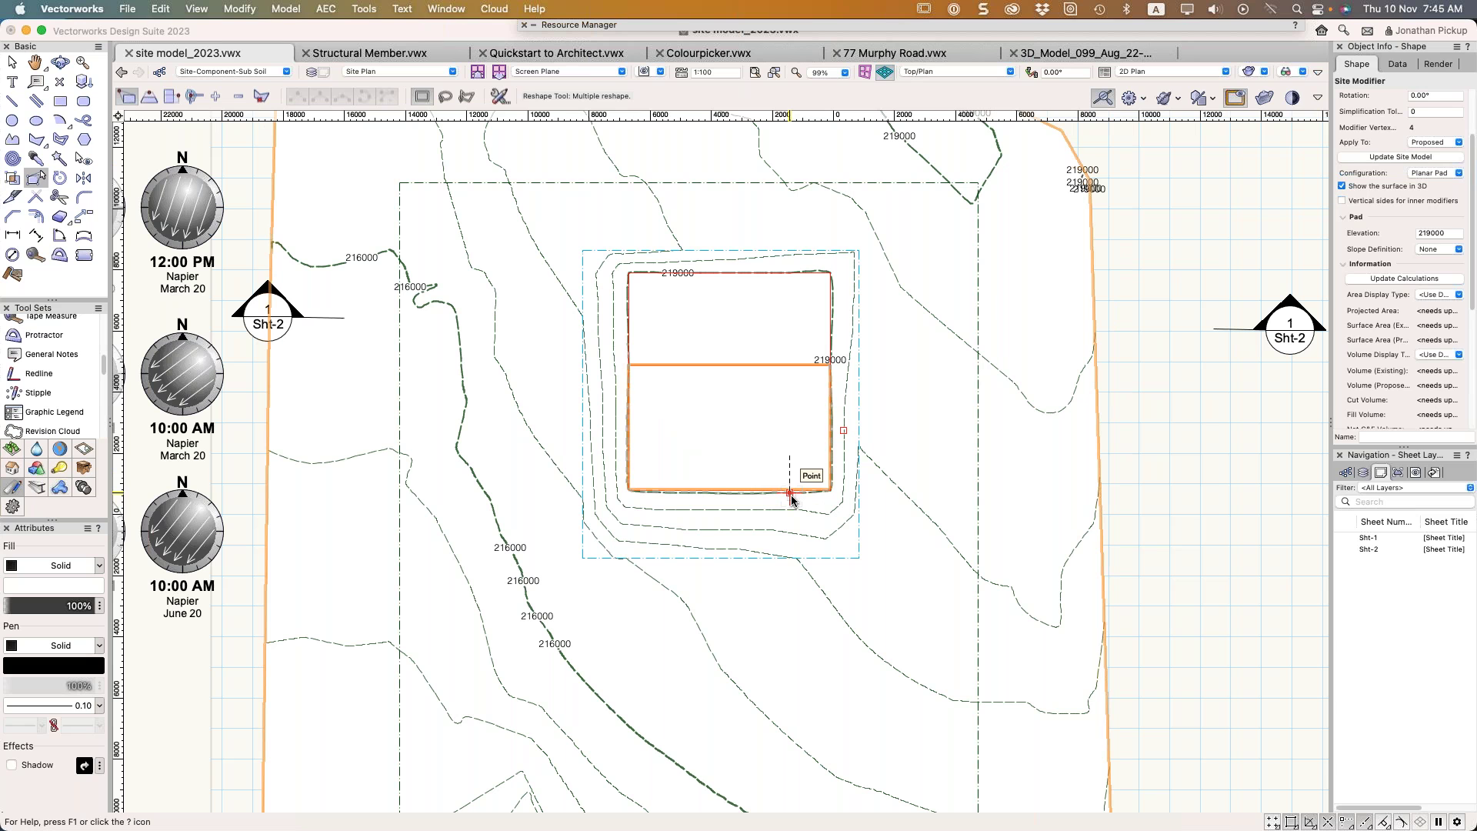
Reselect the lower pad modifier and nudge its top and middle edges upward
left_click(1029, 411)
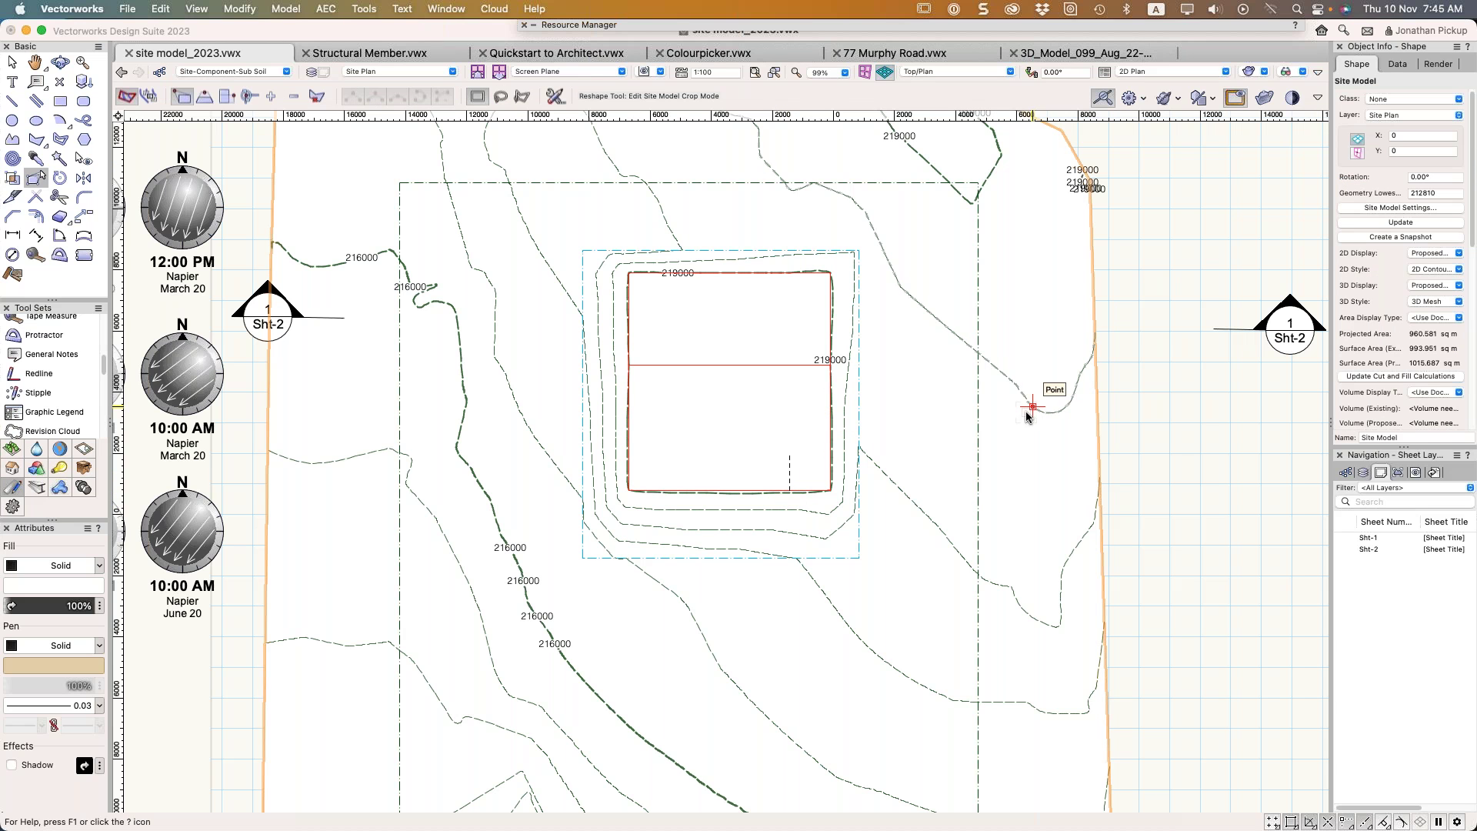
left_click(826, 400)
scroll(798, 393, "up", 4)
scroll(797, 392, "up", 3)
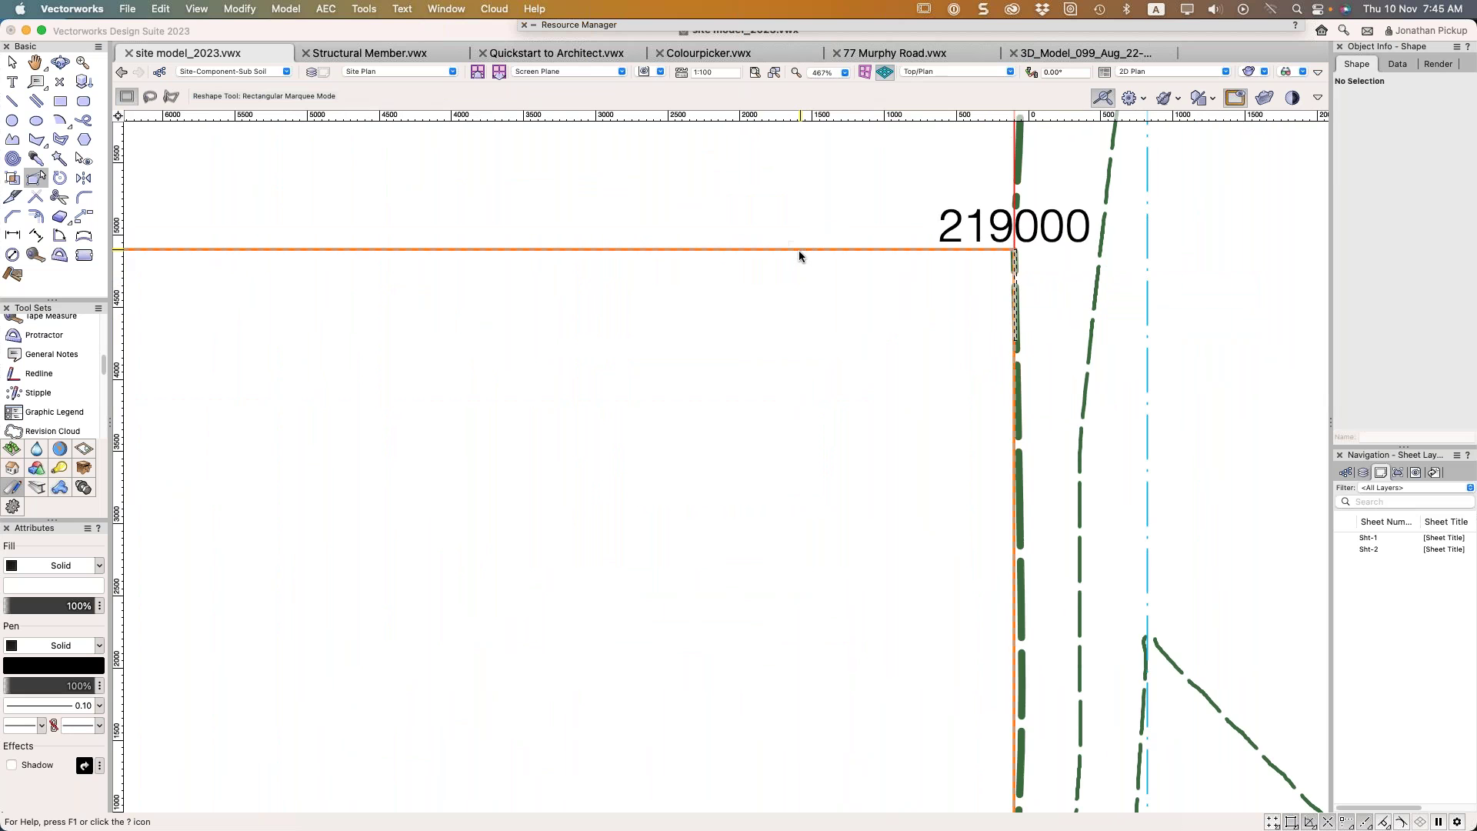
scroll(798, 254, "down", 1)
scroll(800, 253, "down", 6)
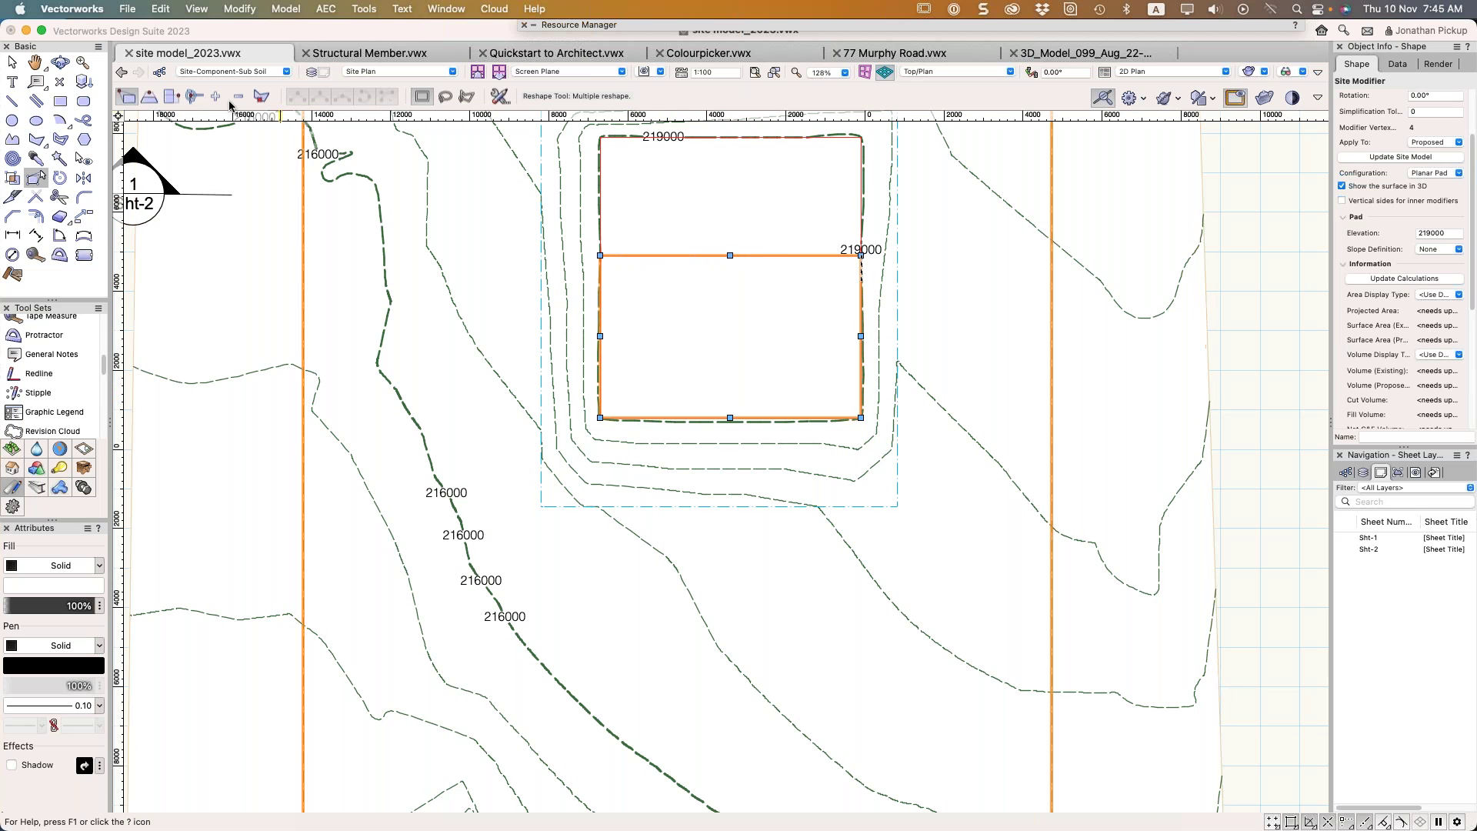
key("shift+Up")
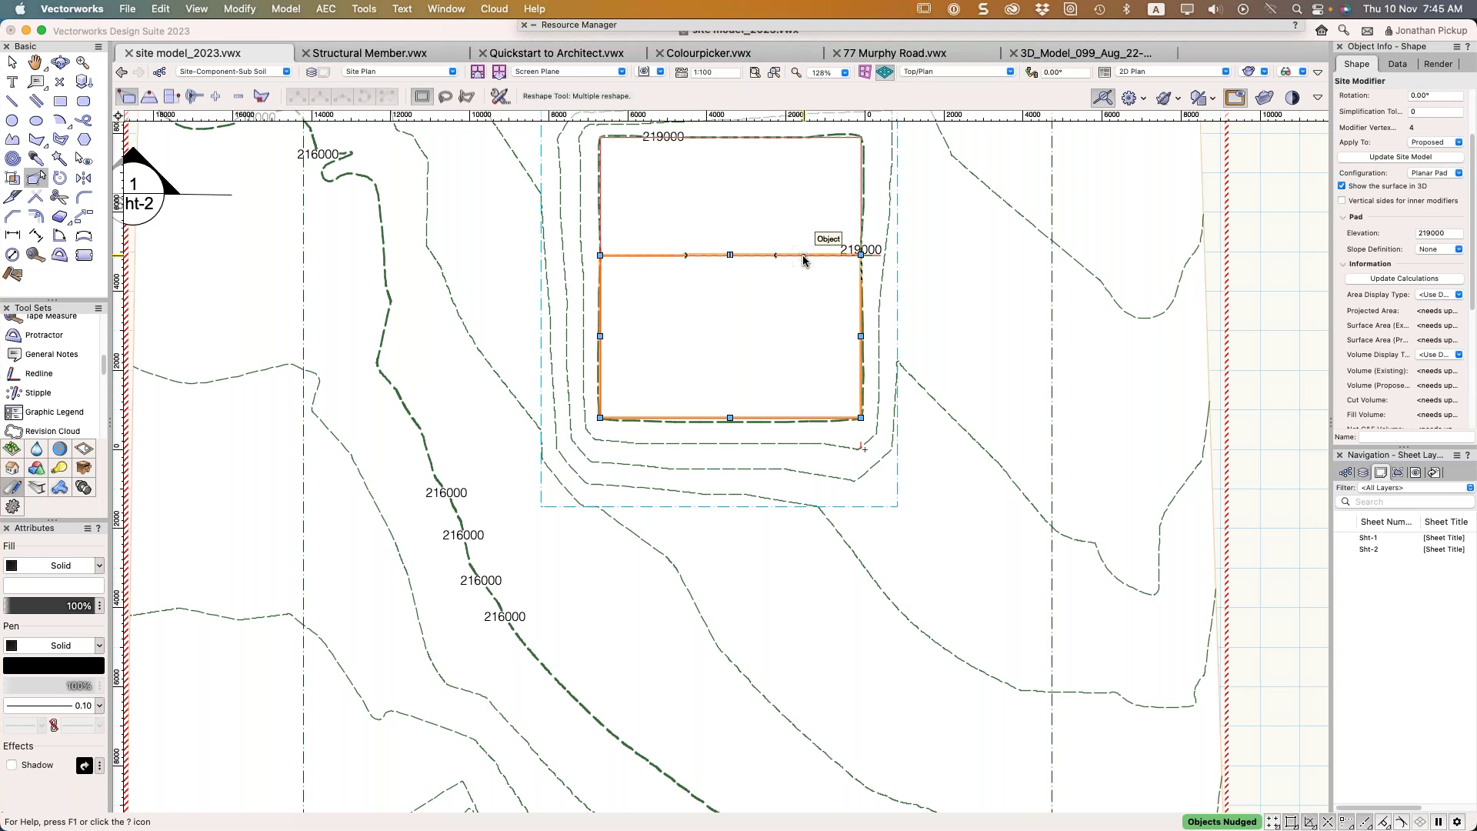
key("shift+Up")
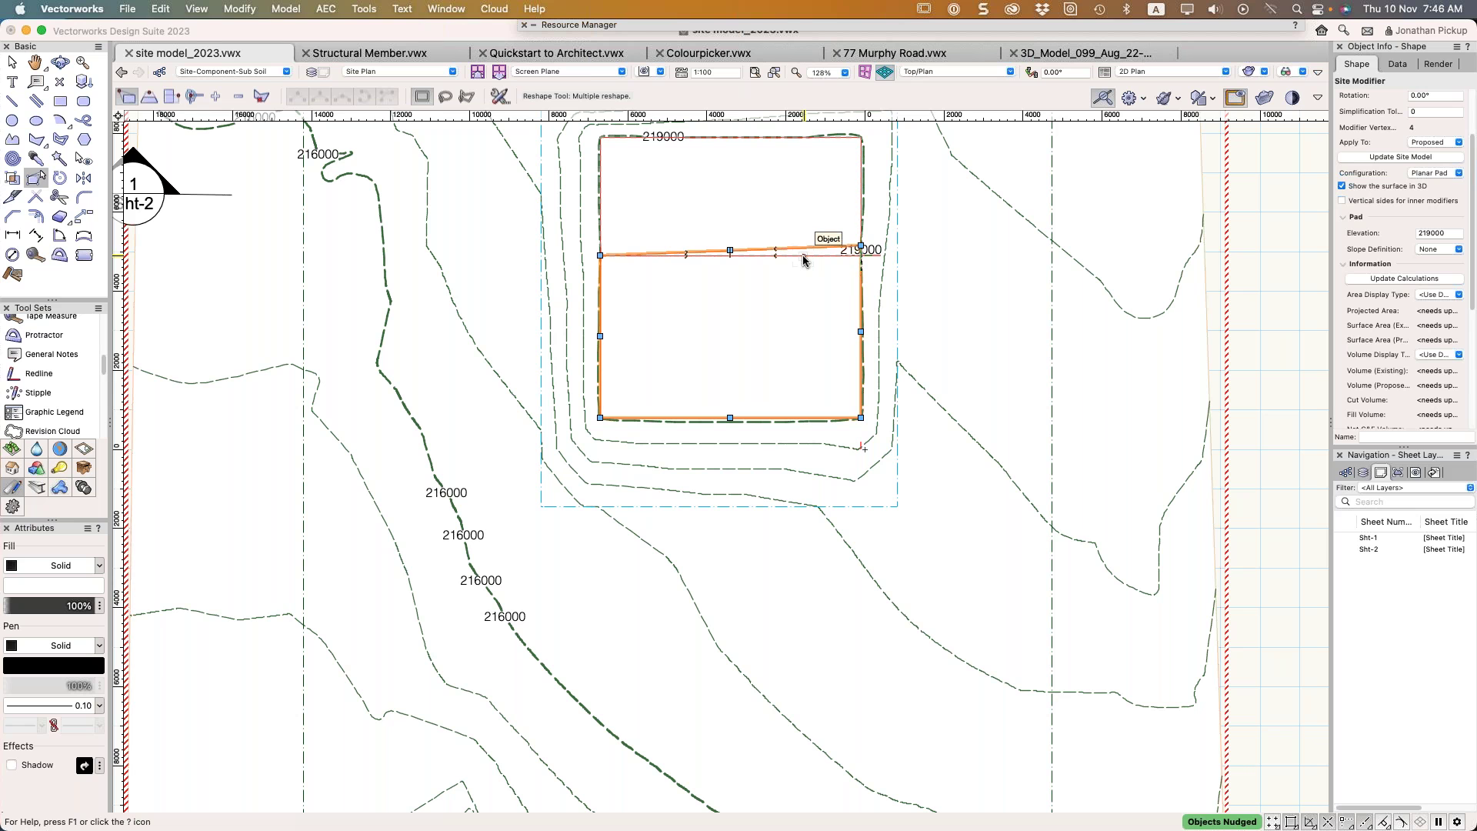
key("shift+Up")
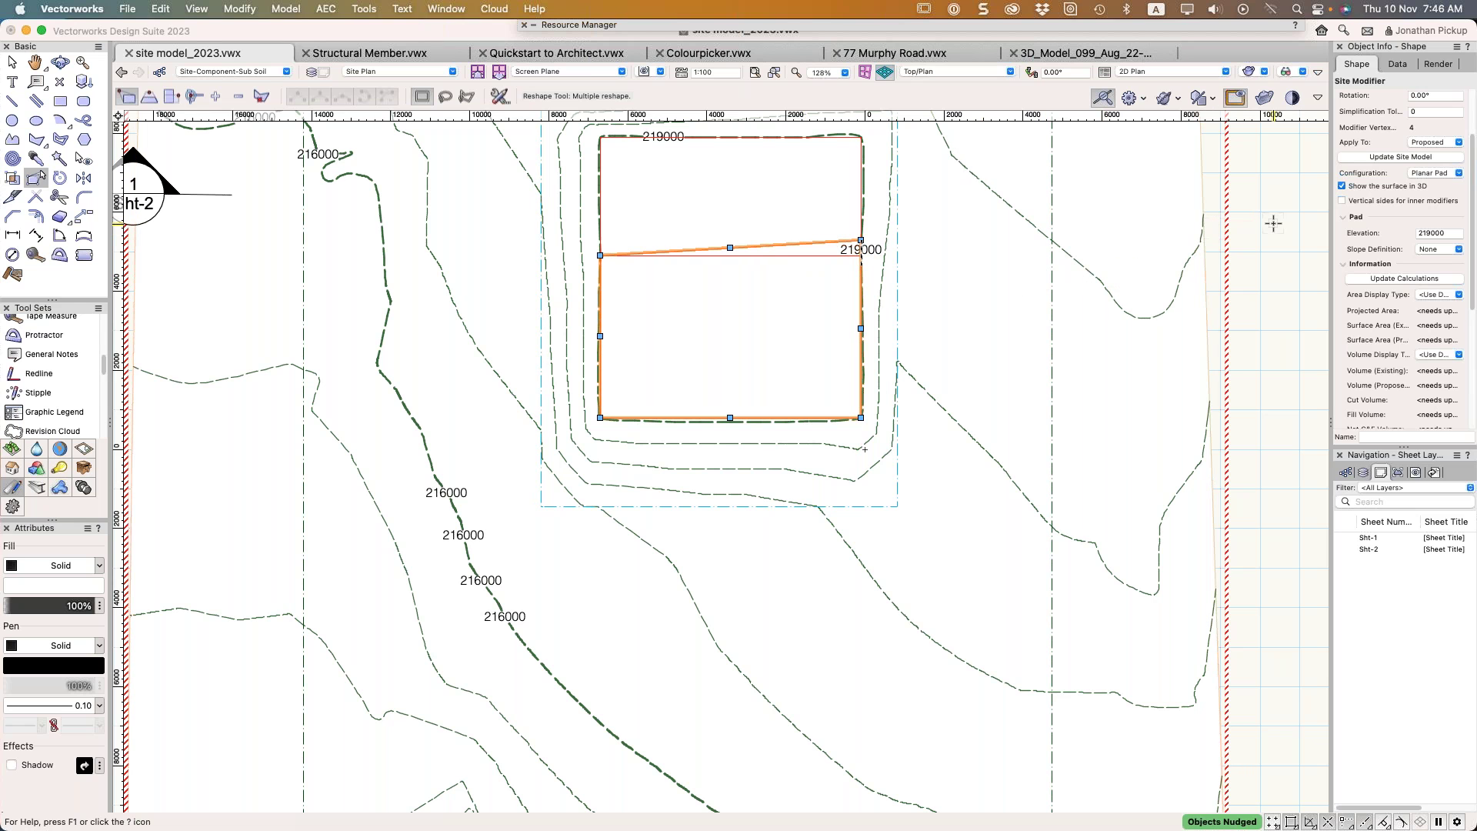
Update the site model with the pad modifier and view the terrain in rendered 3D
key("x")
left_click(967, 286)
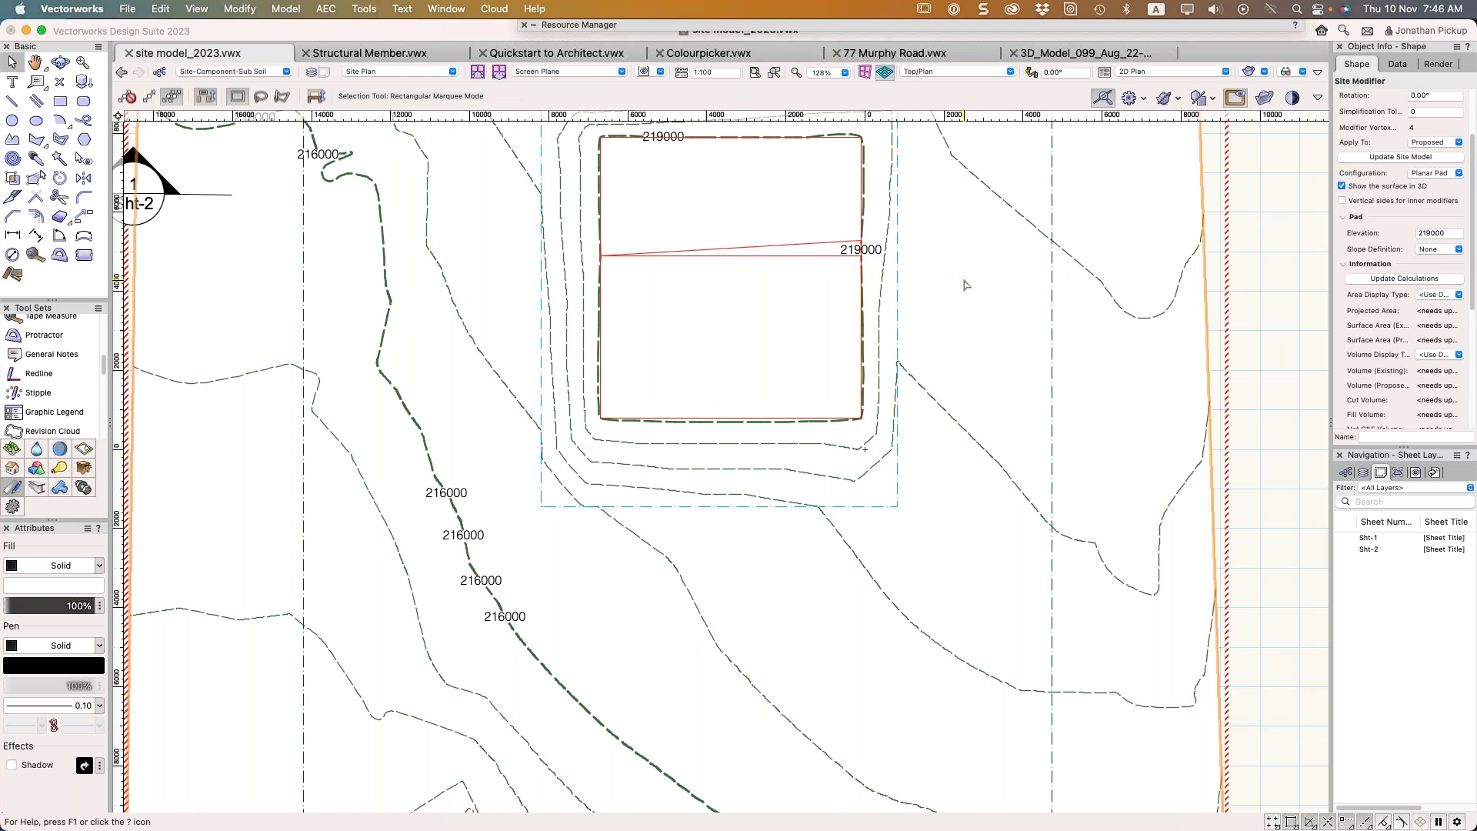
left_click(823, 243)
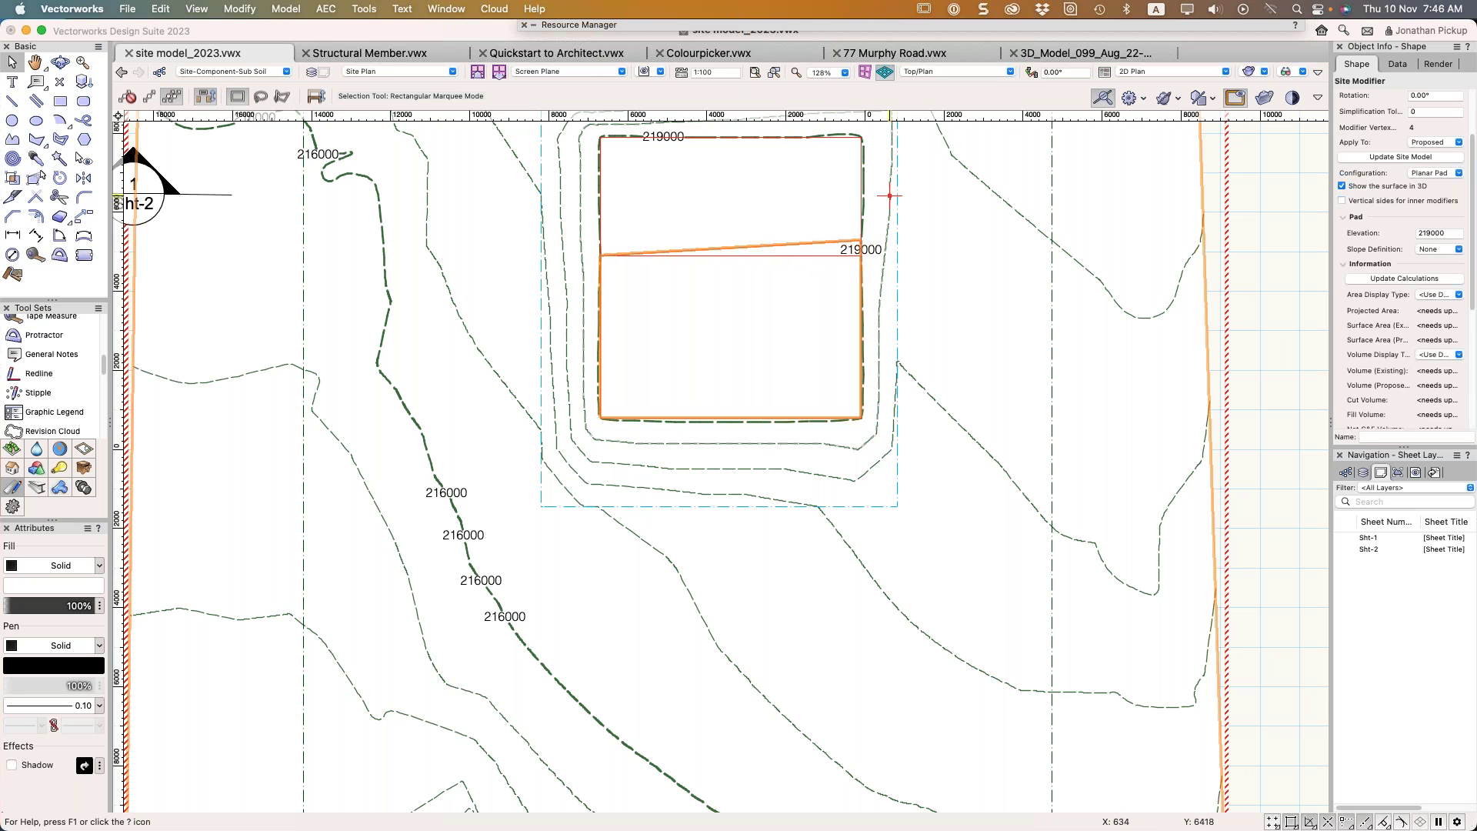
left_click(1391, 158)
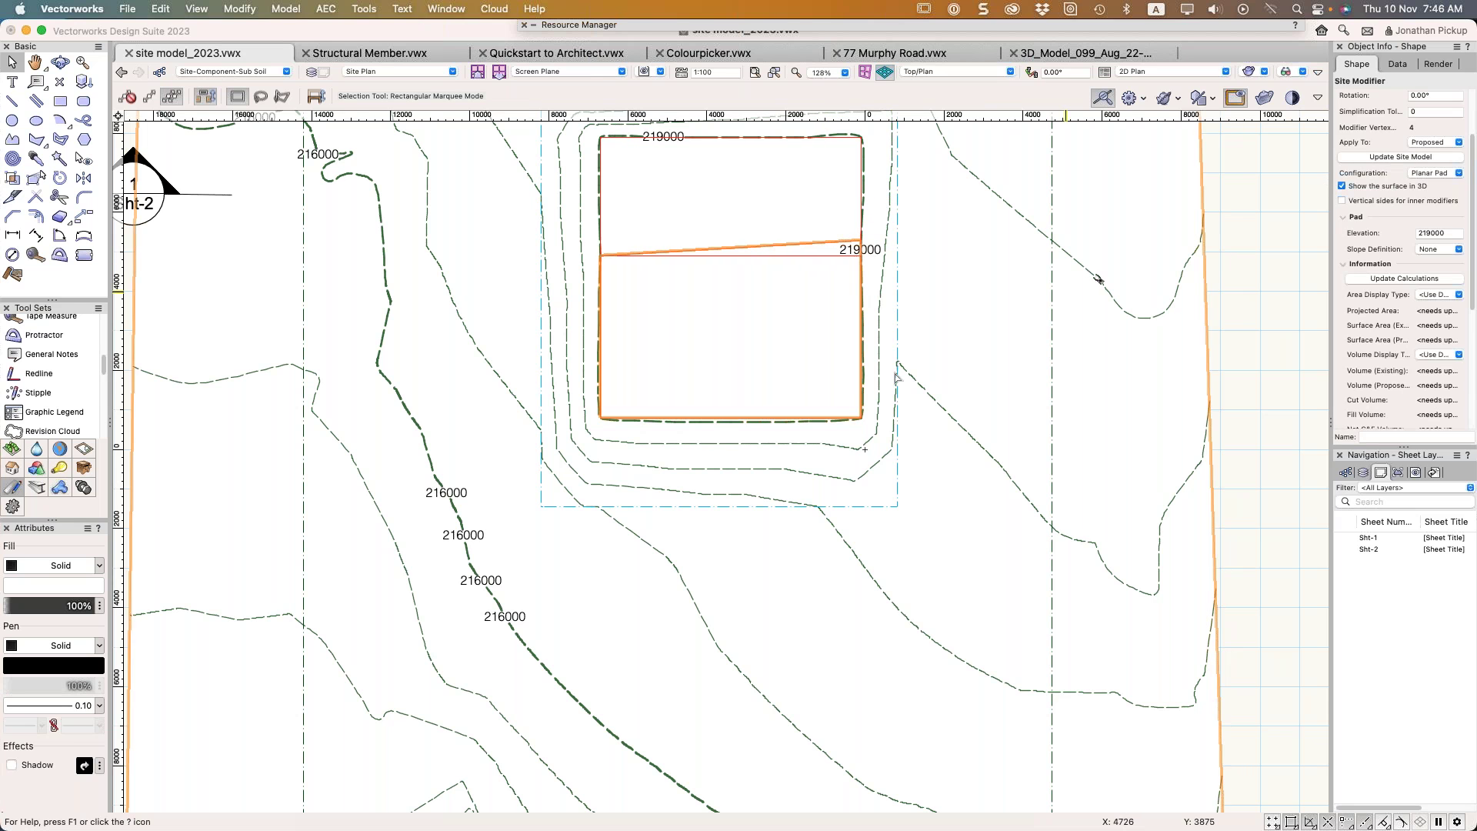
key("KP_1")
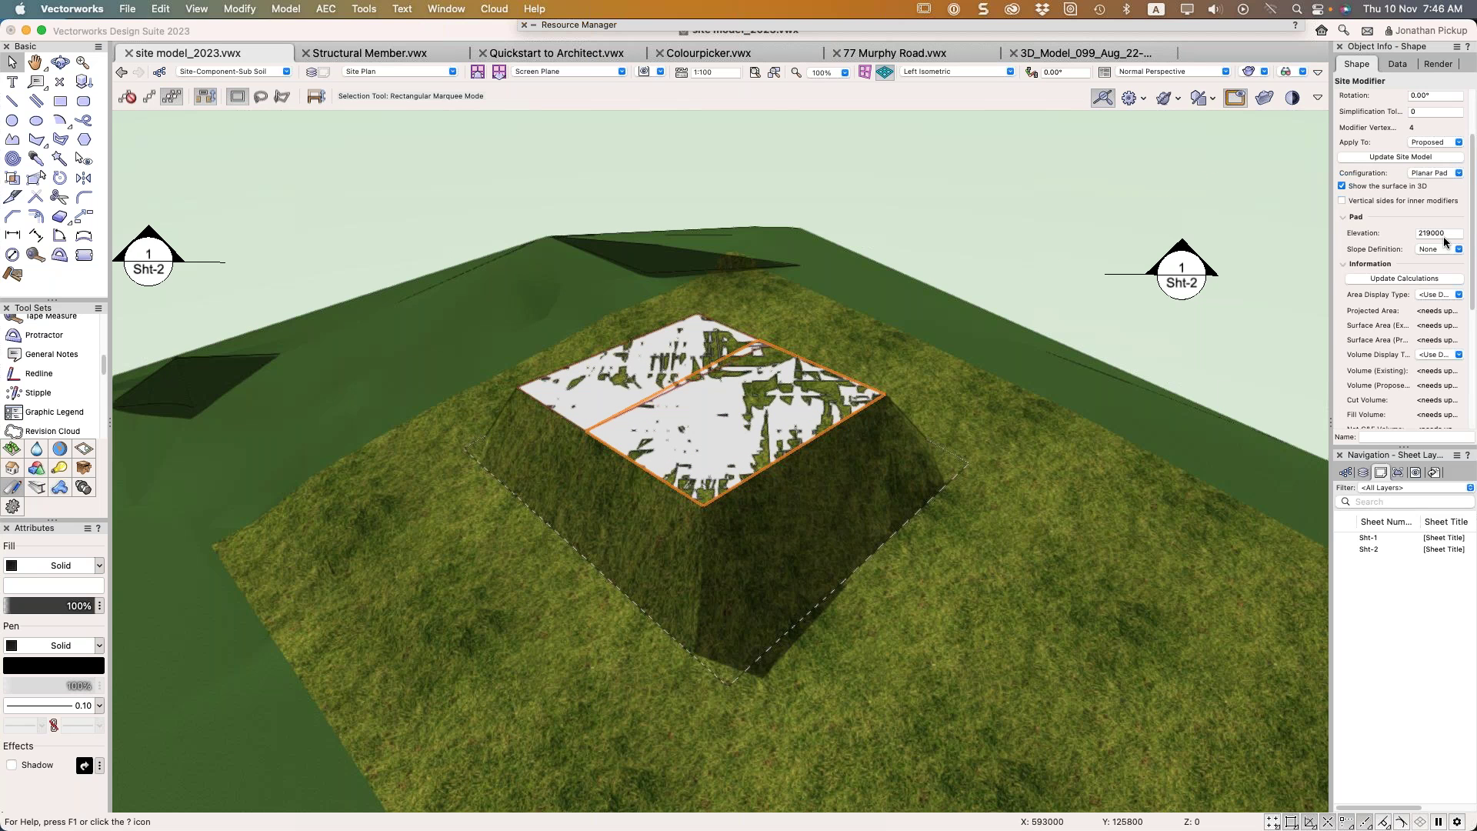
Set the lower pad's elevation to 217000 and update the site model
left_click_drag(1445, 233, 1397, 230)
type("217m")
key("Return")
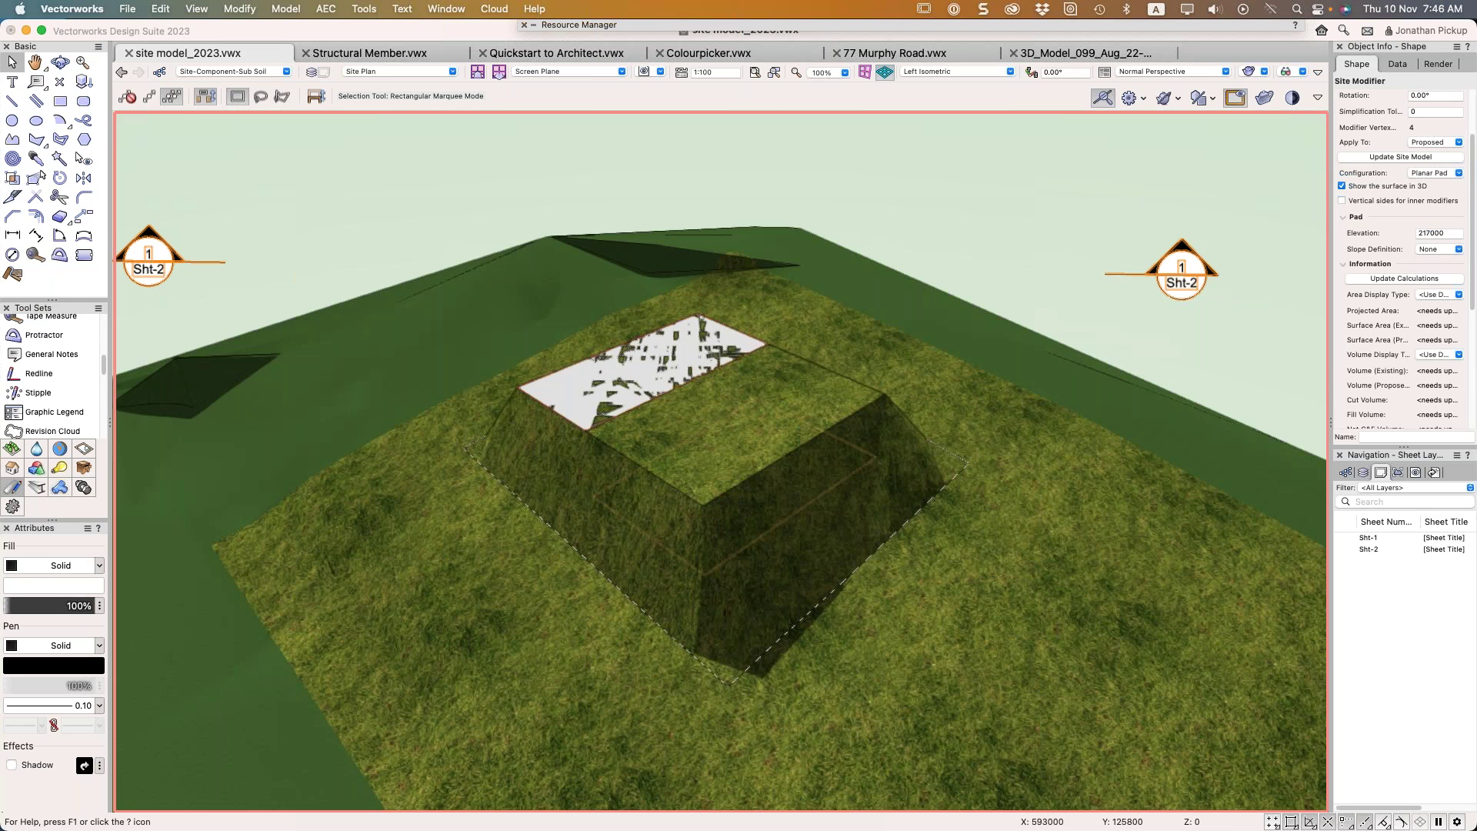
left_click(1382, 158)
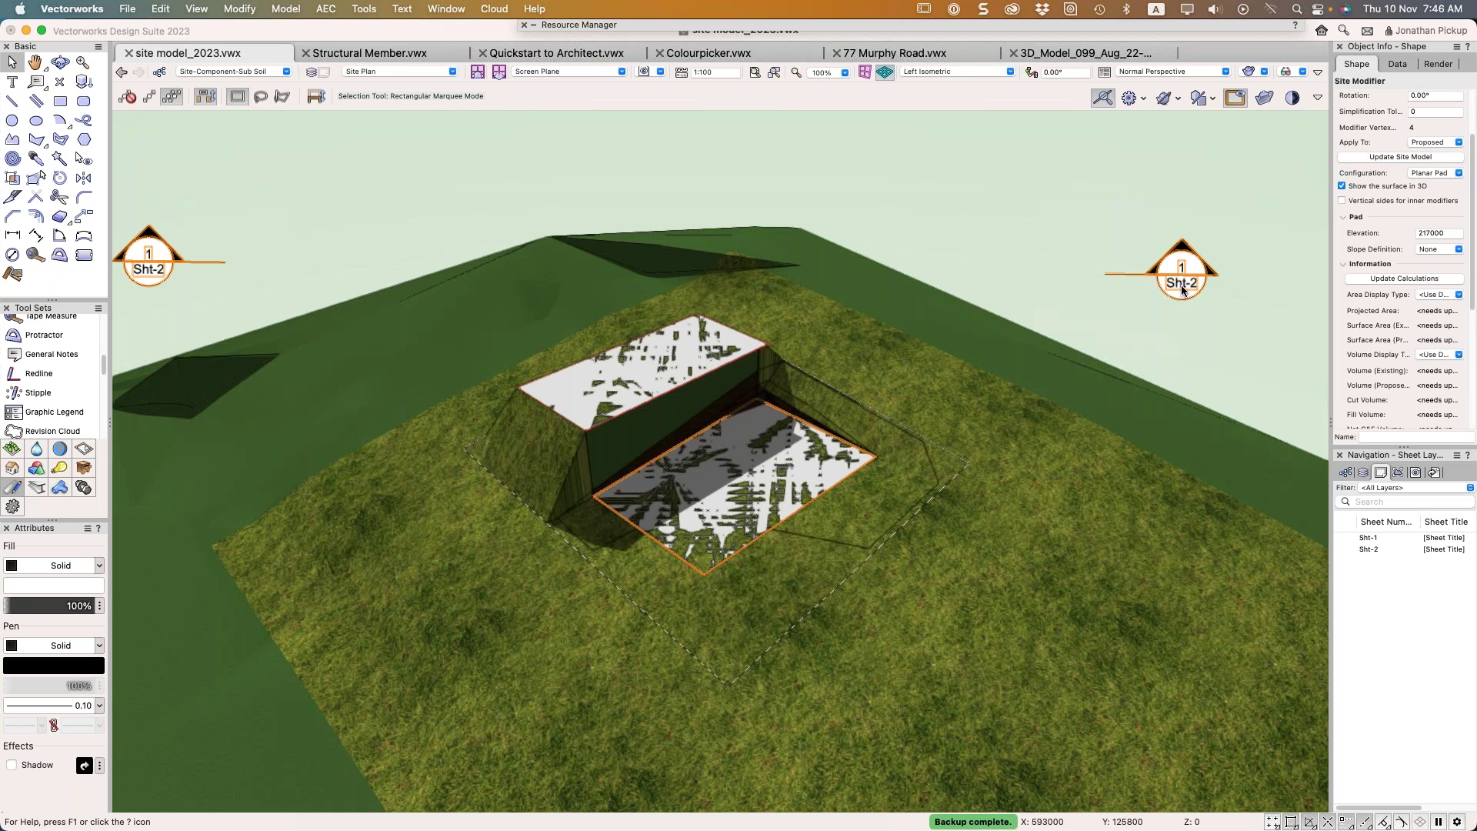
mouse_move(1062, 349)
middle_mouse_down("super")
mouse_move(990, 368)
mouse_move(438, 313)
mouse_move(191, 257)
mouse_move(221, 231)
mouse_move(297, 224)
mouse_move(211, 290)
mouse_move(380, 366)
mouse_move(883, 418)
mouse_move(1139, 284)
mouse_move(1223, 228)
mouse_move(1225, 204)
mouse_move(1072, 329)
middle_mouse_up("super")
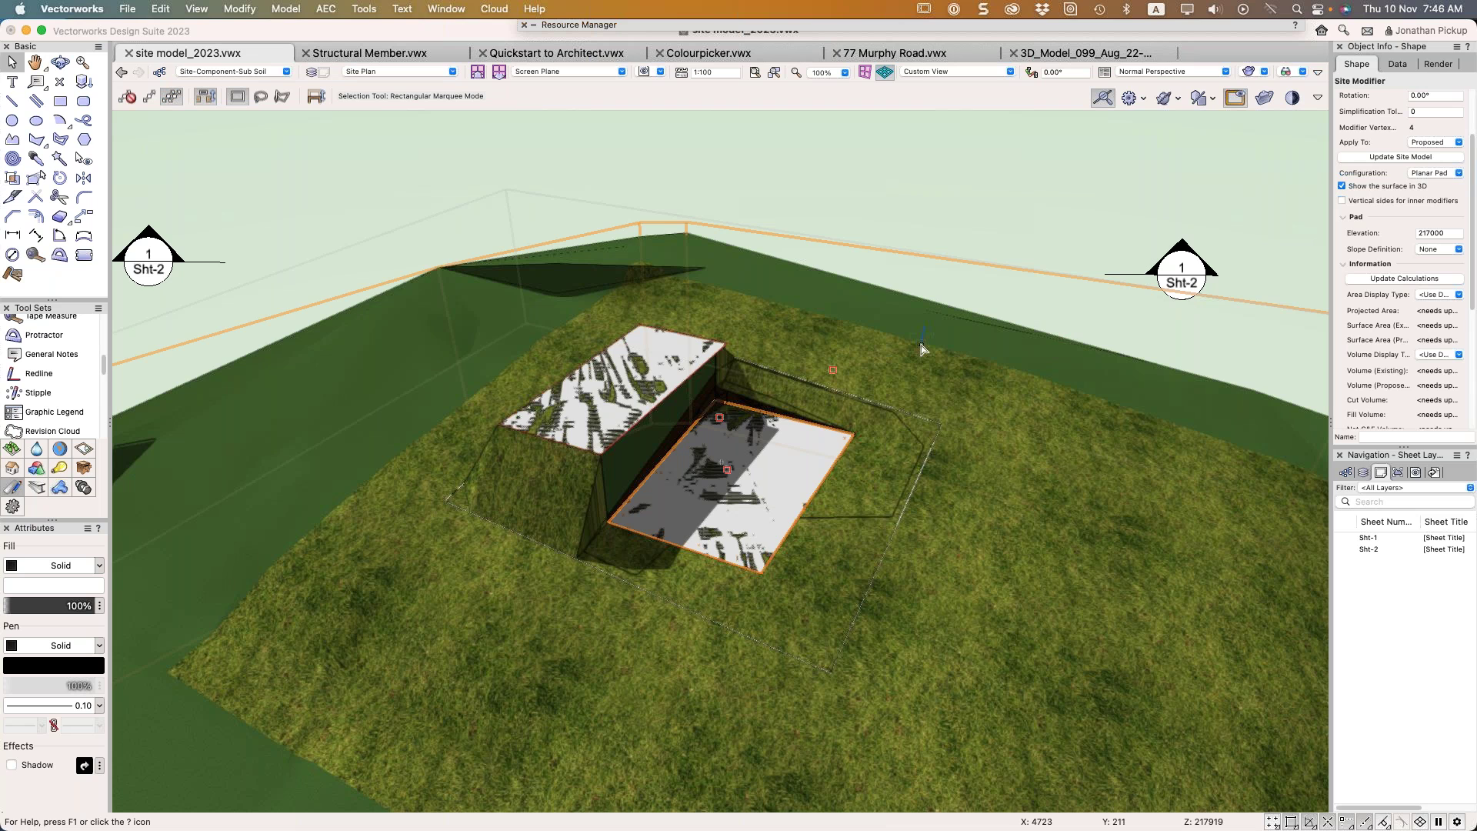
Update with the upper 219000 pad, orbit to compare the stepped pads, then return to top plan
left_click(715, 350)
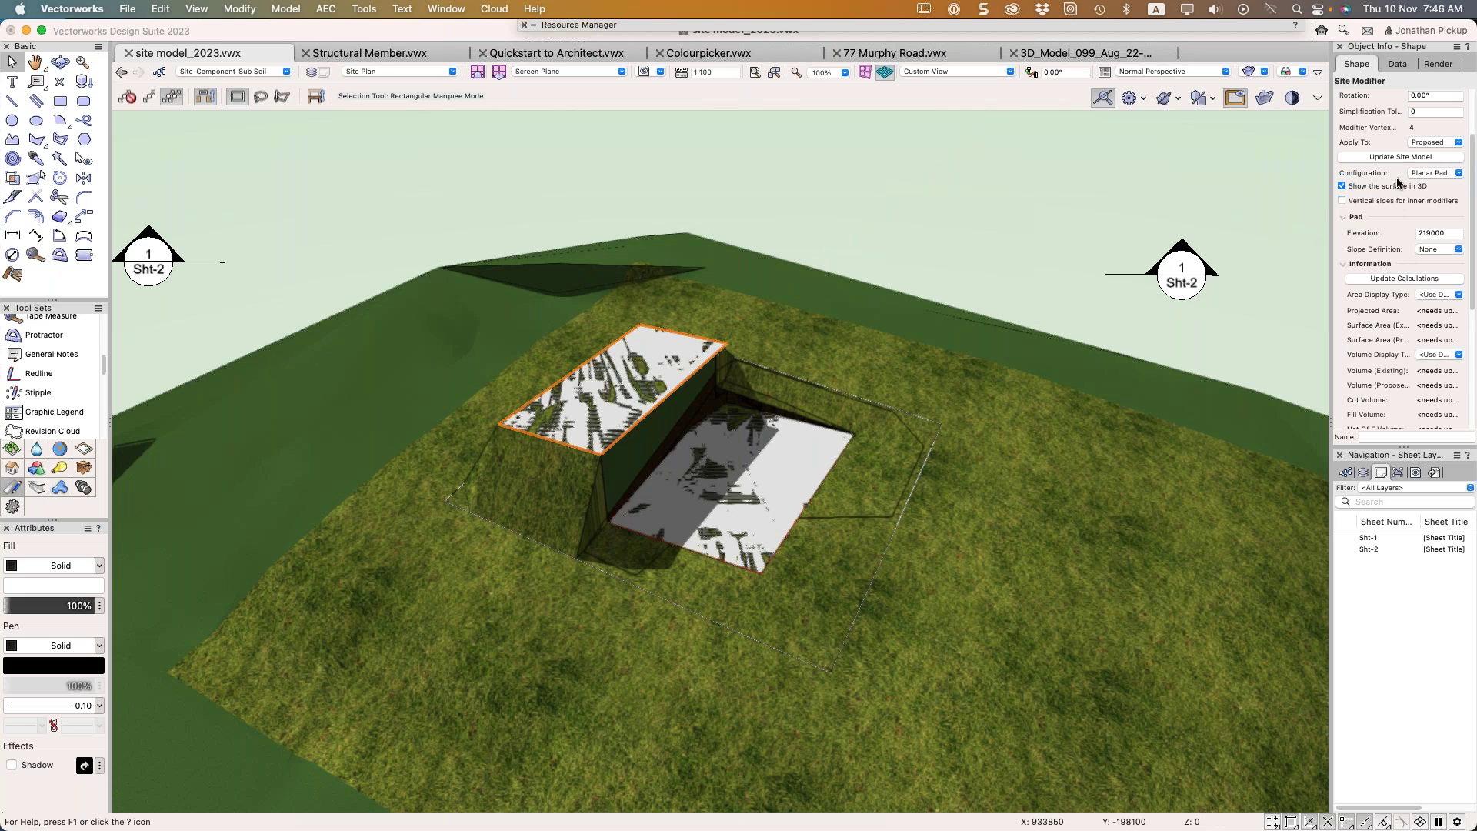
left_click(1394, 155)
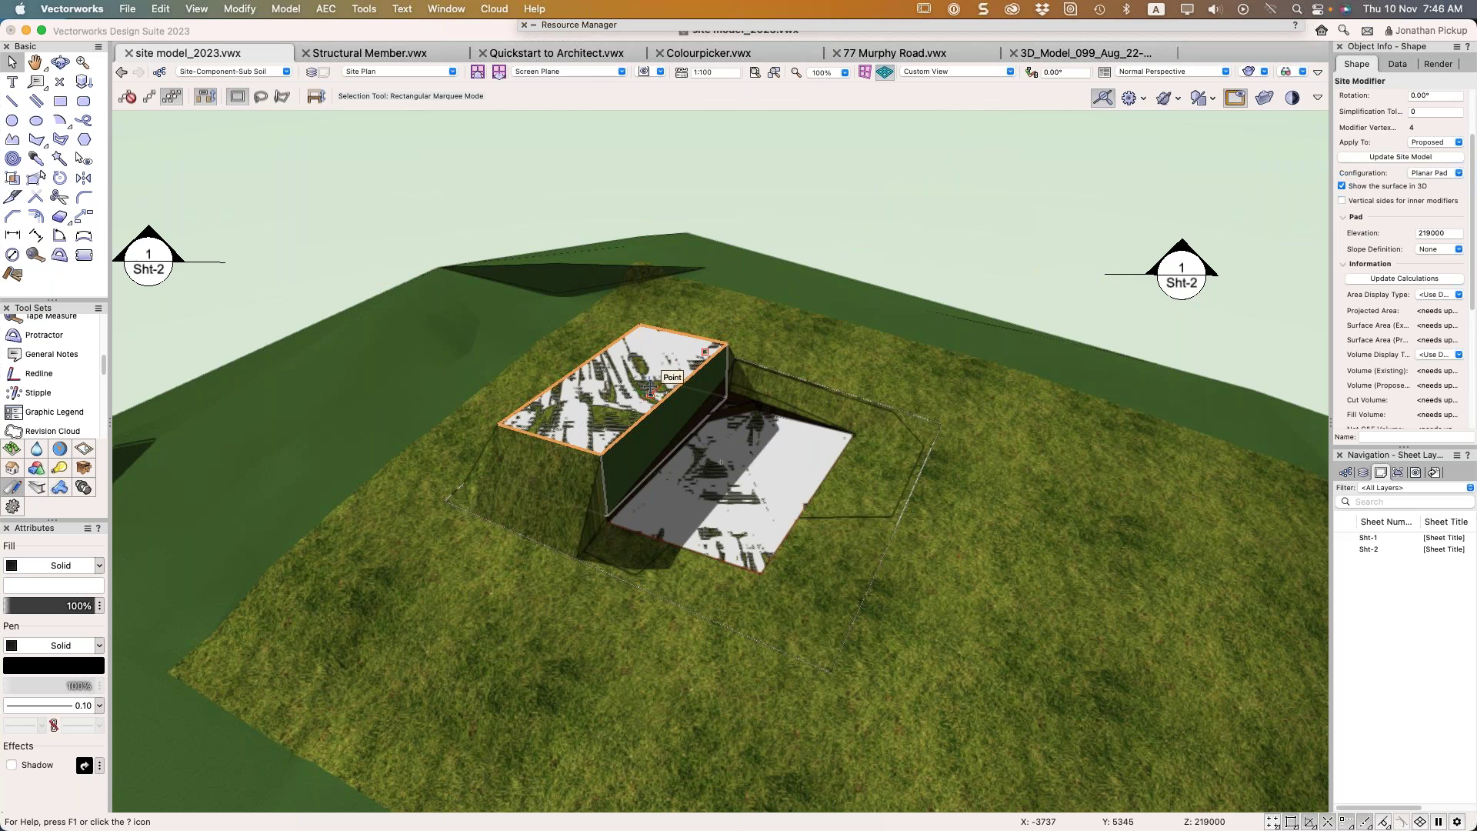
middle_click_drag(650, 389, 292, 432, "shift")
middle_click_drag(585, 523, 1077, 400, "shift")
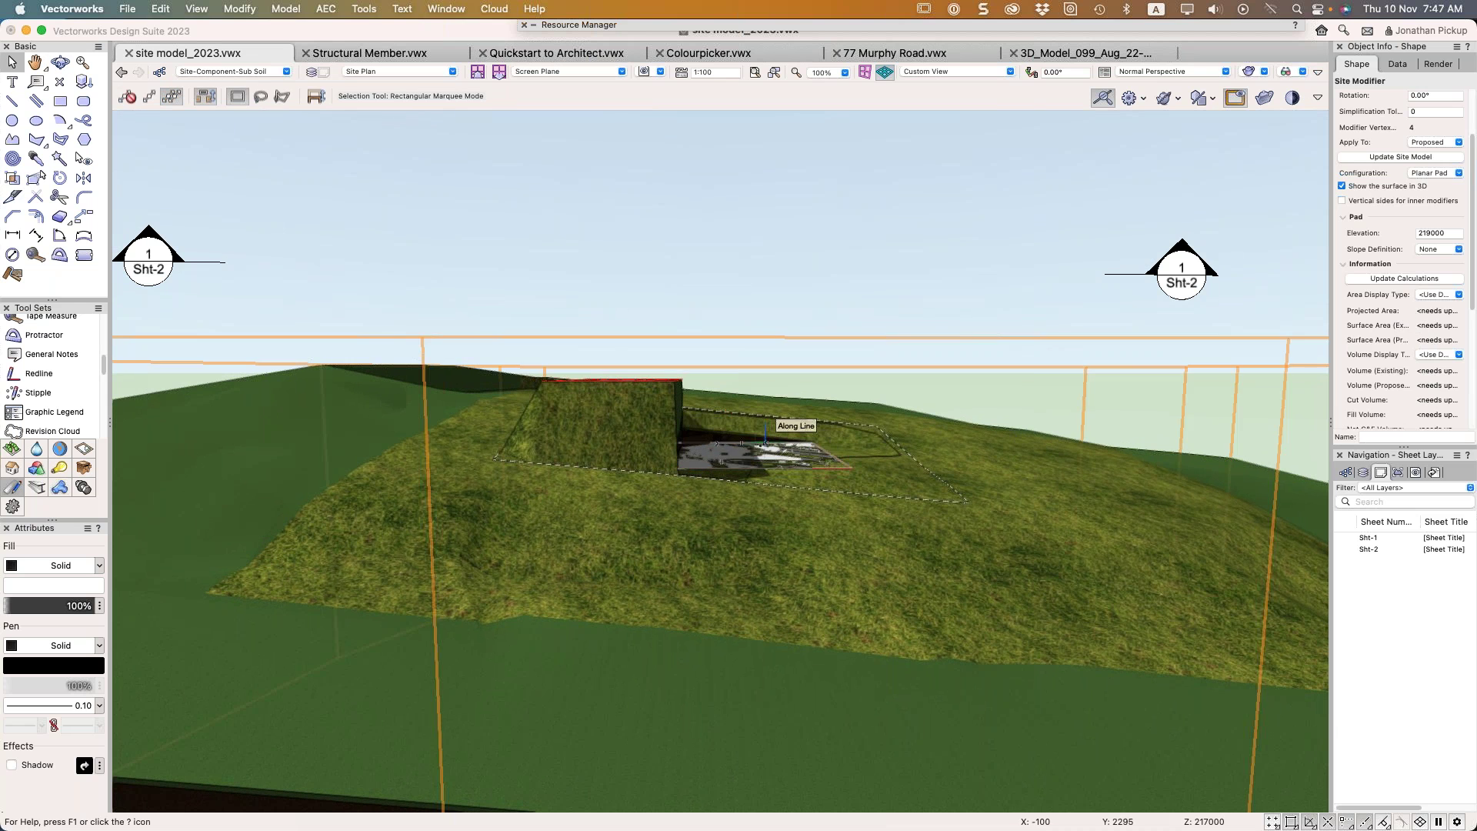
left_click(823, 455)
key("super+5")
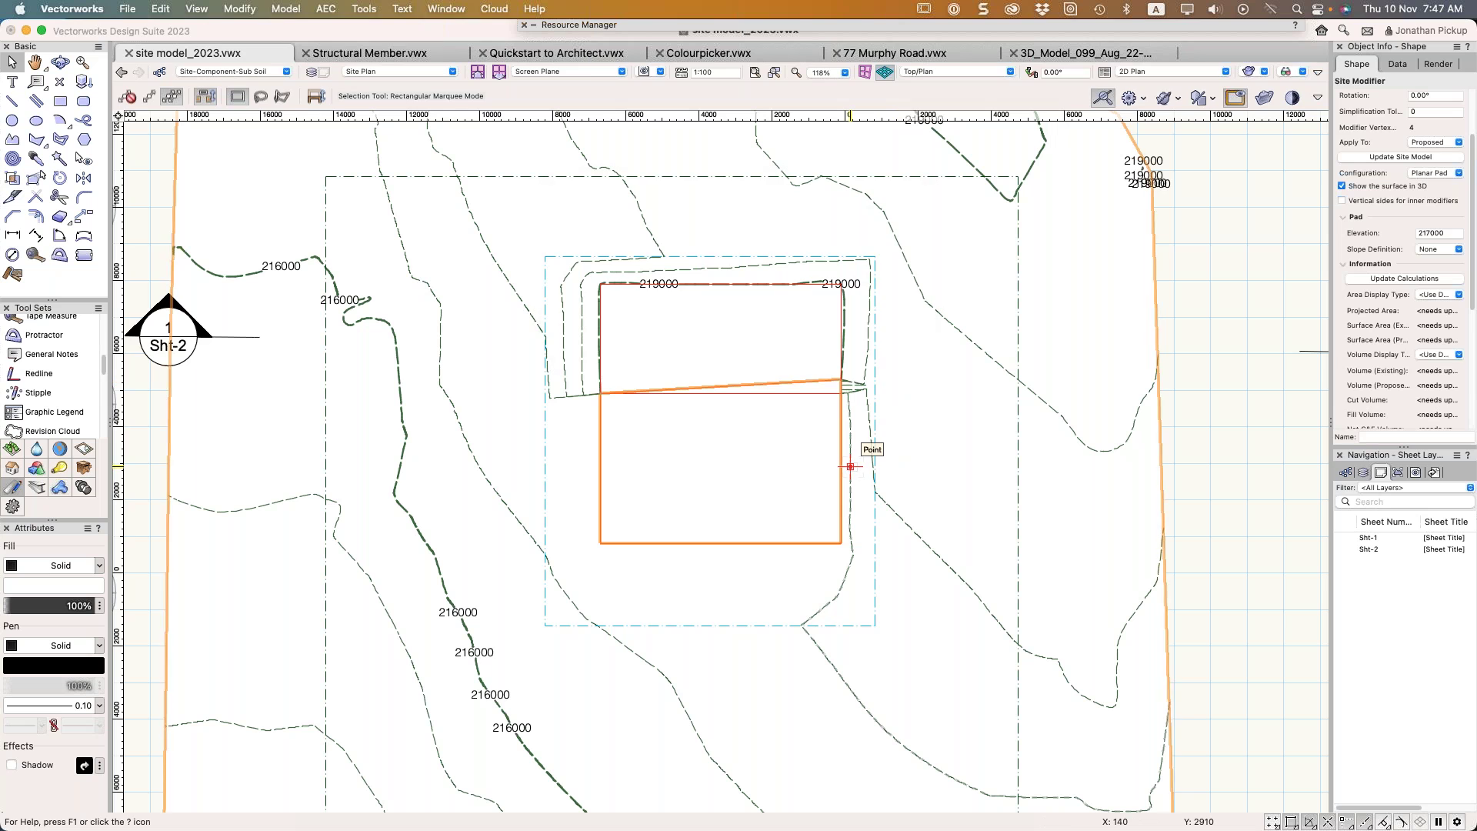
Move the 217000 pad 1000 in Y, update the site model, and view it in isometric 3D
key("super+m")
key("Tab")
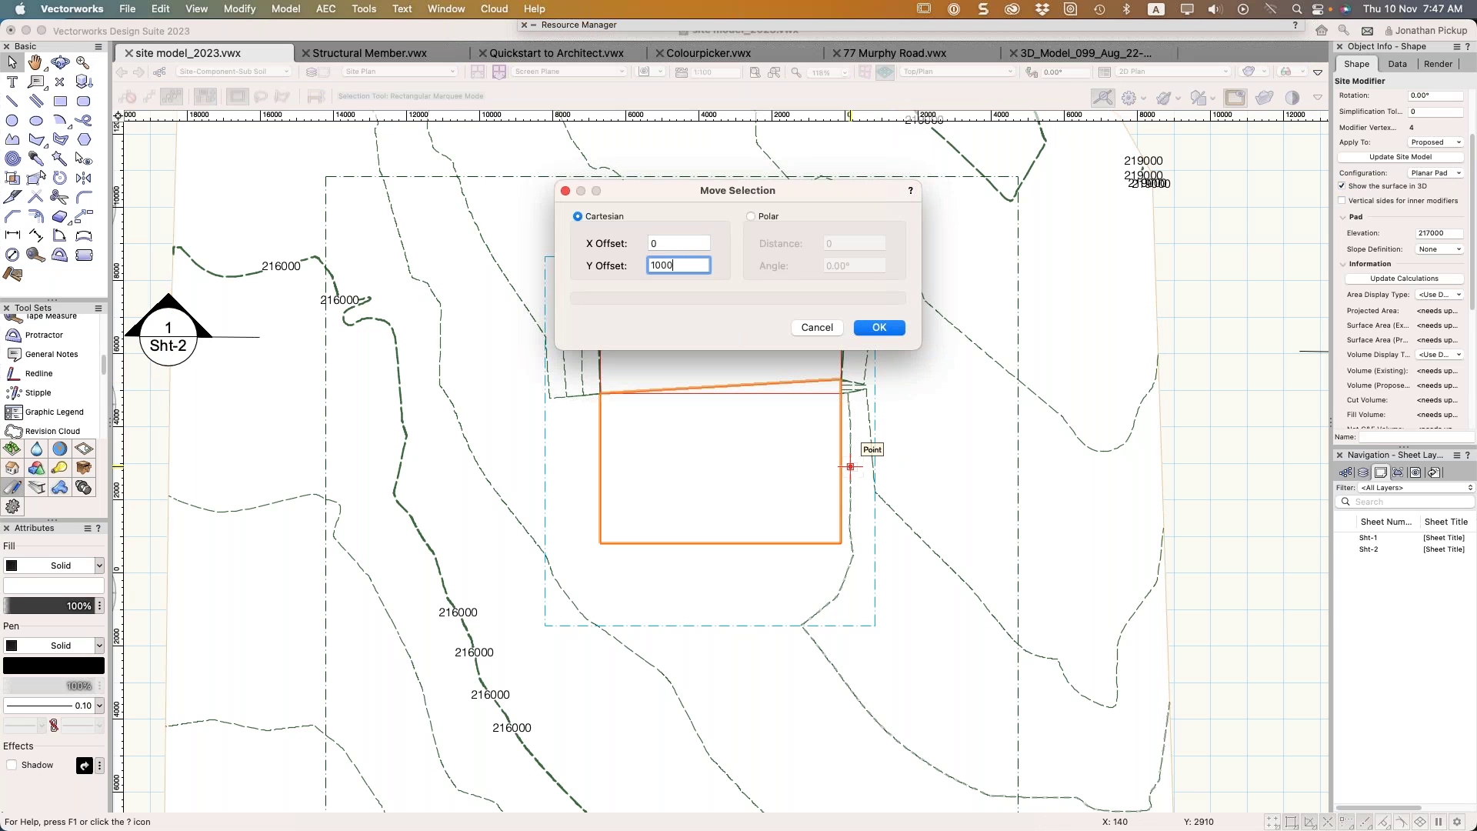
key("Return")
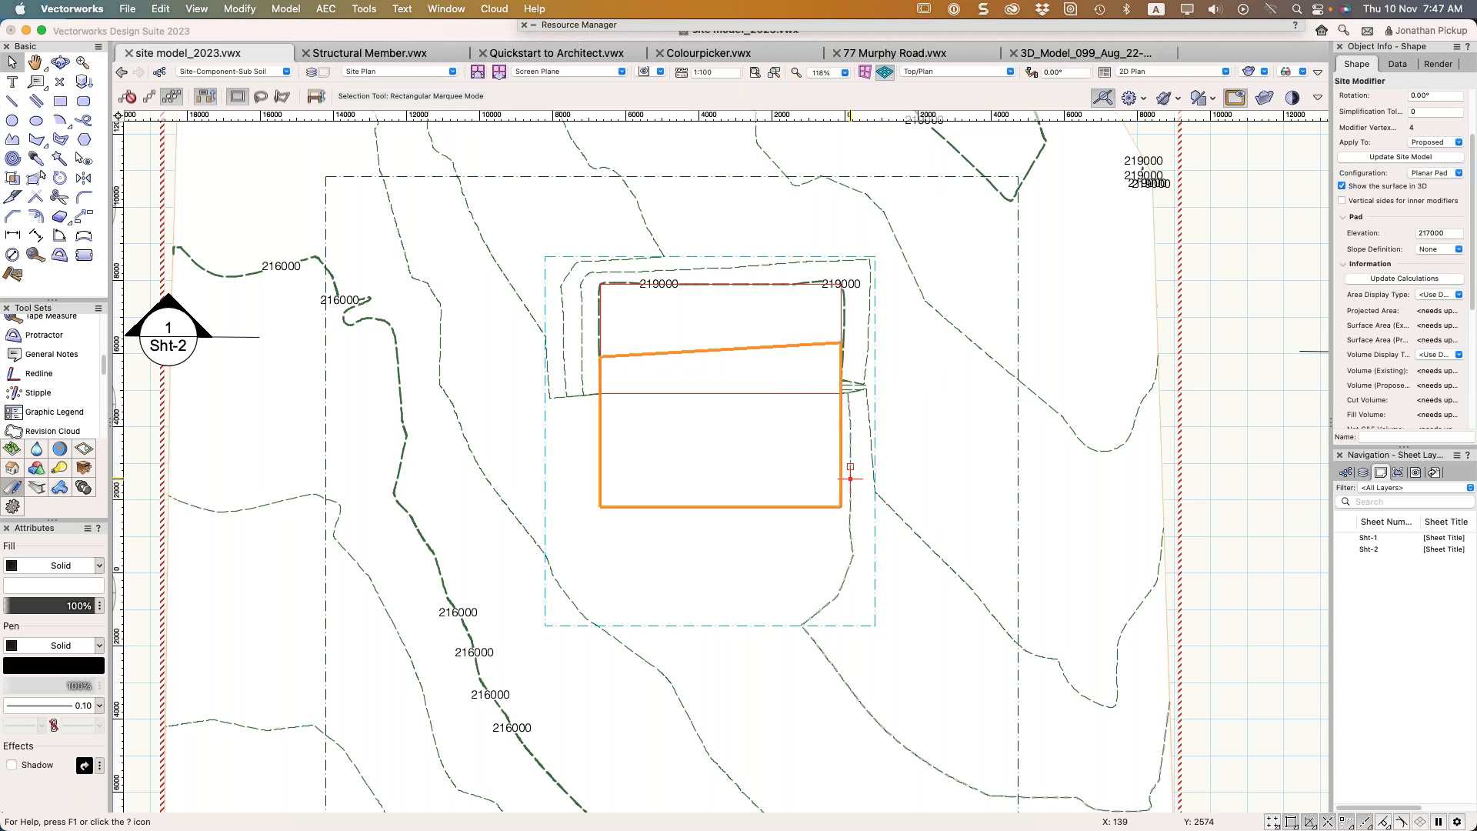
left_click(1368, 157)
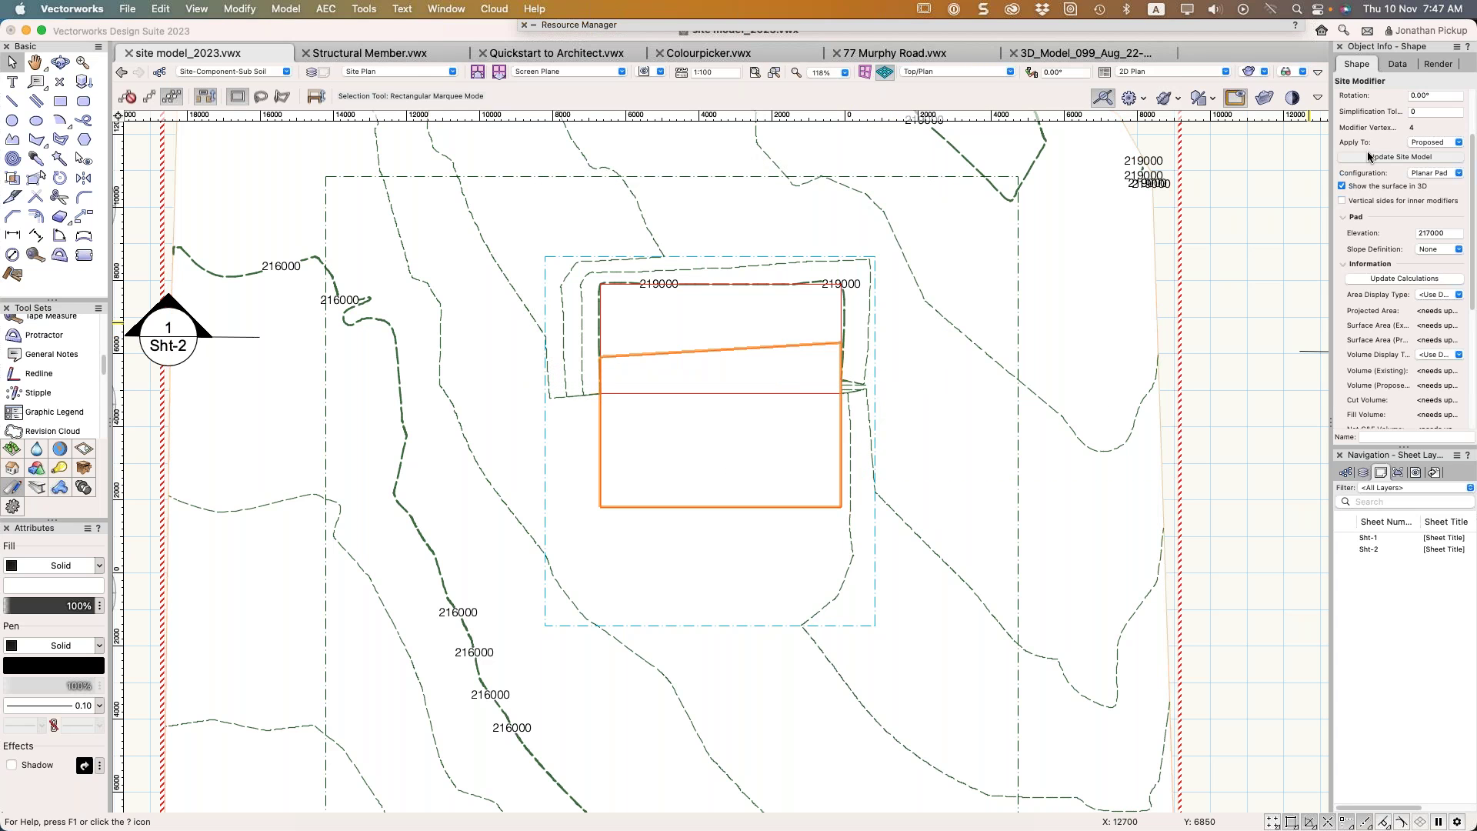
key("KP_1")
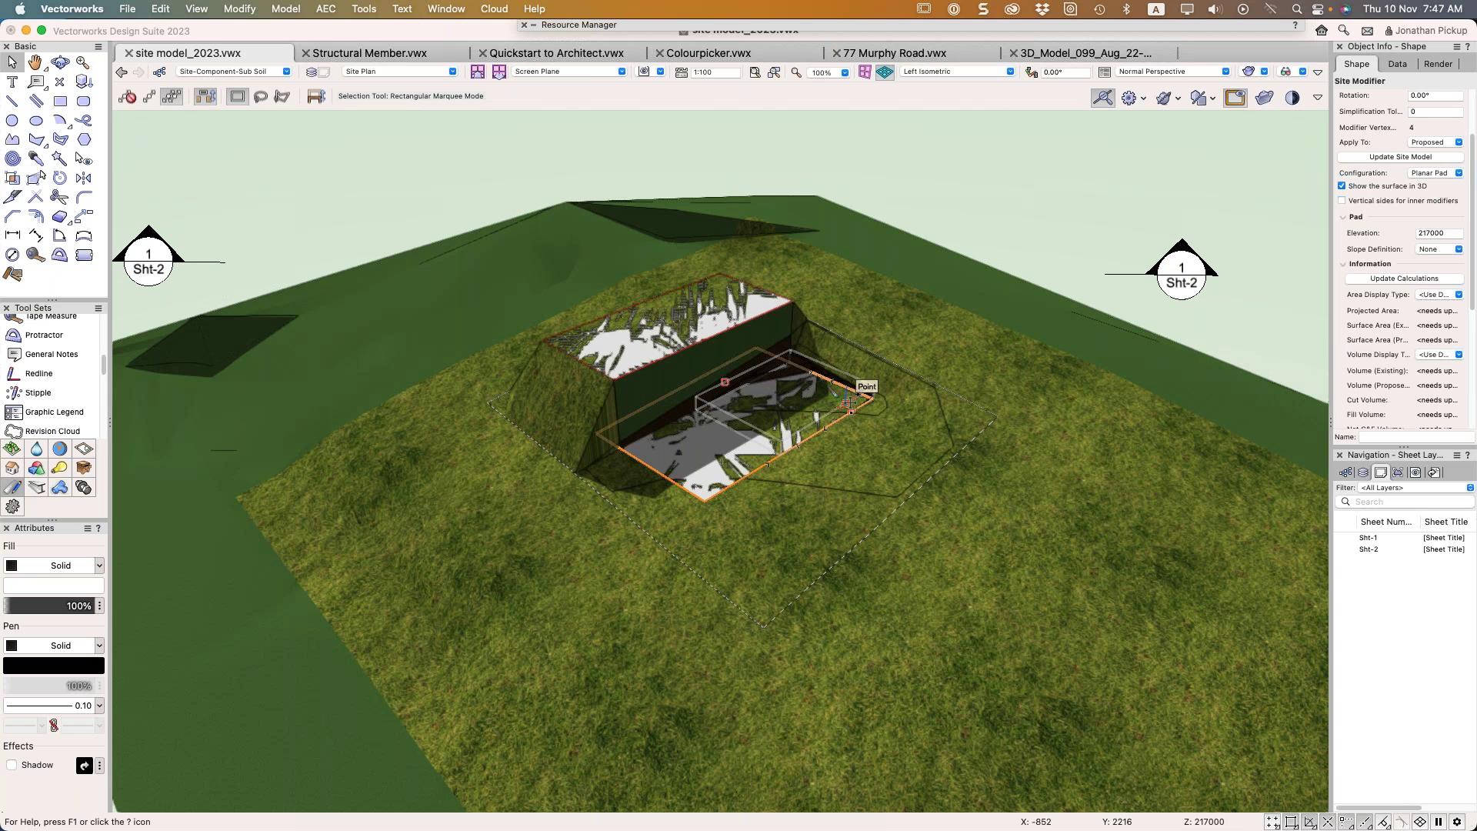
Update the site model and turn off Show the surface in 3D for the upper 219000 pad
left_click(1388, 156)
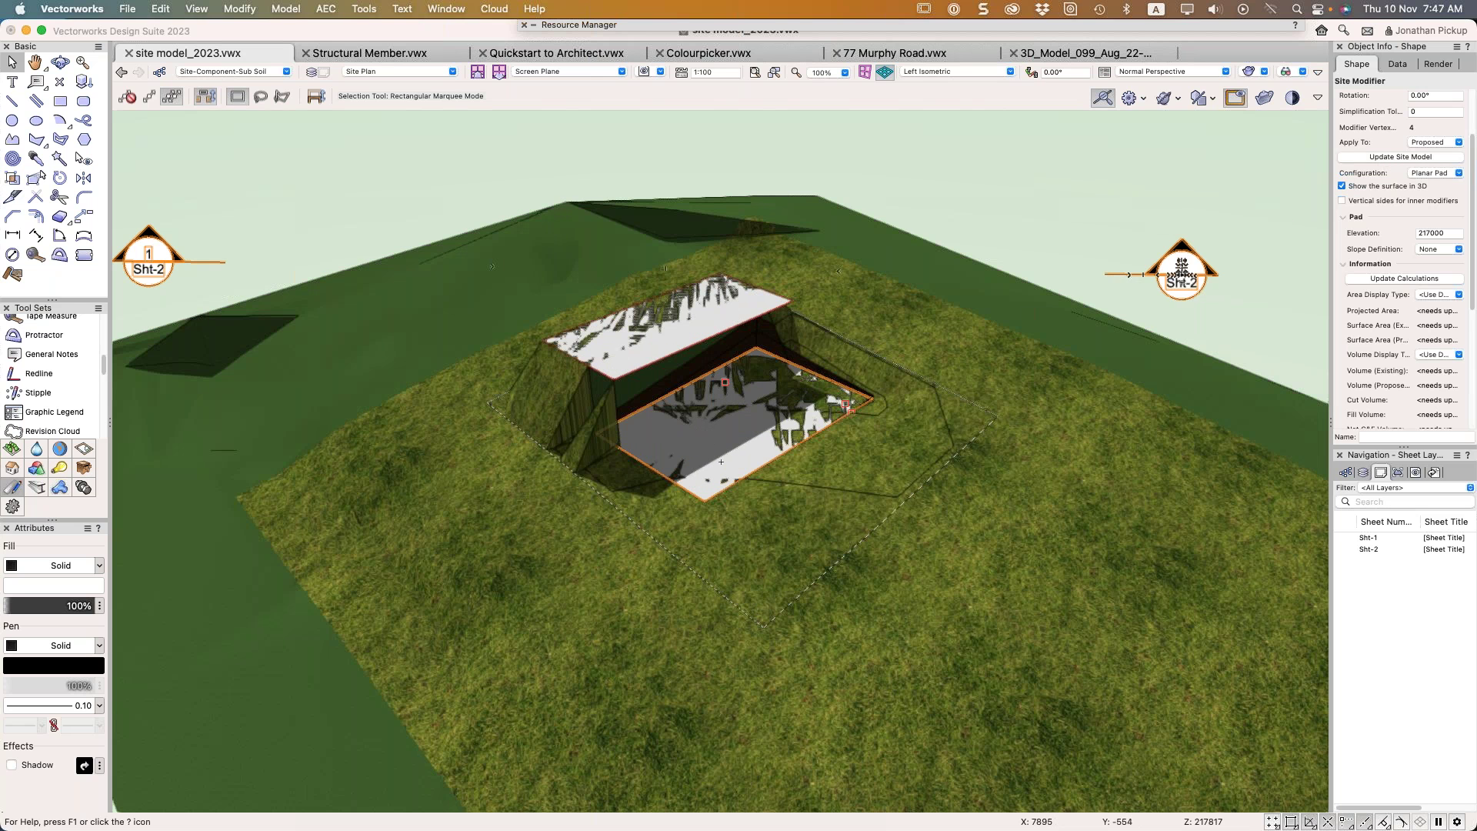
left_click(692, 323)
scroll(1404, 154, "down", 2)
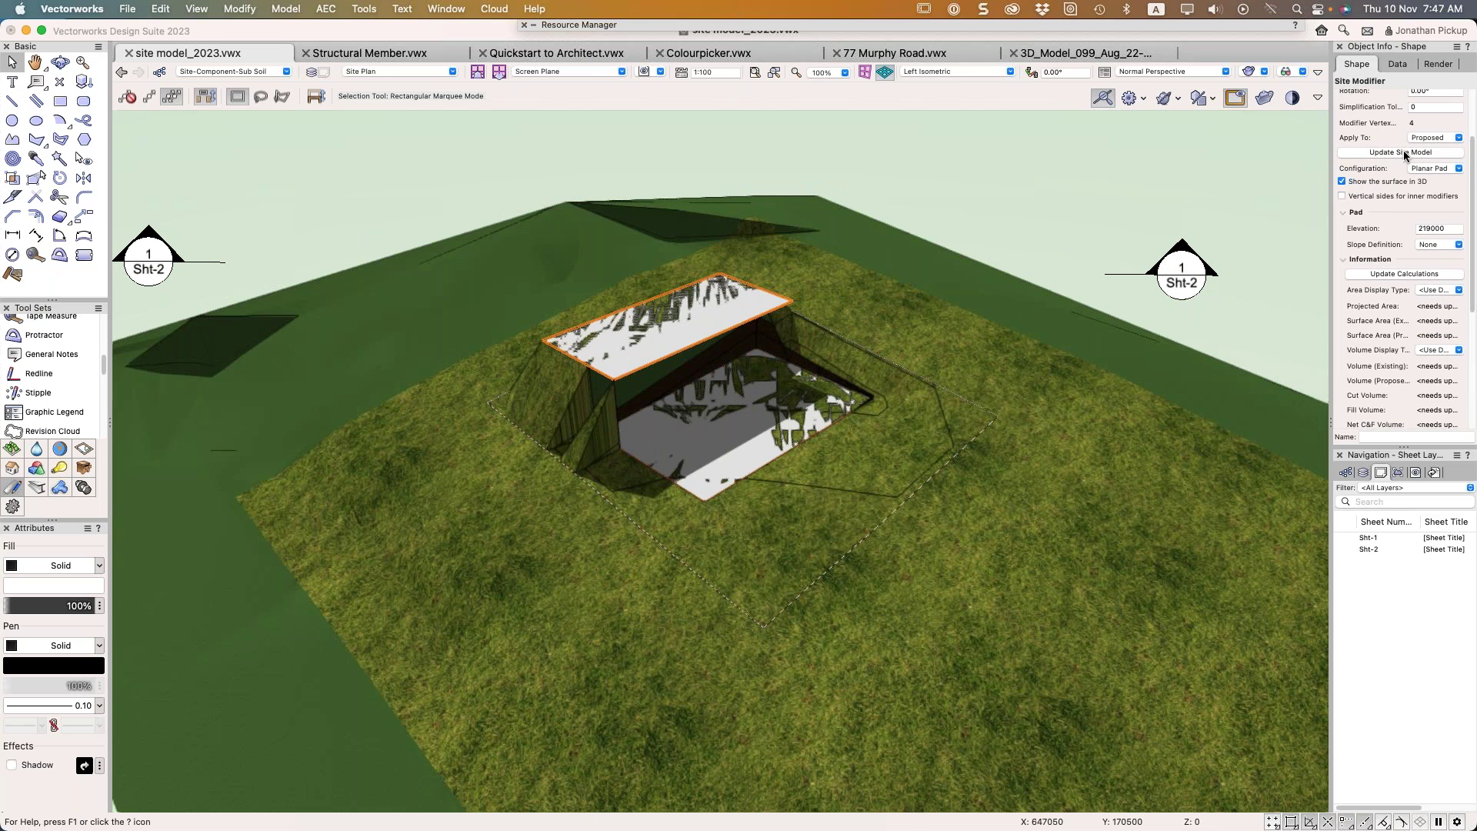
left_click(1400, 167)
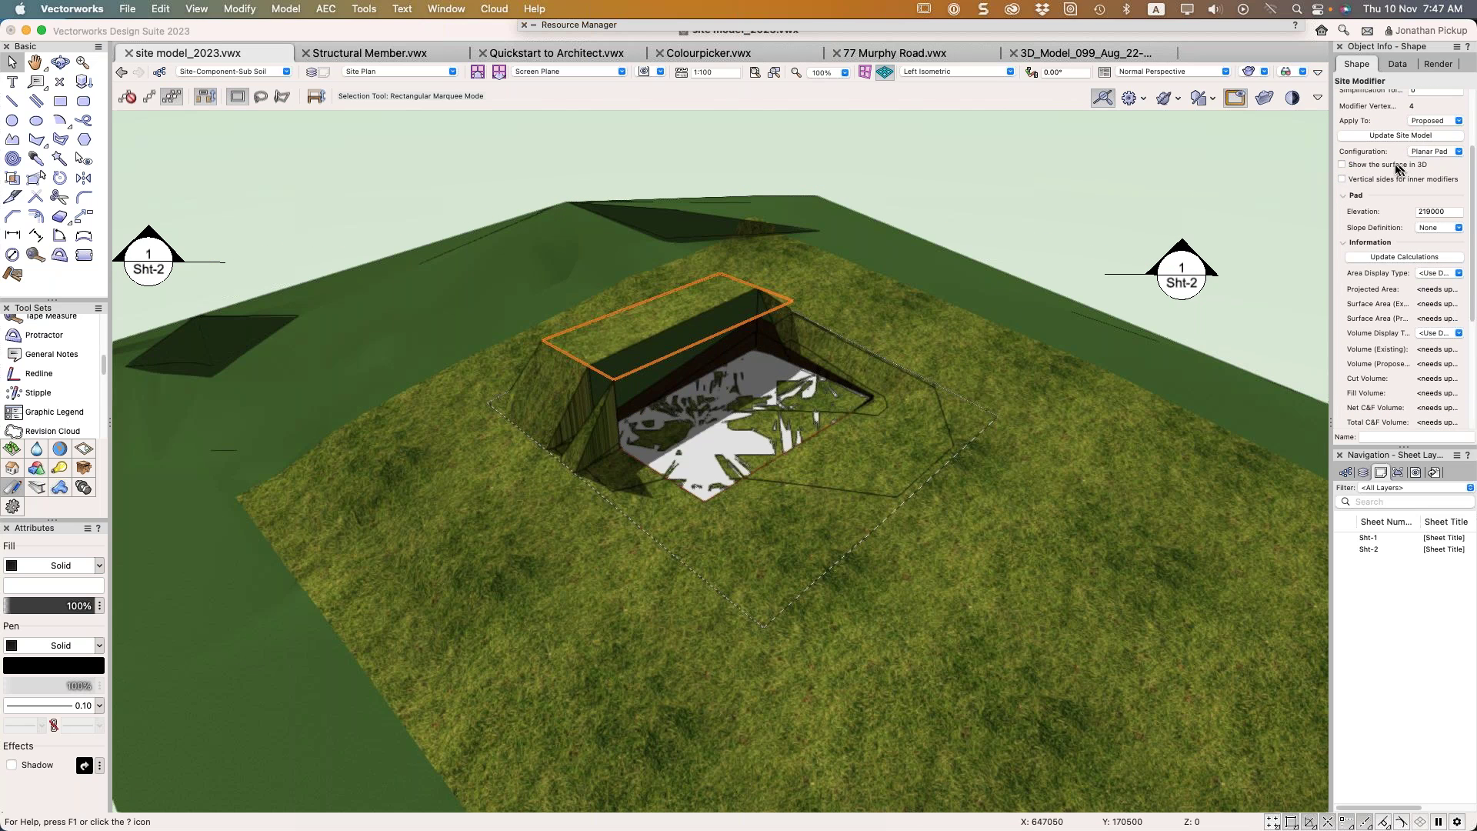
Orbit the 3D view to check the graded terrain, then return to Top/Plan
key("Escape")
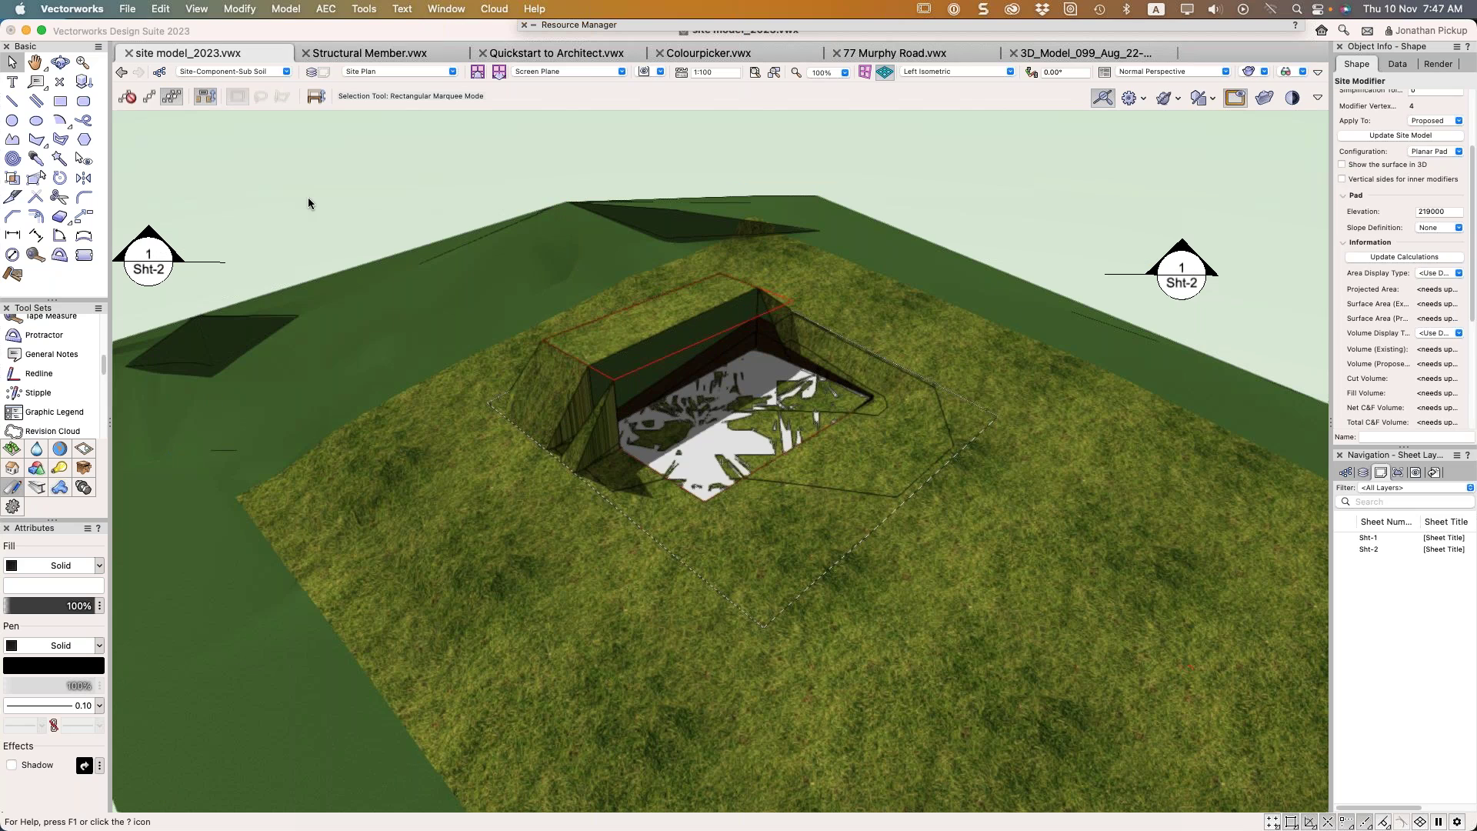
mouse_move(1219, 323)
middle_mouse_down("shift")
mouse_move(1193, 343)
mouse_move(1204, 322)
middle_mouse_up("shift")
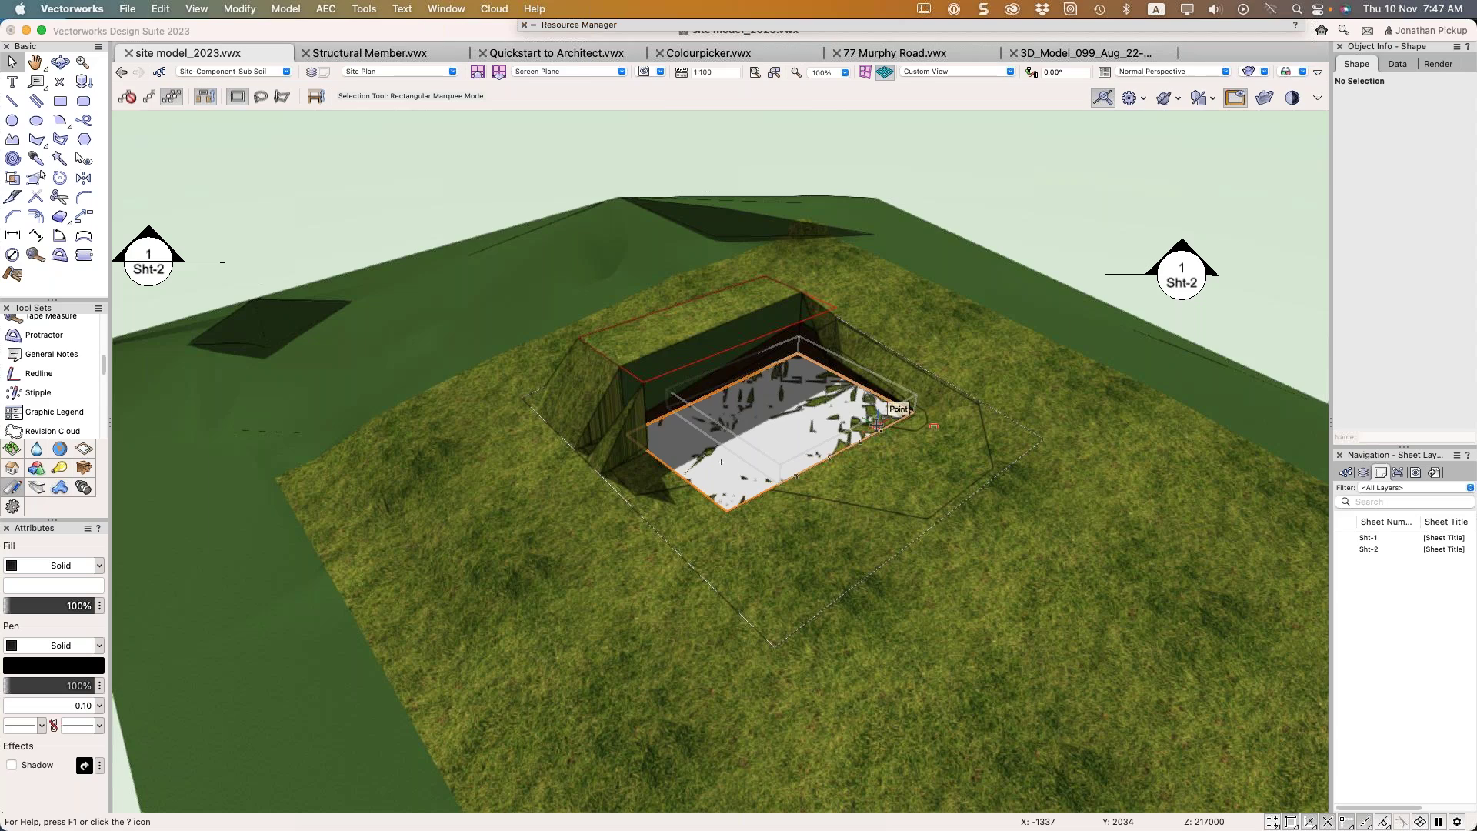
middle_click_drag(877, 424, 428, 439, "shift")
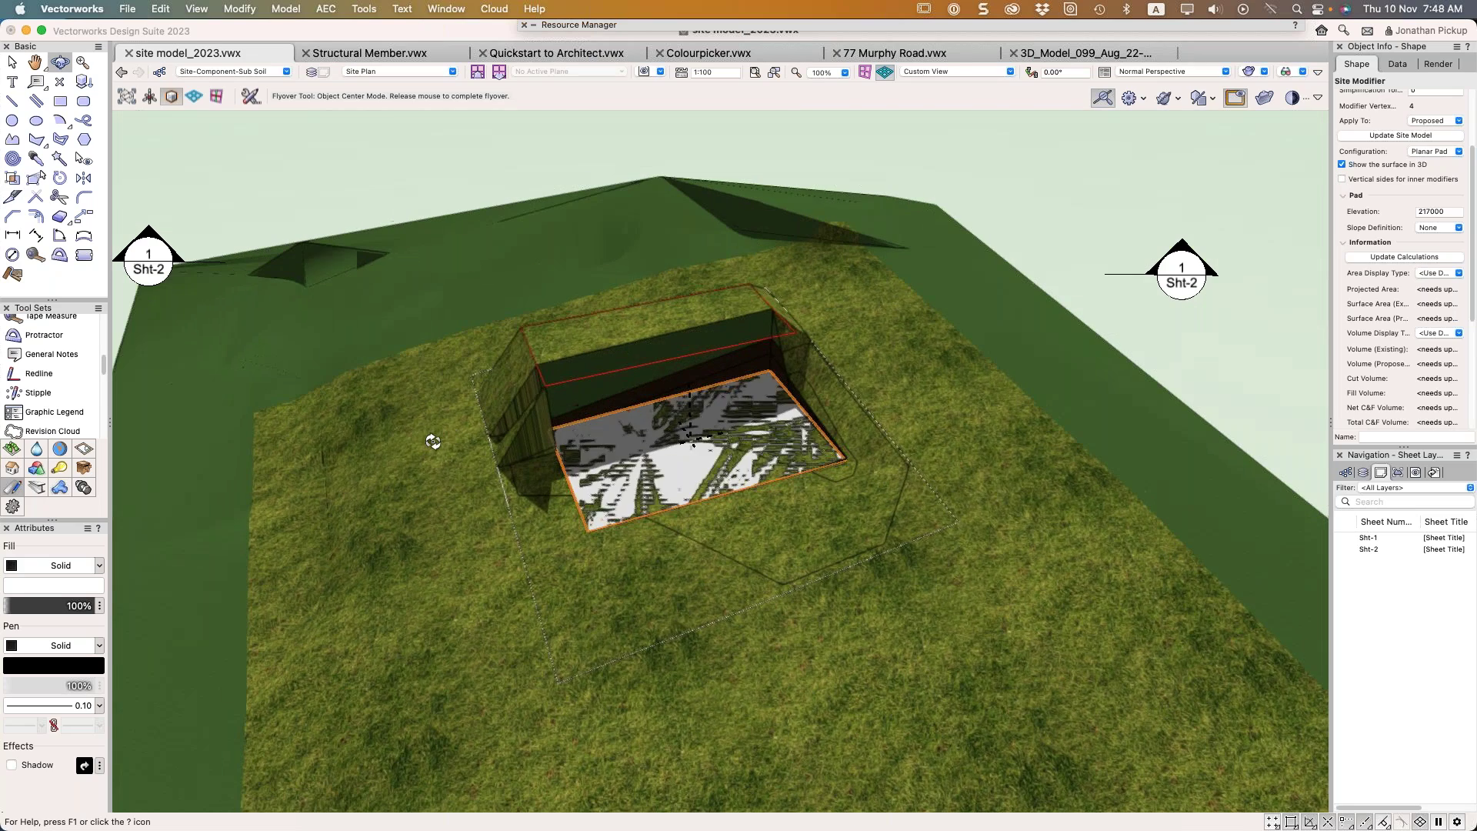
key("super+5")
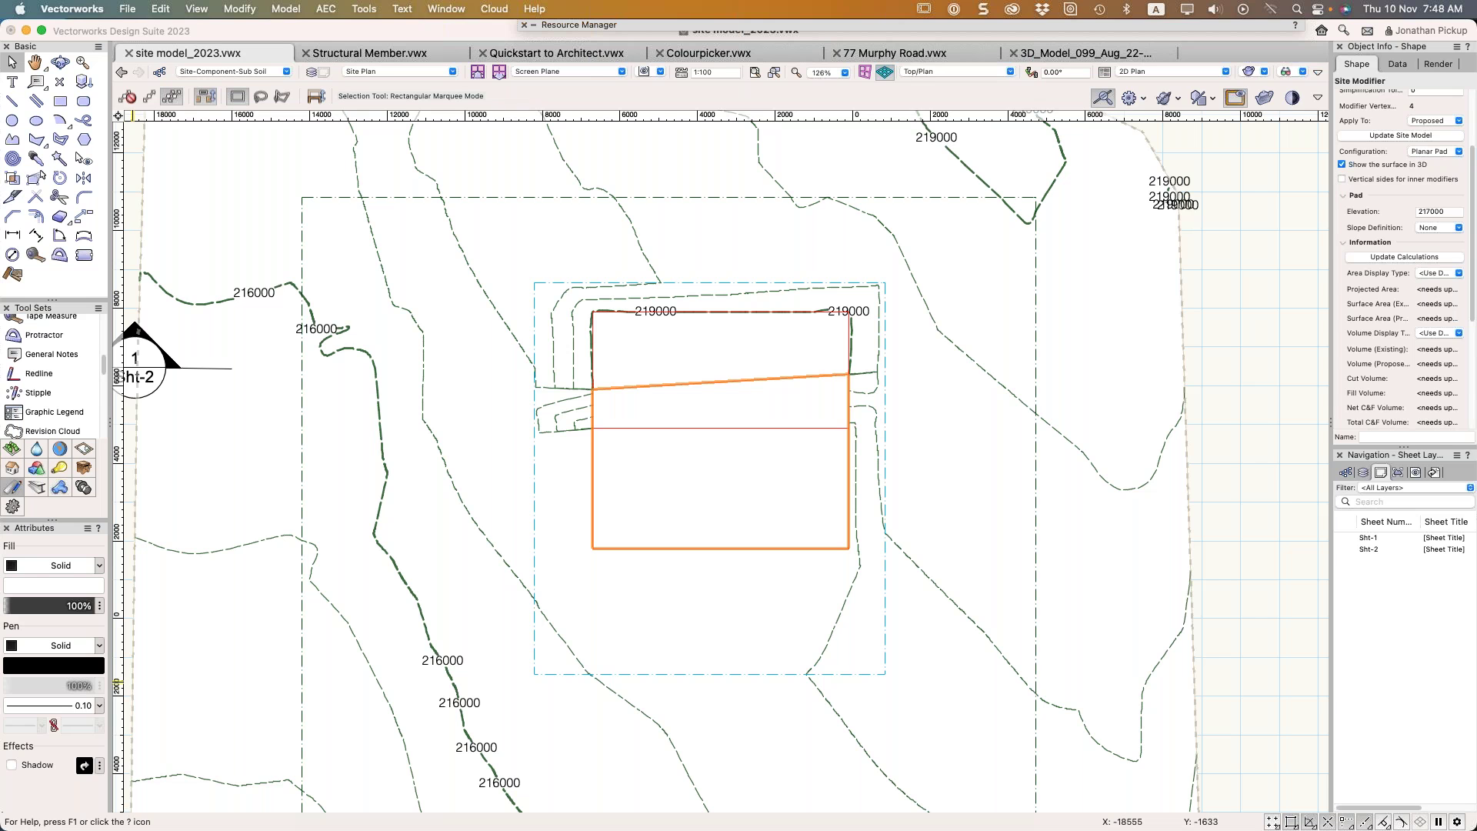
Select the lower 217000 pad, update the site model in Left Isometric, then return to Top/Plan and deselect
left_click(982, 368)
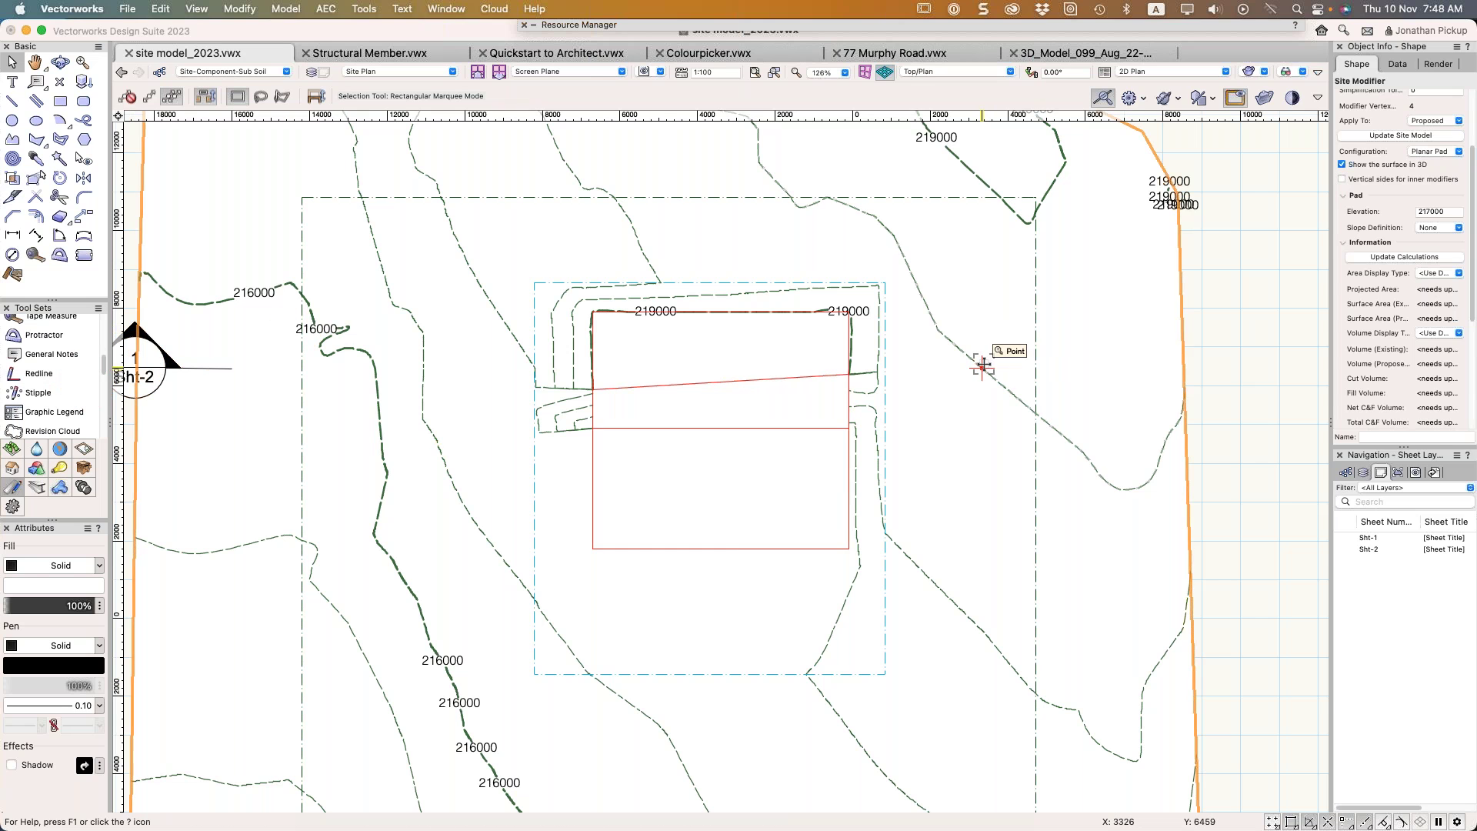
left_click(699, 403)
left_click(592, 466)
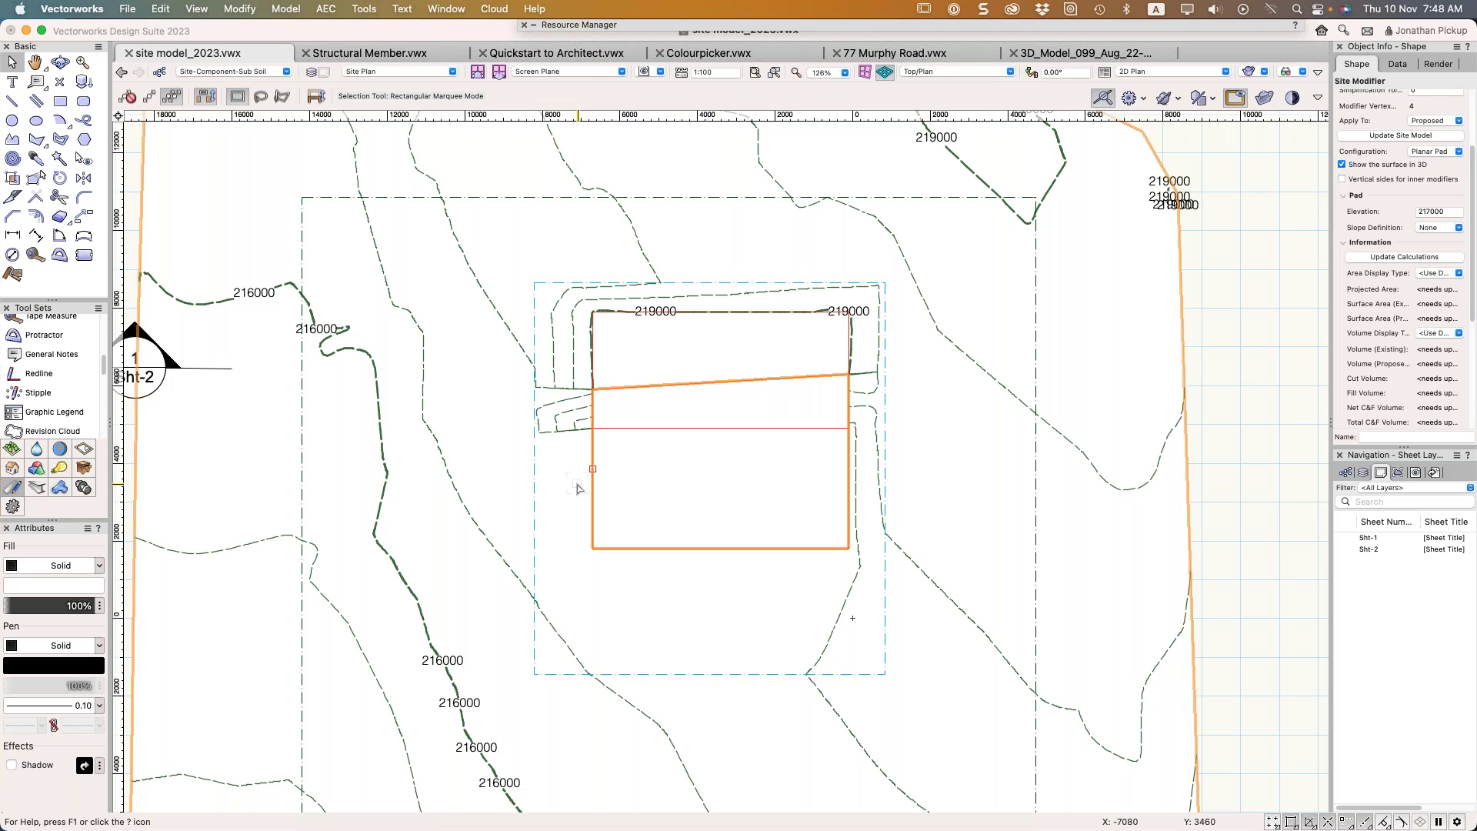
key("super+1")
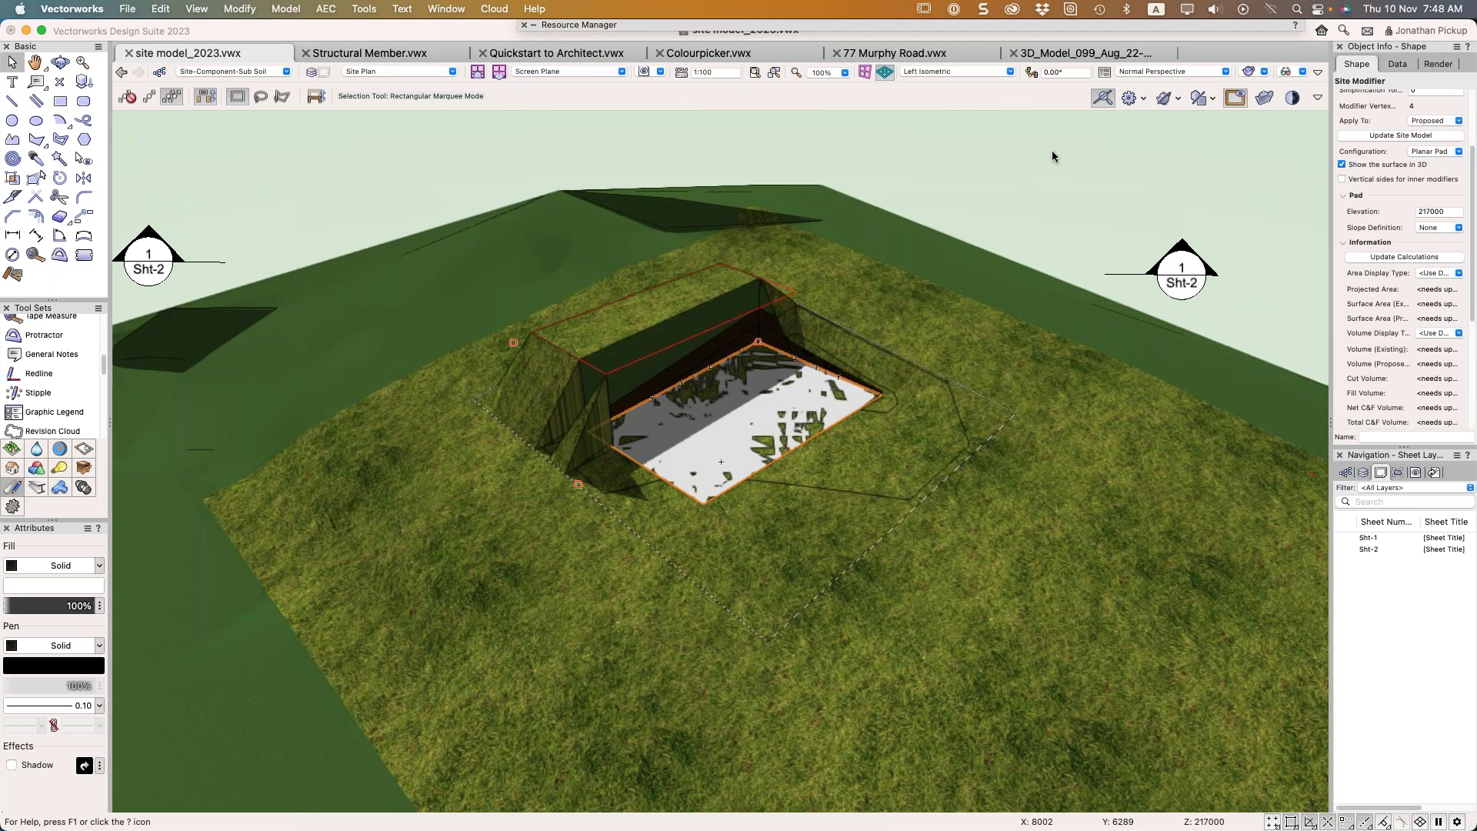
left_click(1401, 136)
key("F5")
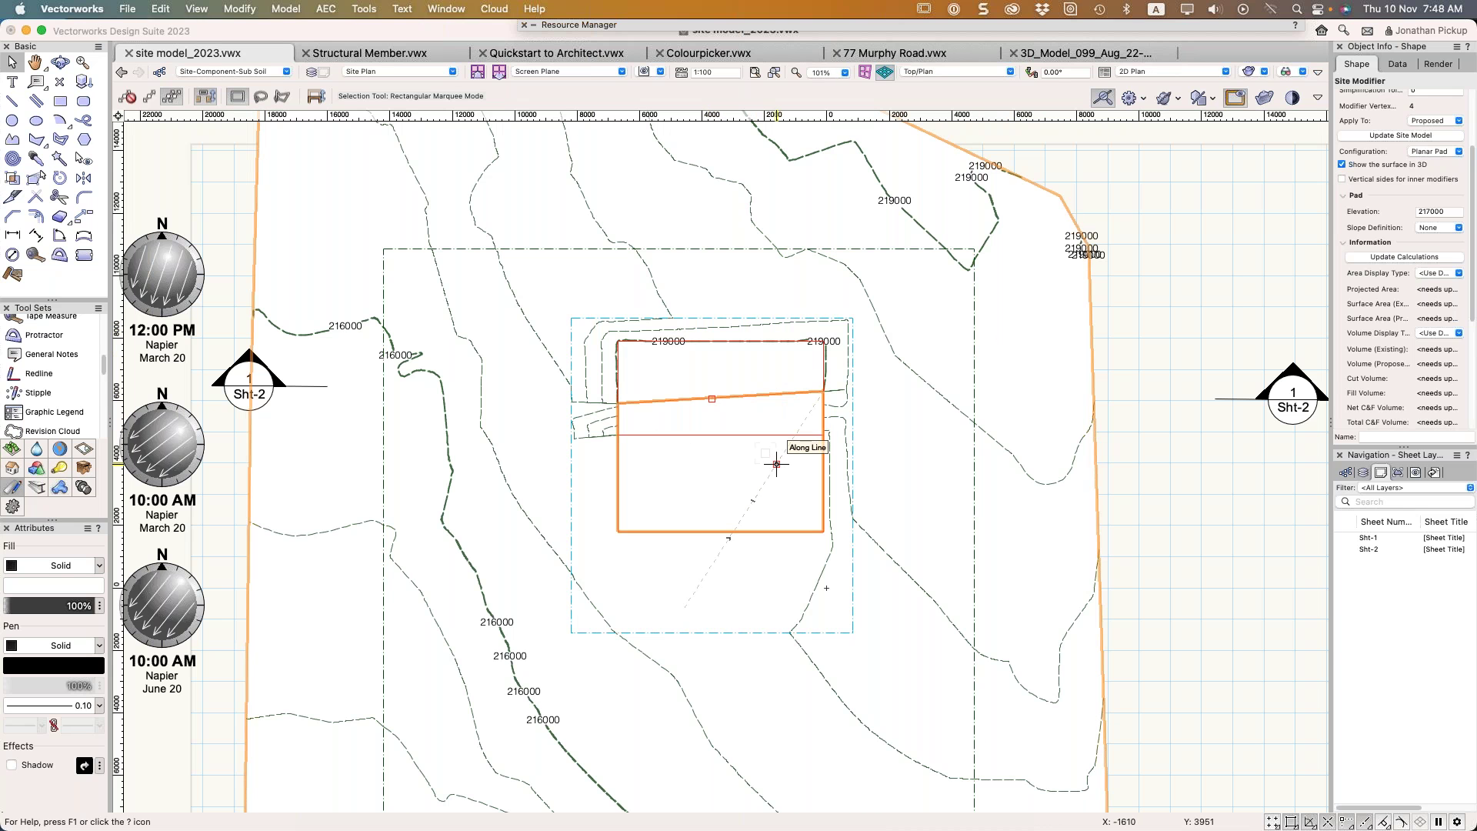
left_click(808, 439)
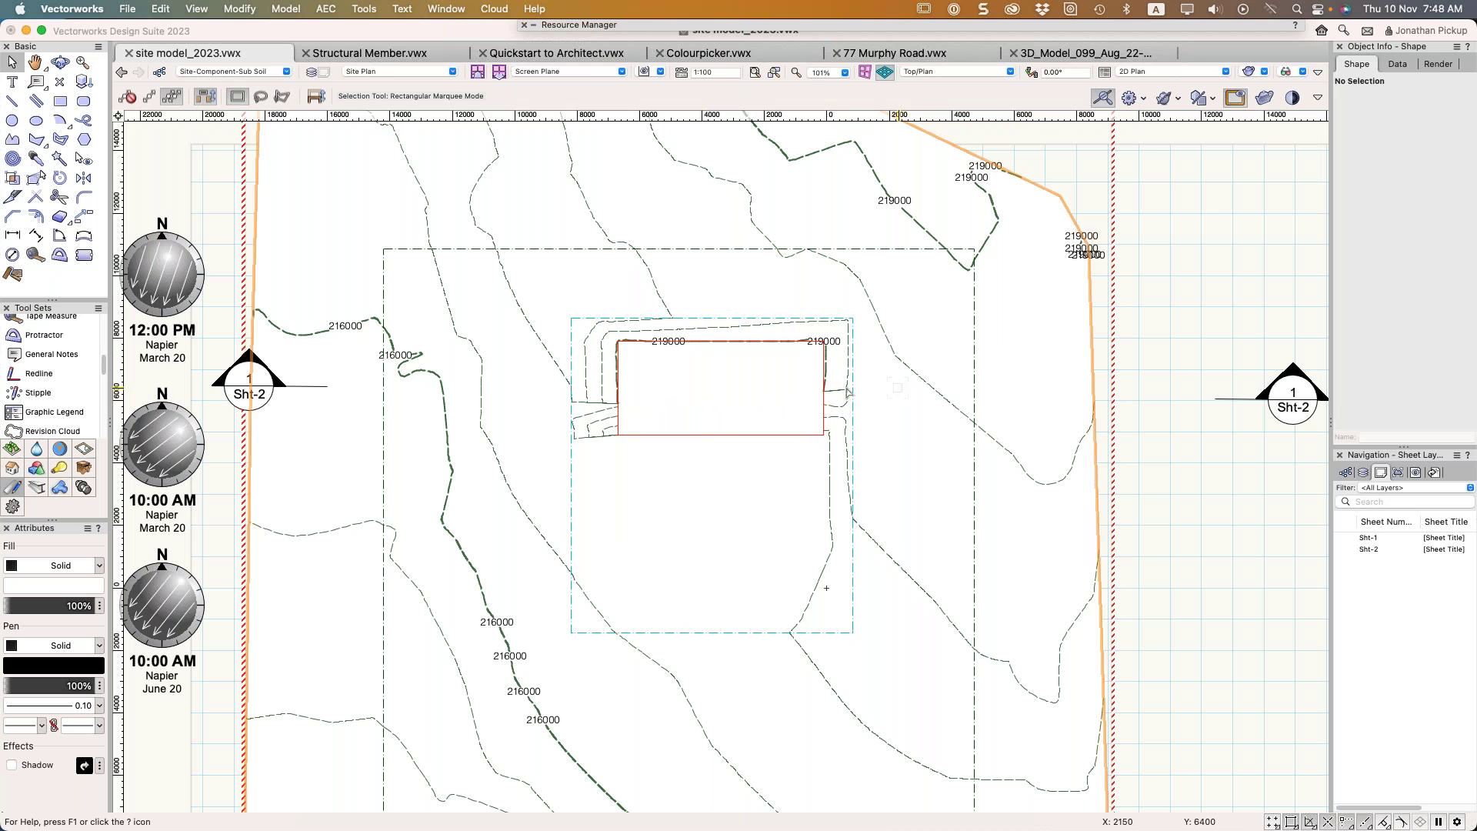
Update the site model's contours from its context menu, zoom out to the whole site, and pick the Hedgerow tool
right_click(908, 368)
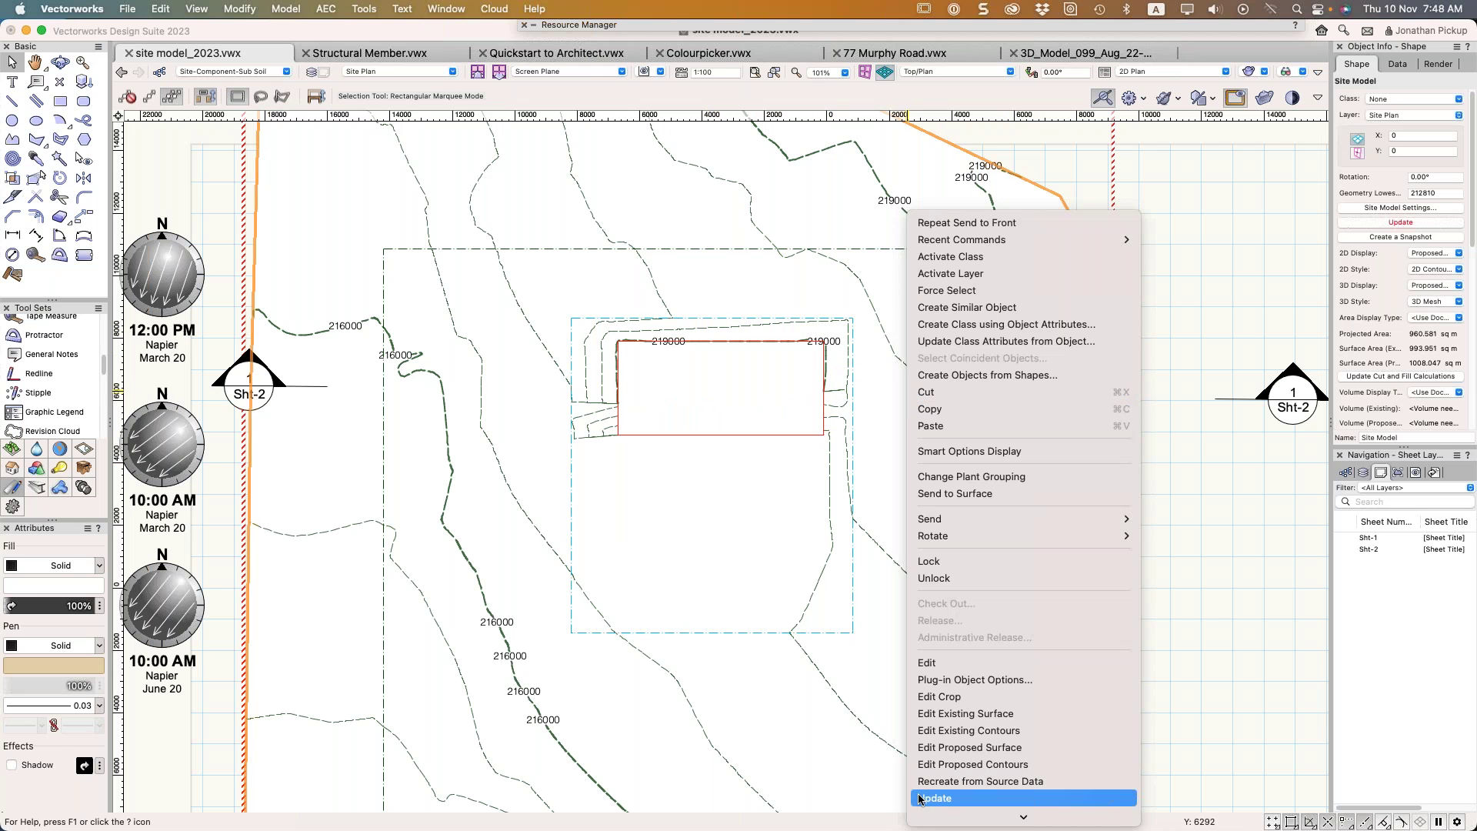
left_click(922, 799)
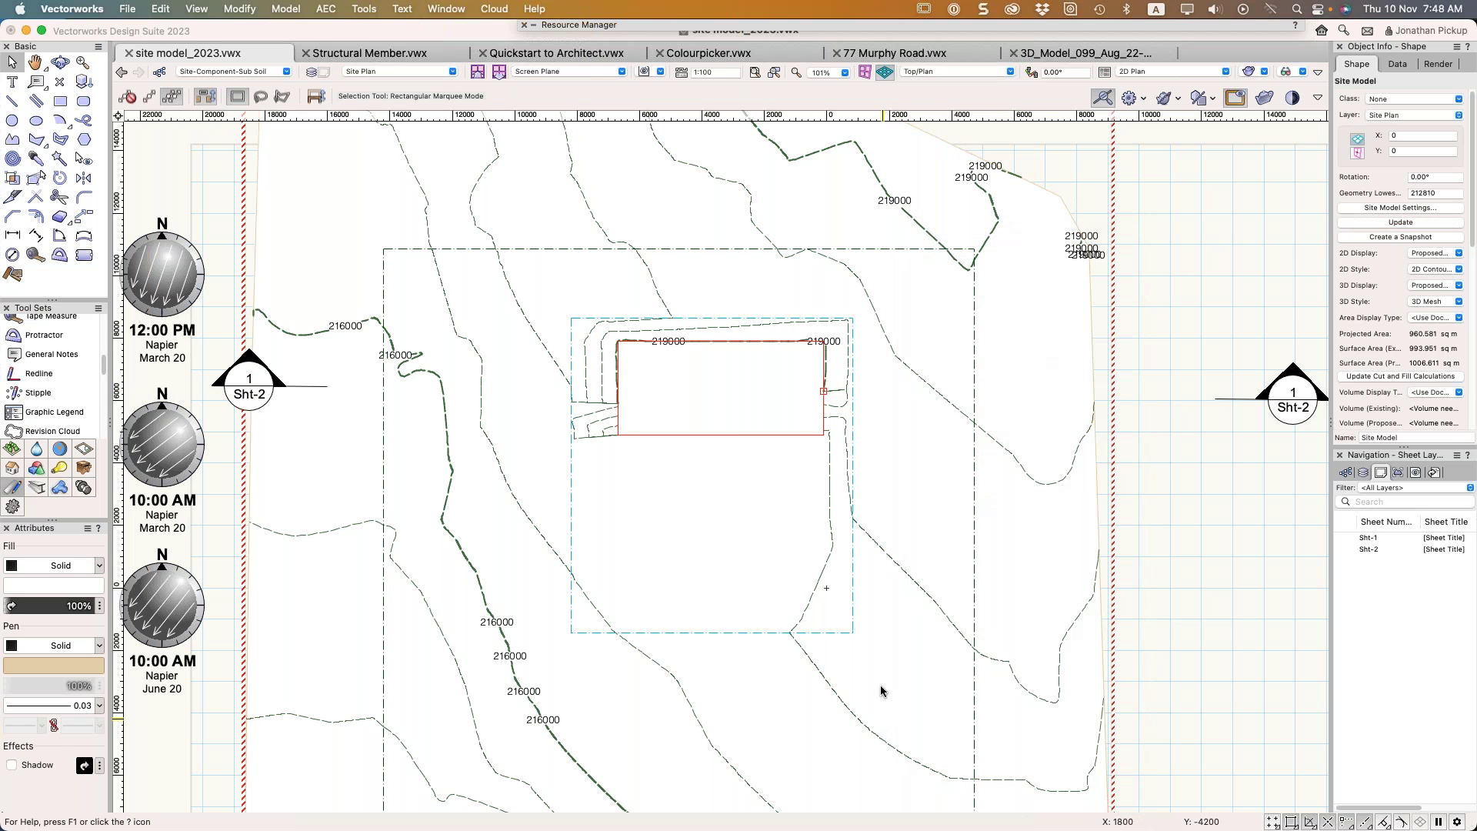
scroll(887, 626, "down", 2)
scroll(887, 625, "down", 1)
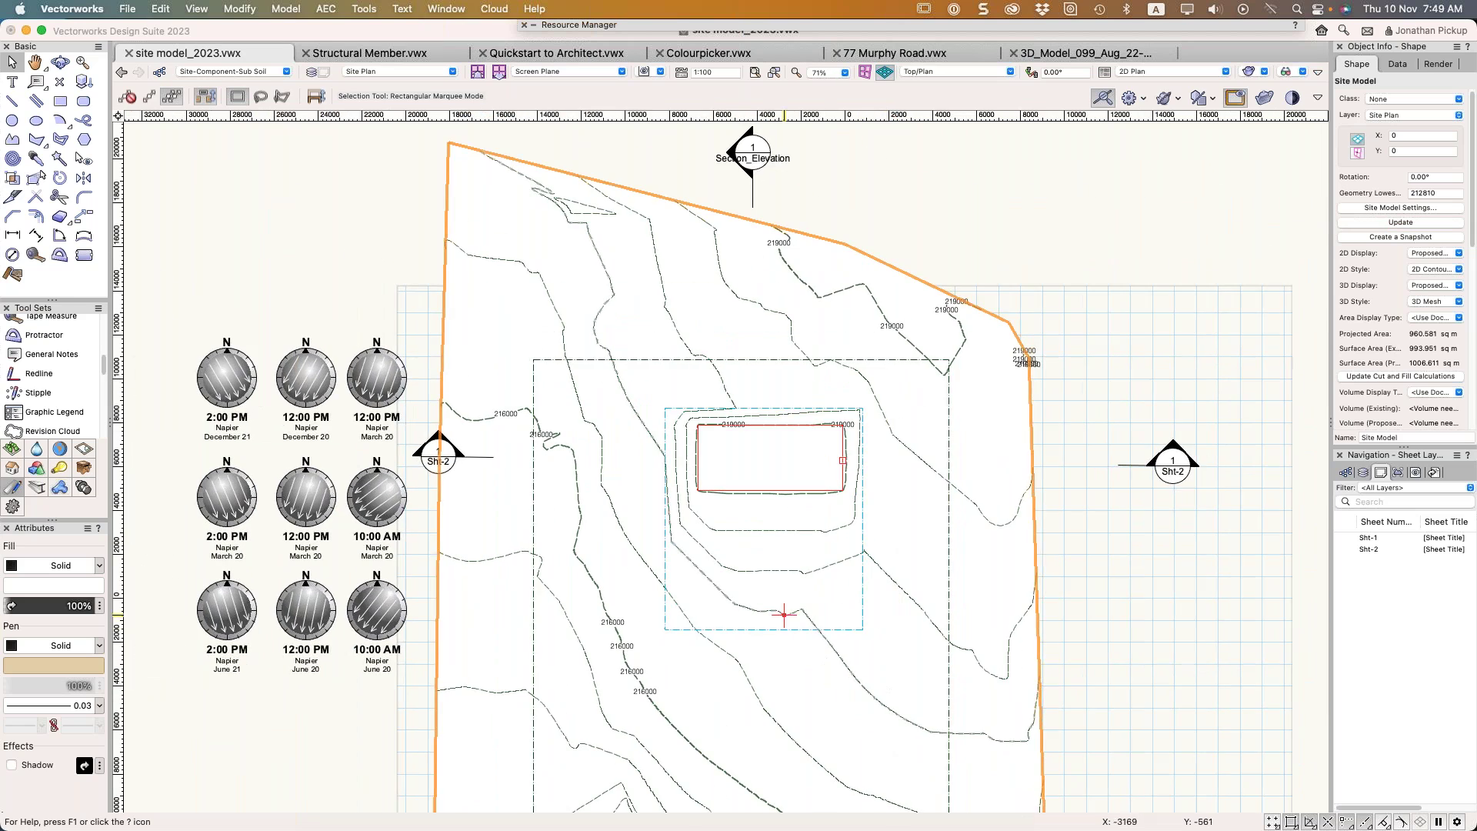
mouse_move(720, 625)
middle_mouse_down()
mouse_move(831, 488)
mouse_move(826, 457)
middle_mouse_up()
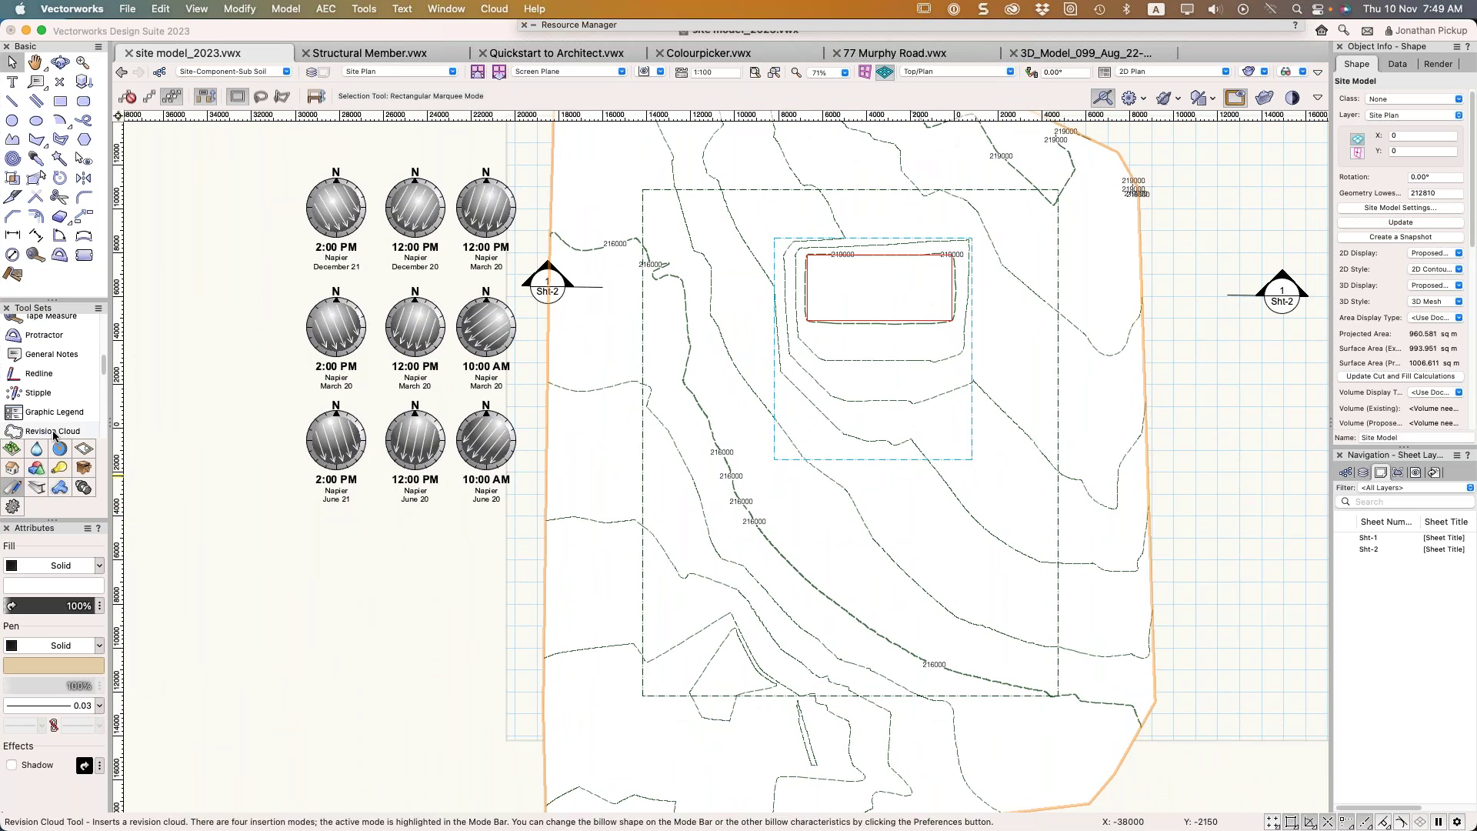
left_click(12, 449)
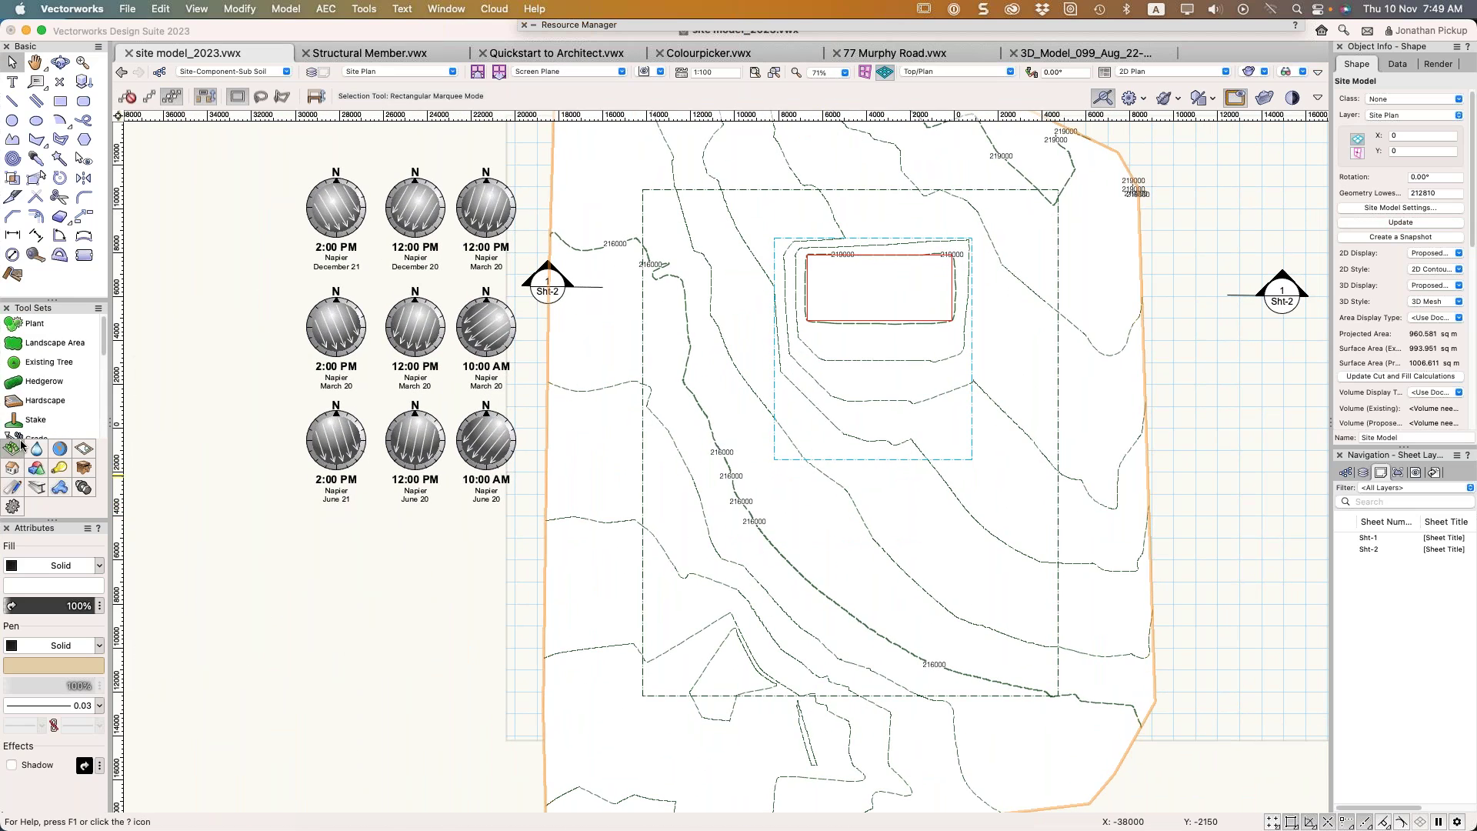
left_click(52, 382)
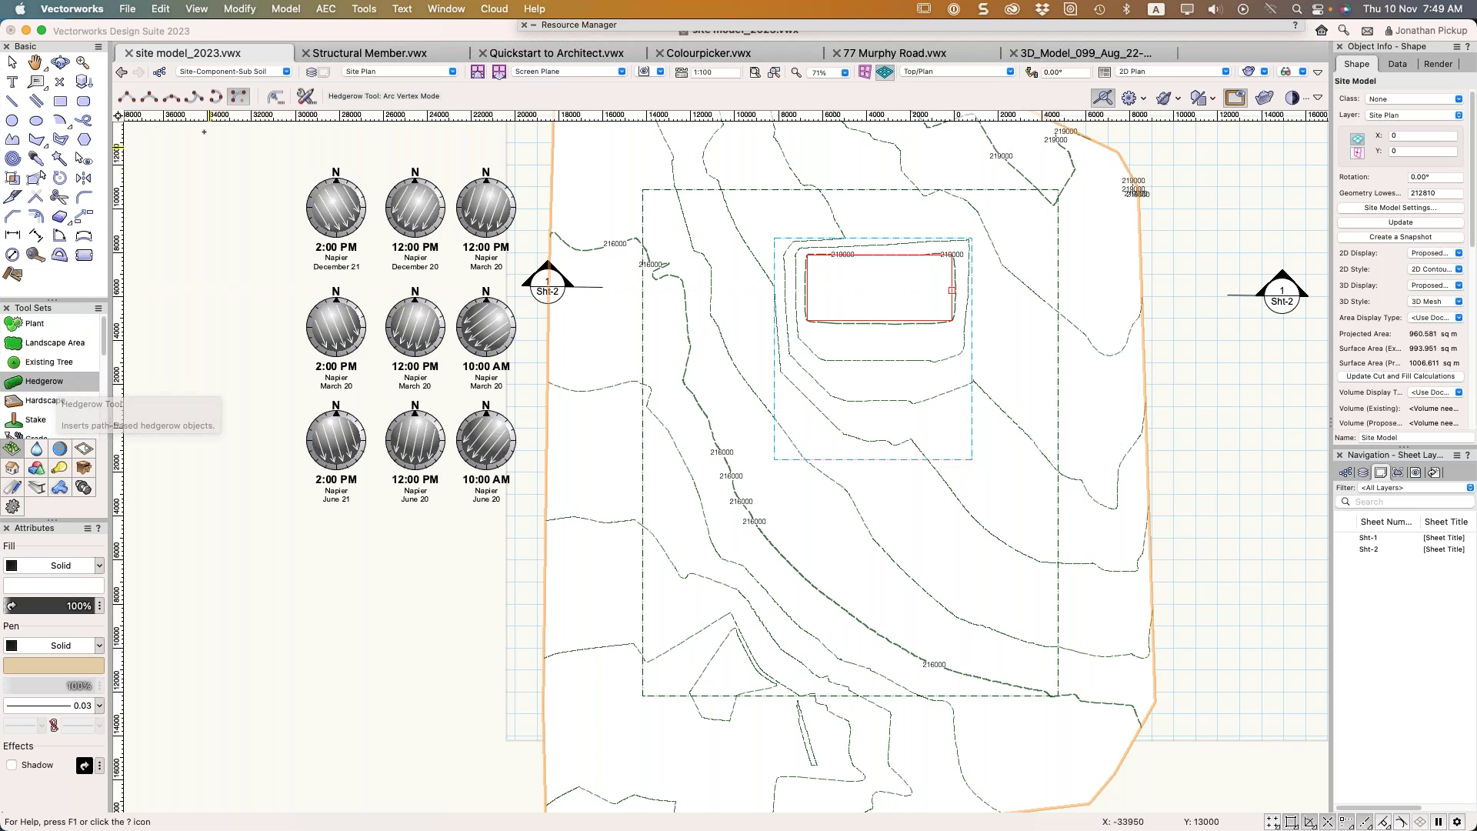
Draw a 23971-long, 72-plant hedgerow in Corner Vertex mode along the pad's west and south sides
key("u")
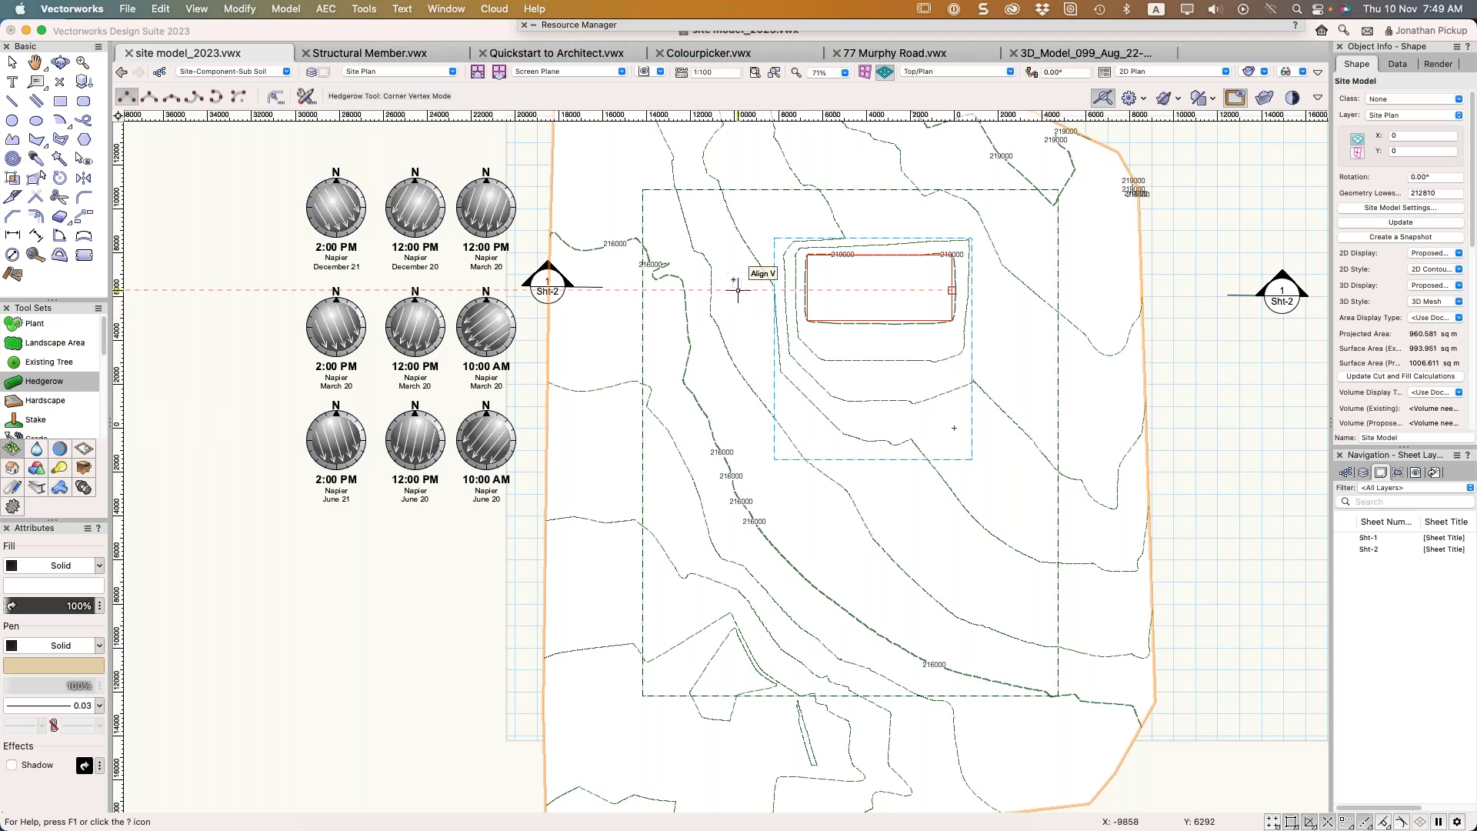
left_click(704, 149)
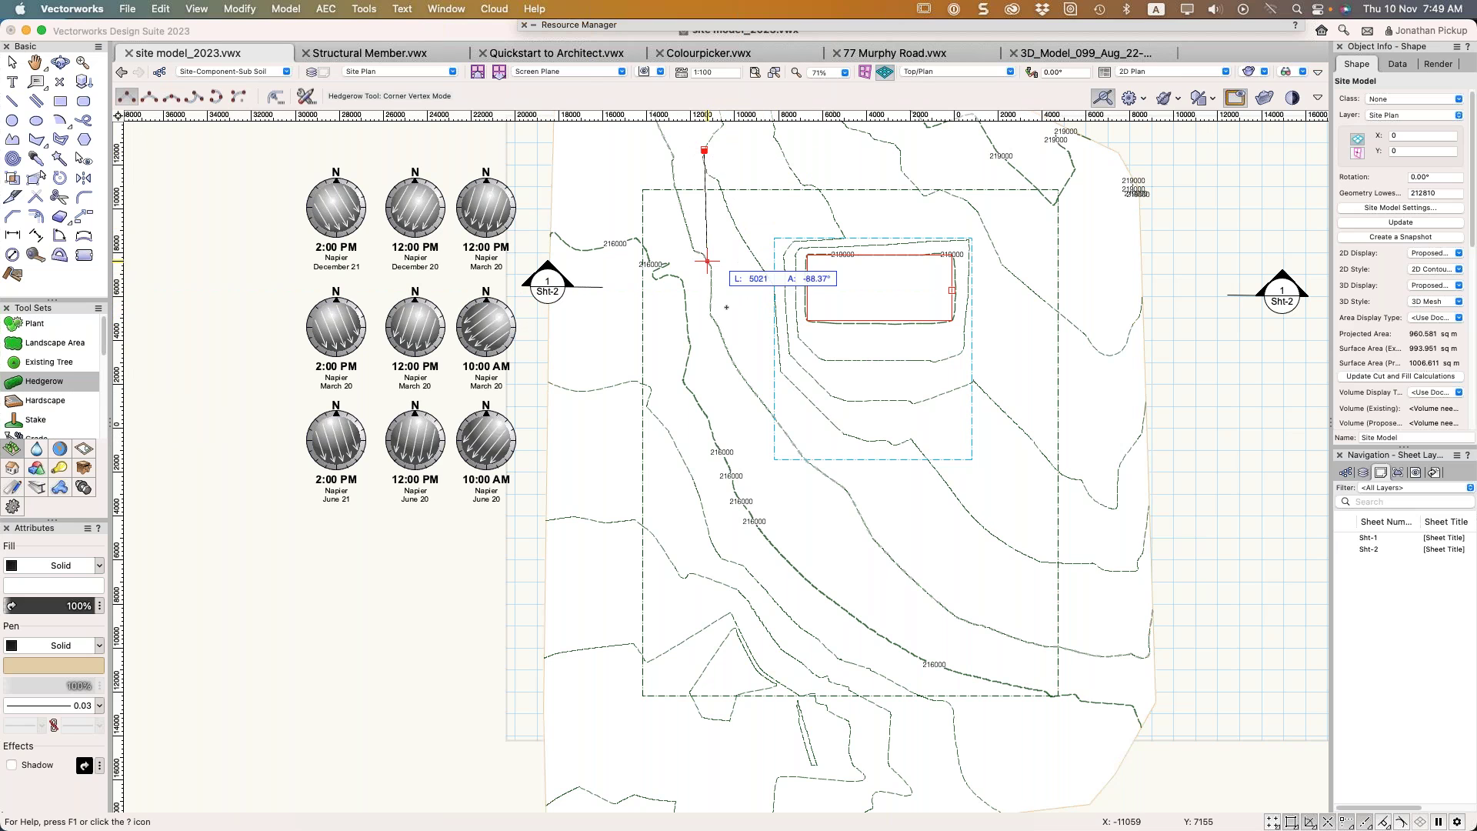
left_click(704, 359)
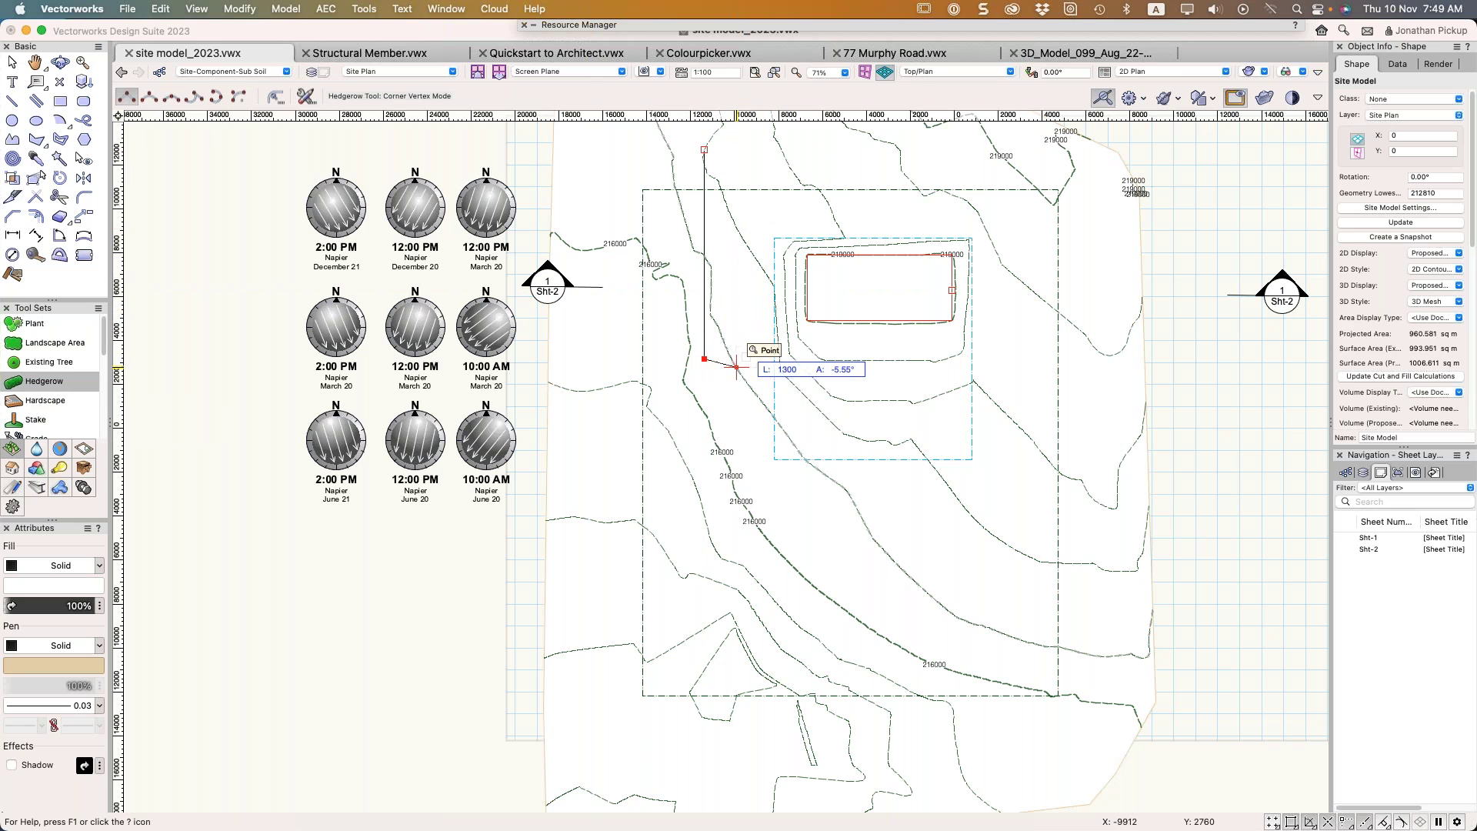
double_click(1023, 370)
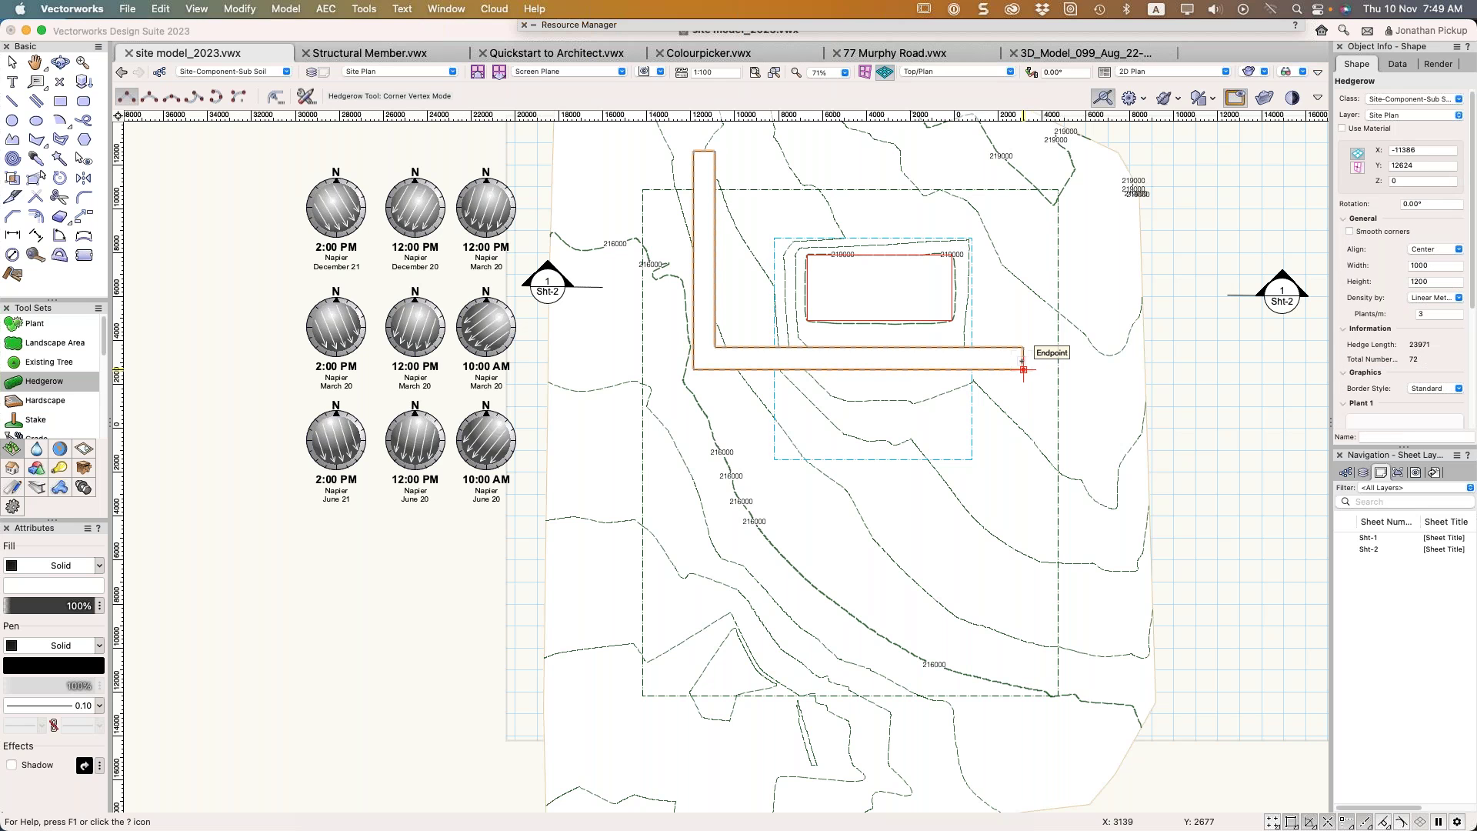
Switch to Right Isometric and orbit to see the hedgerow in 3D
key("3")
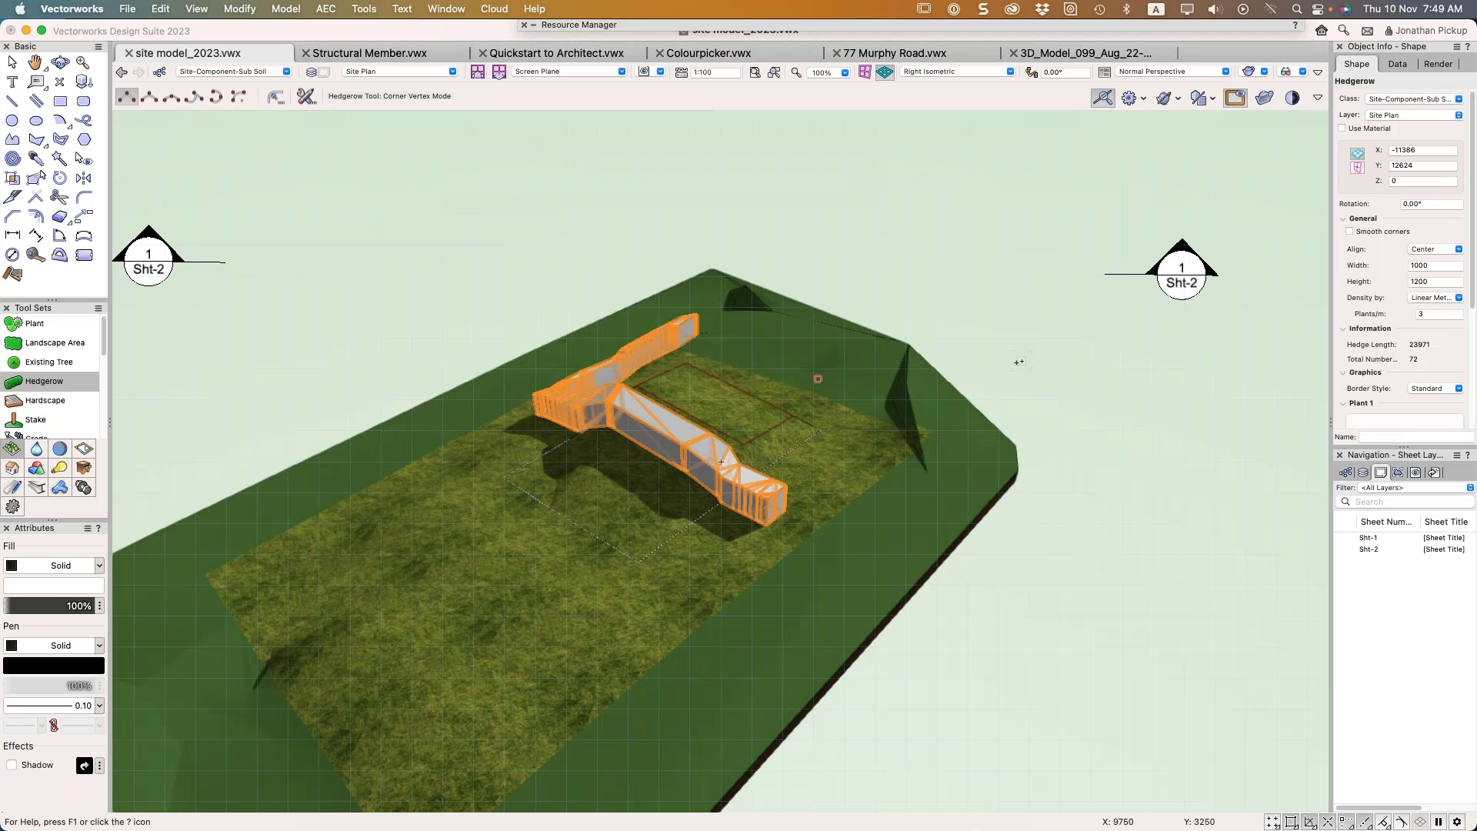
middle_click_drag(770, 507, 1236, 478, "shift")
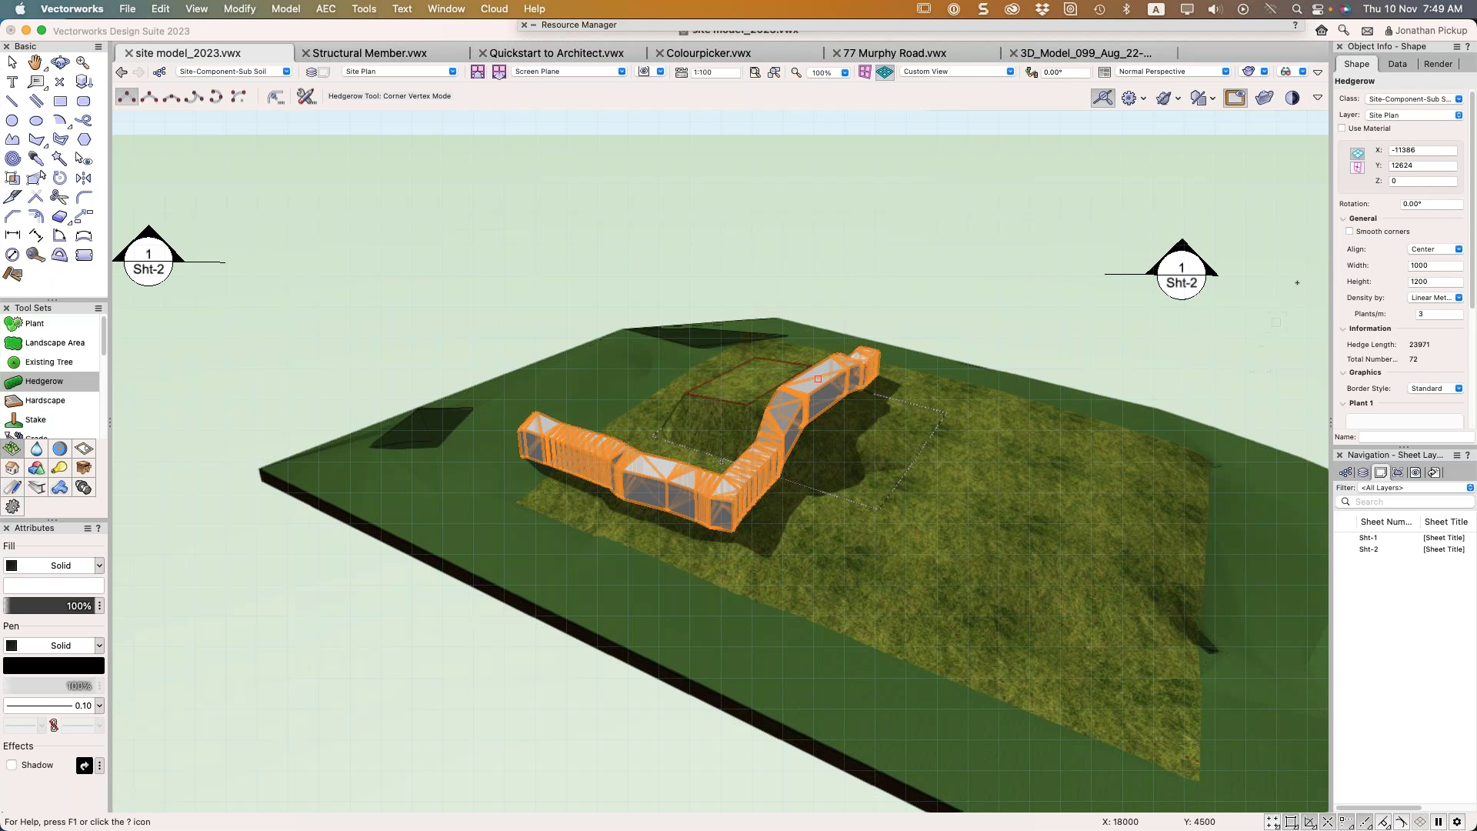
scroll(1394, 243, "down", 3)
scroll(1394, 243, "down", 2)
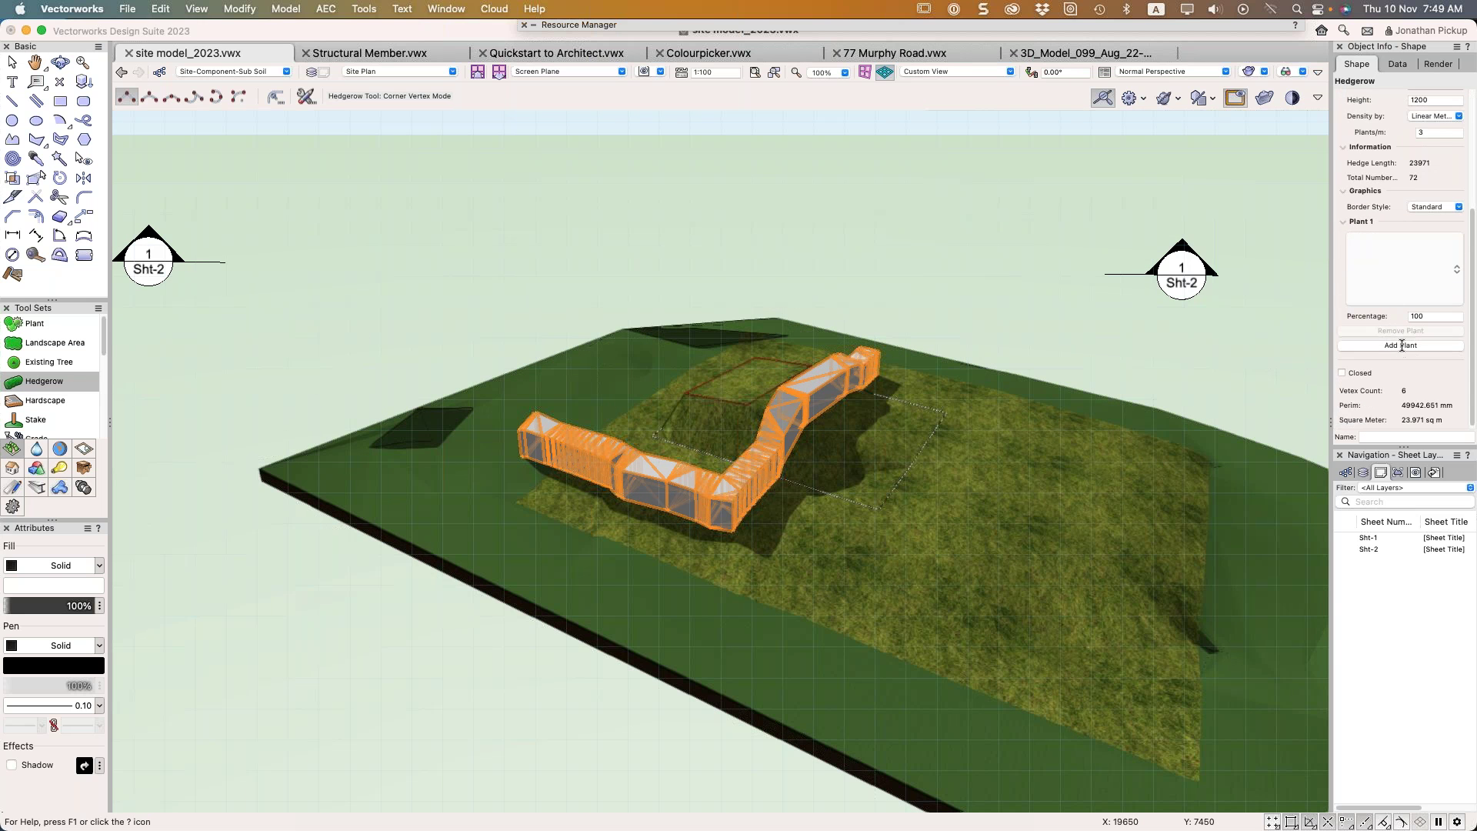
Add Plant Basic Low Shrub 01 as the hedgerow's Plant 2 and set its percentage
left_click(1402, 345)
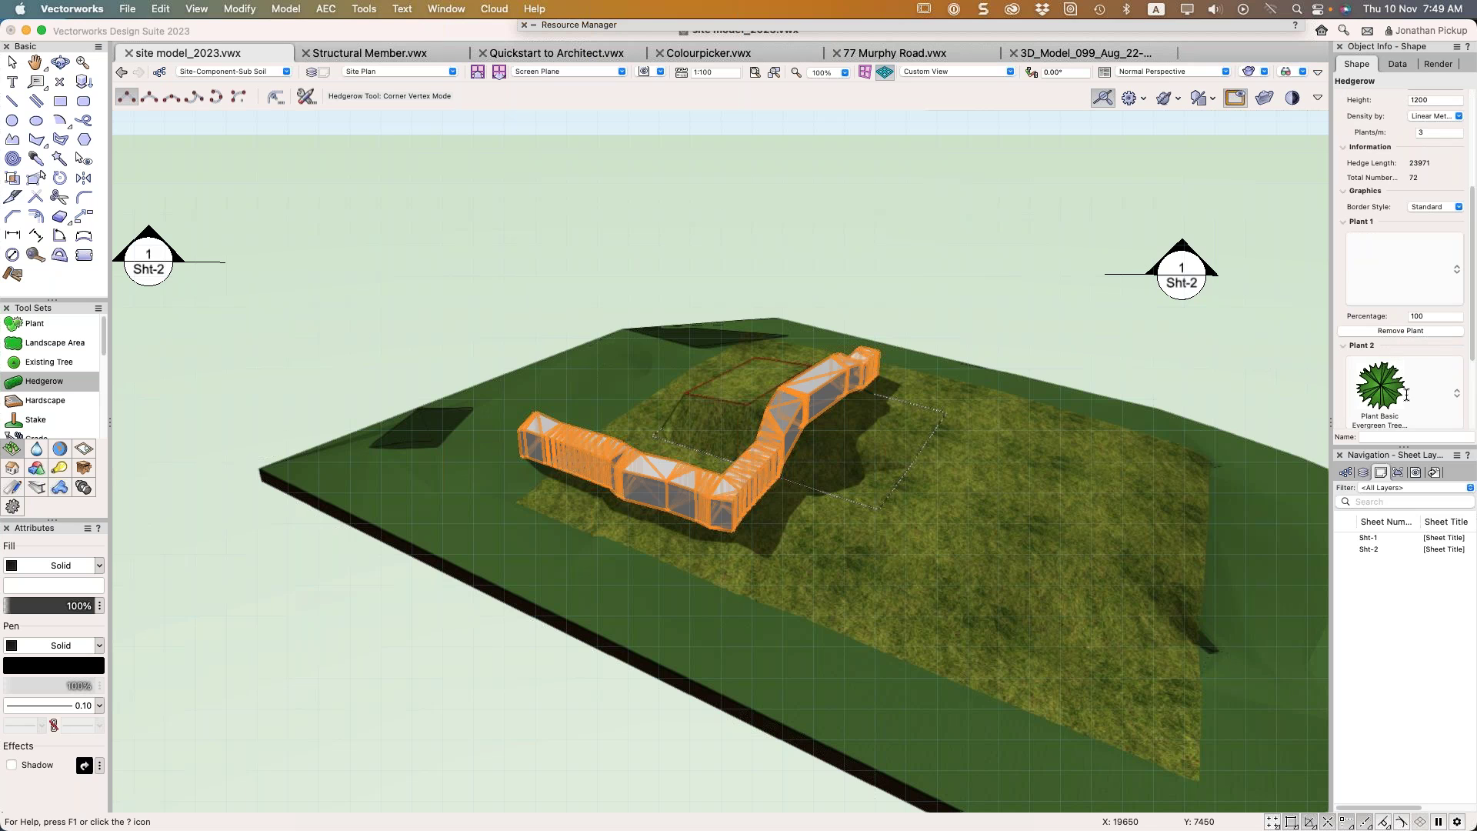
left_click(1440, 395)
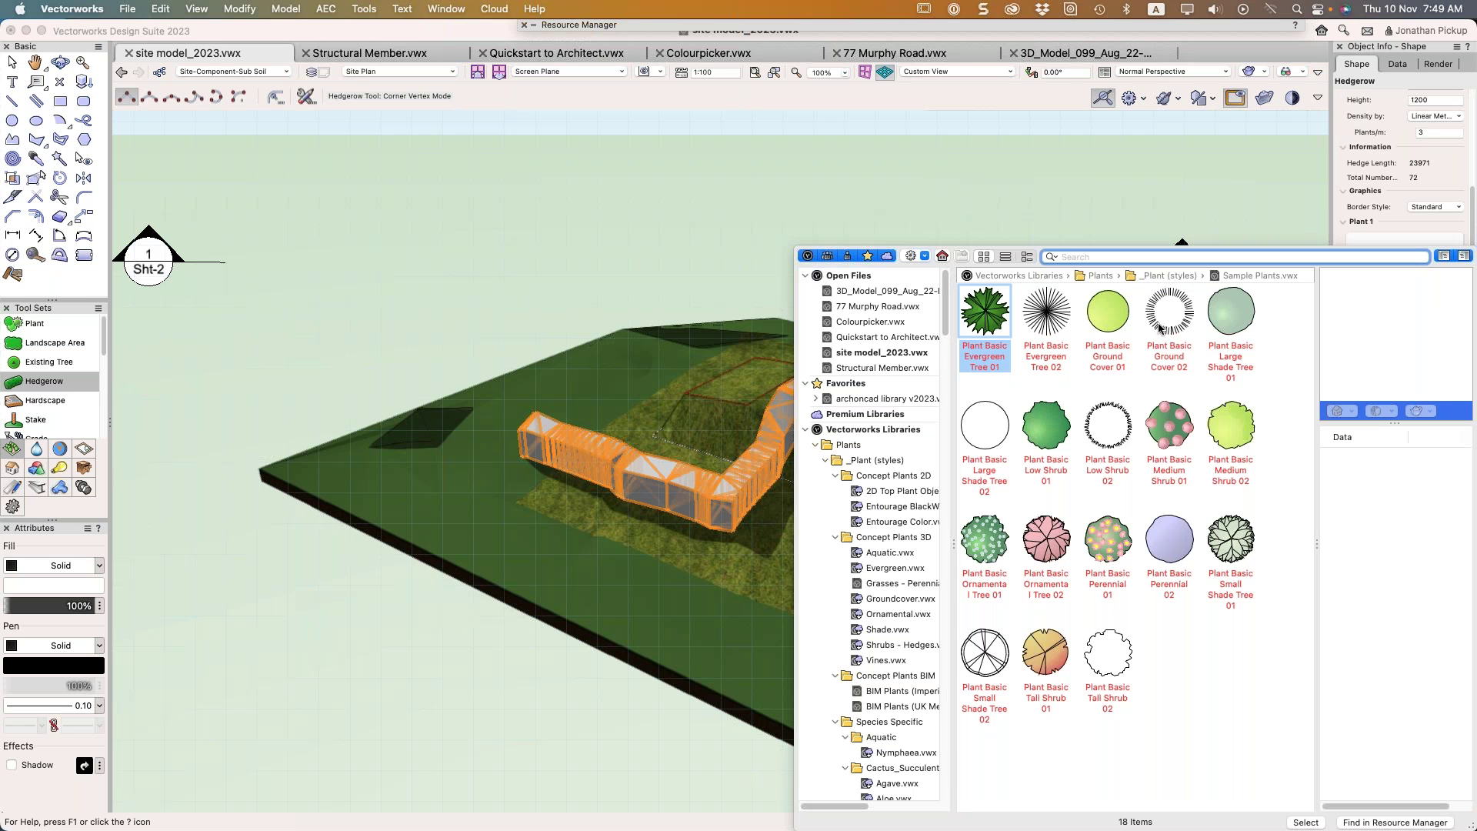
left_click(1056, 435)
double_click(1056, 434)
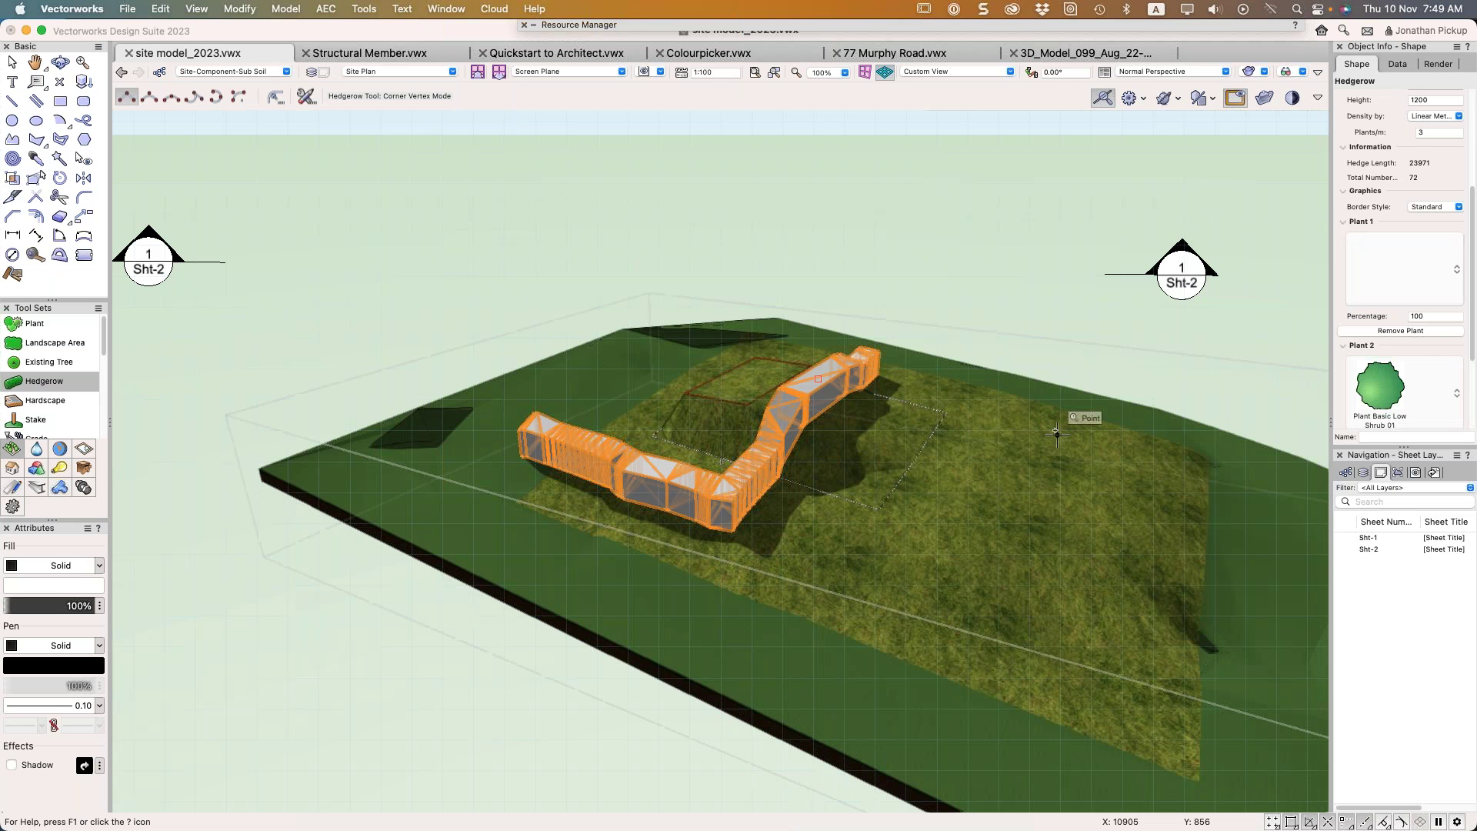
scroll(1430, 361, "down", 2)
left_click(1426, 388)
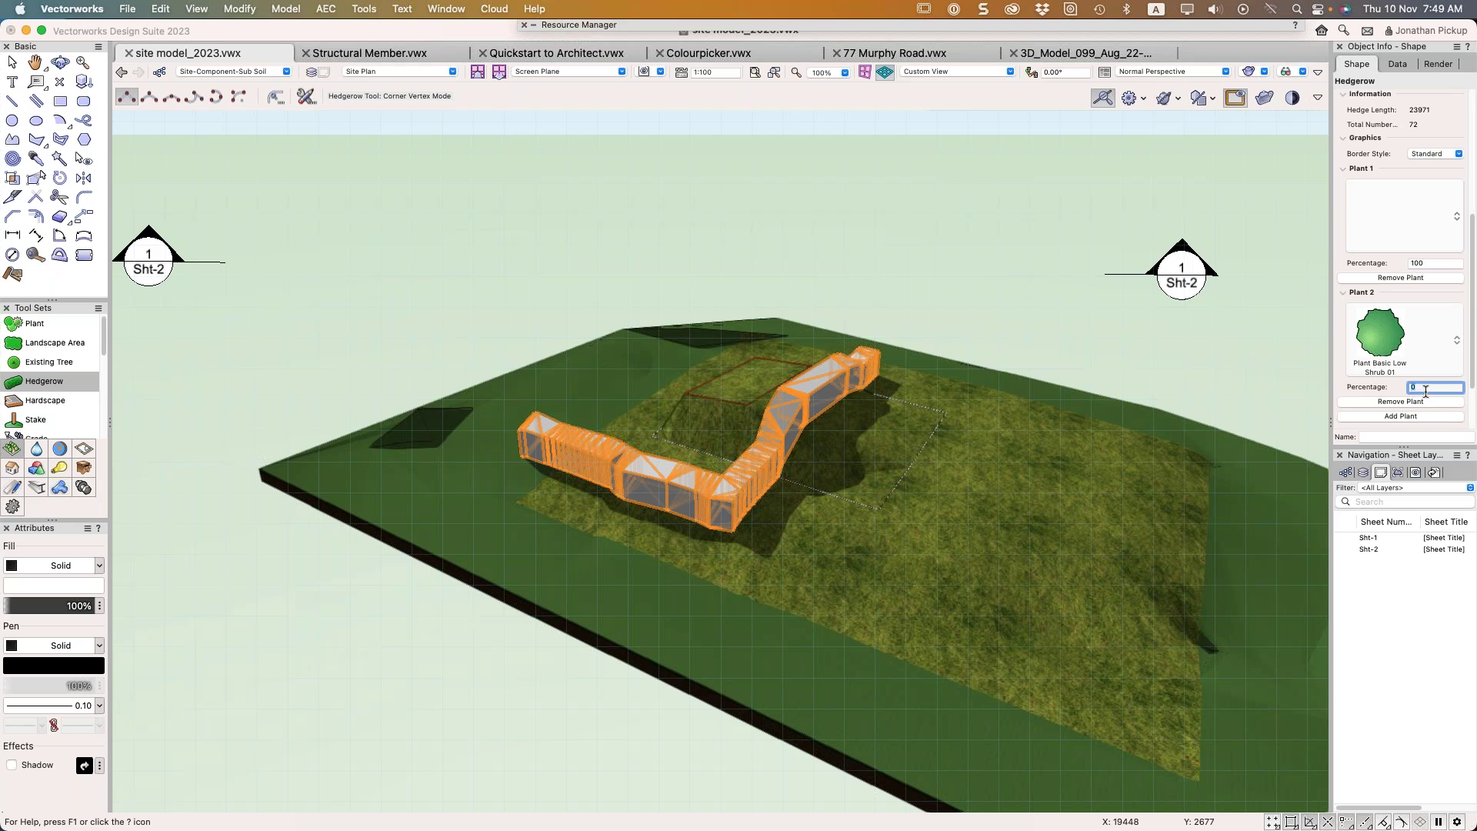
scroll(1391, 390, "down", 3)
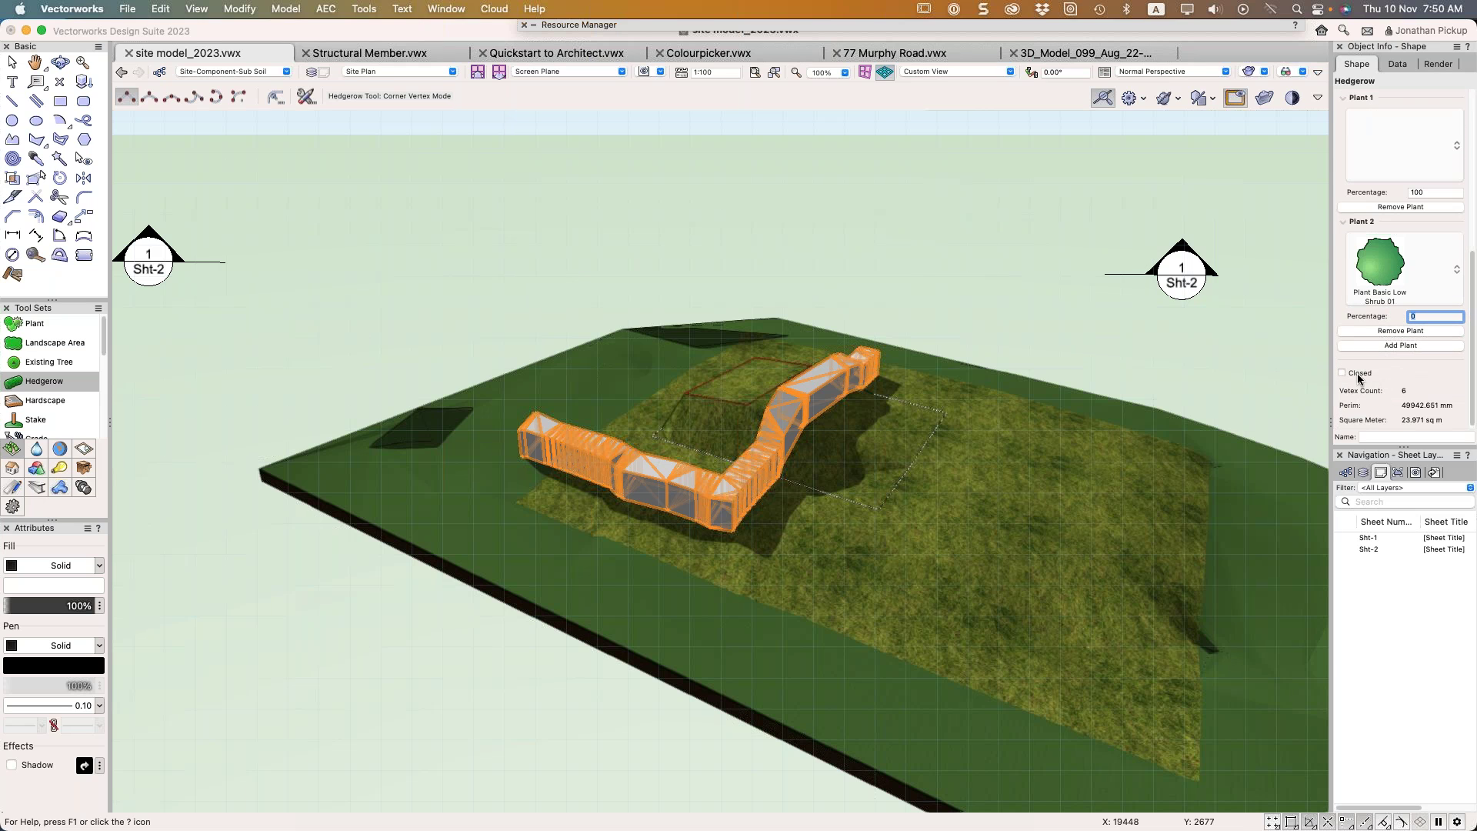
scroll(1388, 281, "up", 7)
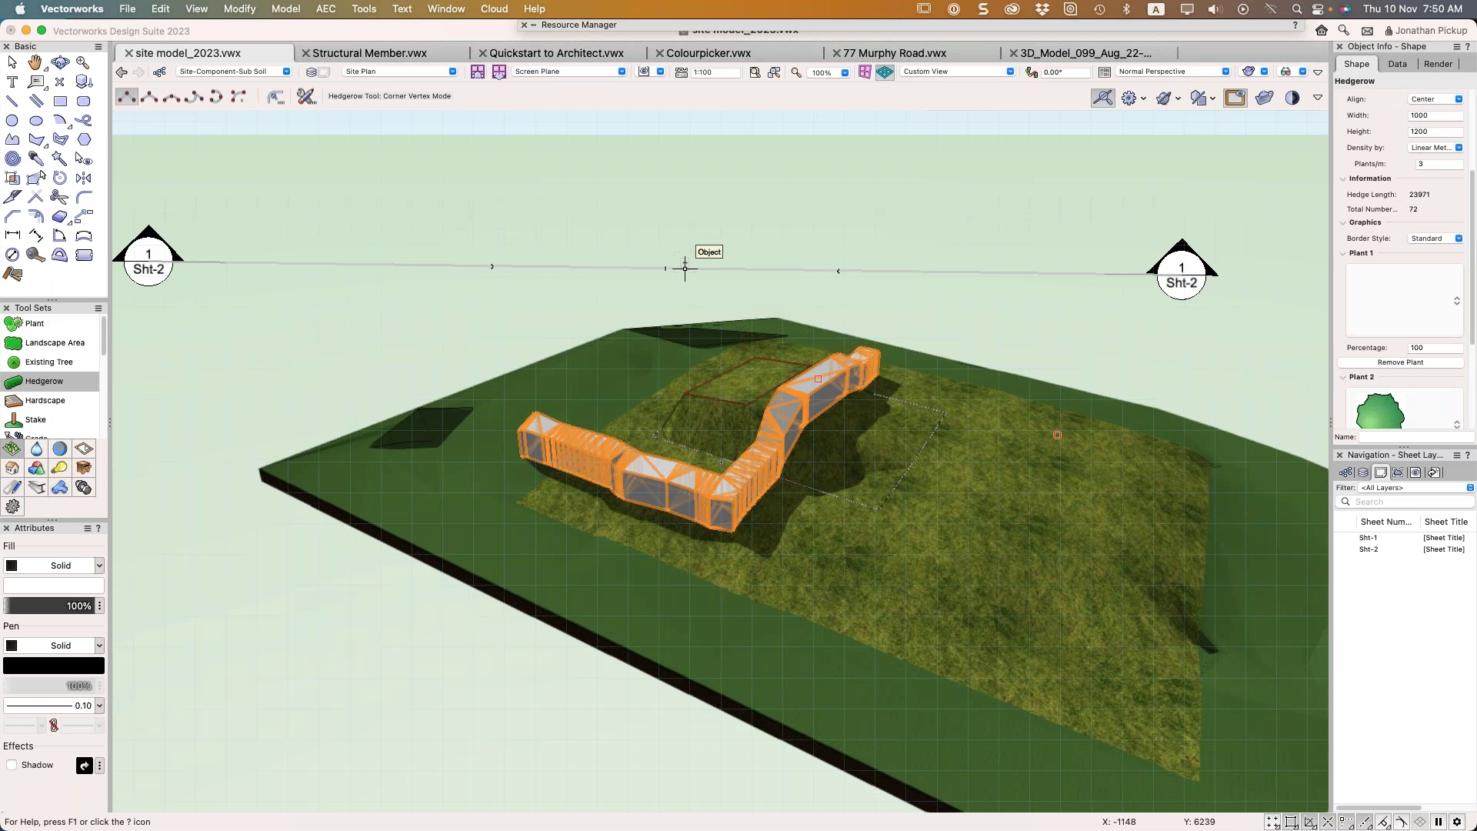
left_click(77, 586)
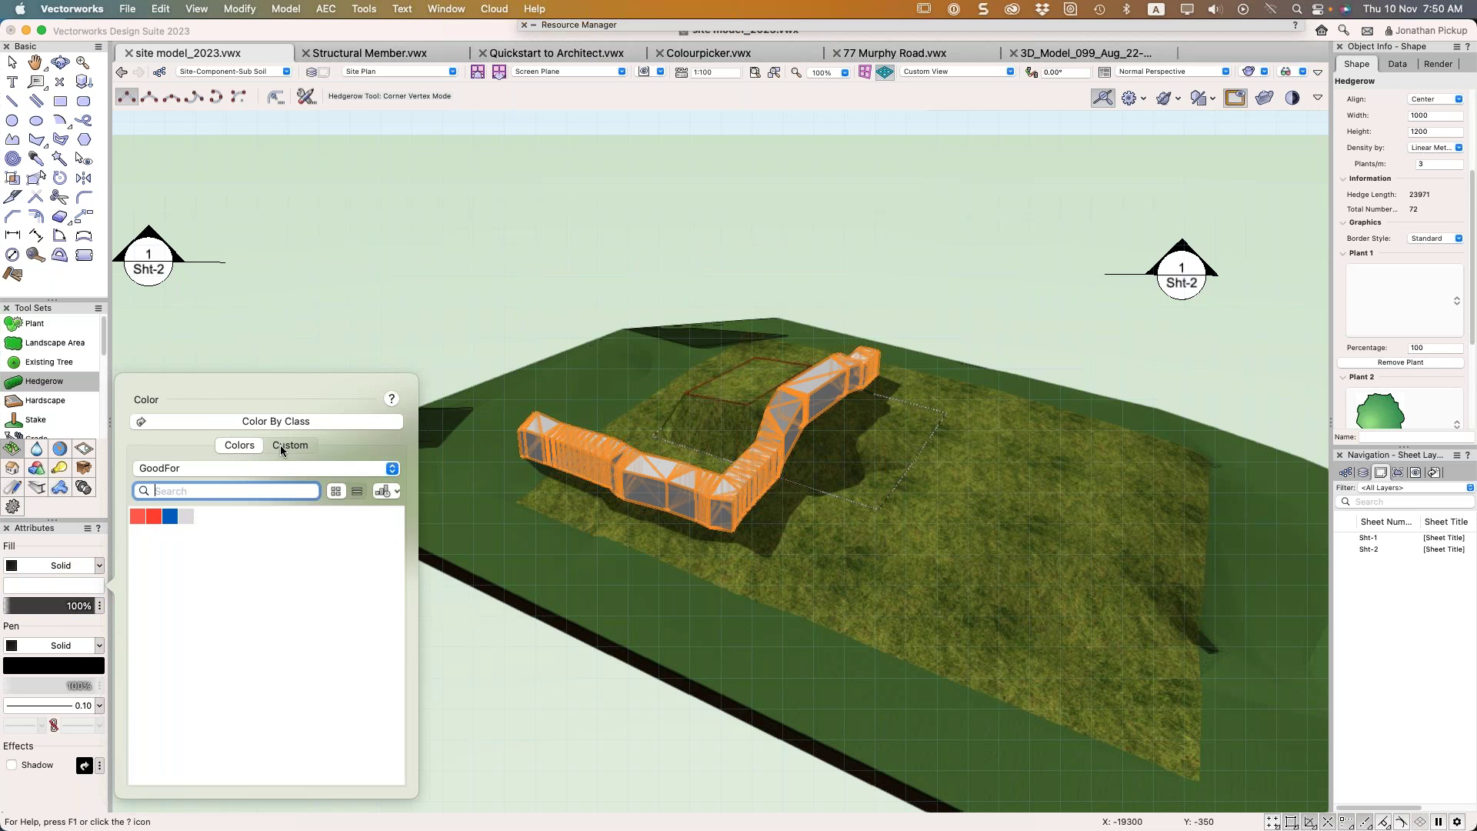
Give the hedgerow a green fill from the Active Document palette
left_click(216, 473)
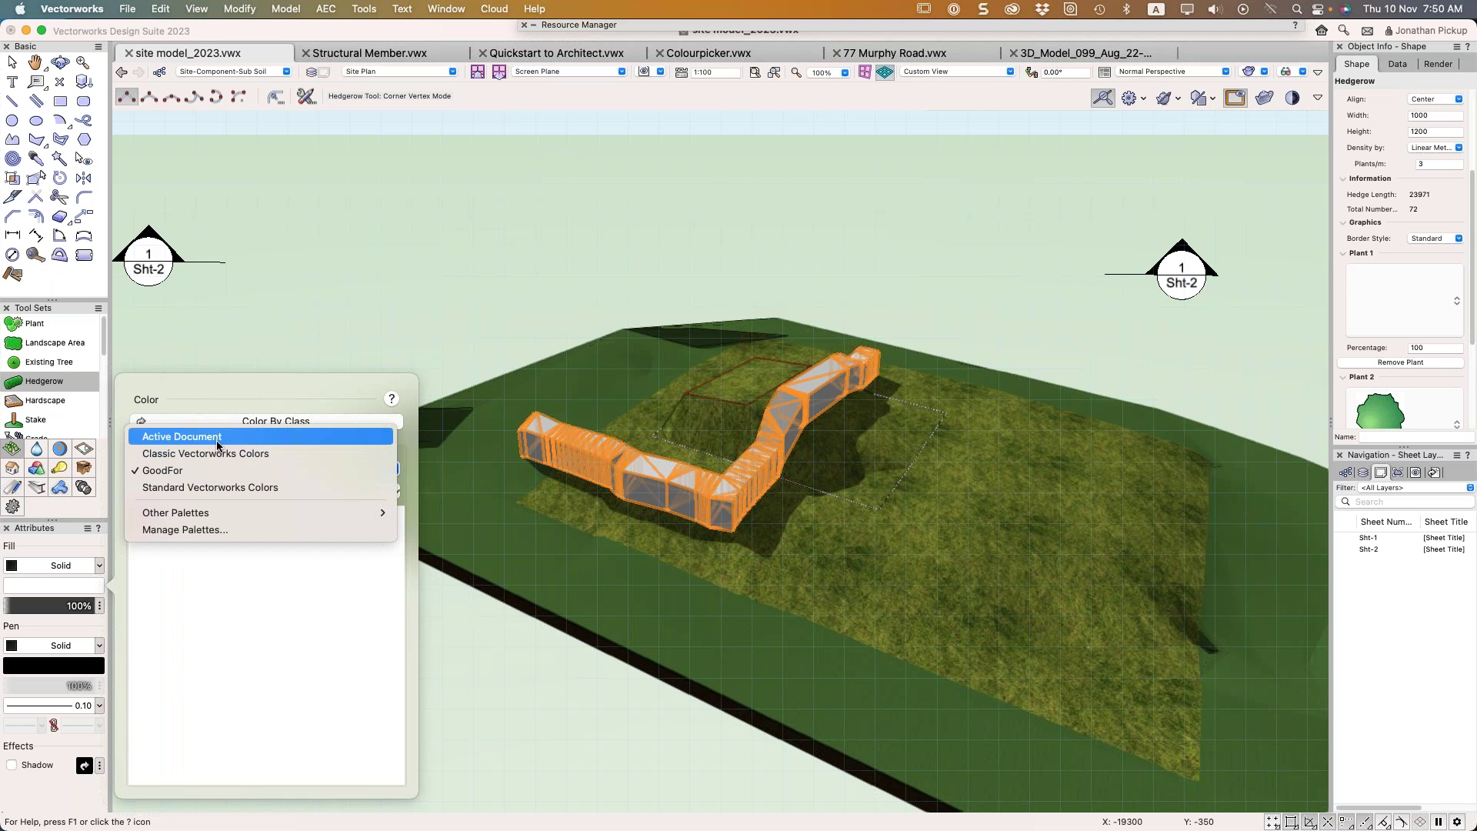
left_click(217, 445)
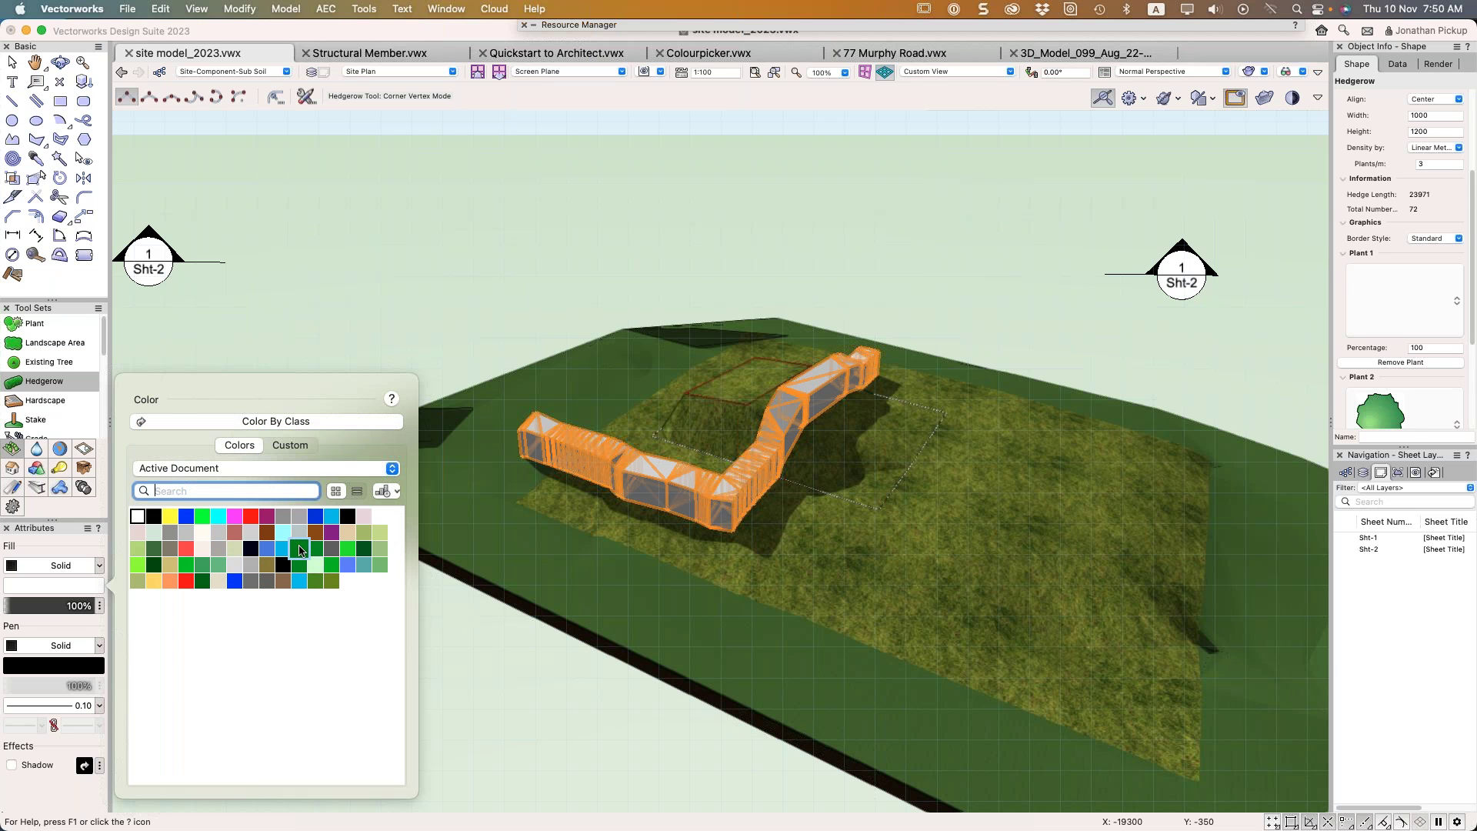
left_click(299, 547)
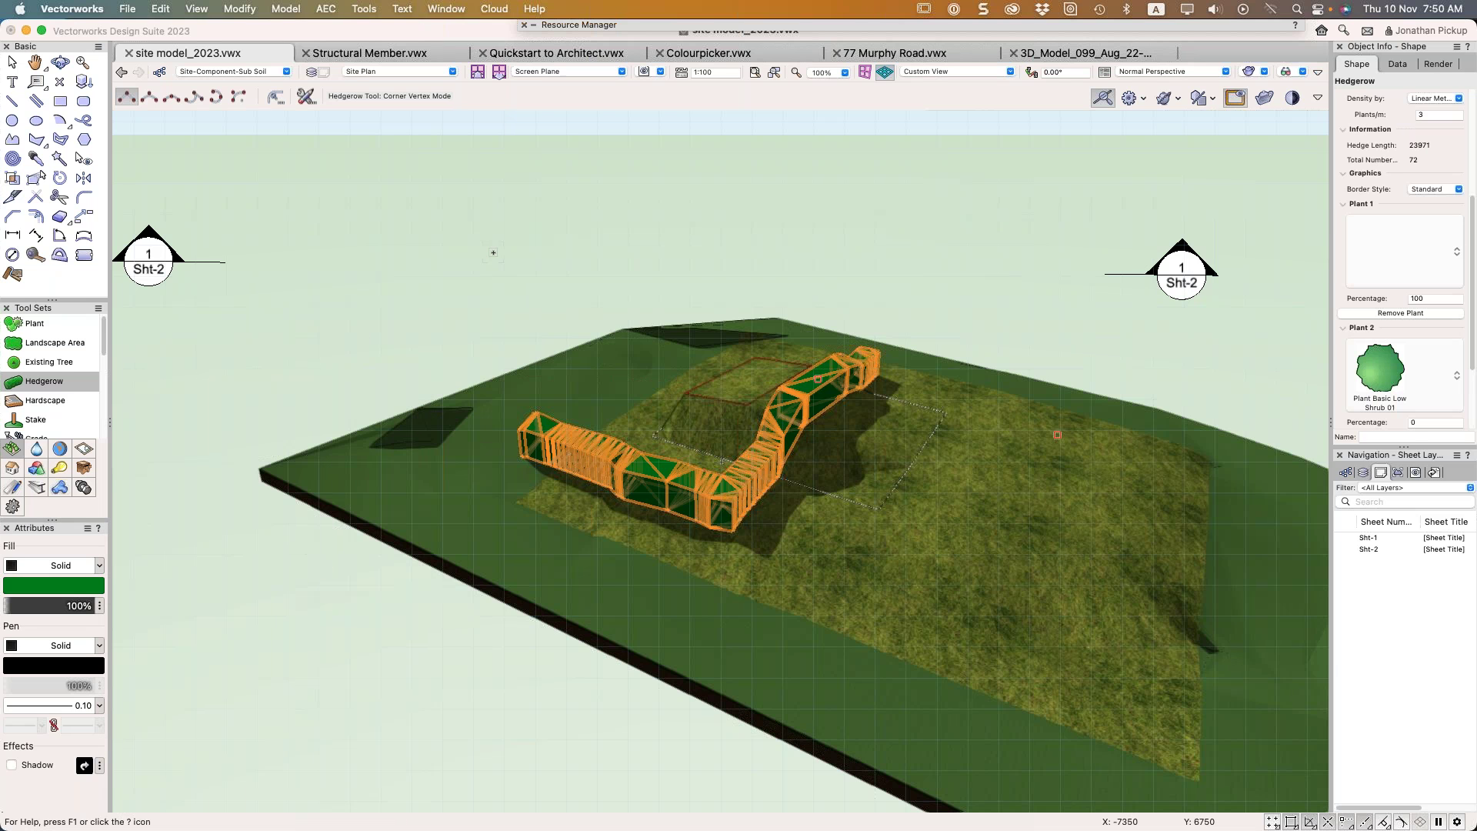
Reselect the hedgerow and set its Render tab Texture to Texture instead of Class
key("x")
key("x")
mouse_move(597, 356)
middle_mouse_down("shift")
mouse_move(594, 330)
mouse_move(597, 369)
middle_mouse_up("shift")
scroll(600, 377, "up", 3)
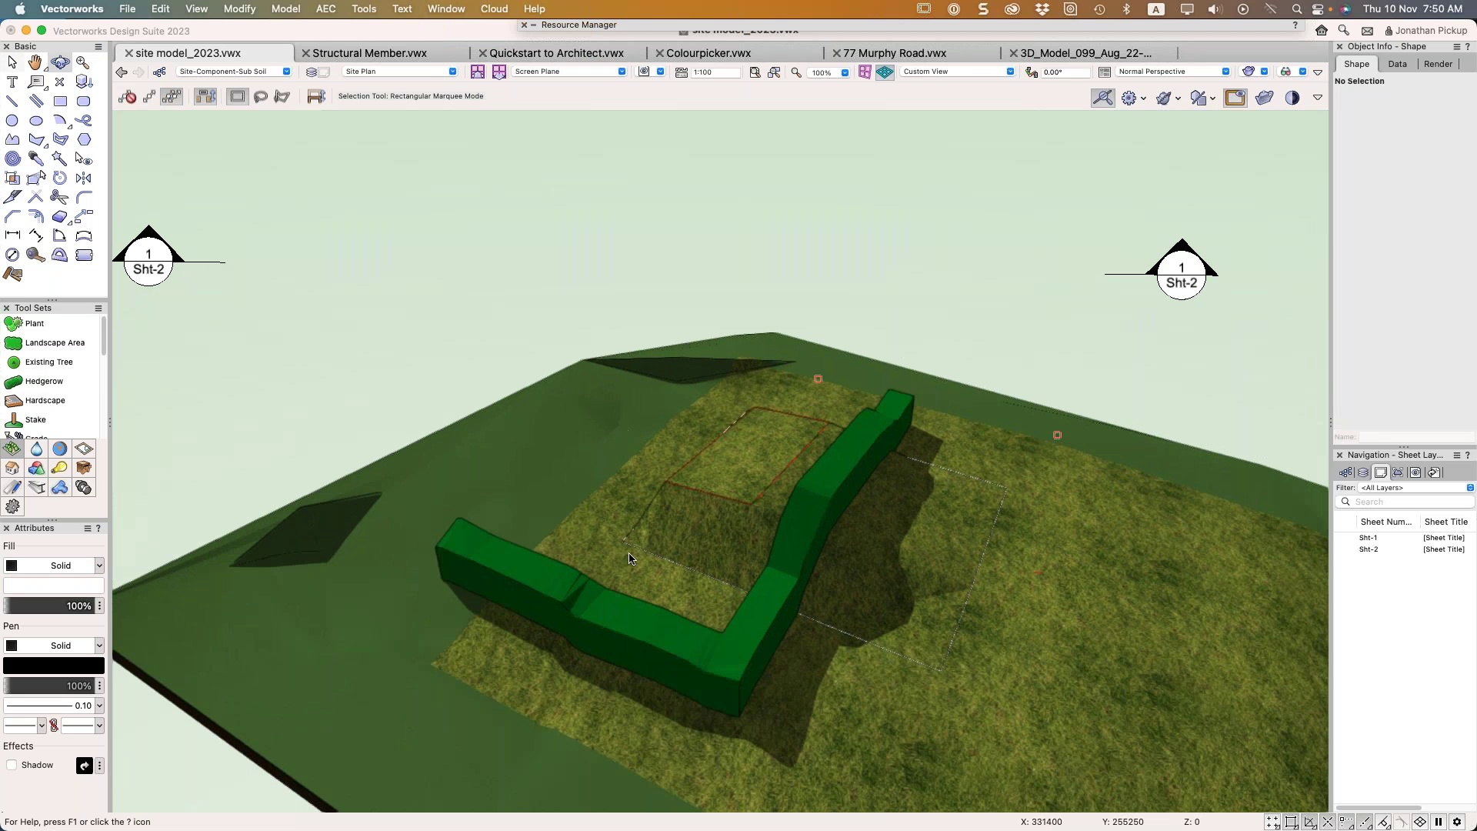
left_click(611, 596)
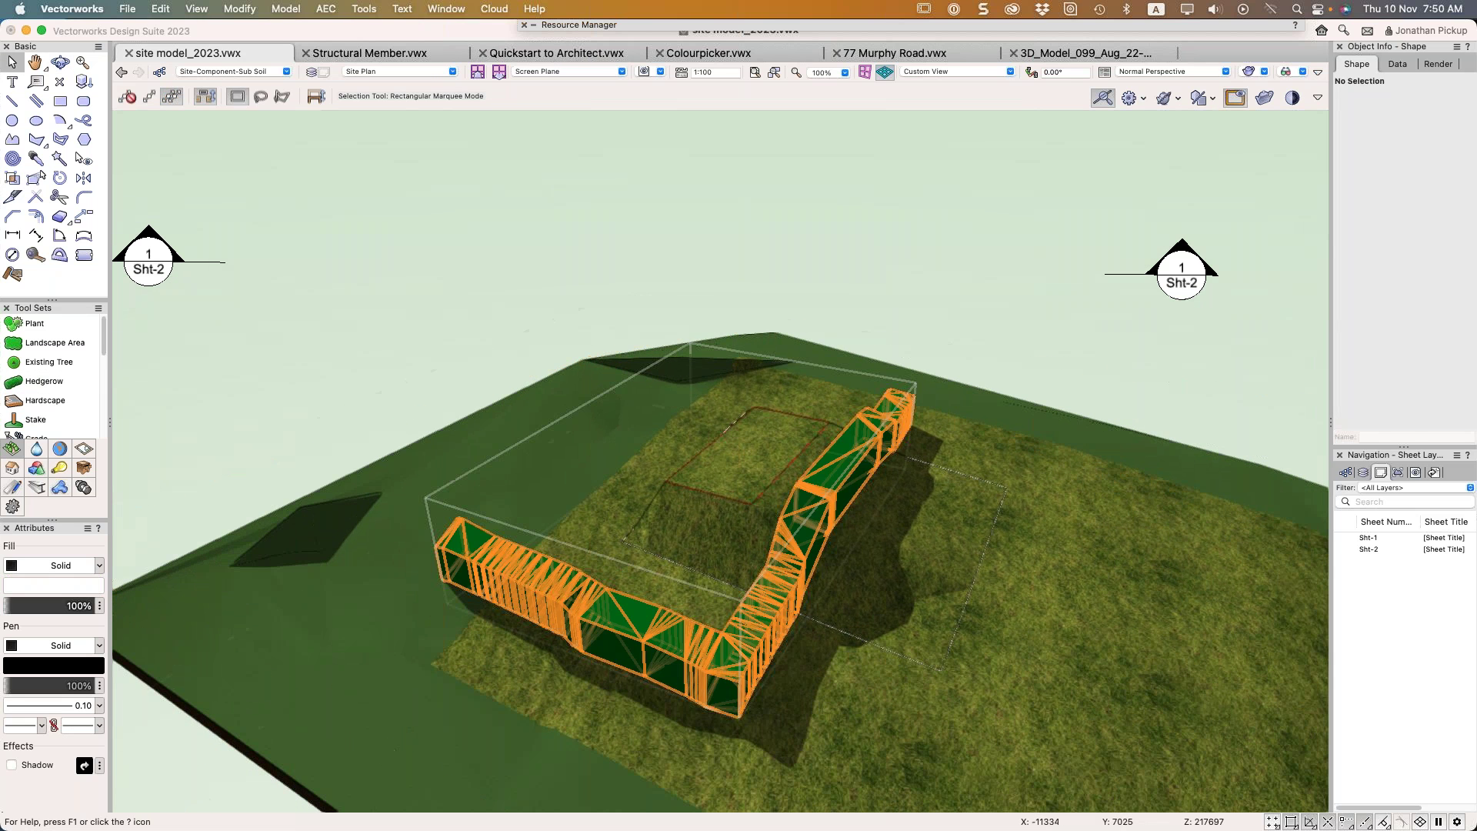
left_click(1436, 63)
left_click(1419, 129)
left_click(1408, 171)
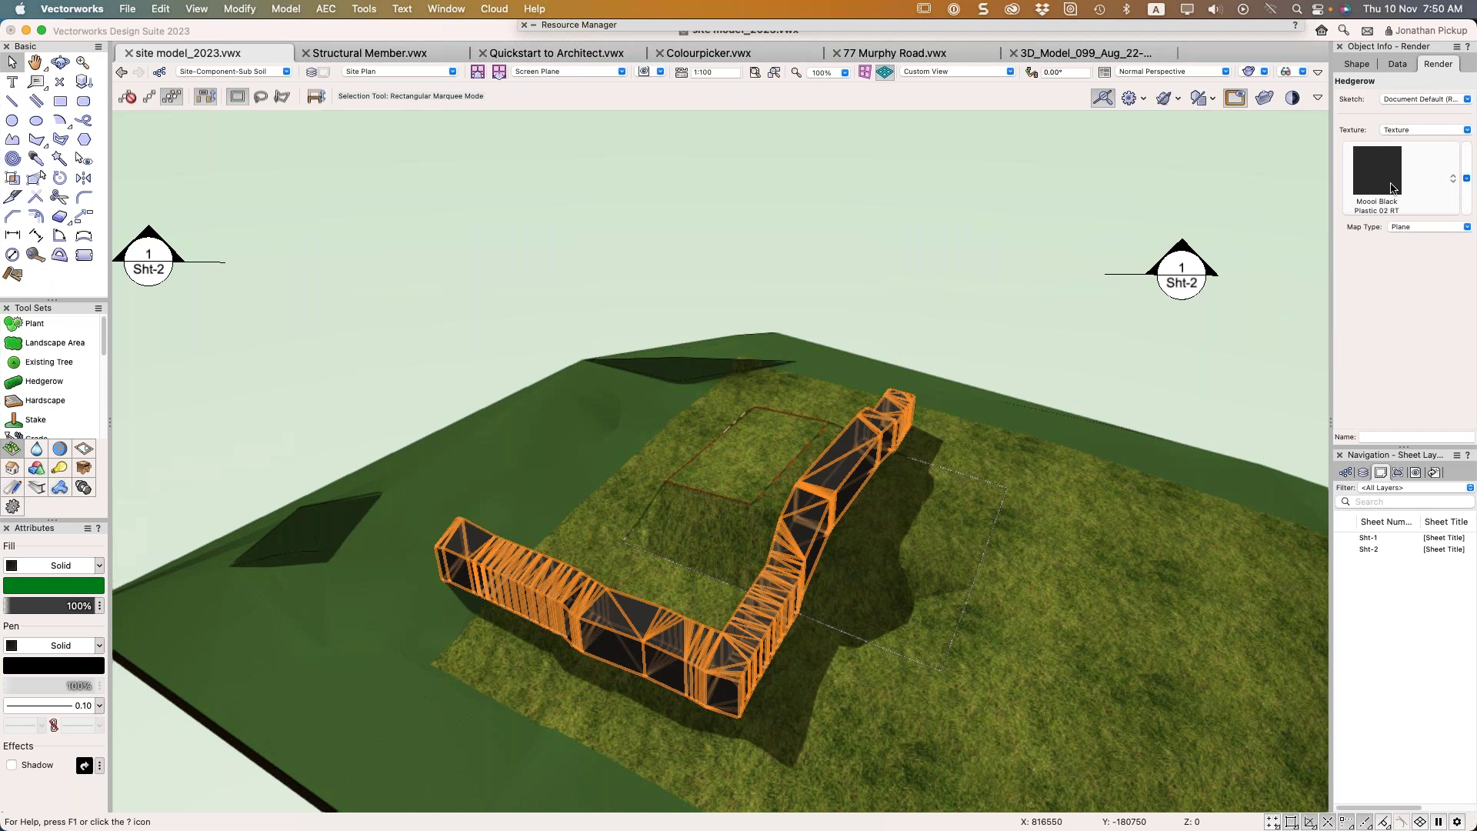
Apply the LS/Foliage 2 texture to the hedgerow and reselect it in the 3D view
left_click(1393, 188)
left_click(1195, 403)
double_click(1199, 406)
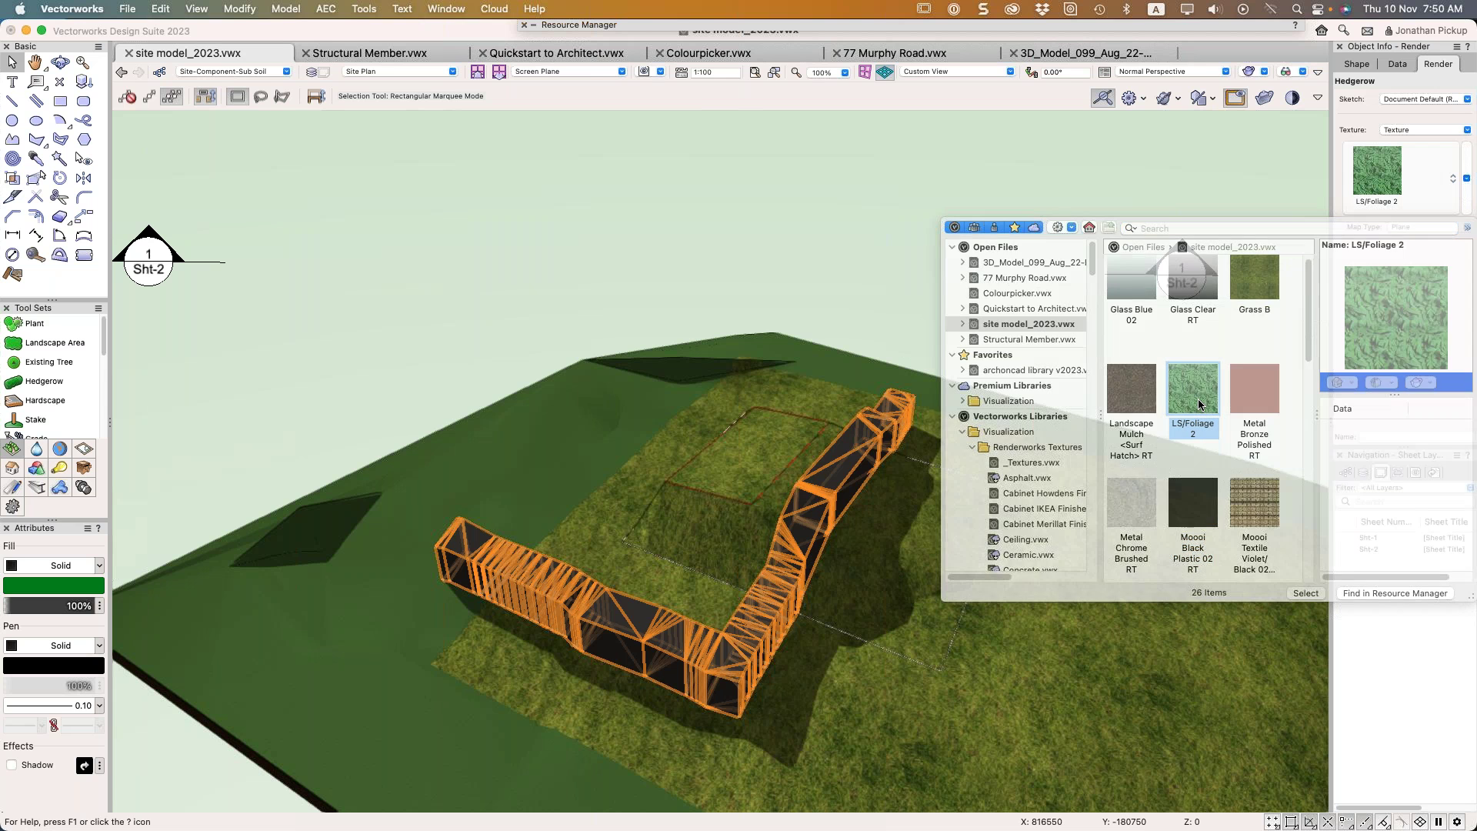
key("shift+c")
mouse_move(808, 567)
left_mouse_down()
mouse_move(804, 525)
mouse_move(798, 551)
left_mouse_up()
key("x")
left_click(644, 642)
scroll(644, 642, "up", 3)
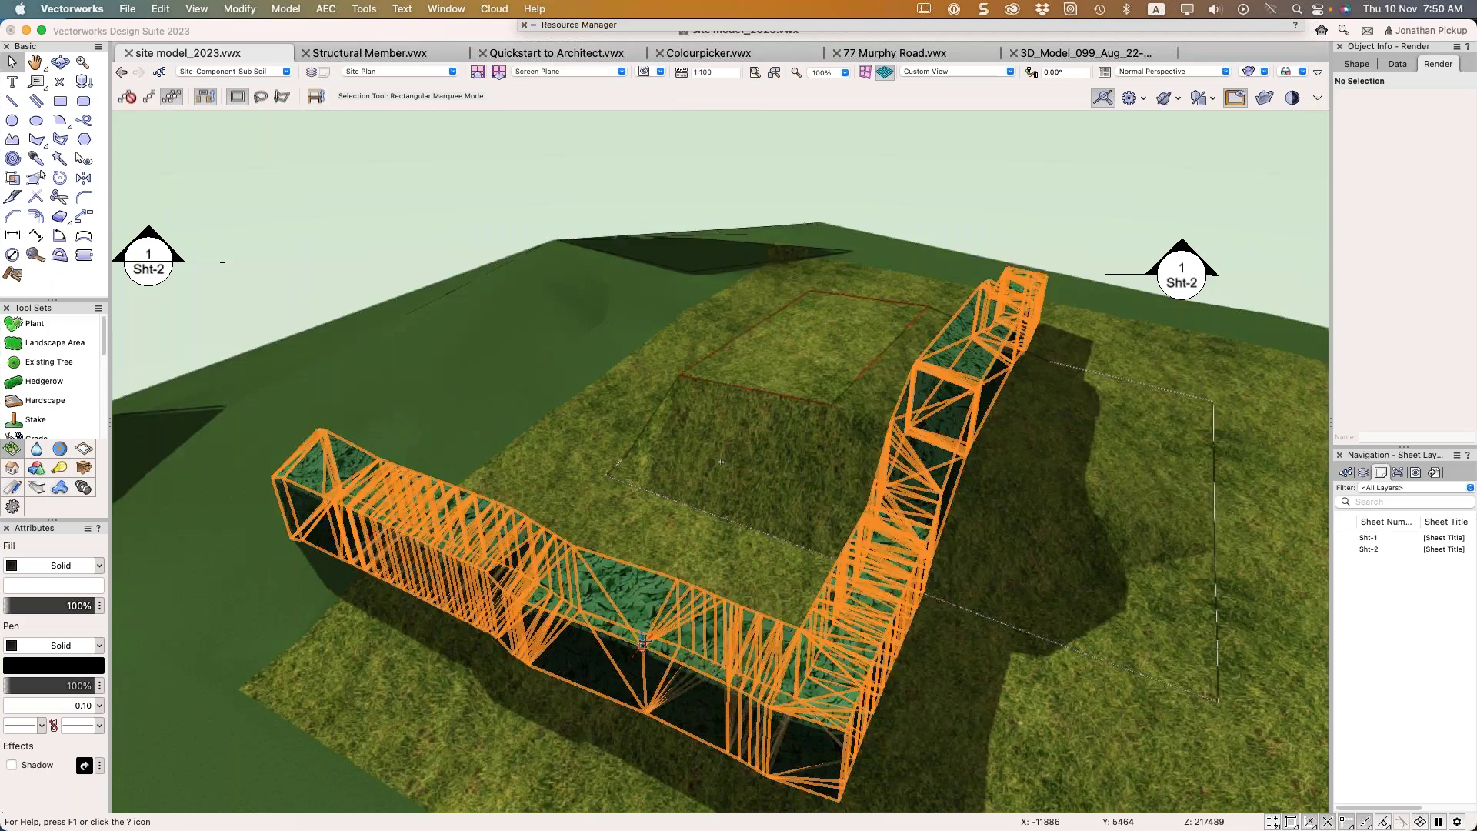
scroll(644, 642, "up", 2)
left_click(720, 610)
Fly around the textured hedge, then switch to Left Isometric and back to Top/Plan
key("shift+c")
left_click_drag(721, 461, 539, 485)
key("x")
key("x")
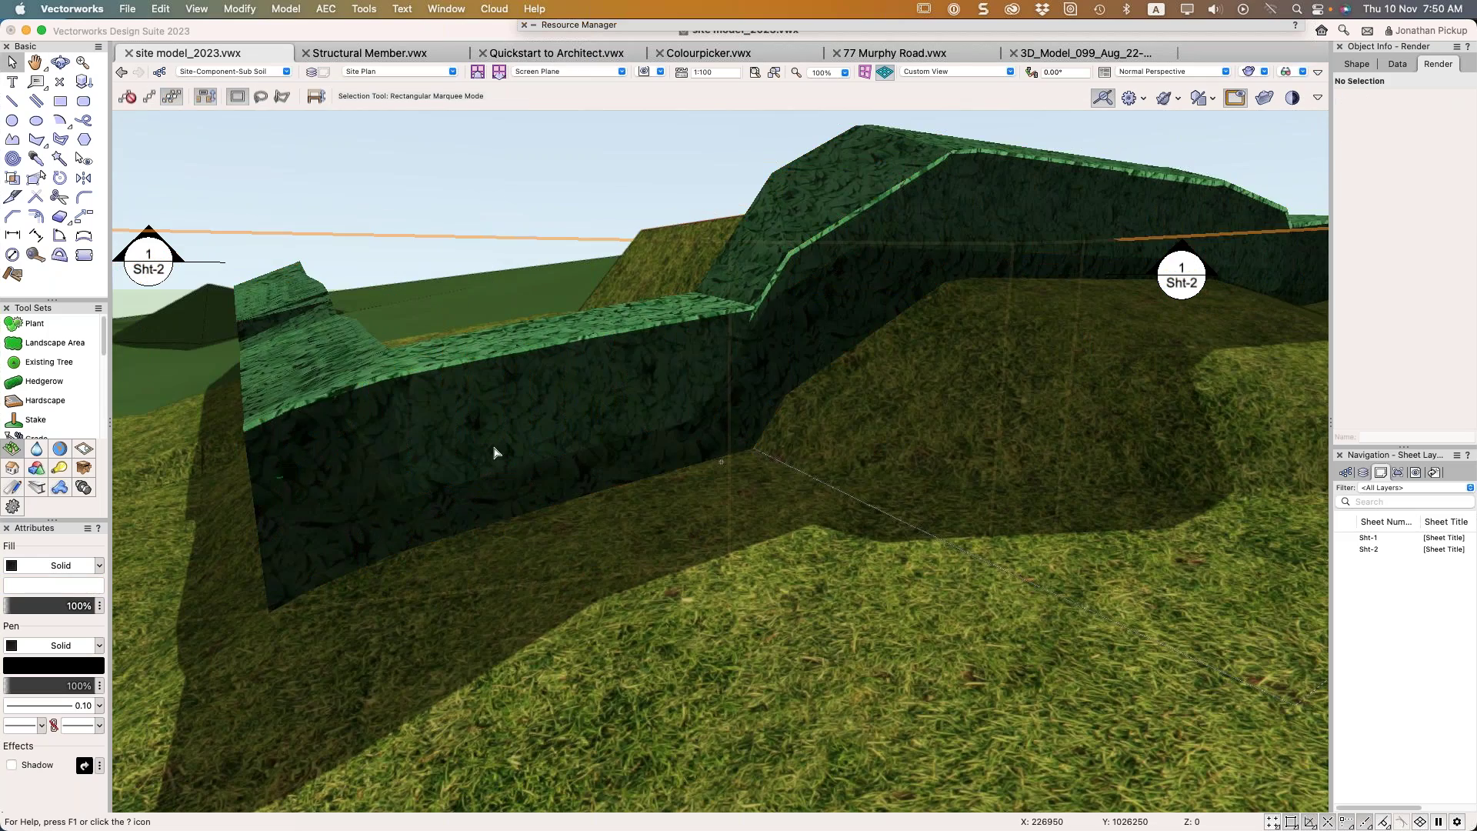
key("shift+c")
left_click_drag(692, 385, 715, 412)
key("x")
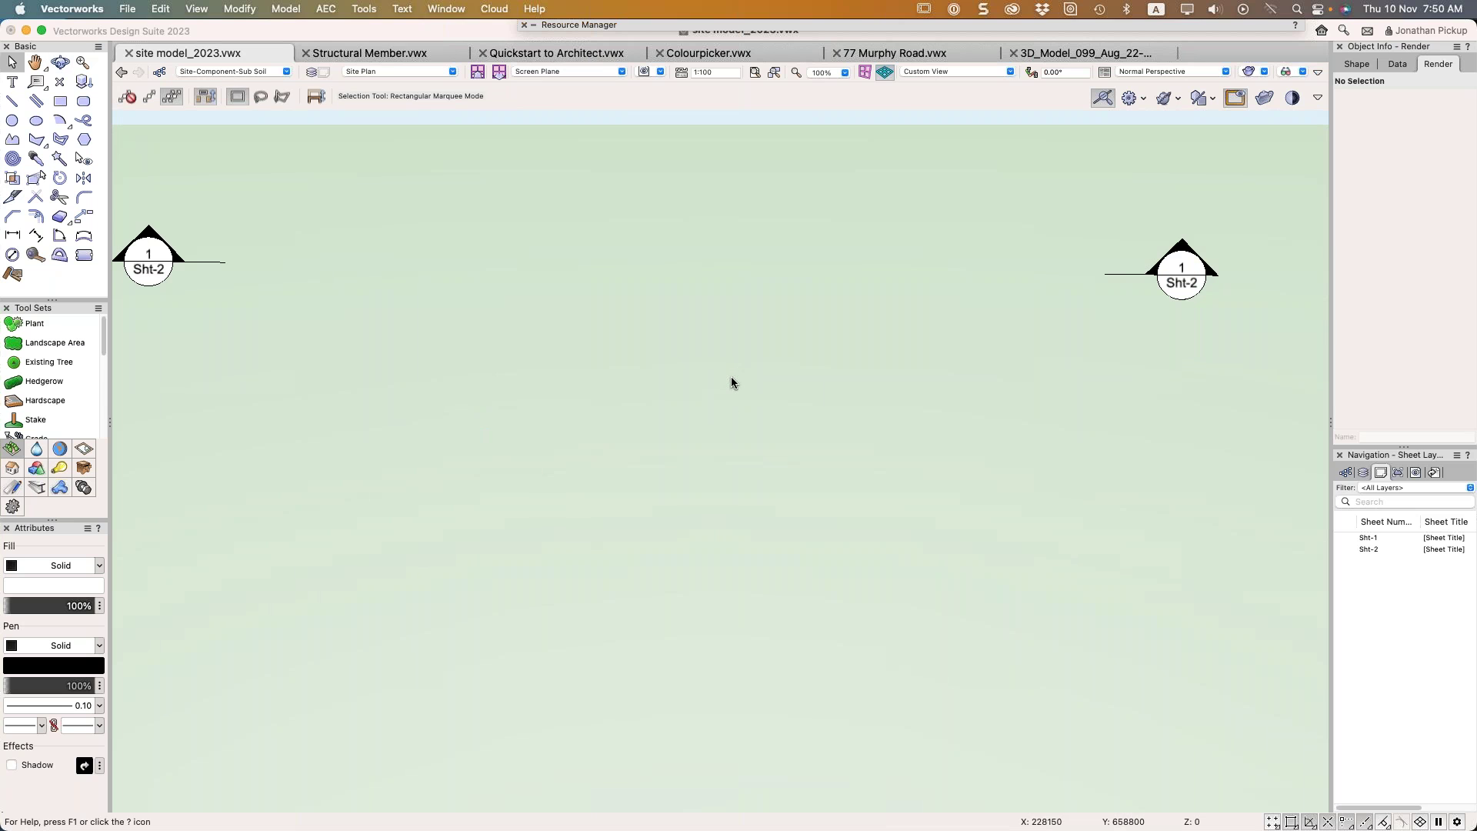
key("1")
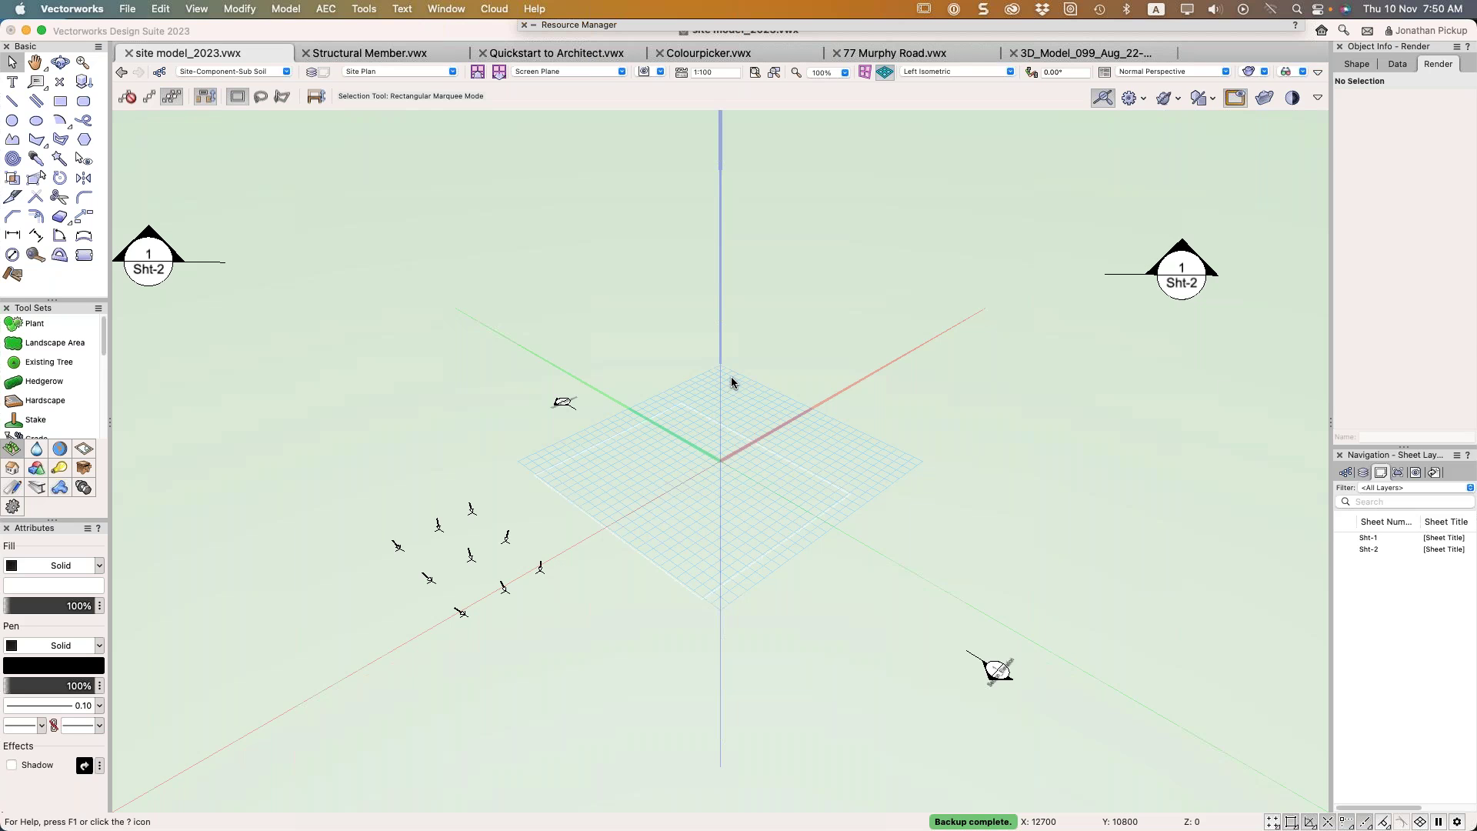
key("F5")
Draw a curved arc beside the pad for a second hedge
scroll(701, 501, "up", 5)
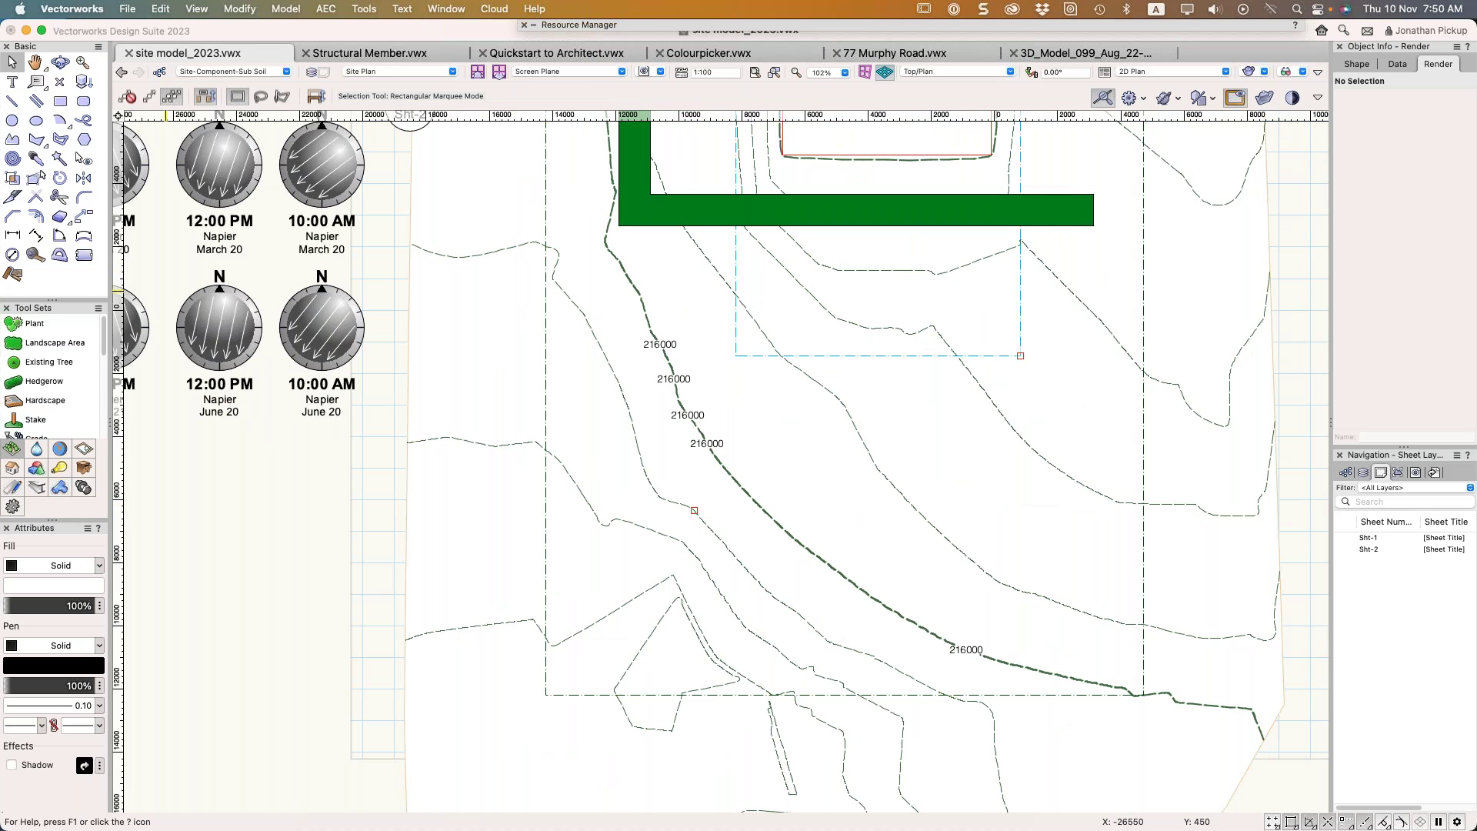
key("3")
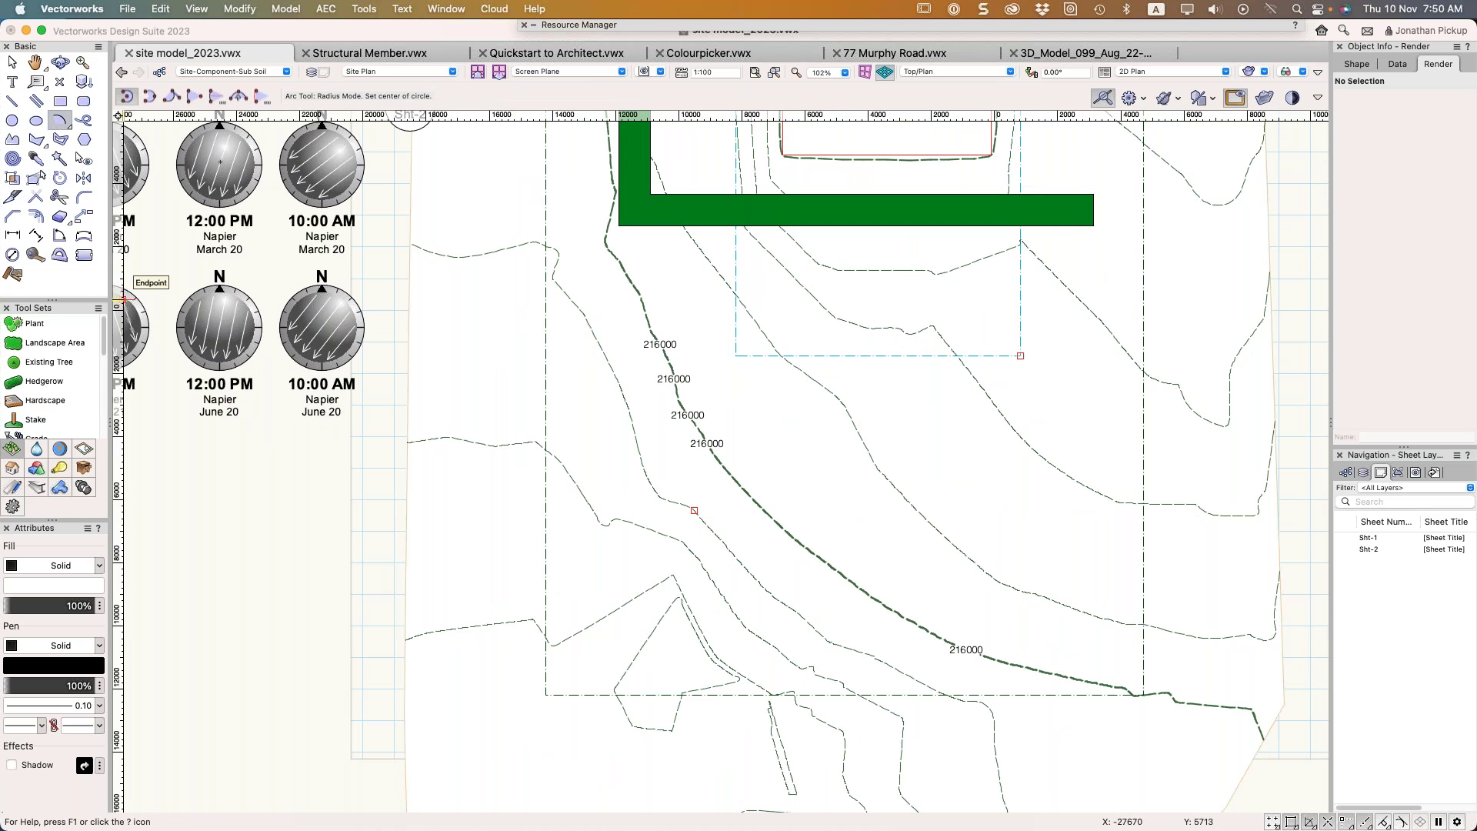
left_click(939, 533)
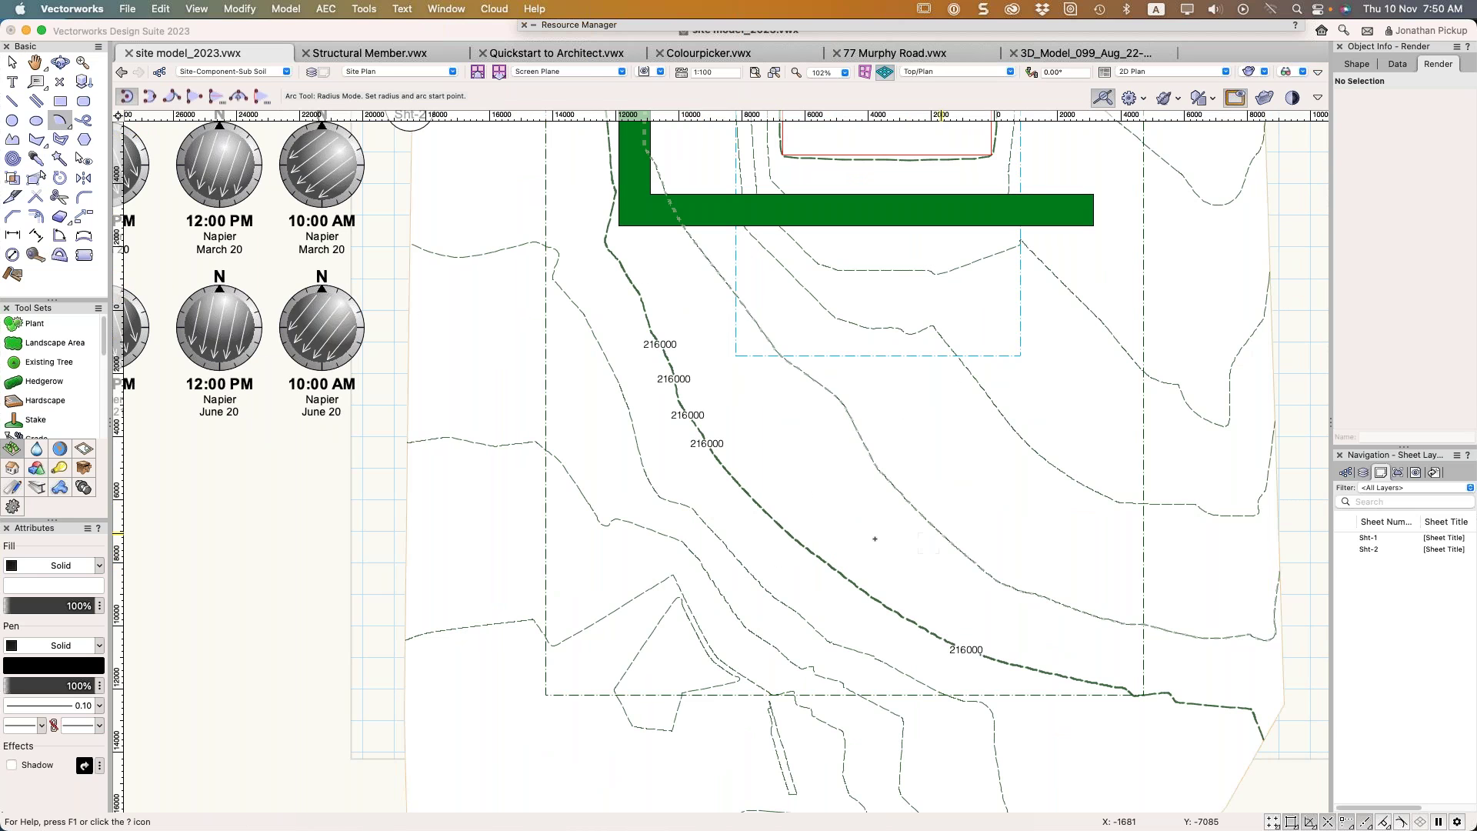
left_click(753, 532)
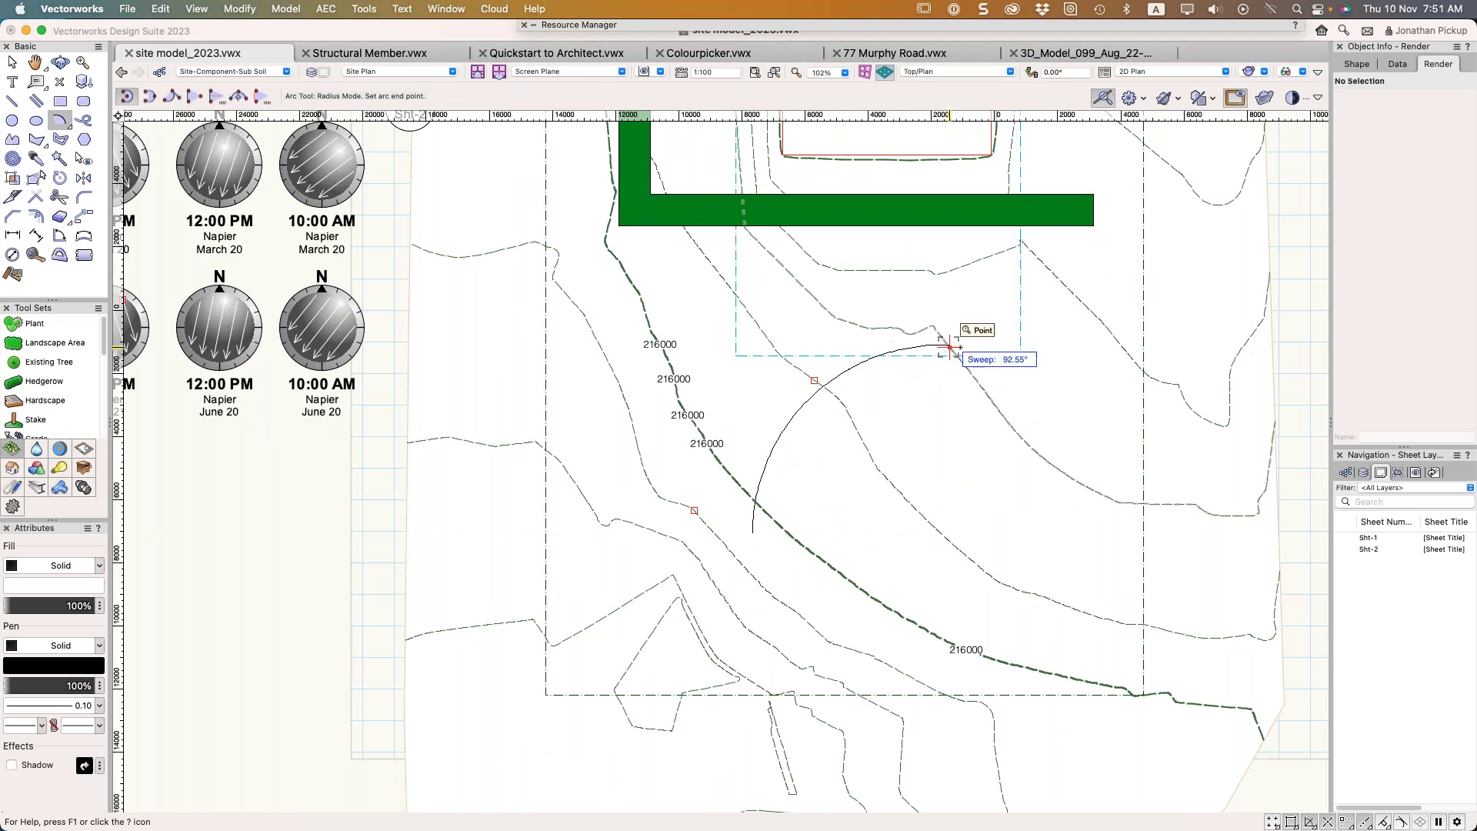
left_click(1069, 402)
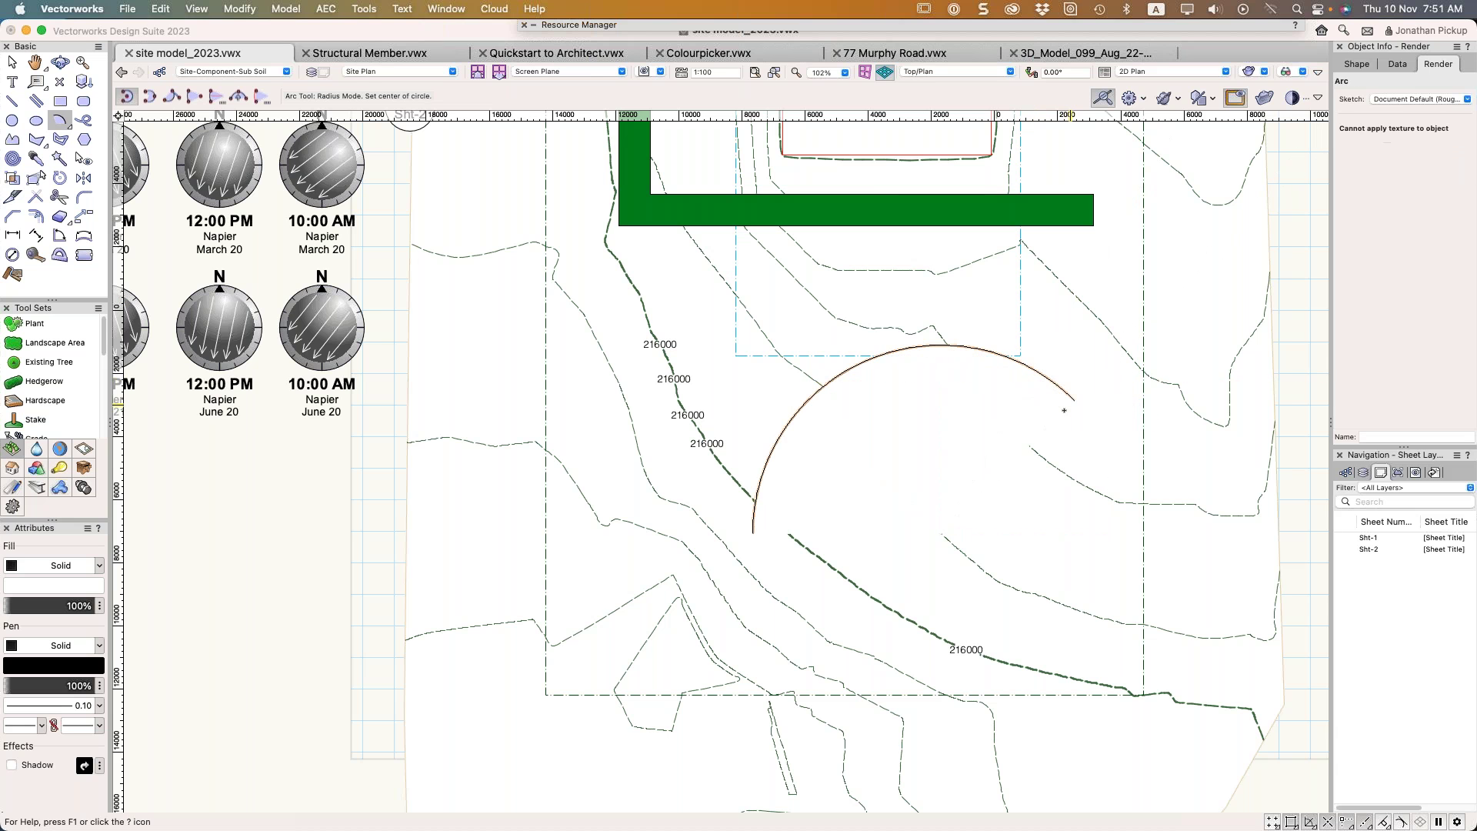
Convert the arc into a Hedgerow via Create Objects from Shapes, then delete the result
right_click(968, 372)
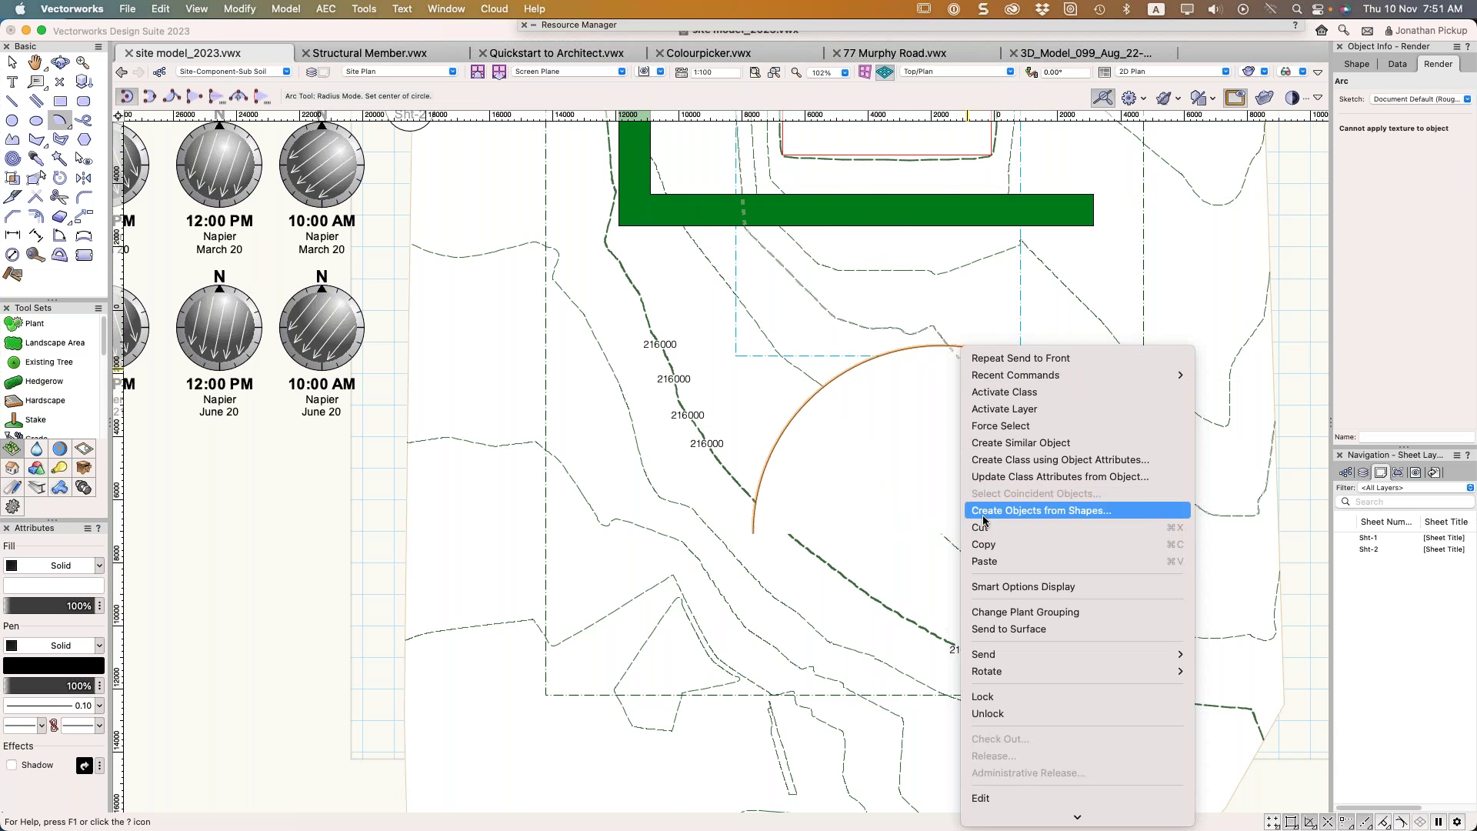
left_click(983, 512)
left_click(666, 236)
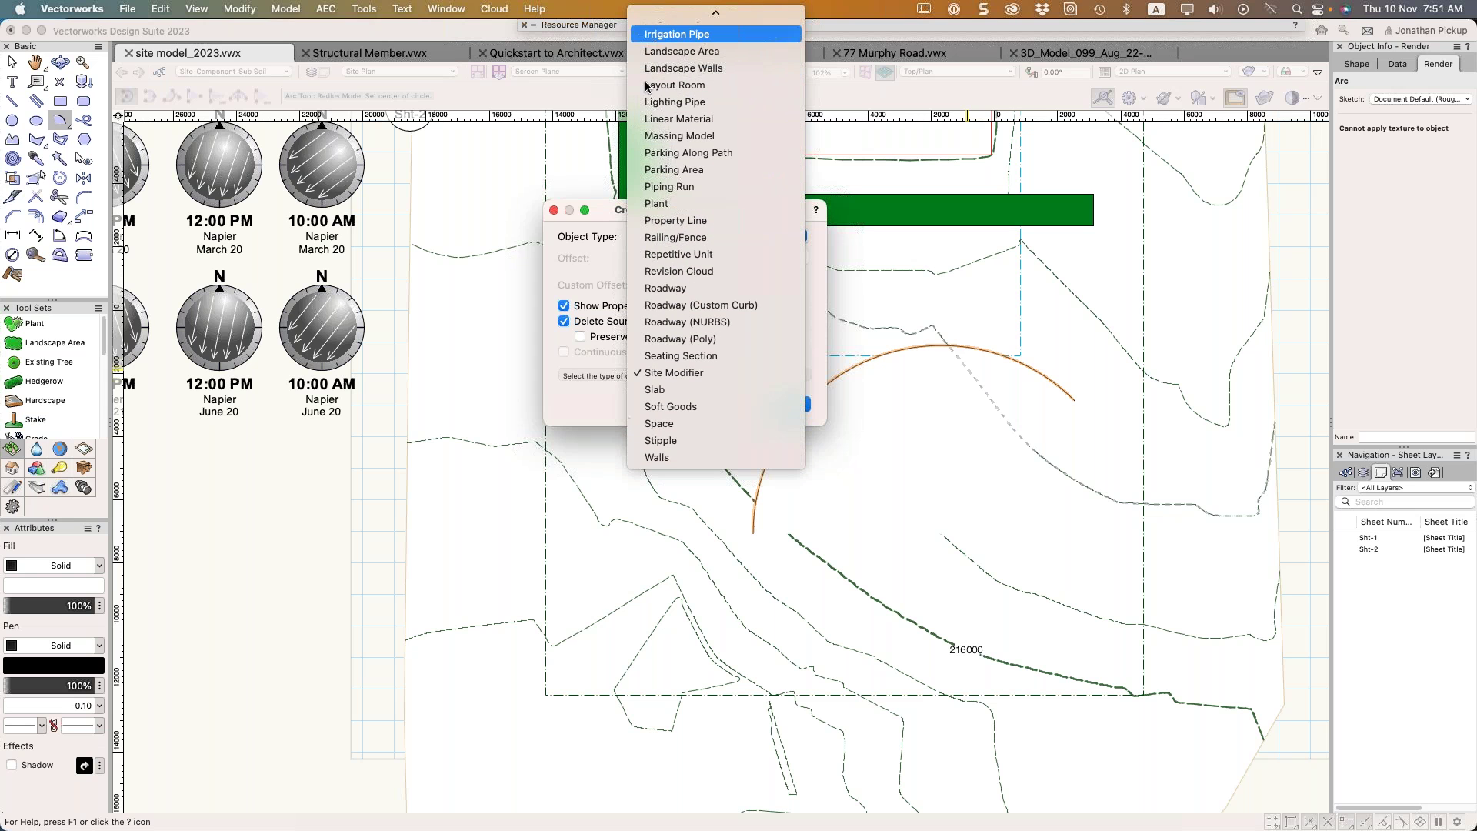
scroll(677, 137, "up", 5)
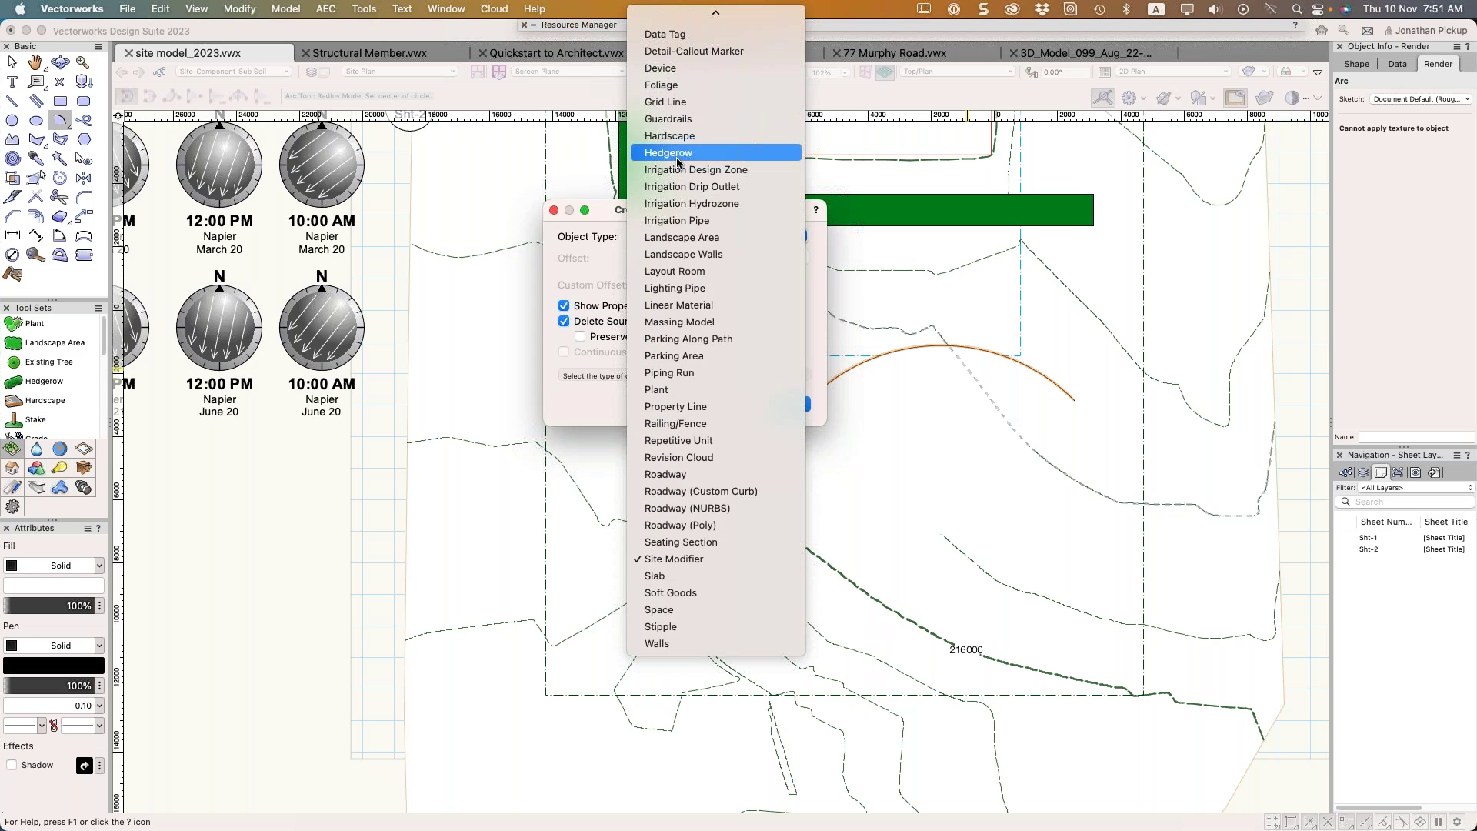
left_click(677, 153)
left_click(784, 403)
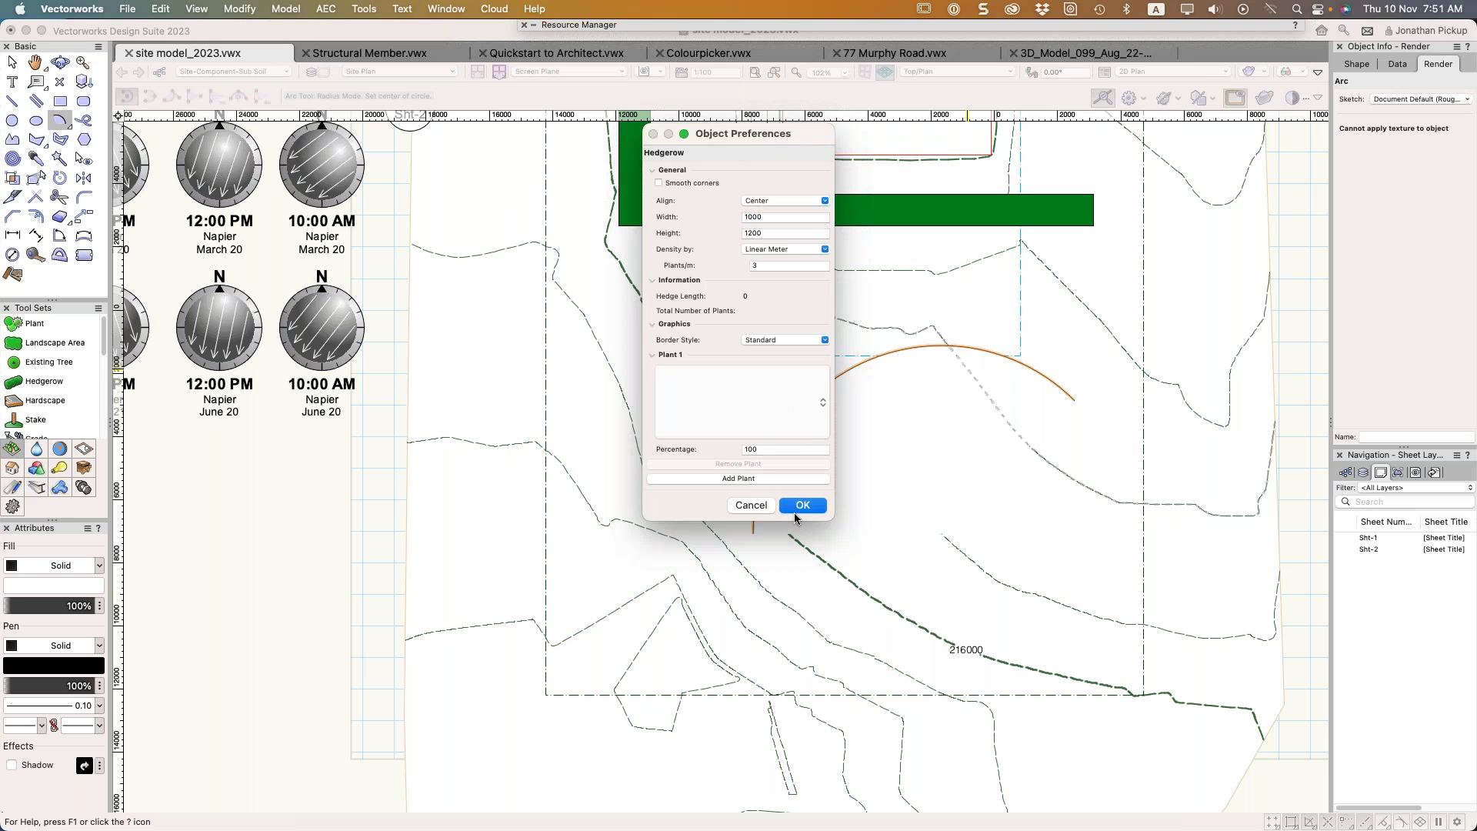
left_click(800, 508)
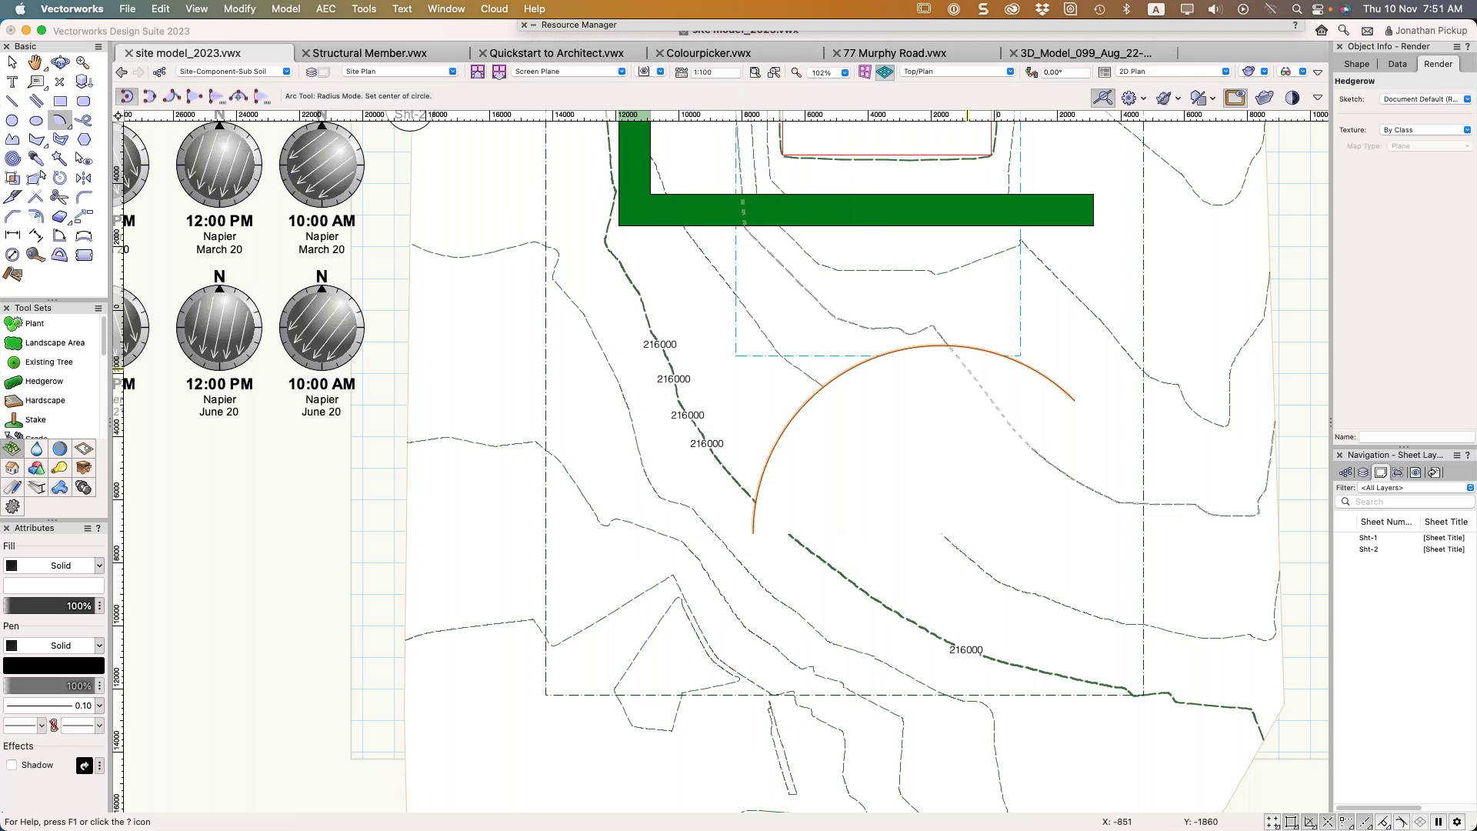
key("Delete")
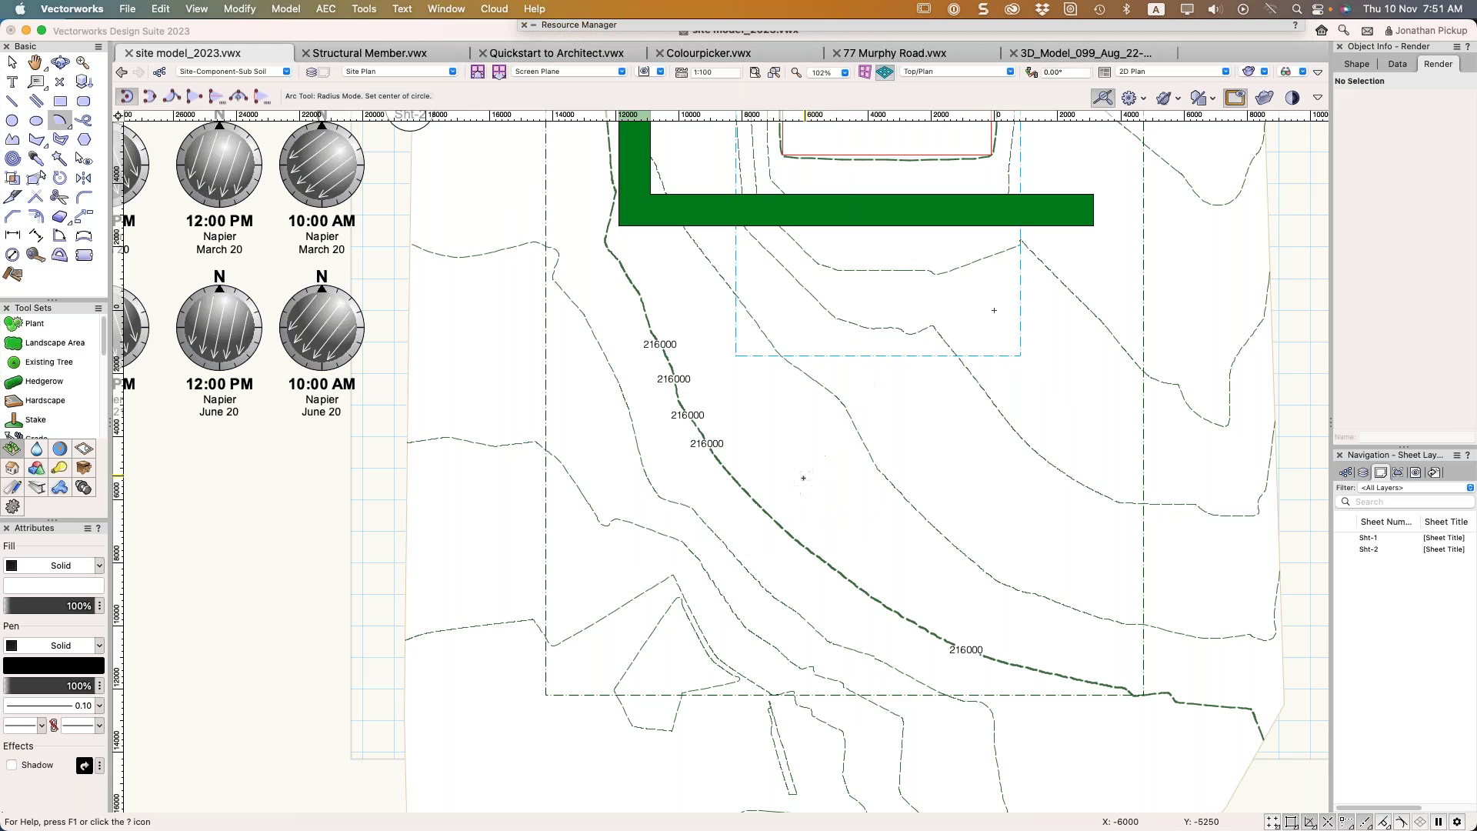
Draw a curved hedgerow in Arc Vertex mode with an 8000 fillet radius beside the pad
left_click(44, 381)
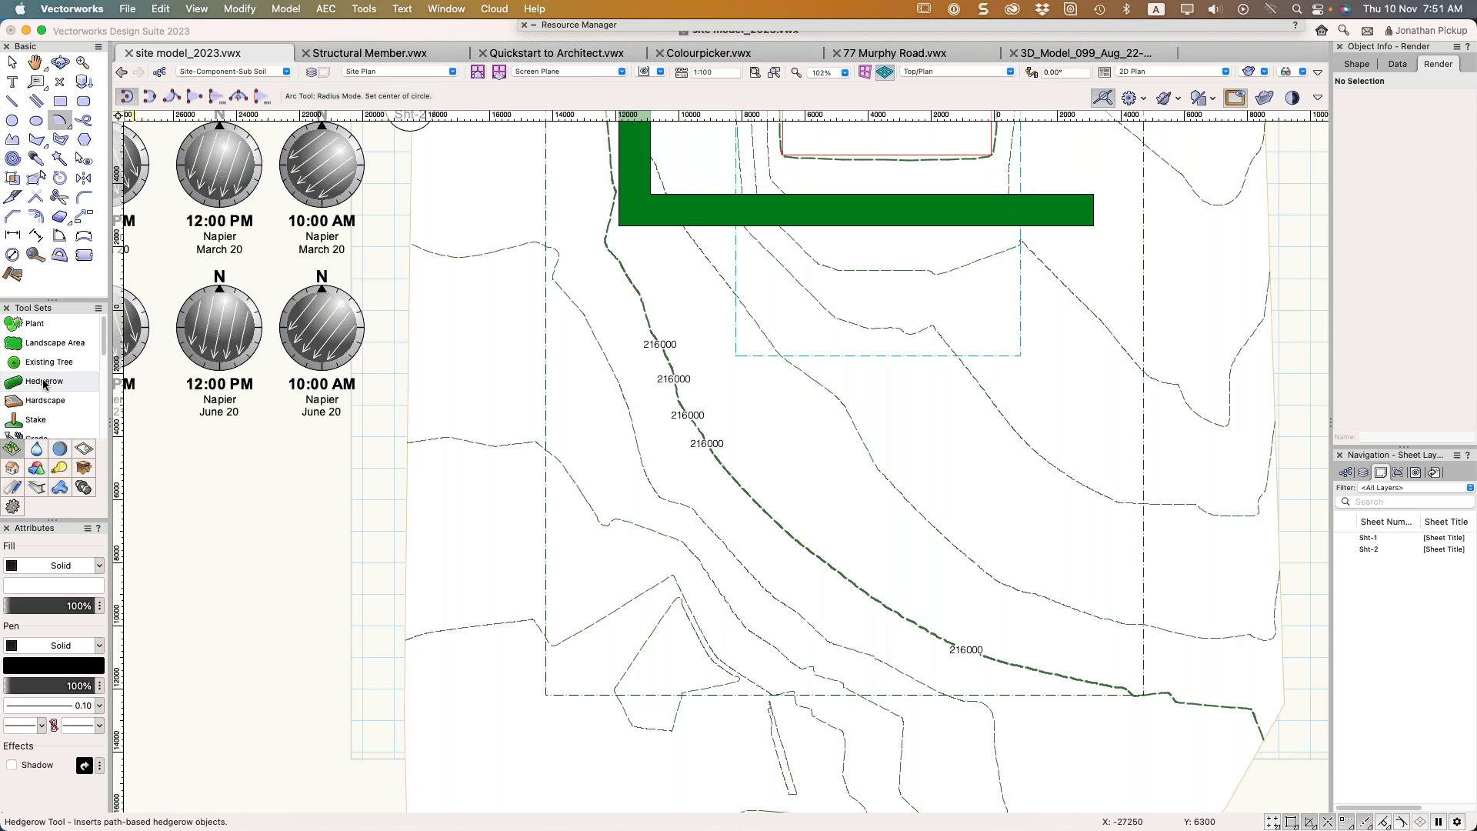
left_click(238, 97)
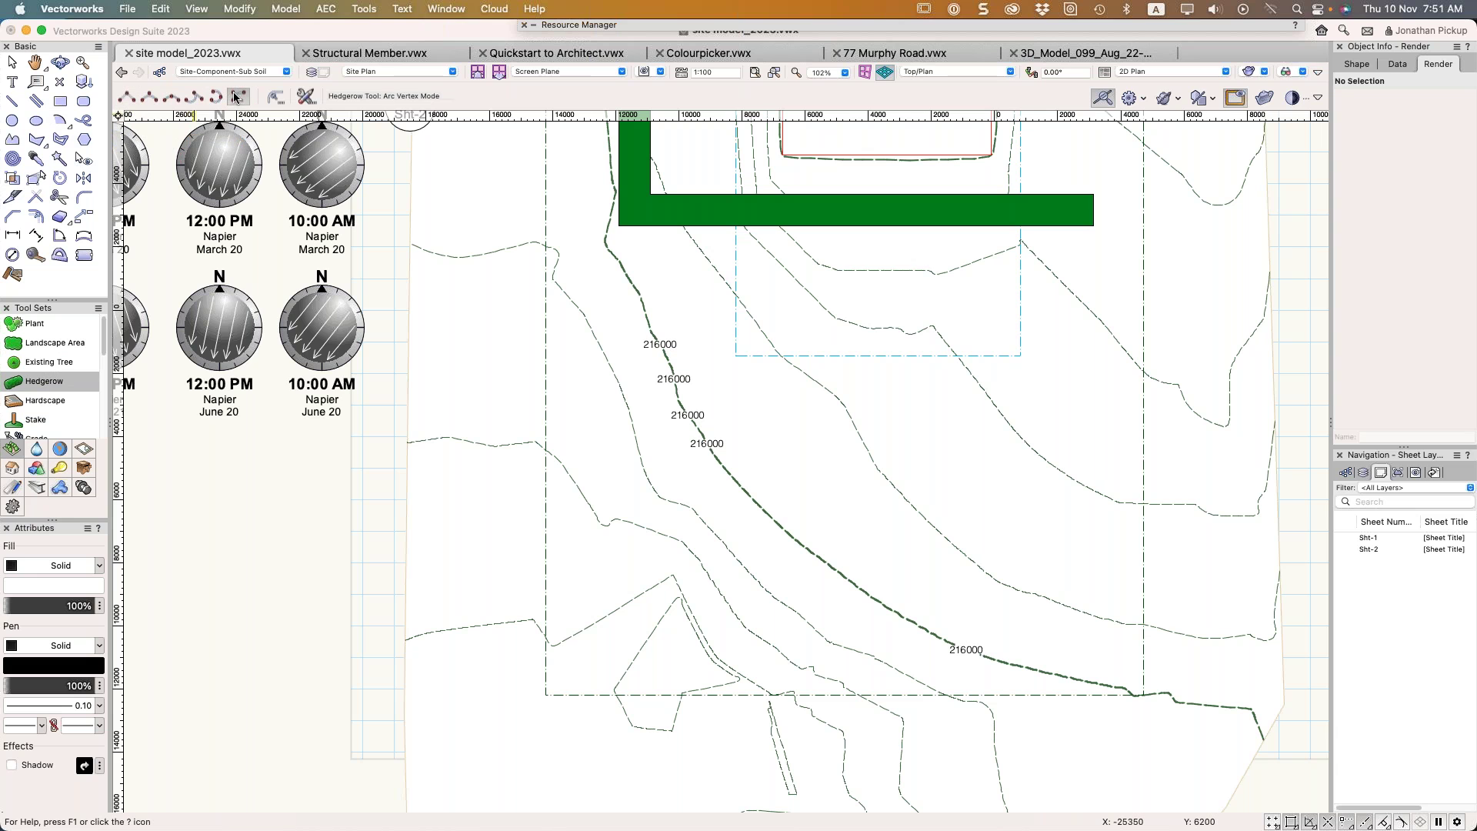
left_click(276, 96)
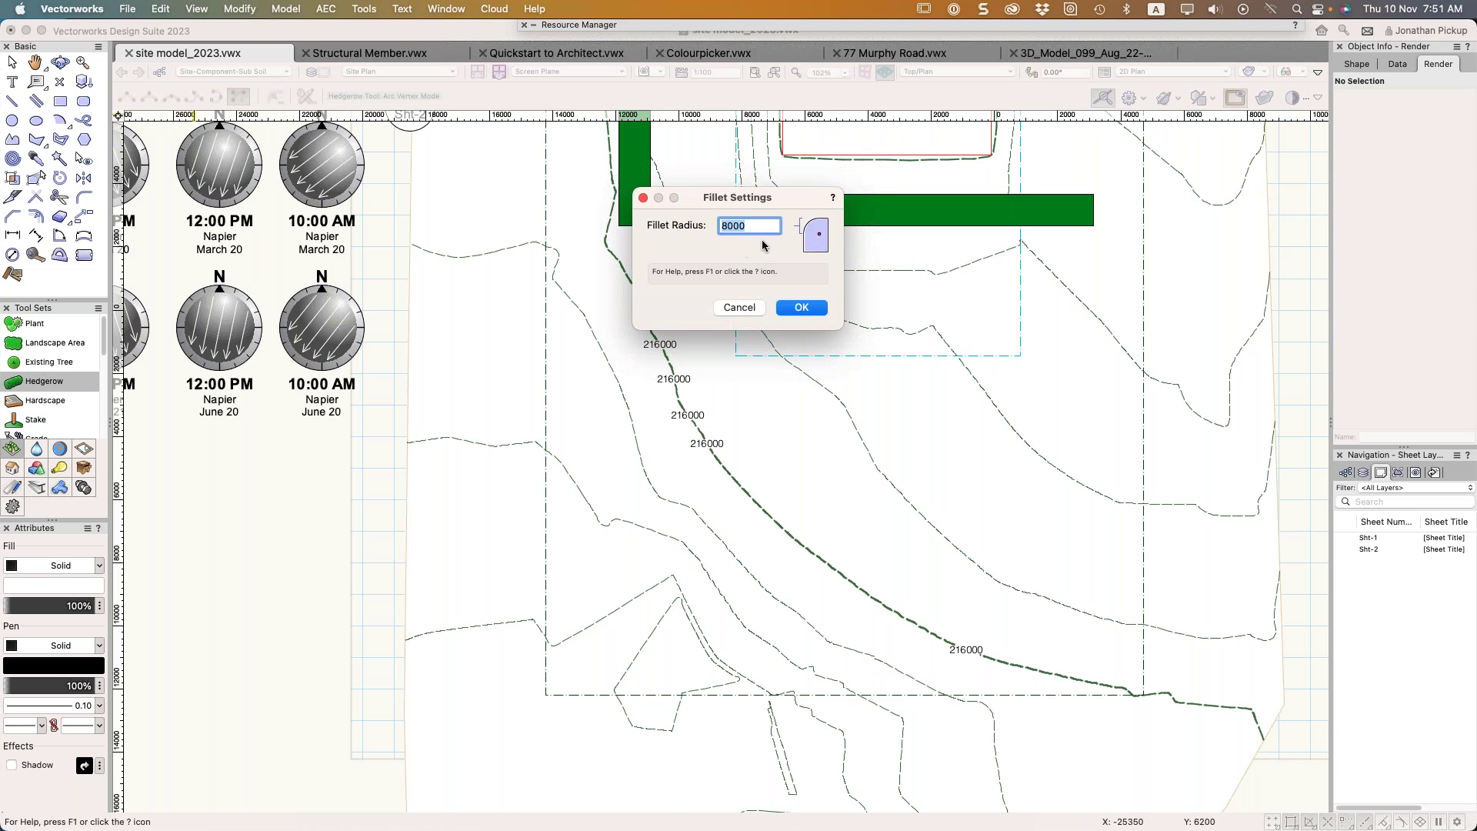
left_click(800, 308)
left_click(812, 552)
left_click(811, 423)
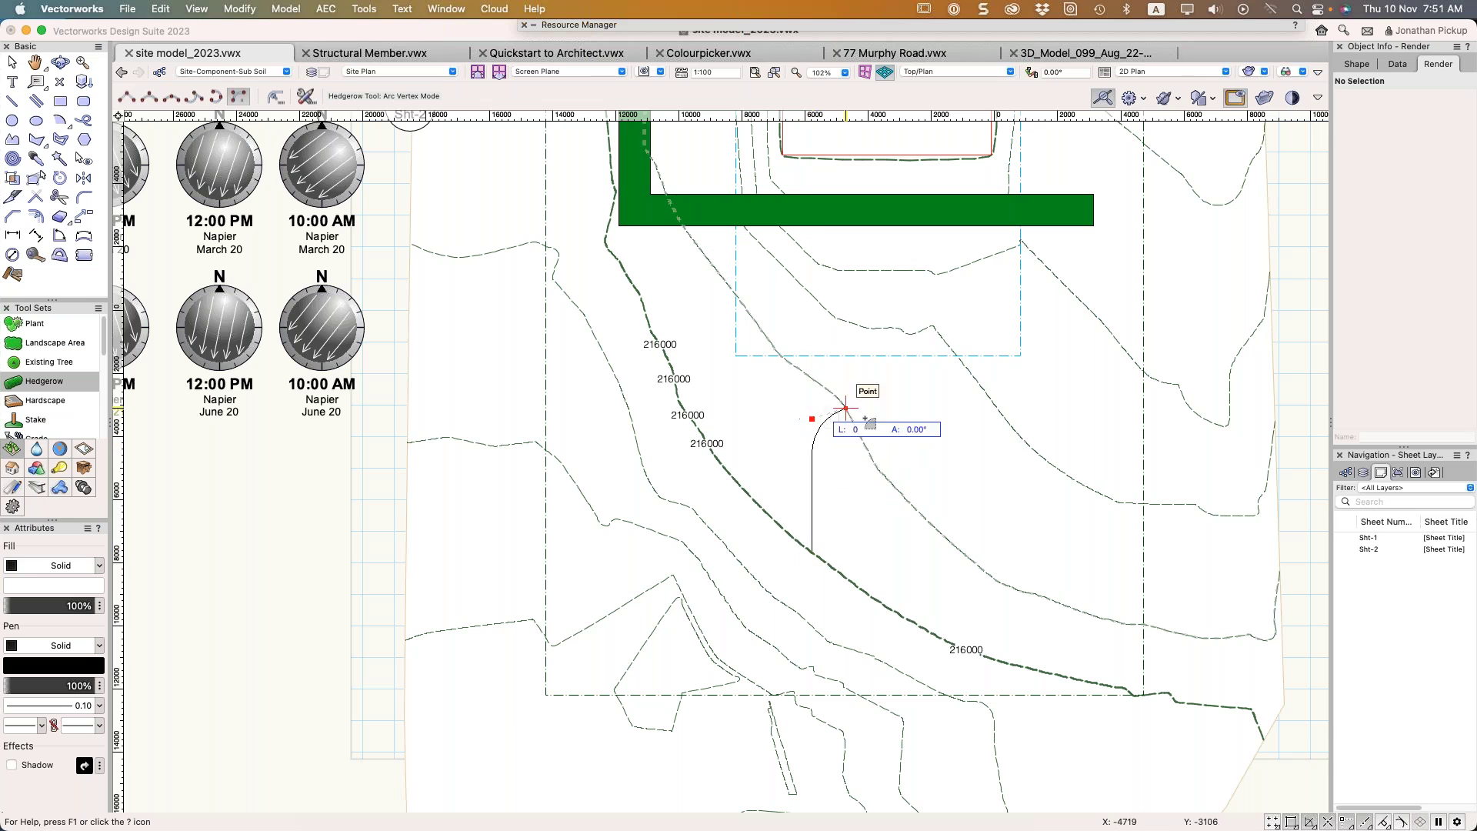
double_click(954, 421)
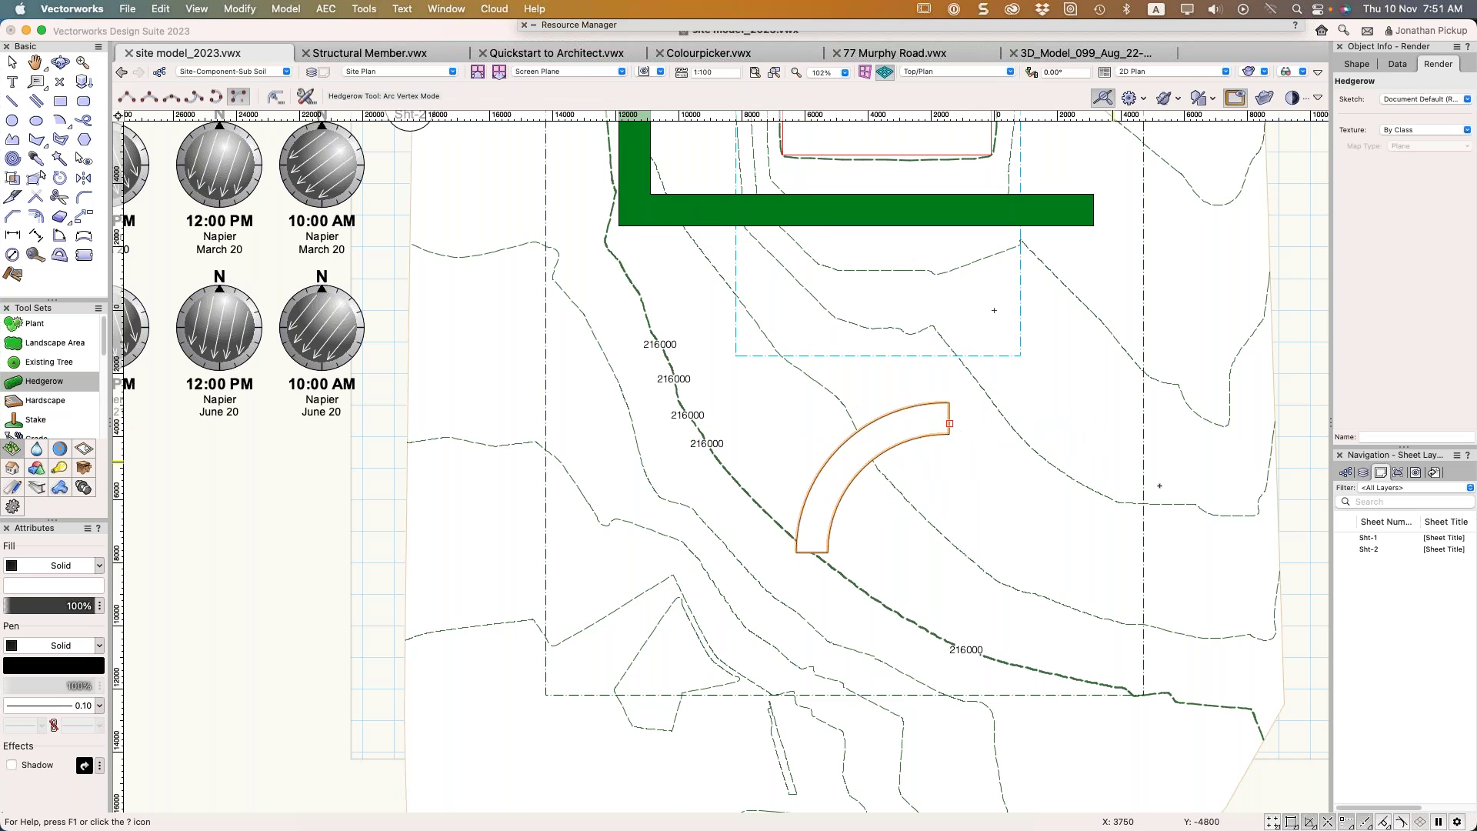
Tilt into a Left Isometric 3D view and orbit low to see the hedgerow on the slope
middle_click_drag(902, 469, 1042, 303, "super")
key("super+1")
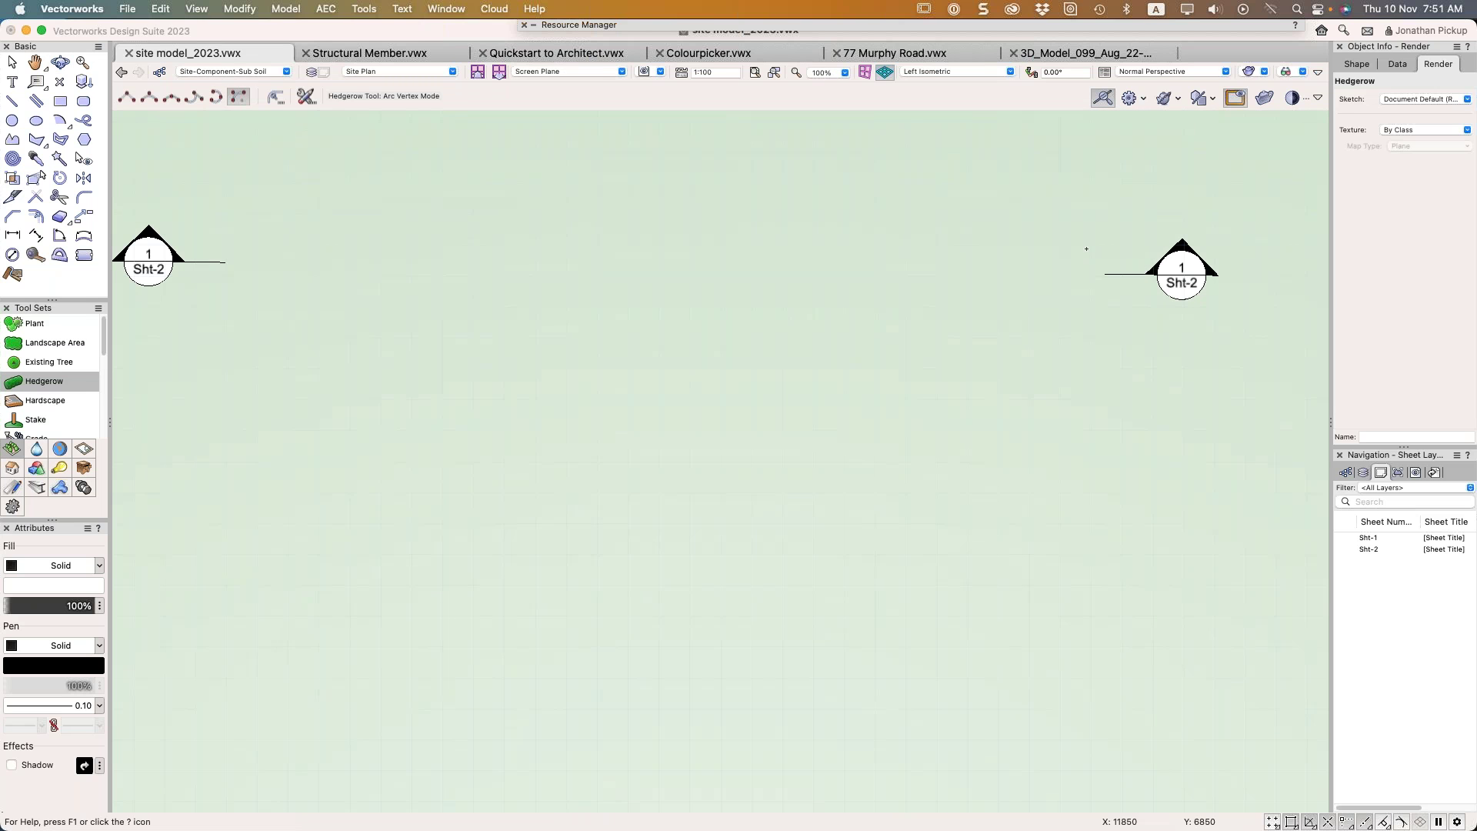
middle_click_drag(857, 495, 897, 353, "super")
key("x")
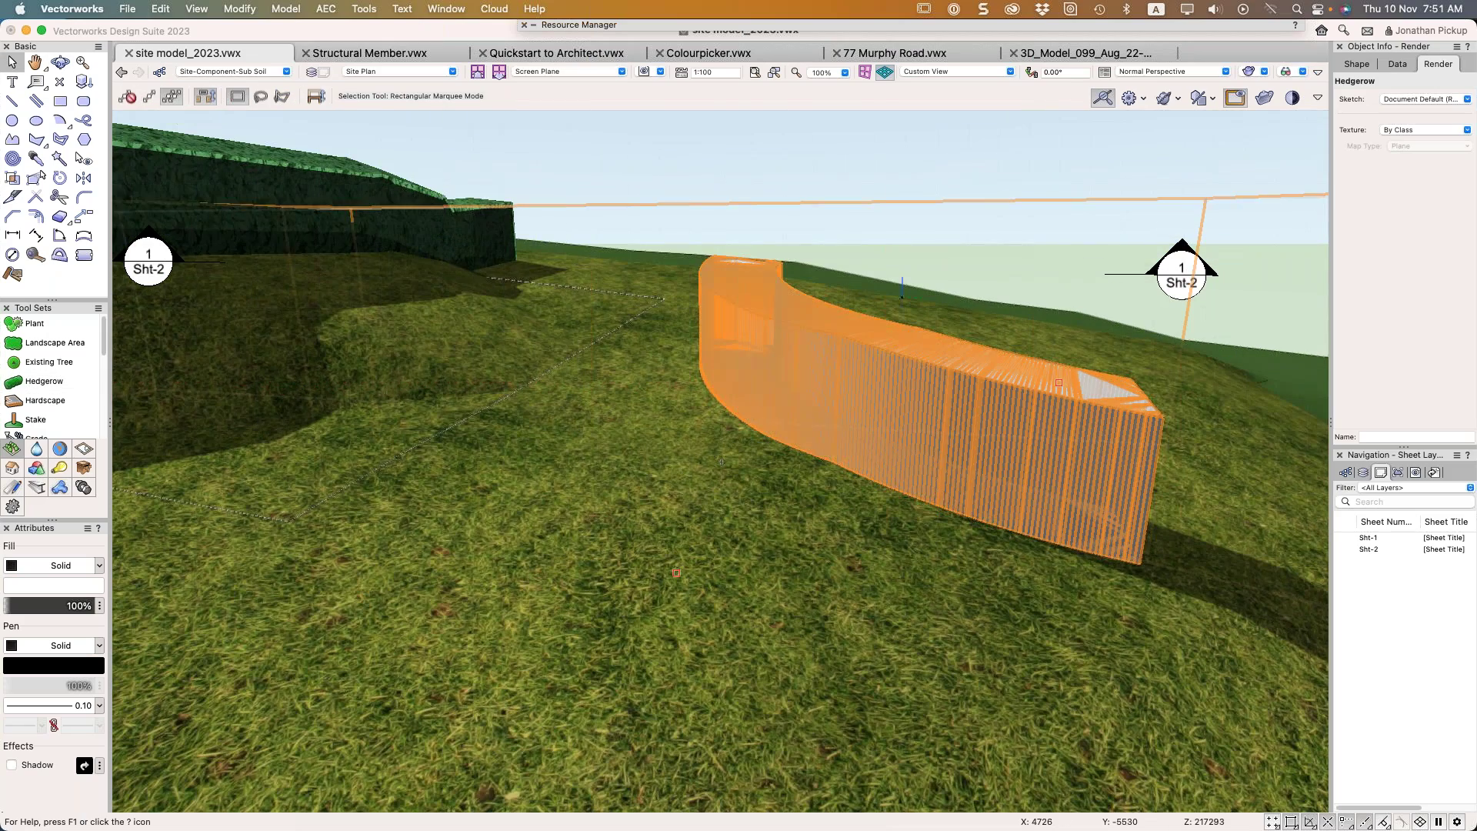
Set the curved hedgerow's Render texture to LS/Foliage 2, then deselect and pan to compare both hedges
left_click(1420, 130)
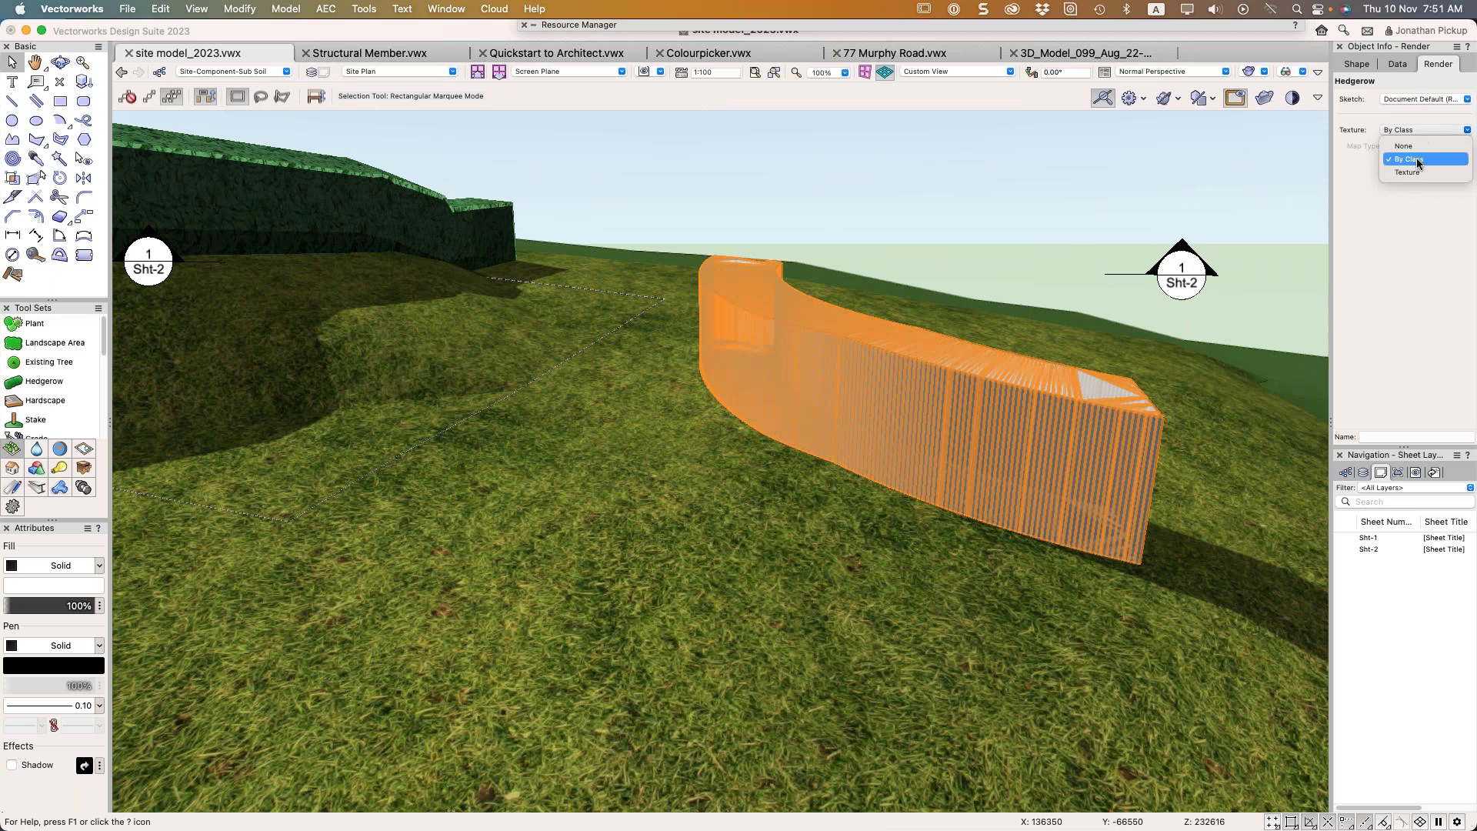
left_click(1409, 174)
left_click(1409, 174)
left_click(1185, 389)
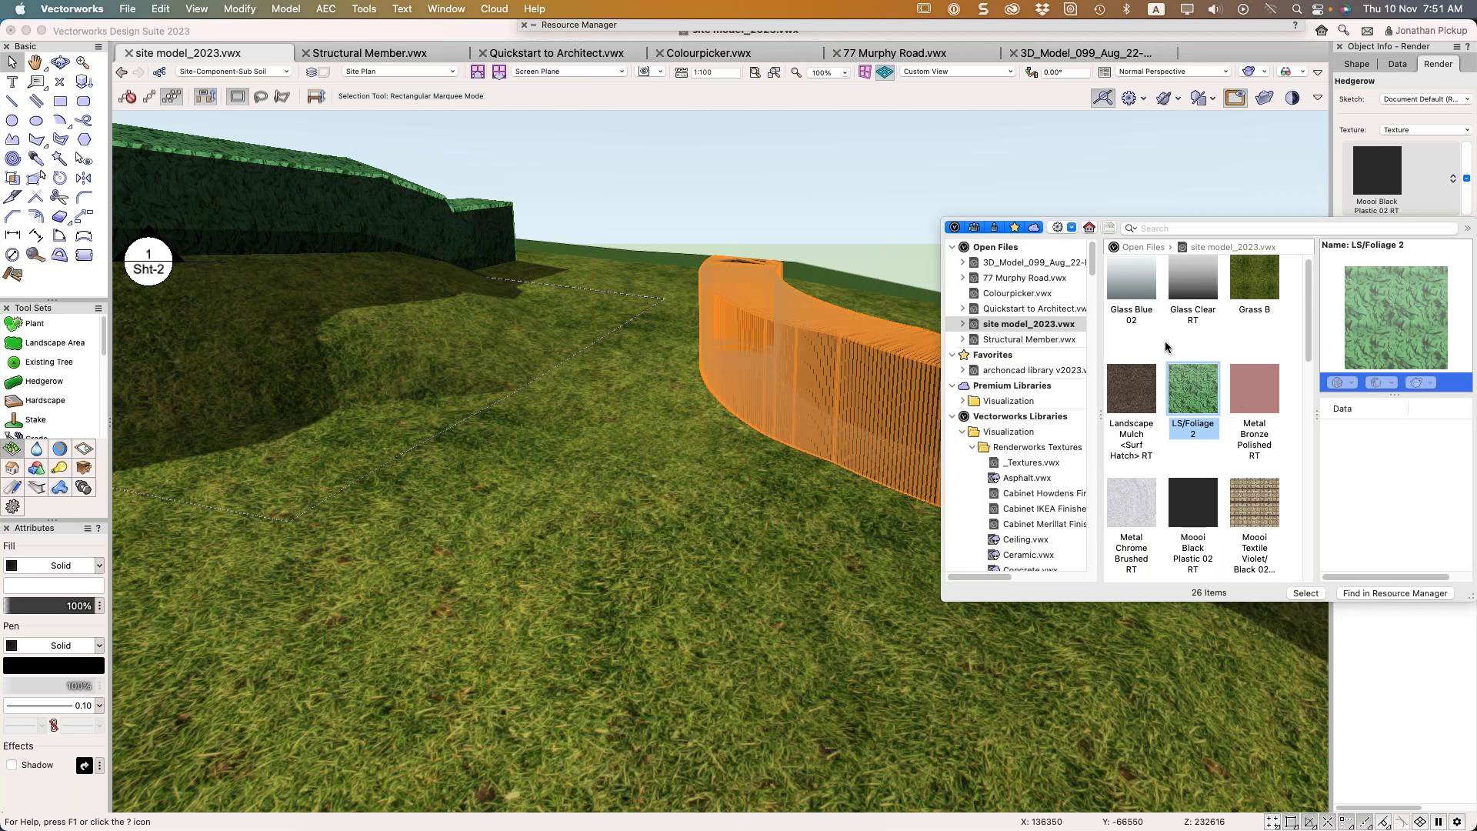
double_click(1204, 398)
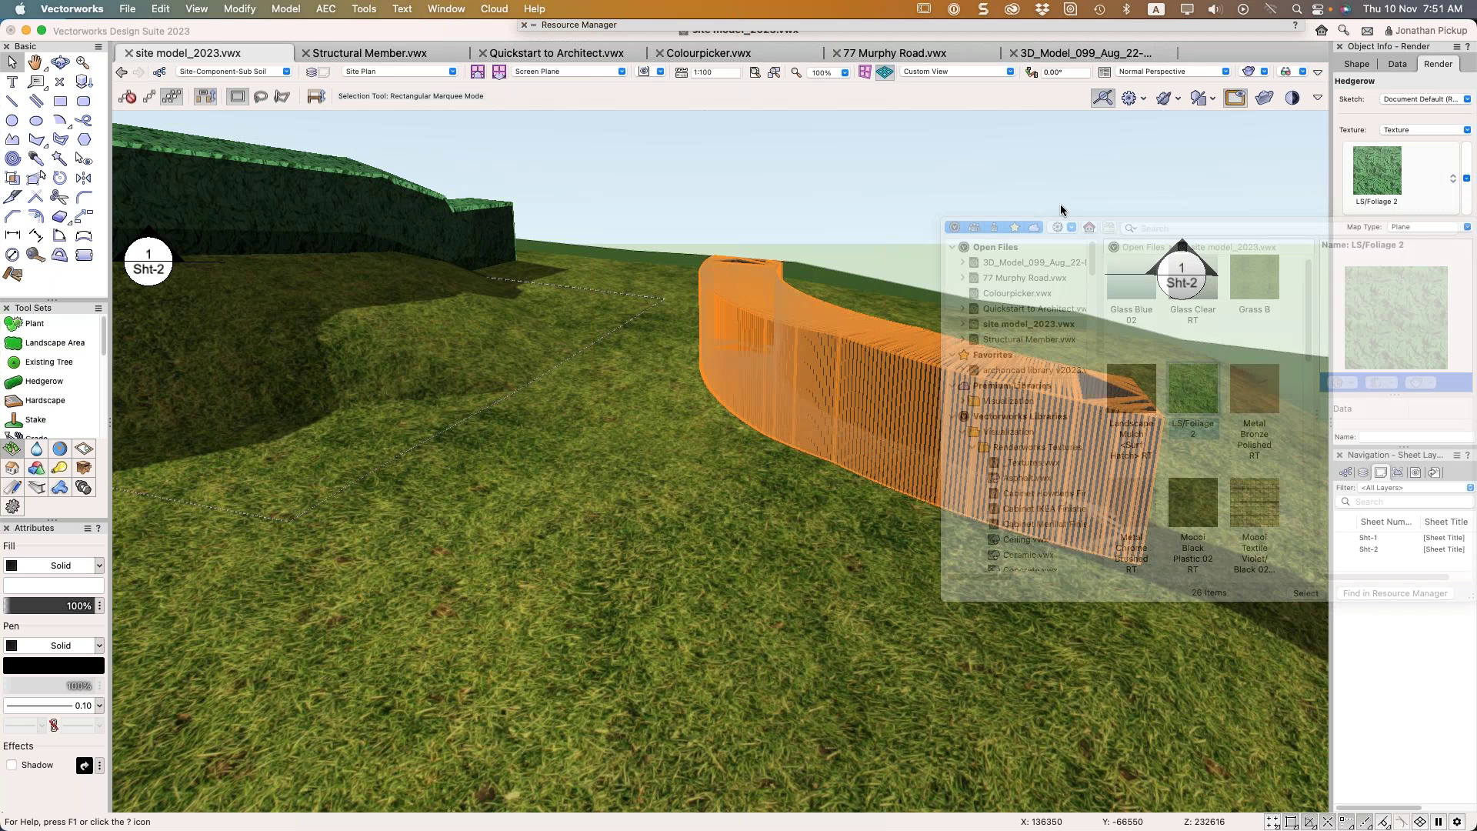
left_click(1036, 178)
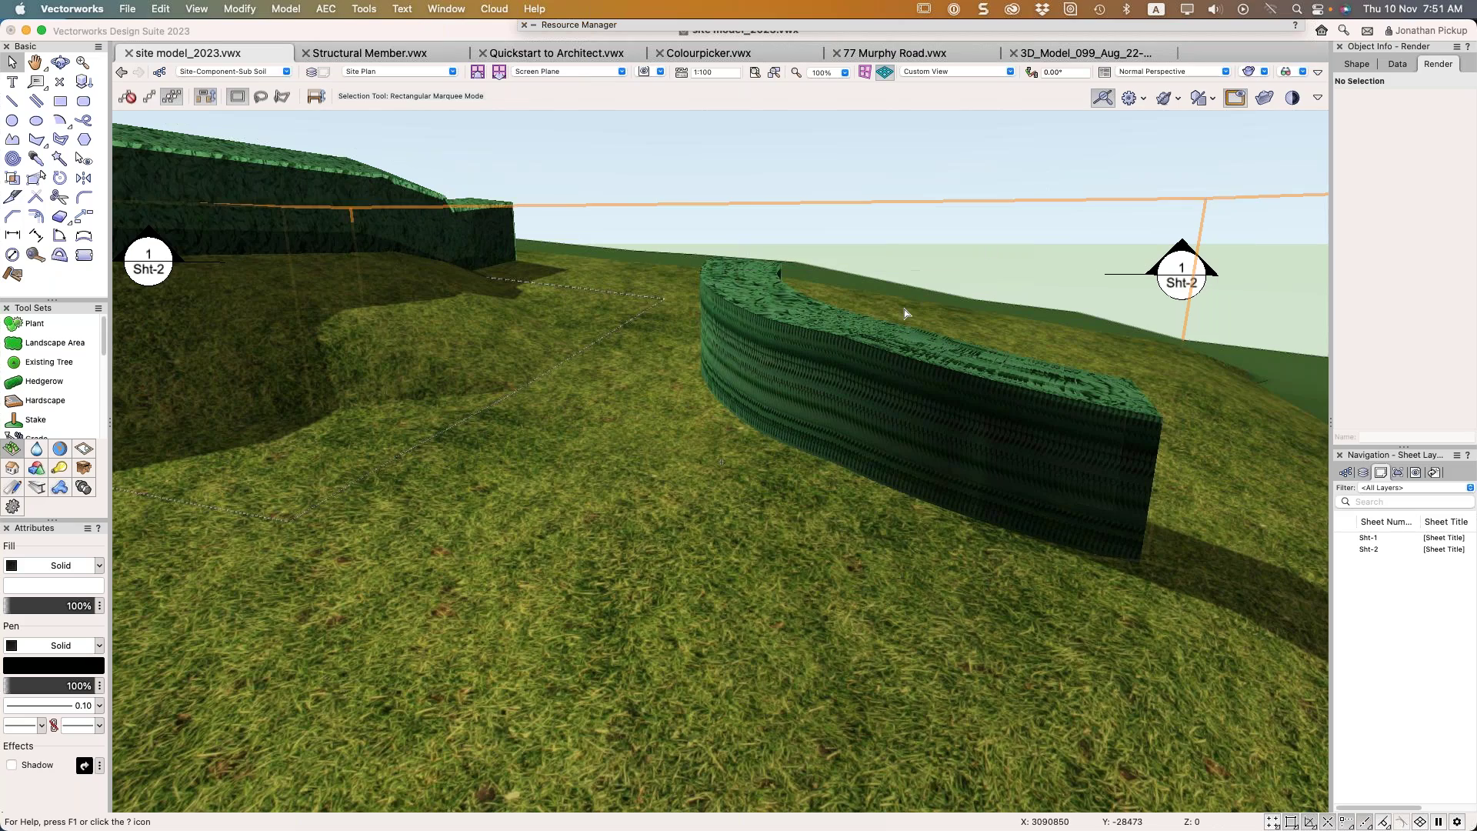
middle_click_drag(720, 462, 359, 242)
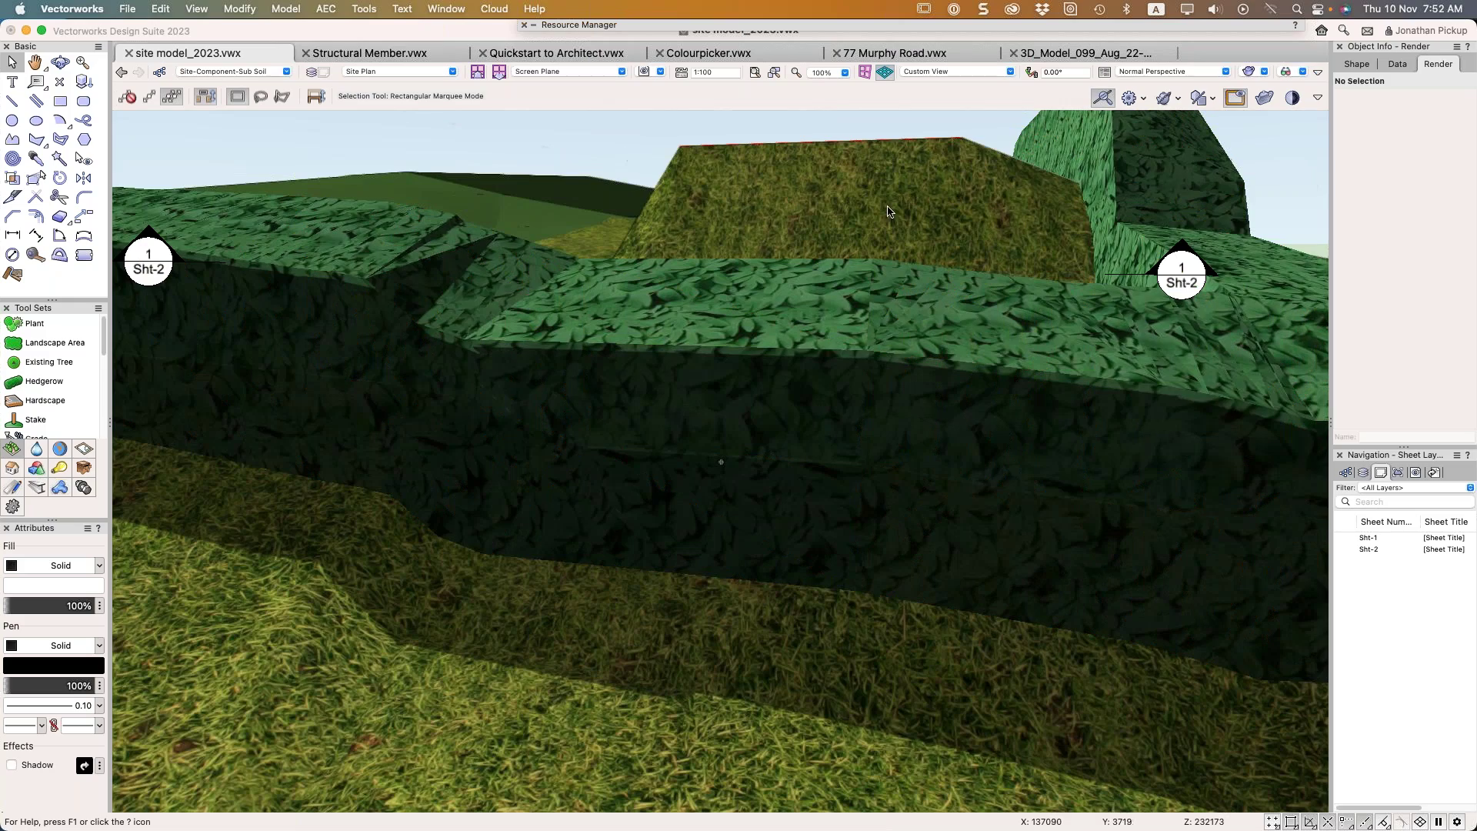
Give the small hedgerow on top of the bank a dark green fill colour
left_click(593, 307)
middle_click_drag(593, 307, 1263, 396, "shift")
middle_click_drag(928, 458, 1064, 548)
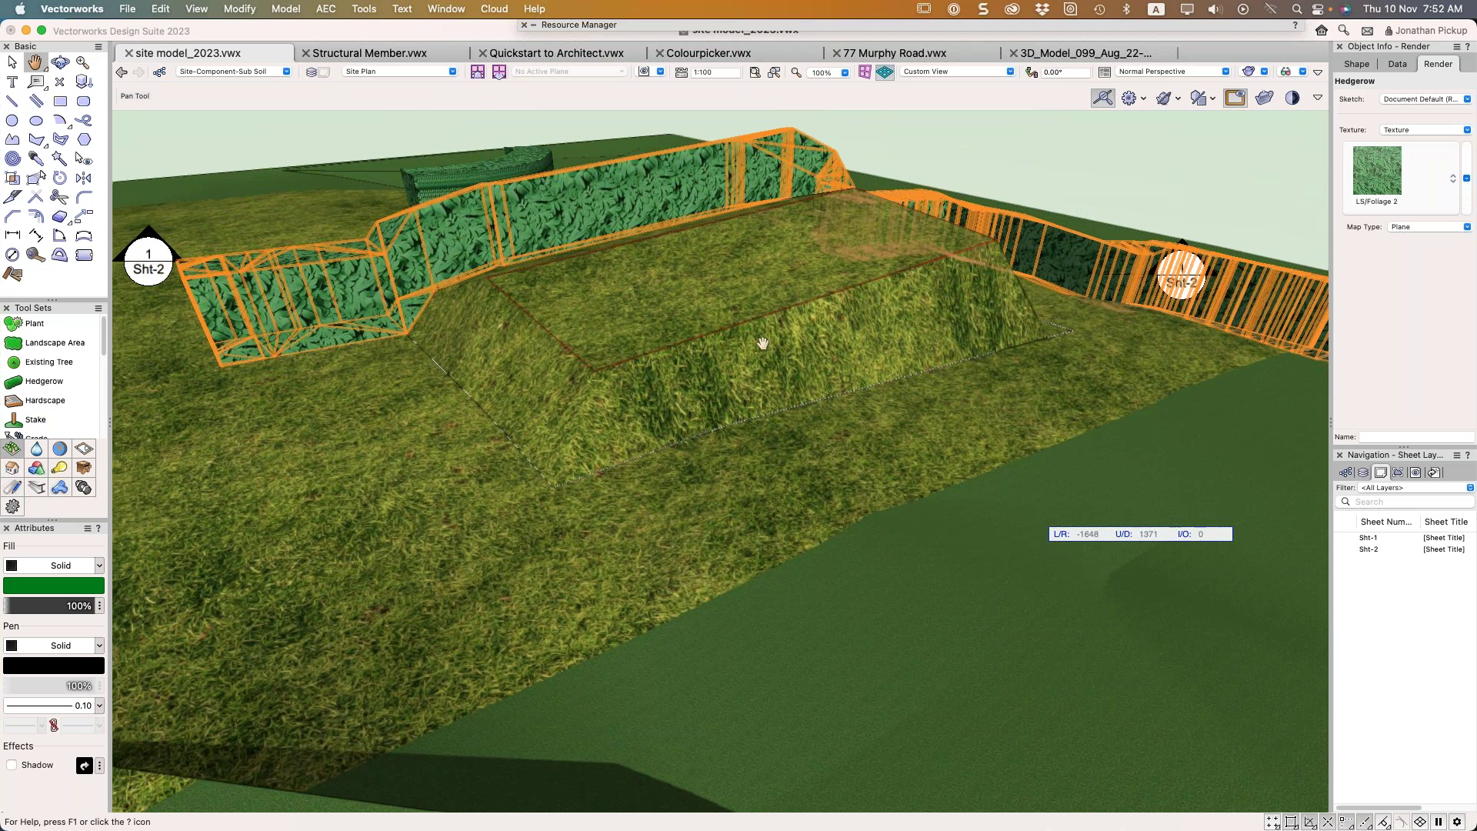
left_click(966, 164)
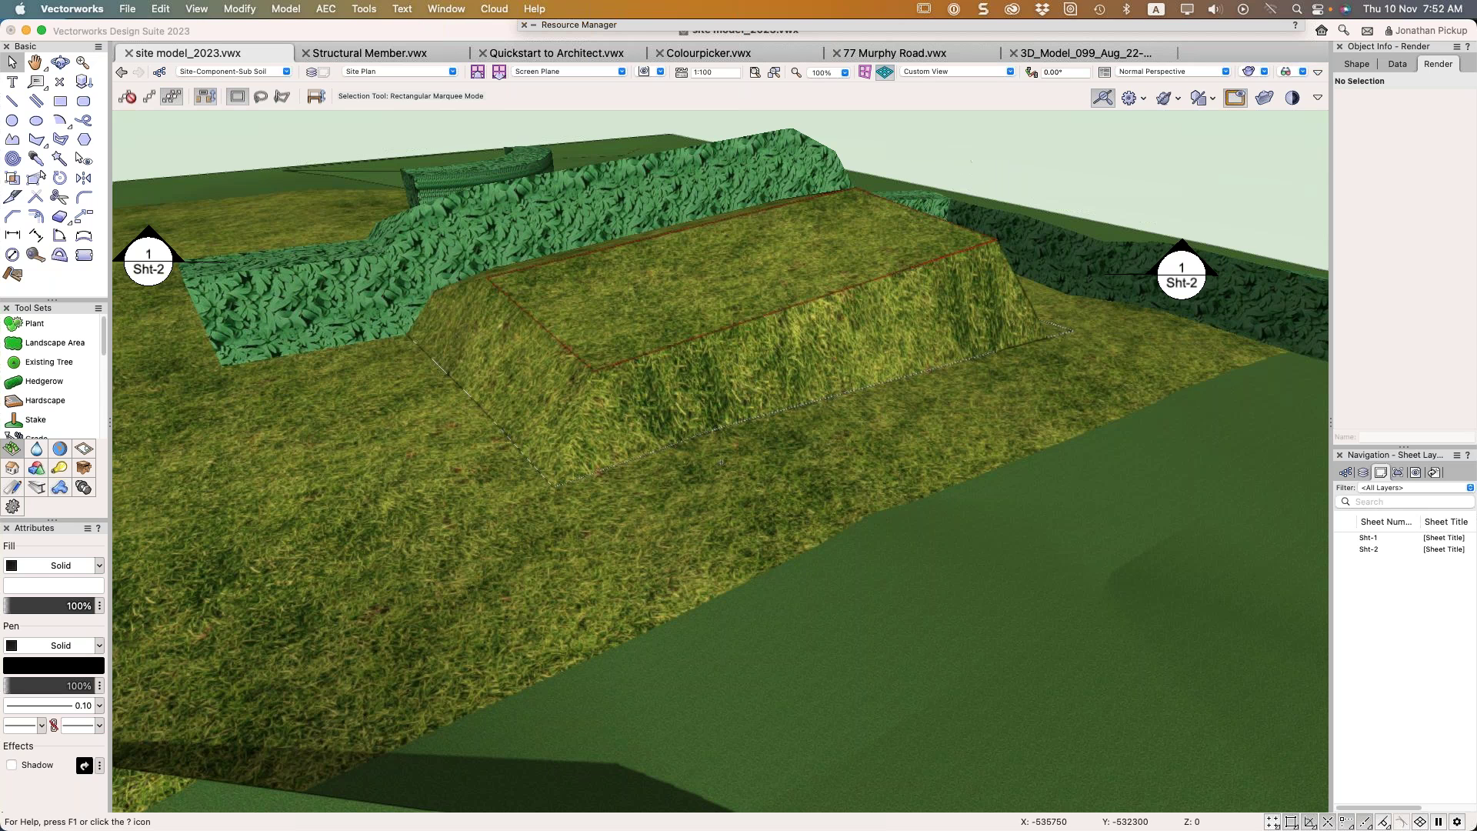
left_click(505, 169)
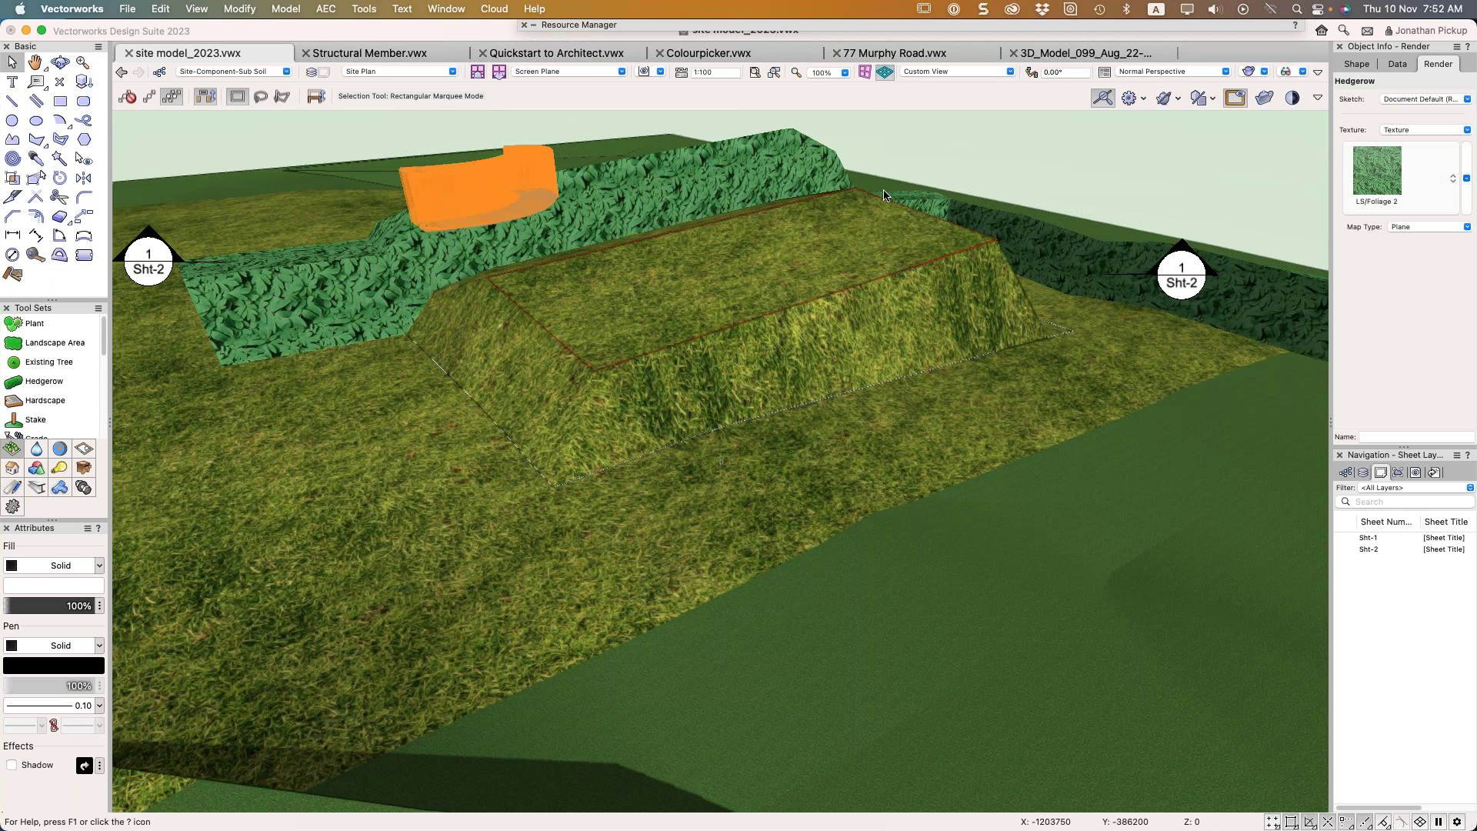
left_click(54, 586)
left_click(301, 551)
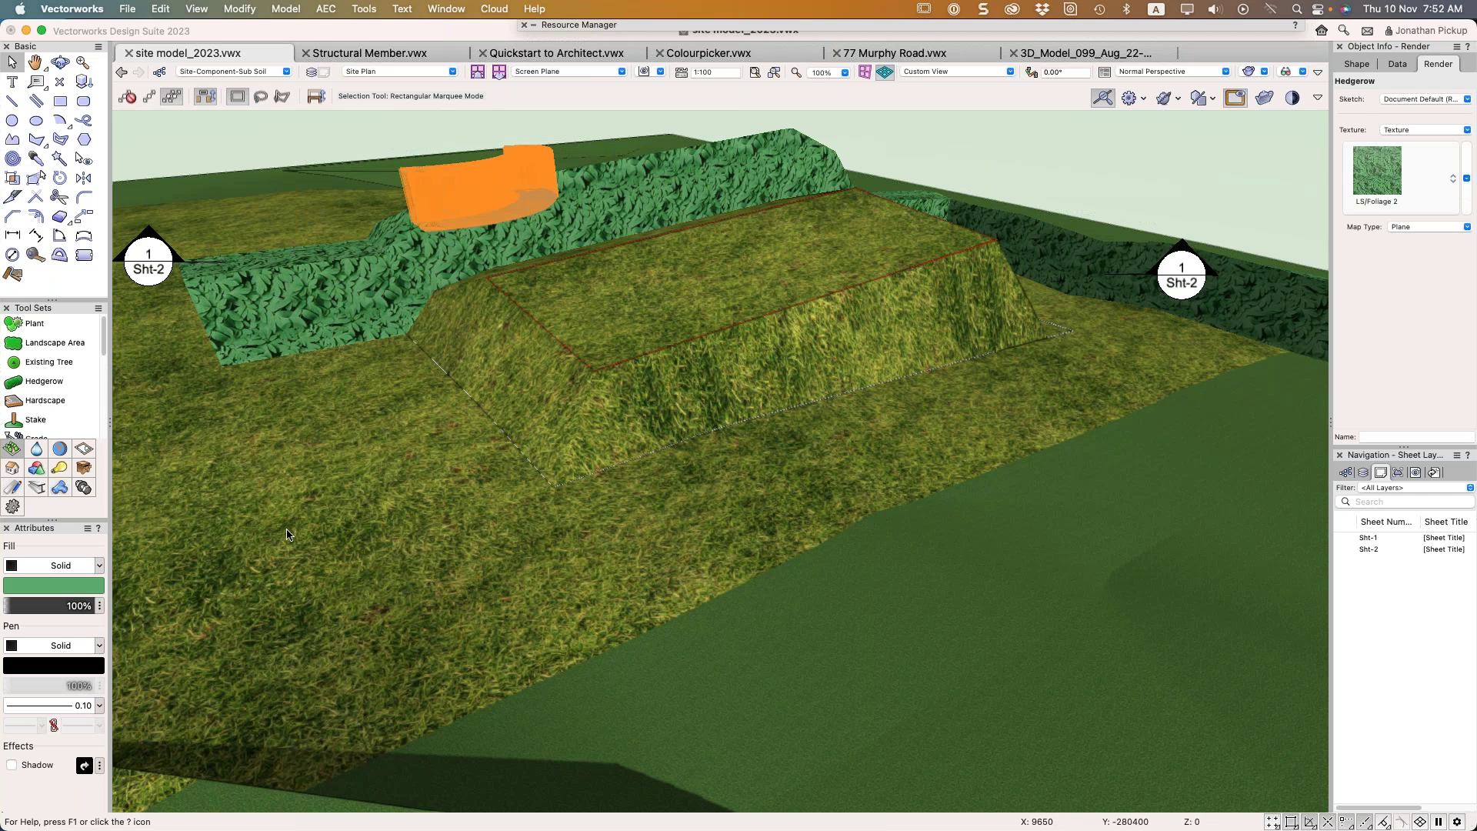
left_click(267, 124)
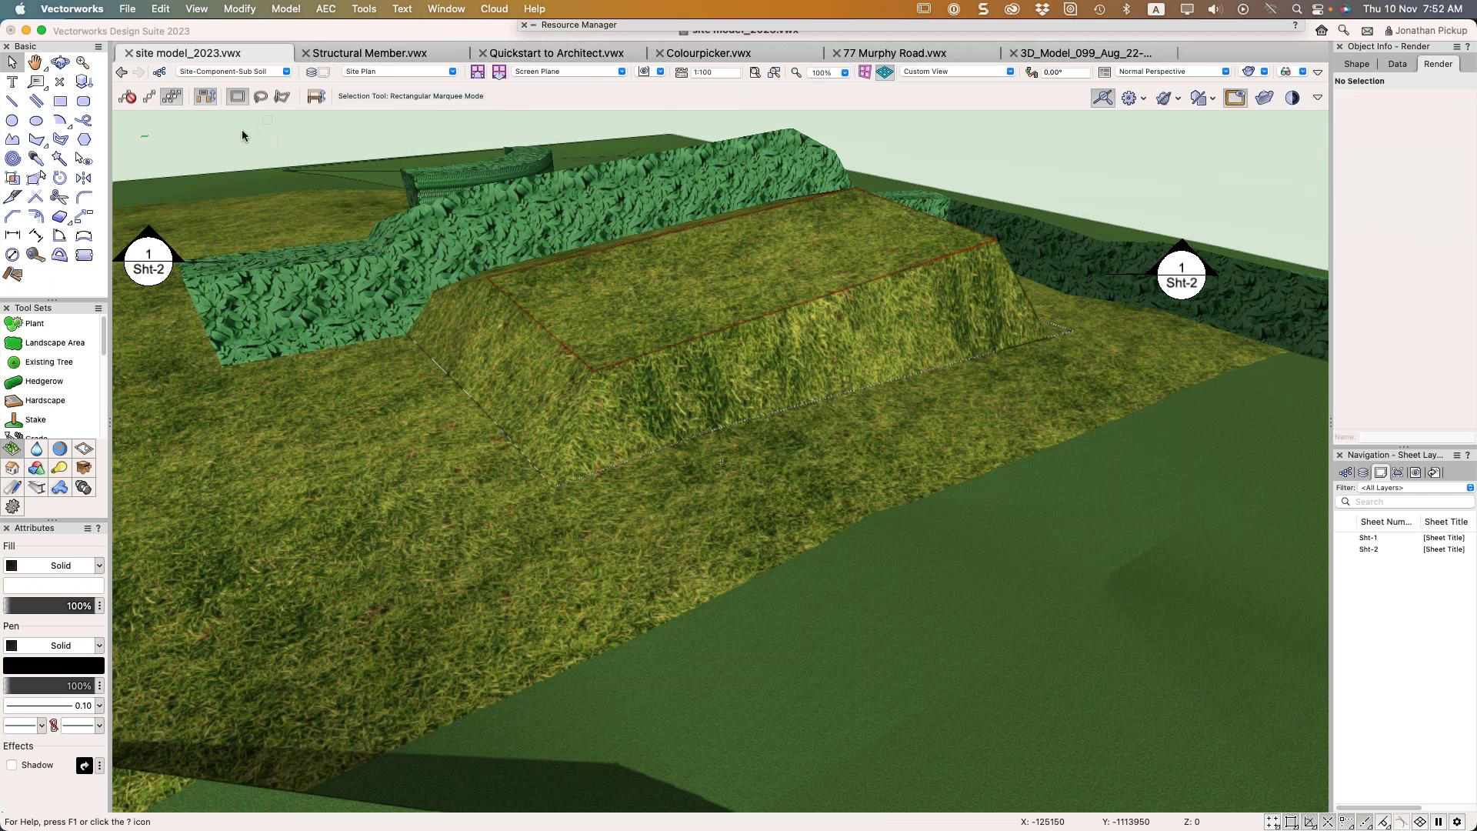
Set the small hedgerow's texture to None, then bring the archoncad.com knowledgebase page forward in Safari
left_click(531, 180)
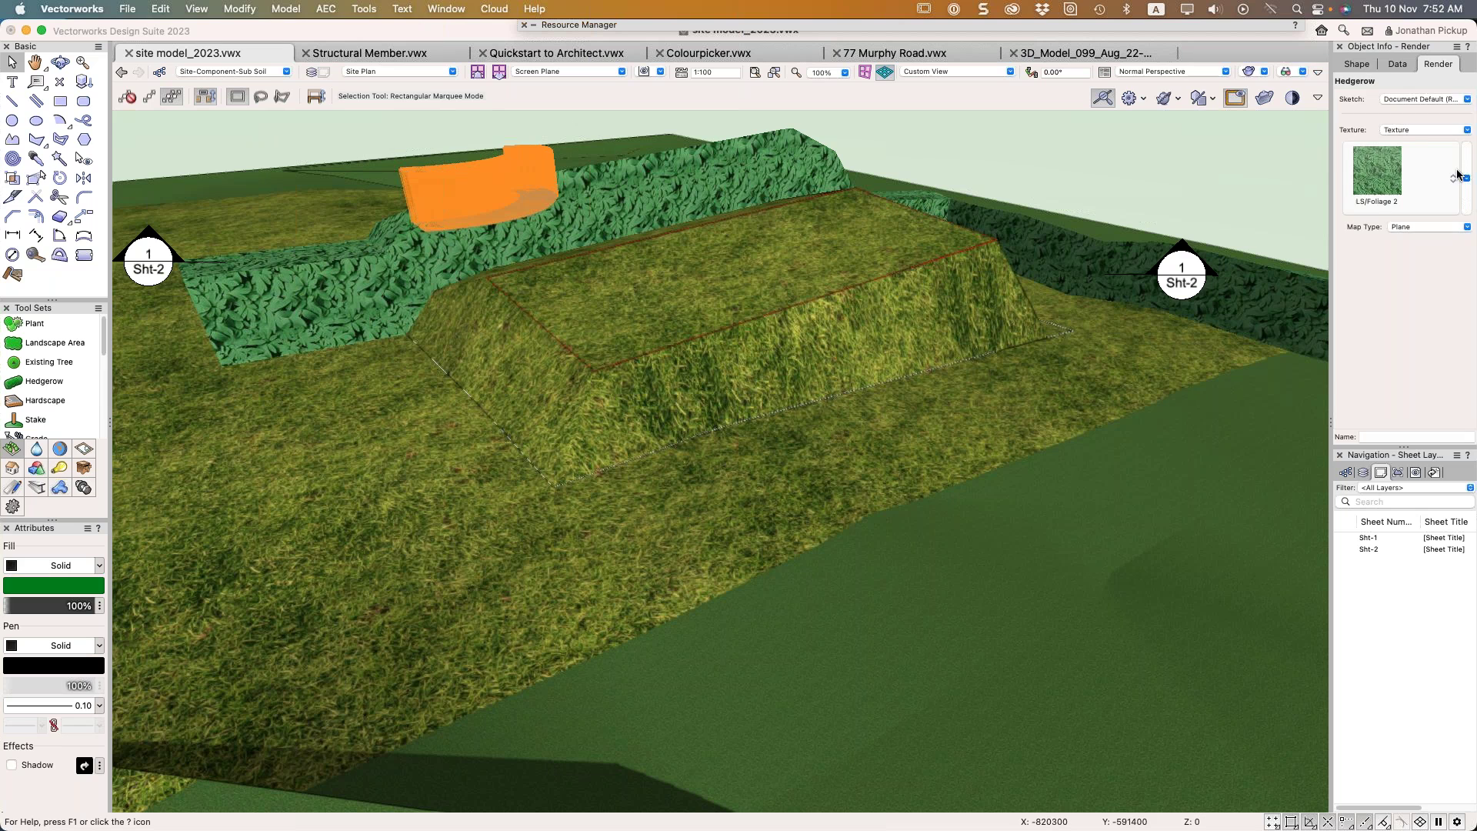
left_click(1418, 130)
left_click(1415, 148)
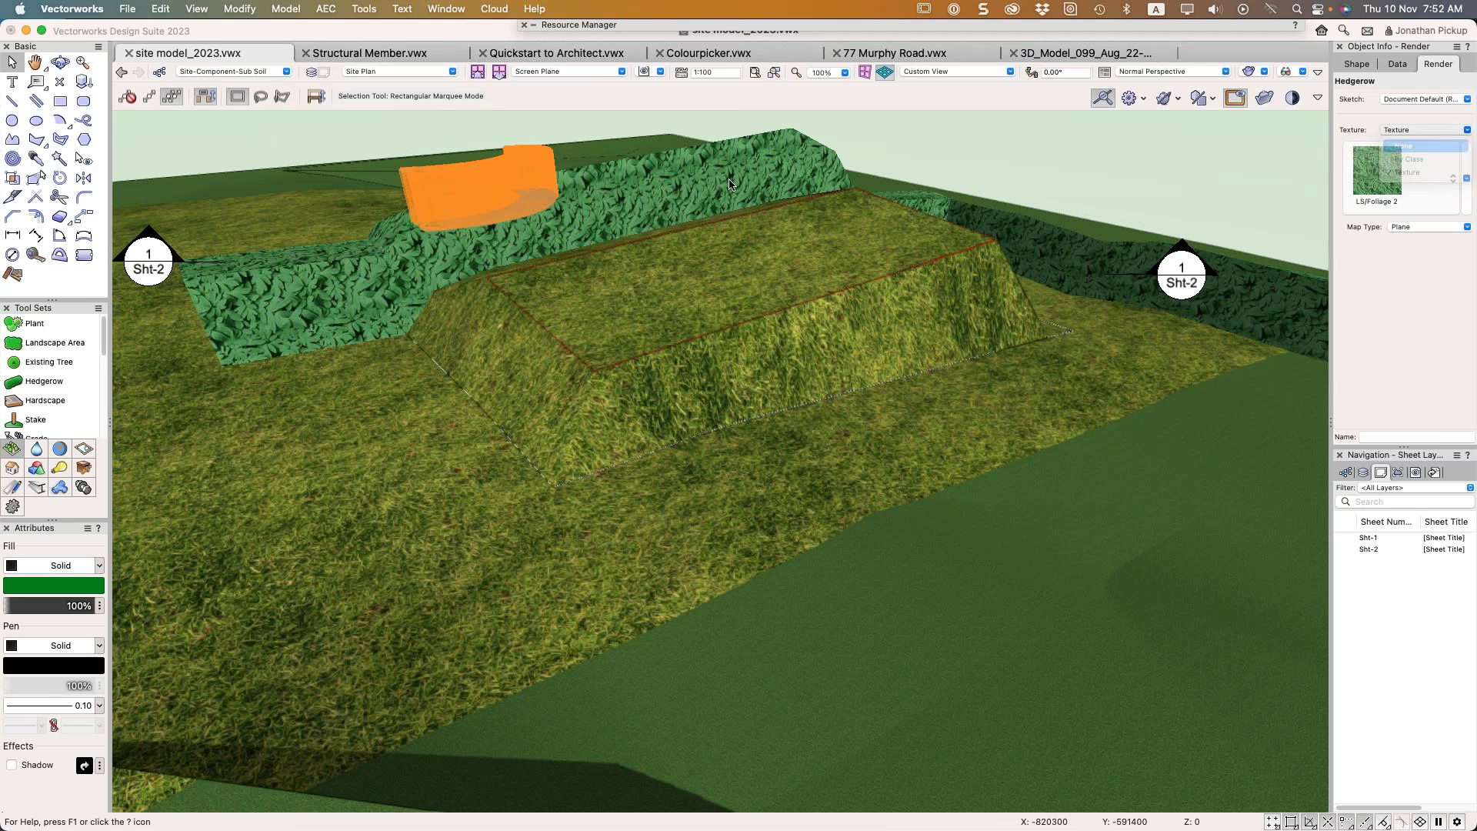
left_click(356, 130)
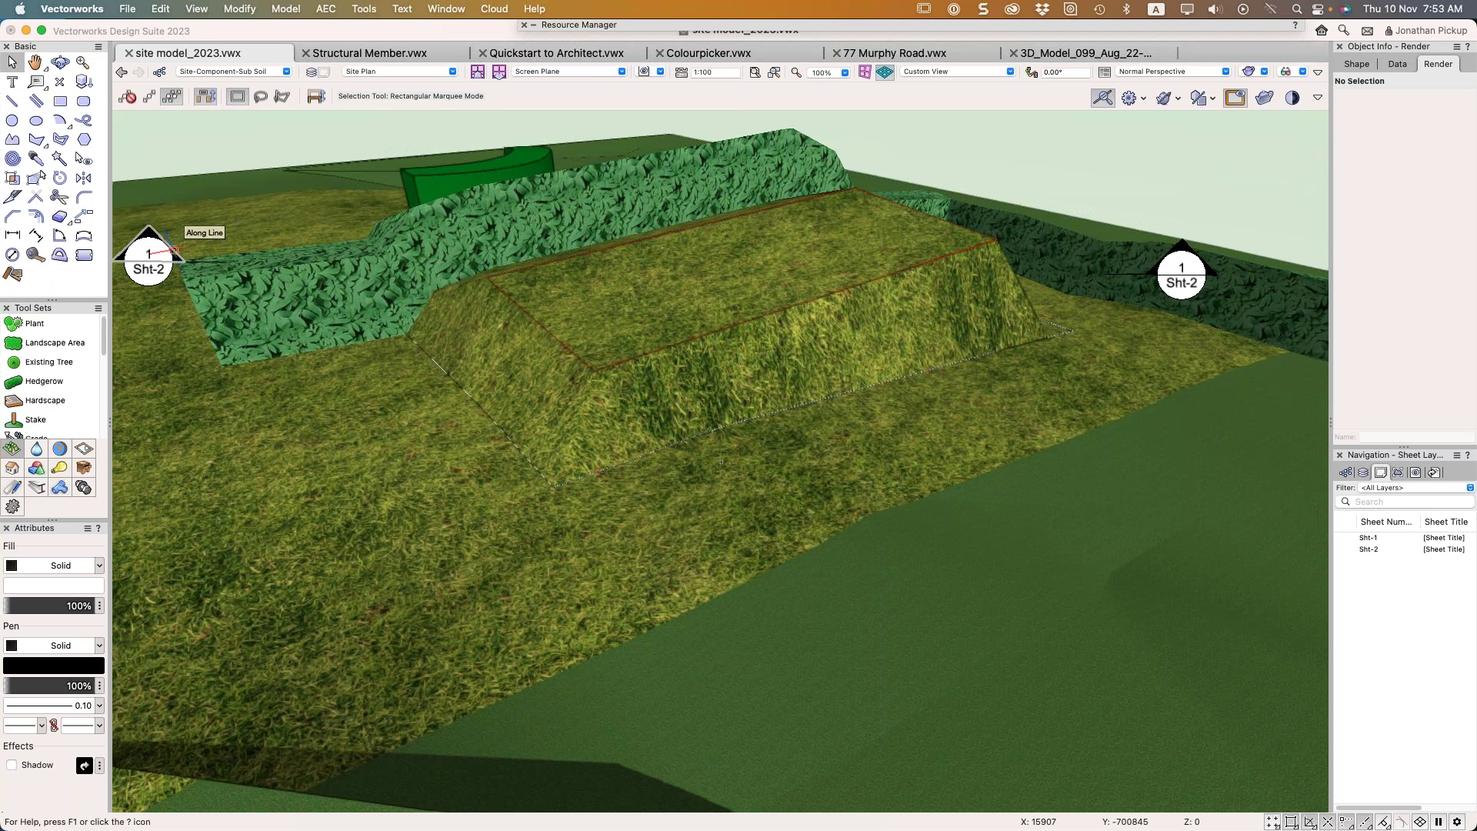
key("super+Tab")
left_click(561, 91)
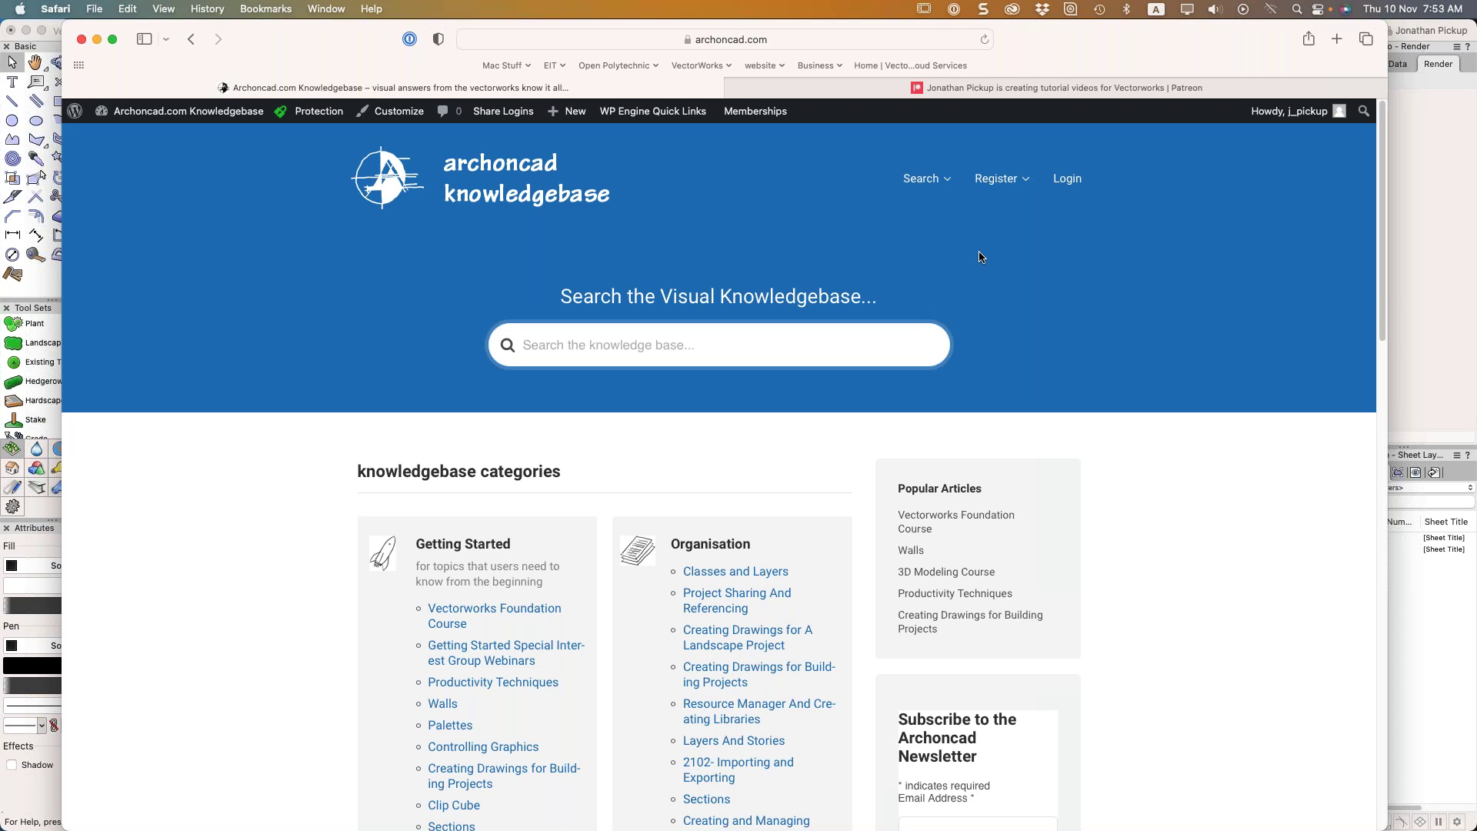
scroll(1164, 234, "down", 5)
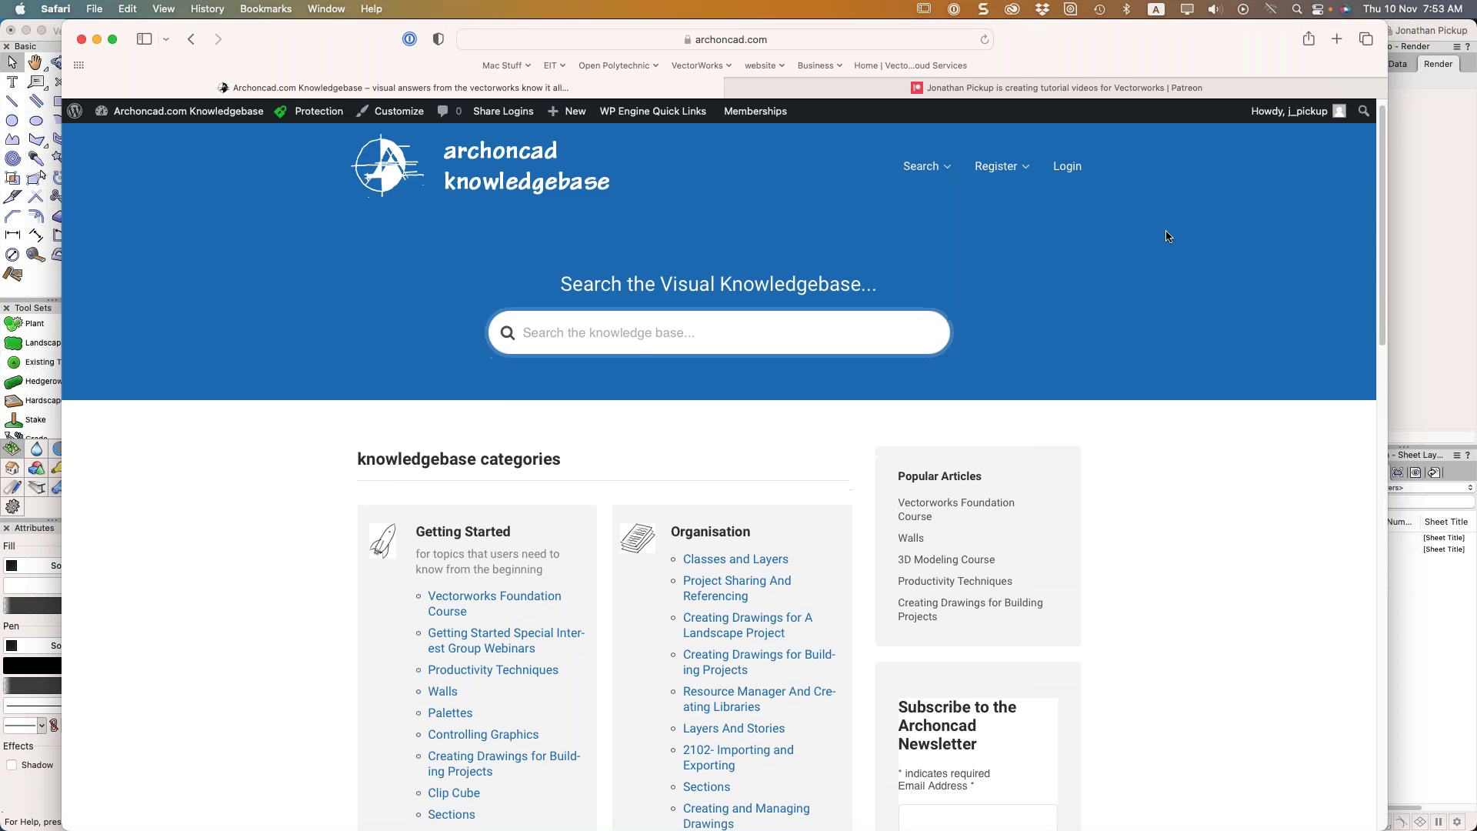
scroll(1161, 227, "down", 10)
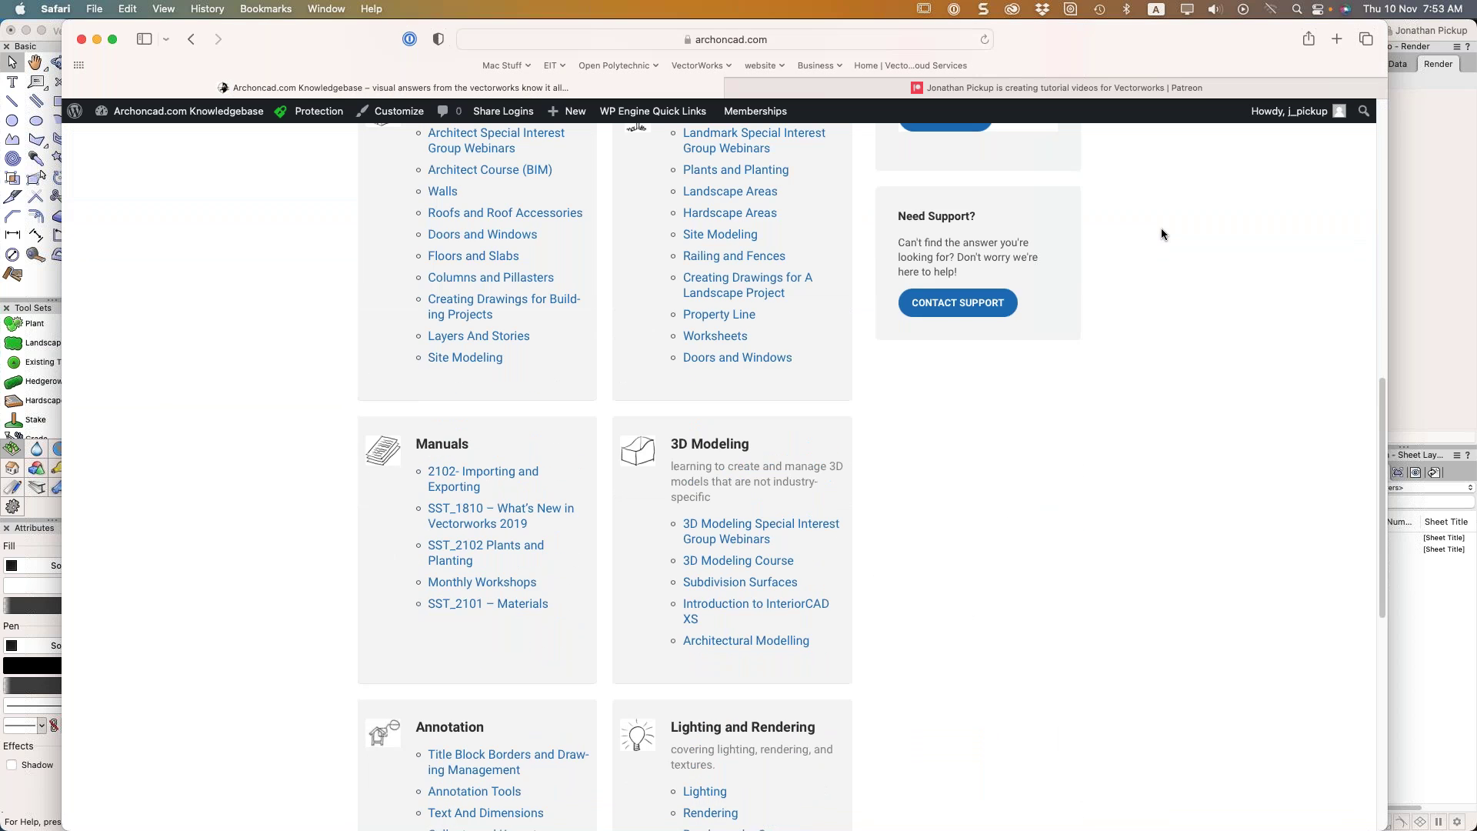
scroll(1161, 231, "up", 15)
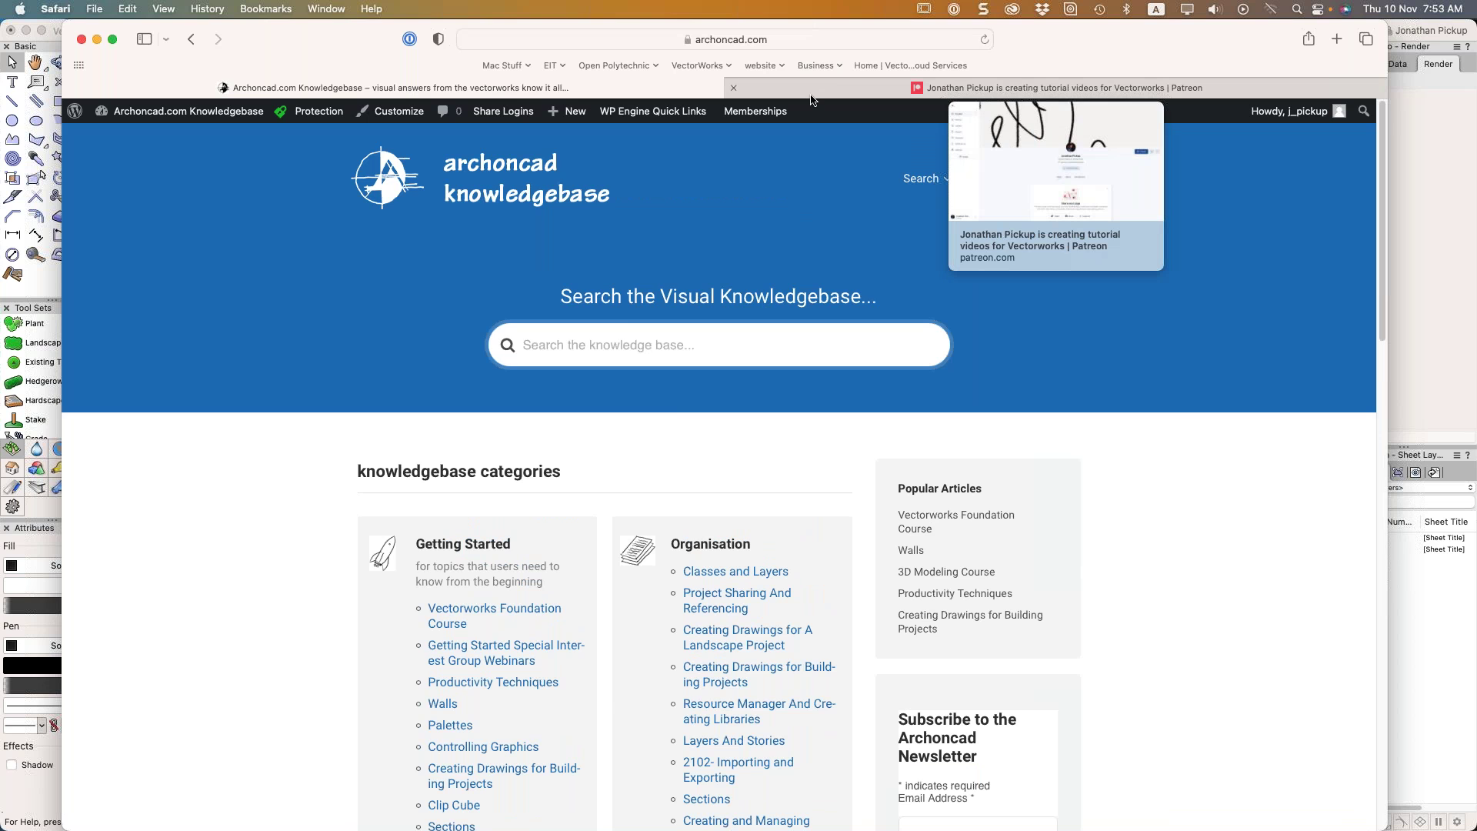
left_click(826, 85)
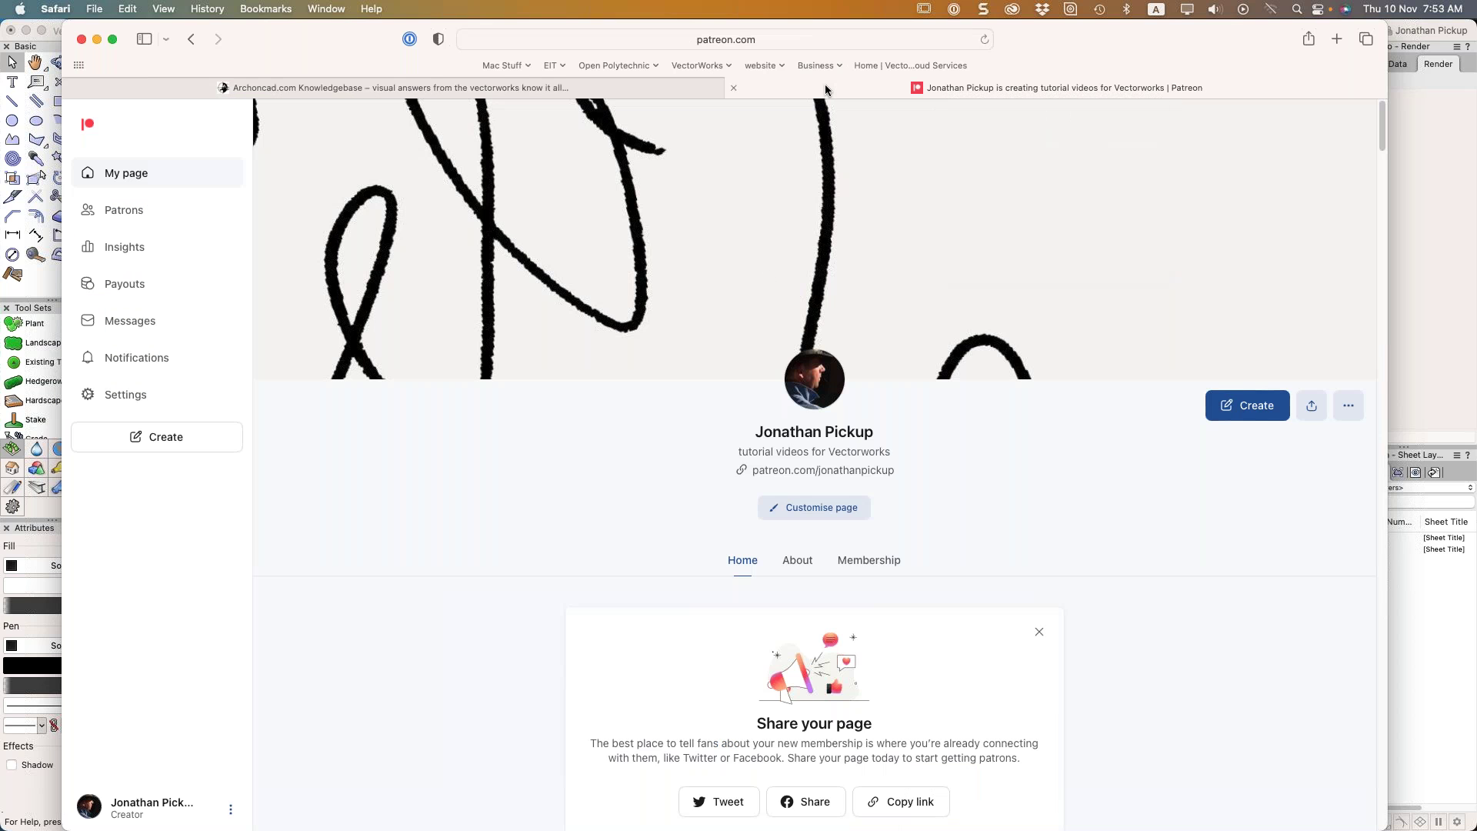
scroll(743, 335, "down", 2)
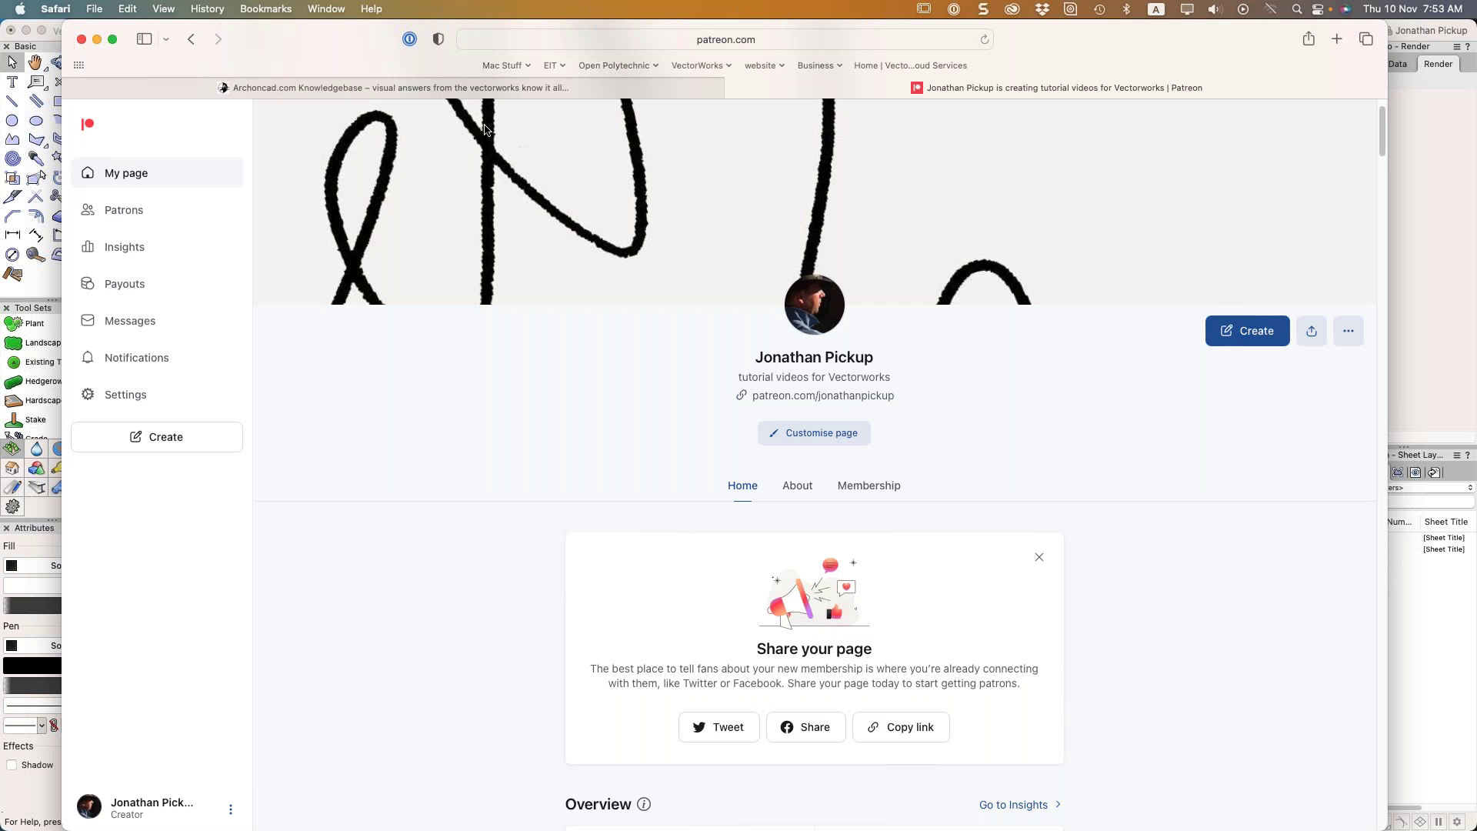
left_click(502, 92)
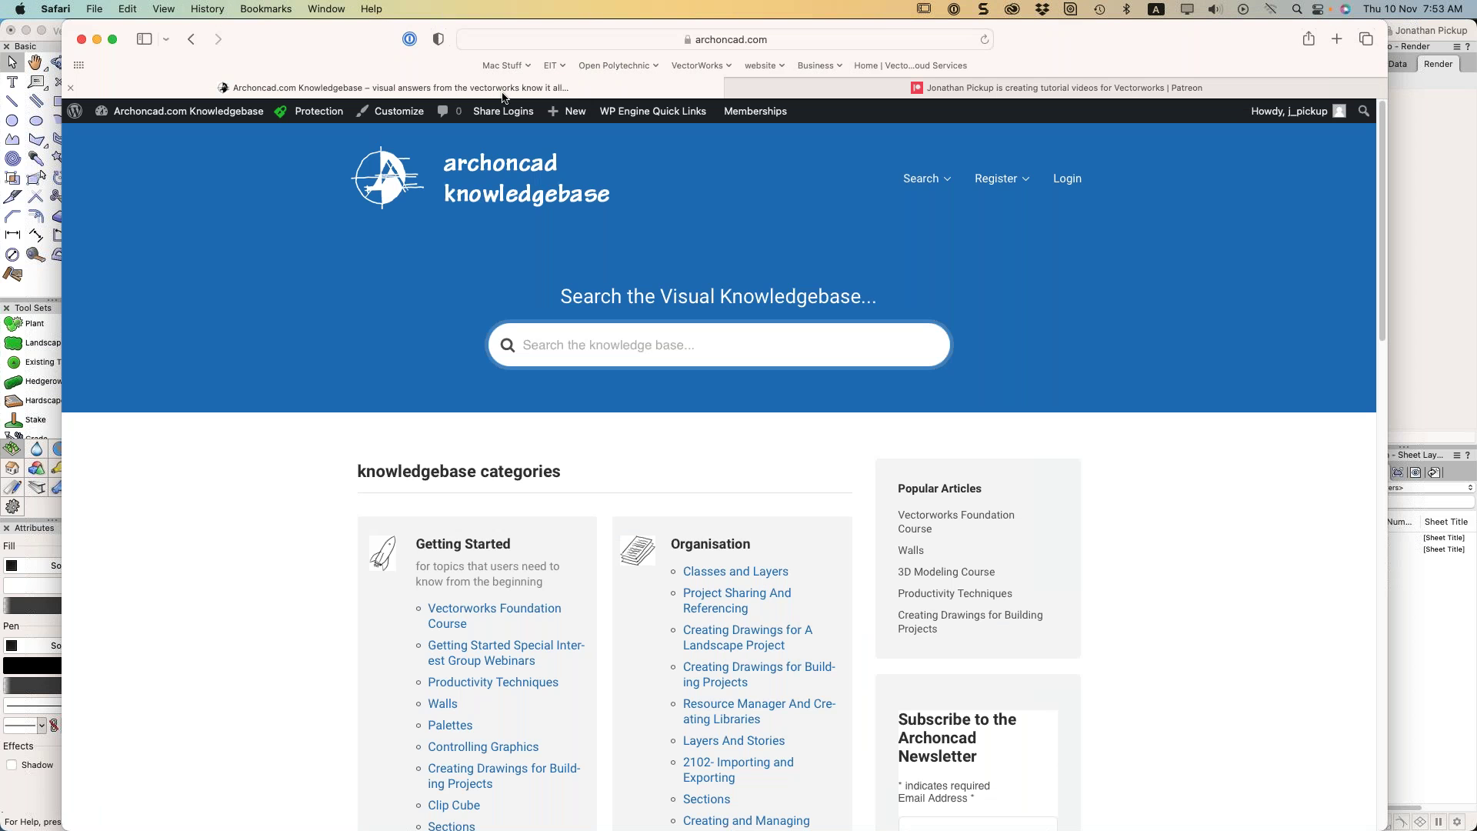